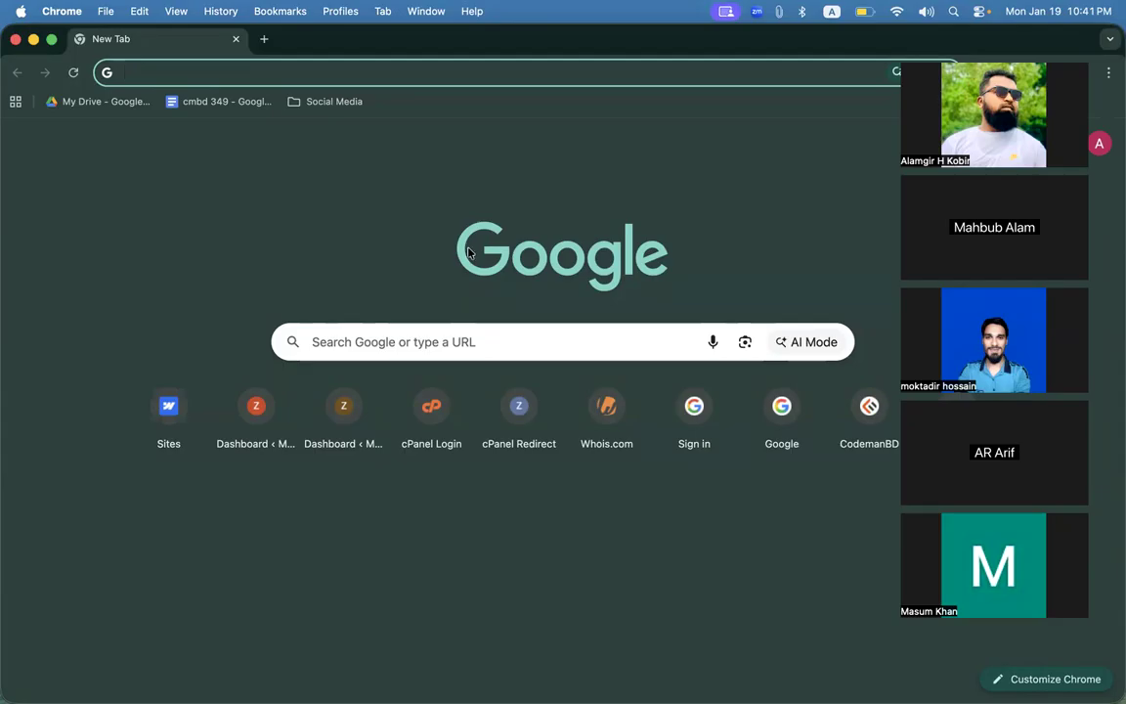
Load 349.zoraithost.com/wp-admin, which times out, and open a new blank tab.
{"action": "left_click", "coordinate": [214, 76]}
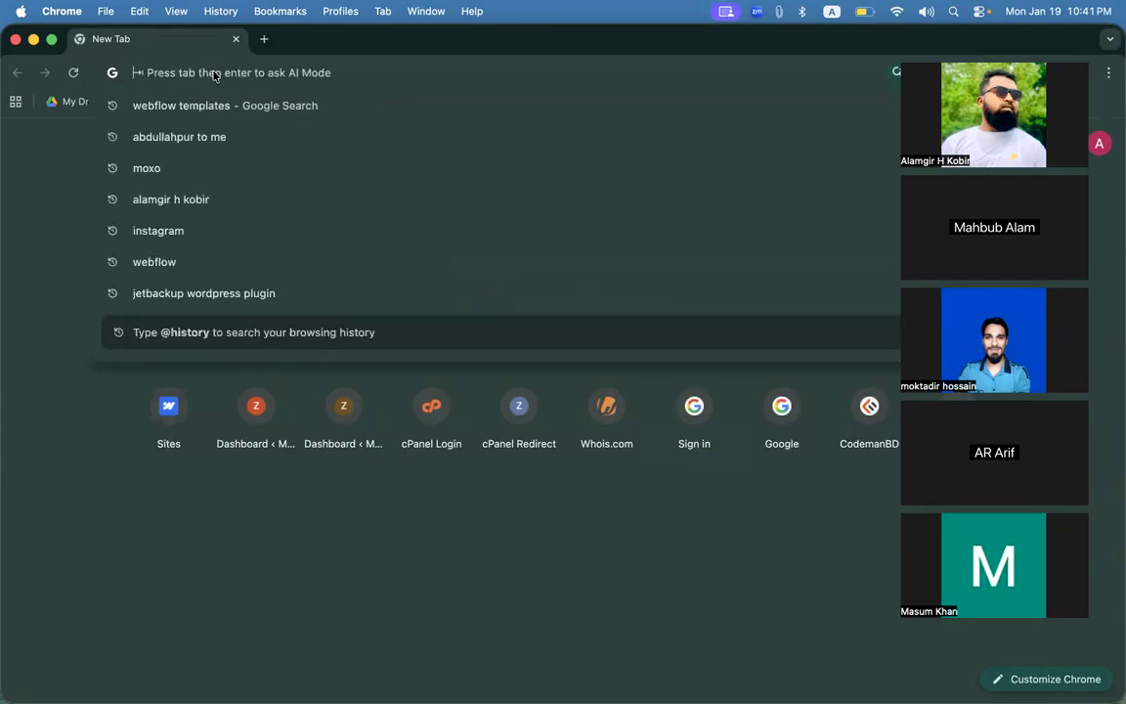
{"action": "type", "text": "349"}
{"action": "key", "text": "Return"}
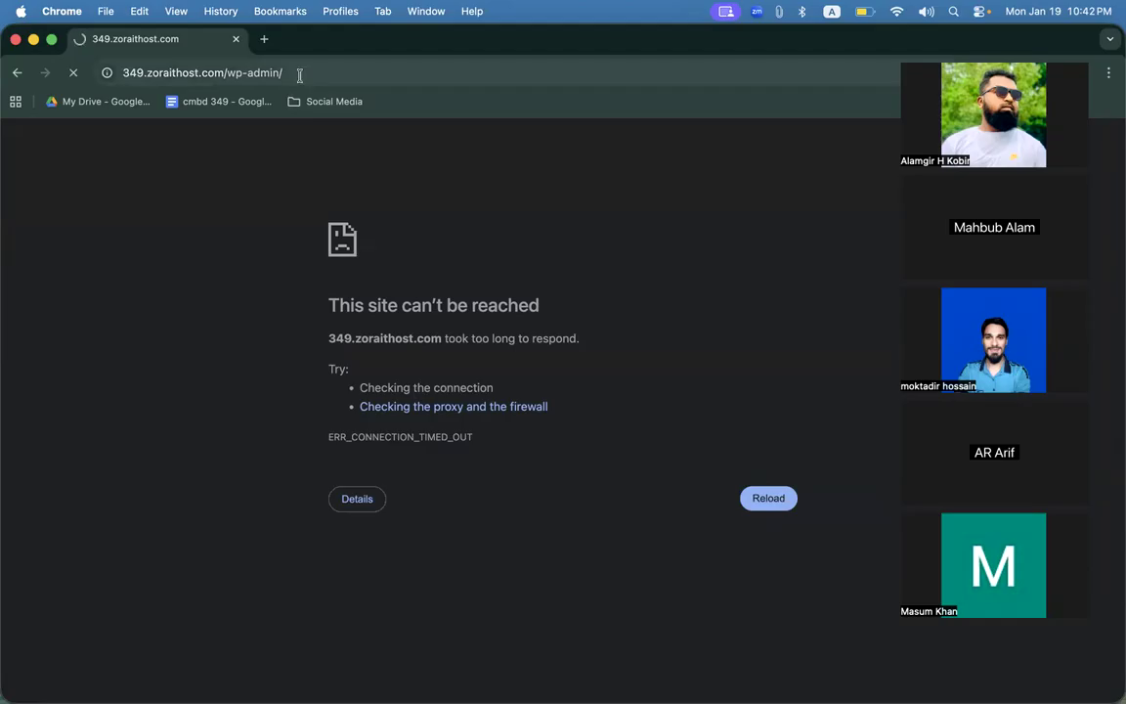
{"action": "left_click", "coordinate": [262, 40]}
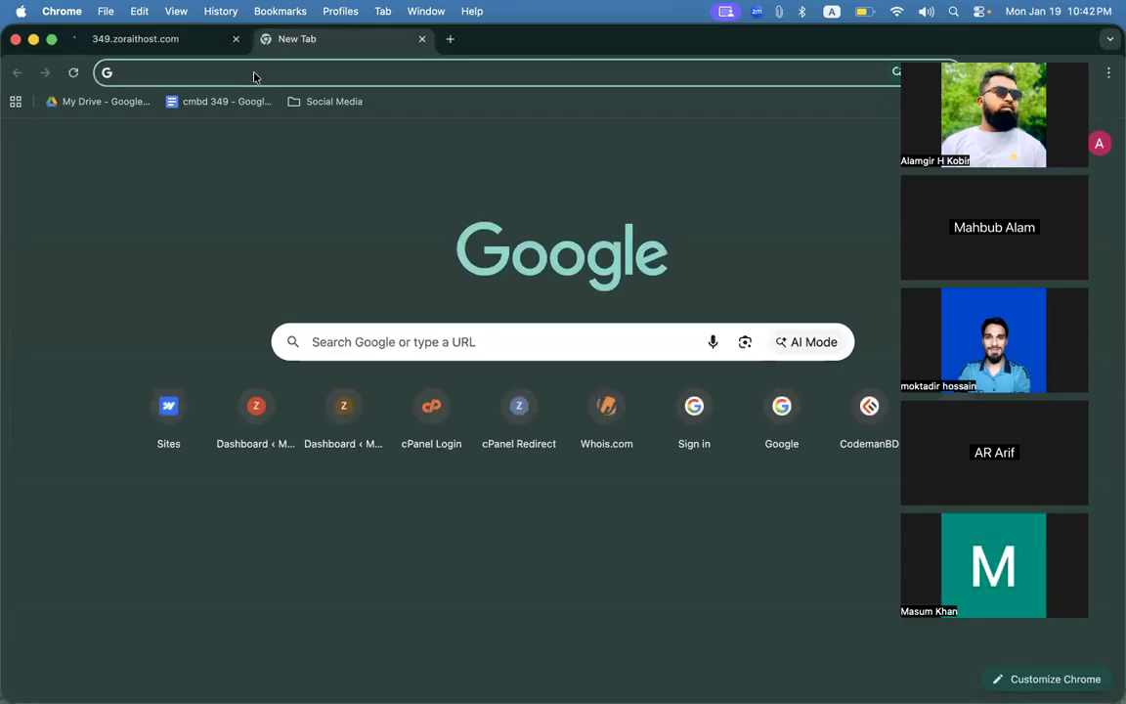
Load projectone.hassanulkabir.com and scroll through its Pacifico homepage.
{"action": "type", "text": "projectone.hassanulkabir.com"}
{"action": "key", "text": "Return"}
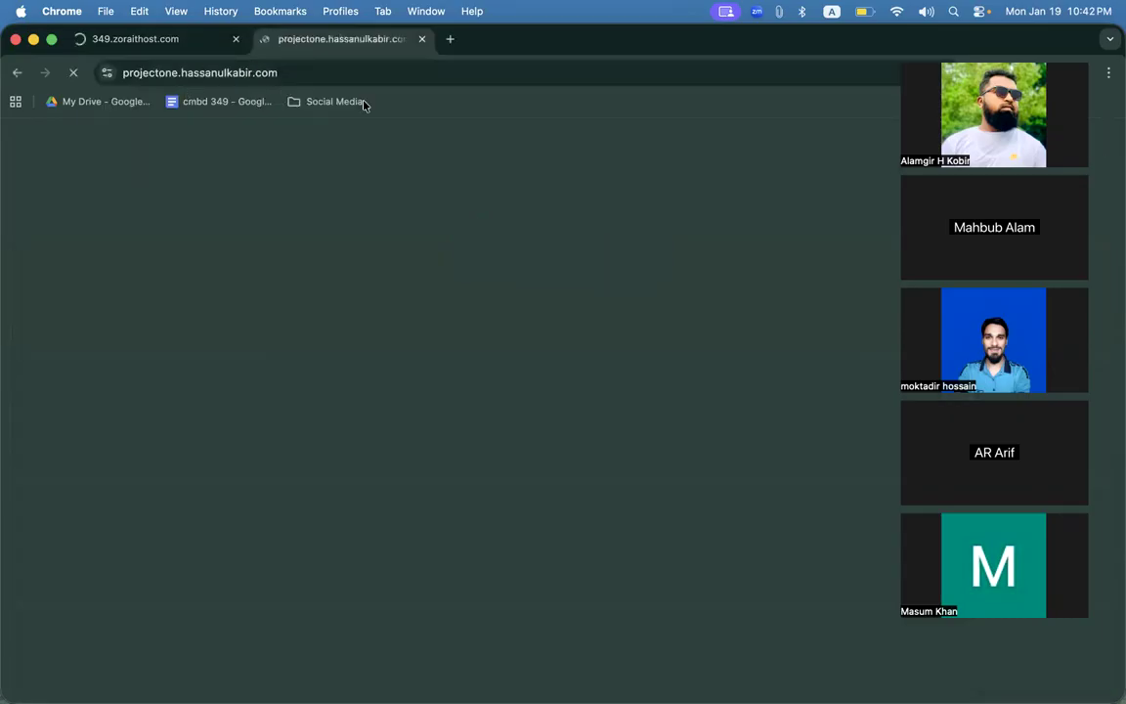
{"action": "scroll", "coordinate": [410, 294], "scroll_direction": "down", "scroll_amount": 1}
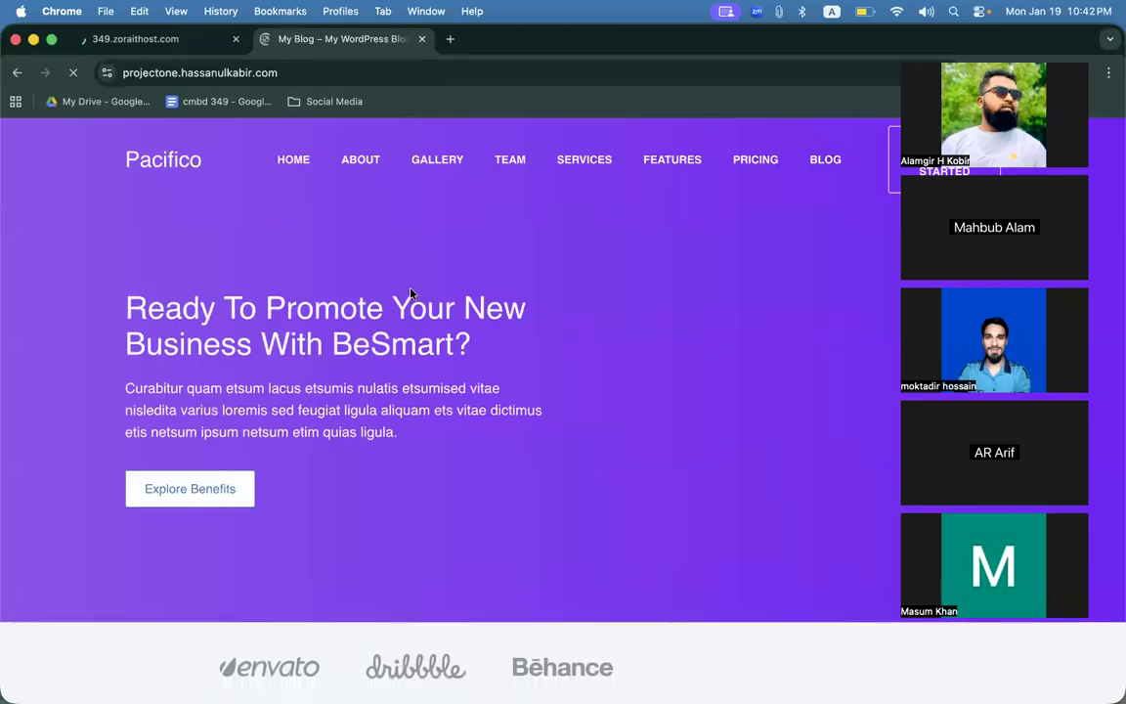
{"action": "scroll", "coordinate": [411, 293], "scroll_direction": "down", "scroll_amount": 15}
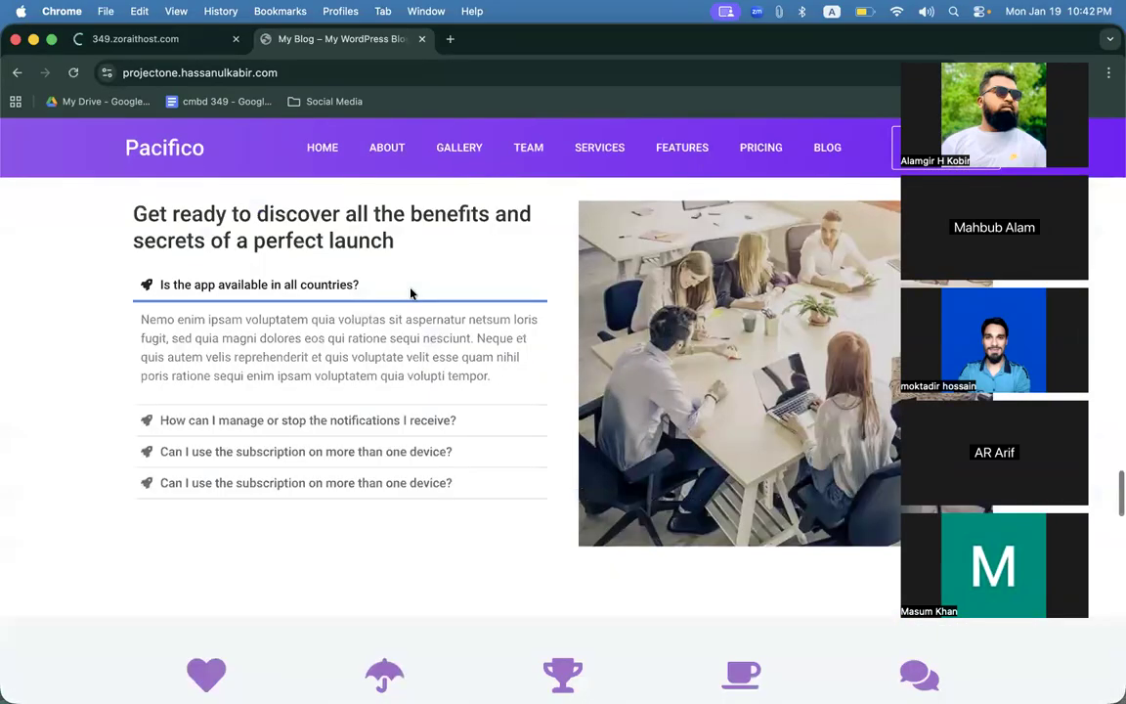
{"action": "scroll", "coordinate": [411, 294], "scroll_direction": "down", "scroll_amount": 5}
{"action": "scroll", "coordinate": [436, 296], "scroll_direction": "down", "scroll_amount": 10}
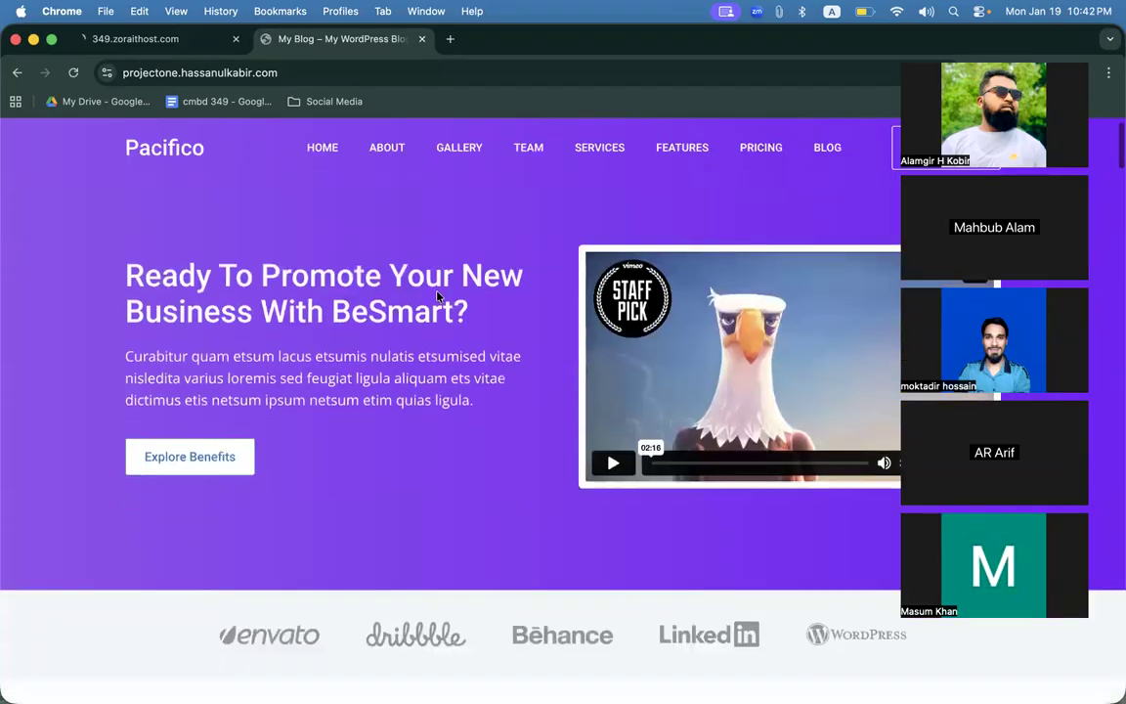
{"action": "scroll", "coordinate": [436, 295], "scroll_direction": "down", "scroll_amount": 5}
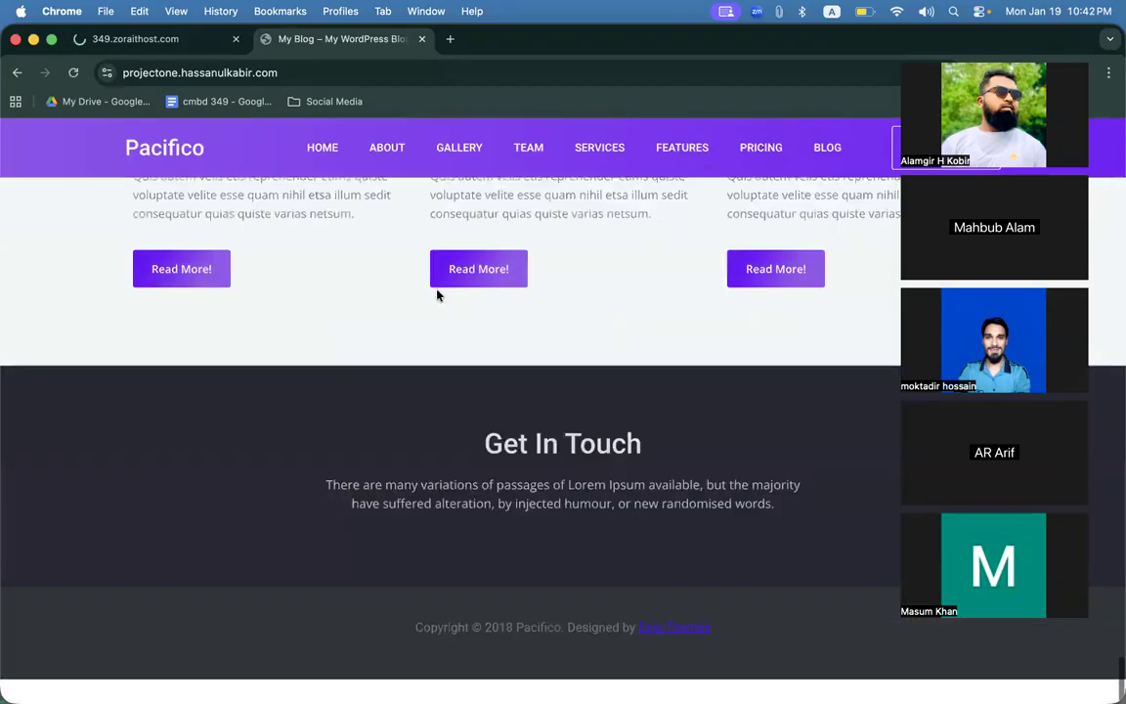
{"action": "scroll", "coordinate": [440, 296], "scroll_direction": "up", "scroll_amount": 10}
Check the zoraithost tab, then return to review the My Blog hero heading and text.
{"action": "left_click_drag", "start_coordinate": [119, 74], "coordinate": [283, 71]}
{"action": "left_click", "coordinate": [361, 226]}
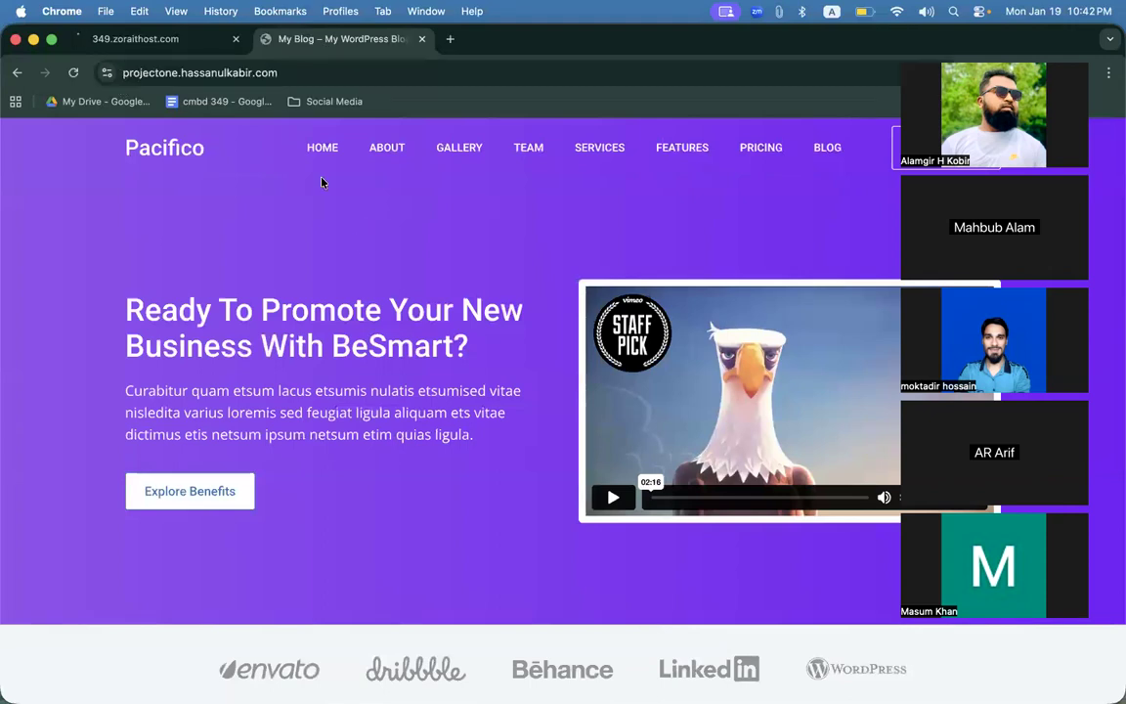
{"action": "scroll", "coordinate": [520, 381], "scroll_direction": "down", "scroll_amount": 10}
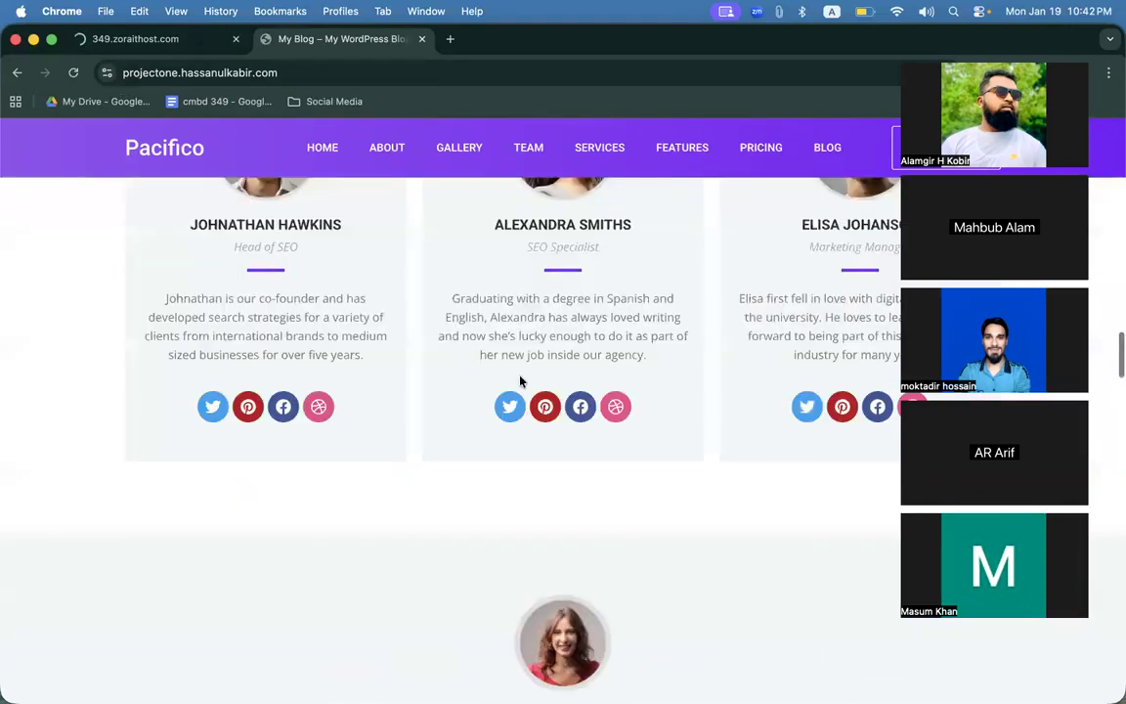
{"action": "scroll", "coordinate": [521, 381], "scroll_direction": "up", "scroll_amount": 5}
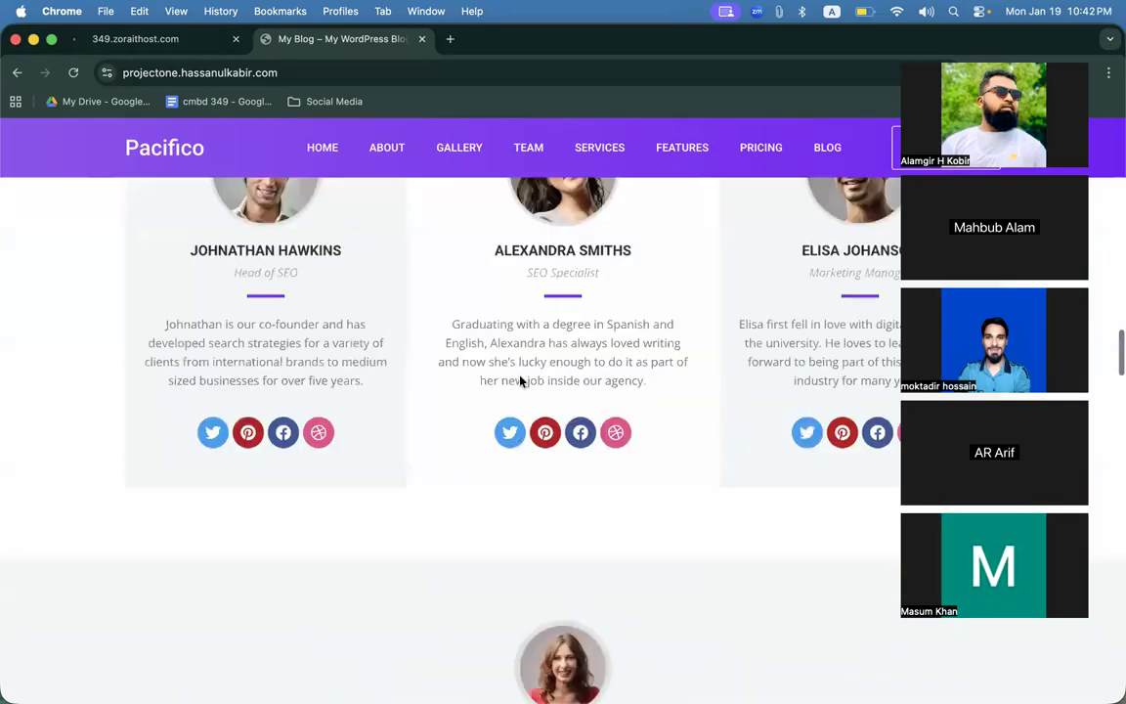
{"action": "scroll", "coordinate": [520, 381], "scroll_direction": "up", "scroll_amount": 6}
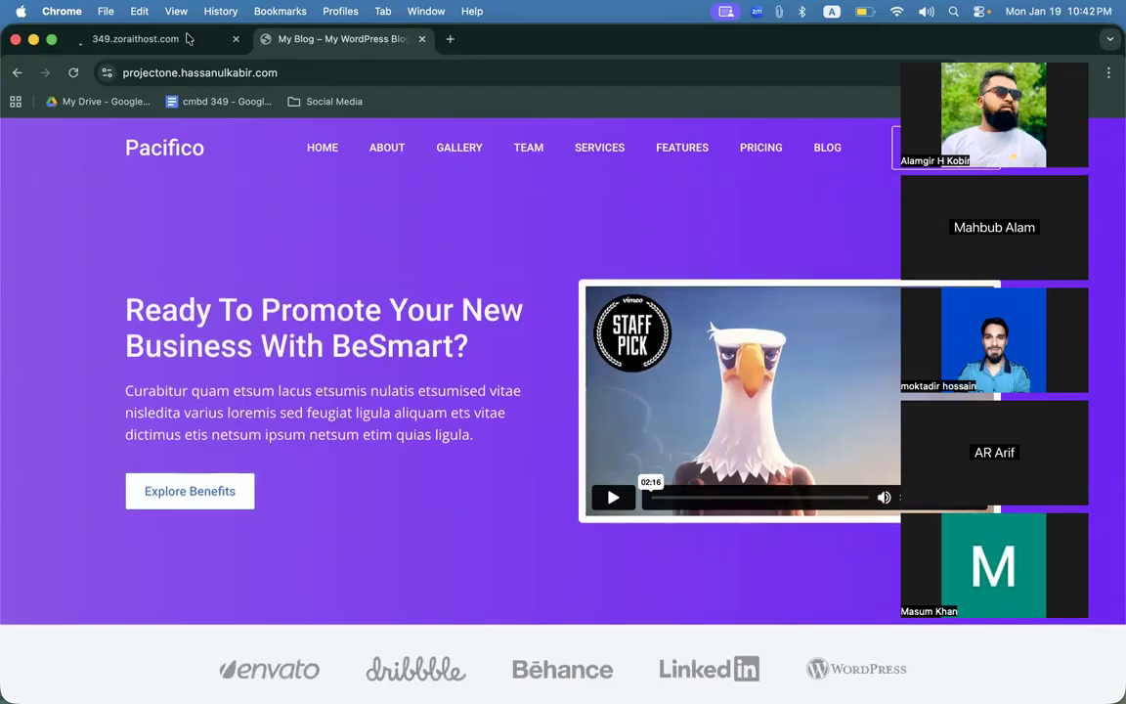
{"action": "left_click", "coordinate": [171, 41]}
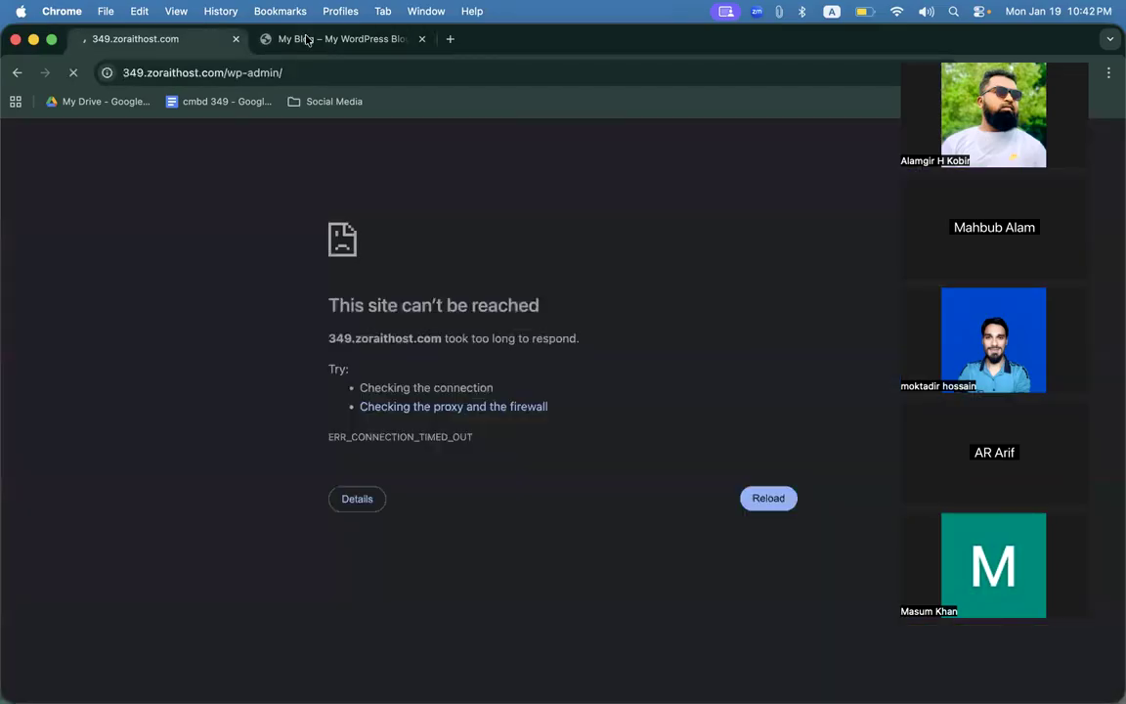
{"action": "left_click", "coordinate": [306, 39]}
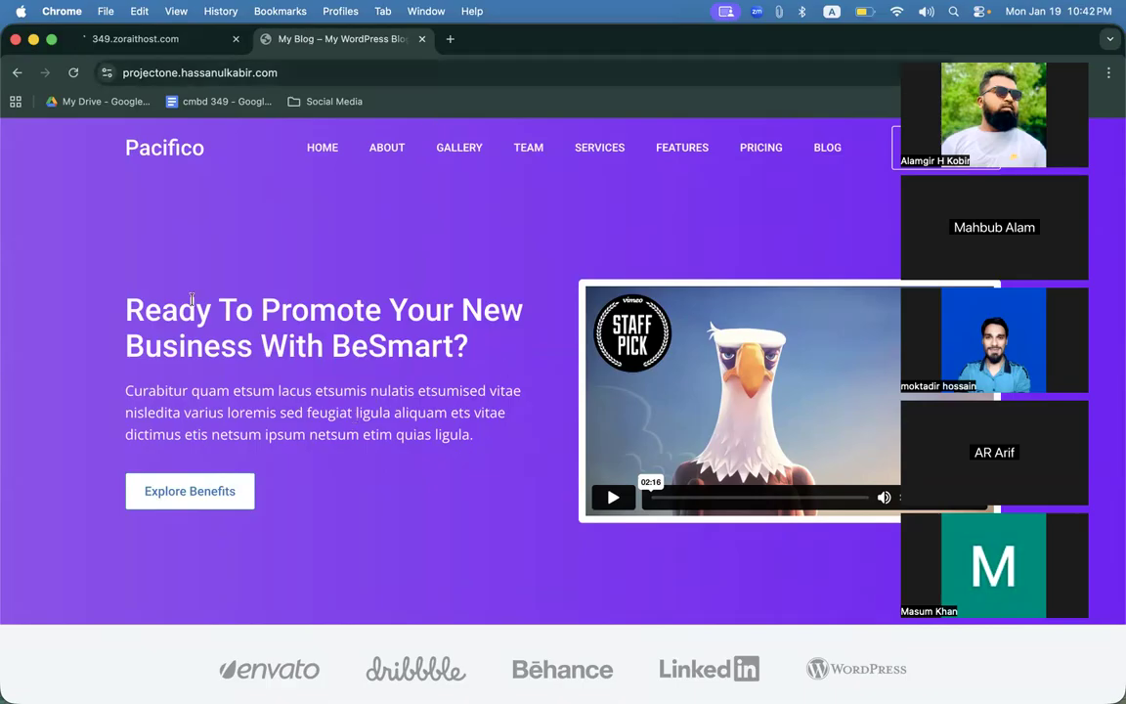
{"action": "left_click_drag", "start_coordinate": [120, 282], "coordinate": [477, 442]}
{"action": "left_click", "coordinate": [294, 330]}
{"action": "left_click", "coordinate": [924, 58]}
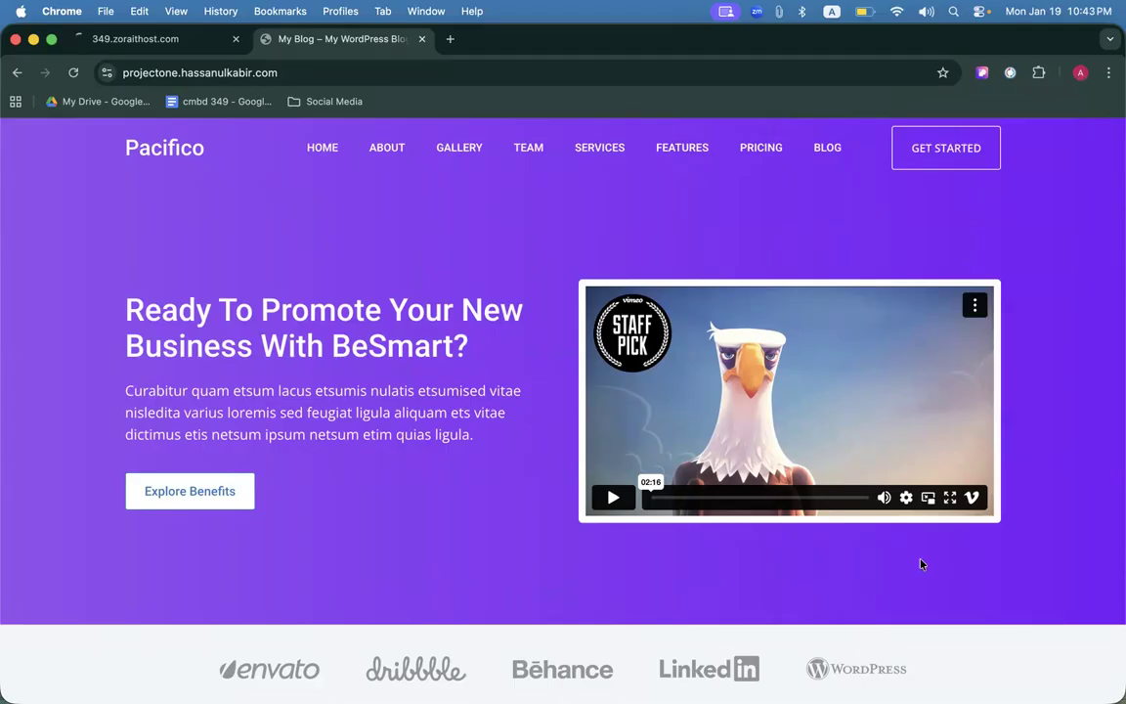
{"action": "left_click", "coordinate": [132, 39]}
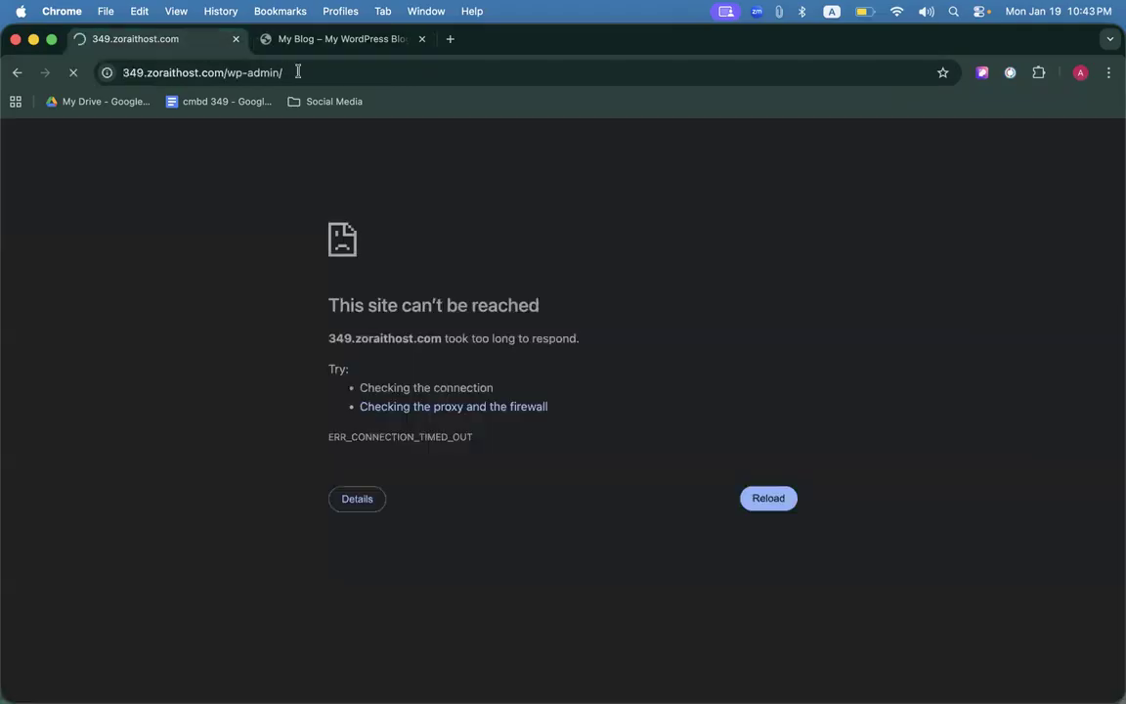
{"action": "left_click", "coordinate": [302, 44]}
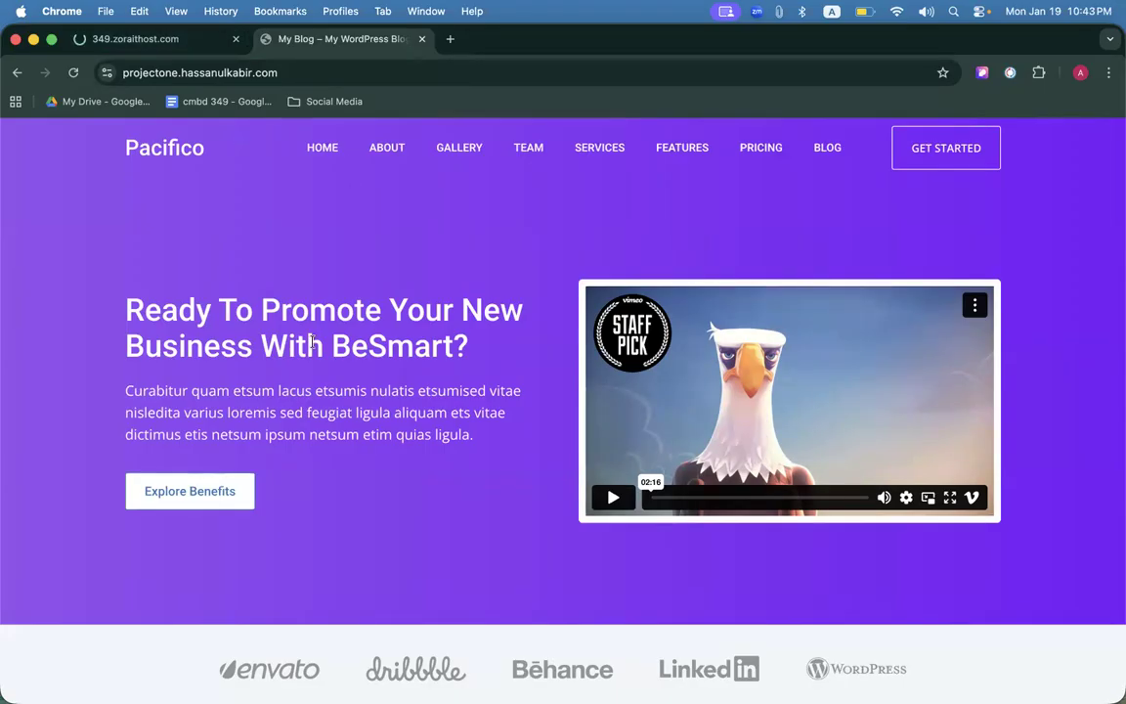
{"action": "scroll", "coordinate": [595, 247], "scroll_direction": "down", "scroll_amount": 10}
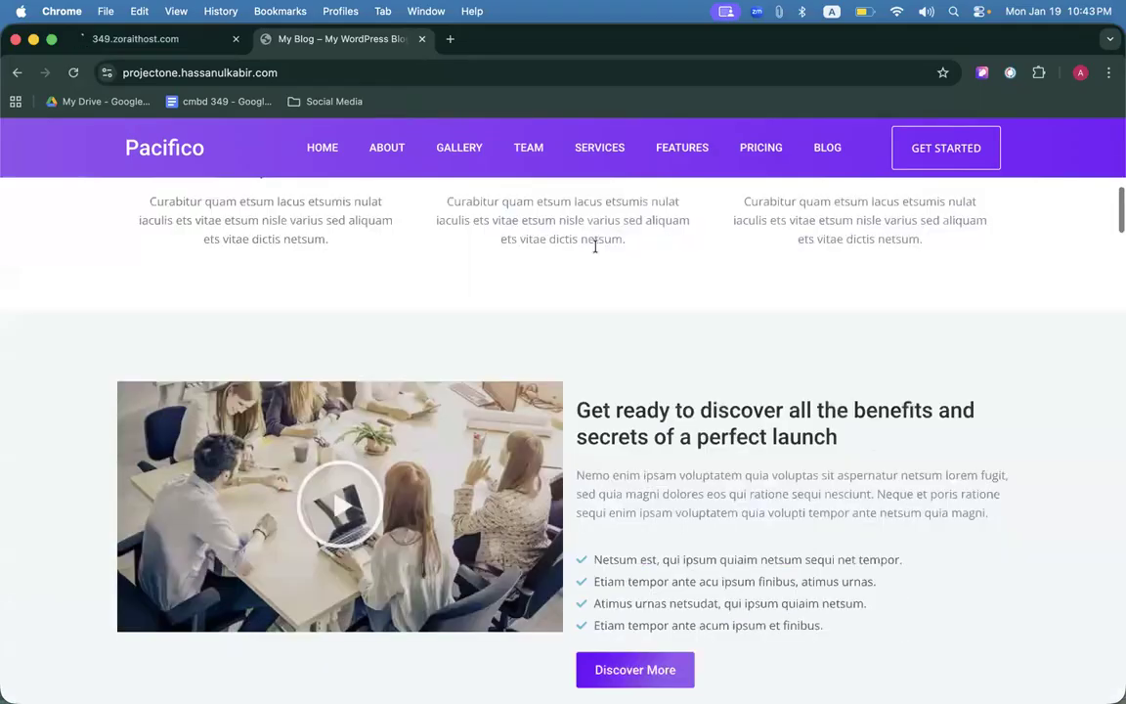
{"action": "scroll", "coordinate": [596, 251], "scroll_direction": "down", "scroll_amount": 15}
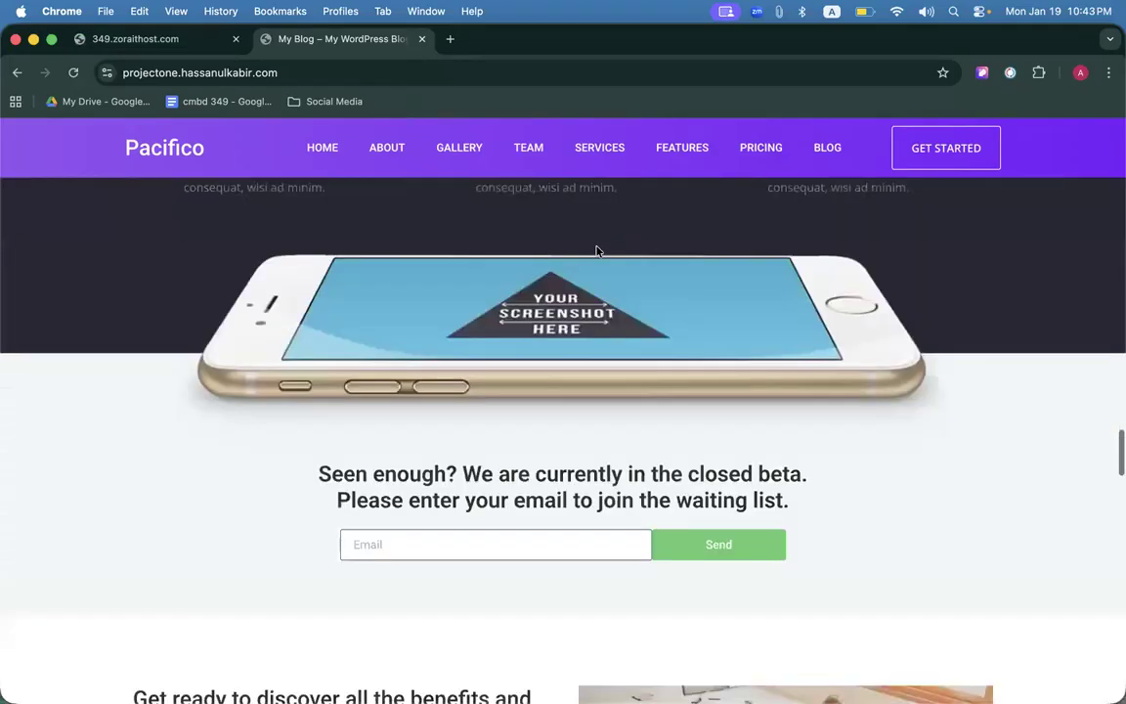
{"action": "scroll", "coordinate": [593, 395], "scroll_direction": "down", "scroll_amount": 10}
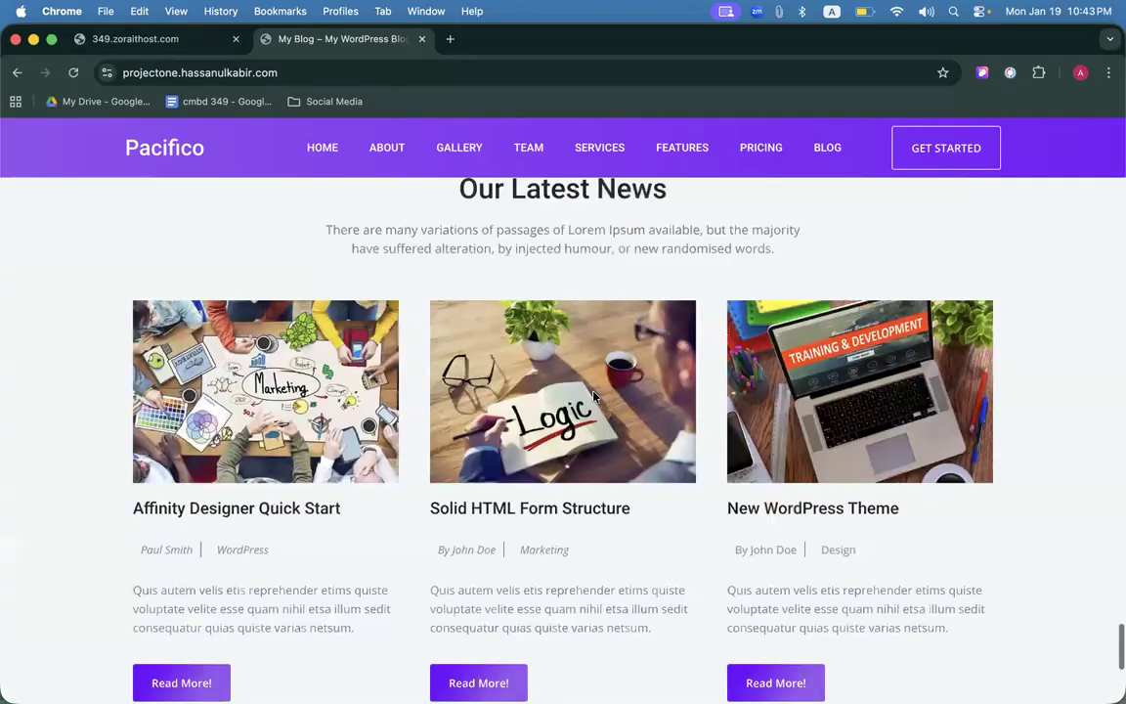
{"action": "scroll", "coordinate": [594, 396], "scroll_direction": "up", "scroll_amount": 10}
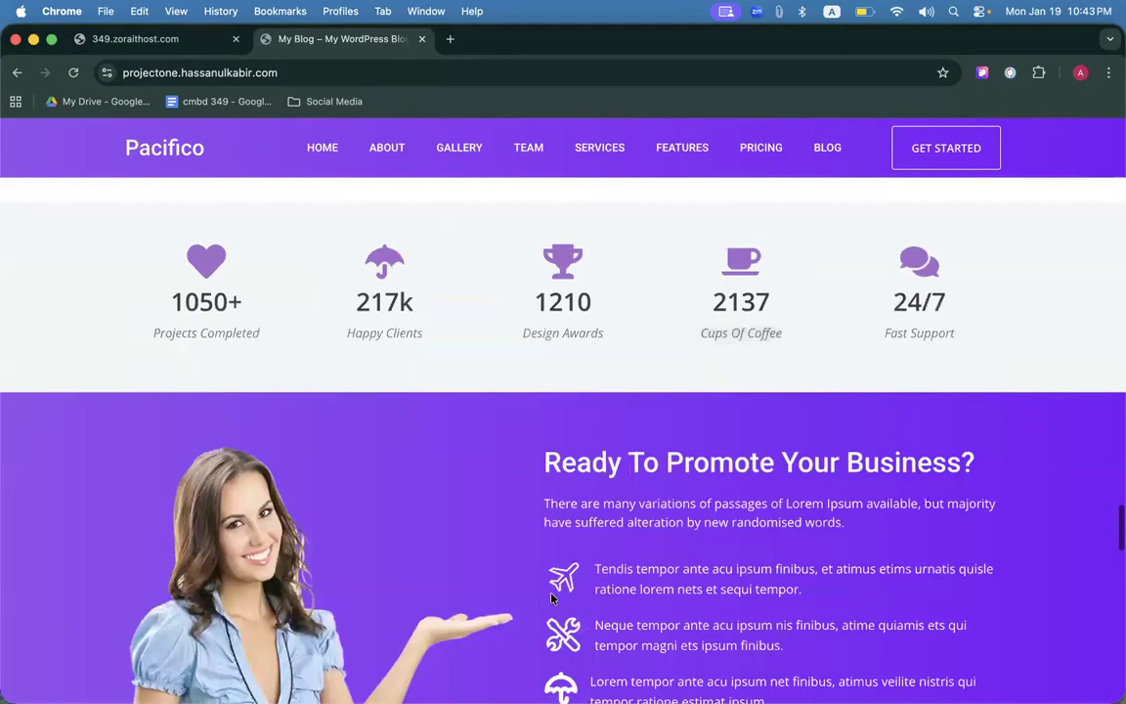
{"action": "scroll", "coordinate": [552, 598], "scroll_direction": "up", "scroll_amount": 10}
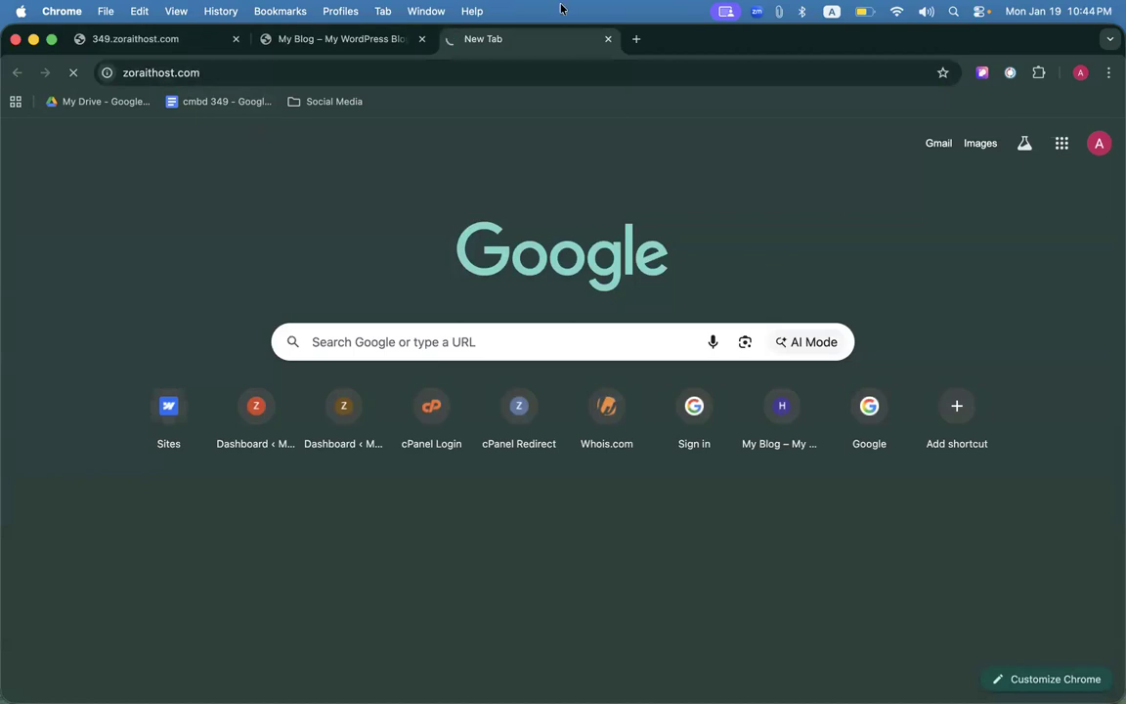
Search 'is the web' for a site-down checker and enter zoraithost.com on IsItDownRightNow.
{"action": "left_click", "coordinate": [634, 39]}
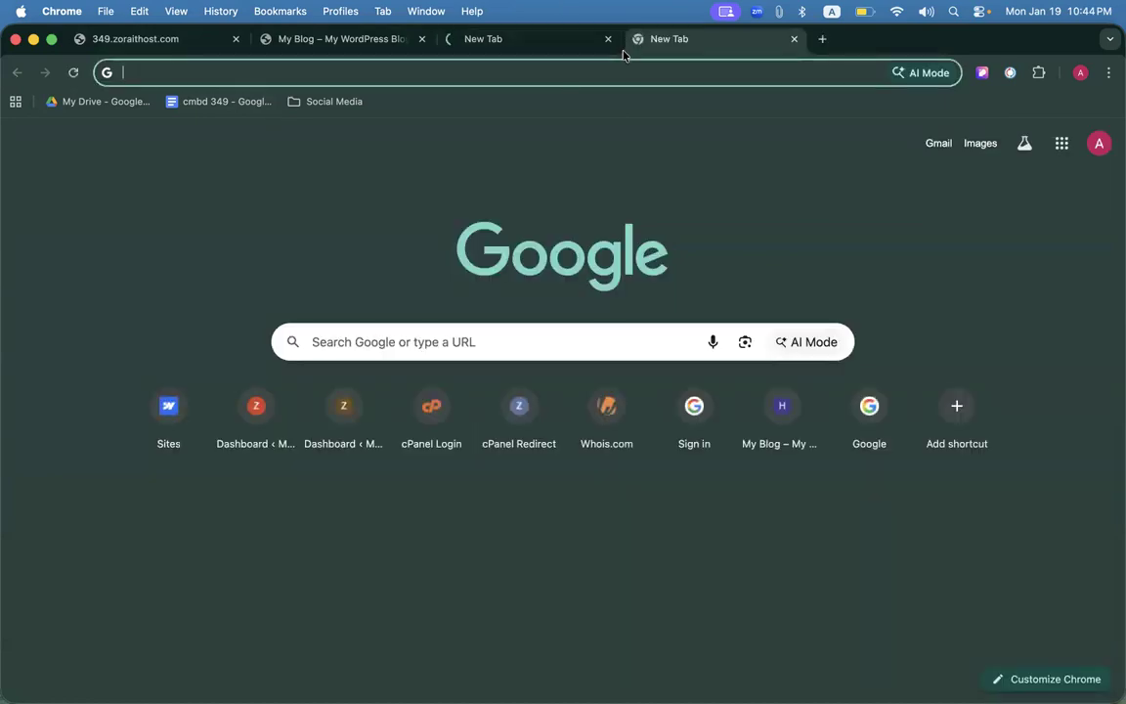
{"action": "type", "text": "is the web"}
{"action": "key", "text": "Return"}
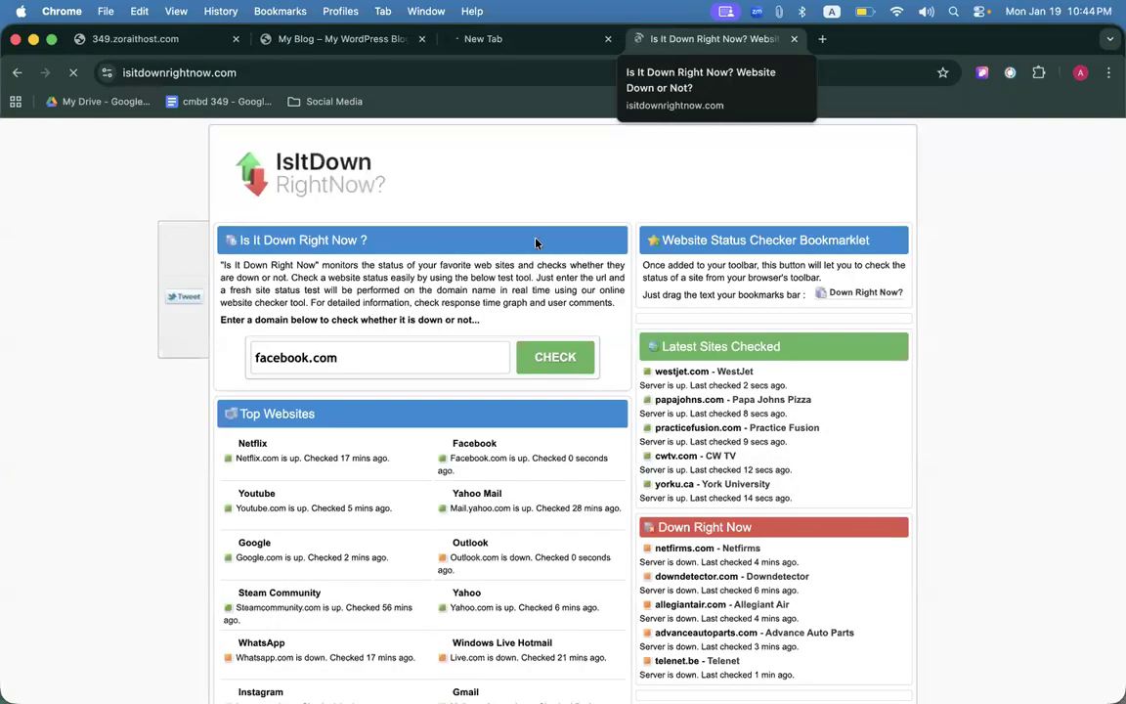
{"action": "left_click", "coordinate": [492, 355]}
{"action": "type", "text": "http://zoraithost.com/"}
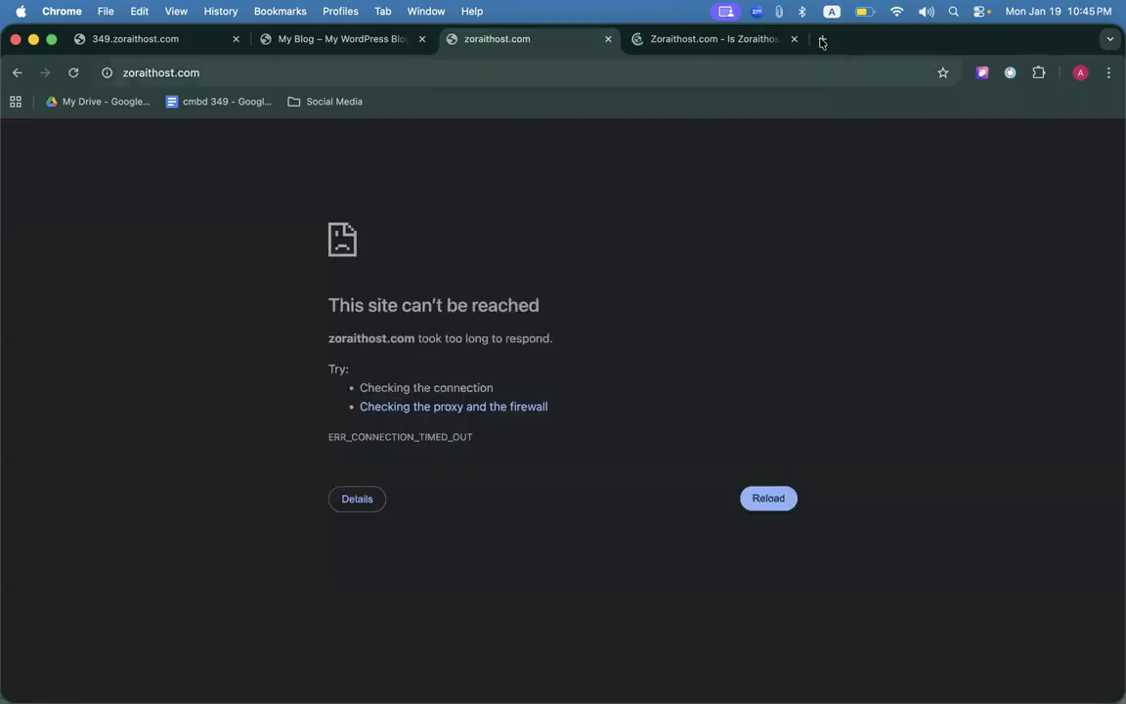
In a new tab, search Google for 'browsec vpm' to find the Browsec VPN extension.
{"action": "left_click", "coordinate": [821, 41]}
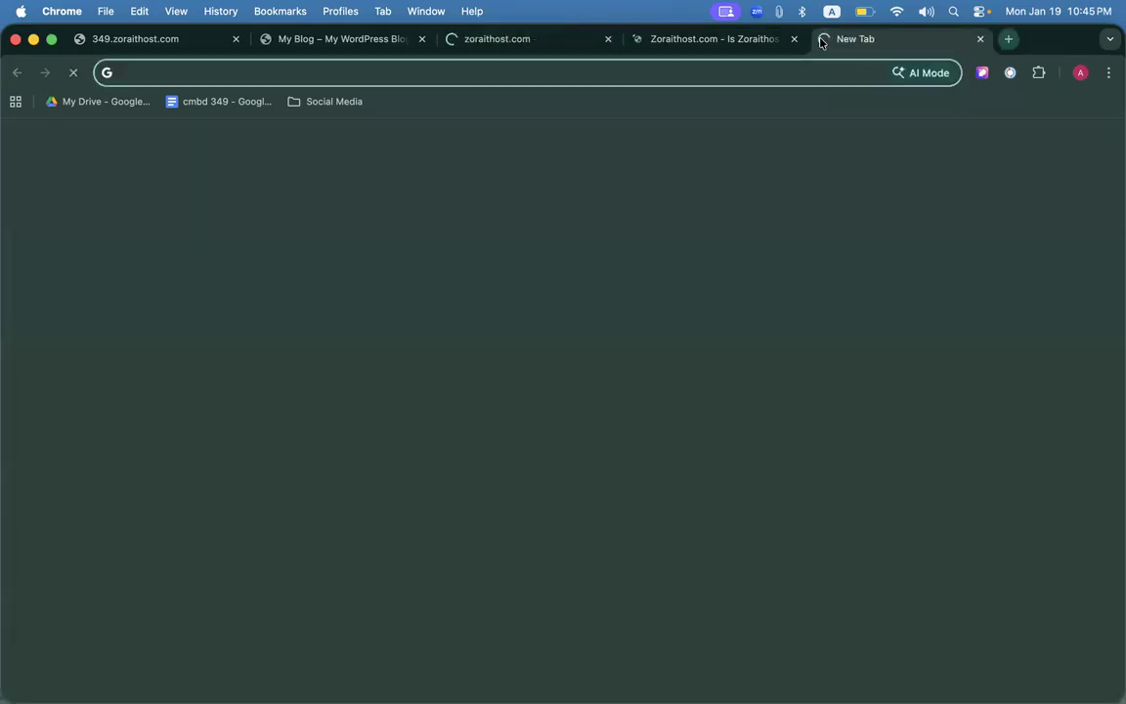
{"action": "left_click", "coordinate": [775, 69]}
{"action": "type", "text": "b"}
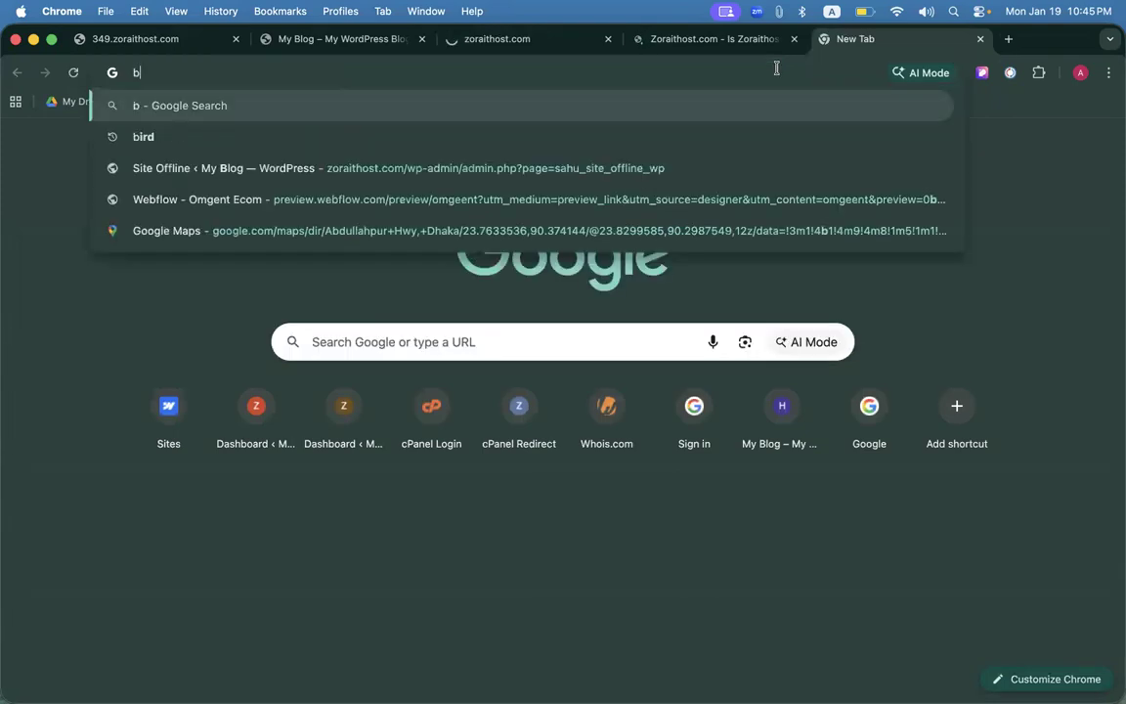
{"action": "type", "text": "rowsec"}
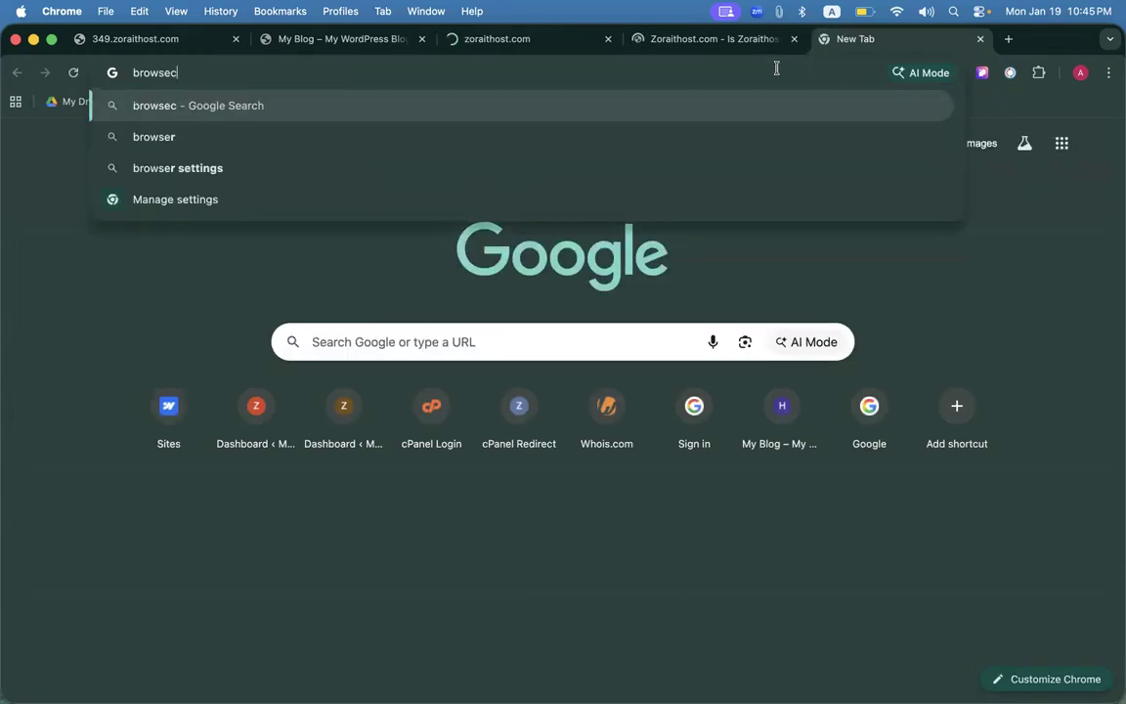
{"action": "type", "text": " vpm"}
{"action": "key", "text": "Return"}
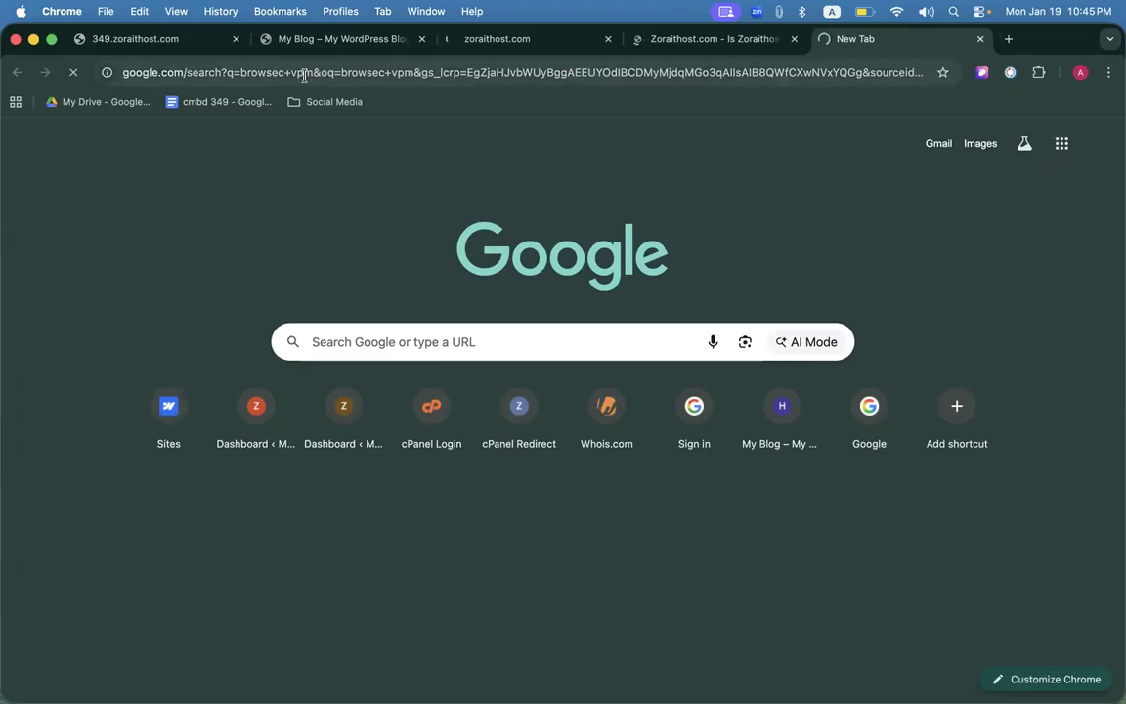
{"action": "left_click", "coordinate": [304, 74]}
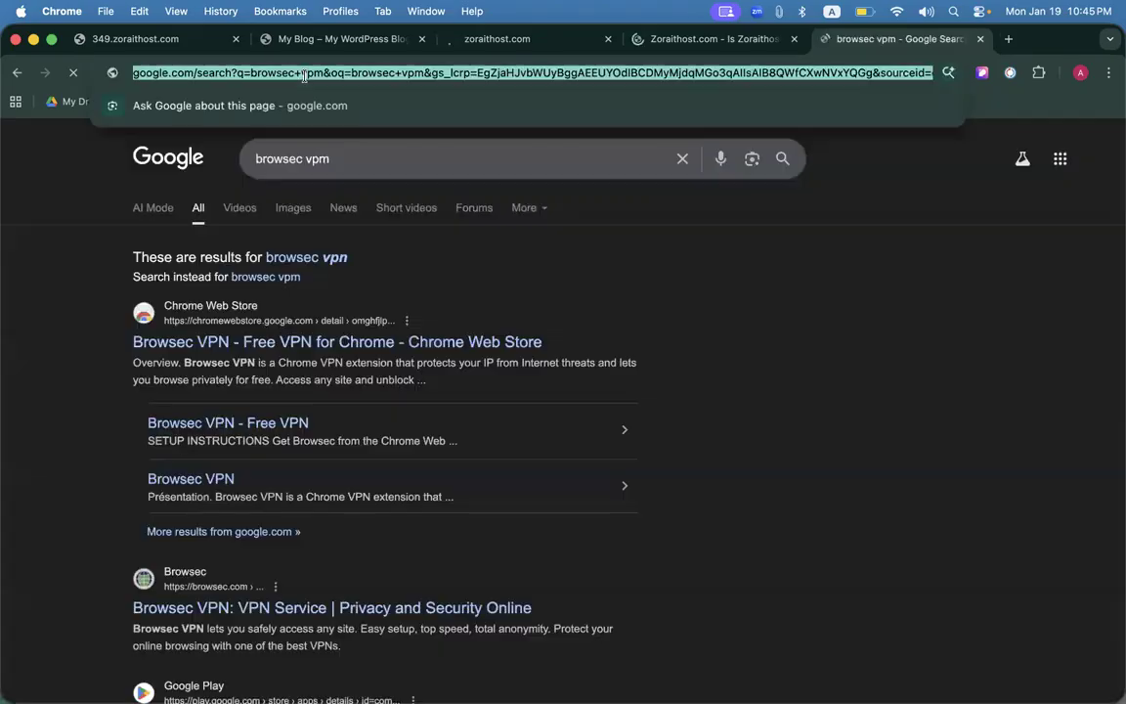
{"action": "left_click", "coordinate": [304, 269]}
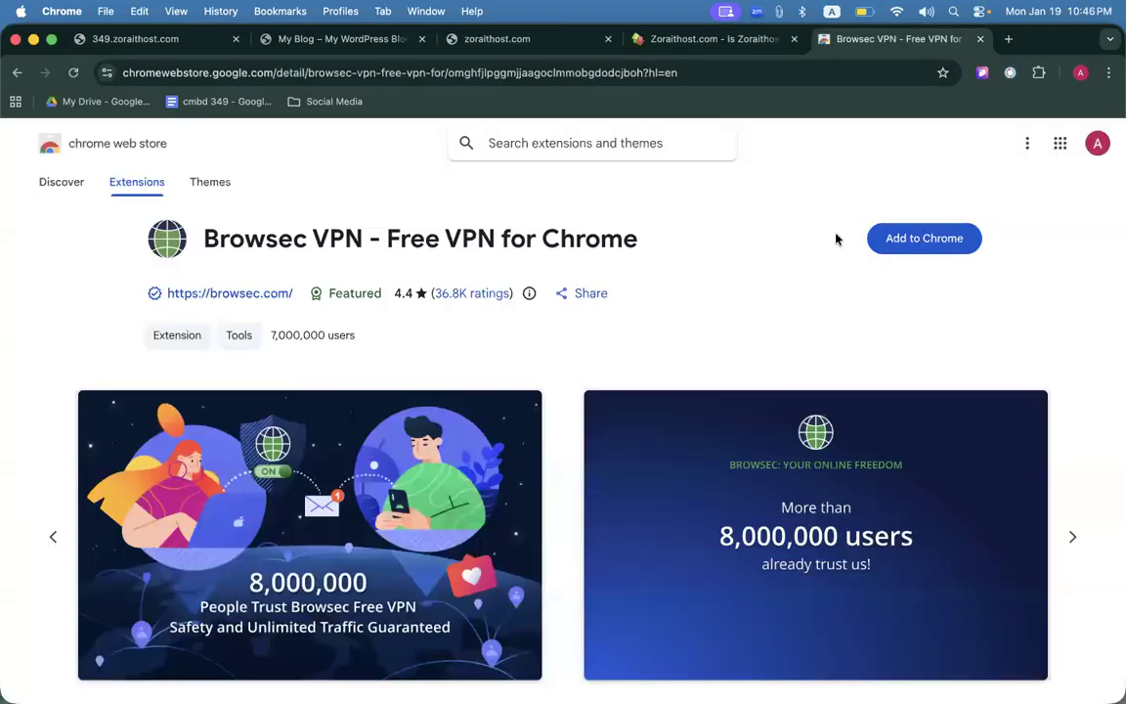
Add the Browsec VPN extension to Chrome and close its welcome page.
{"action": "left_click", "coordinate": [909, 239]}
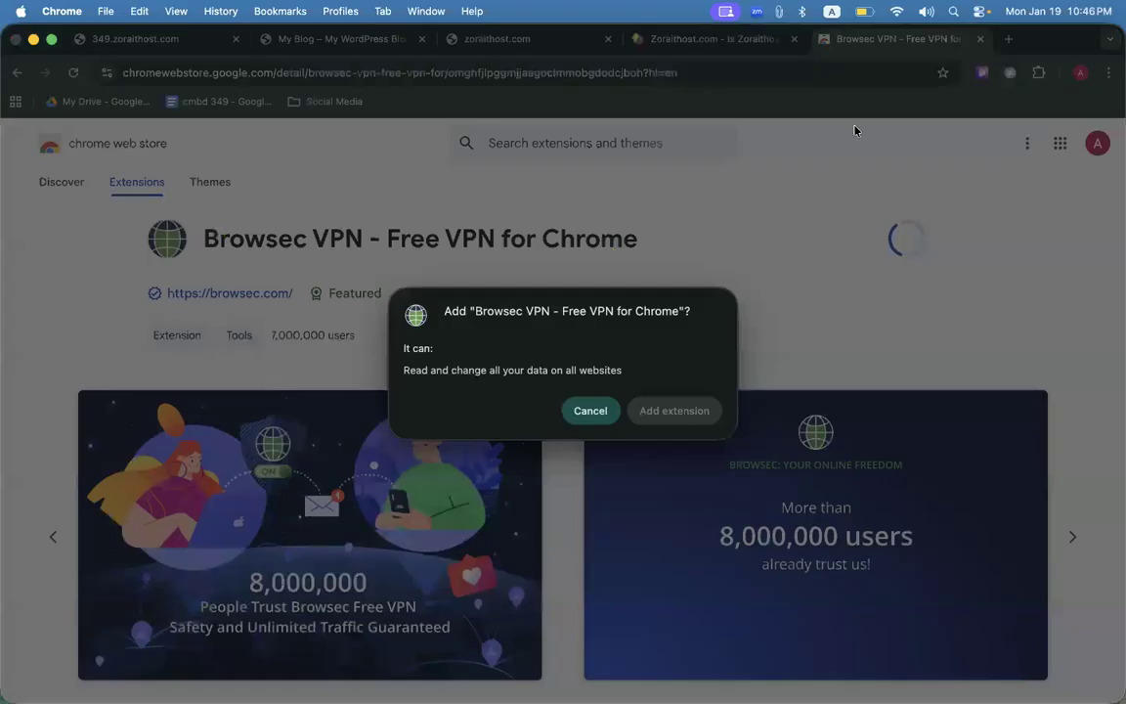
{"action": "left_click", "coordinate": [675, 405]}
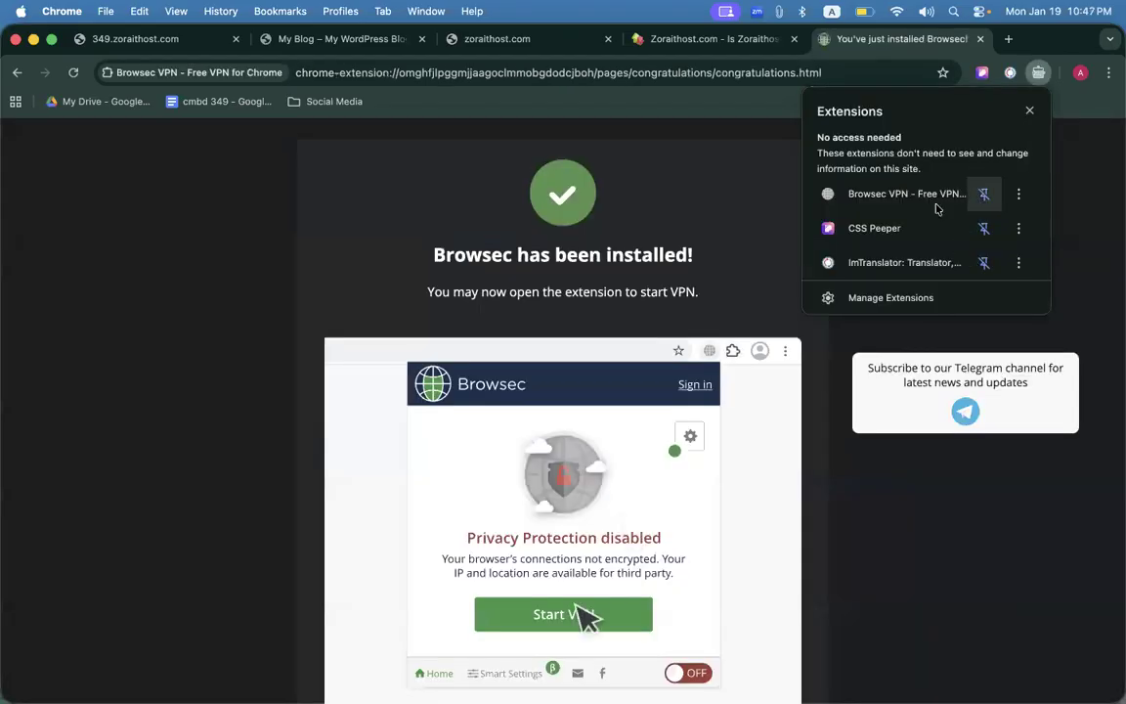
{"action": "left_click", "coordinate": [703, 213]}
{"action": "left_click", "coordinate": [980, 39]}
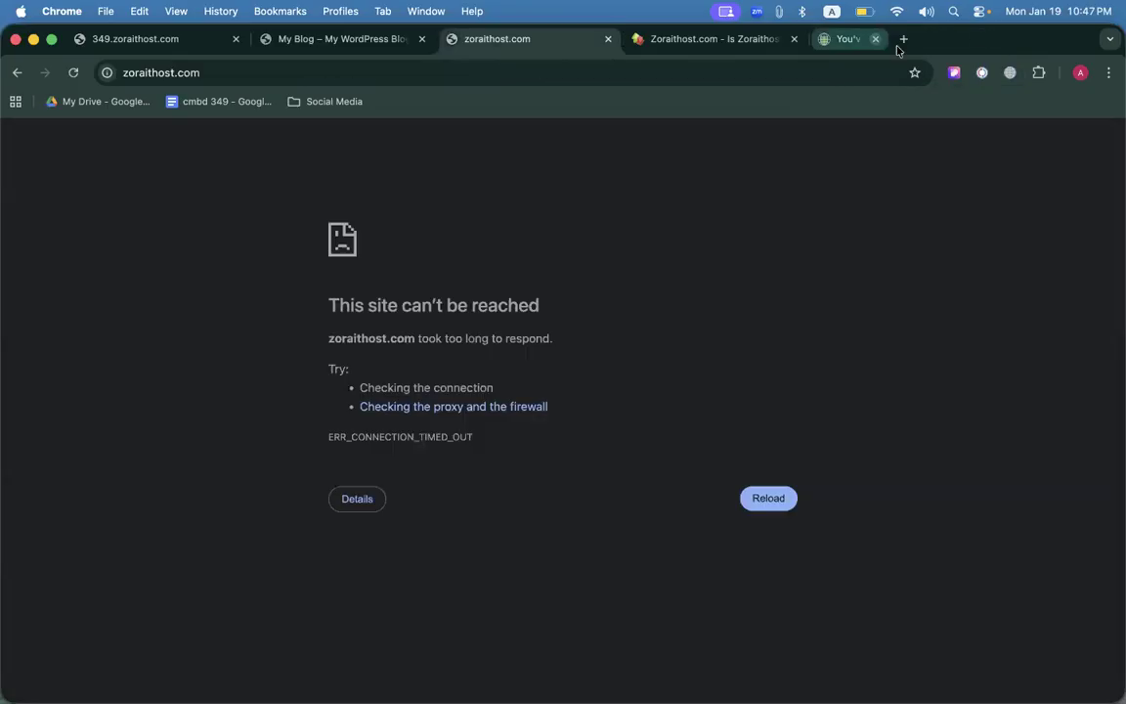
Accept Browsec's terms, switch the VPN on, and reload zoraithost.com.
{"action": "left_click", "coordinate": [1010, 72]}
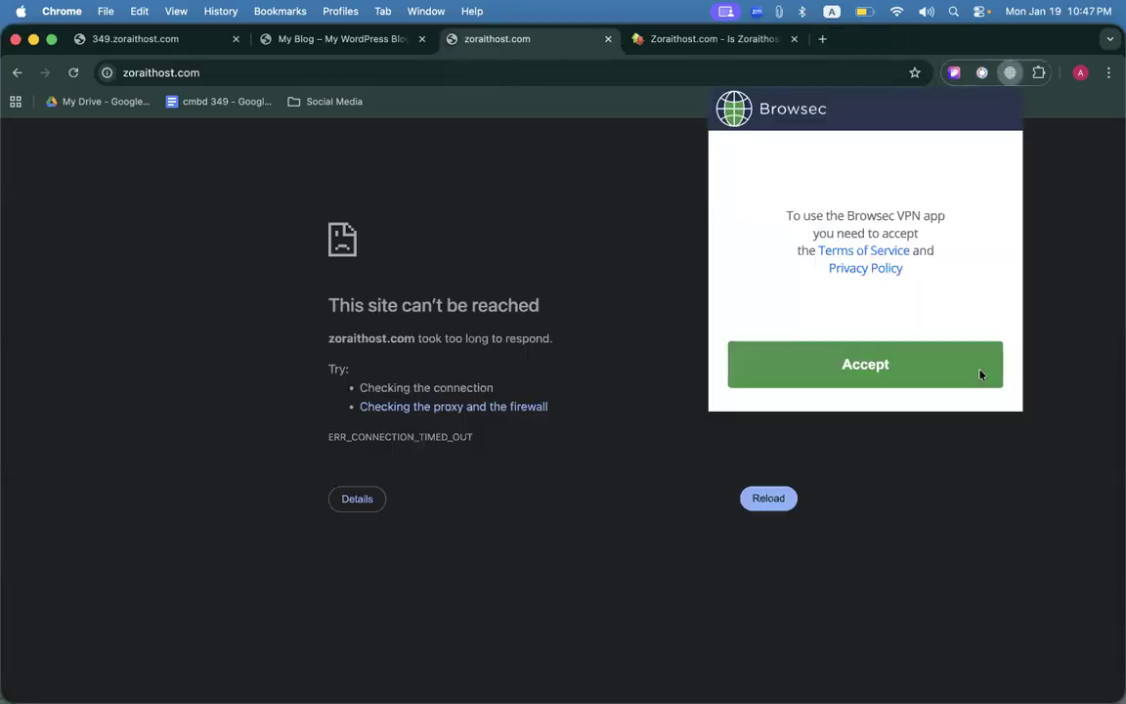
{"action": "left_click", "coordinate": [980, 375]}
{"action": "left_click", "coordinate": [891, 346]}
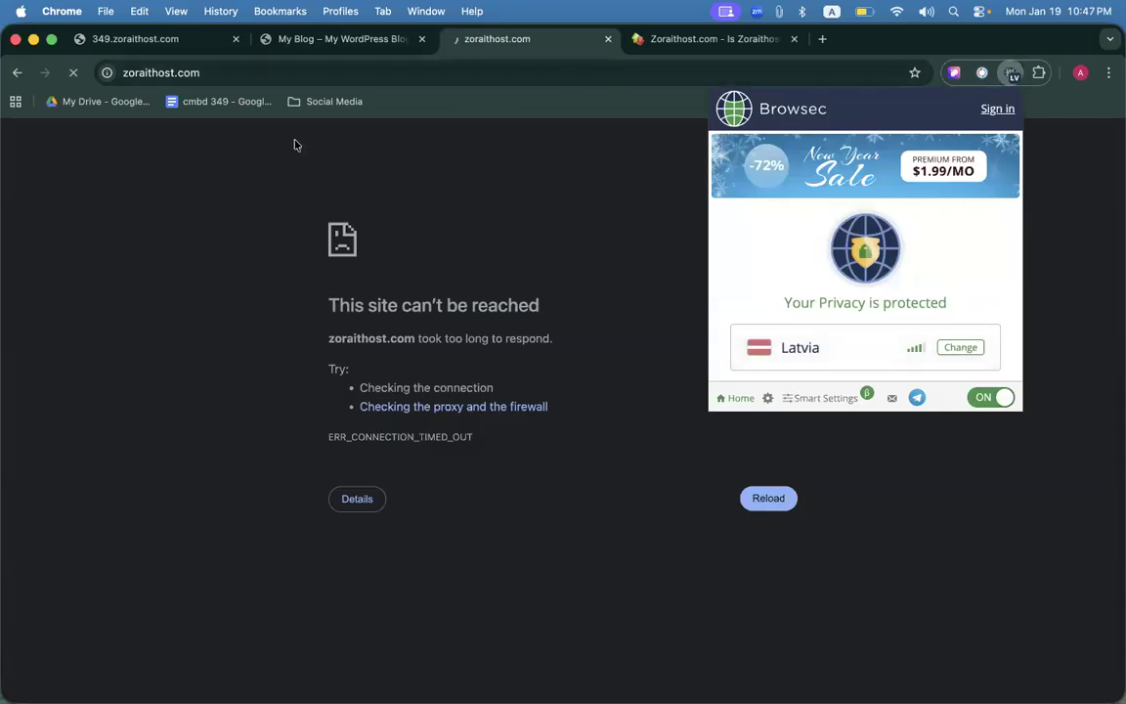
{"action": "left_click", "coordinate": [272, 209]}
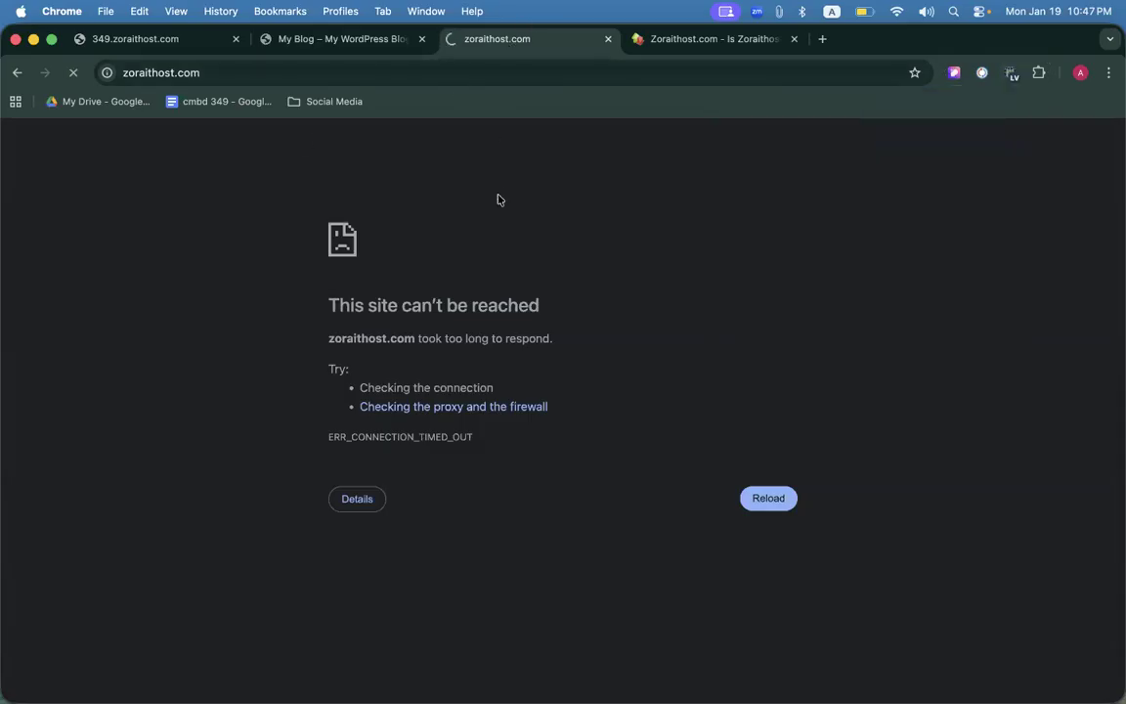
{"action": "left_click", "coordinate": [237, 73]}
{"action": "key", "text": "Escape"}
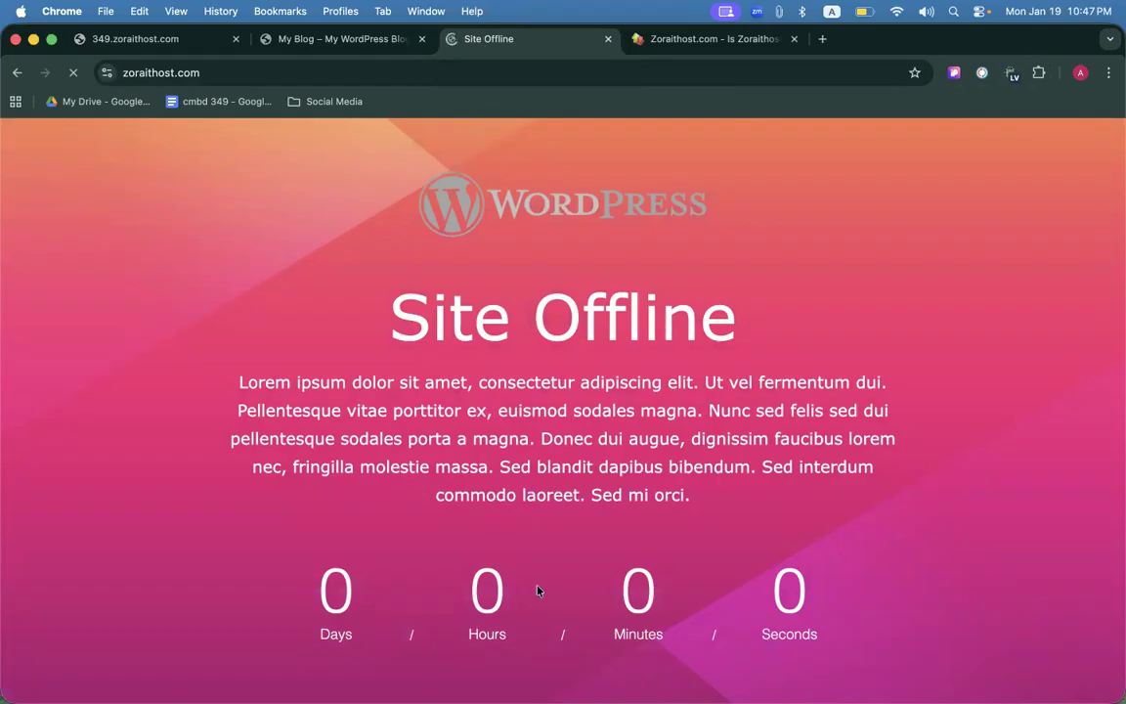
{"action": "left_click", "coordinate": [186, 73]}
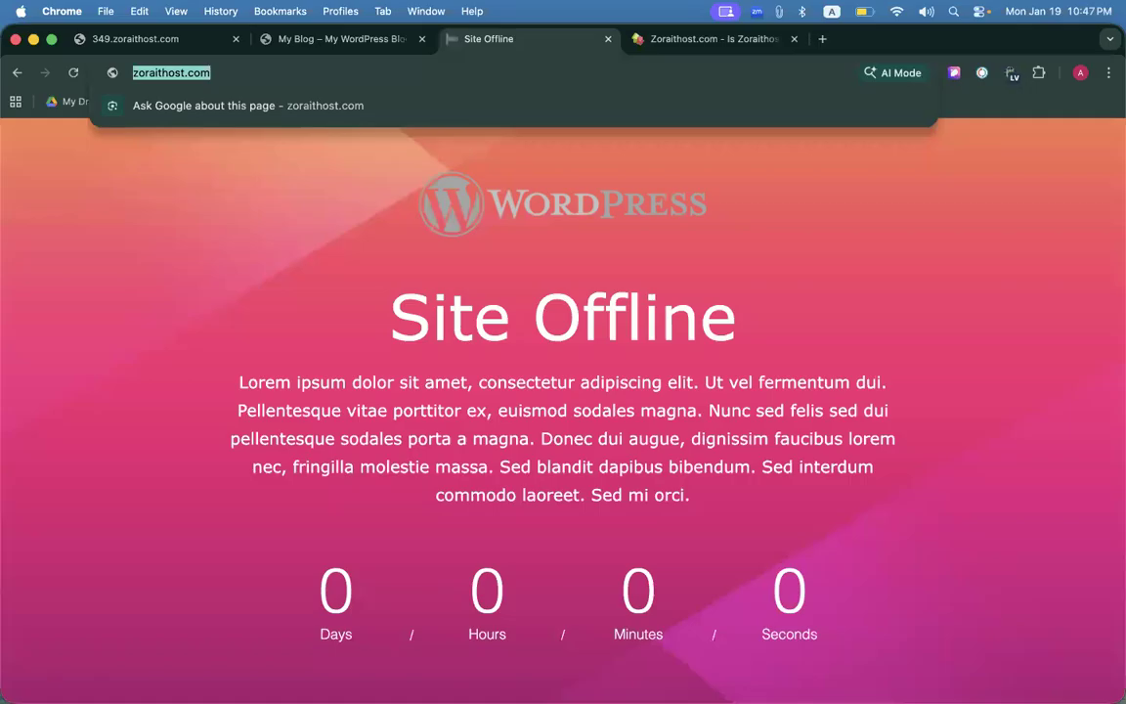
Switch between the 349.zoraithost.com admin tab and My Blog tab, checking Browsec VPN status.
{"action": "left_click", "coordinate": [157, 39]}
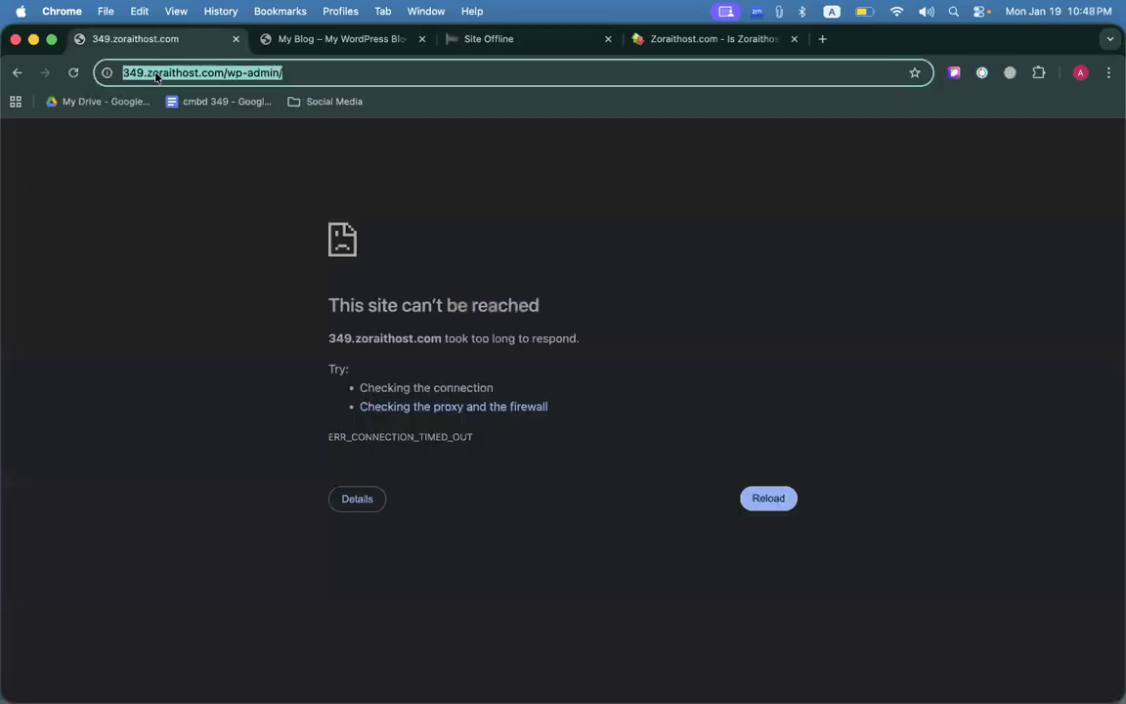
{"action": "left_click", "coordinate": [369, 41]}
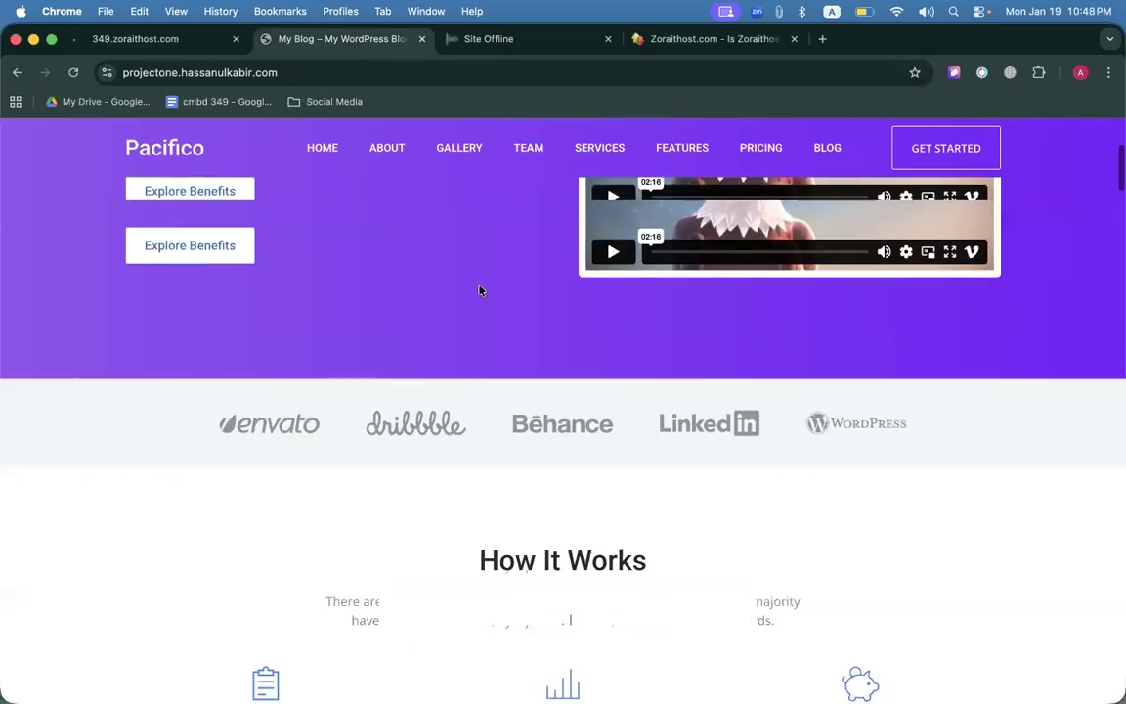
{"action": "scroll", "coordinate": [479, 290], "scroll_direction": "down", "scroll_amount": 10}
{"action": "scroll", "coordinate": [479, 291], "scroll_direction": "up", "scroll_amount": 15}
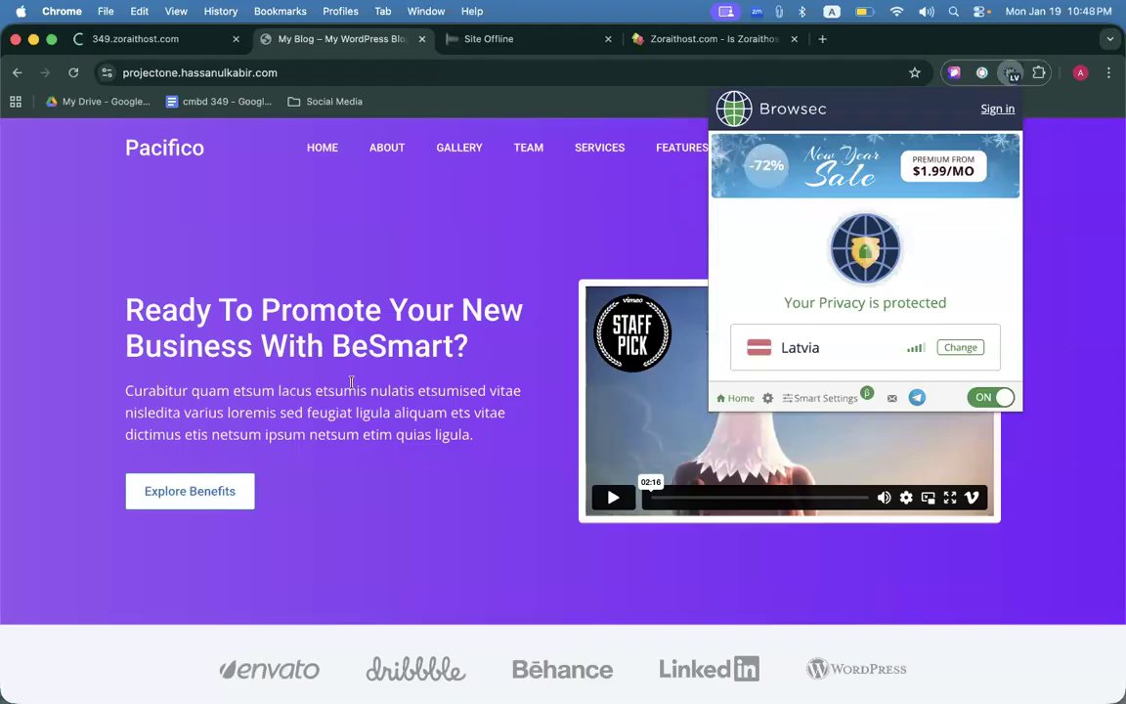
{"action": "left_click", "coordinate": [355, 386]}
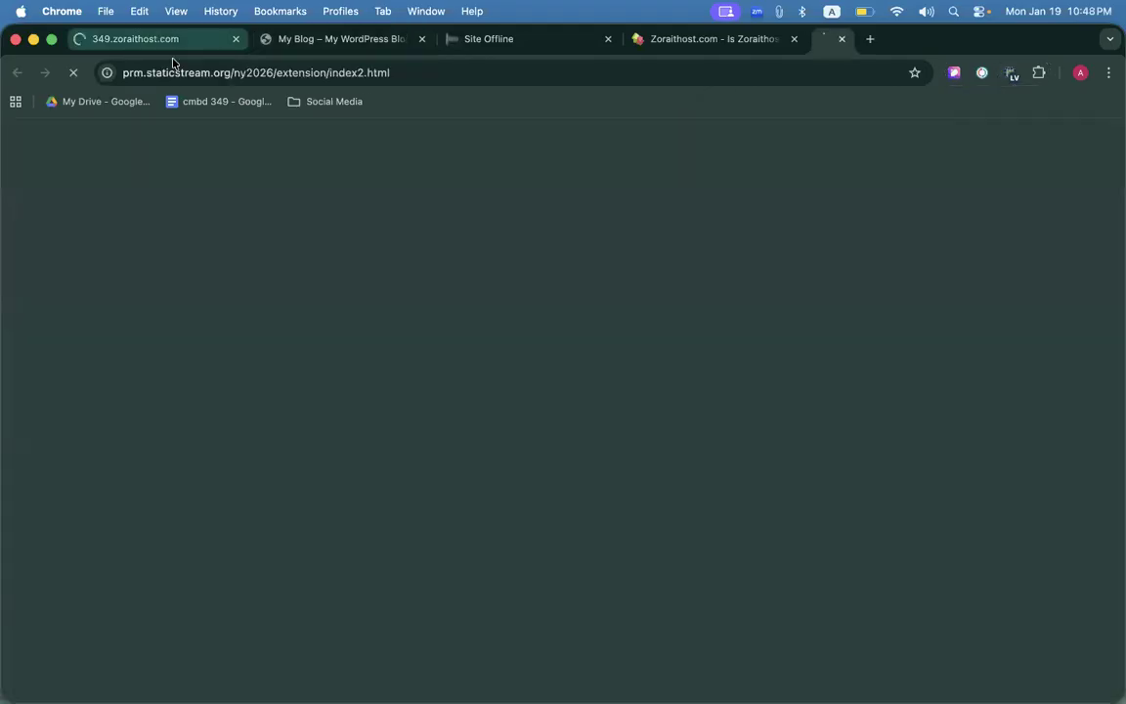
{"action": "left_click", "coordinate": [180, 70]}
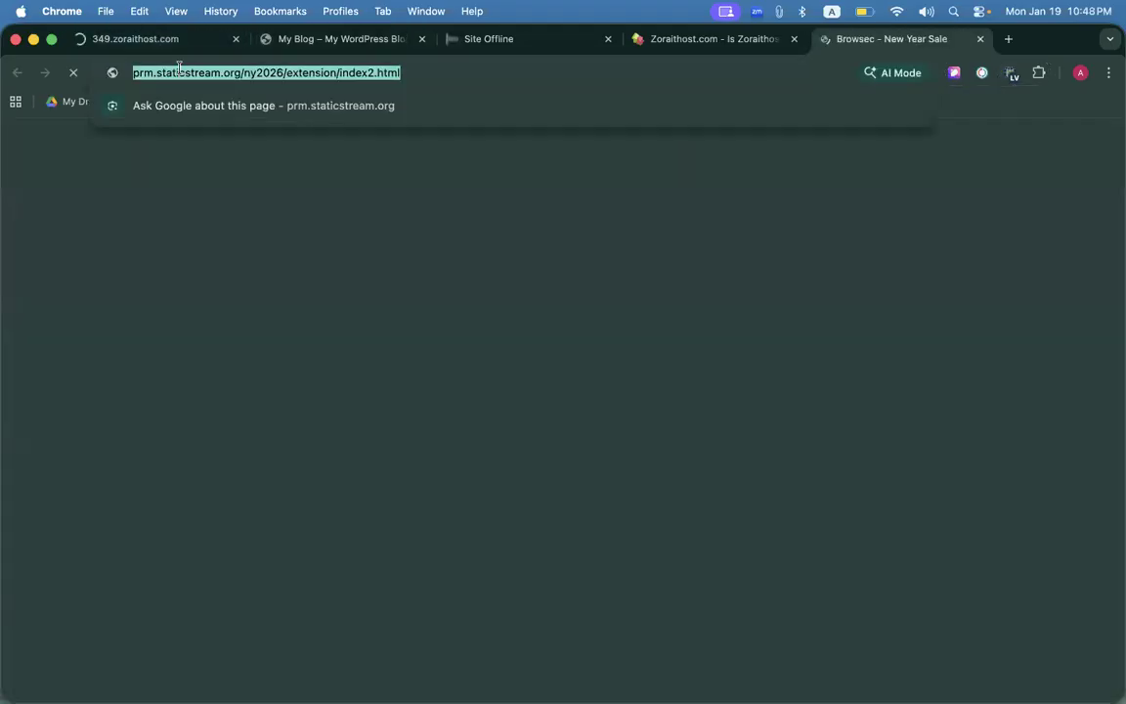
{"action": "left_click", "coordinate": [144, 39]}
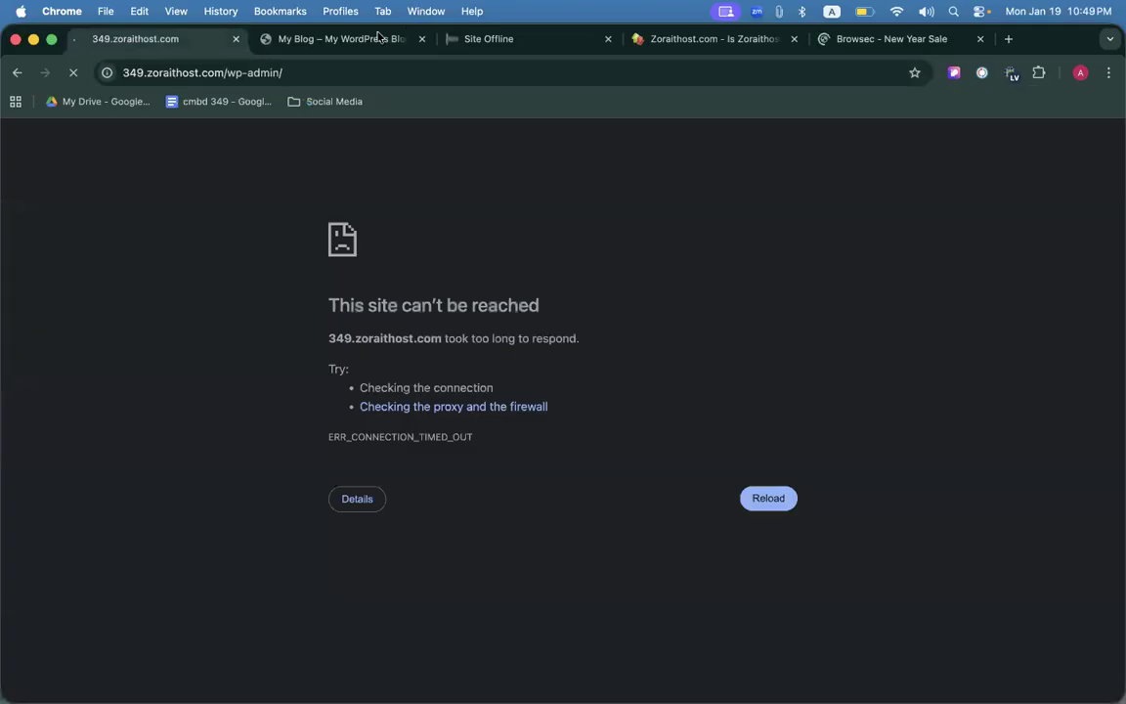
{"action": "left_click", "coordinate": [379, 39]}
Close the Browsec New Year Sale tab and scroll through the Pacifico homepage, highlighting headings.
{"action": "left_click", "coordinate": [980, 39]}
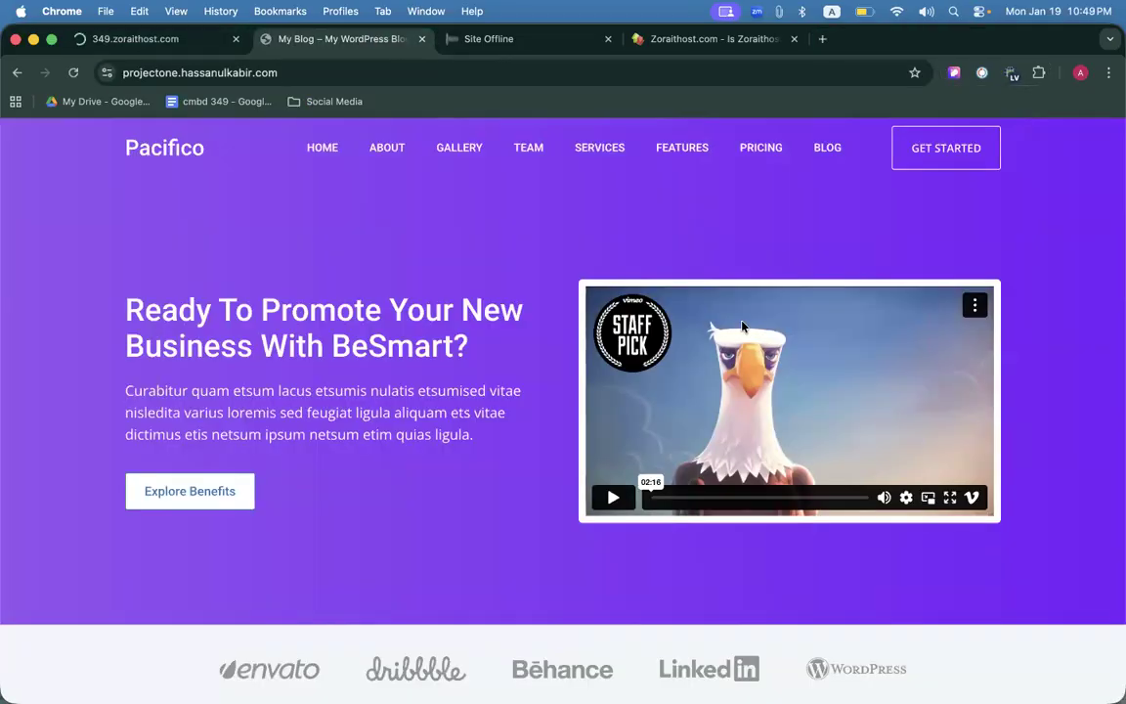
{"action": "scroll", "coordinate": [743, 328], "scroll_direction": "down", "scroll_amount": 15}
{"action": "scroll", "coordinate": [743, 323], "scroll_direction": "up", "scroll_amount": 13}
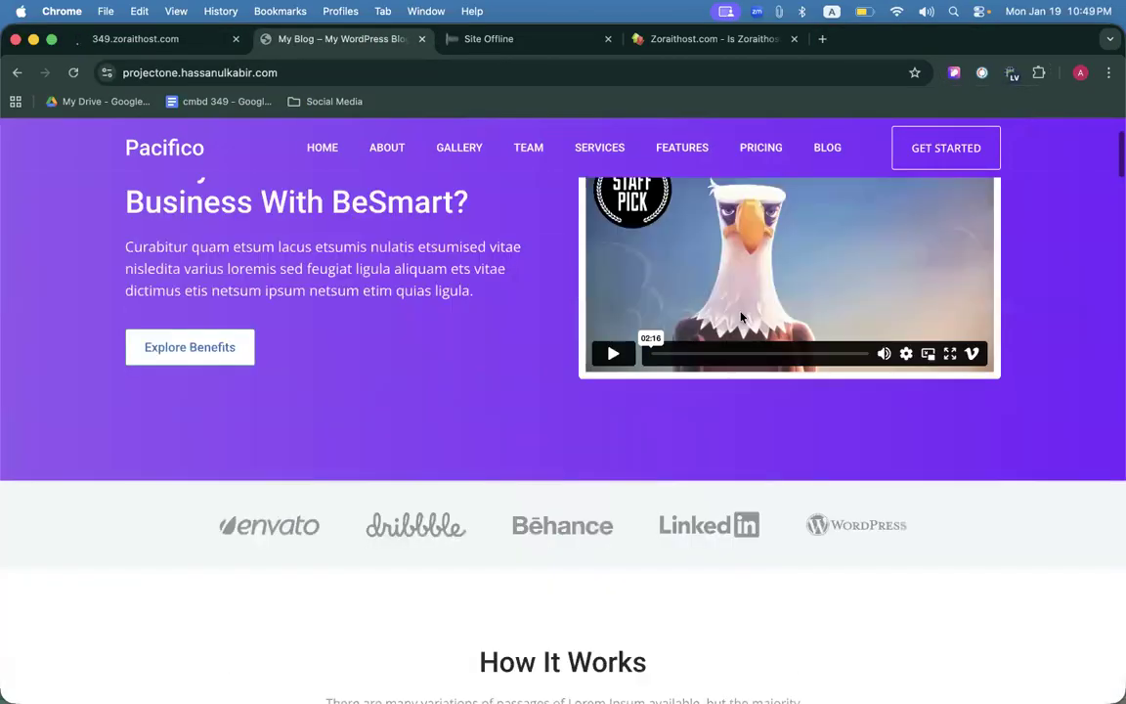
{"action": "scroll", "coordinate": [743, 317], "scroll_direction": "down", "scroll_amount": 5}
{"action": "left_click_drag", "start_coordinate": [471, 330], "coordinate": [762, 328]}
{"action": "scroll", "coordinate": [684, 352], "scroll_direction": "down", "scroll_amount": 1}
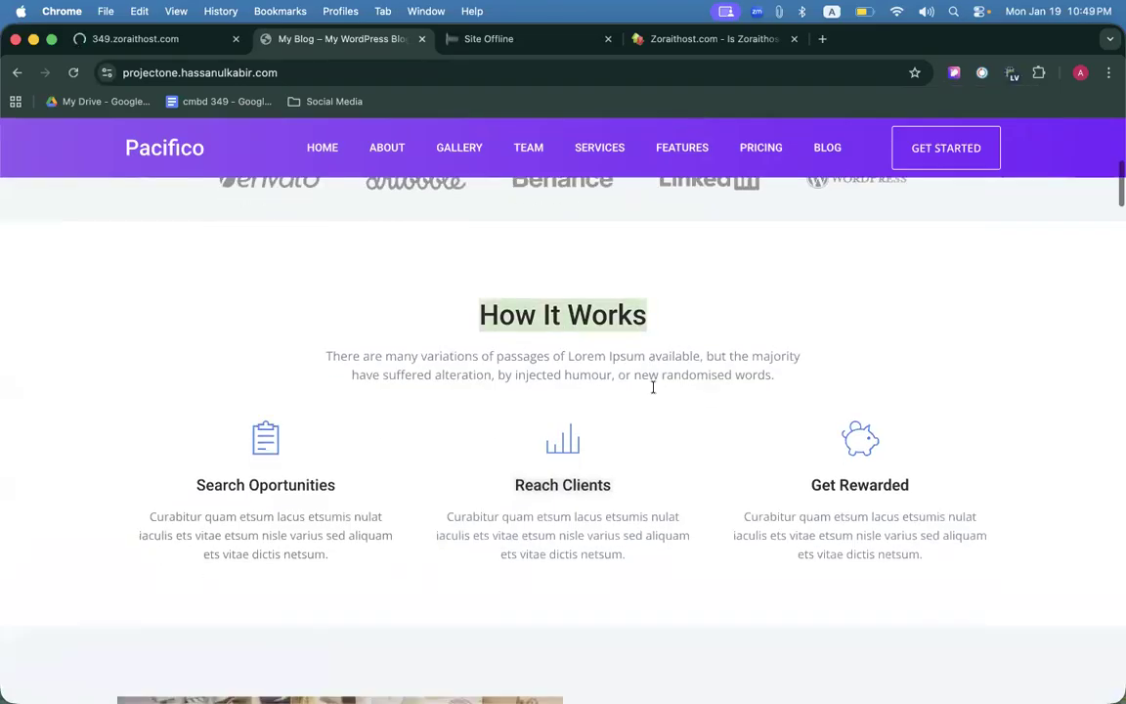
{"action": "scroll", "coordinate": [653, 387], "scroll_direction": "down", "scroll_amount": 4}
{"action": "left_click_drag", "start_coordinate": [576, 397], "coordinate": [792, 430]}
{"action": "scroll", "coordinate": [706, 404], "scroll_direction": "down", "scroll_amount": 4}
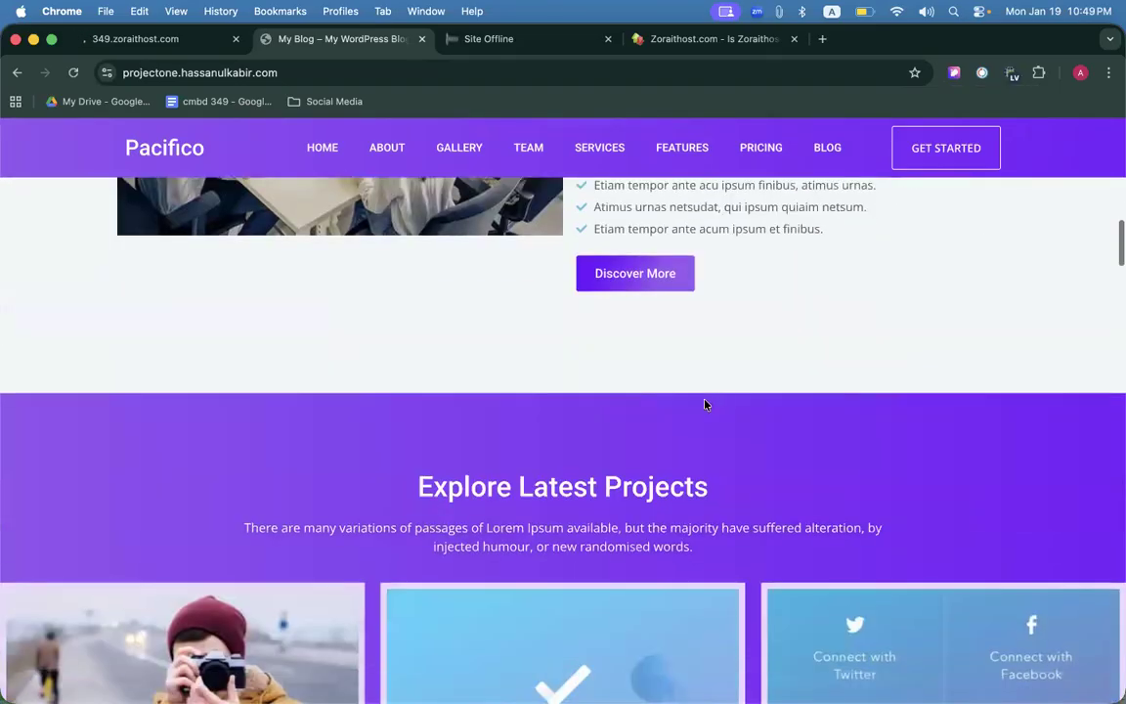
{"action": "scroll", "coordinate": [706, 405], "scroll_direction": "down", "scroll_amount": 4}
{"action": "left_click_drag", "start_coordinate": [430, 304], "coordinate": [800, 307]}
{"action": "scroll", "coordinate": [747, 302], "scroll_direction": "up", "scroll_amount": 3}
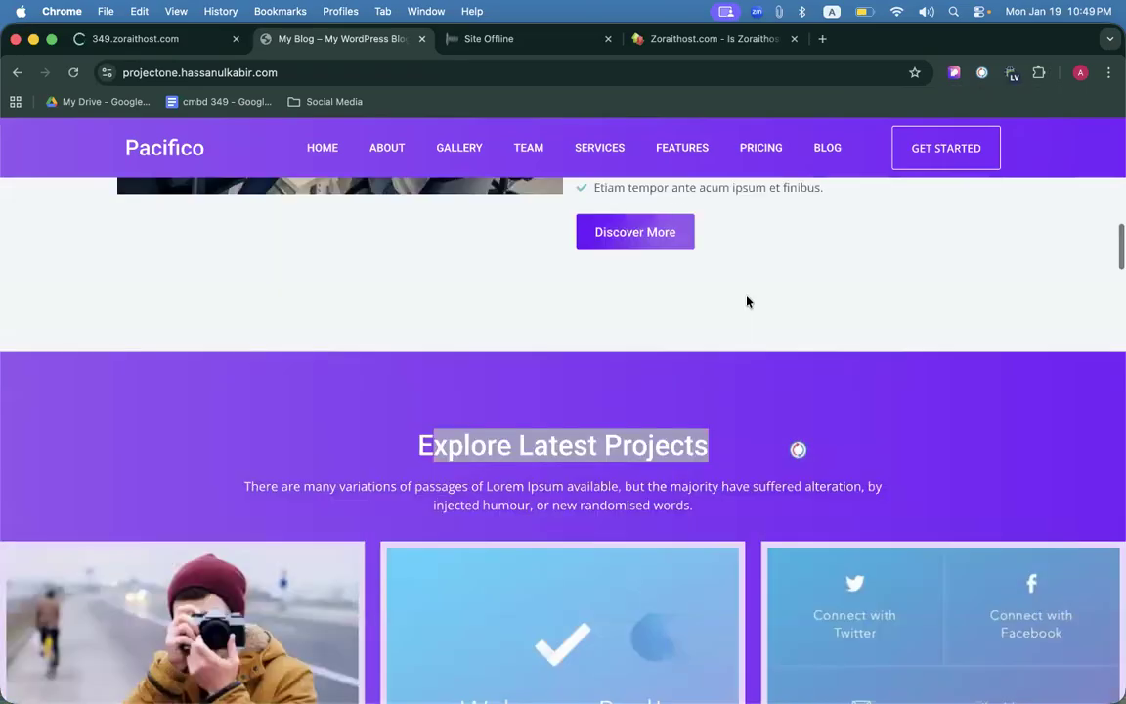
{"action": "scroll", "coordinate": [747, 302], "scroll_direction": "up", "scroll_amount": 12}
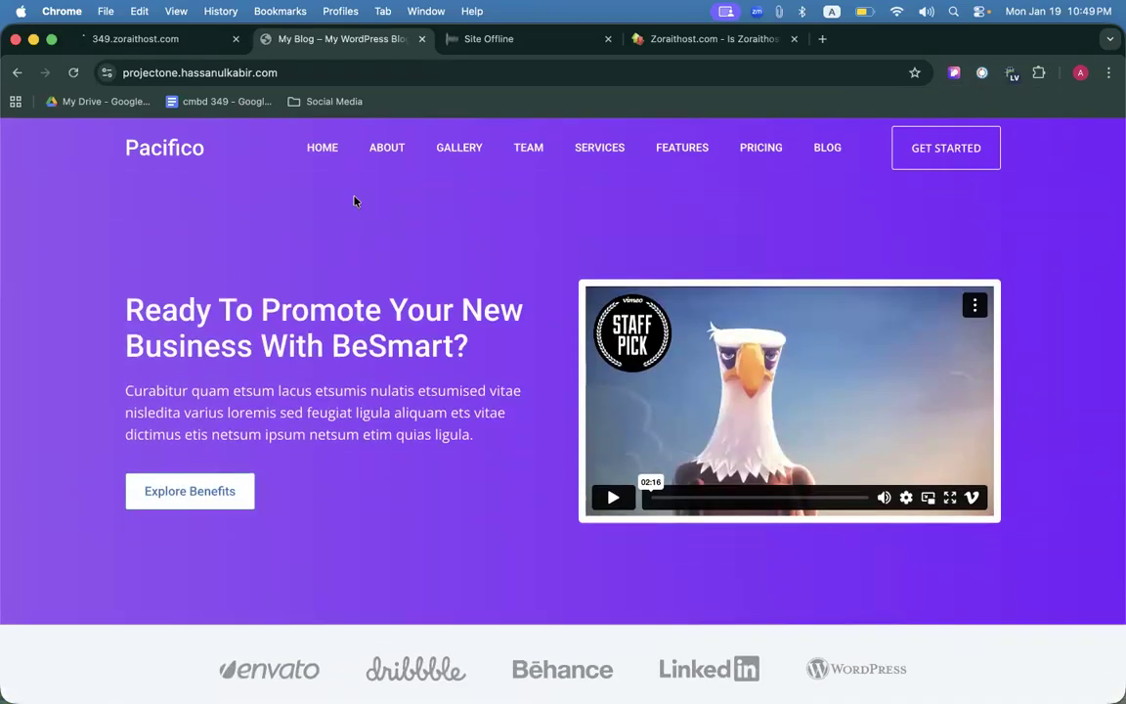
Check the 349.zoraithost.com admin tab again, then return to the My Blog page.
{"action": "left_click", "coordinate": [155, 37]}
{"action": "left_click", "coordinate": [293, 39]}
{"action": "scroll", "coordinate": [457, 377], "scroll_direction": "down", "scroll_amount": 1}
{"action": "scroll", "coordinate": [457, 376], "scroll_direction": "up", "scroll_amount": 1}
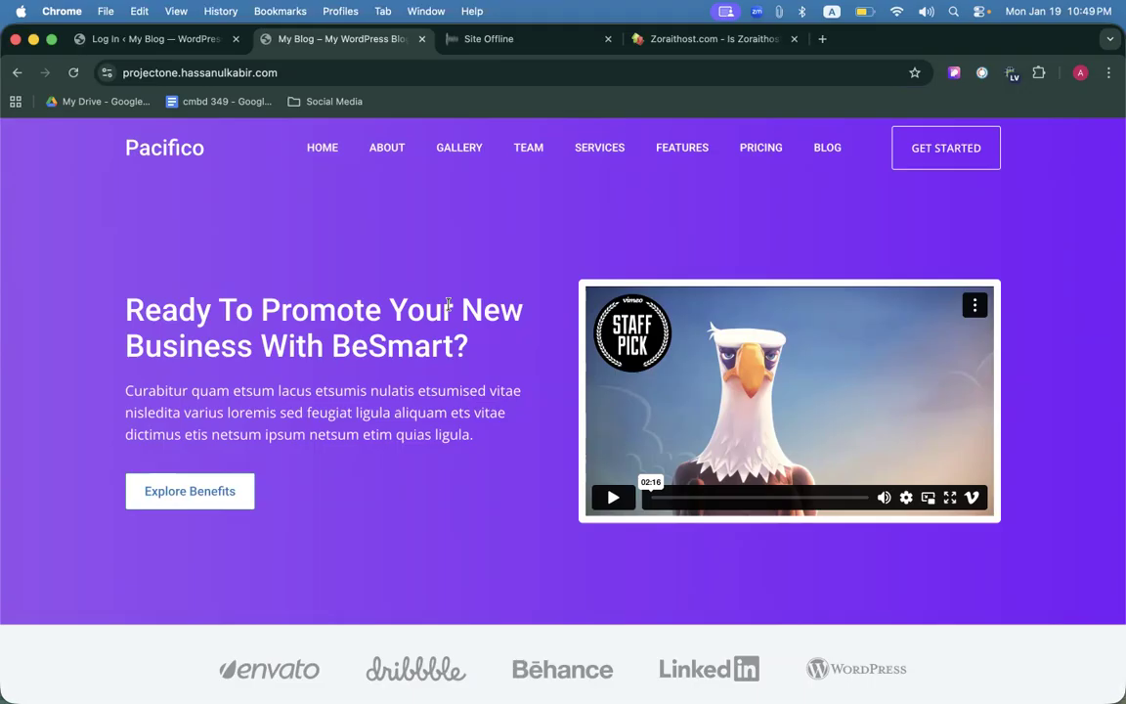
In a new tab, search for 'Elementor Pro price'.
{"action": "key", "text": "super+t"}
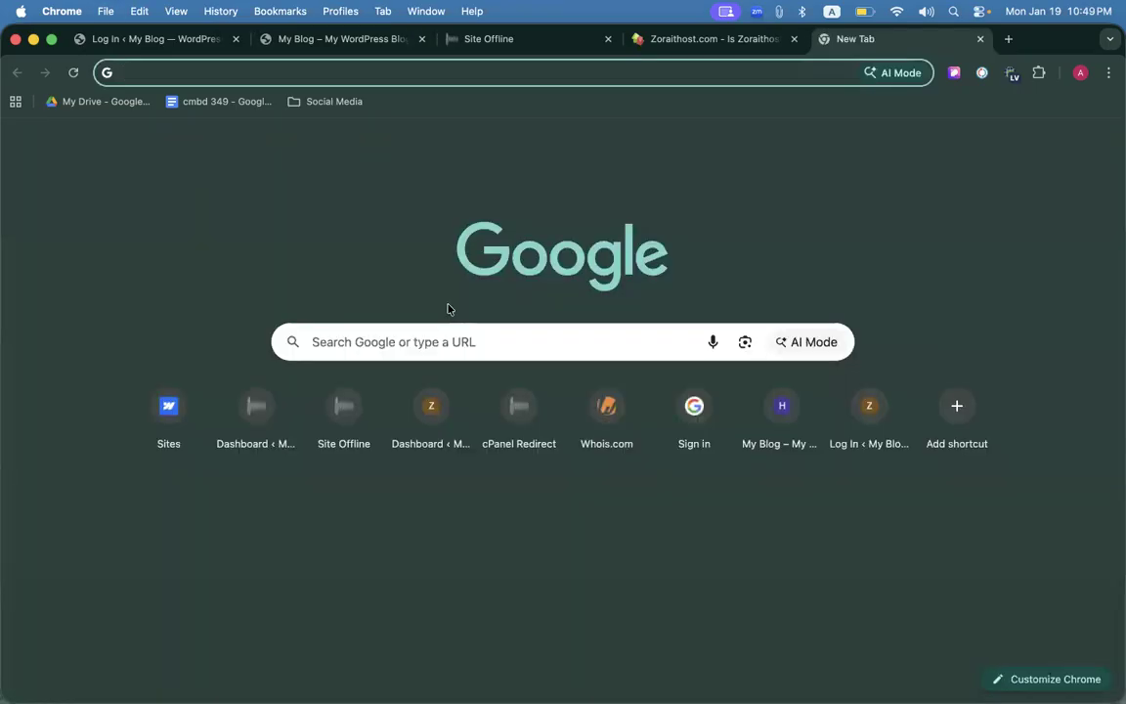
{"action": "type", "text": "Elementor P"}
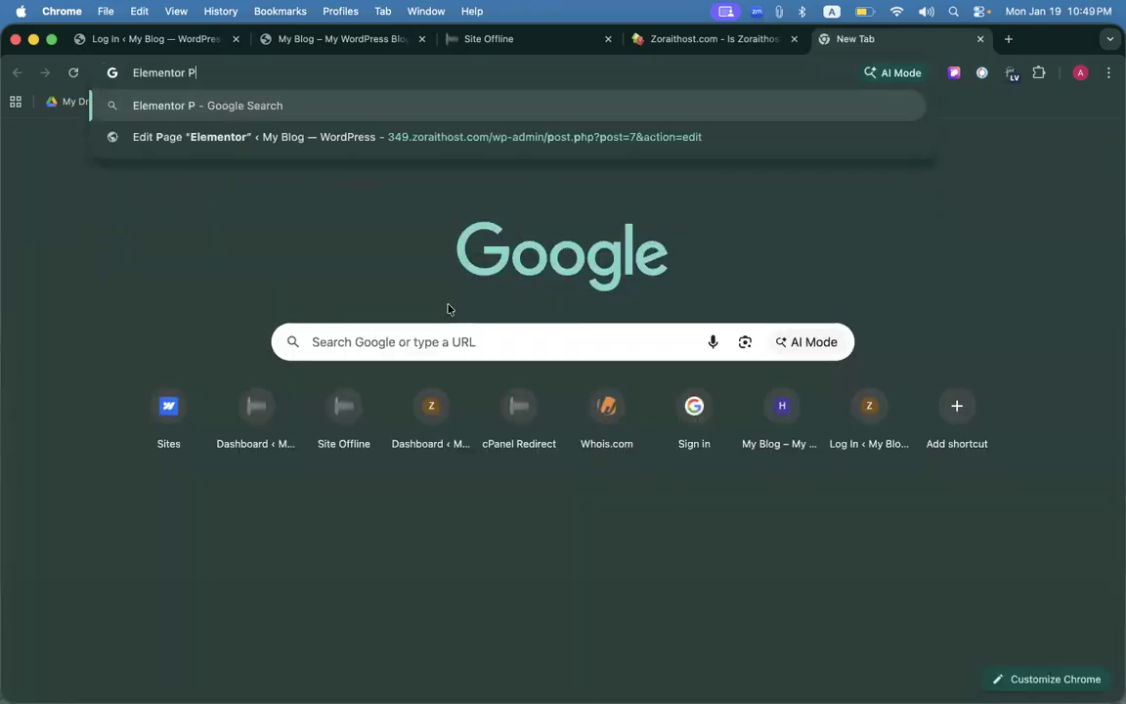
{"action": "type", "text": "ro price"}
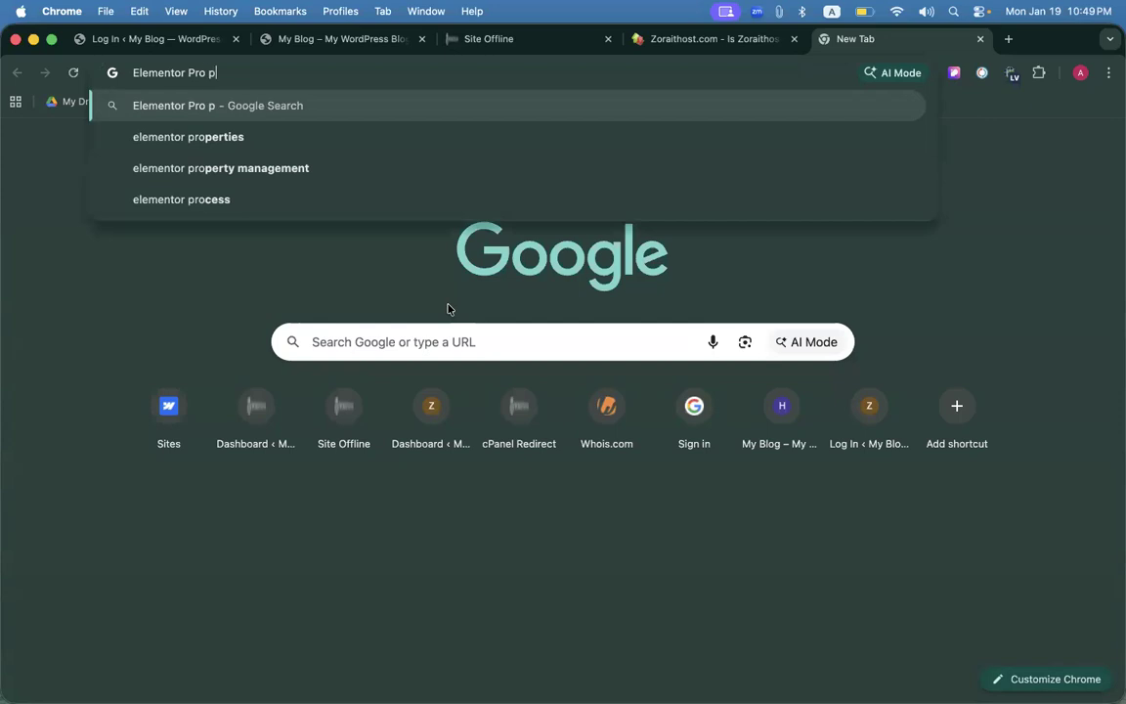
{"action": "key", "text": "Return"}
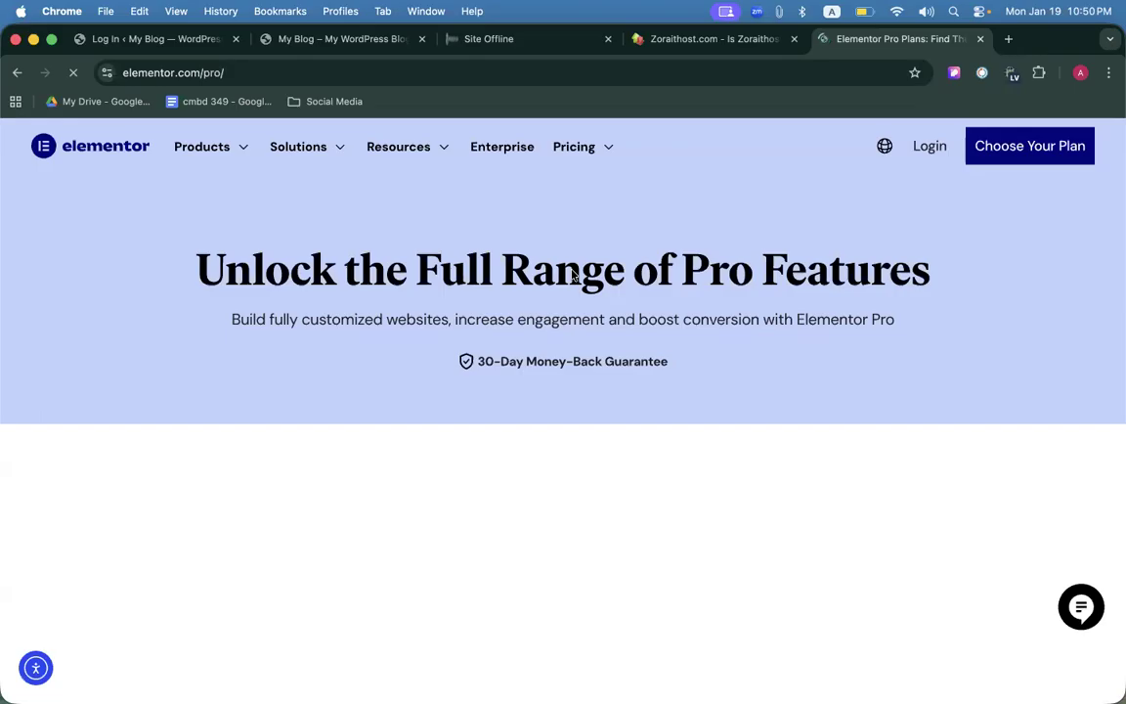
Scroll through the Elementor Pro pricing cards for the Essential to Expert tiers.
{"action": "scroll", "coordinate": [711, 398], "scroll_direction": "down", "scroll_amount": 5}
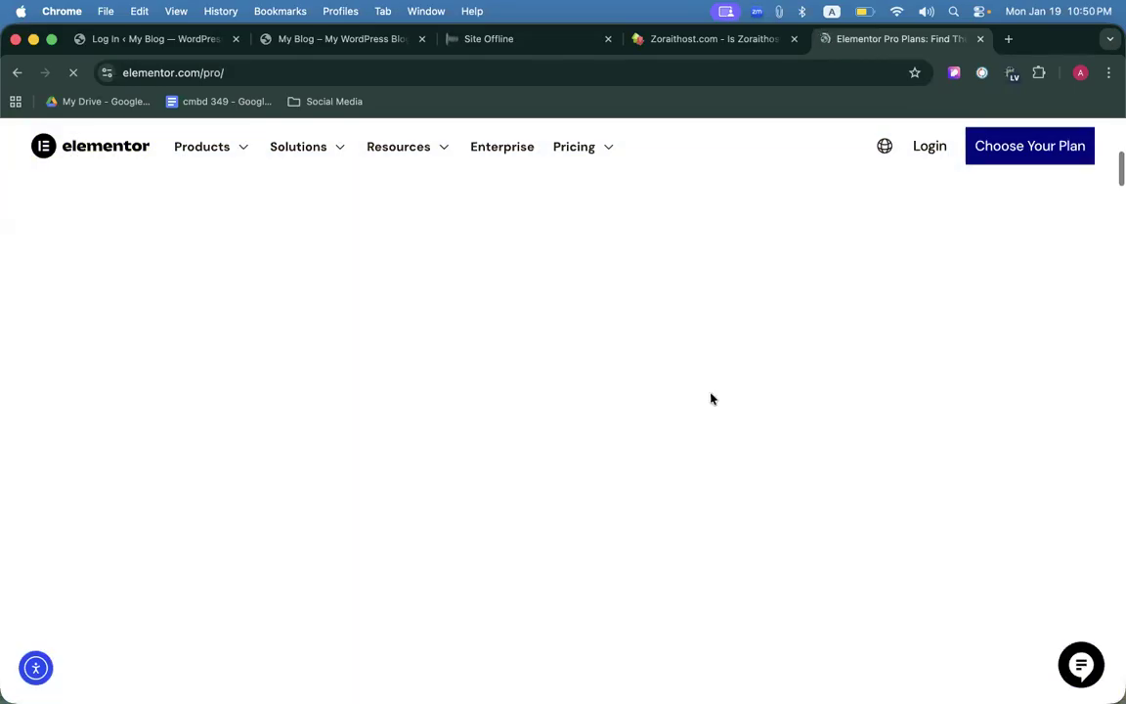
{"action": "scroll", "coordinate": [712, 398], "scroll_direction": "down", "scroll_amount": 10}
{"action": "scroll", "coordinate": [712, 398], "scroll_direction": "up", "scroll_amount": 12}
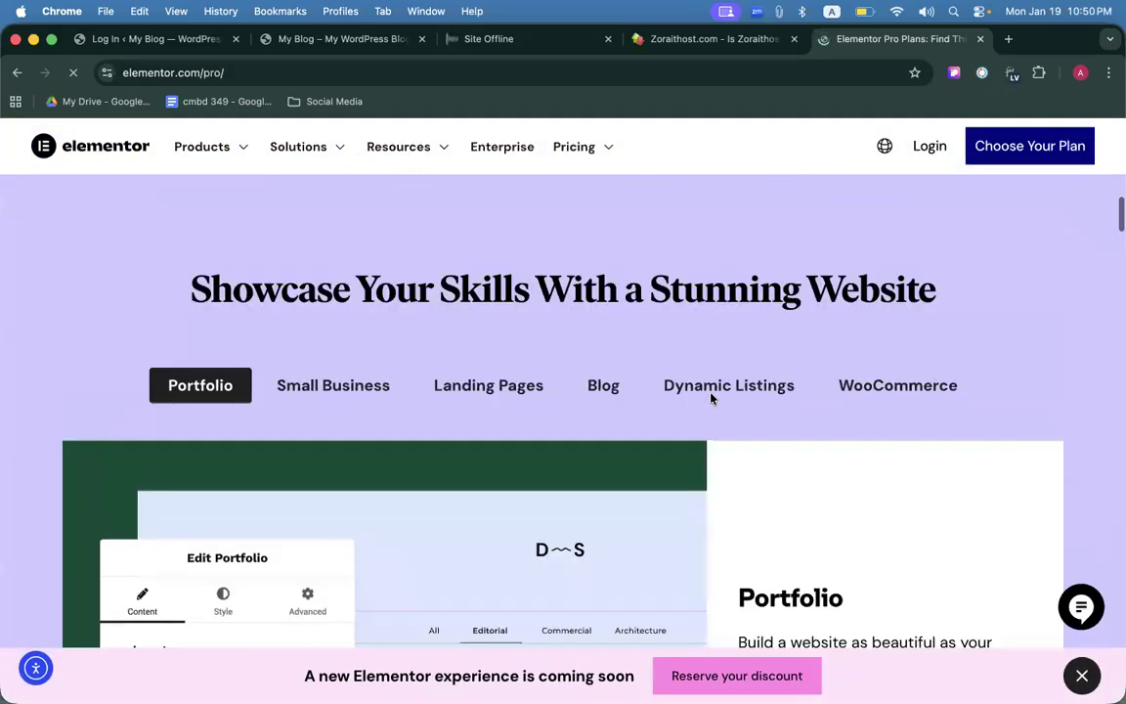
{"action": "scroll", "coordinate": [712, 396], "scroll_direction": "down", "scroll_amount": 4}
{"action": "scroll", "coordinate": [701, 395], "scroll_direction": "up", "scroll_amount": 2}
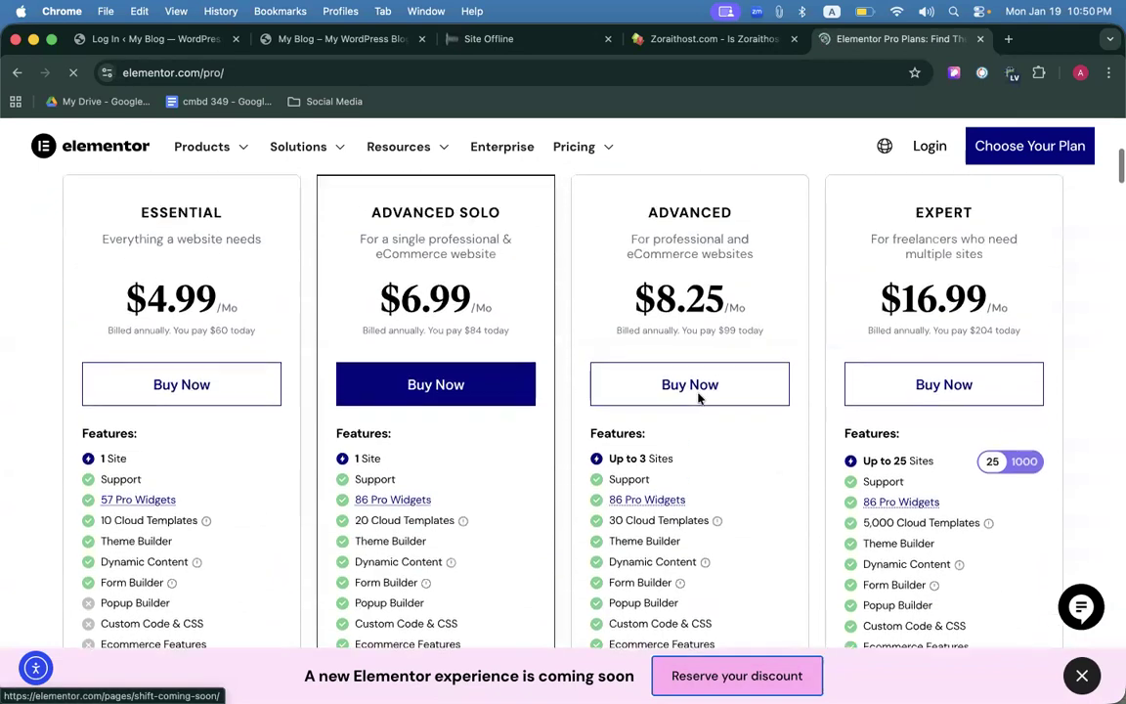
{"action": "scroll", "coordinate": [176, 312], "scroll_direction": "up", "scroll_amount": 1}
{"action": "scroll", "coordinate": [158, 467], "scroll_direction": "down", "scroll_amount": 2}
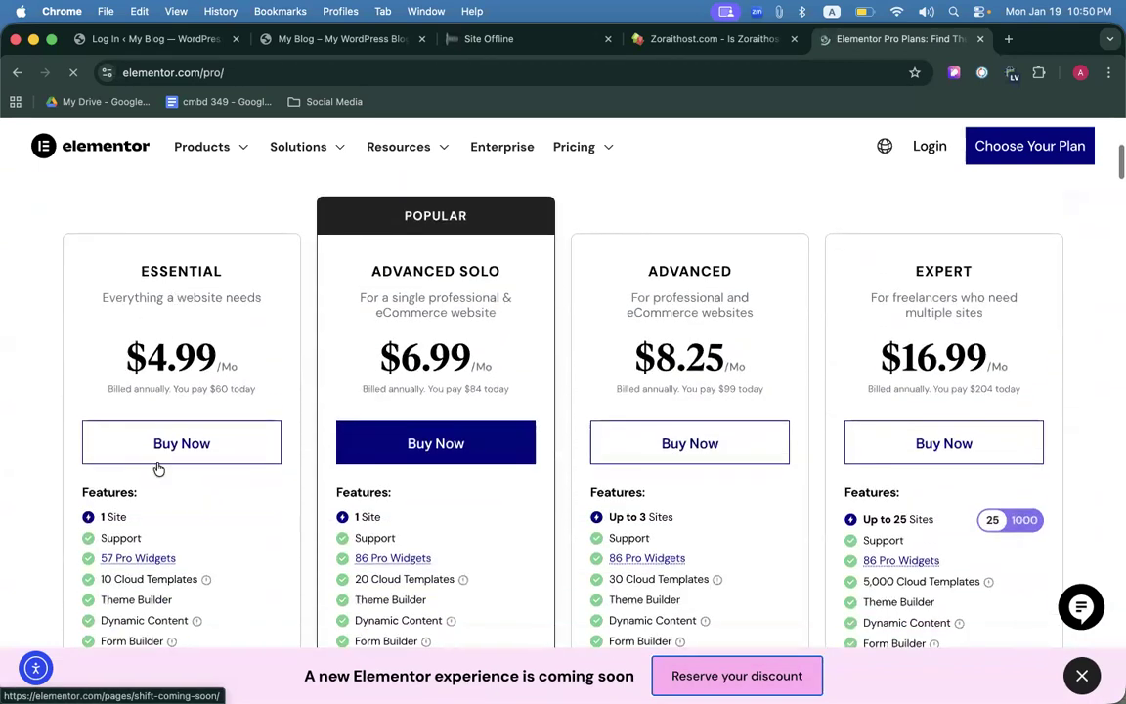
Highlight the Essential plan heading and its $60 yearly price, then scroll back to the top.
{"action": "left_click_drag", "start_coordinate": [135, 244], "coordinate": [227, 337]}
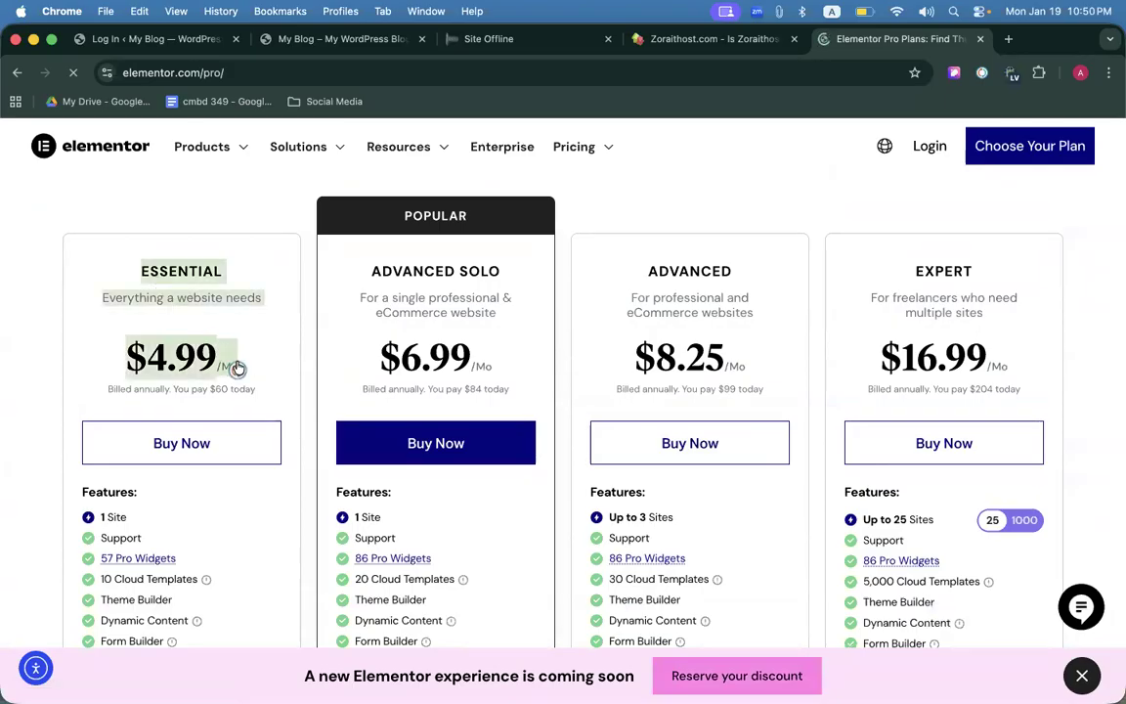
{"action": "left_click", "coordinate": [191, 357]}
{"action": "left_click", "coordinate": [216, 393]}
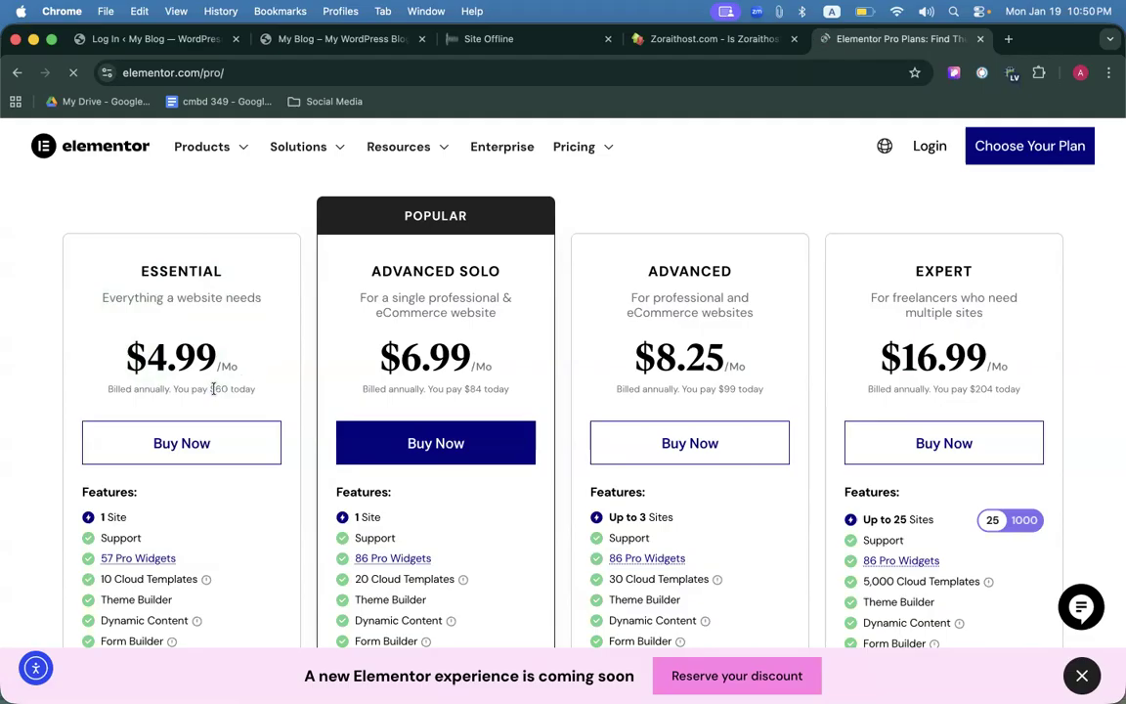
{"action": "double_click", "coordinate": [228, 389]}
{"action": "left_click", "coordinate": [270, 382]}
{"action": "scroll", "coordinate": [259, 360], "scroll_direction": "down", "scroll_amount": 3}
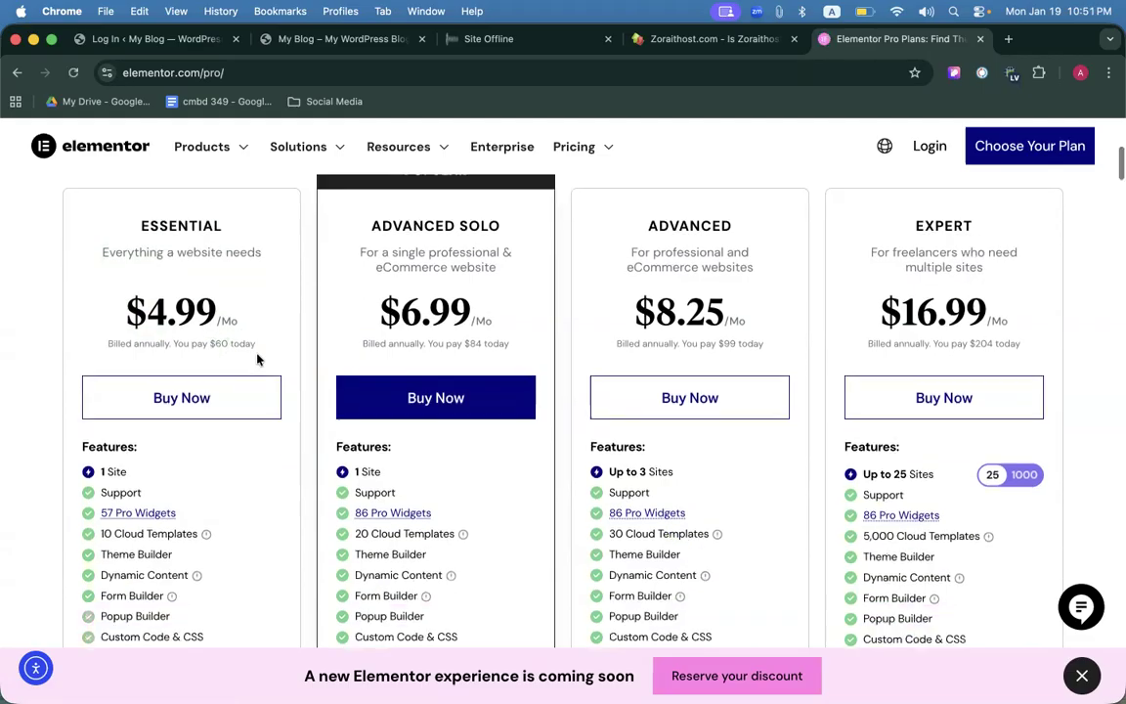
{"action": "left_click_drag", "start_coordinate": [258, 285], "coordinate": [96, 266]}
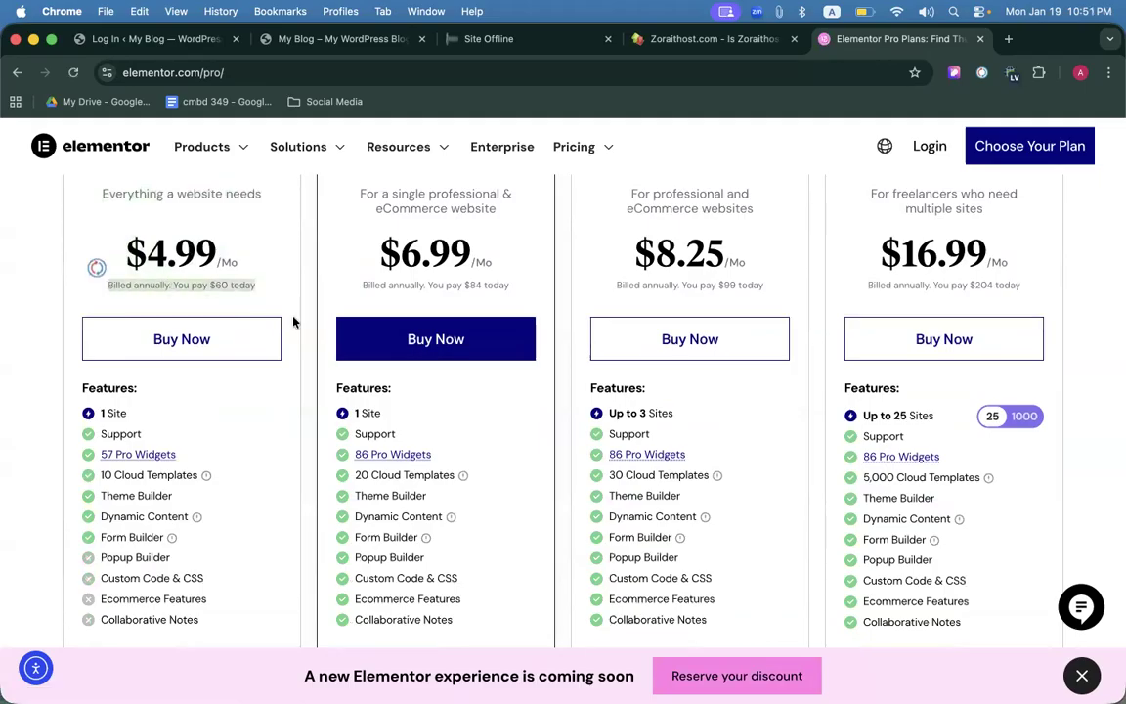
{"action": "scroll", "coordinate": [295, 321], "scroll_direction": "up", "scroll_amount": 1}
{"action": "scroll", "coordinate": [293, 289], "scroll_direction": "up", "scroll_amount": 10}
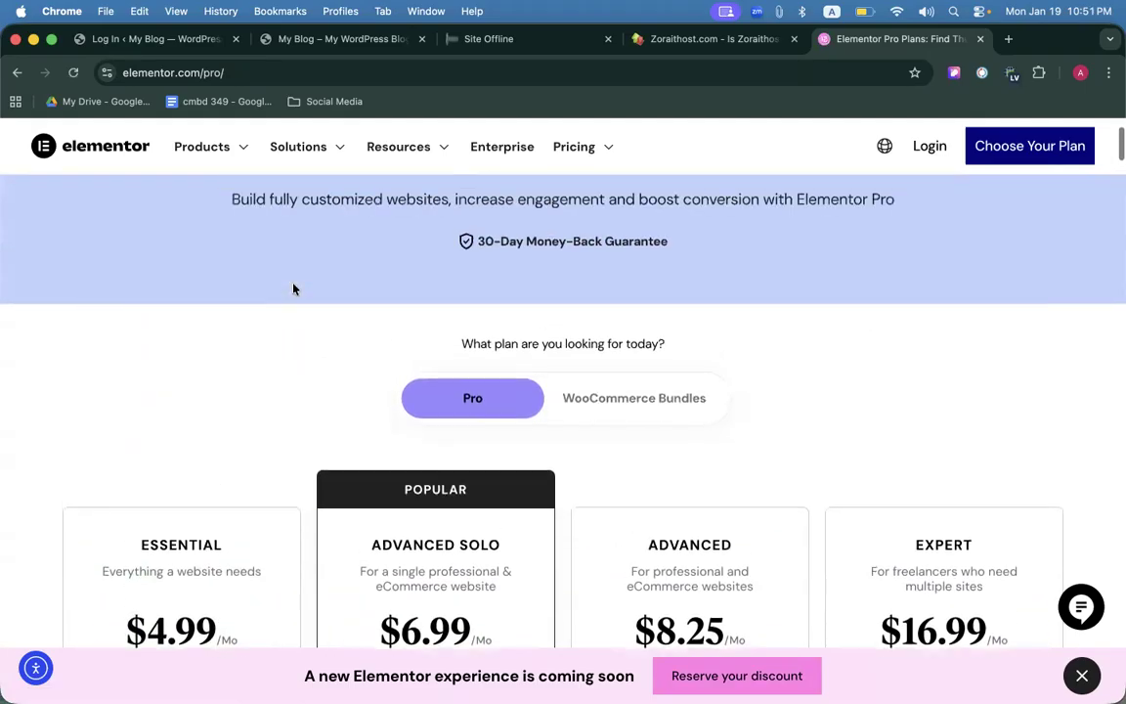
Cycle through the My Blog, Elementor Pro plans and WordPress login tabs, rechecking the pricing.
{"action": "left_click", "coordinate": [332, 39]}
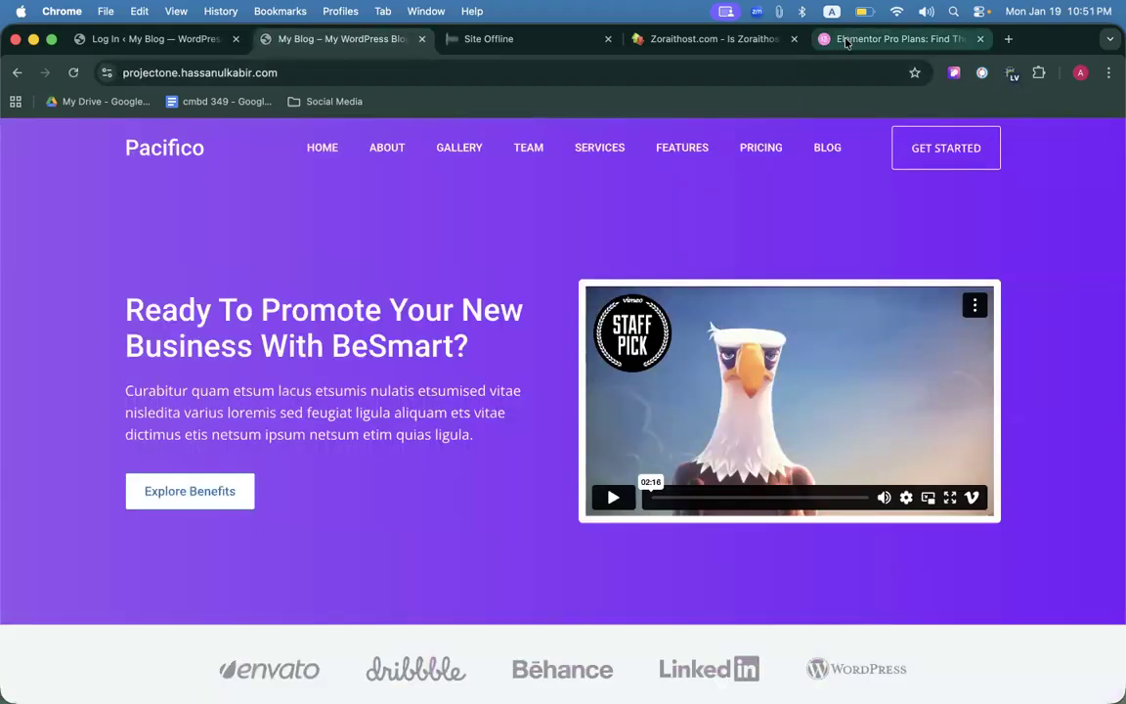
{"action": "left_click", "coordinate": [885, 39]}
{"action": "left_click", "coordinate": [293, 39]}
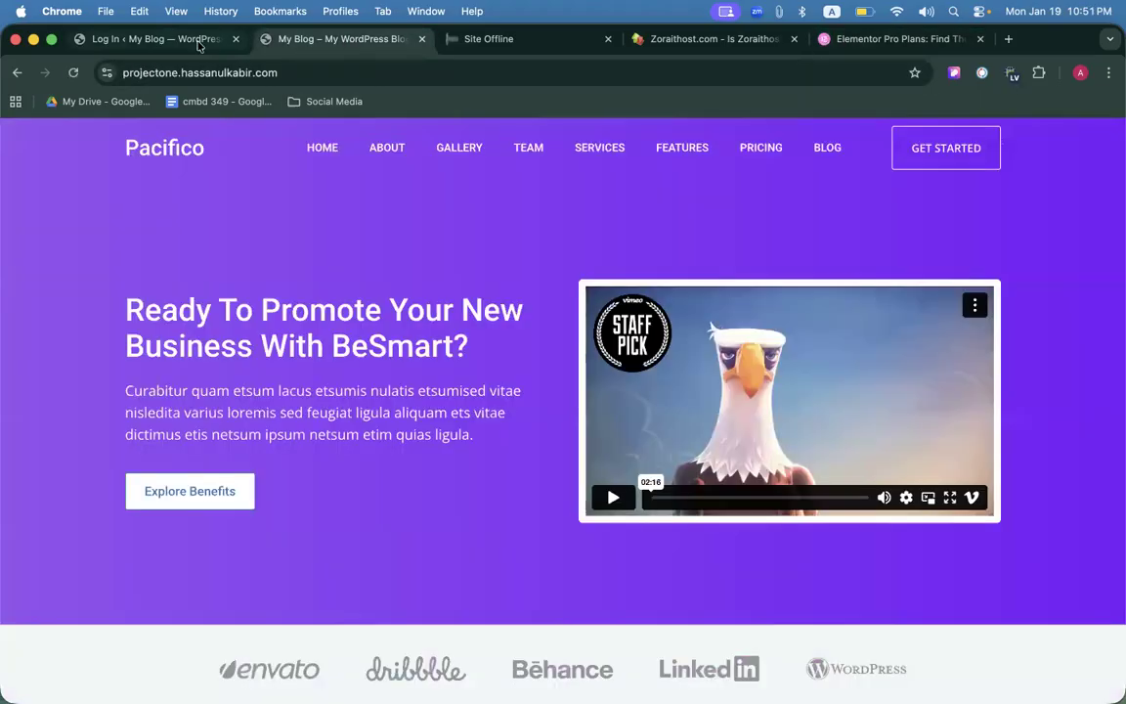
{"action": "left_click", "coordinate": [176, 39]}
{"action": "left_click", "coordinate": [333, 43]}
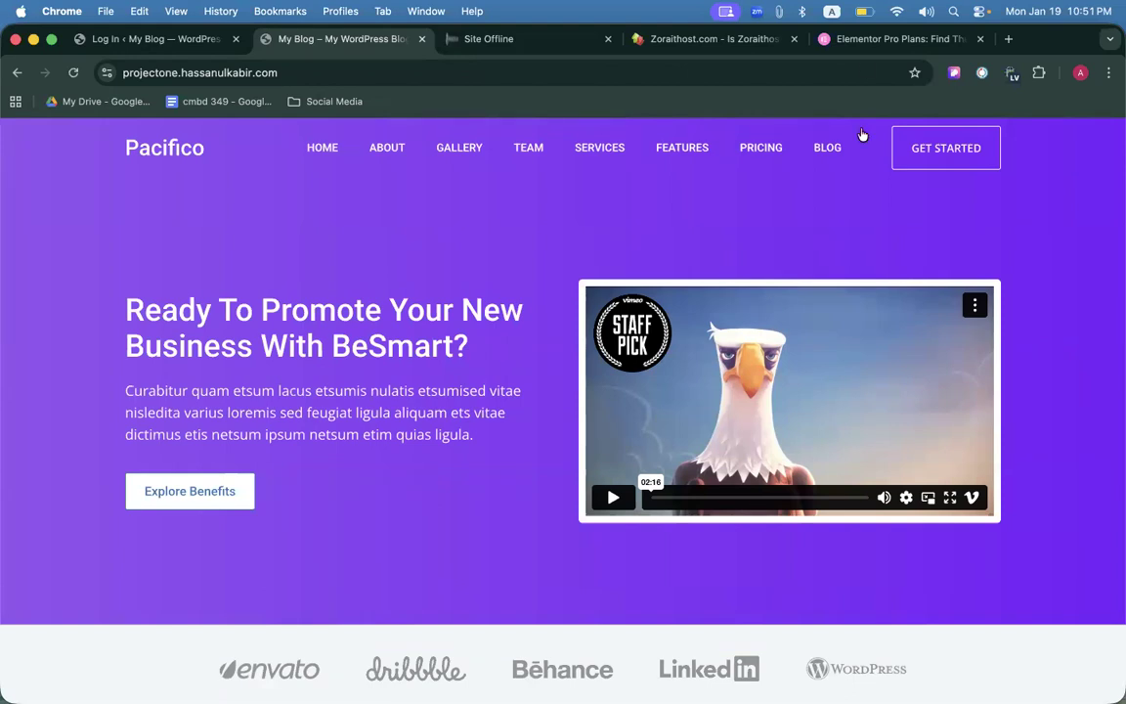
{"action": "left_click", "coordinate": [855, 40]}
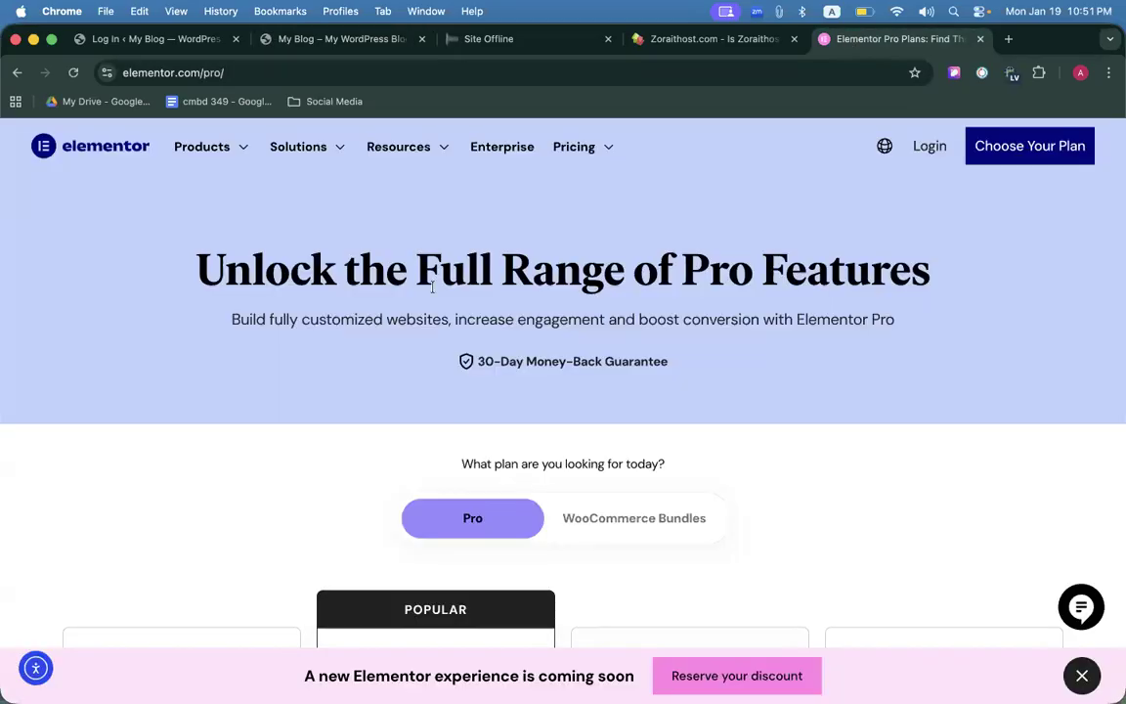
{"action": "scroll", "coordinate": [437, 279], "scroll_direction": "down", "scroll_amount": 5}
{"action": "scroll", "coordinate": [441, 283], "scroll_direction": "up", "scroll_amount": 3}
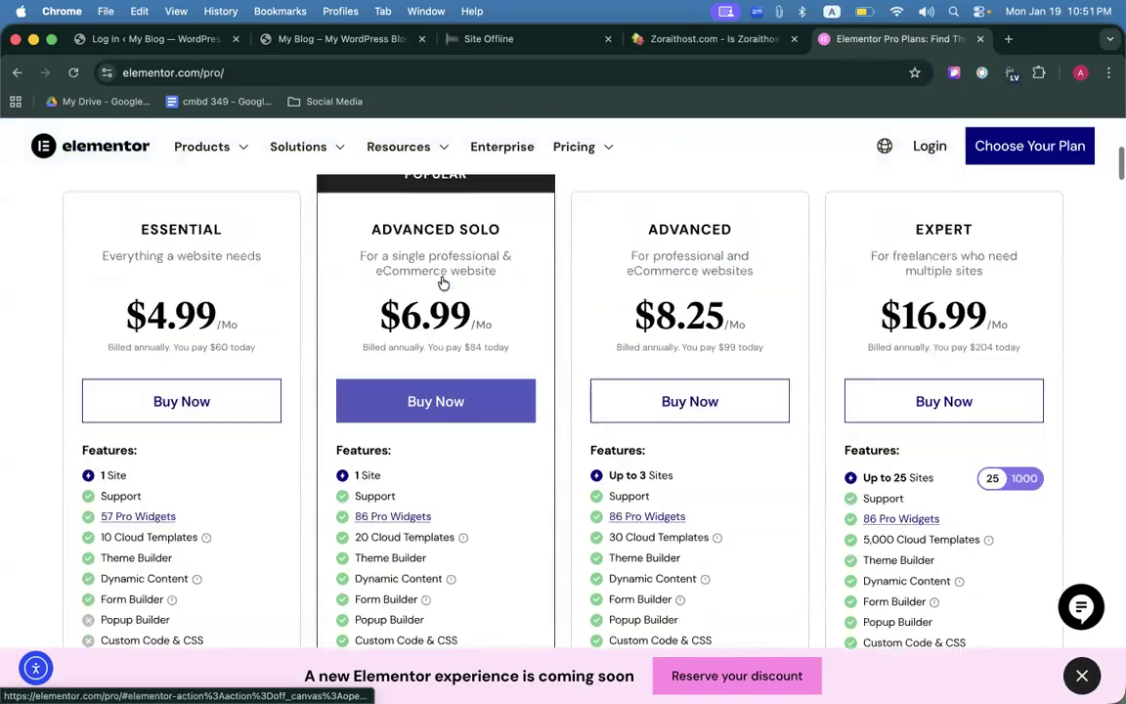
{"action": "scroll", "coordinate": [442, 282], "scroll_direction": "up", "scroll_amount": 2}
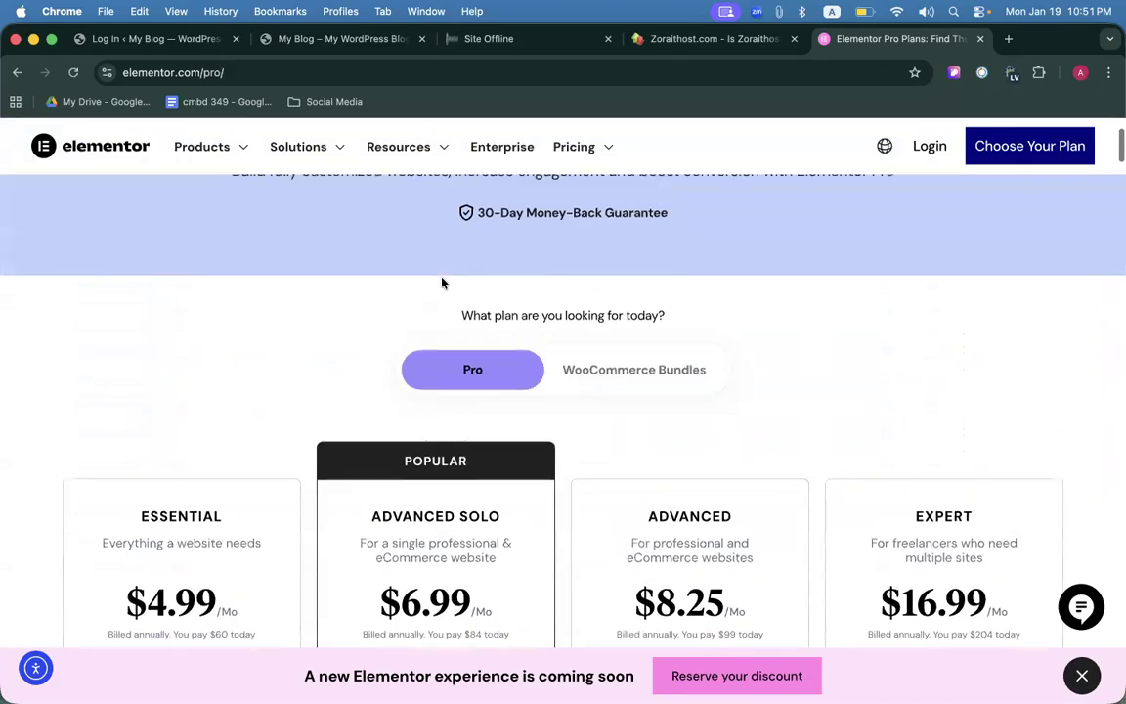
{"action": "left_click", "coordinate": [291, 40]}
Go to the WordPress login tab and tick Remember Me.
{"action": "left_click", "coordinate": [189, 40]}
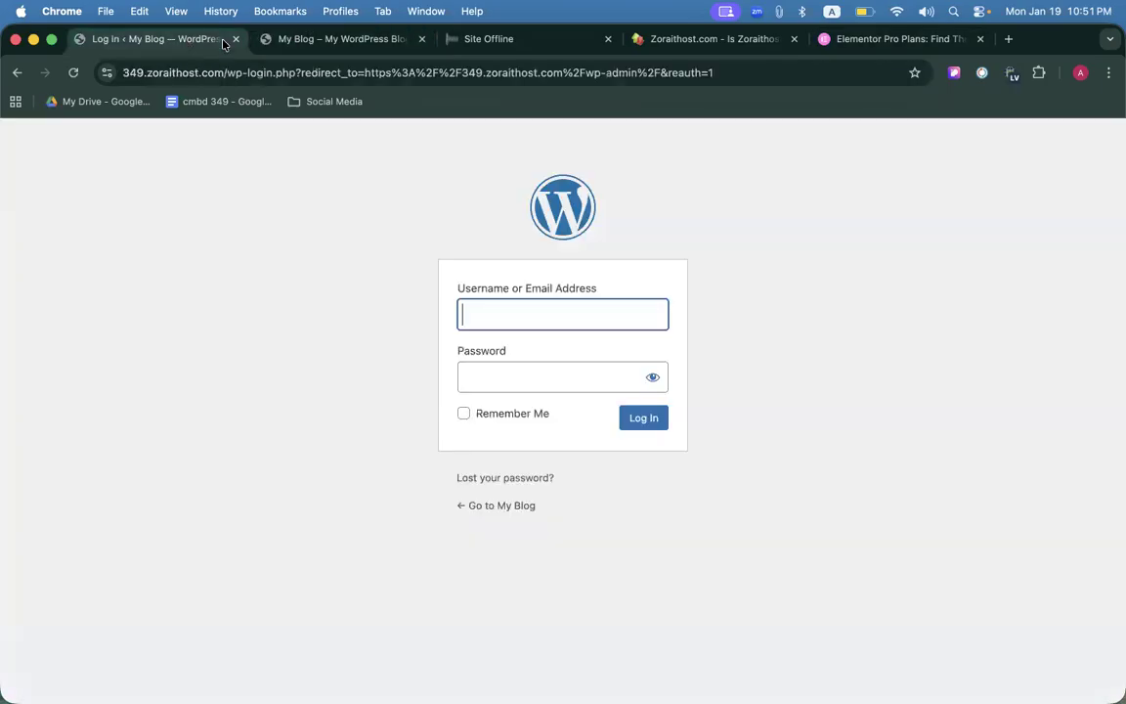
{"action": "left_click", "coordinate": [292, 40]}
{"action": "scroll", "coordinate": [367, 290], "scroll_direction": "down", "scroll_amount": 1}
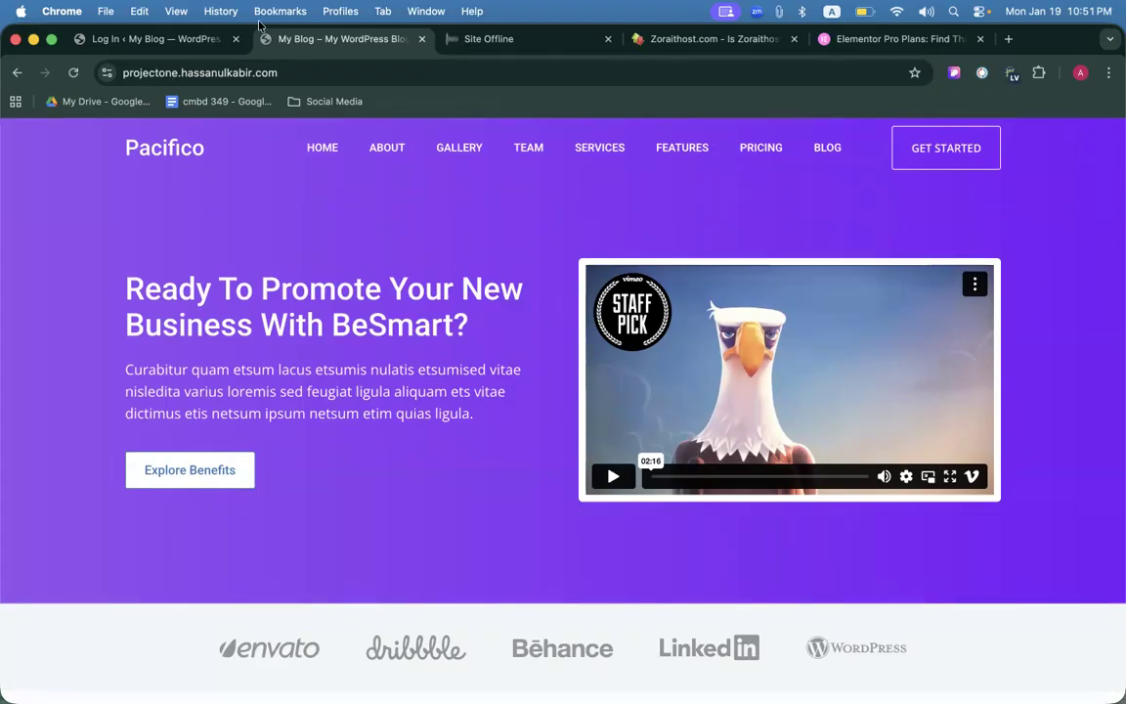
{"action": "left_click", "coordinate": [176, 39]}
{"action": "left_click", "coordinate": [464, 414]}
{"action": "left_click", "coordinate": [502, 318]}
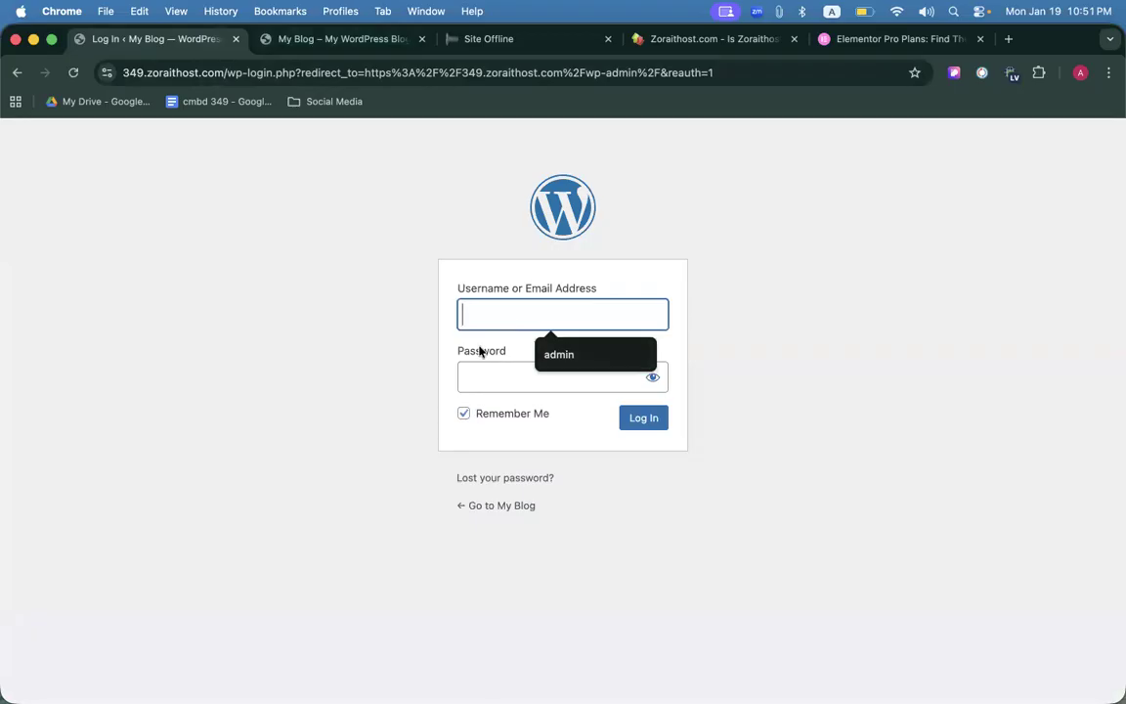
{"action": "key", "text": "Tab"}
Fill the username from the saved suggestion, type the account password, and submit the login.
{"action": "left_click", "coordinate": [299, 43]}
{"action": "left_click", "coordinate": [144, 37]}
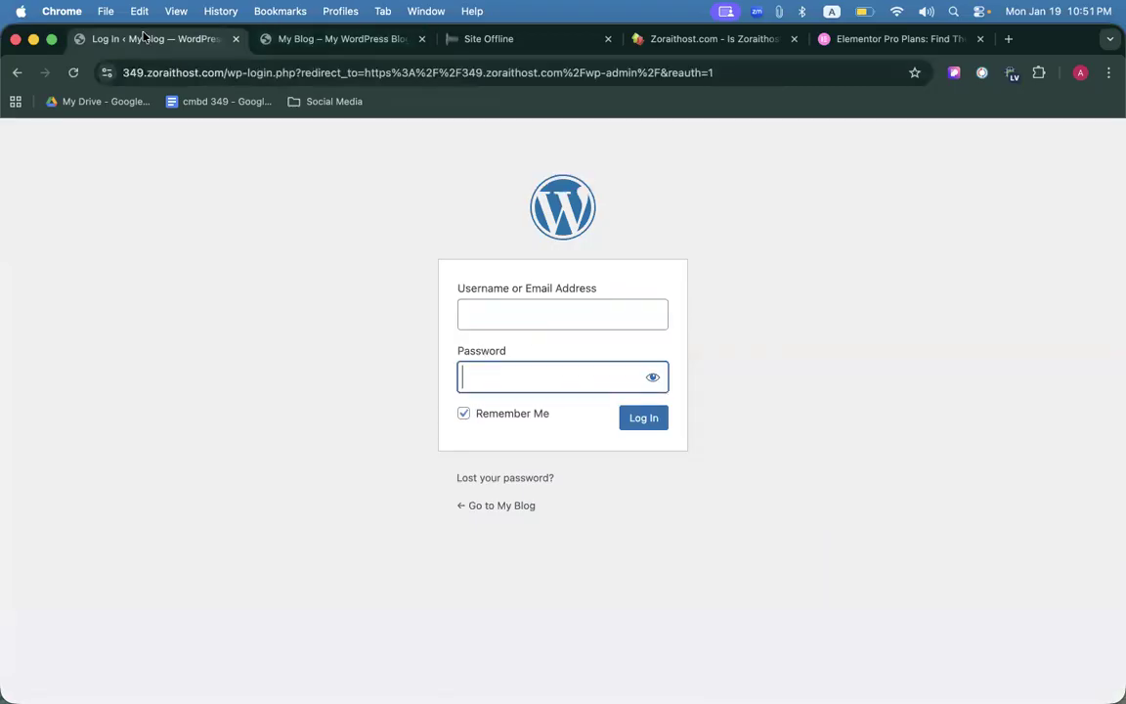
{"action": "left_click", "coordinate": [492, 311]}
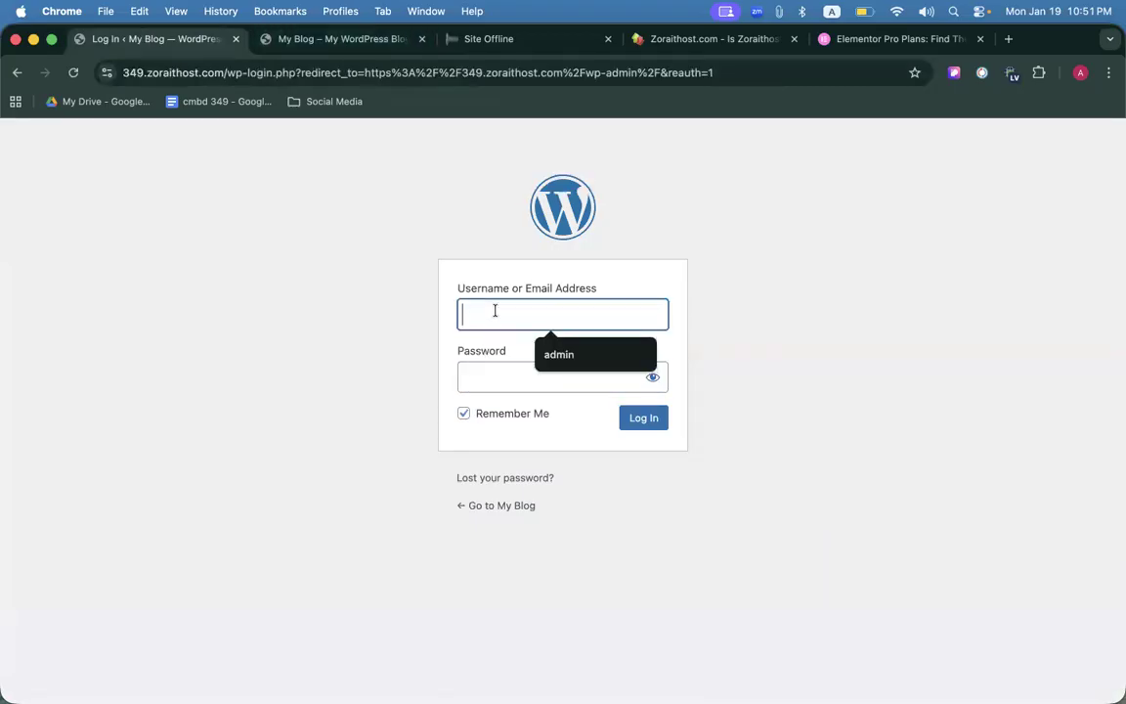
{"action": "left_click", "coordinate": [547, 354]}
{"action": "left_click", "coordinate": [521, 371]}
{"action": "type", "text": "*****"}
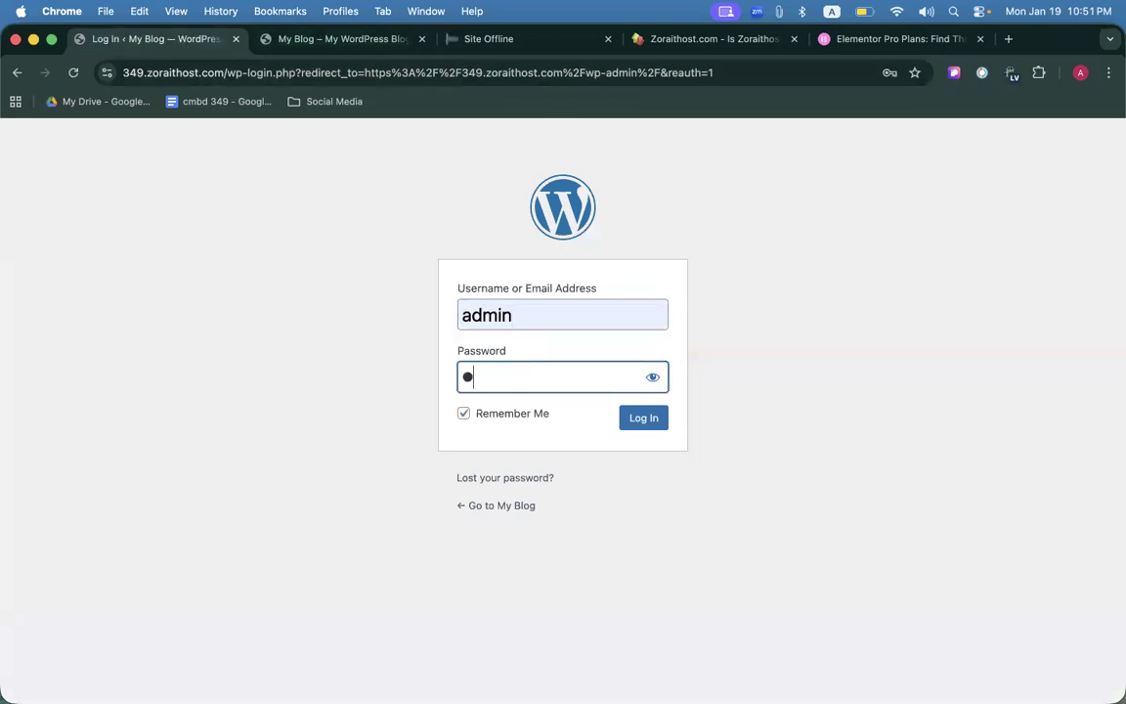
{"action": "type", "text": "***"}
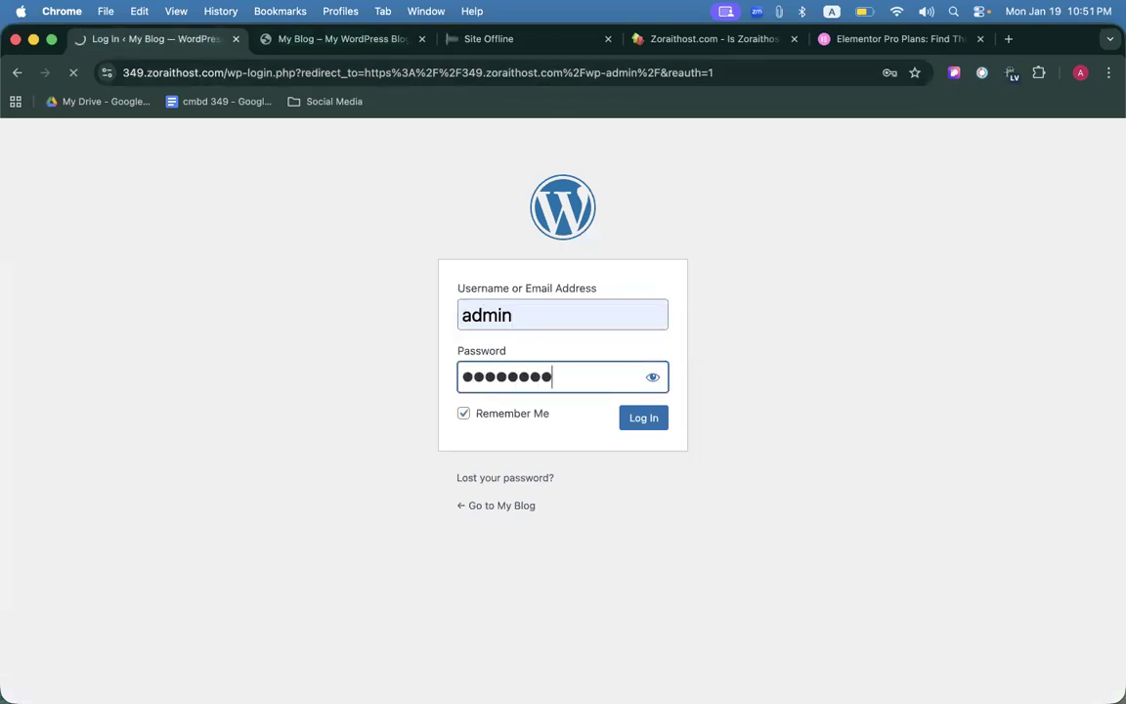
{"action": "key", "text": "Return"}
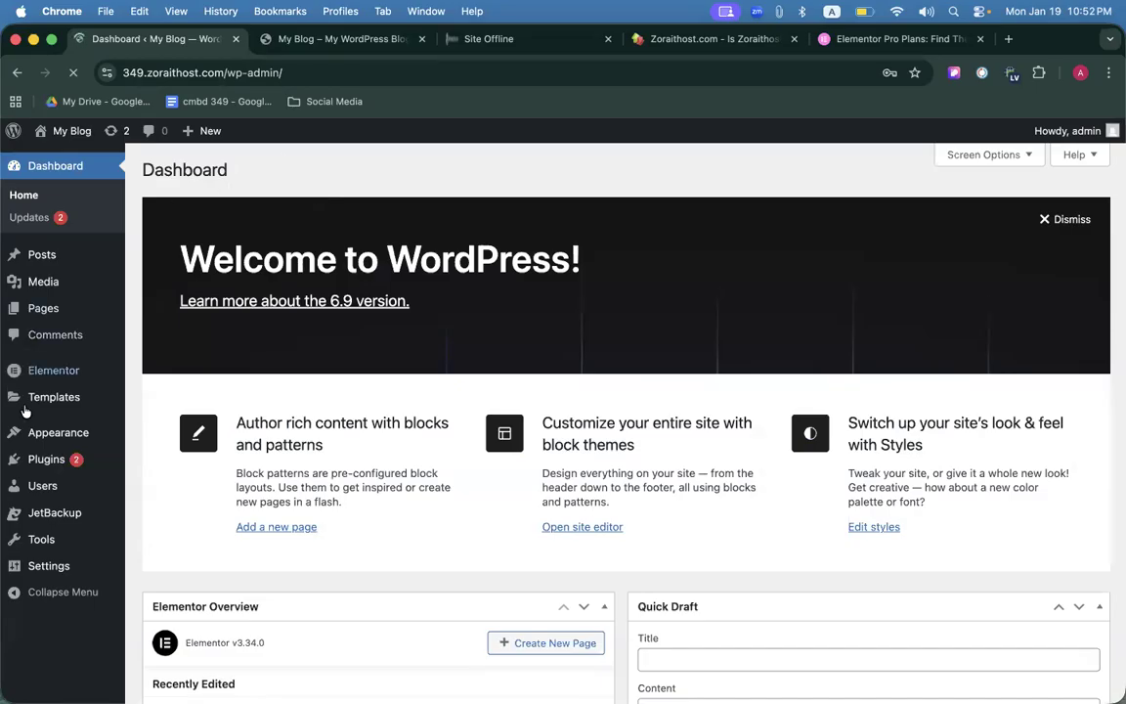
Dismiss the save-password prompt and update Elementor to version 3.34.1 from Installed Plugins.
{"action": "left_click", "coordinate": [46, 468]}
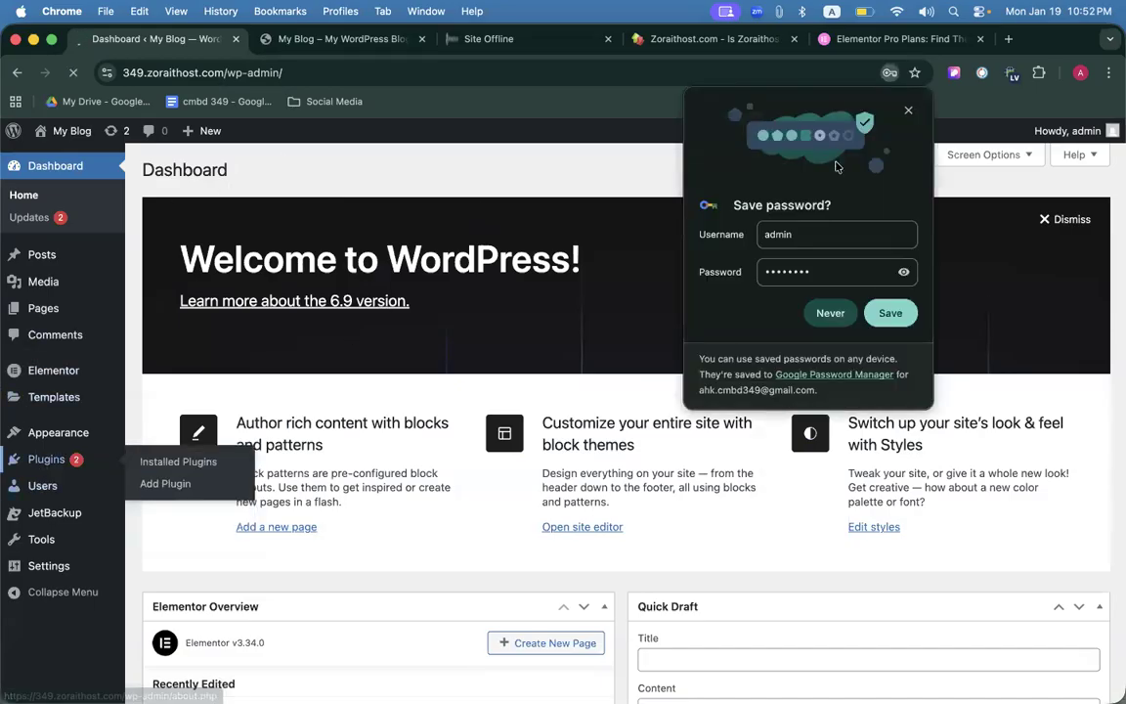
{"action": "left_click", "coordinate": [908, 113]}
{"action": "scroll", "coordinate": [303, 398], "scroll_direction": "down", "scroll_amount": 3}
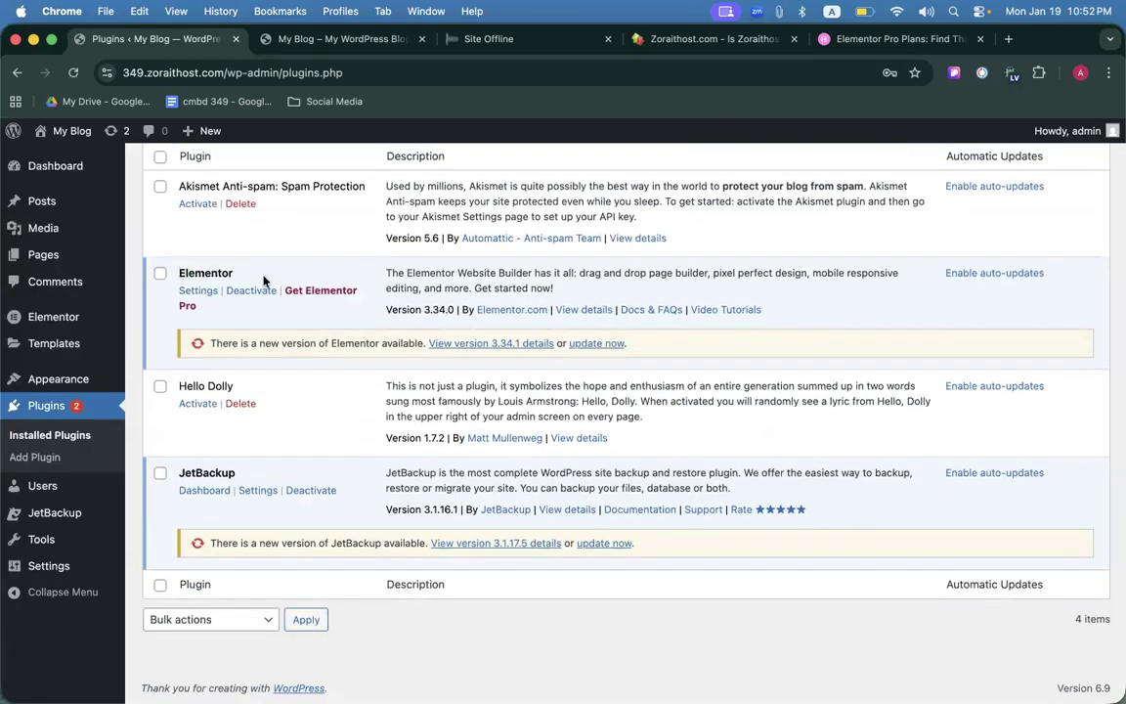
{"action": "scroll", "coordinate": [437, 282], "scroll_direction": "up", "scroll_amount": 3}
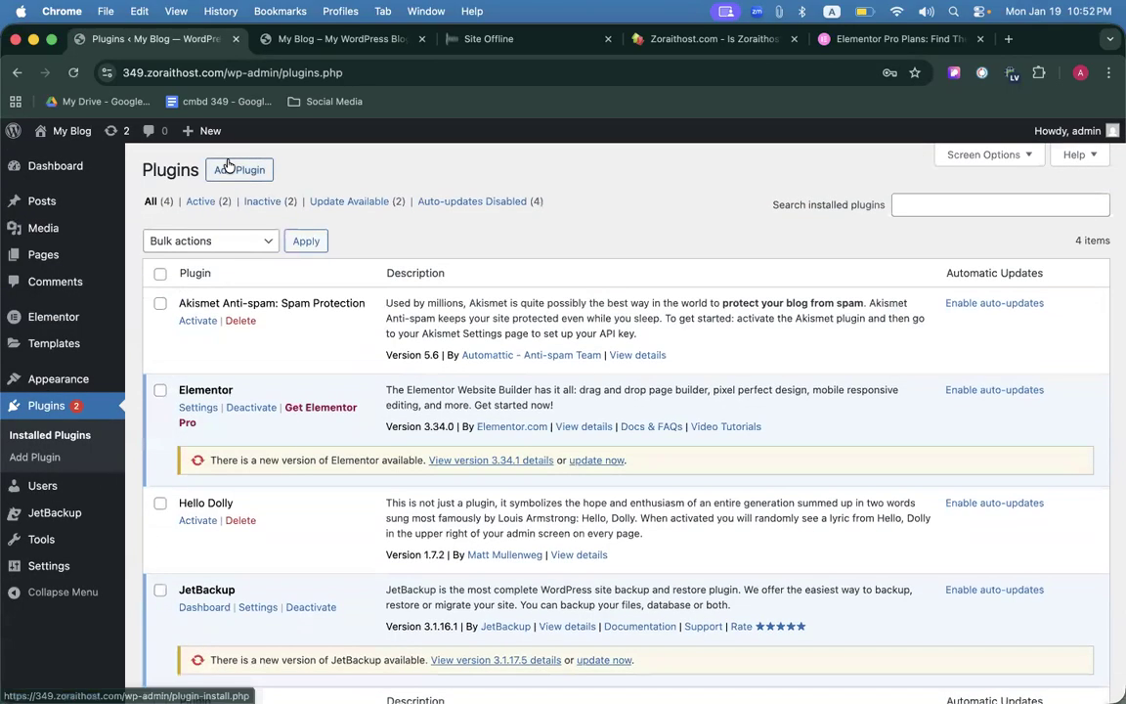
{"action": "left_click", "coordinate": [595, 460]}
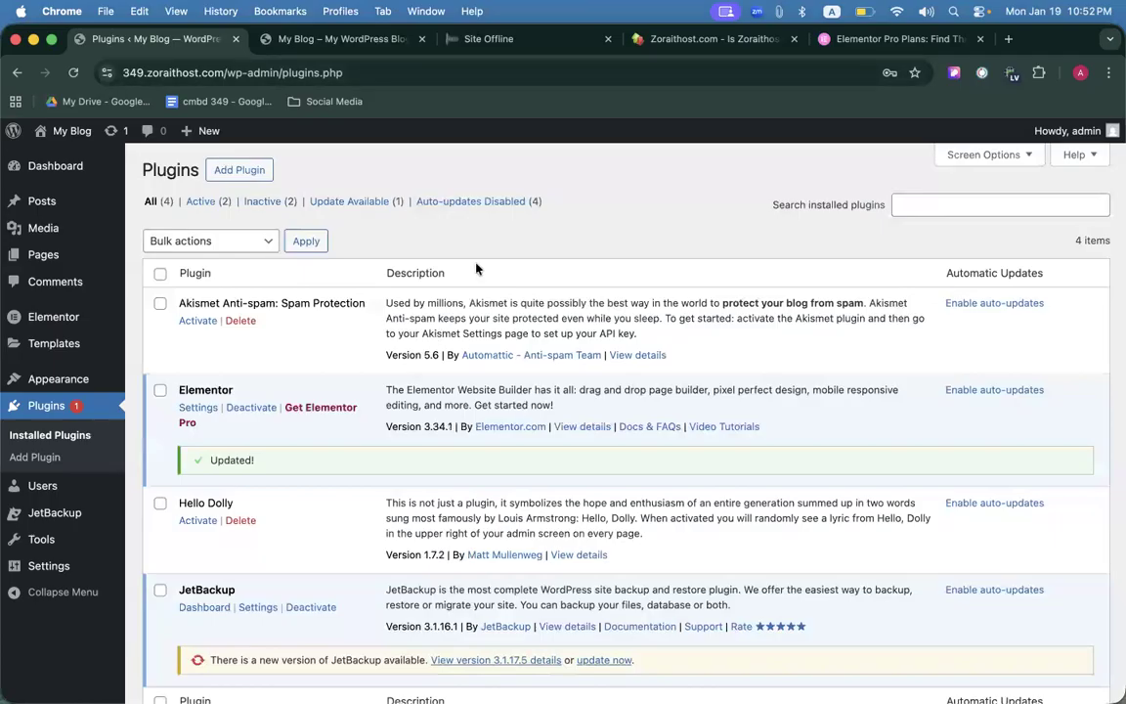
Open the Add Plugins page, landing on the Featured plugins list.
{"action": "left_click", "coordinate": [240, 170]}
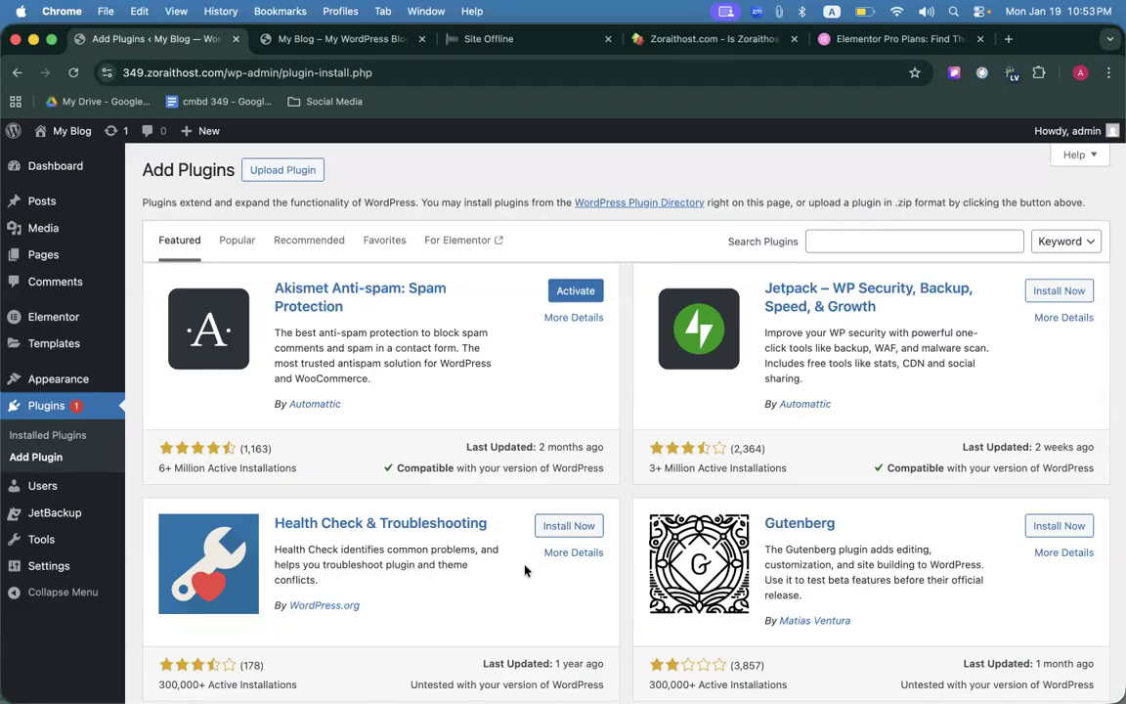
{"action": "left_click", "coordinate": [840, 242]}
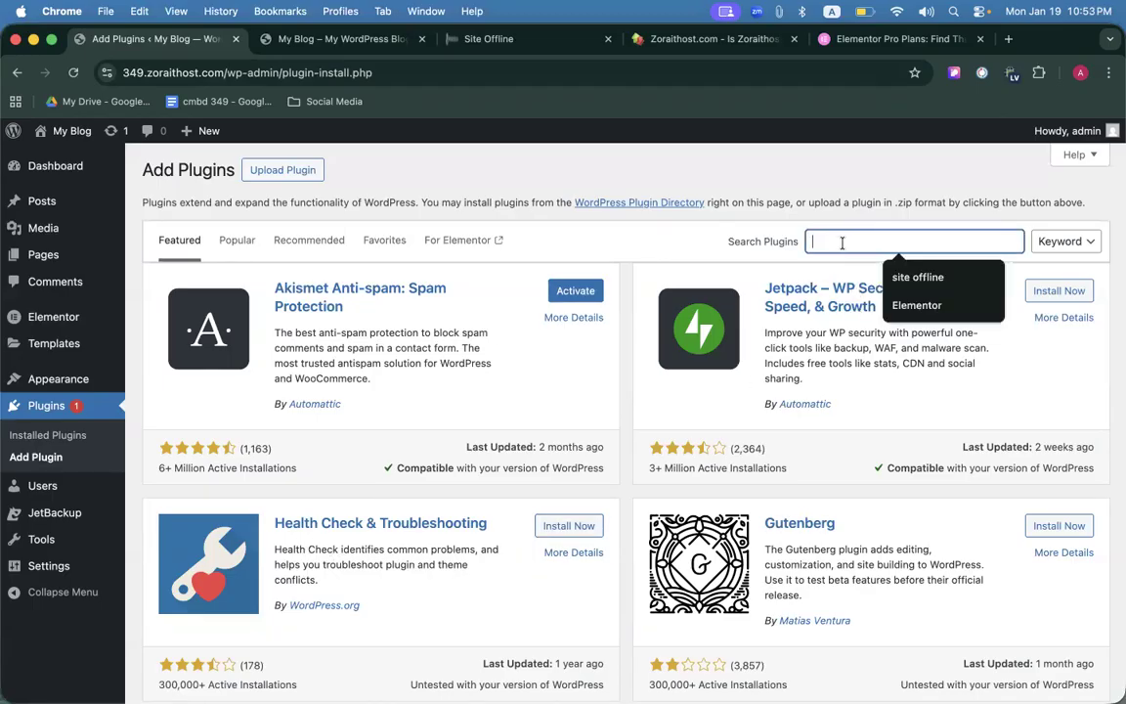
{"action": "left_click", "coordinate": [406, 140]}
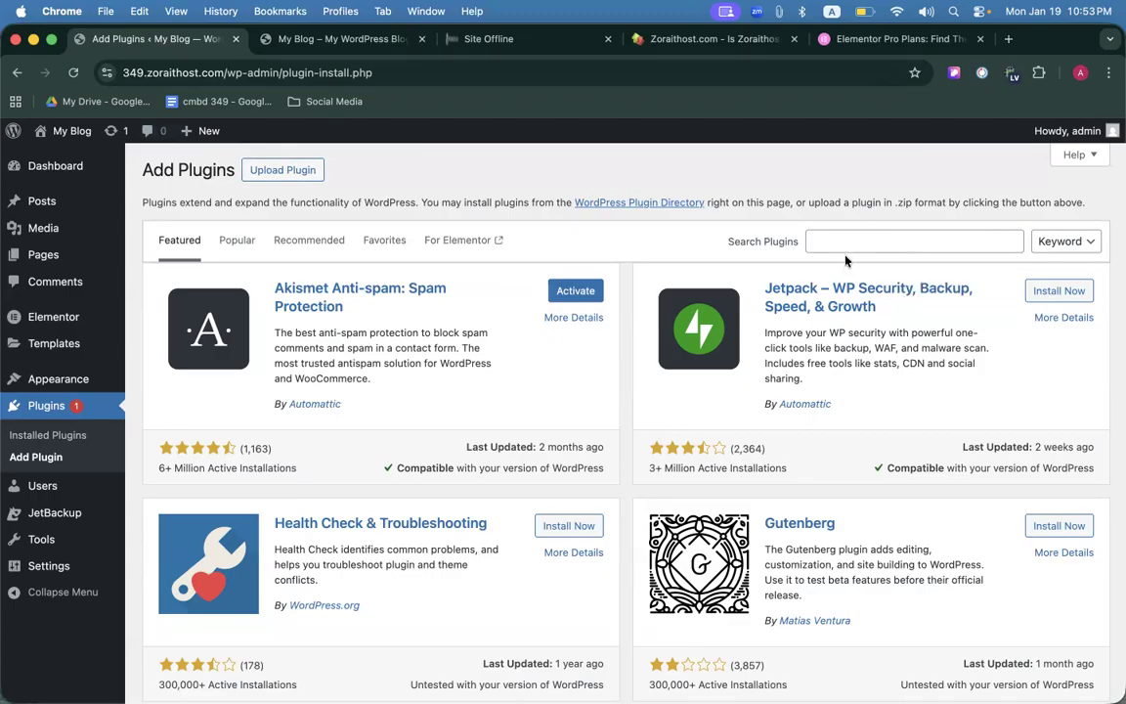
Choose elementor-pro-3_23_1 (1).zip from Downloads in the Upload Plugin form and start installing.
{"action": "left_click", "coordinate": [270, 164]}
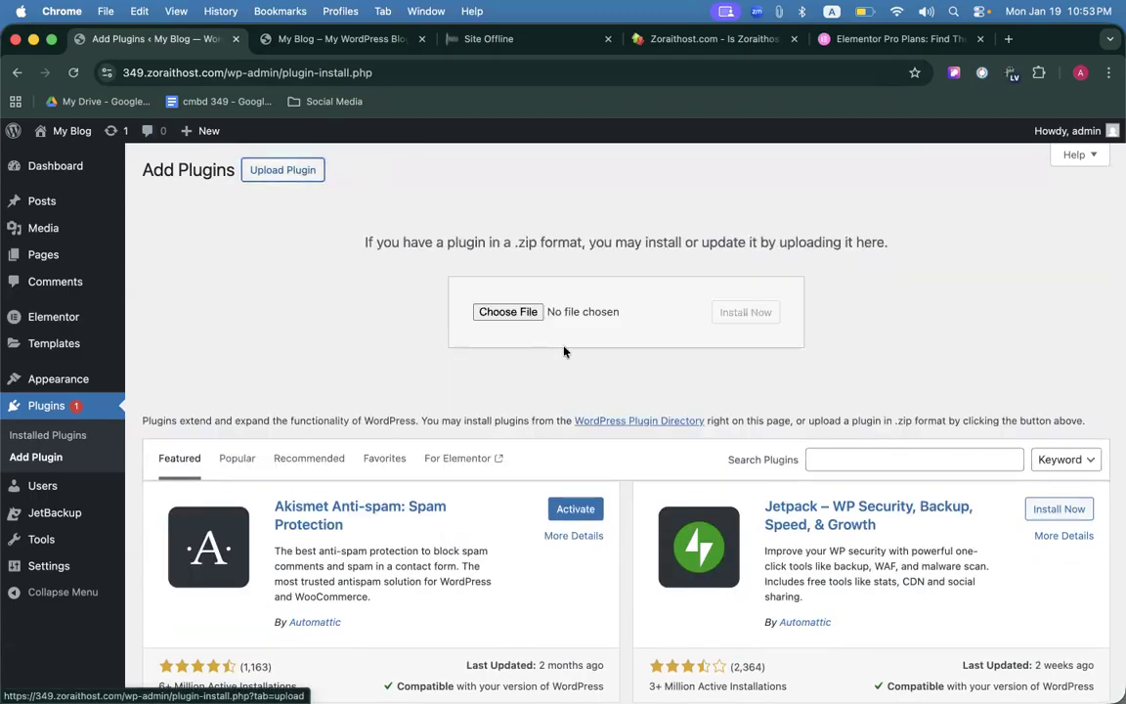
{"action": "left_click", "coordinate": [511, 314]}
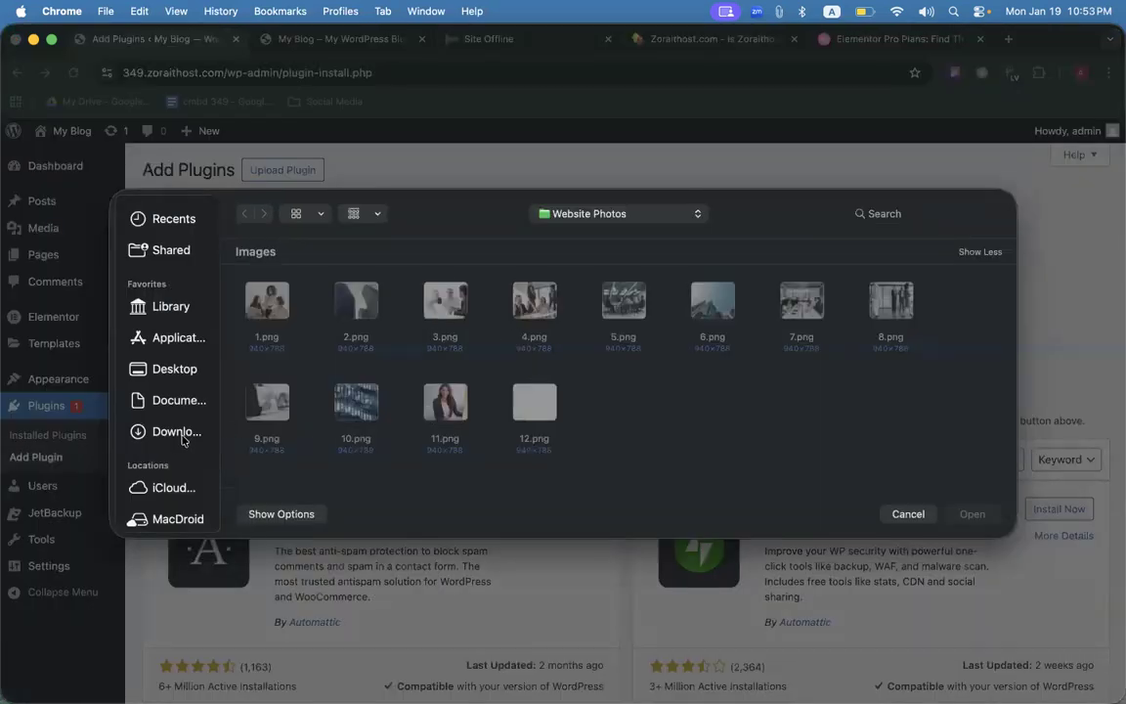
{"action": "left_click", "coordinate": [182, 438]}
{"action": "scroll", "coordinate": [704, 385], "scroll_direction": "down", "scroll_amount": 5}
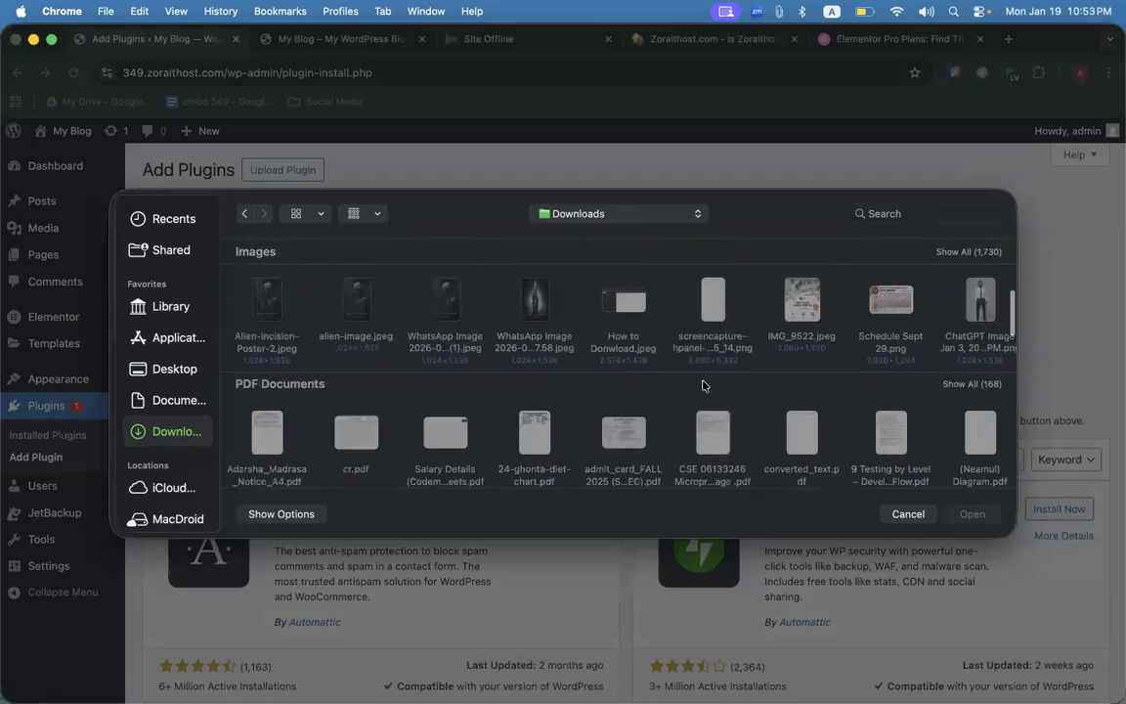
{"action": "scroll", "coordinate": [703, 386], "scroll_direction": "down", "scroll_amount": 15}
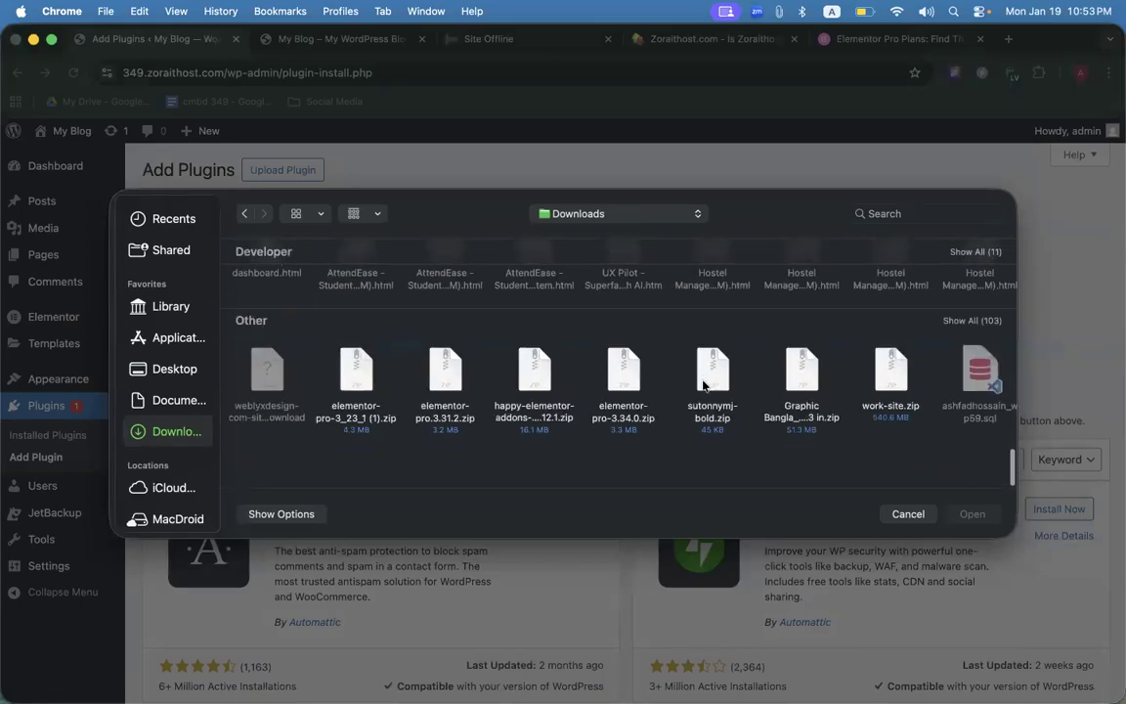
{"action": "left_click", "coordinate": [325, 352]}
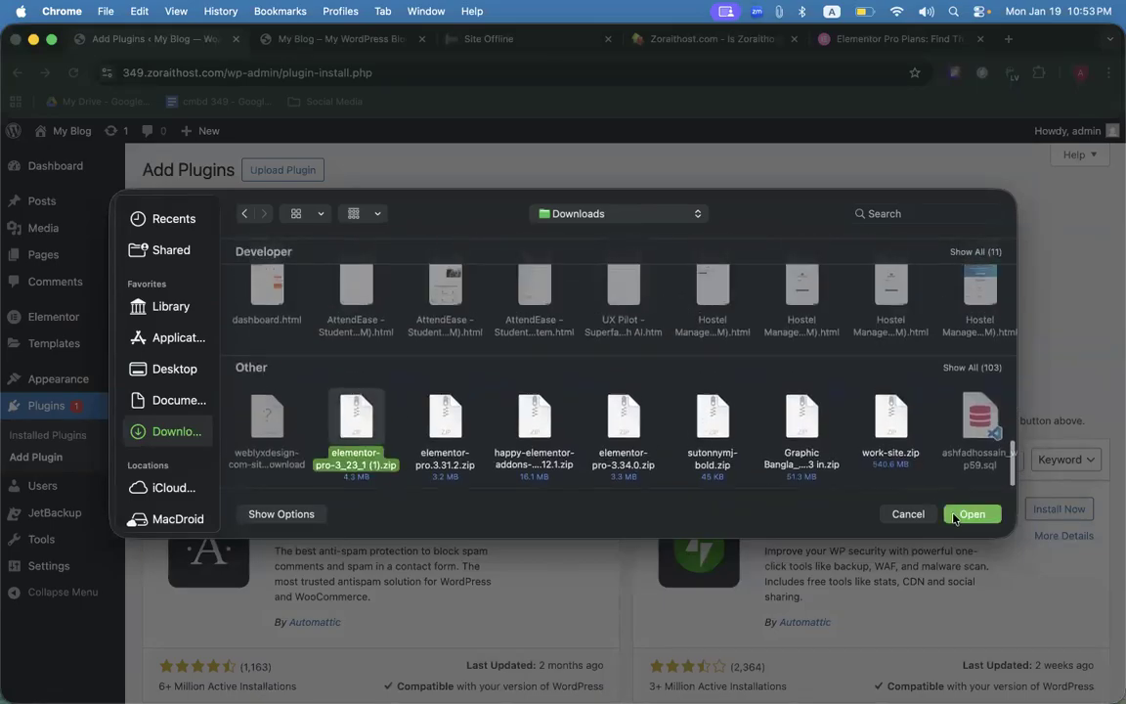
{"action": "left_click", "coordinate": [970, 514]}
{"action": "left_click", "coordinate": [740, 314]}
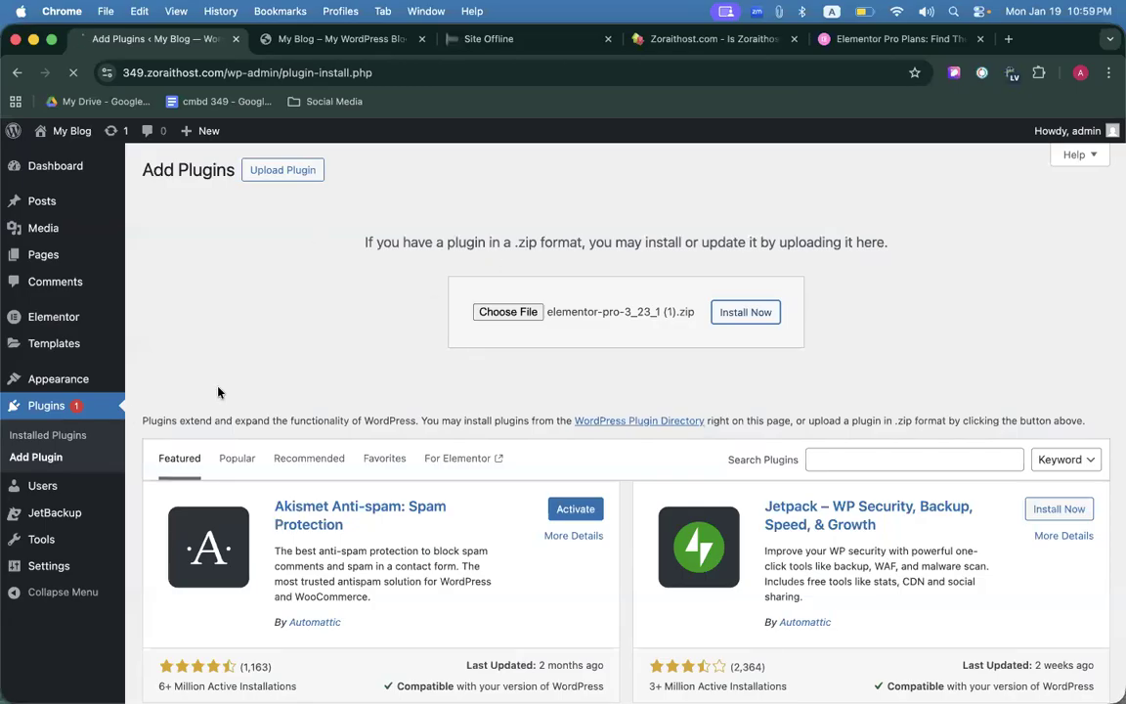
Review the Installed Plugins list showing four plugins.
{"action": "left_click", "coordinate": [58, 405]}
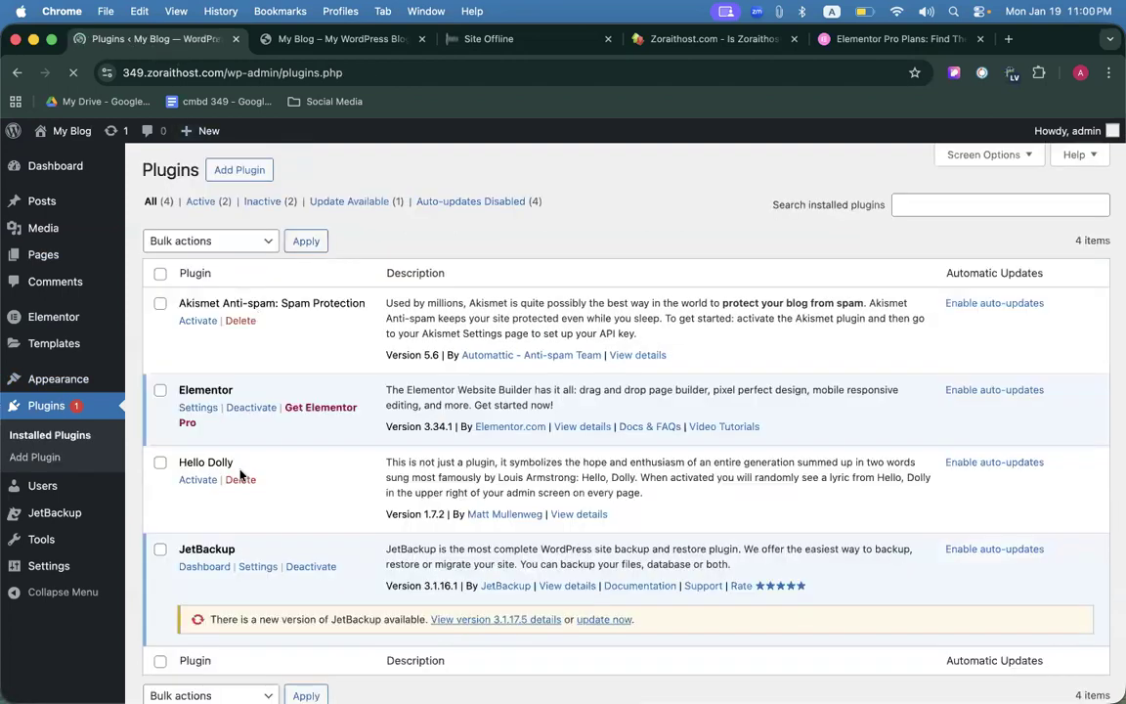
{"action": "scroll", "coordinate": [240, 475], "scroll_direction": "down", "scroll_amount": 2}
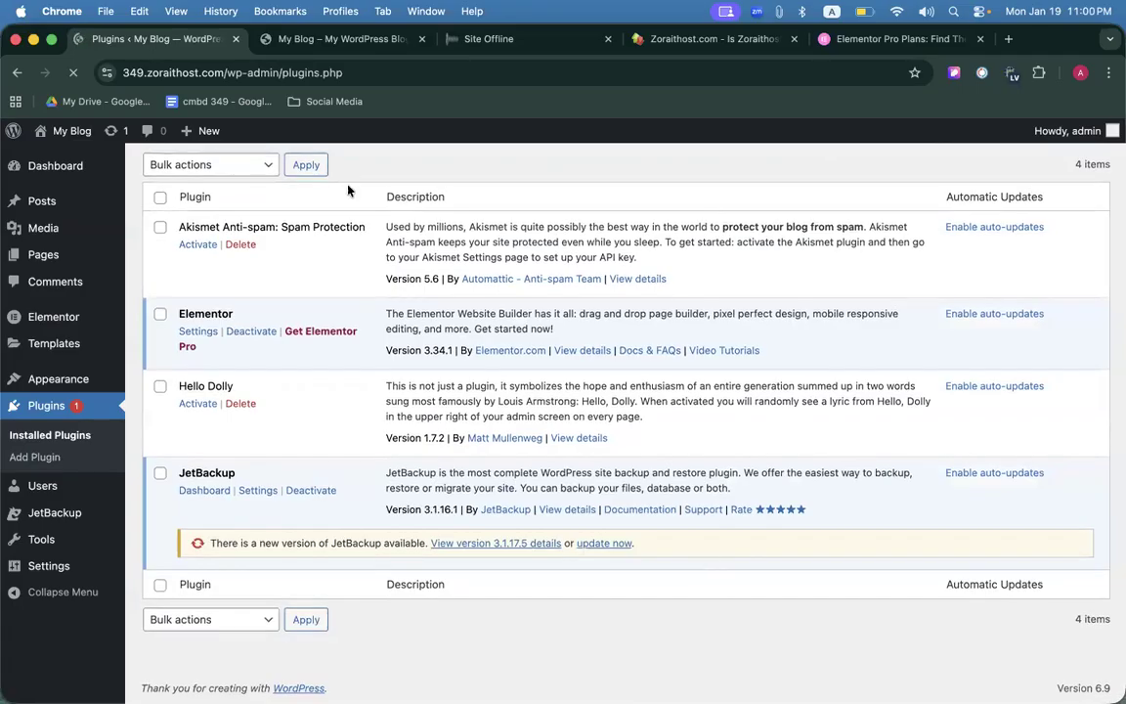
{"action": "scroll", "coordinate": [342, 189], "scroll_direction": "up", "scroll_amount": 2}
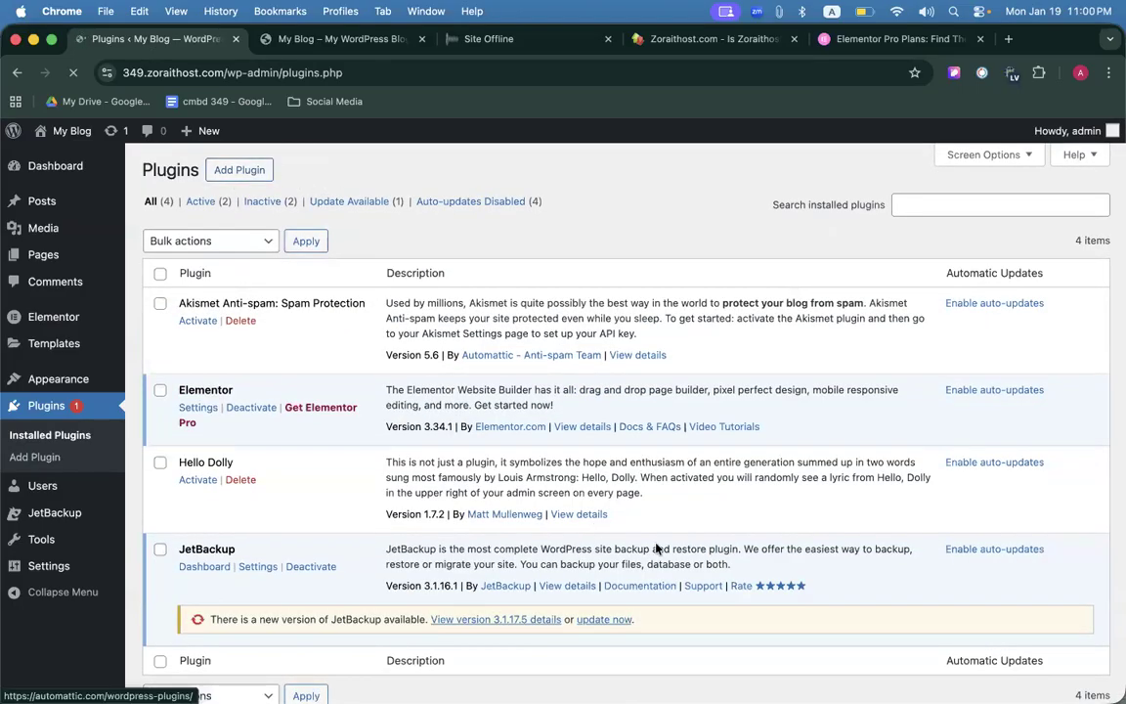
Switch the Browsec VPN location from Latvia to Singapore, then go to Add Plugins.
{"action": "left_click", "coordinate": [1012, 73]}
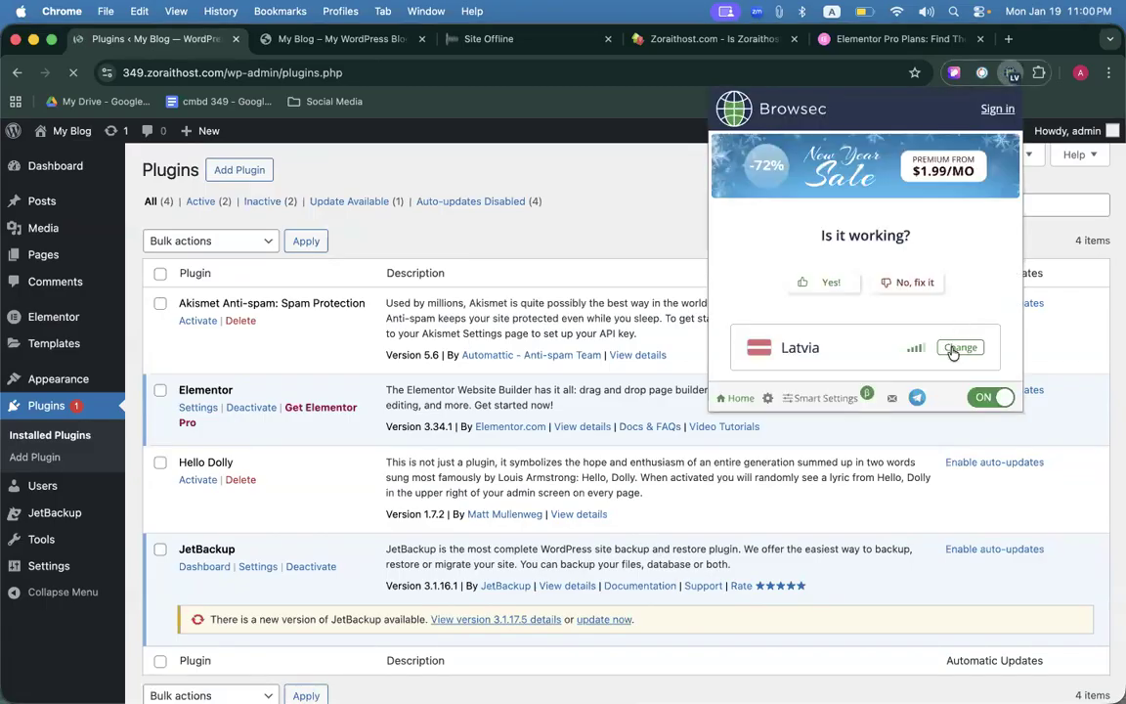
{"action": "left_click", "coordinate": [954, 349]}
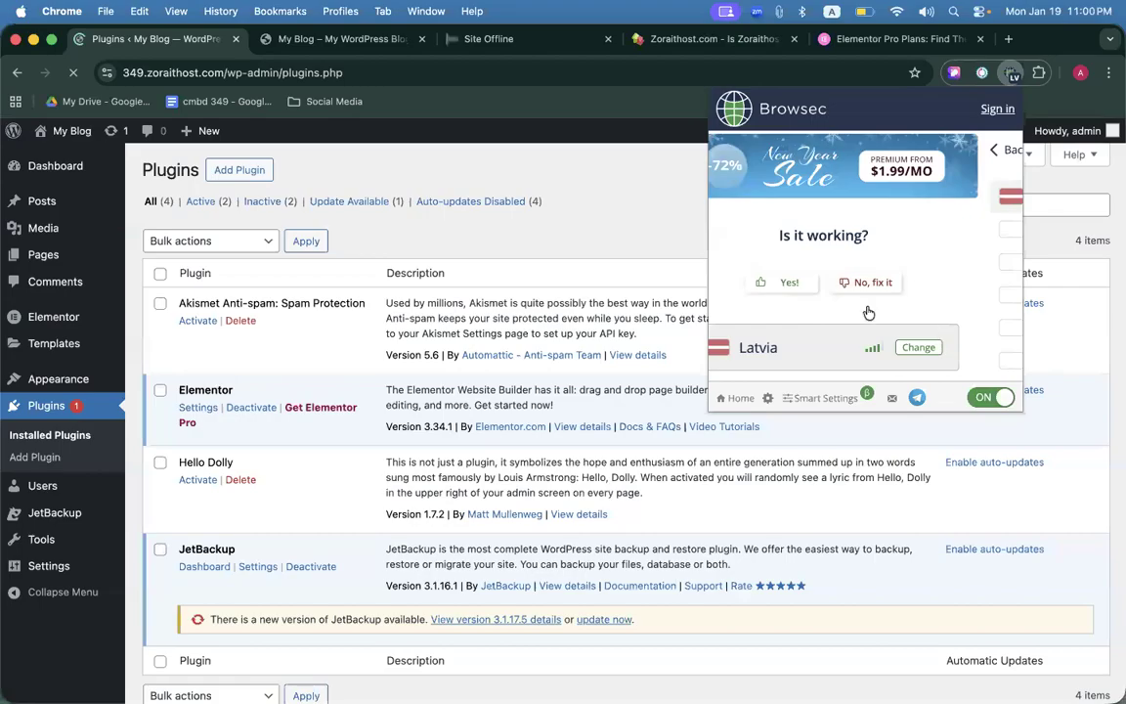
{"action": "left_click", "coordinate": [635, 209]}
{"action": "left_click", "coordinate": [240, 170]}
{"action": "left_click", "coordinate": [1007, 44]}
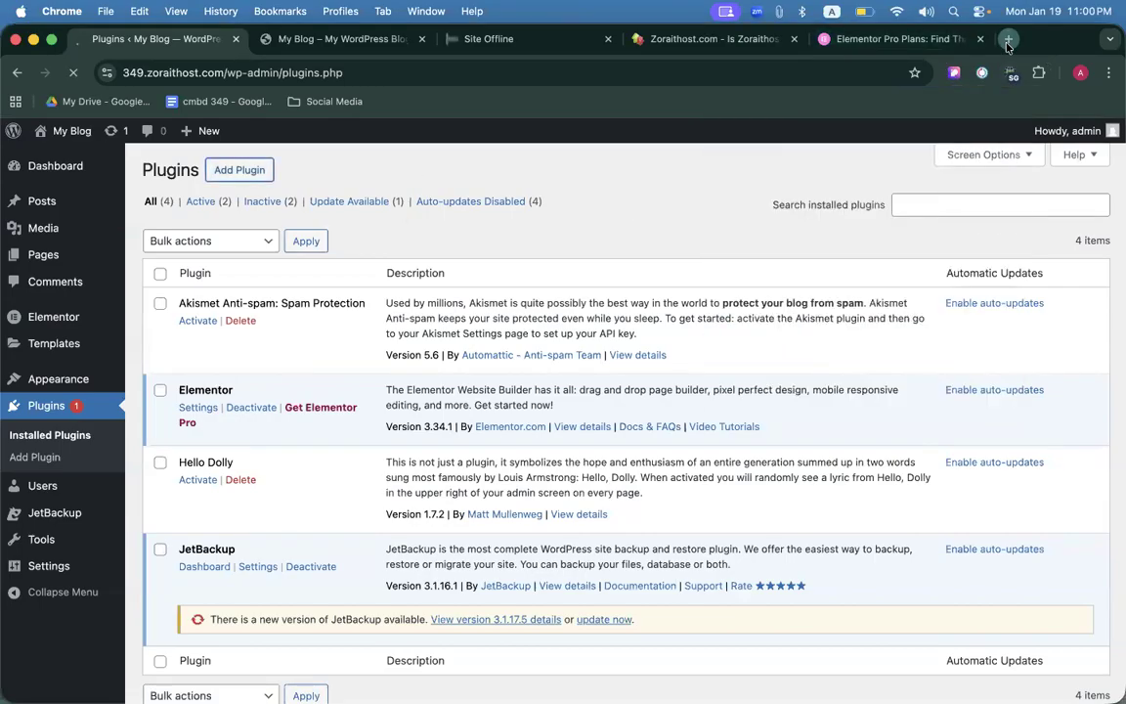
Run a fast.com speed test (about 1.6 Mbps), then close that tab.
{"action": "type", "text": "fast"}
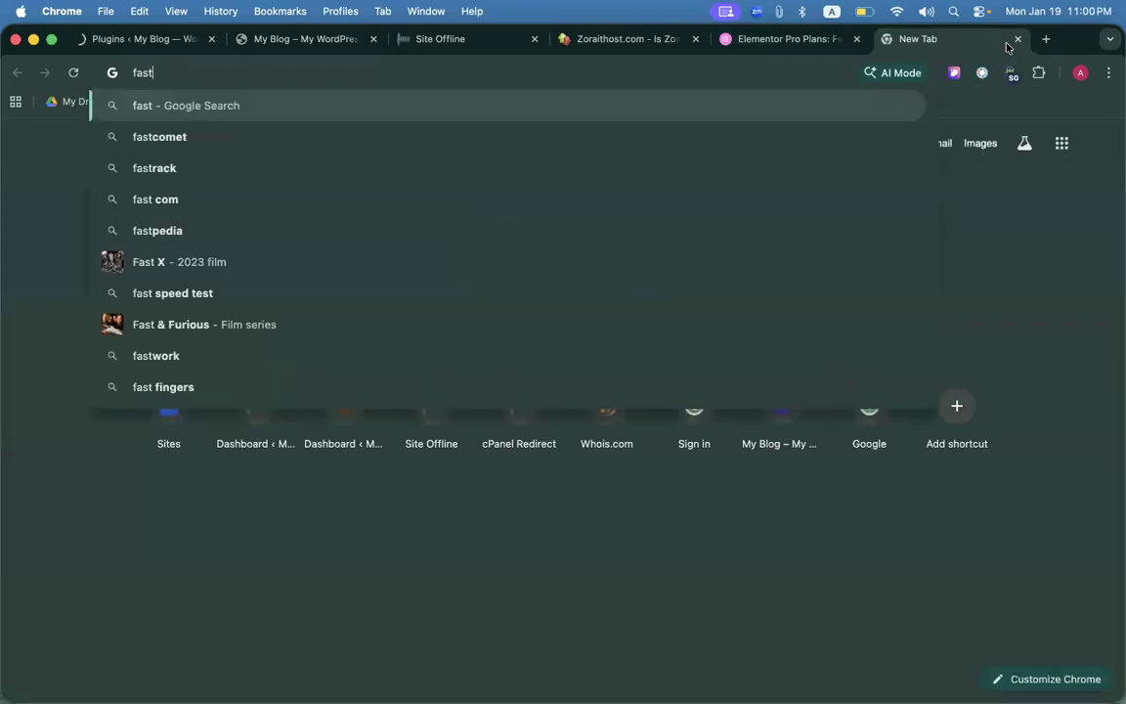
{"action": "type", "text": ".com"}
{"action": "key", "text": "Return"}
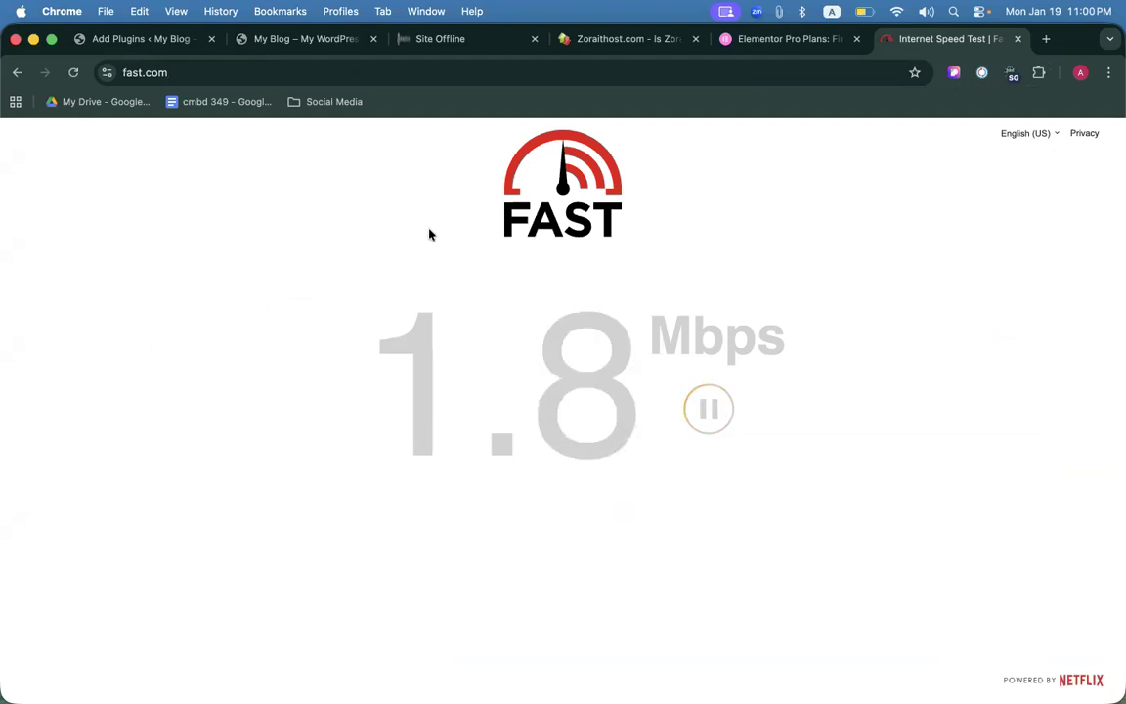
{"action": "left_click", "coordinate": [1018, 38]}
Select elementor-pro-3_23_1 (1).zip from Downloads in the Upload Plugin form.
{"action": "left_click", "coordinate": [284, 172]}
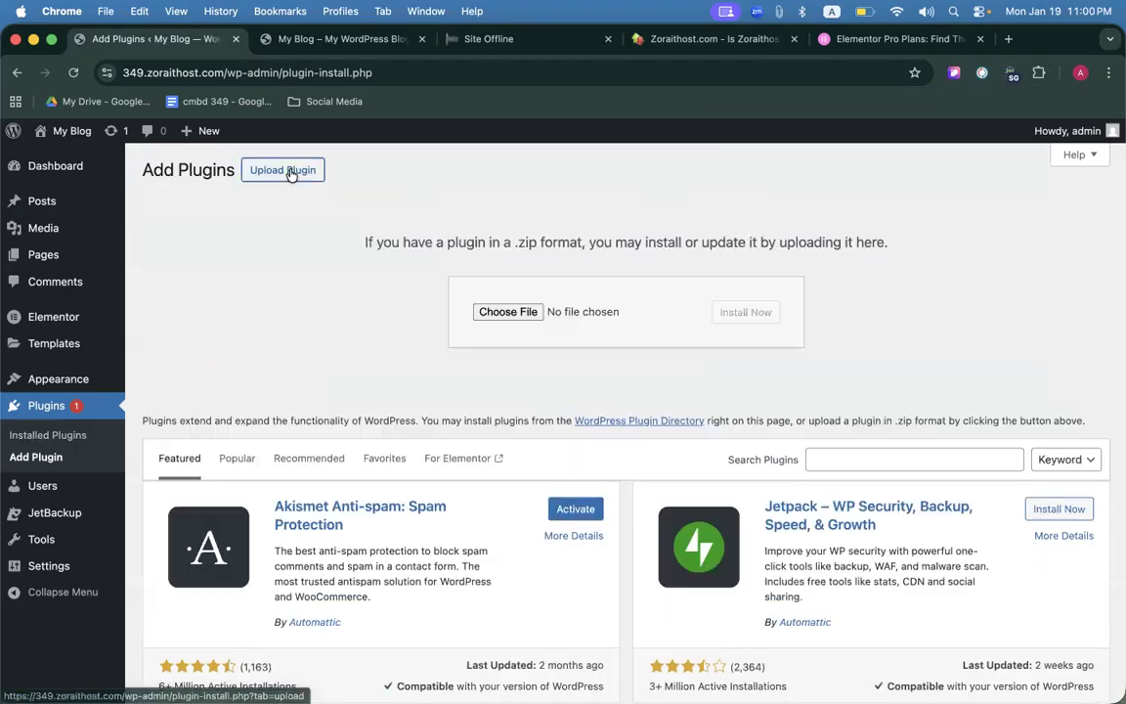
{"action": "left_click", "coordinate": [521, 315]}
{"action": "scroll", "coordinate": [357, 386], "scroll_direction": "down", "scroll_amount": 10}
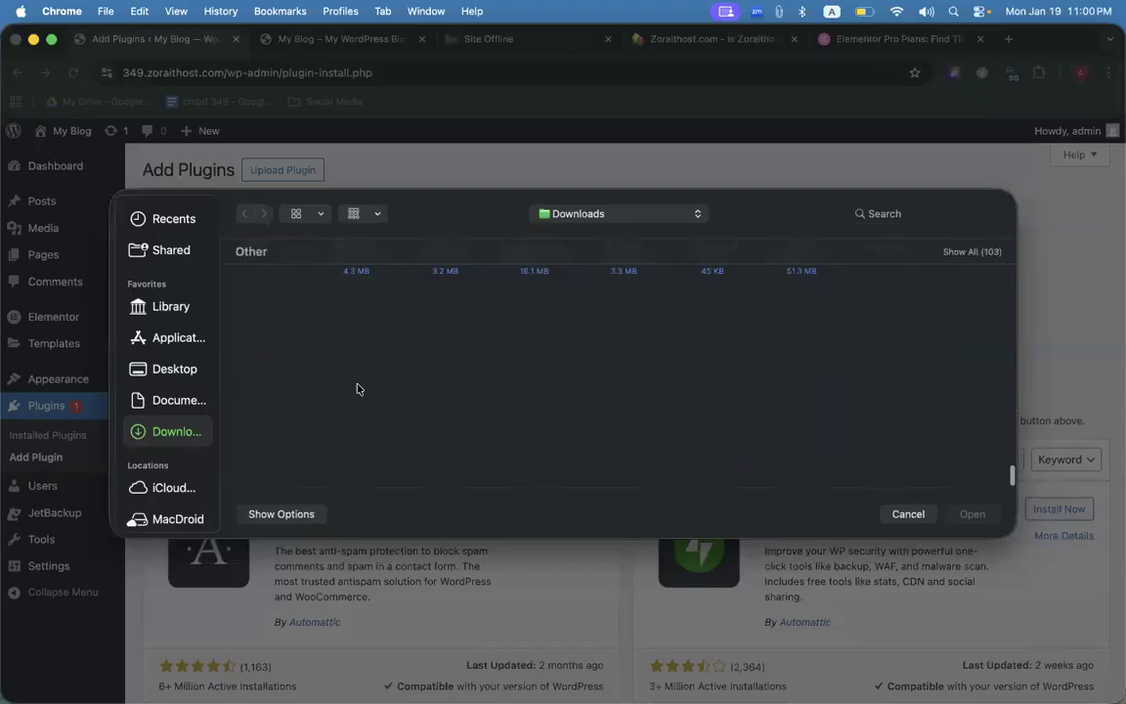
{"action": "left_click", "coordinate": [355, 394]}
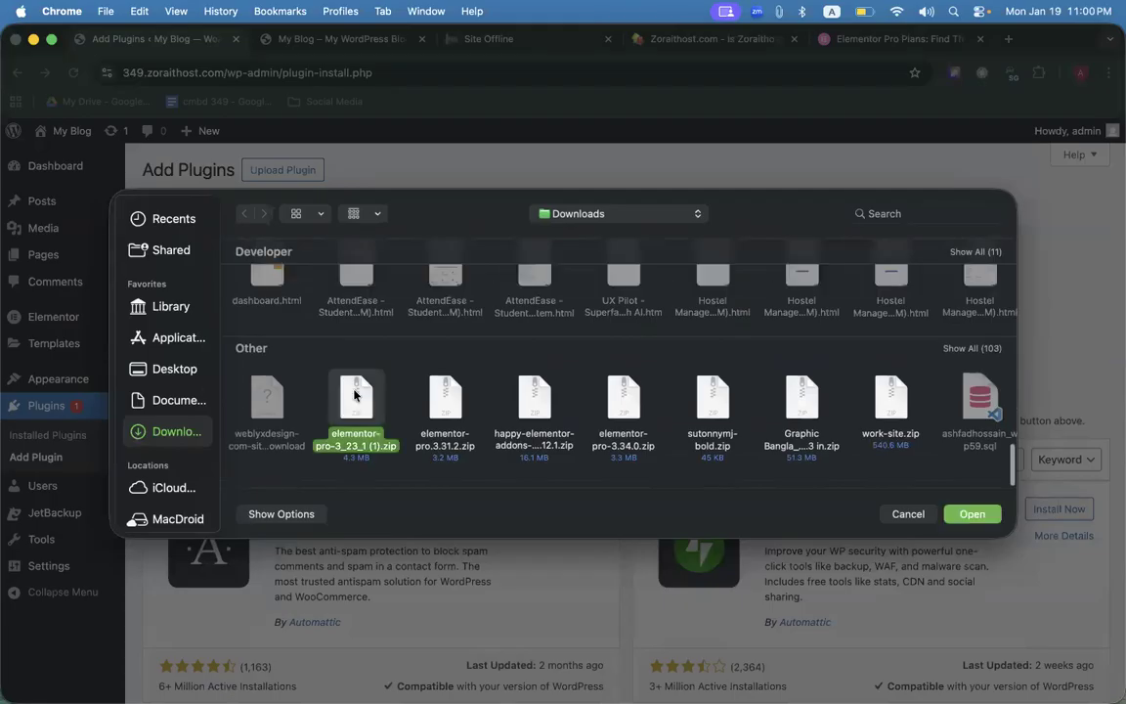
{"action": "double_click", "coordinate": [355, 394]}
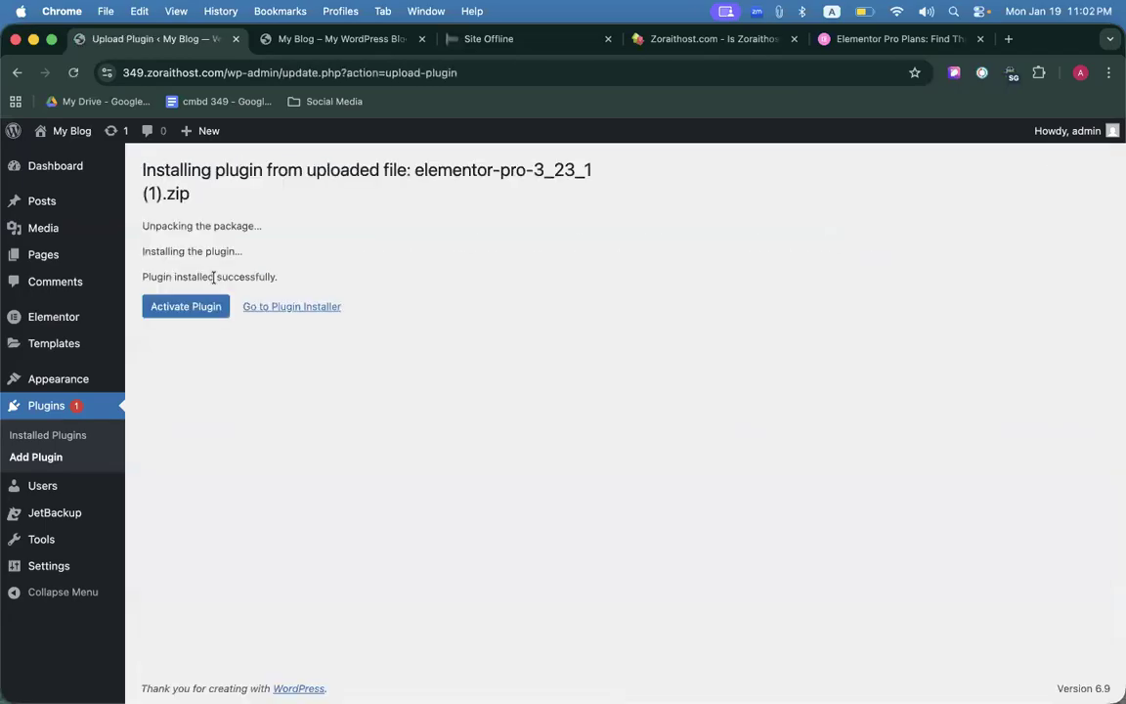
Activate Elementor Pro 3.23.1, check it in the Plugins list, then show the Pages list.
{"action": "left_click", "coordinate": [204, 306]}
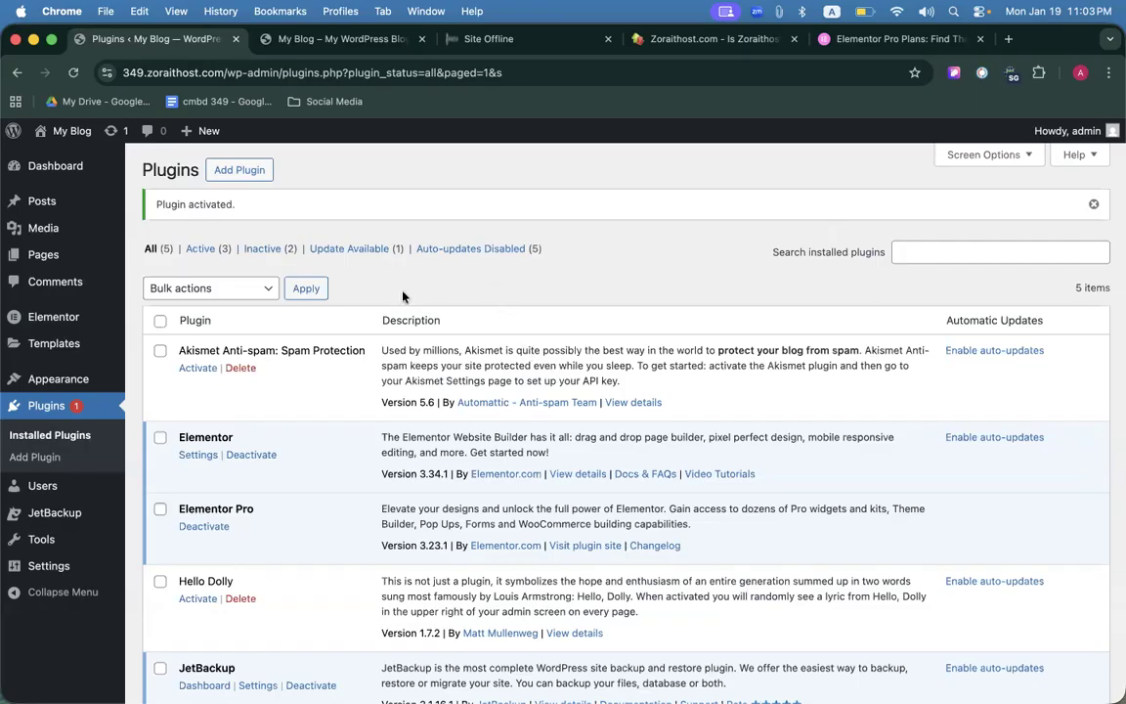
{"action": "scroll", "coordinate": [352, 313], "scroll_direction": "down", "scroll_amount": 4}
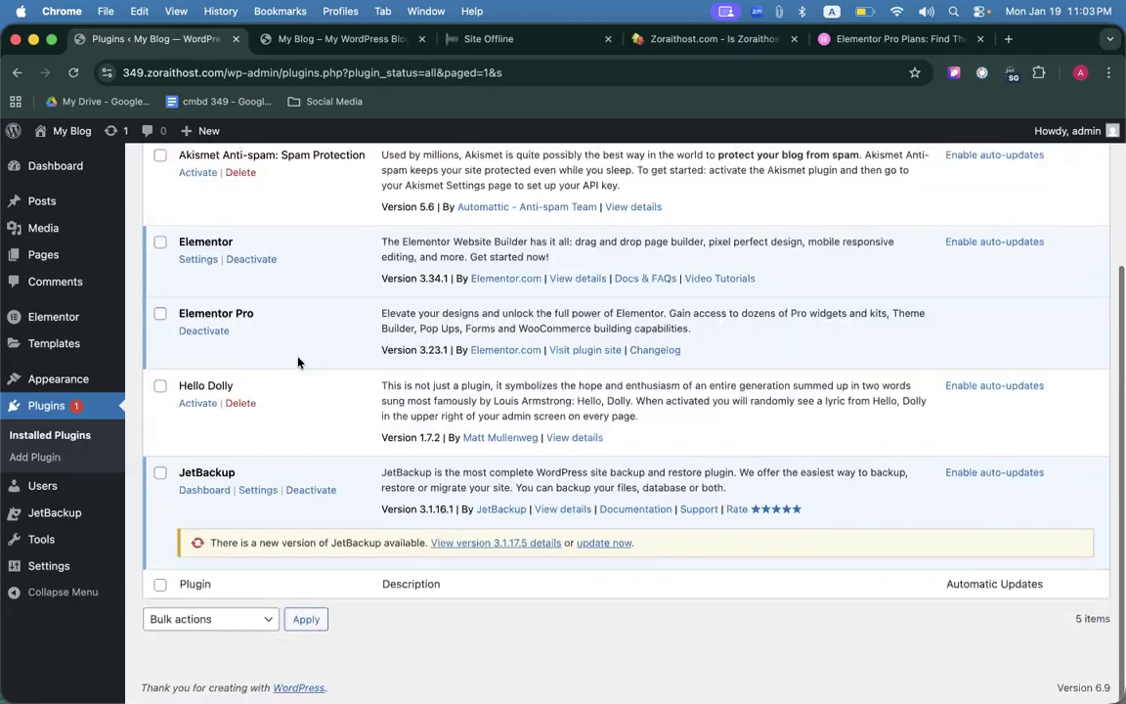
{"action": "left_click_drag", "start_coordinate": [177, 315], "coordinate": [238, 315]}
{"action": "left_click", "coordinate": [338, 329]}
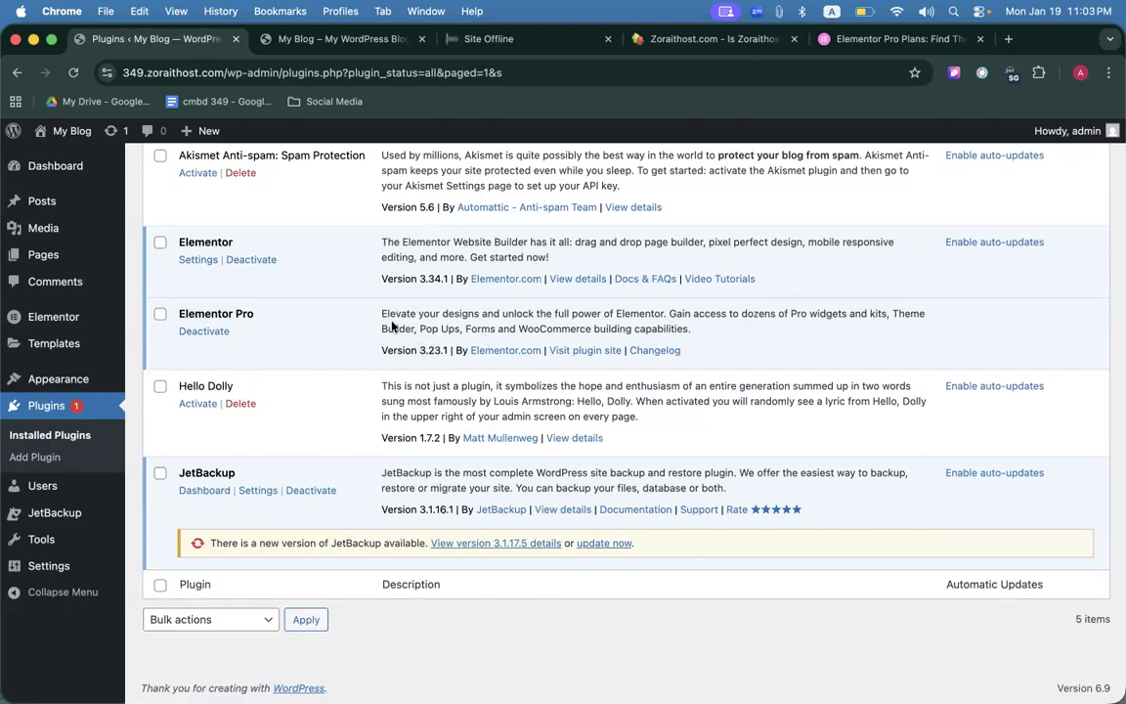
{"action": "scroll", "coordinate": [392, 327], "scroll_direction": "up", "scroll_amount": 5}
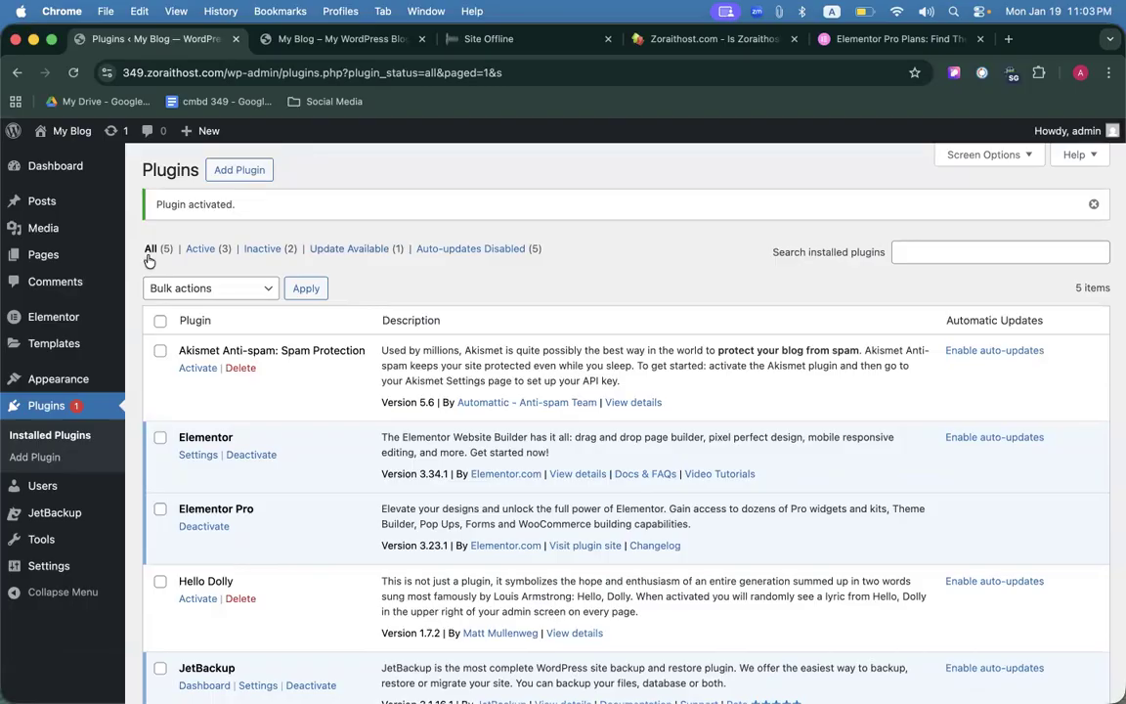
{"action": "left_click", "coordinate": [36, 262]}
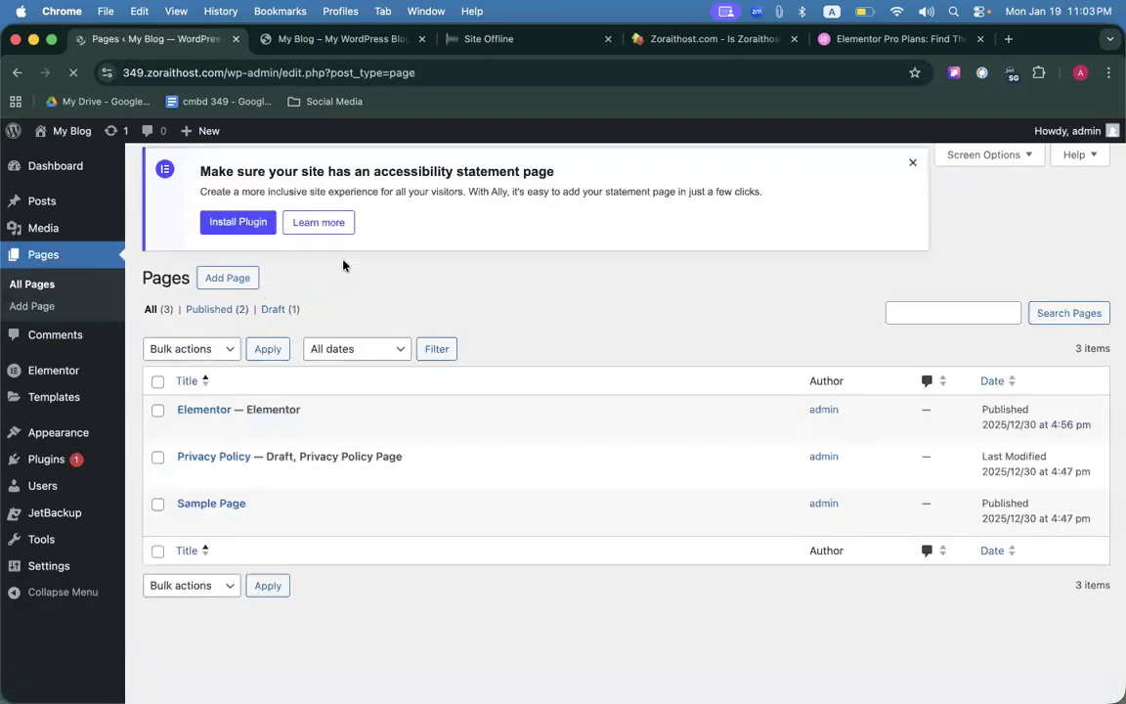
Start a new page via Add Page while glancing at the live Pacifico site tab.
{"action": "left_click", "coordinate": [352, 39]}
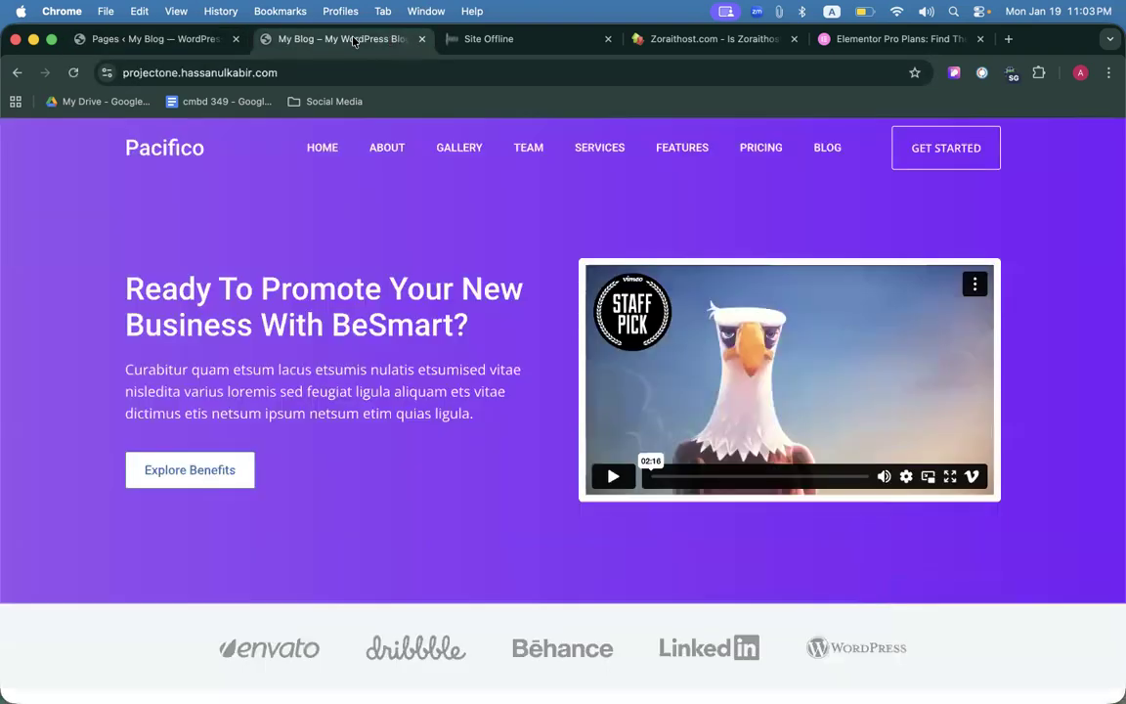
{"action": "left_click", "coordinate": [132, 39]}
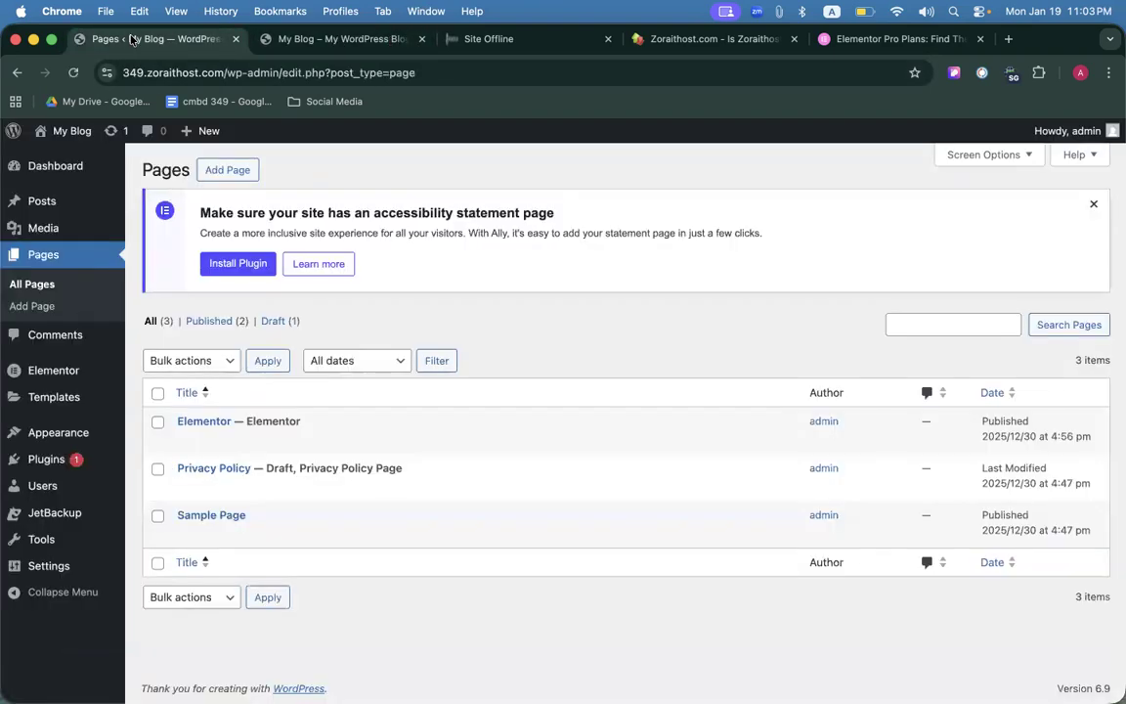
{"action": "left_click", "coordinate": [246, 173]}
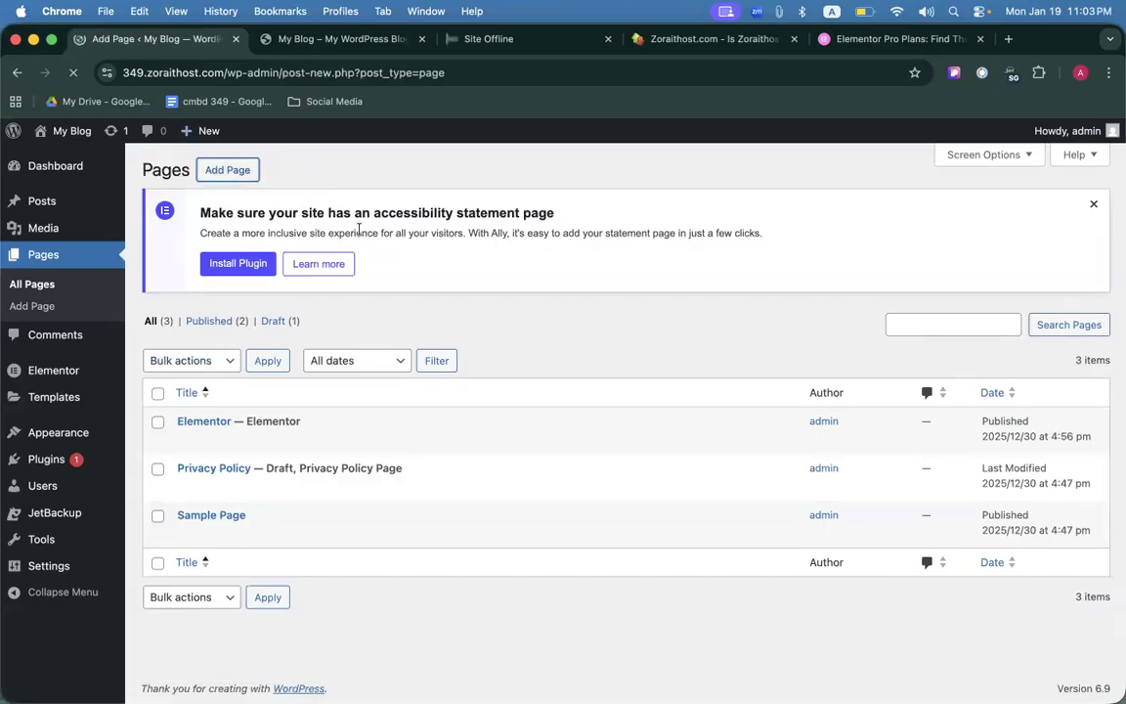
{"action": "left_click", "coordinate": [327, 40]}
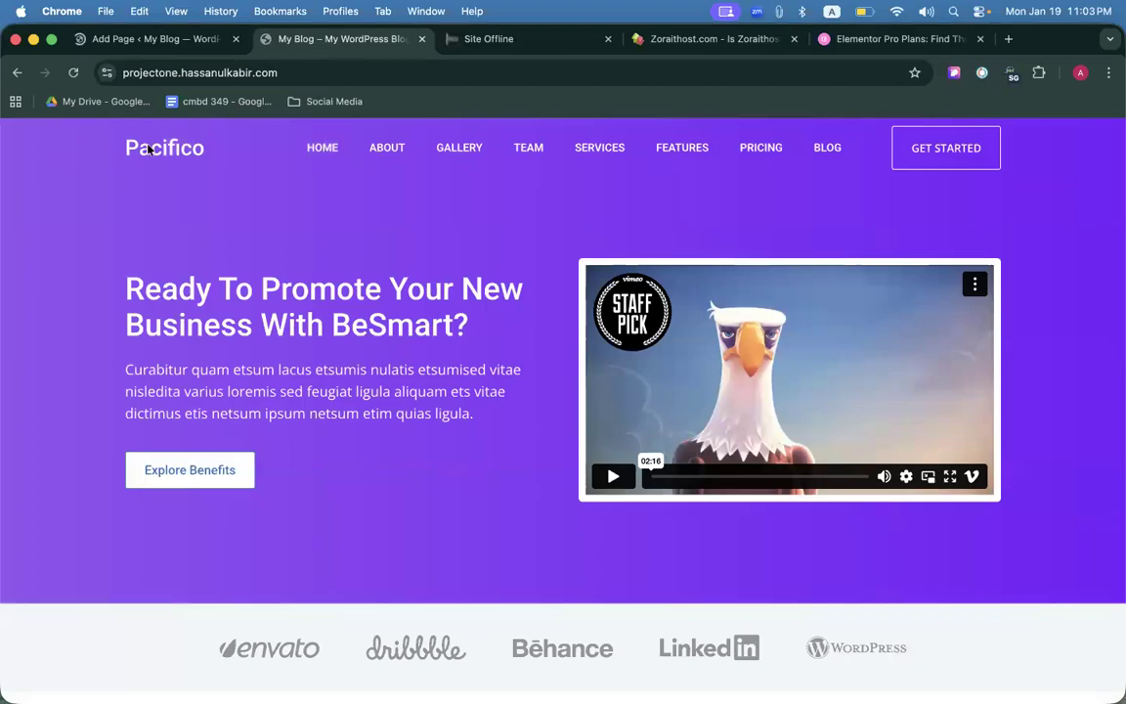
{"action": "left_click", "coordinate": [161, 49]}
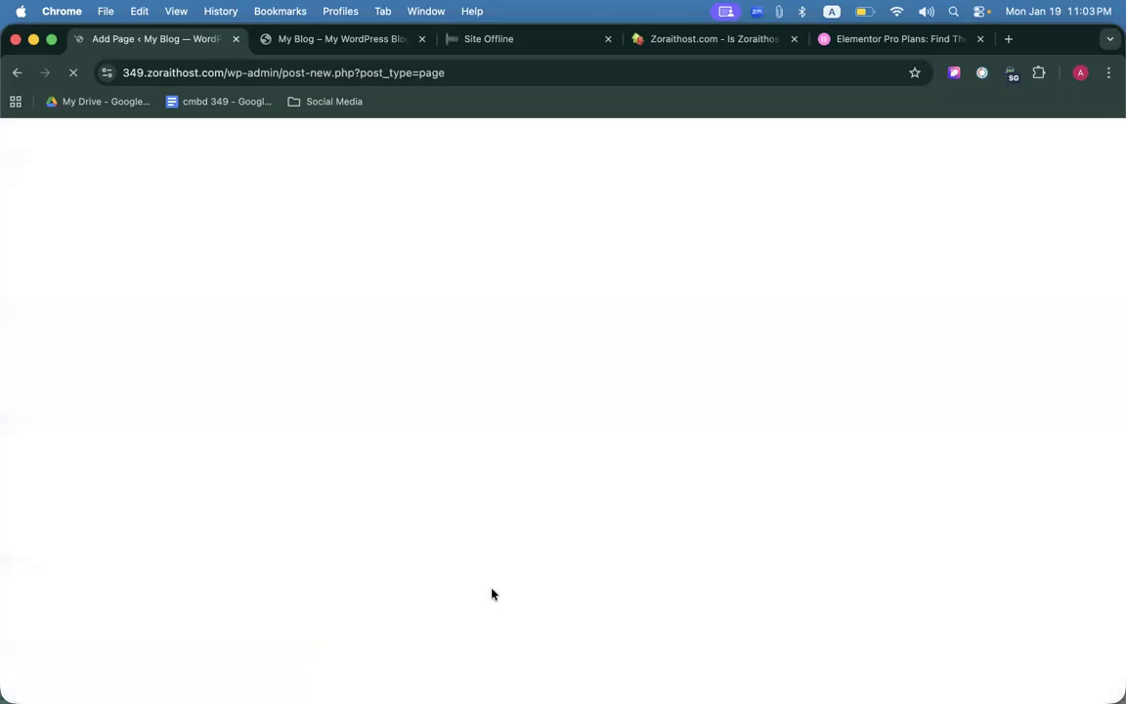
Close the Zoraithost, Elementor plans and Site Offline tabs, then return to the page editor.
{"action": "left_click", "coordinate": [794, 40]}
{"action": "left_click", "coordinate": [794, 39]}
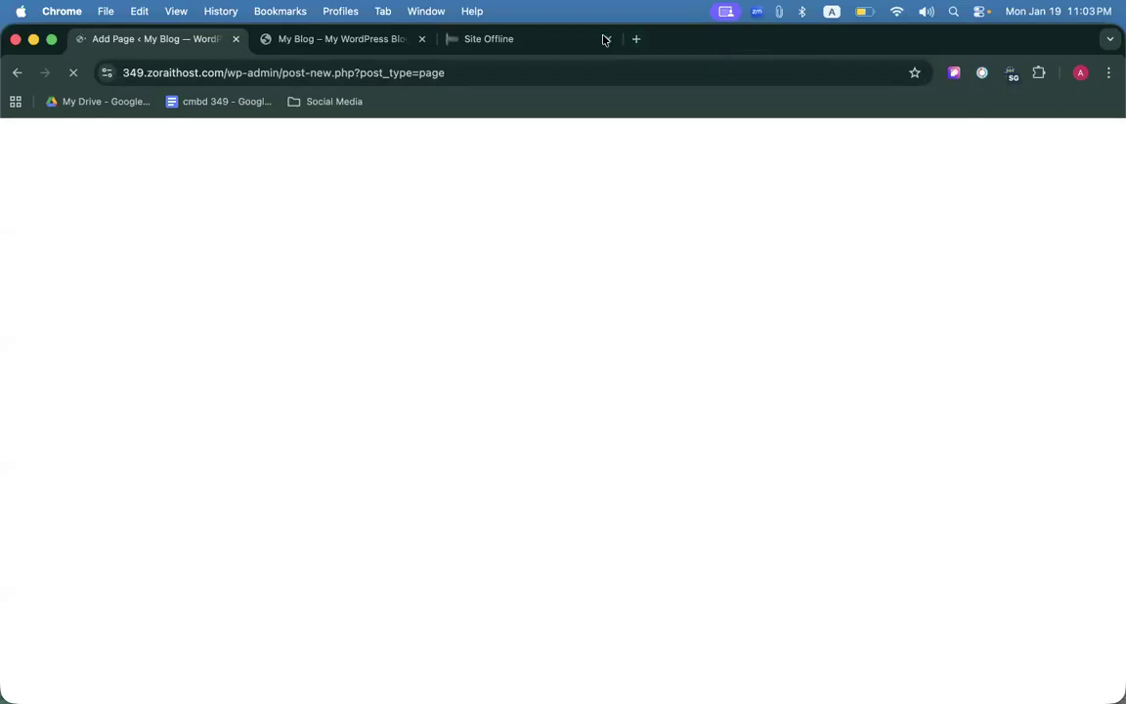
{"action": "left_click", "coordinate": [609, 39]}
{"action": "left_click", "coordinate": [293, 39]}
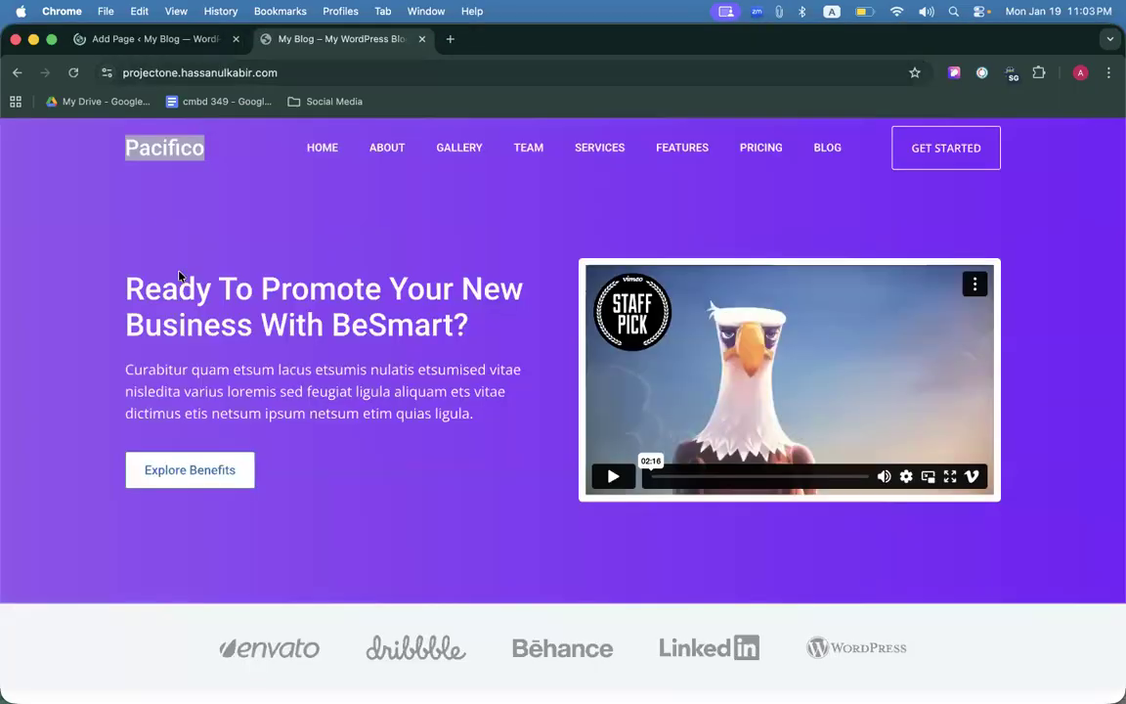
{"action": "left_click", "coordinate": [335, 272]}
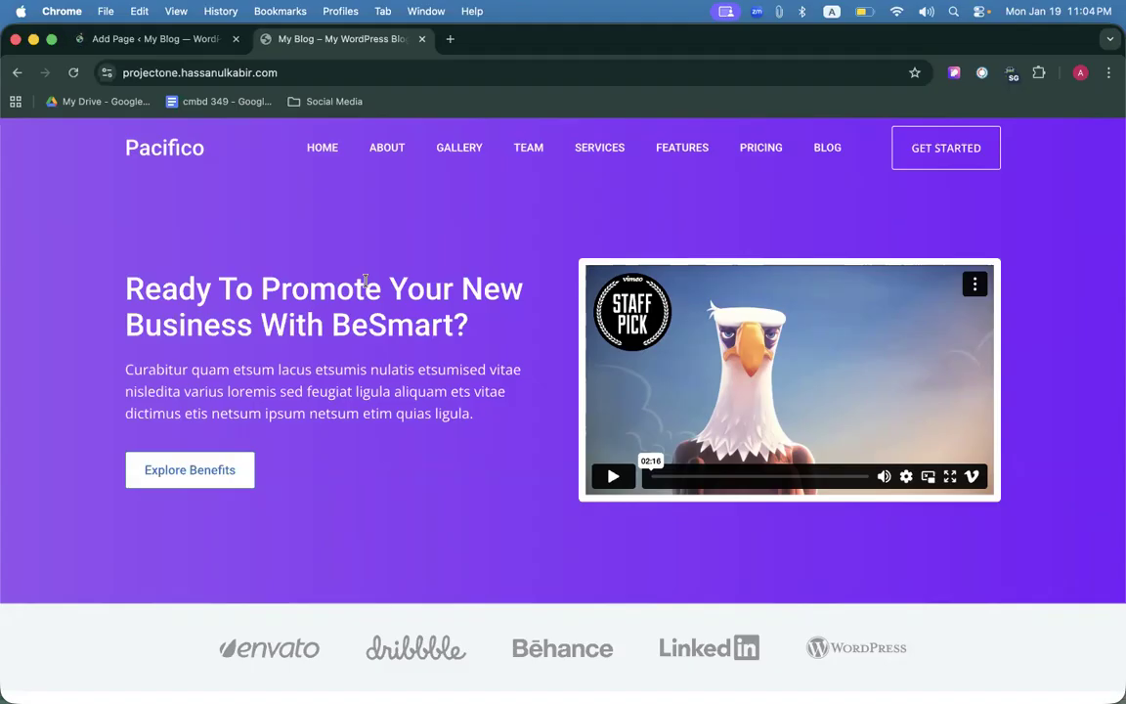
{"action": "left_click", "coordinate": [146, 40]}
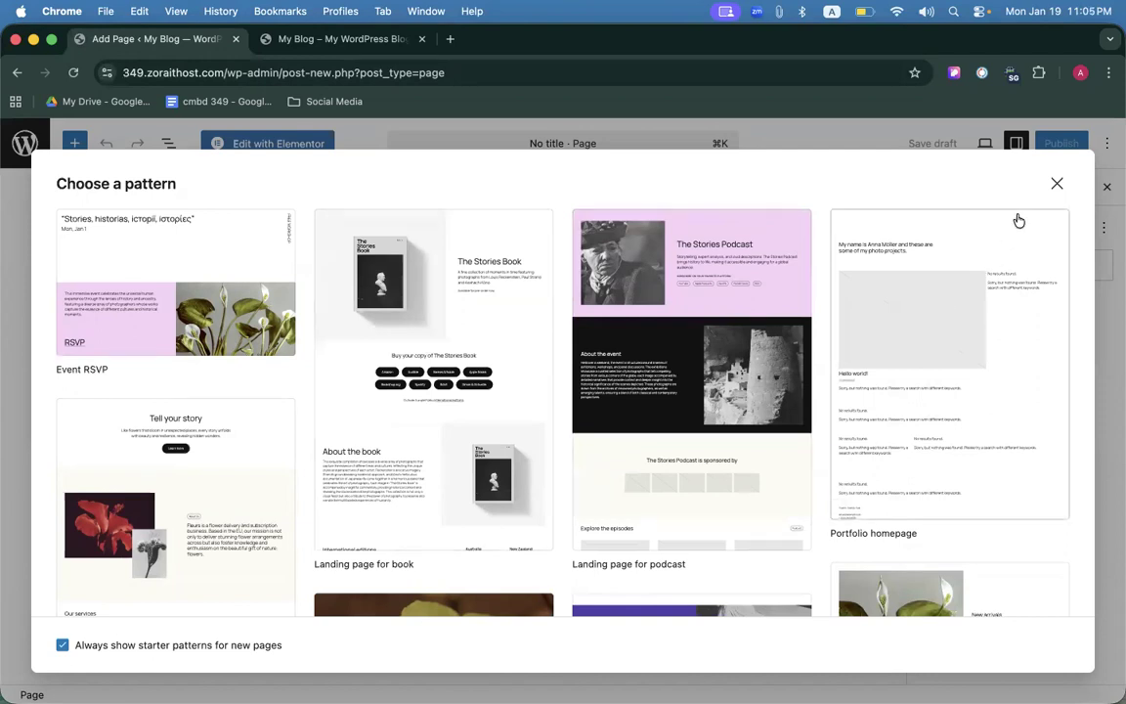
Dismiss the pattern chooser, paste 'Pacifico' as the page title and remove the empty block.
{"action": "left_click", "coordinate": [1053, 187]}
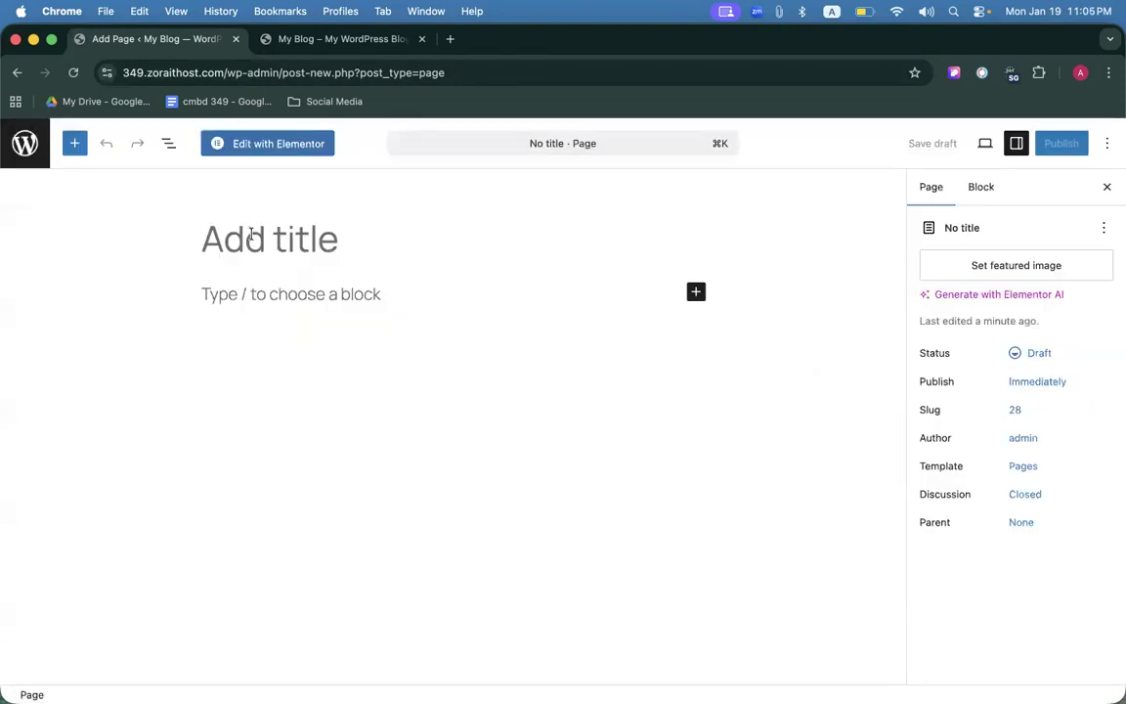
{"action": "type", "text": "Pacifico"}
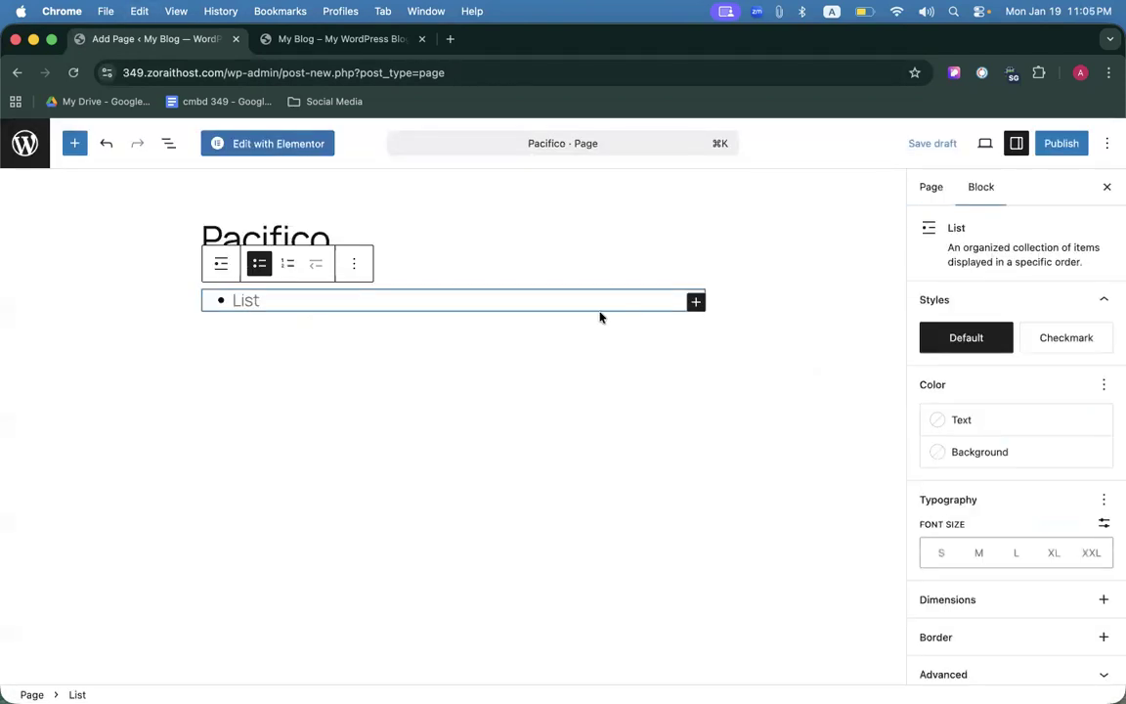
{"action": "key", "text": "BackSpace"}
{"action": "left_click", "coordinate": [367, 221]}
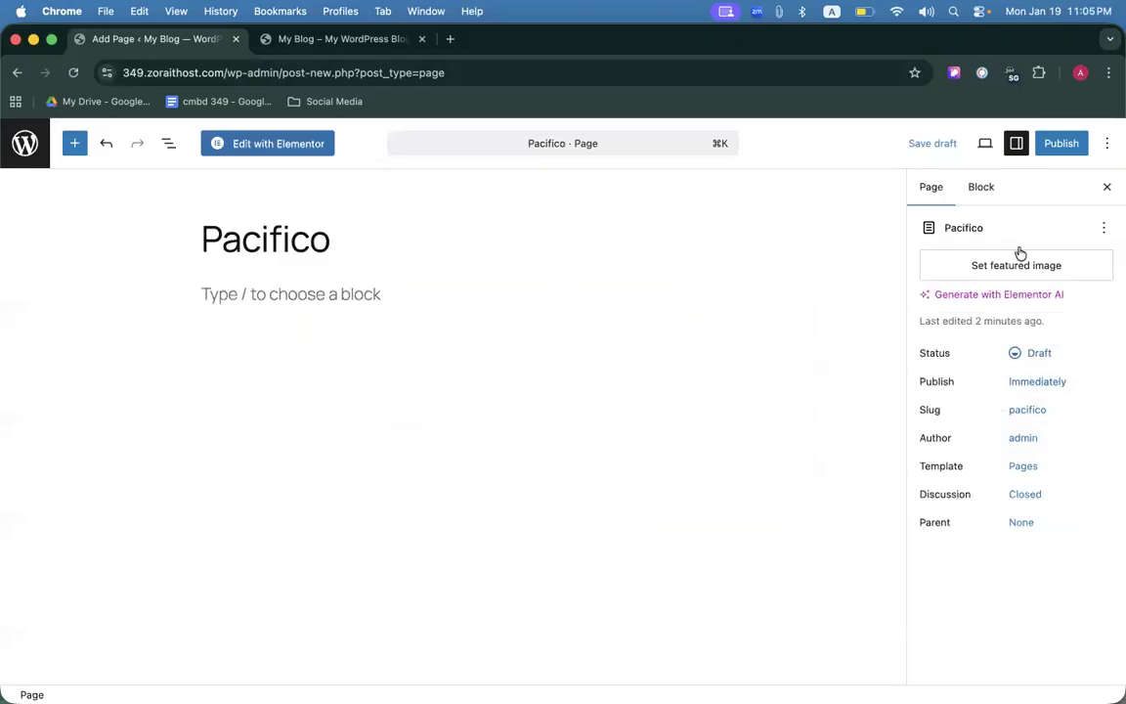
Publish the Pacifico page, confirming in the pre-publish panel, then choose Edit with Elementor.
{"action": "left_click", "coordinate": [1050, 140]}
{"action": "left_click", "coordinate": [1050, 141]}
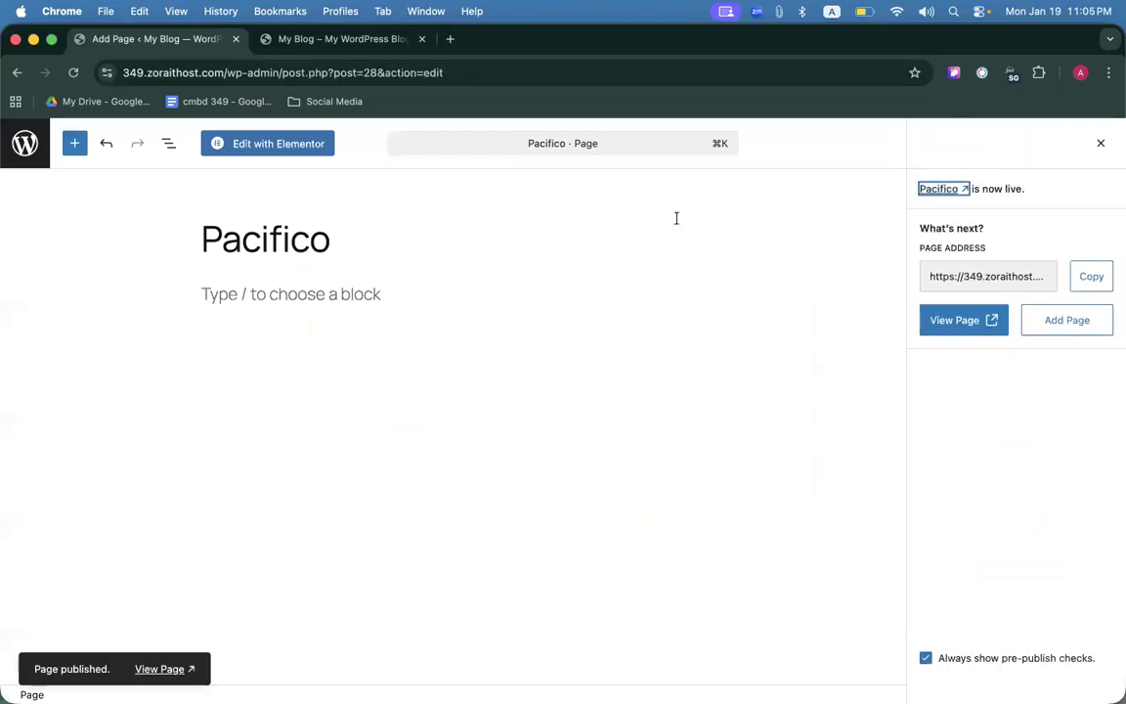
{"action": "left_click", "coordinate": [238, 144]}
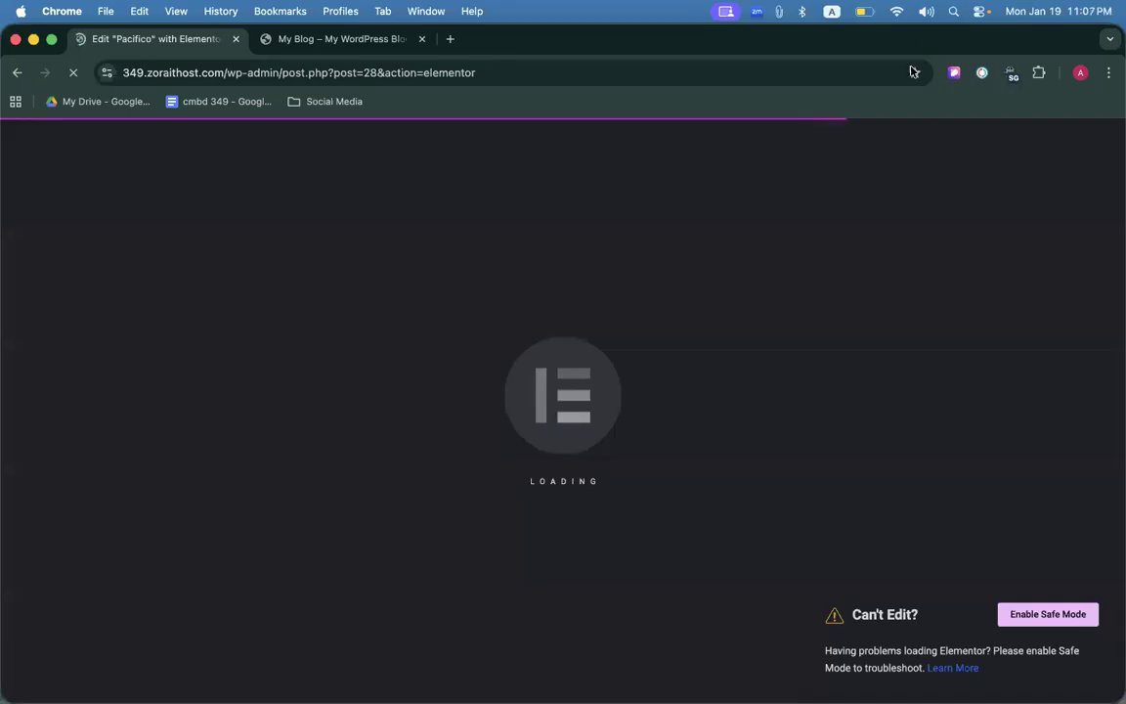
Turn off the Browsec VPN and open the 349.zoraithost.com site address in a new tab.
{"action": "left_click", "coordinate": [1012, 76]}
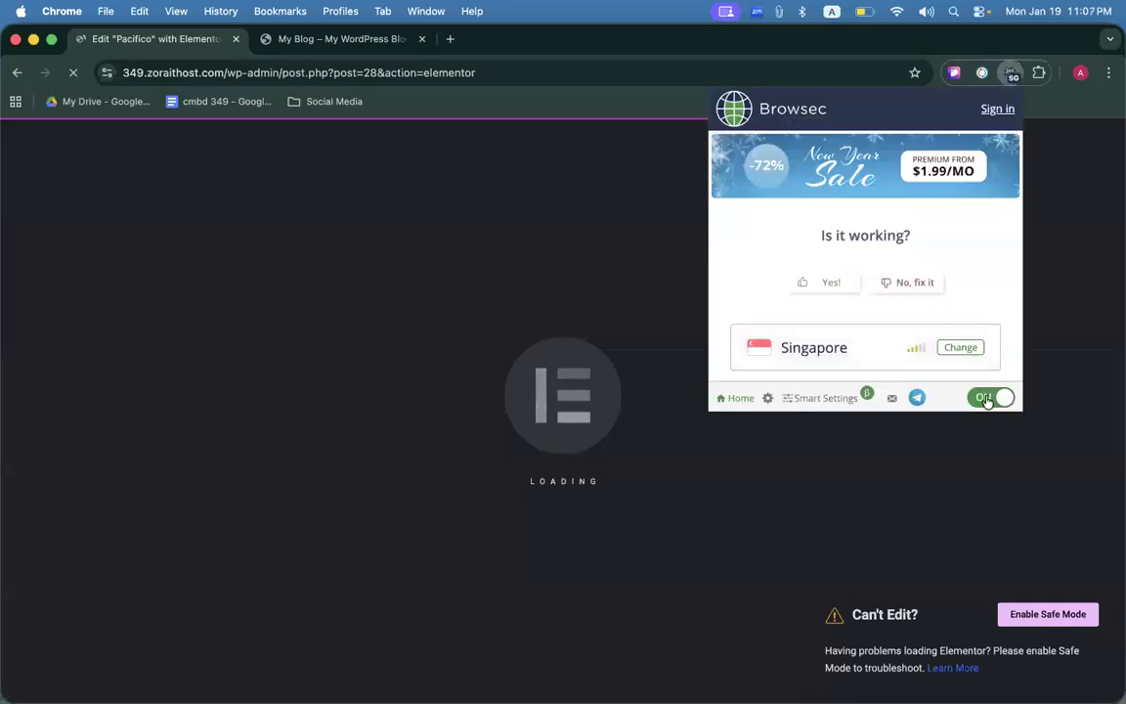
{"action": "left_click", "coordinate": [877, 495]}
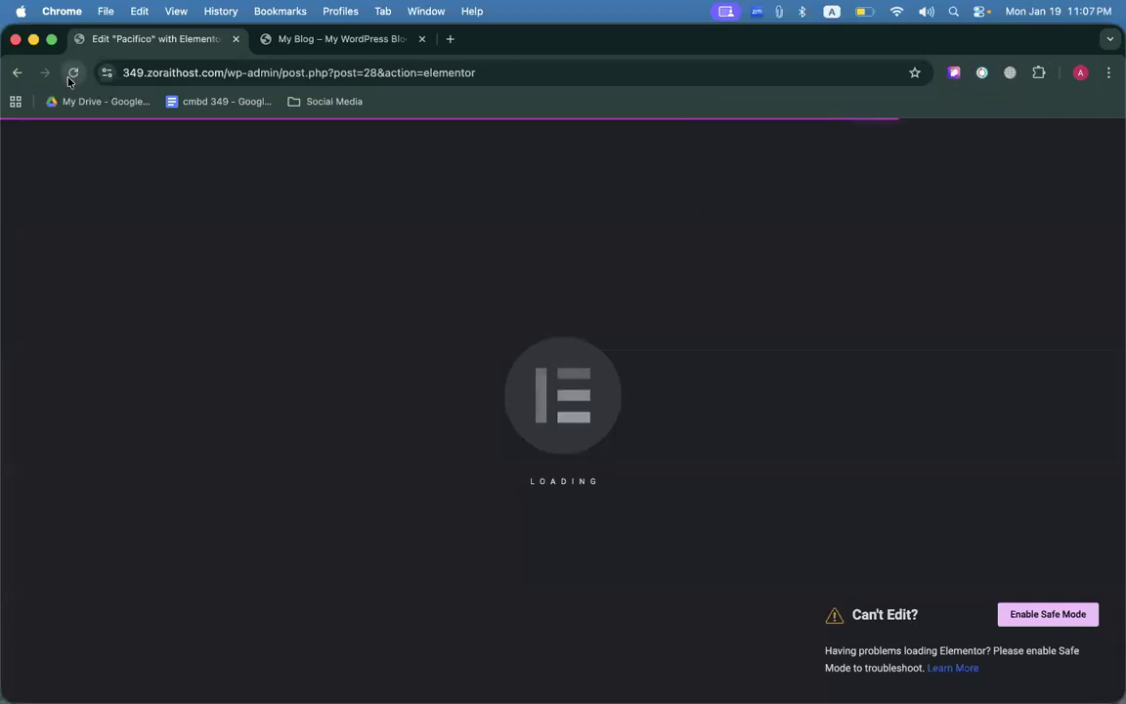
{"action": "left_click_drag", "start_coordinate": [222, 73], "coordinate": [13, 72]}
{"action": "key", "text": "super+c"}
{"action": "key", "text": "super+t"}
{"action": "key", "text": "super+v"}
{"action": "key", "text": "Return"}
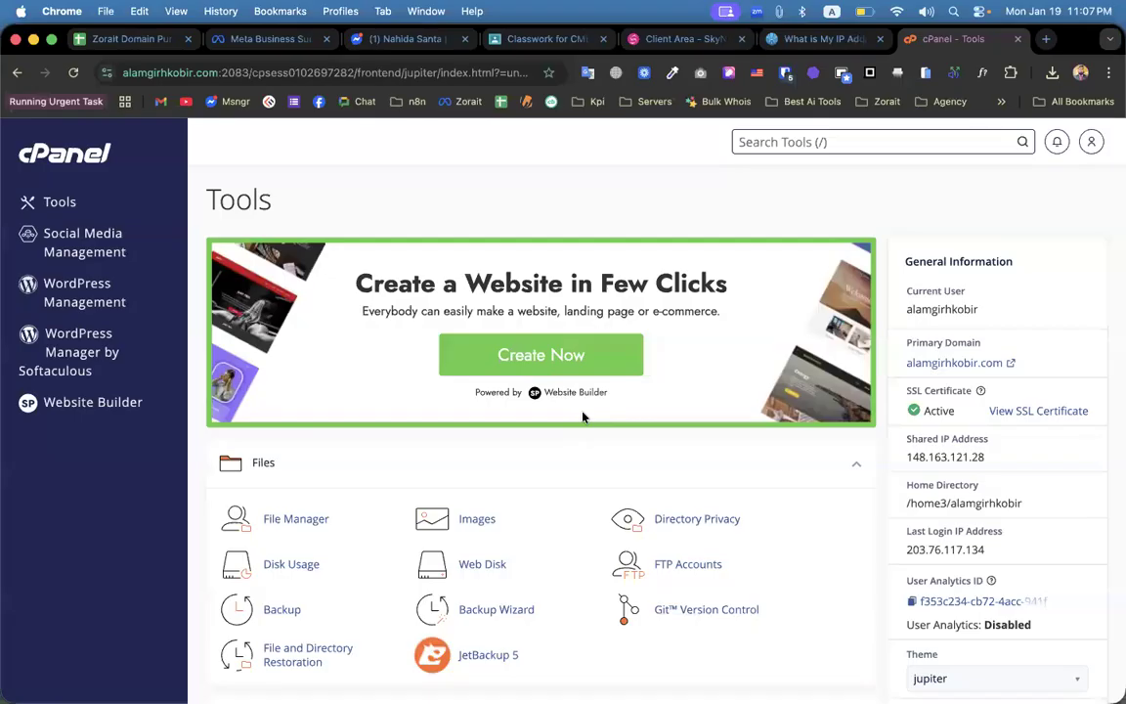
{"action": "scroll", "coordinate": [261, 504], "scroll_direction": "down", "scroll_amount": 10}
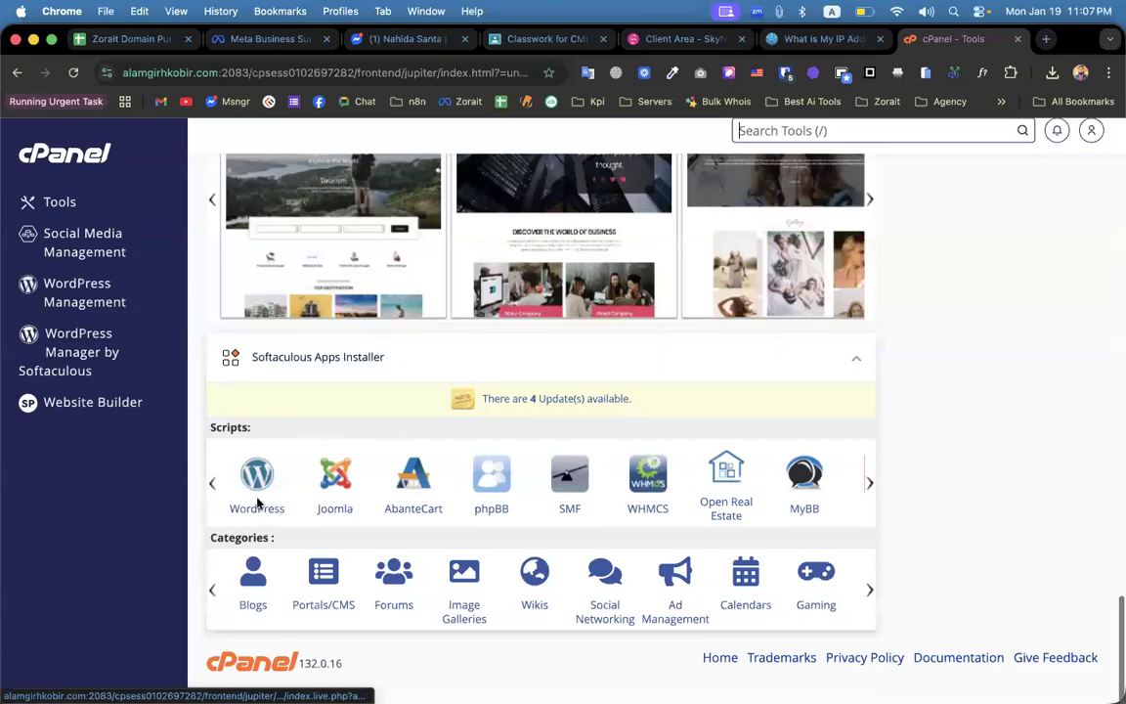
{"action": "scroll", "coordinate": [326, 346], "scroll_direction": "down", "scroll_amount": 5}
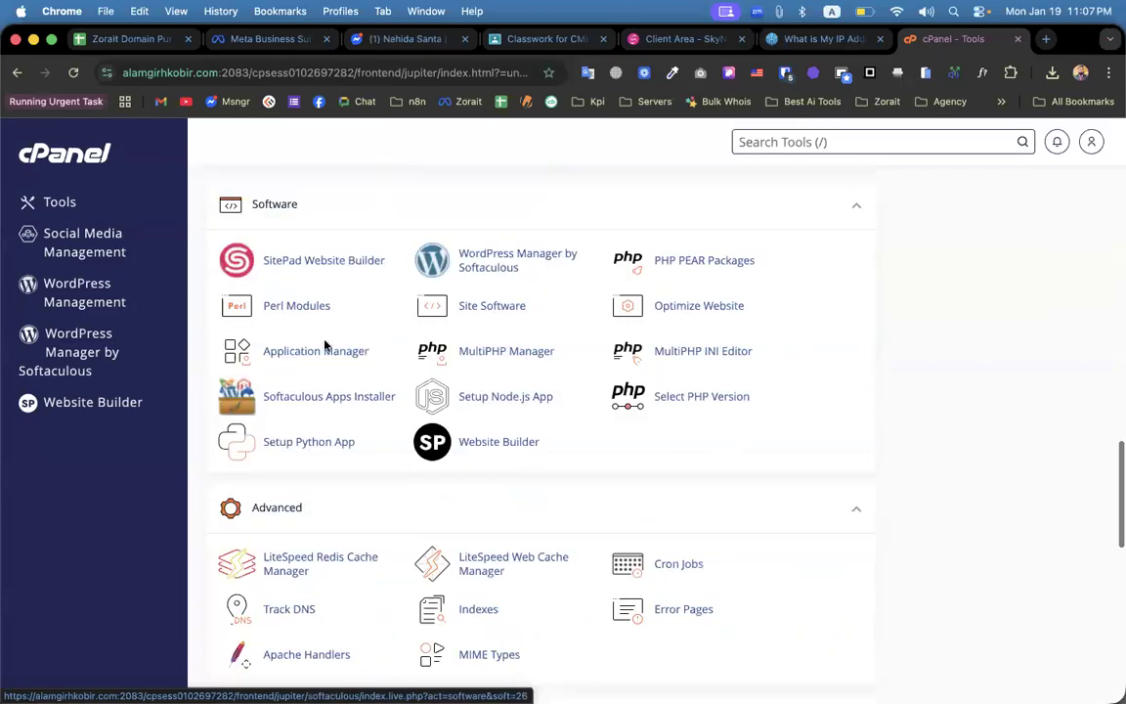
{"action": "scroll", "coordinate": [326, 345], "scroll_direction": "up", "scroll_amount": 5}
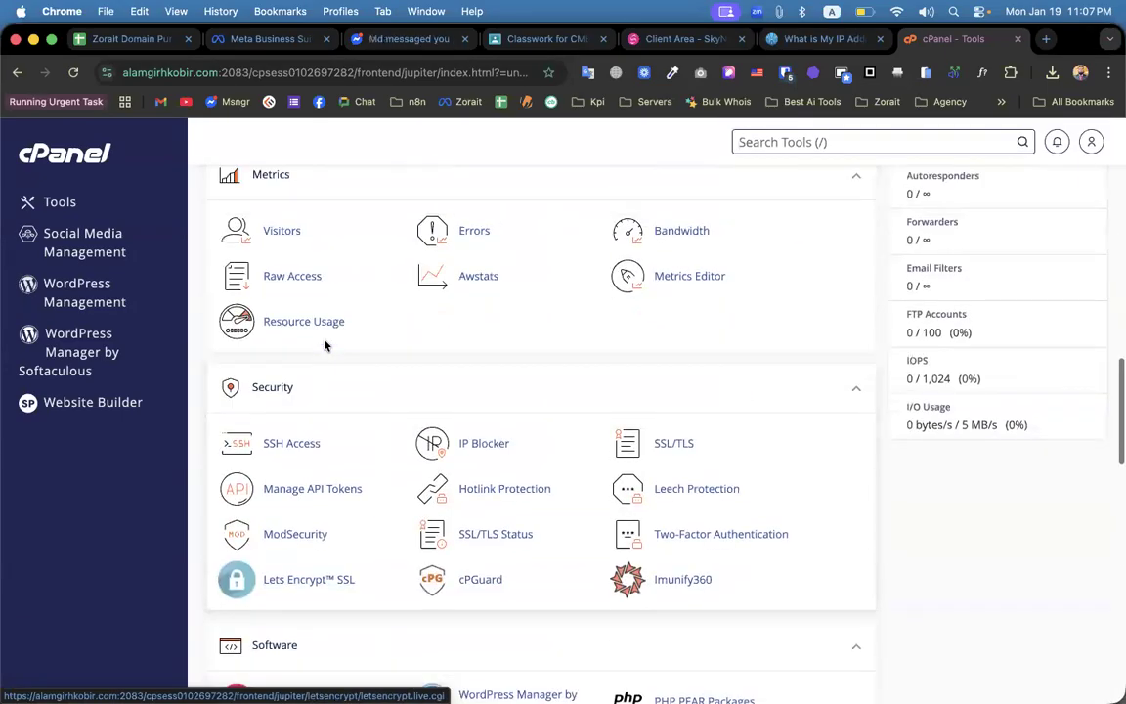
{"action": "scroll", "coordinate": [325, 345], "scroll_direction": "up", "scroll_amount": 3}
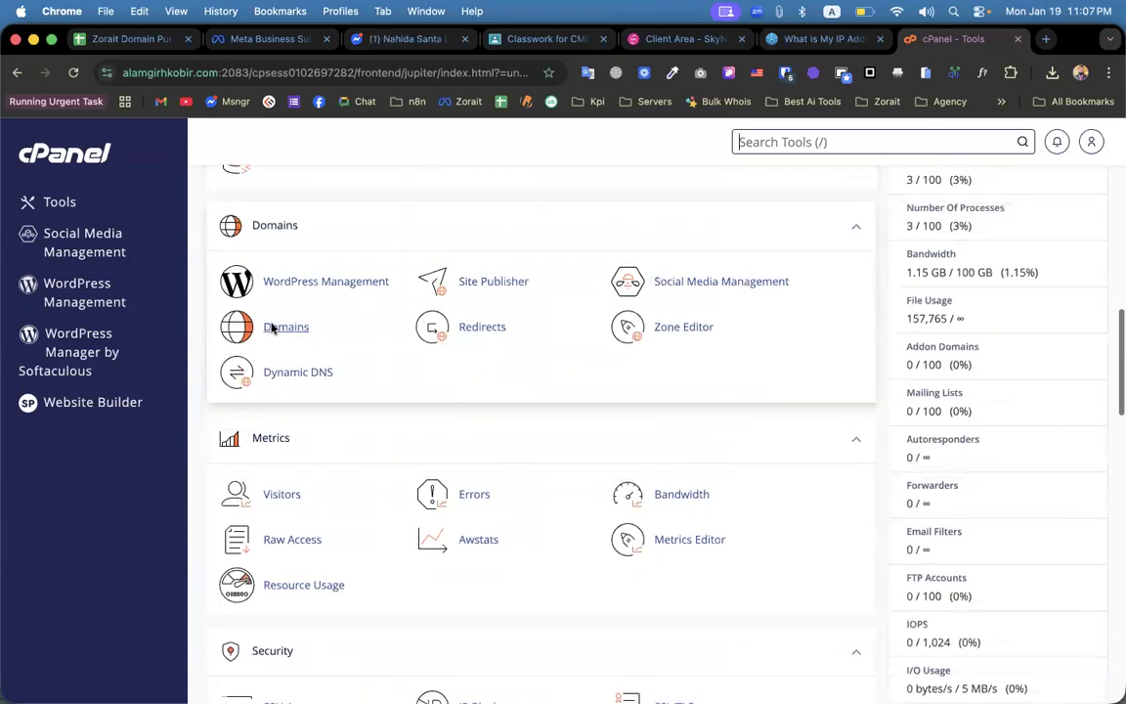
{"action": "left_click", "coordinate": [274, 328]}
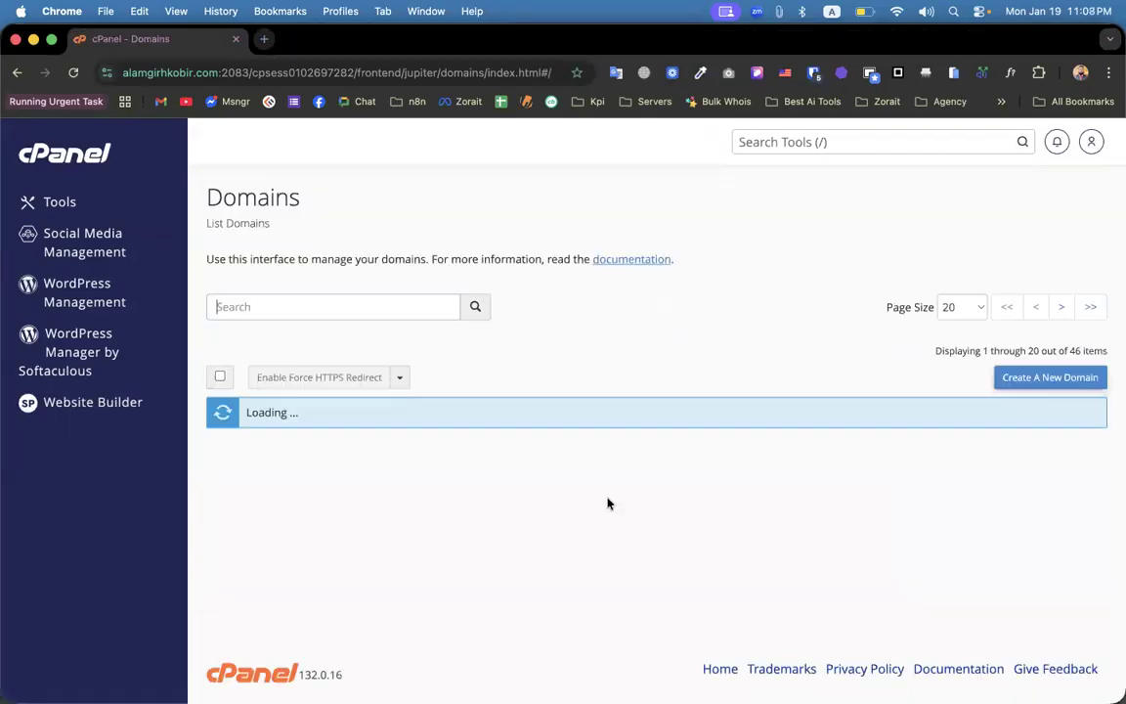
{"action": "key", "text": "super+v"}
{"action": "key", "text": "super+shift+b"}
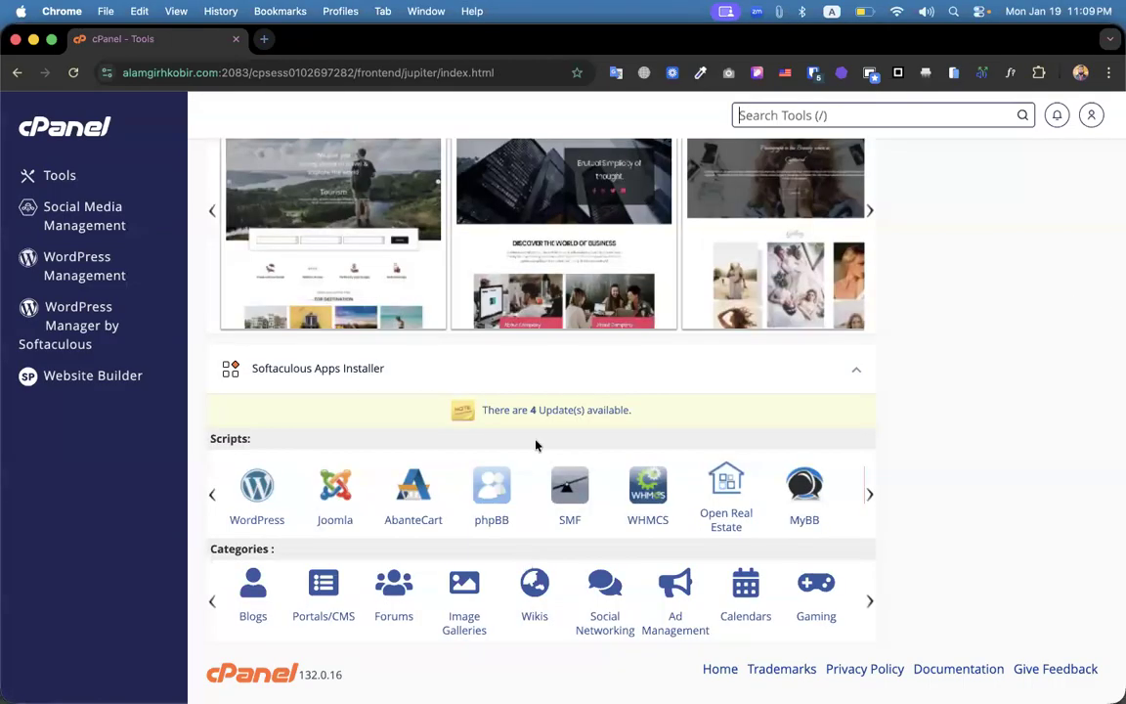
Install WordPress on 349.alamgirhkobir.com at the root, with the 'wp' directory removed.
{"action": "left_click", "coordinate": [322, 256]}
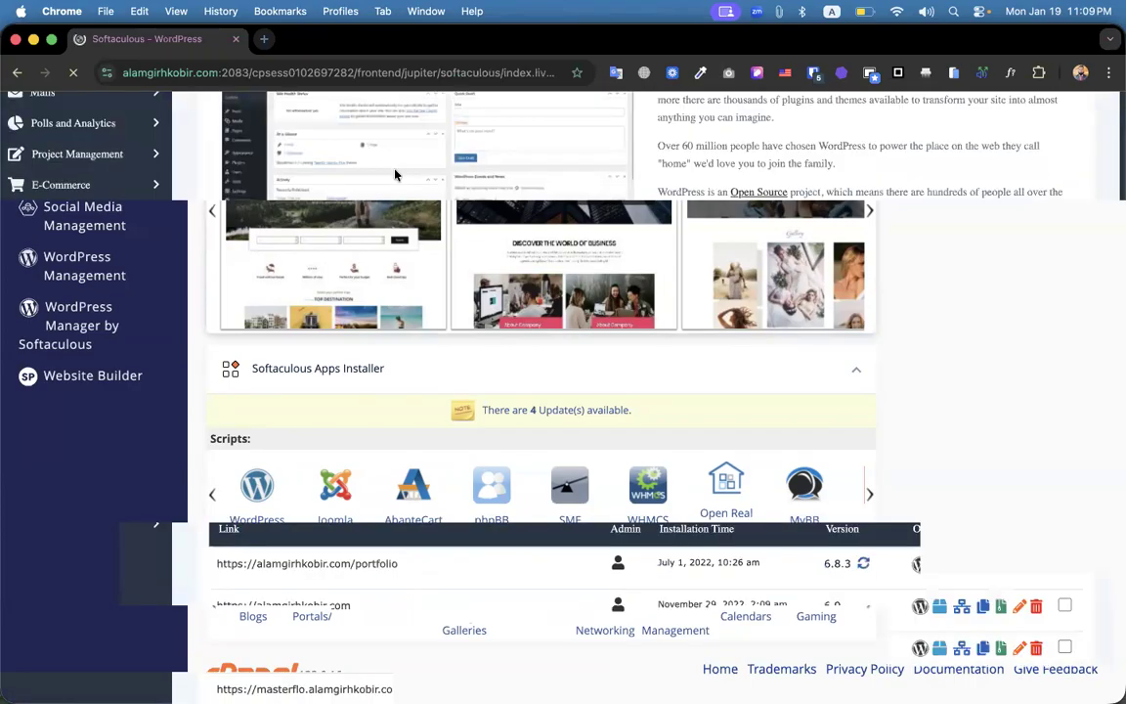
{"action": "scroll", "coordinate": [645, 176], "scroll_direction": "up", "scroll_amount": 2}
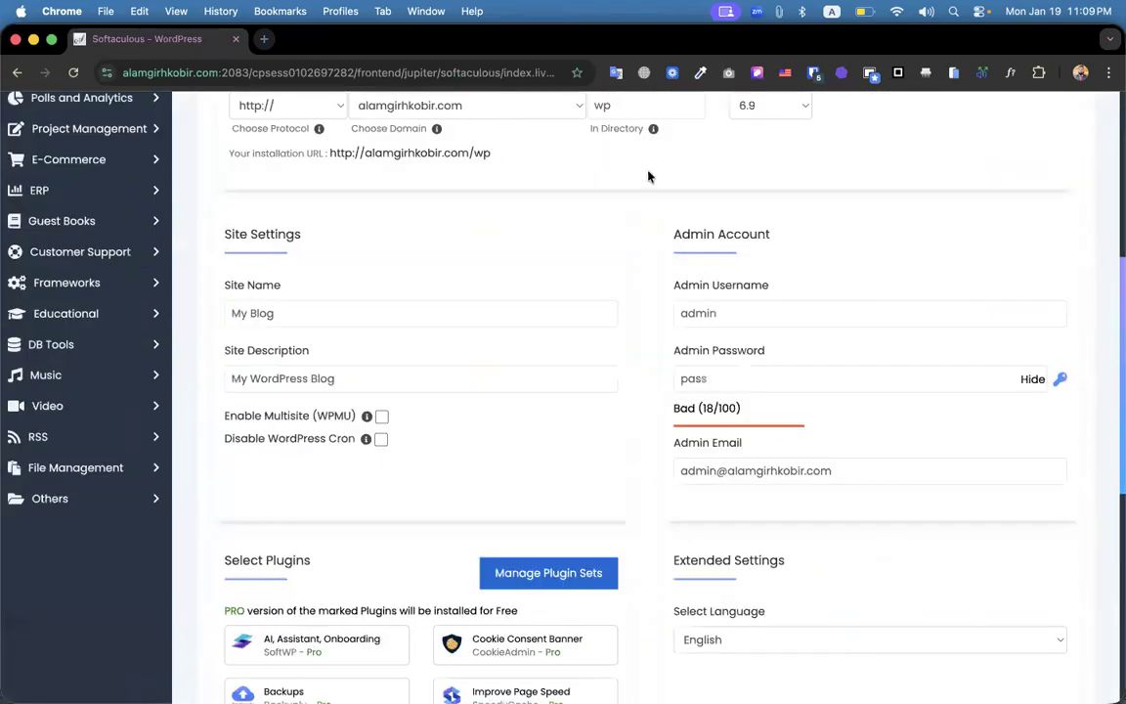
{"action": "left_click_drag", "start_coordinate": [631, 134], "coordinate": [562, 136]}
{"action": "key", "text": "BackSpace"}
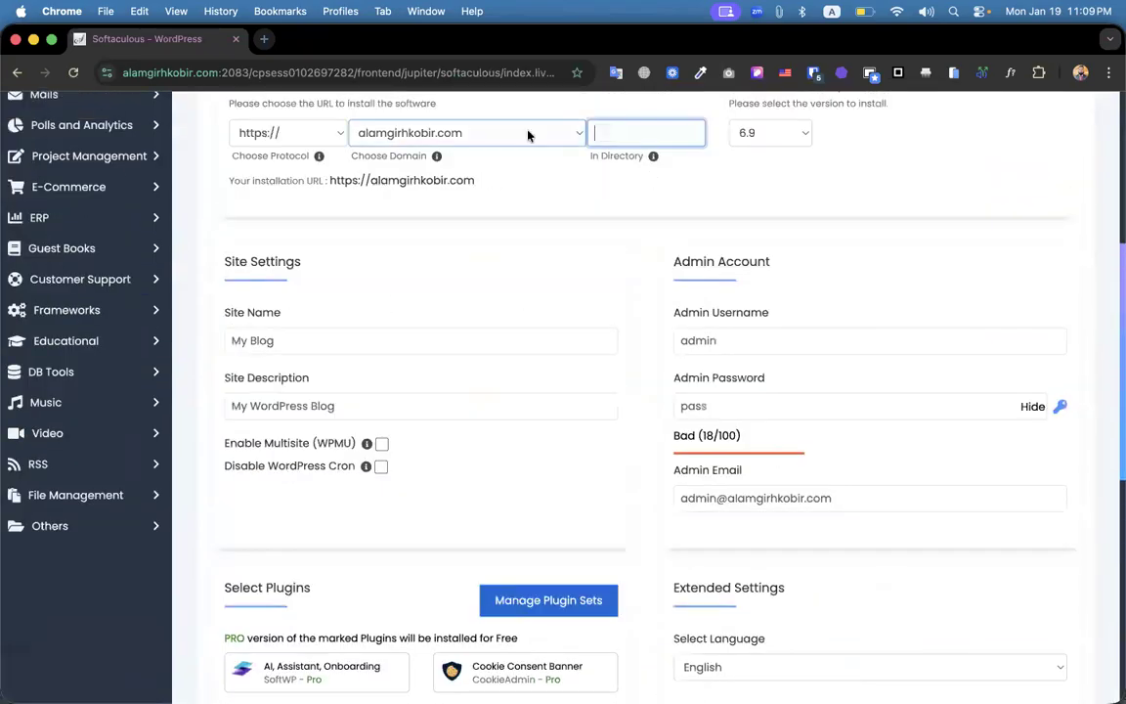
{"action": "left_click", "coordinate": [411, 137]}
{"action": "left_click", "coordinate": [600, 390]}
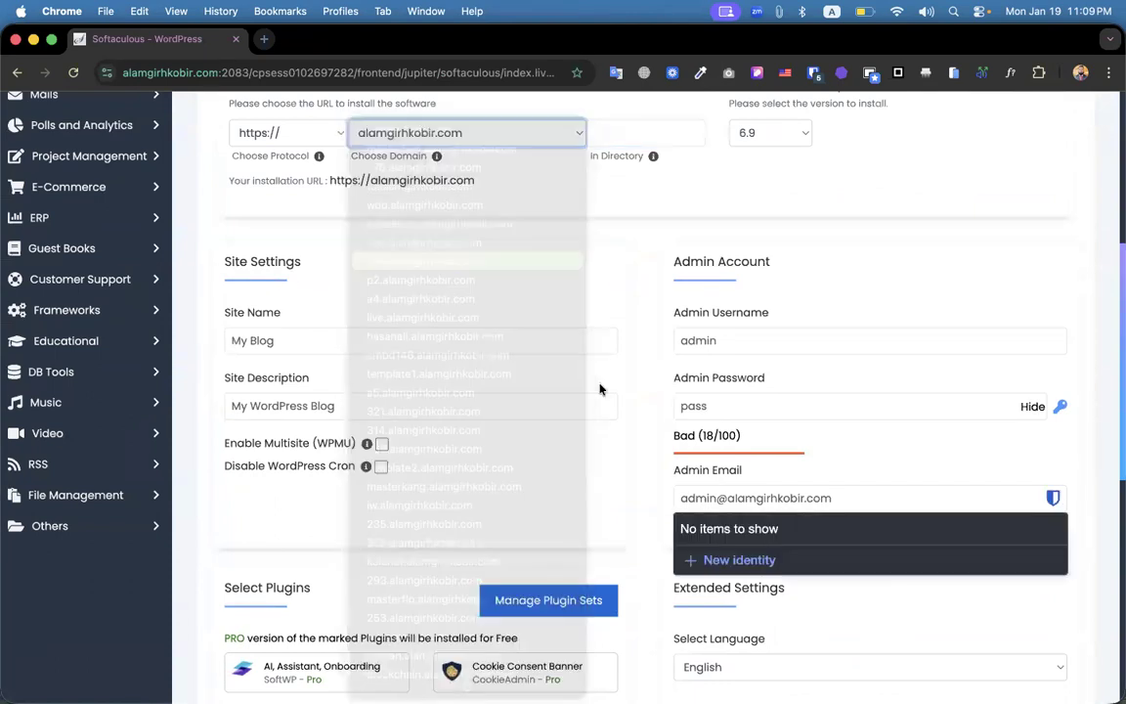
{"action": "scroll", "coordinate": [548, 528], "scroll_direction": "down", "scroll_amount": 3}
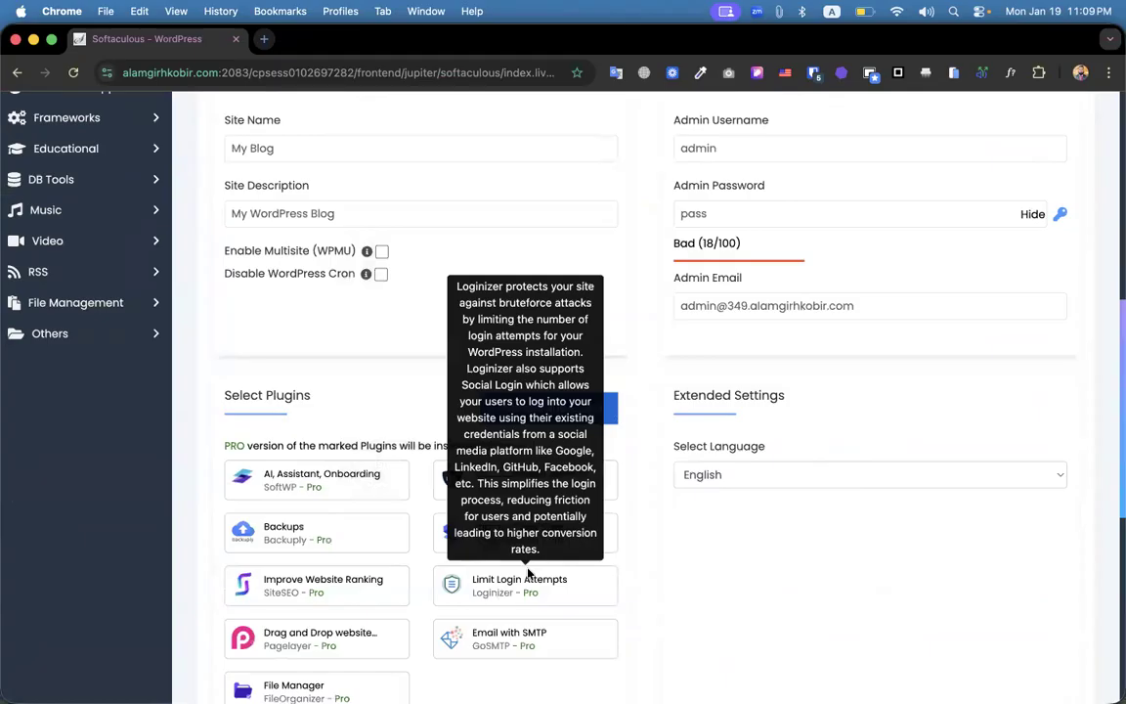
{"action": "scroll", "coordinate": [587, 440], "scroll_direction": "down", "scroll_amount": 8}
{"action": "left_click", "coordinate": [628, 350]}
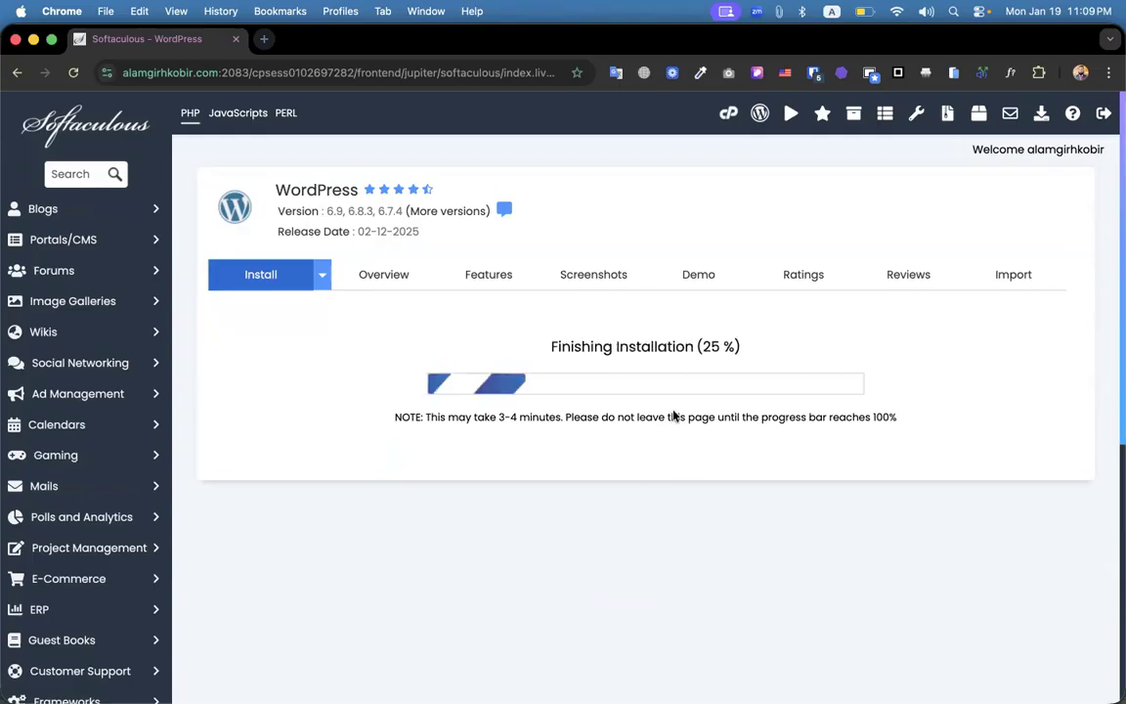
Copy the installation's Administrative URL and load it in the address bar.
{"action": "right_click", "coordinate": [502, 423]}
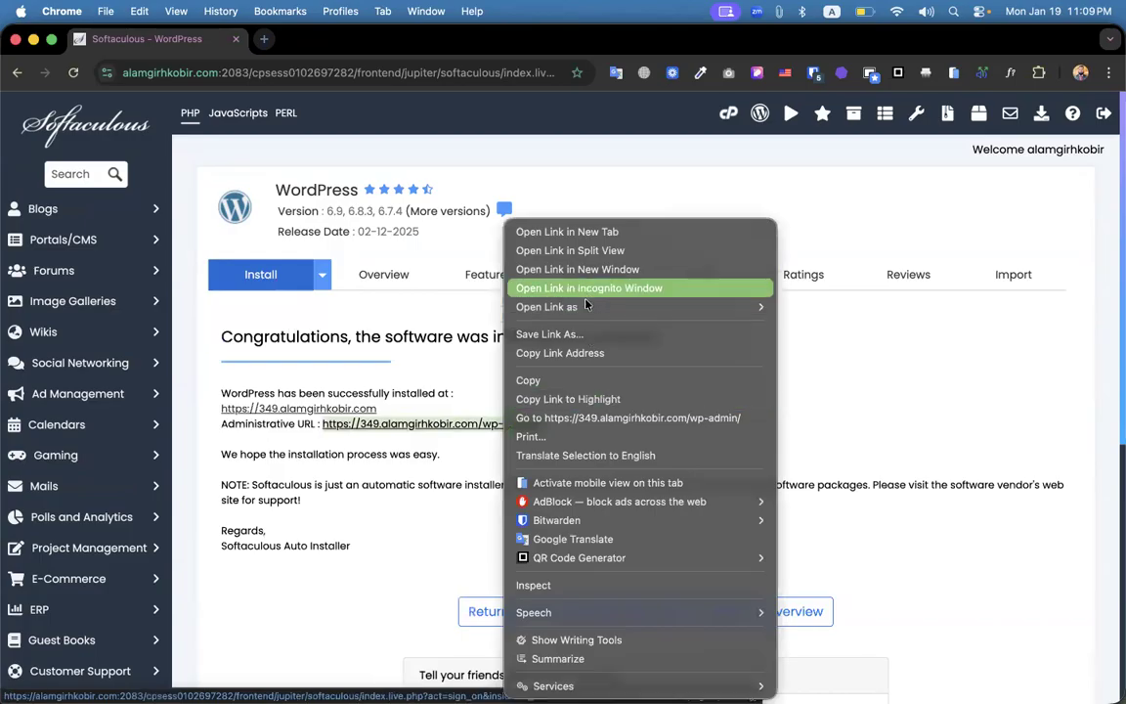
{"action": "left_click", "coordinate": [567, 353]}
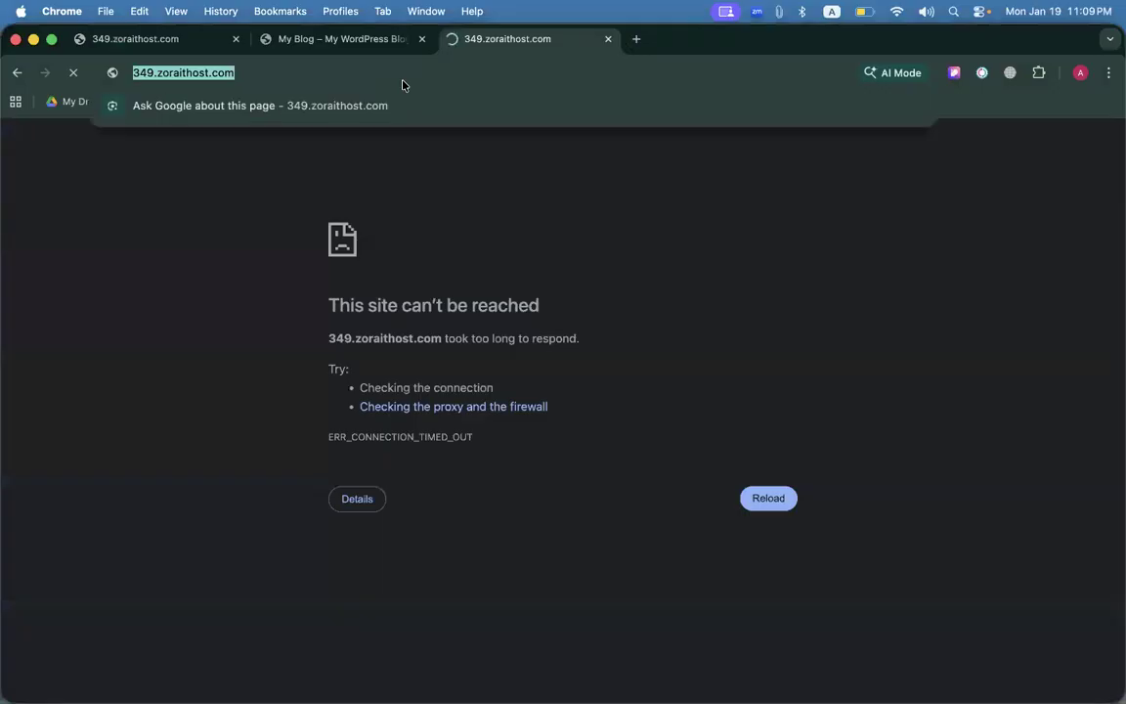
{"action": "key", "text": "super+v"}
{"action": "key", "text": "Return"}
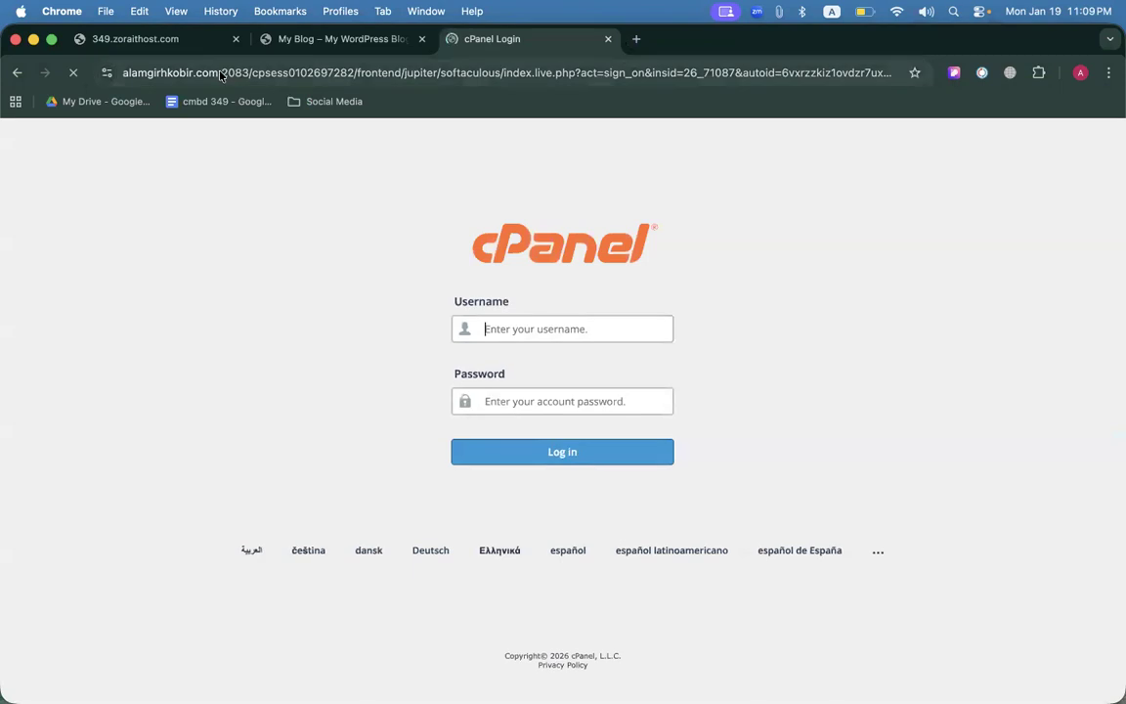
Change the URL path to /wp-admin to load the WordPress login page.
{"action": "left_click_drag", "start_coordinate": [223, 76], "coordinate": [1114, 400]}
{"action": "type", "text": "/wp-admin"}
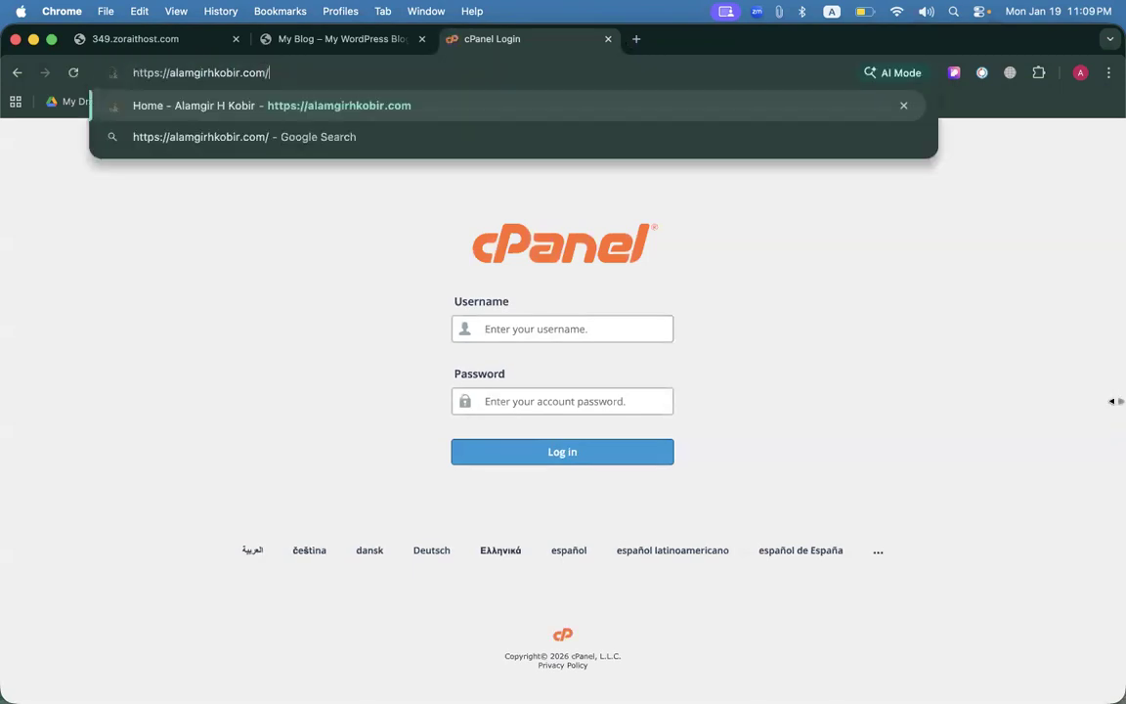
{"action": "key", "text": "Return"}
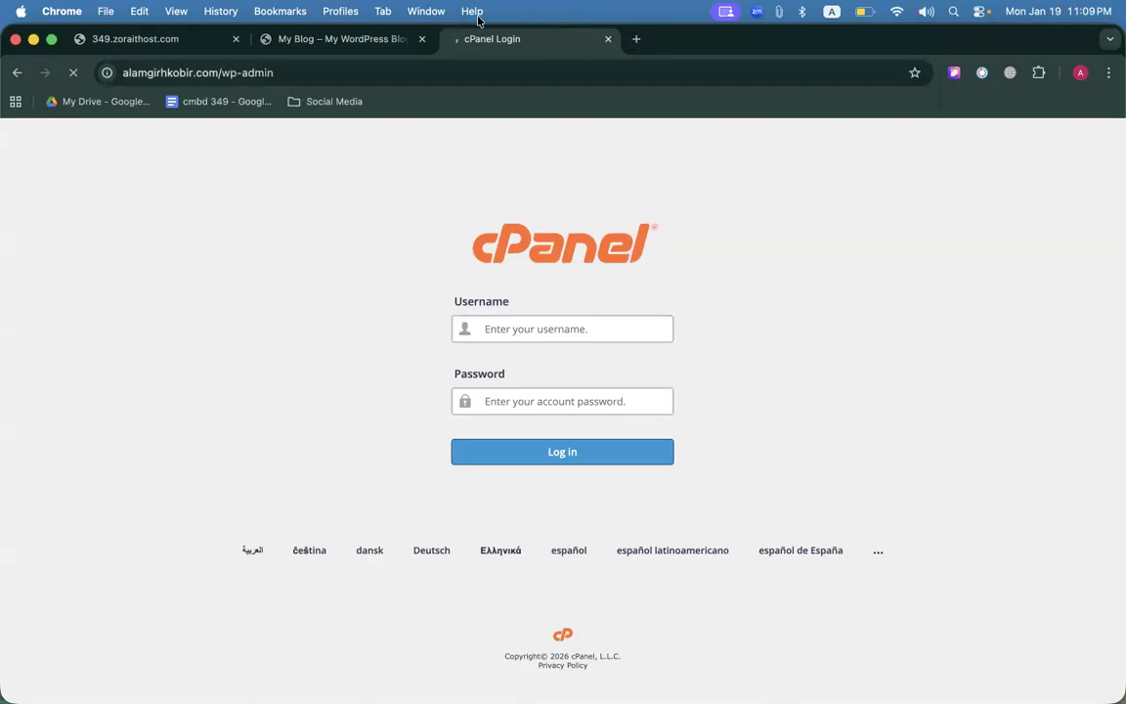
{"action": "left_click_drag", "start_coordinate": [520, 39], "coordinate": [141, 39]}
Enter the admin username and the account password, then submit the login.
{"action": "left_click", "coordinate": [512, 309]}
{"action": "type", "text": "admin"}
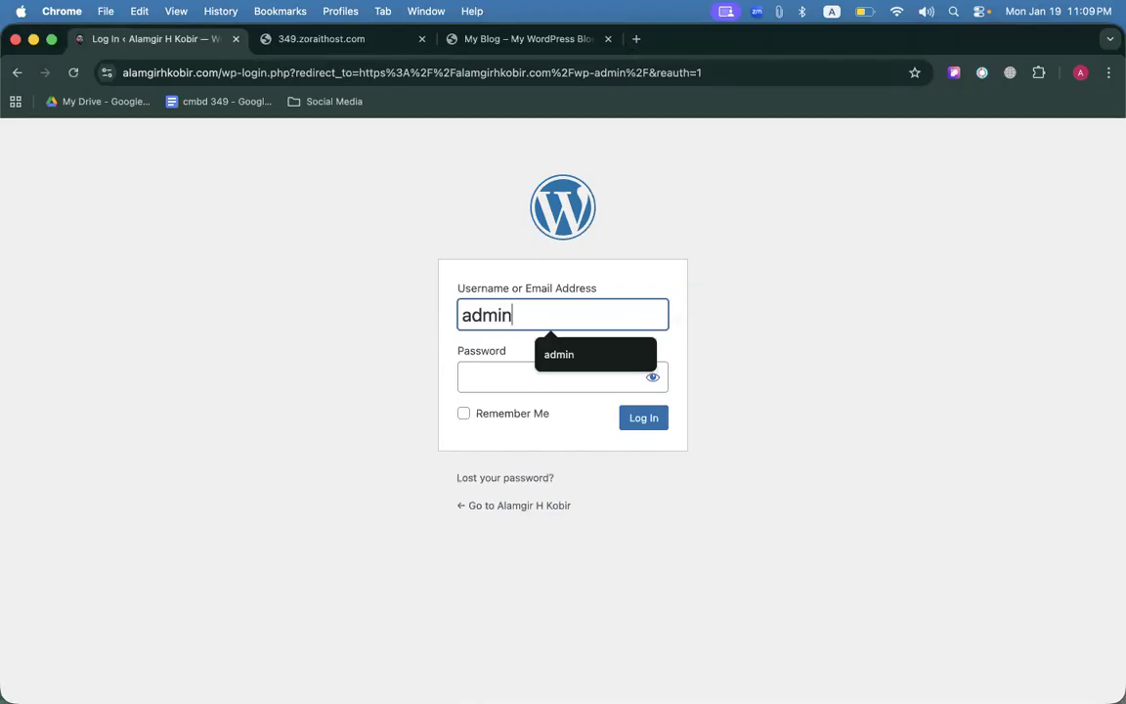
{"action": "key", "text": "Tab"}
{"action": "type", "text": "********"}
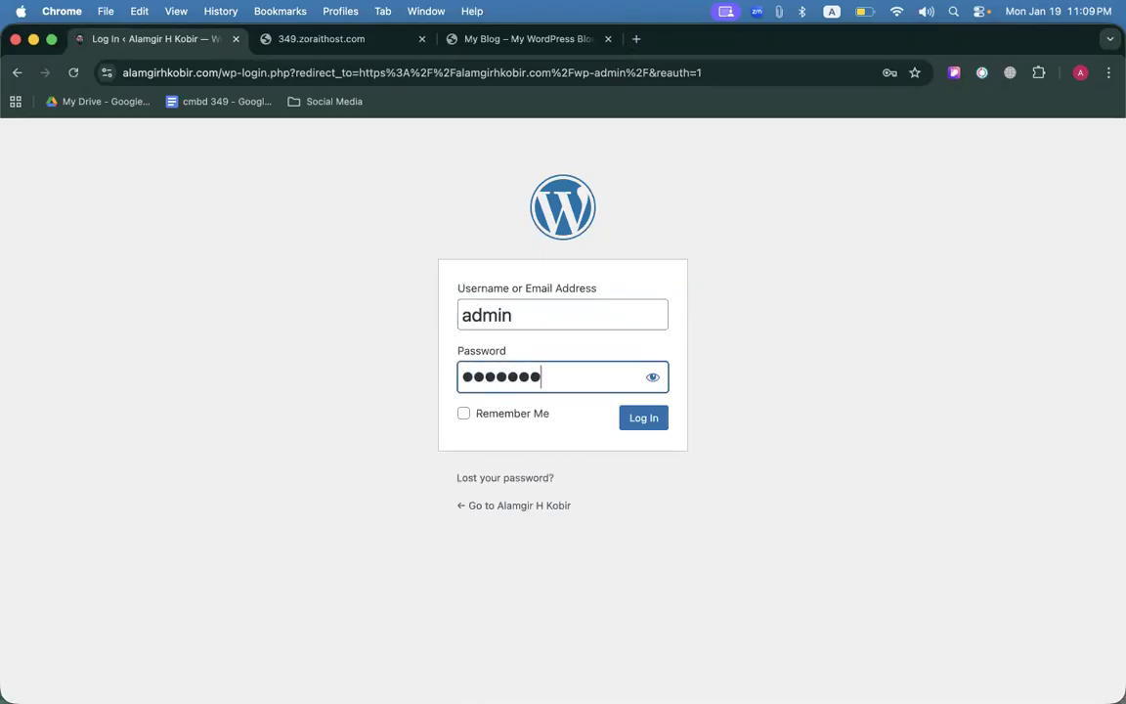
{"action": "key", "text": "Return"}
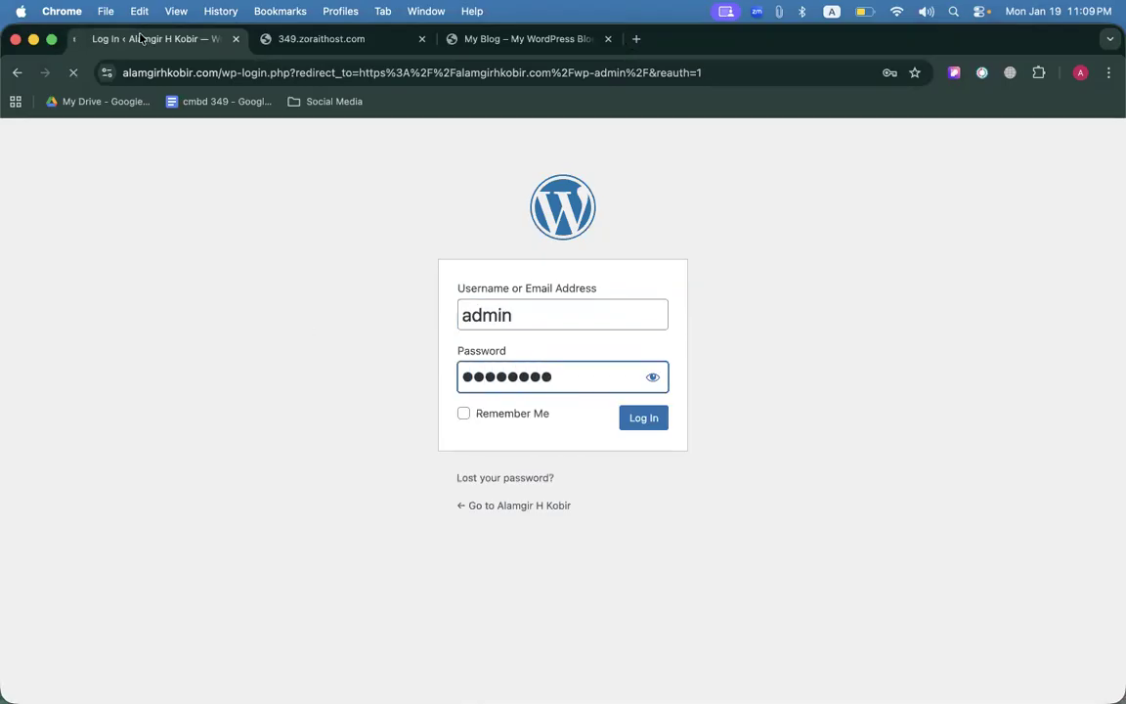
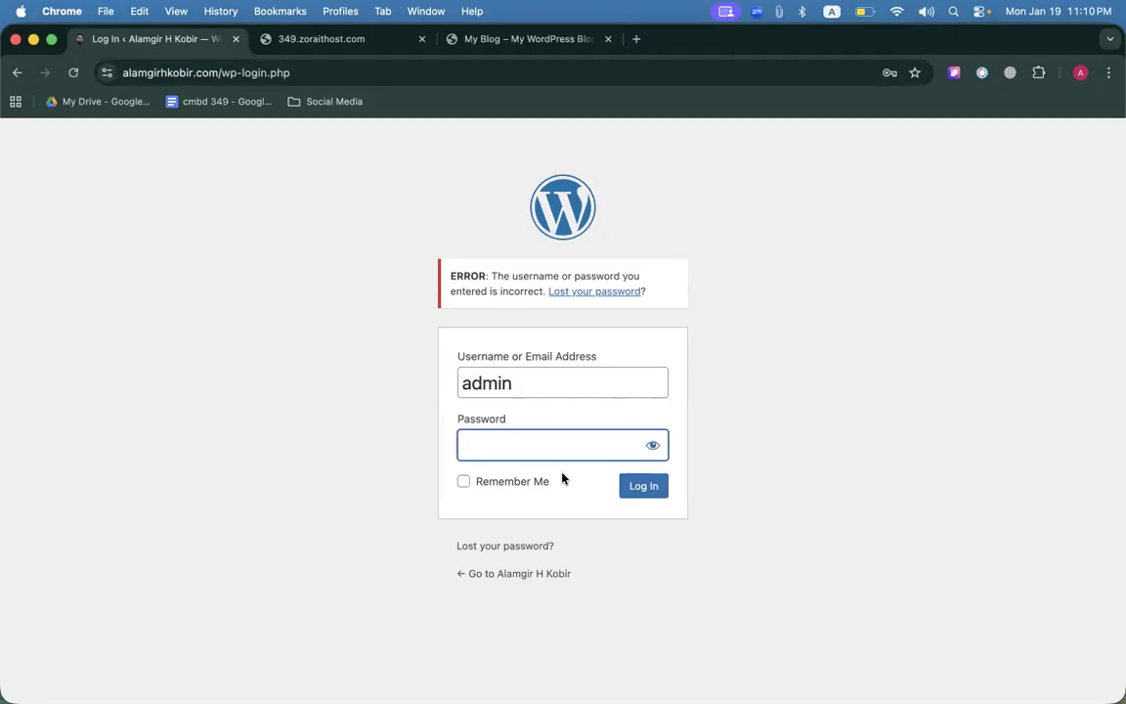
Retype the account password for the admin user in the login page's Password field.
{"action": "type", "text": "******"}
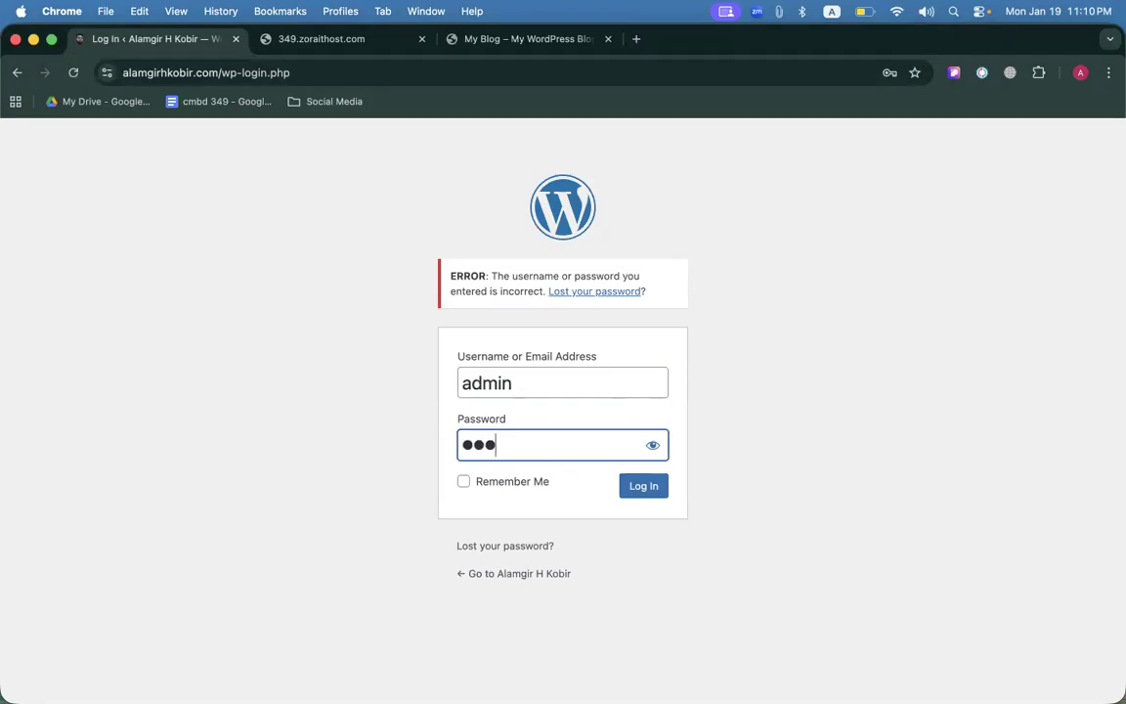
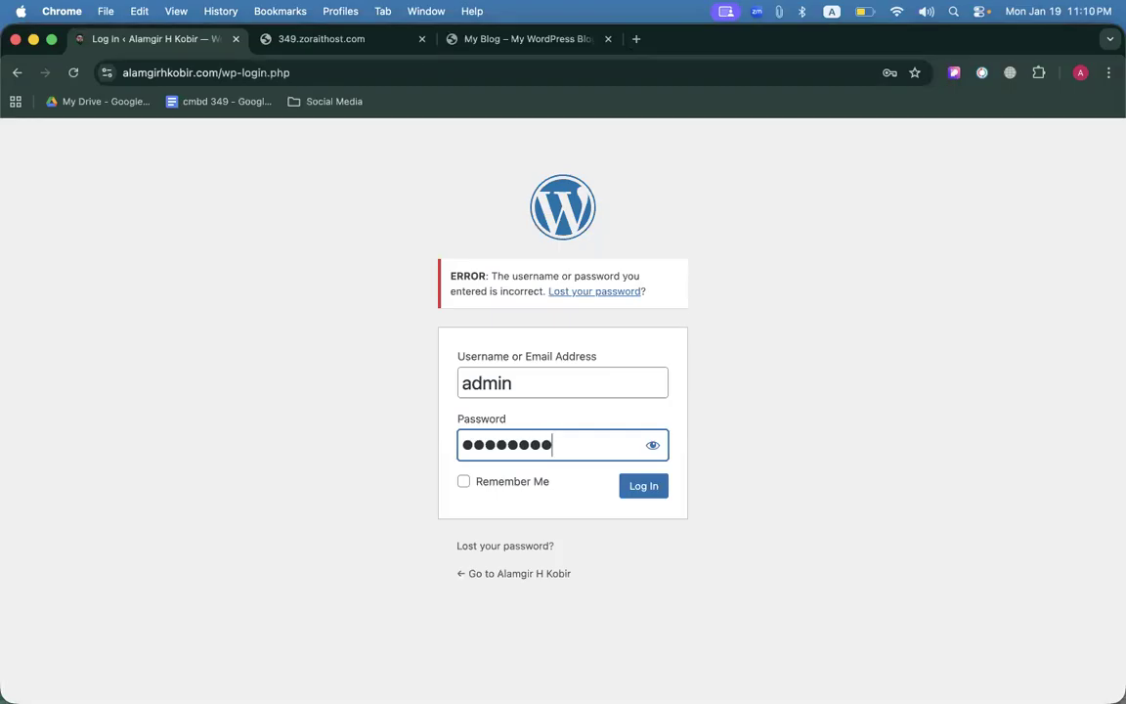
Submit the admin login with the retyped password; WordPress rejects it as incorrect again.
{"action": "left_click", "coordinate": [643, 486]}
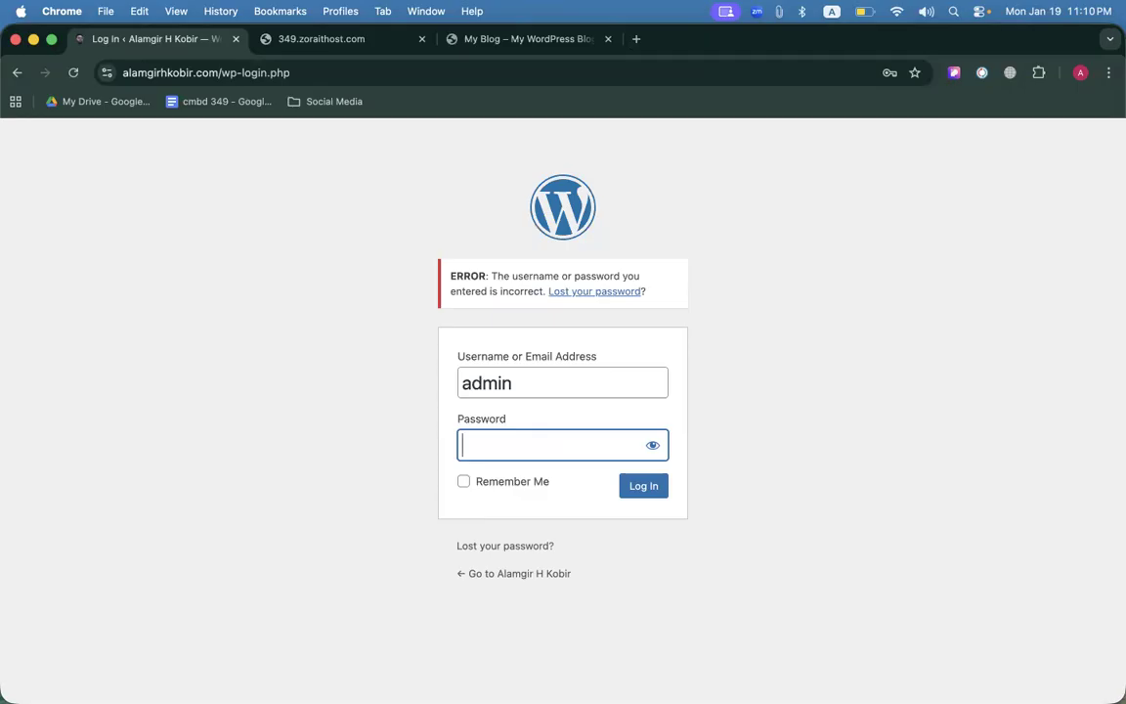
Return to the browser's cPanel home page and rearrange the virtual desktops.
{"action": "key", "text": "super+grave"}
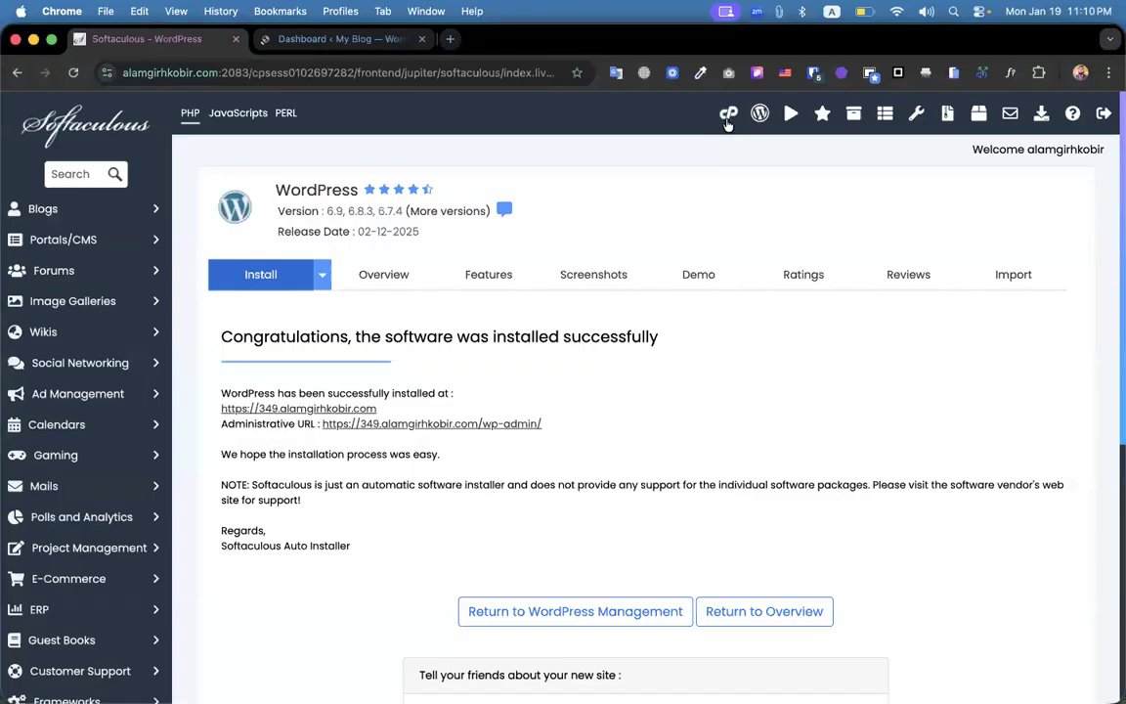
{"action": "left_click", "coordinate": [728, 115]}
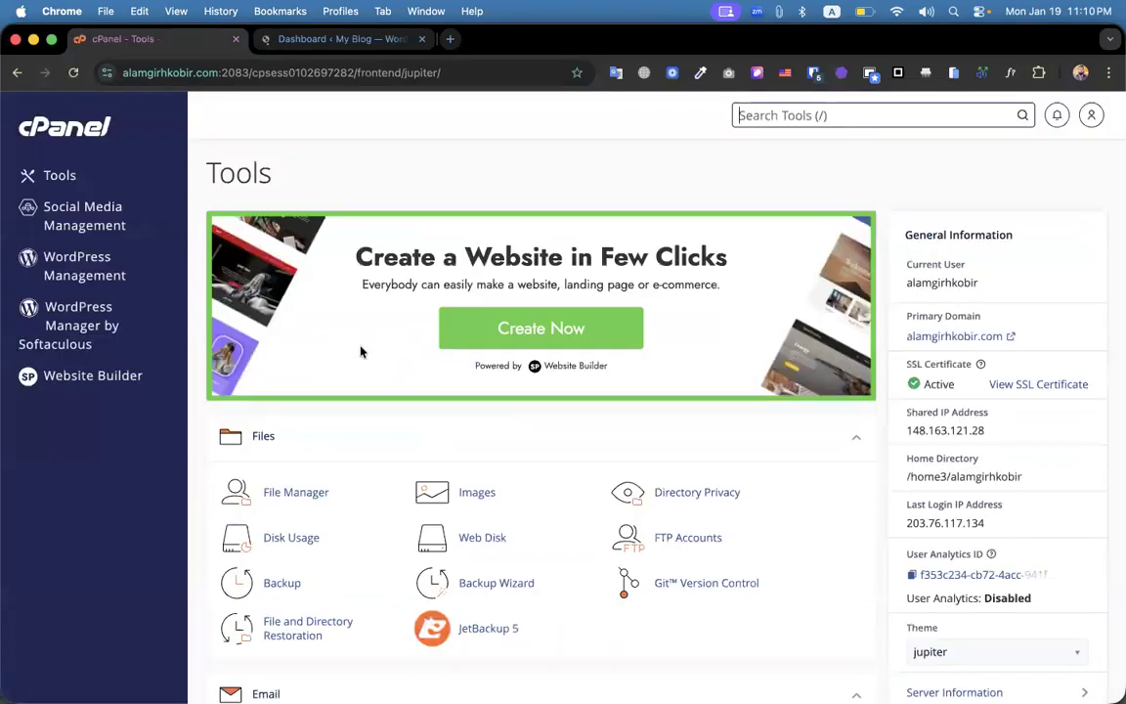
{"action": "scroll", "coordinate": [361, 352], "scroll_direction": "down", "scroll_amount": 15}
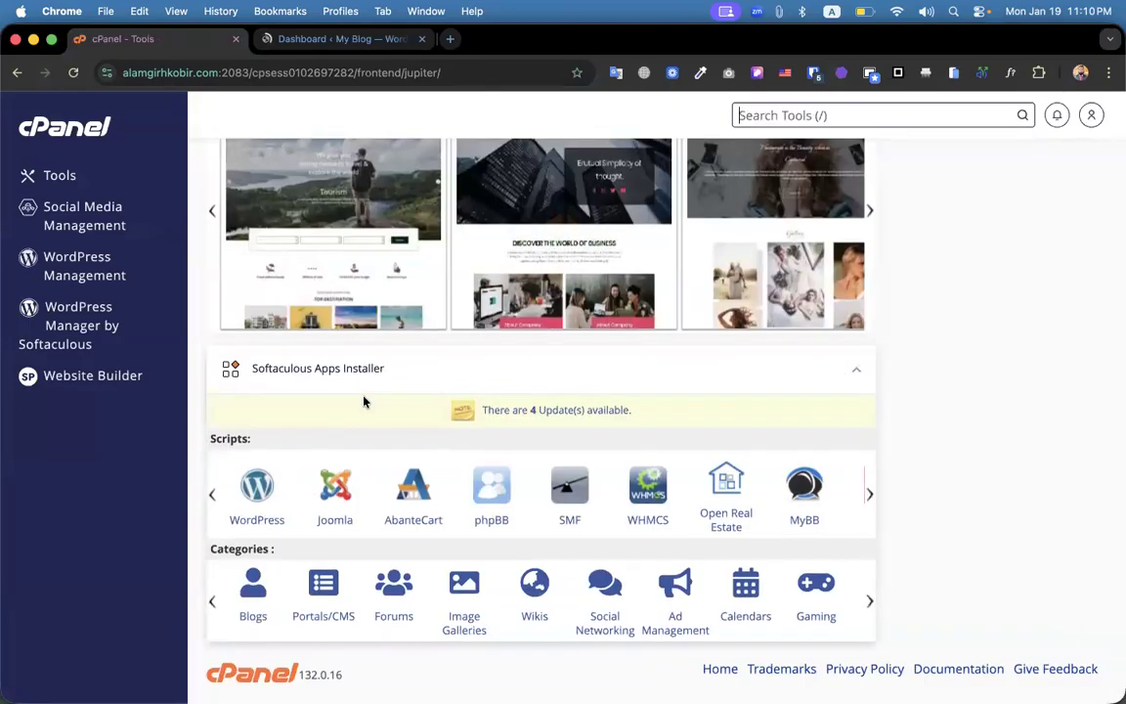
{"action": "key", "text": "ctrl+Up"}
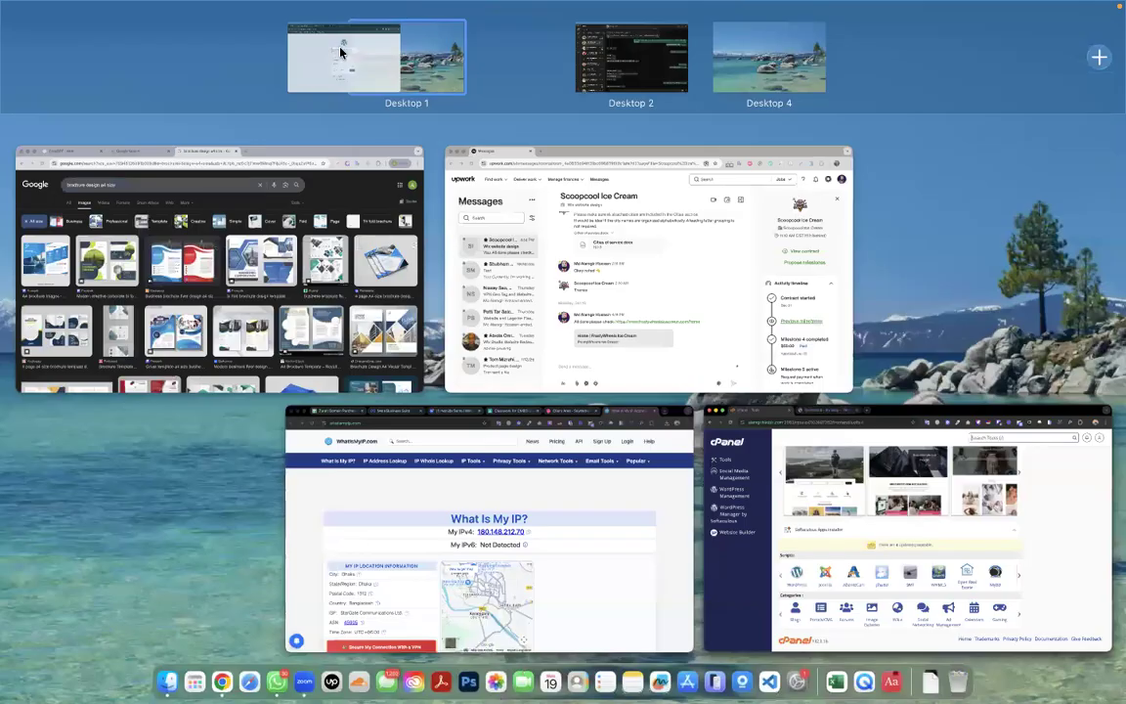
{"action": "left_click_drag", "start_coordinate": [442, 53], "coordinate": [528, 60]}
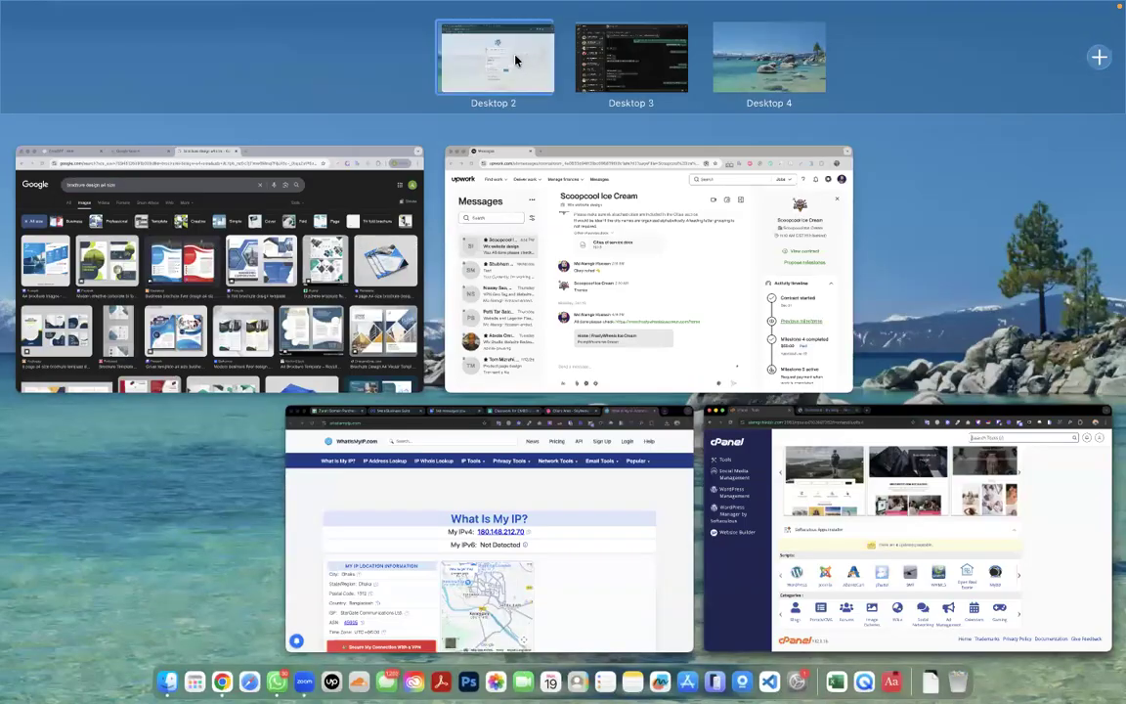
{"action": "key", "text": "ctrl+Up"}
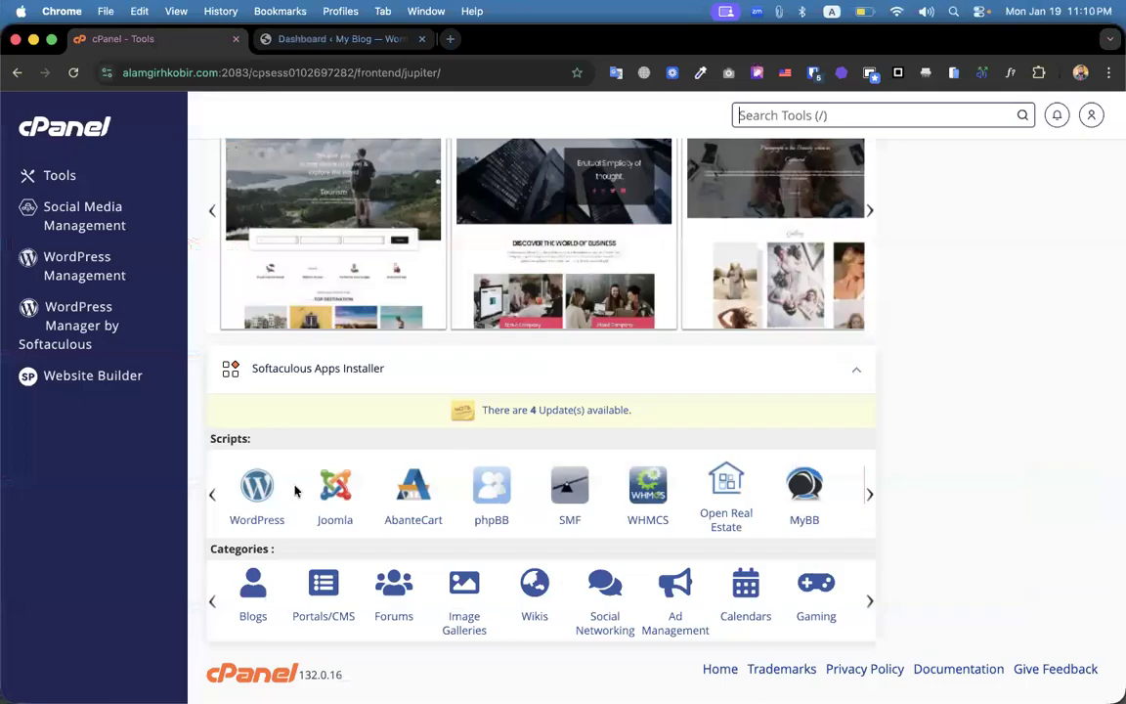
In Softaculous WordPress installations, log in as admin to 349.alamgirhkobir.com.
{"action": "left_click", "coordinate": [260, 490]}
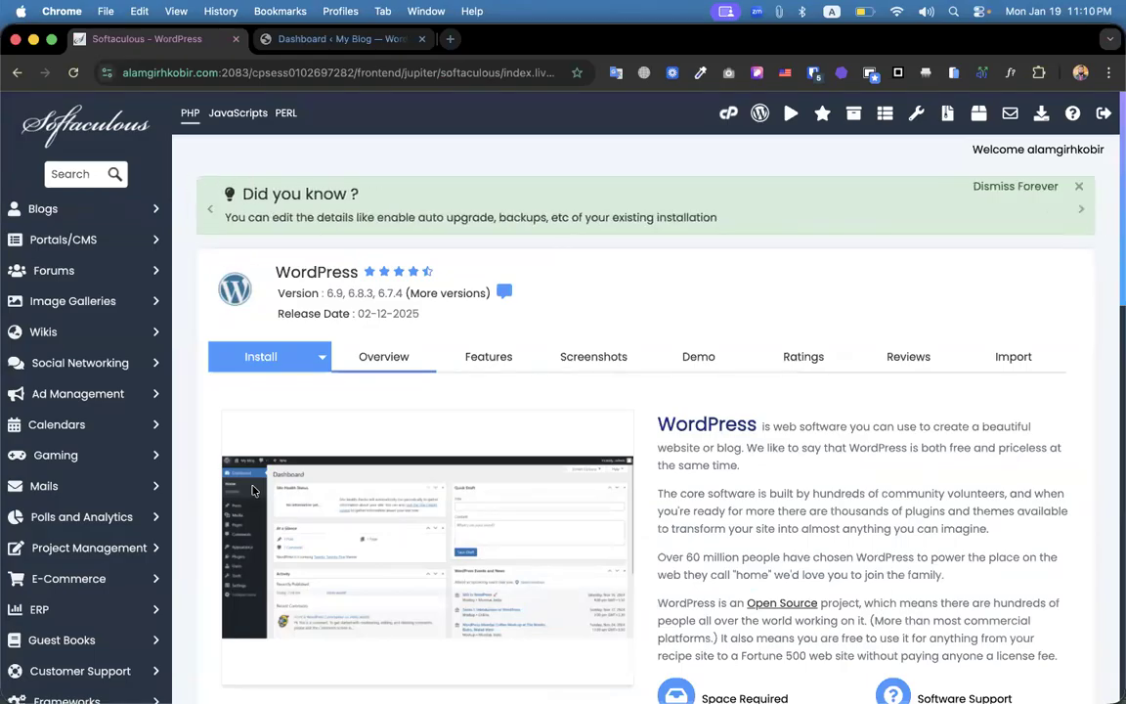
{"action": "scroll", "coordinate": [326, 547], "scroll_direction": "down", "scroll_amount": 6}
{"action": "scroll", "coordinate": [573, 409], "scroll_direction": "down", "scroll_amount": 5}
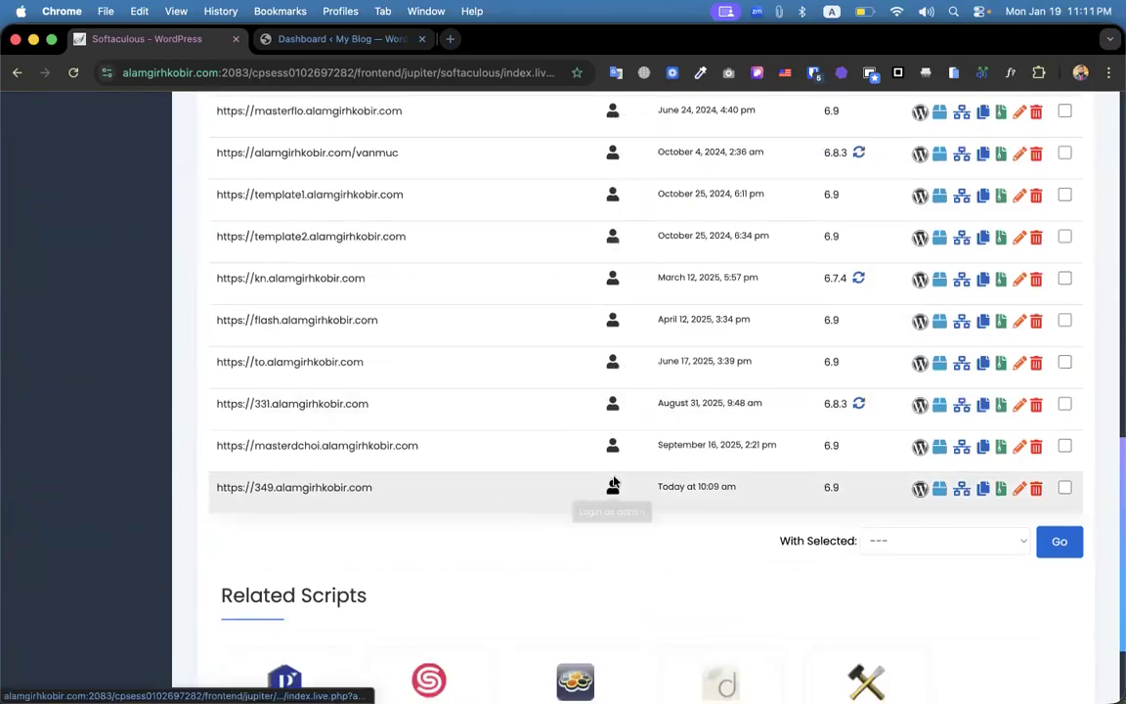
{"action": "left_click", "coordinate": [612, 488]}
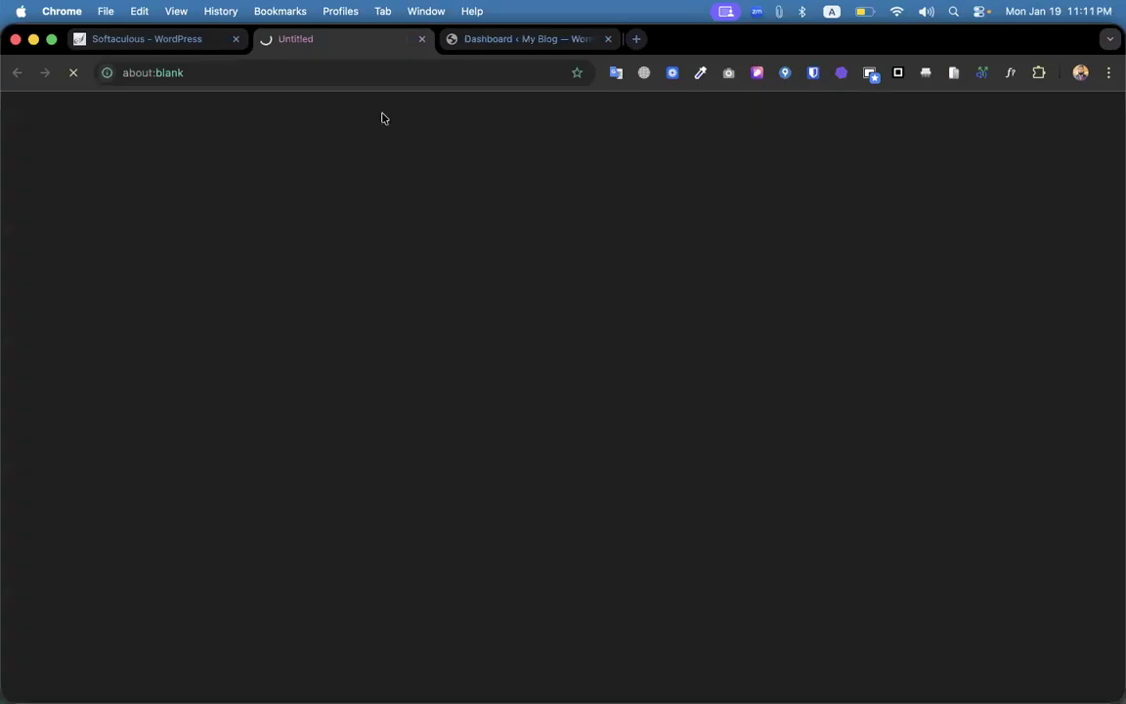
Close the old dashboard tab and open the admin user's profile from All Users.
{"action": "left_click", "coordinate": [609, 40]}
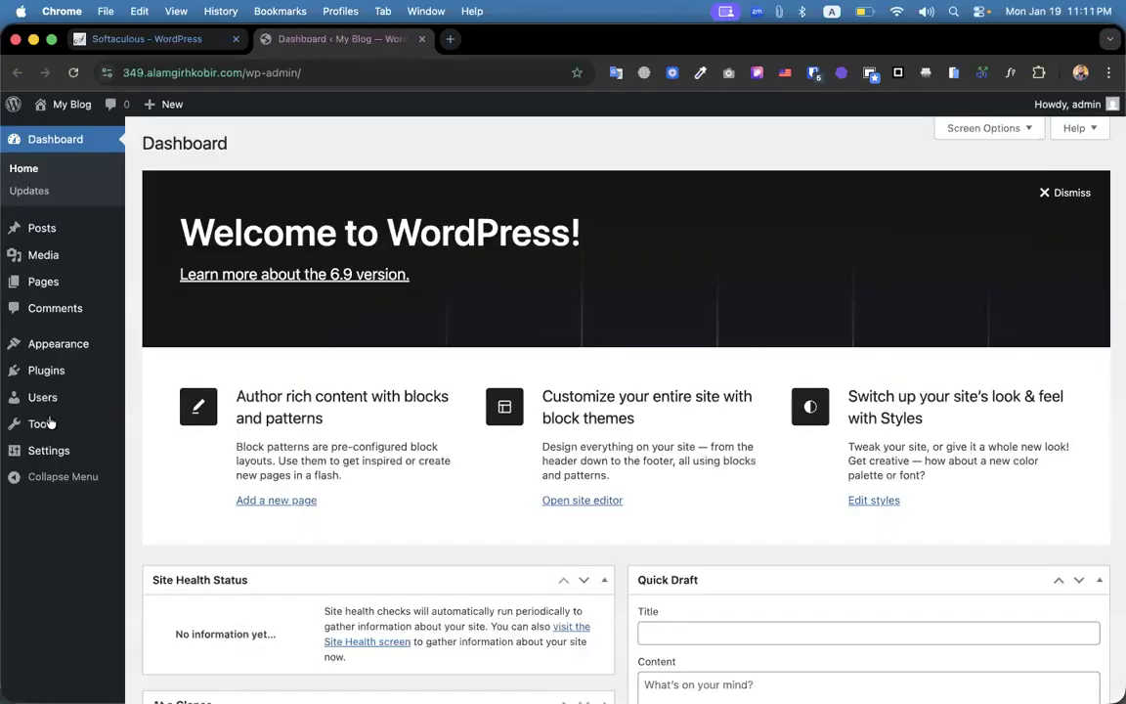
{"action": "left_click", "coordinate": [37, 396]}
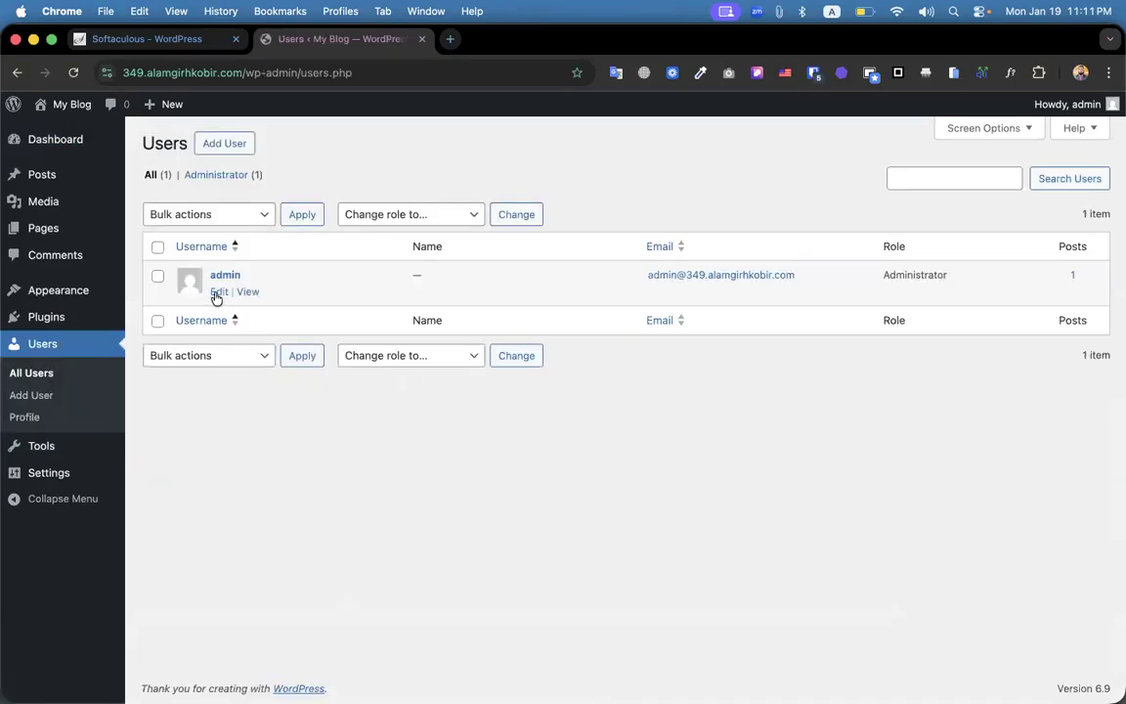
{"action": "left_click", "coordinate": [219, 291]}
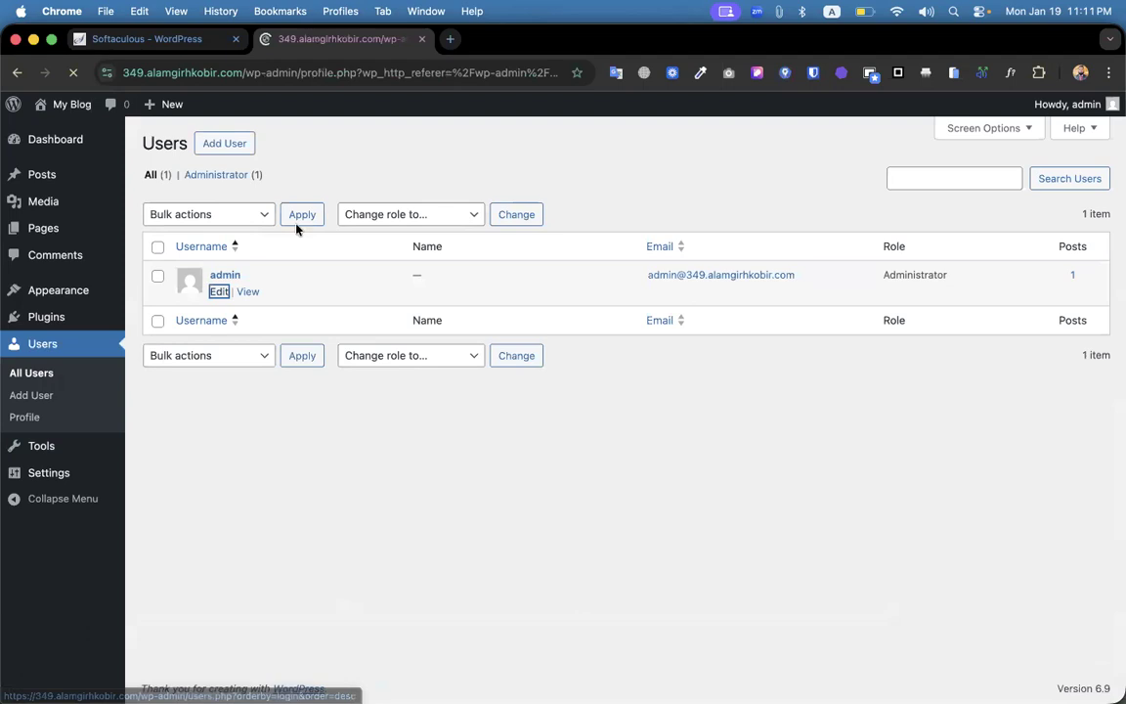
{"action": "scroll", "coordinate": [475, 391], "scroll_direction": "down", "scroll_amount": 15}
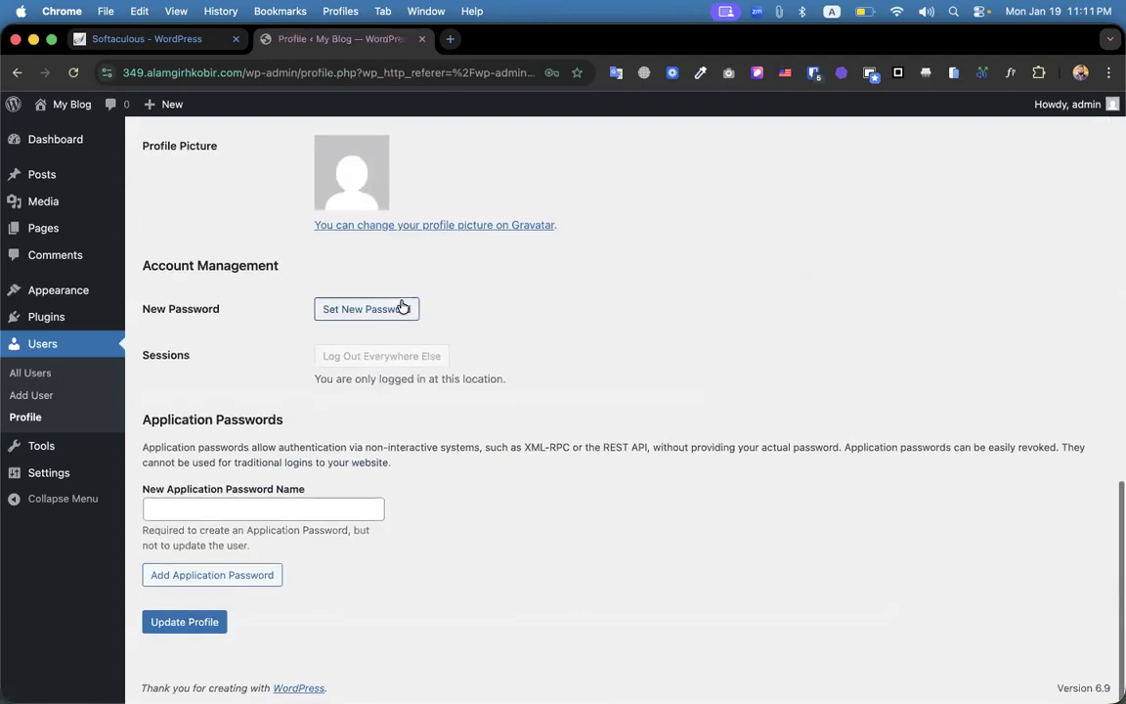
Set a new 8-character weak password for admin, confirm weak use, and update the profile.
{"action": "left_click", "coordinate": [401, 307]}
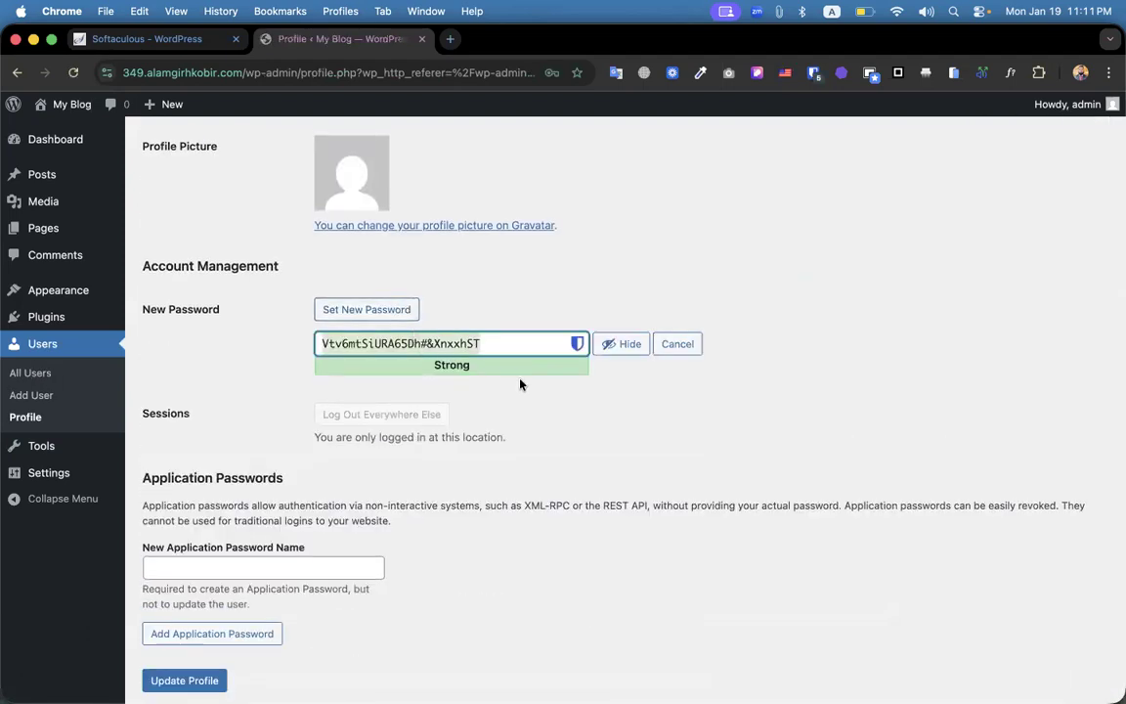
{"action": "left_click", "coordinate": [613, 345]}
{"action": "type", "text": "12"}
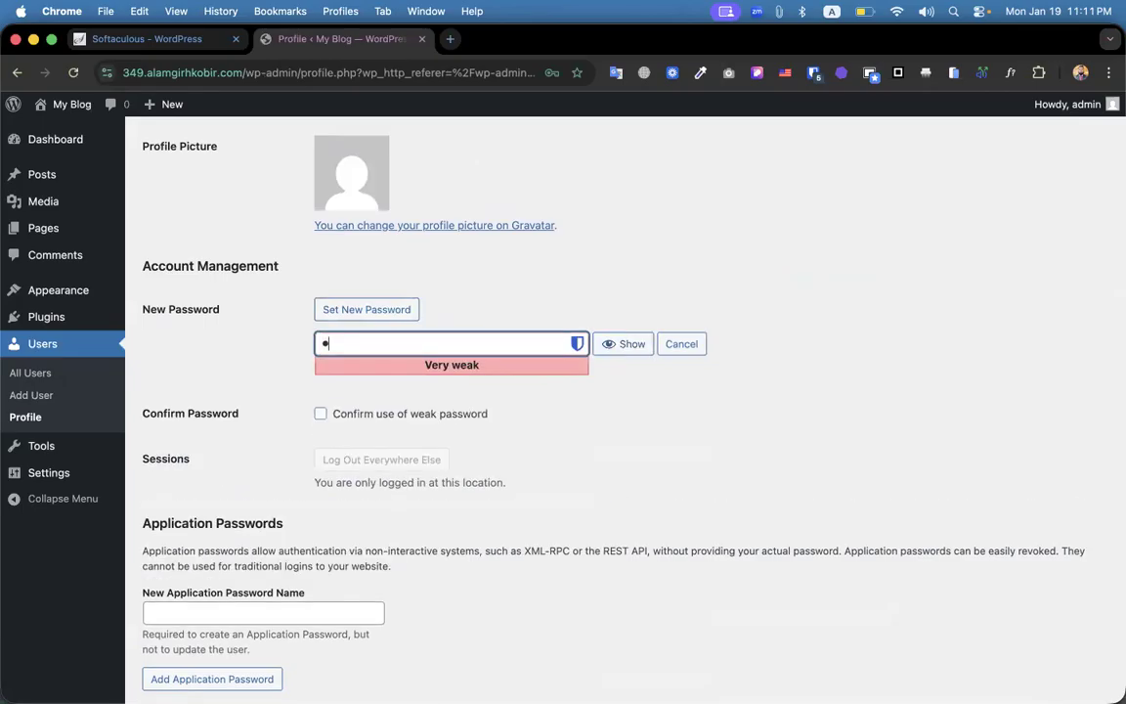
{"action": "type", "text": "345678"}
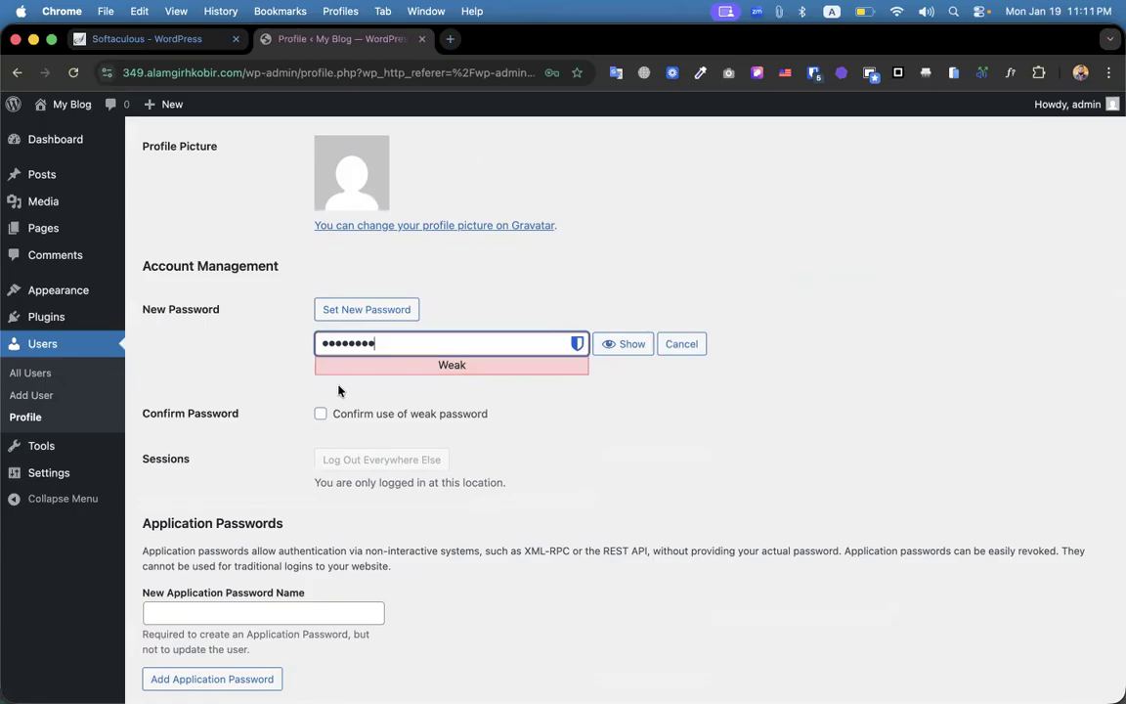
{"action": "left_click", "coordinate": [321, 416]}
{"action": "scroll", "coordinate": [321, 418], "scroll_direction": "down", "scroll_amount": 3}
{"action": "left_click", "coordinate": [187, 622]}
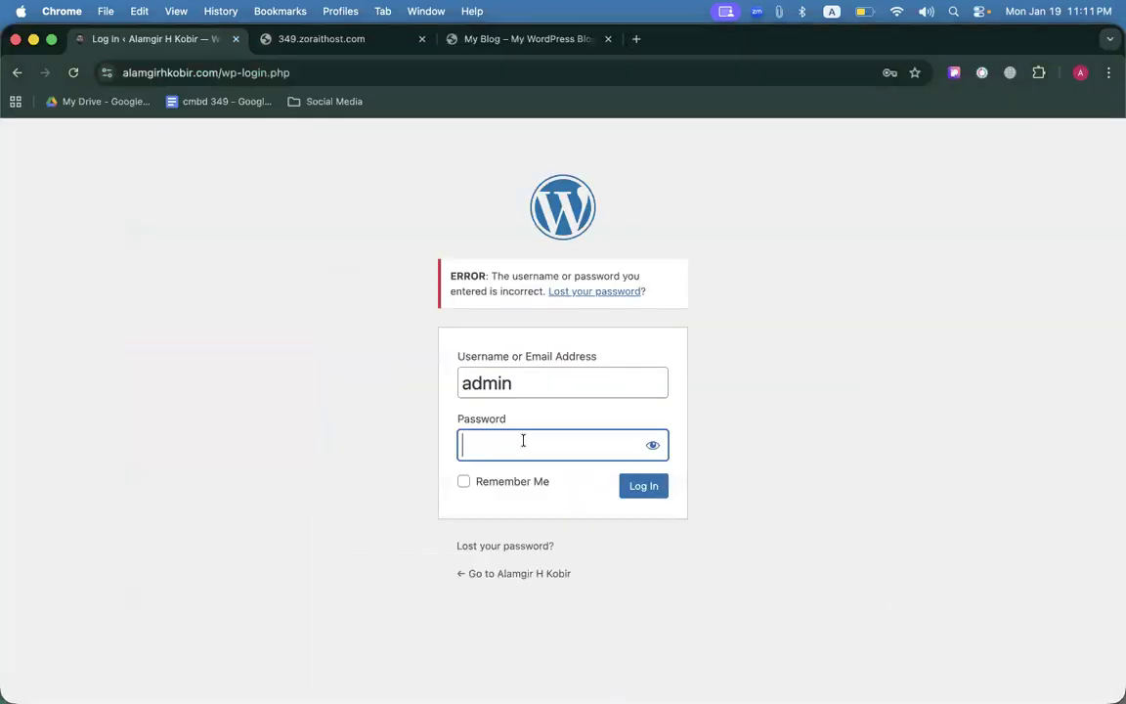
Log in as admin with the new password, then retype a password after the rejection.
{"action": "type", "text": "••••"}
{"action": "type", "text": "••••"}
{"action": "key", "text": "Return"}
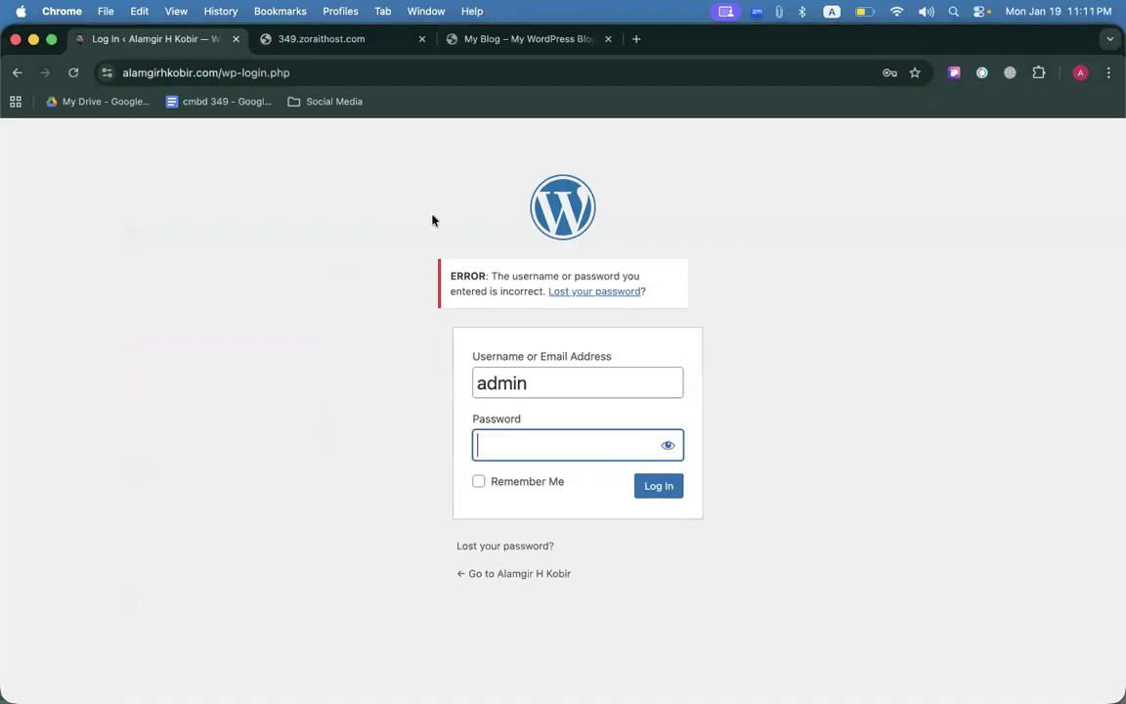
Load the 349 subdomain's wp-login.php, sign in as admin with the password, and close the hosting tab.
{"action": "type", "text": "••••"}
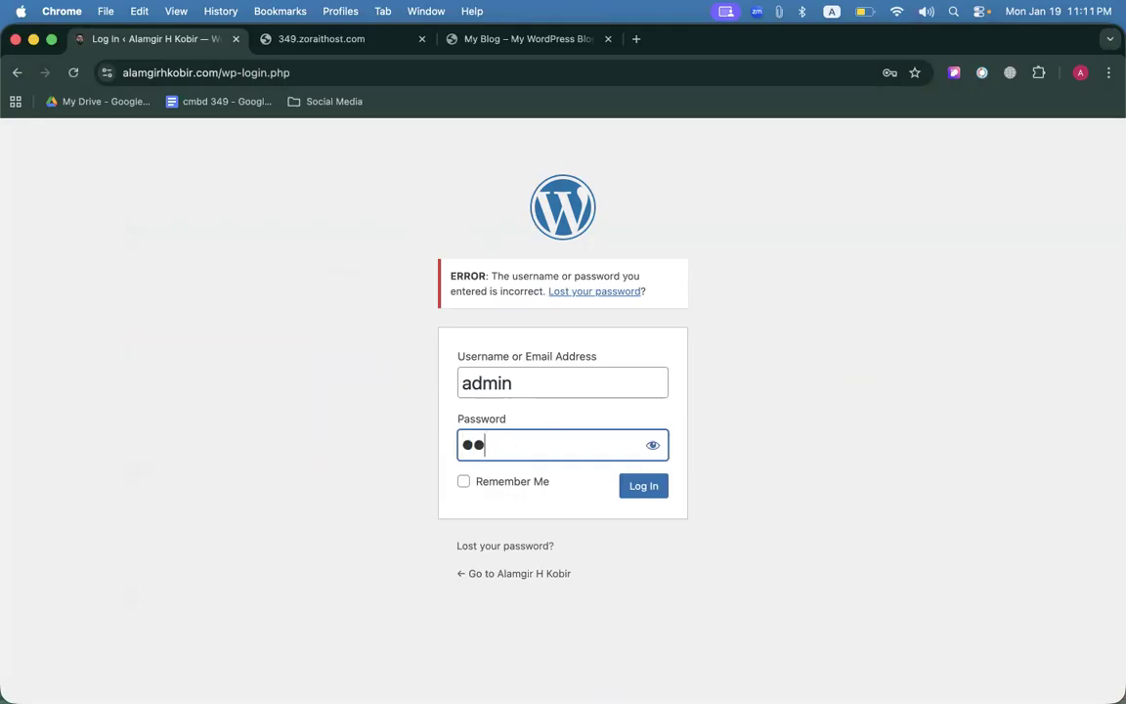
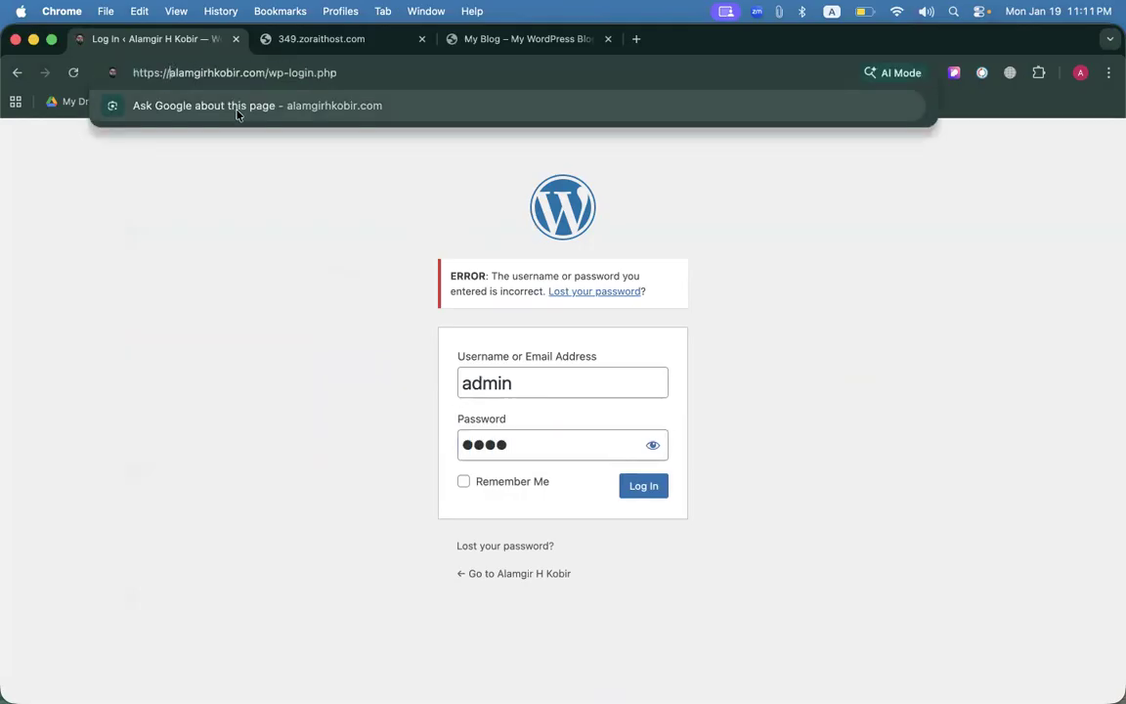
Log in as admin with the new password, then retype a password after the rejection.
Load the 349 subdomain's wp-login.php, sign in as admin with the password, and close the hosting tab.
{"action": "type", "text": "349."}
{"action": "key", "text": "Return"}
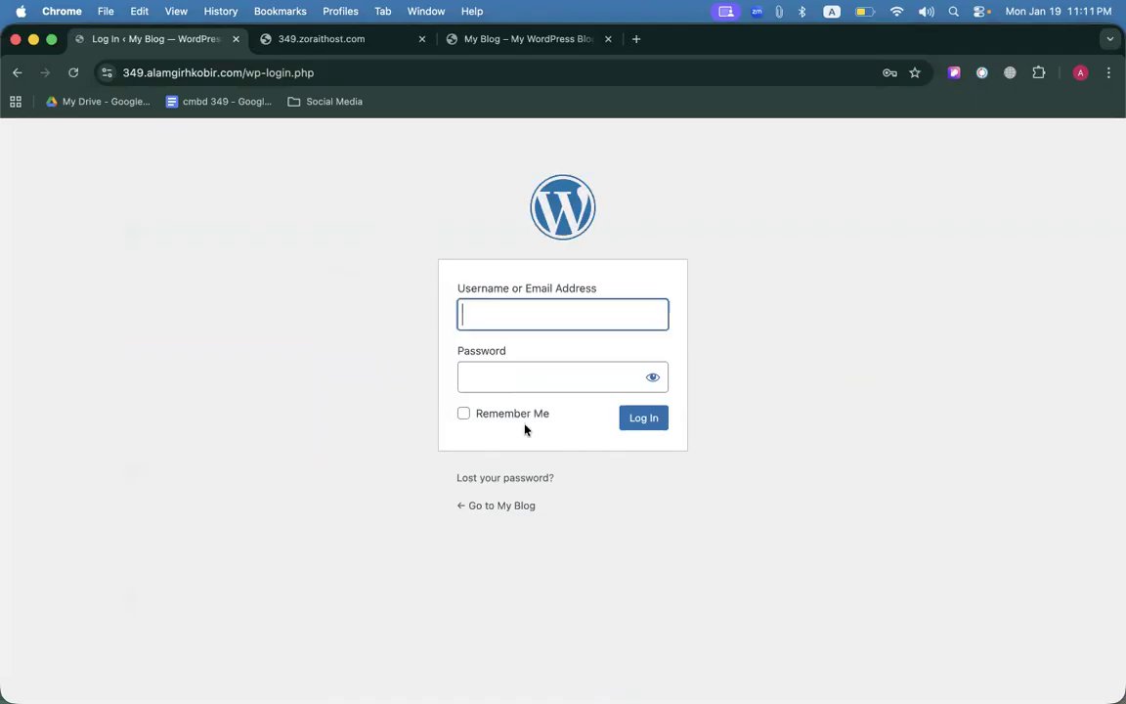
{"action": "type", "text": "admin"}
{"action": "key", "text": "Tab"}
{"action": "type", "text": "a*******"}
{"action": "key", "text": "Return"}
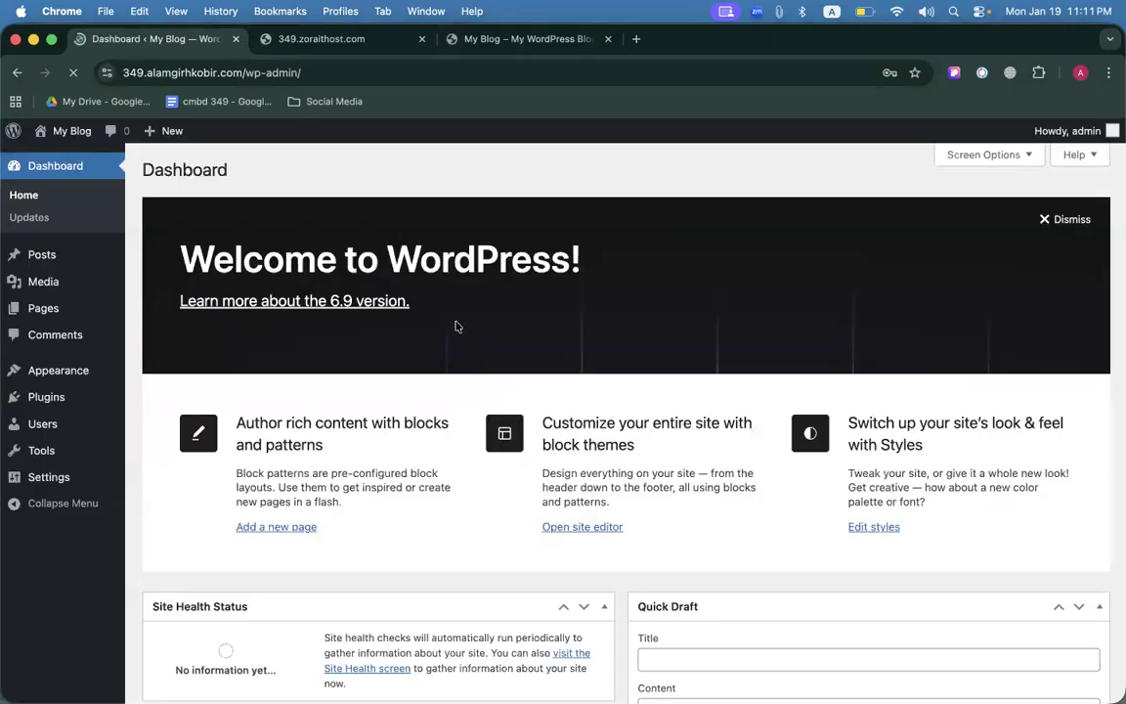
{"action": "left_click", "coordinate": [420, 40]}
Dismiss the save-password prompt, search Add Plugins for 'Elementor', and install Elementor Website Builder.
{"action": "left_click", "coordinate": [908, 111]}
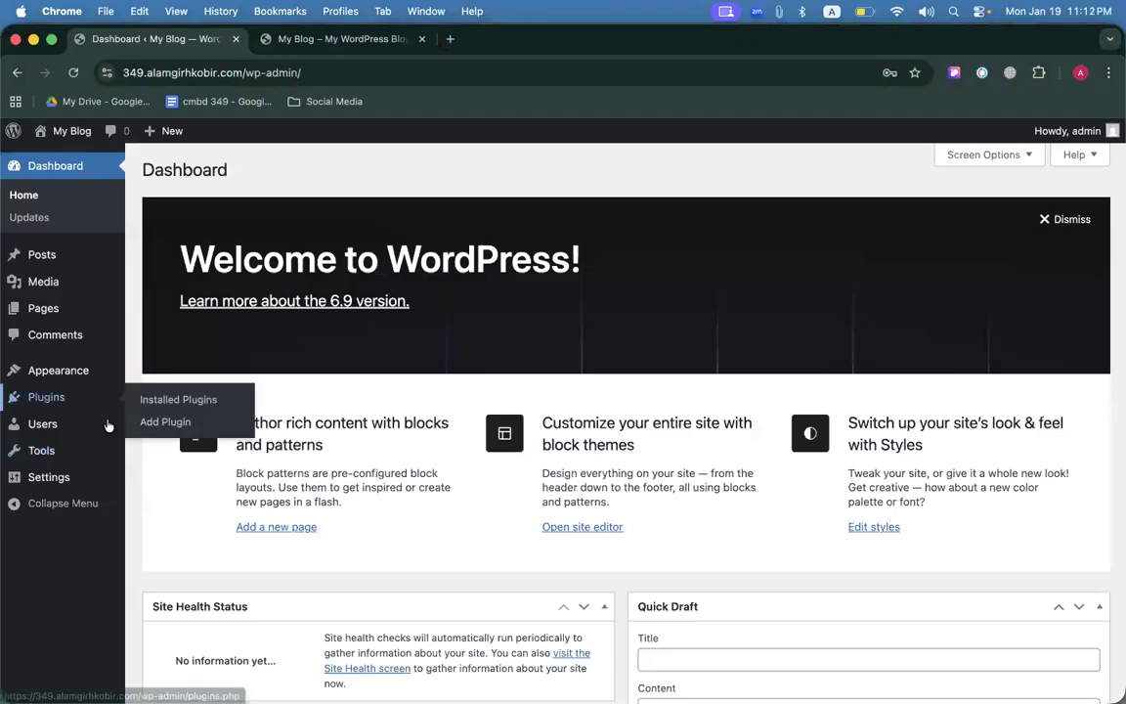
{"action": "left_click", "coordinate": [162, 421]}
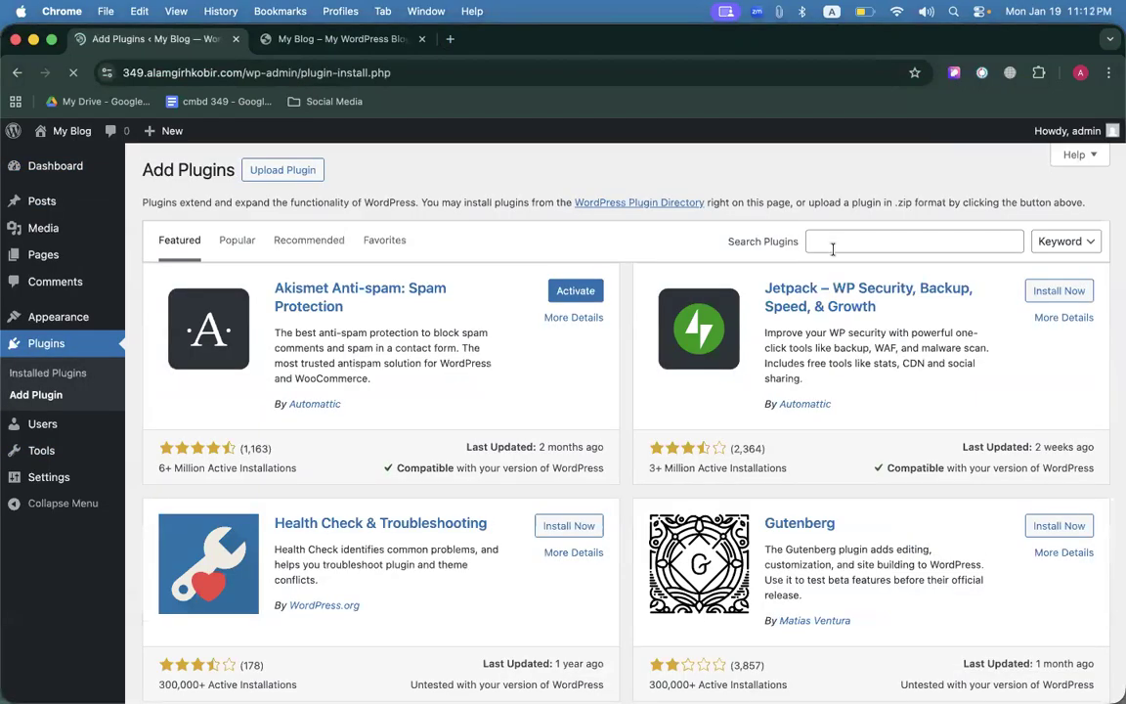
{"action": "left_click", "coordinate": [832, 242]}
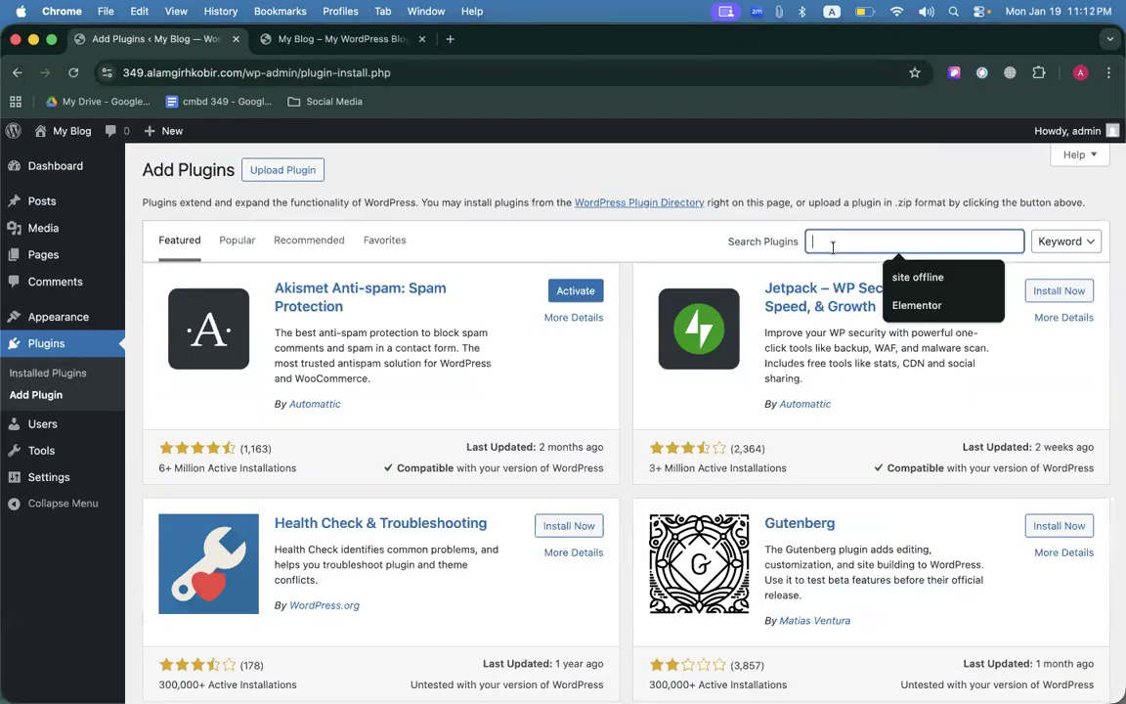
{"action": "left_click", "coordinate": [916, 305]}
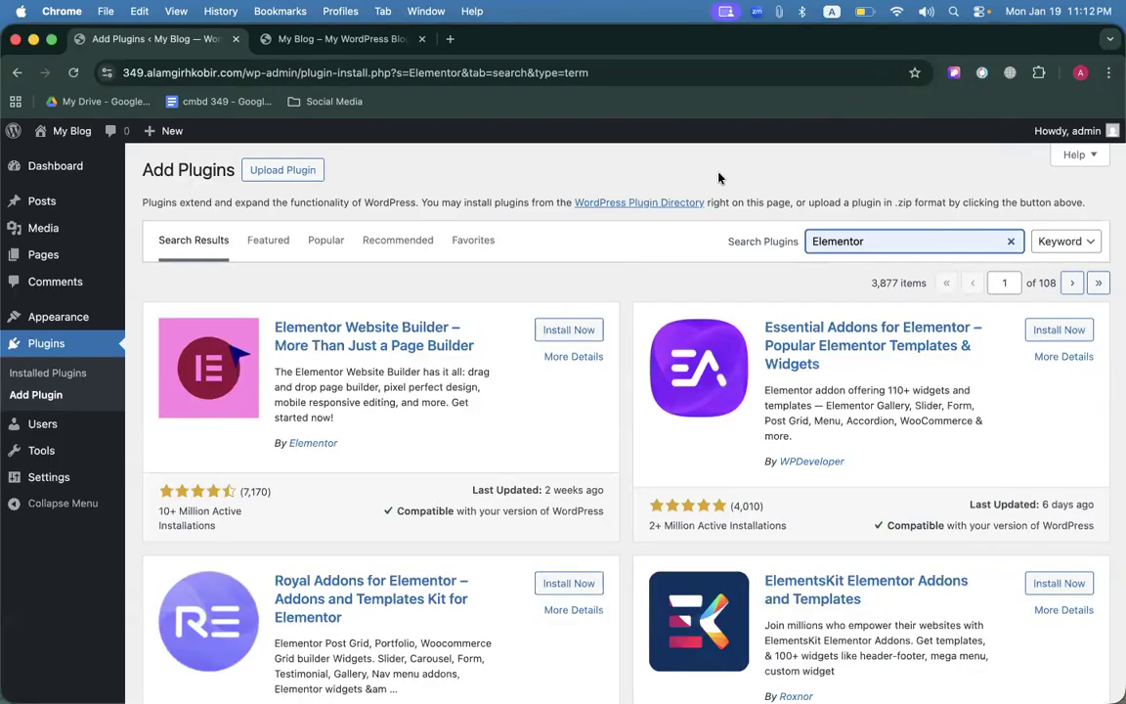
{"action": "left_click", "coordinate": [569, 330]}
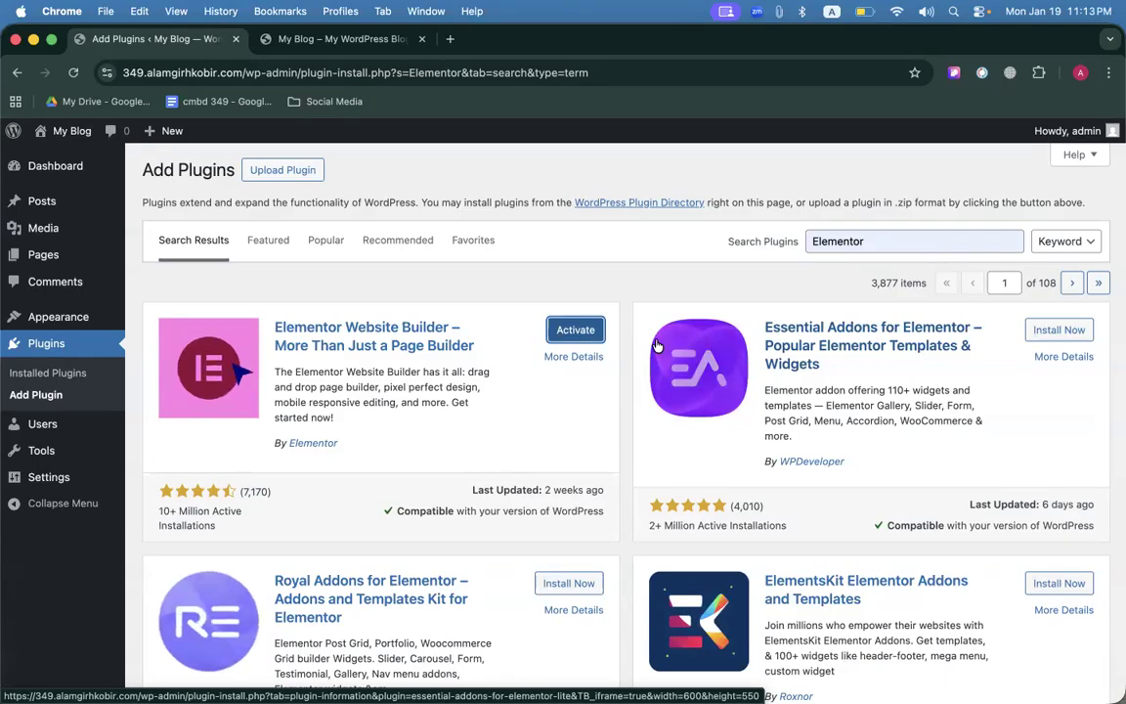
Activate Elementor, close its getting-started screen, and return to Plugins > Add Plugin.
{"action": "left_click", "coordinate": [584, 331]}
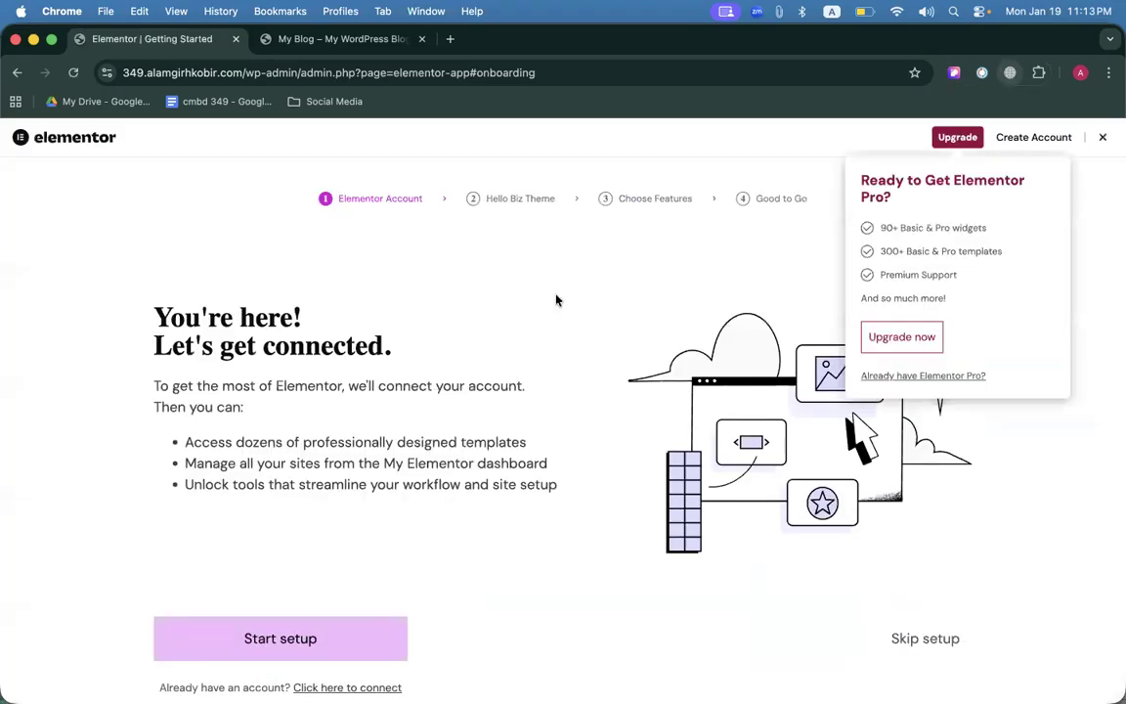
{"action": "left_click", "coordinate": [1103, 137]}
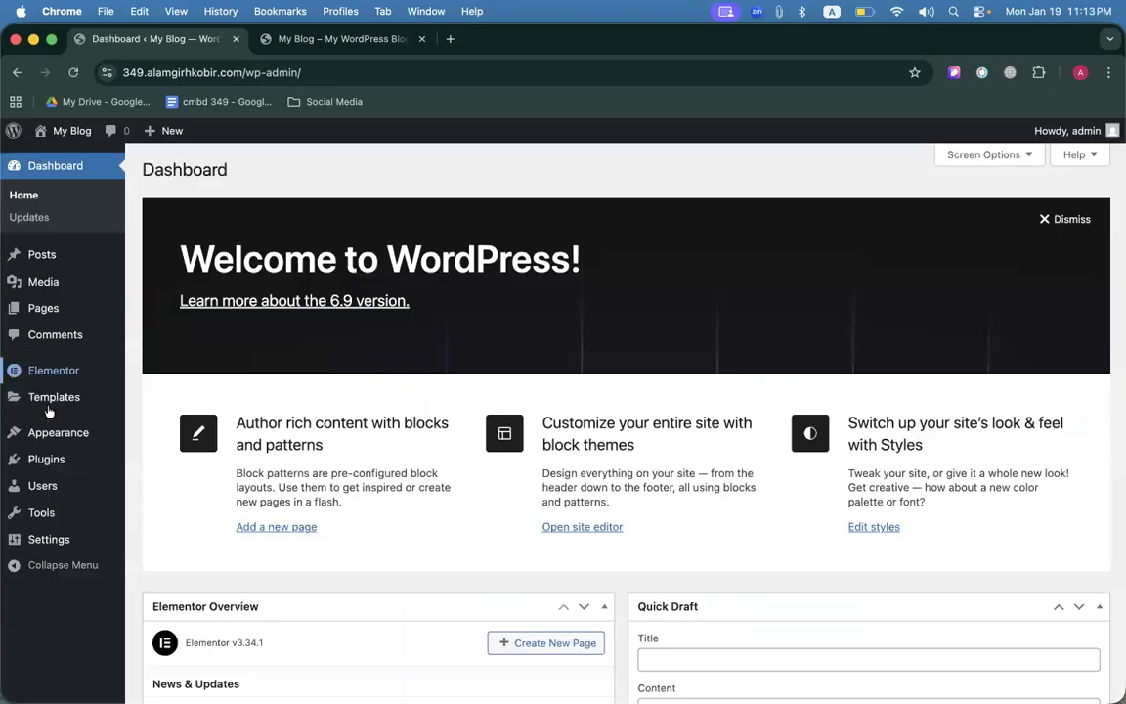
{"action": "mouse_move", "coordinate": [46, 459]}
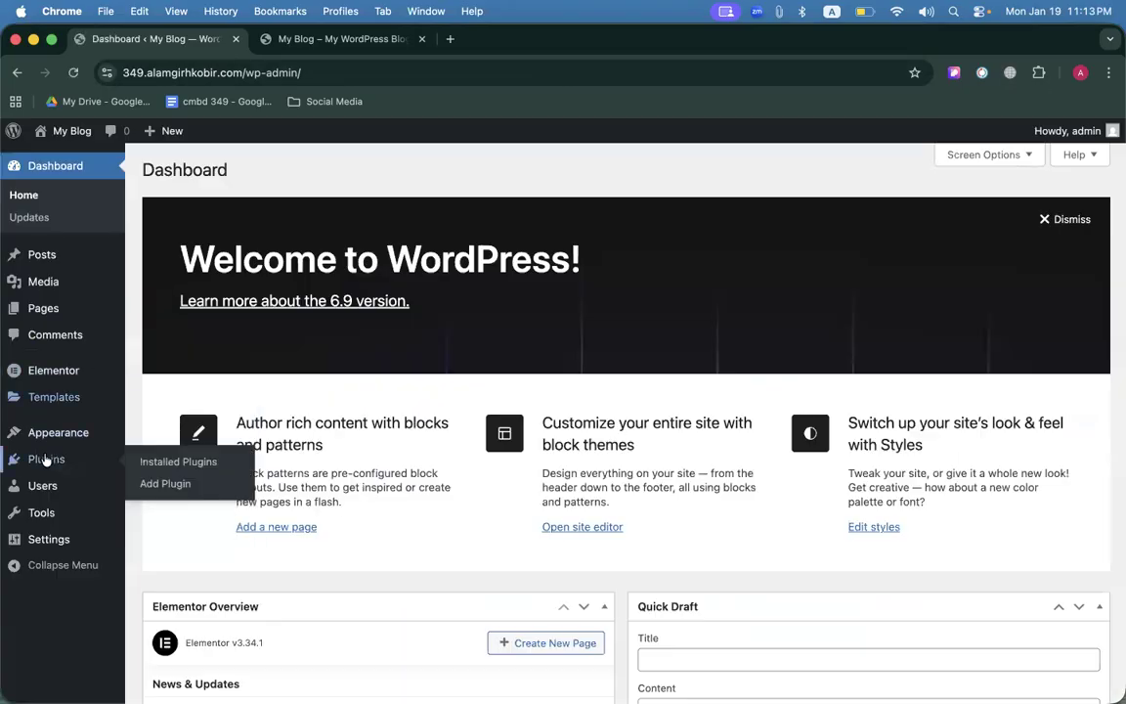
{"action": "left_click", "coordinate": [156, 483]}
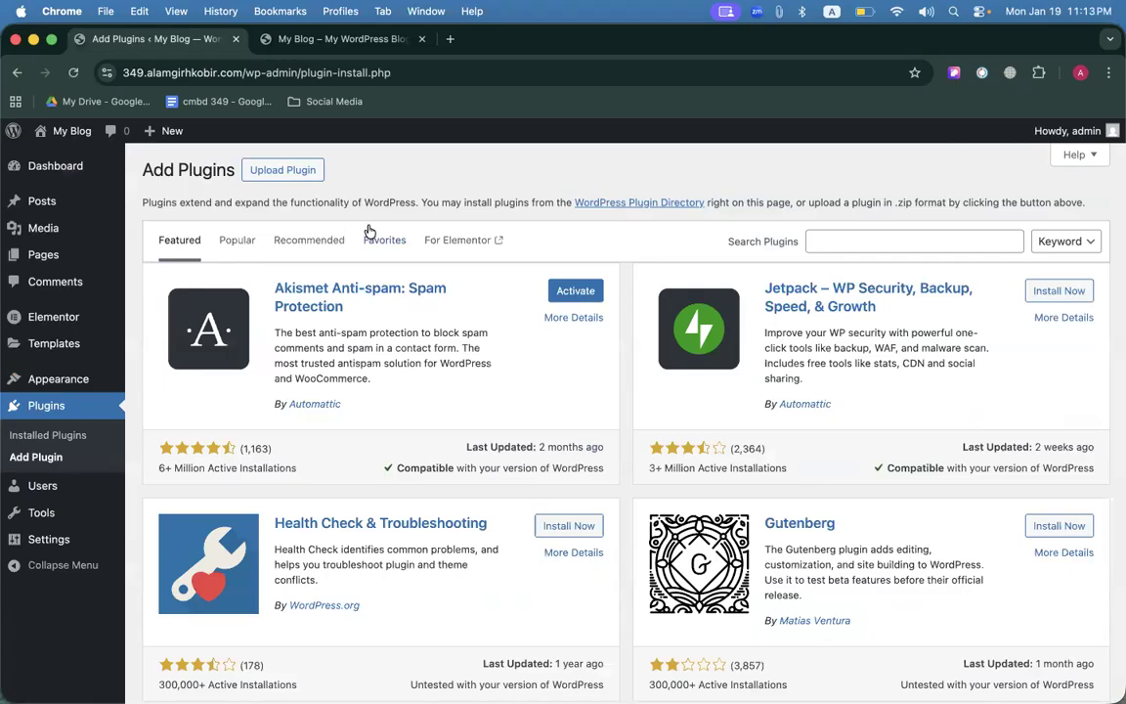
Upload elementor-pro-3_23_1 (1).zip from the Downloads folder and install it.
{"action": "left_click", "coordinate": [292, 172]}
{"action": "left_click", "coordinate": [504, 311]}
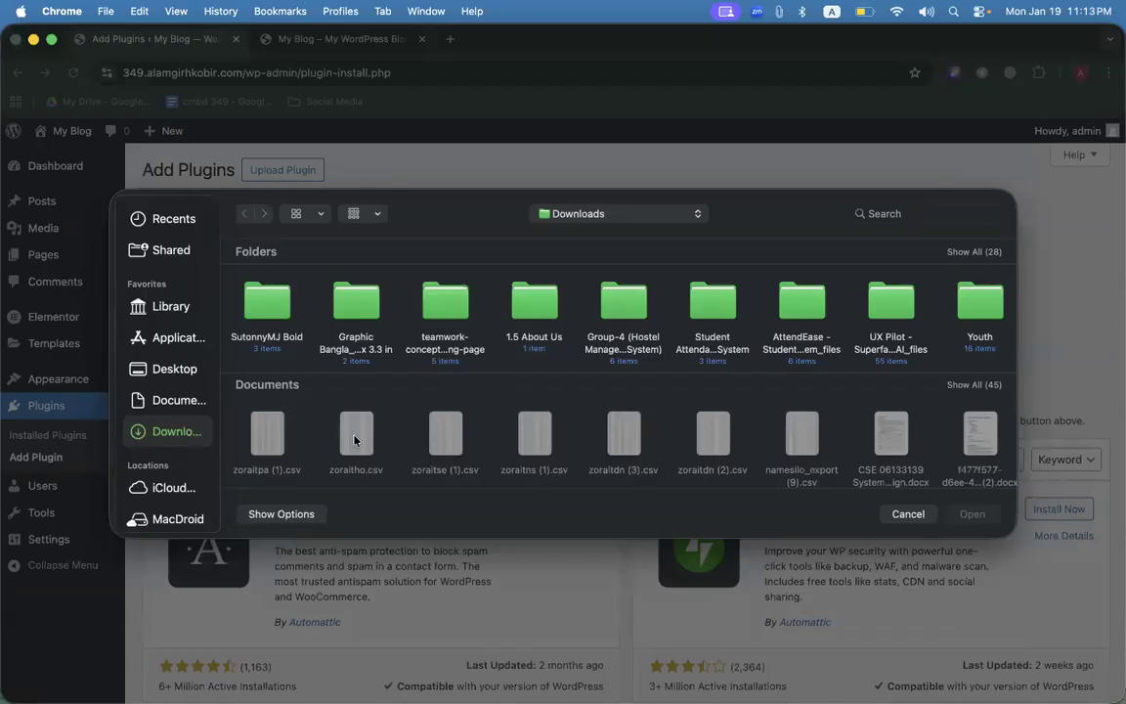
{"action": "left_click", "coordinate": [351, 315]}
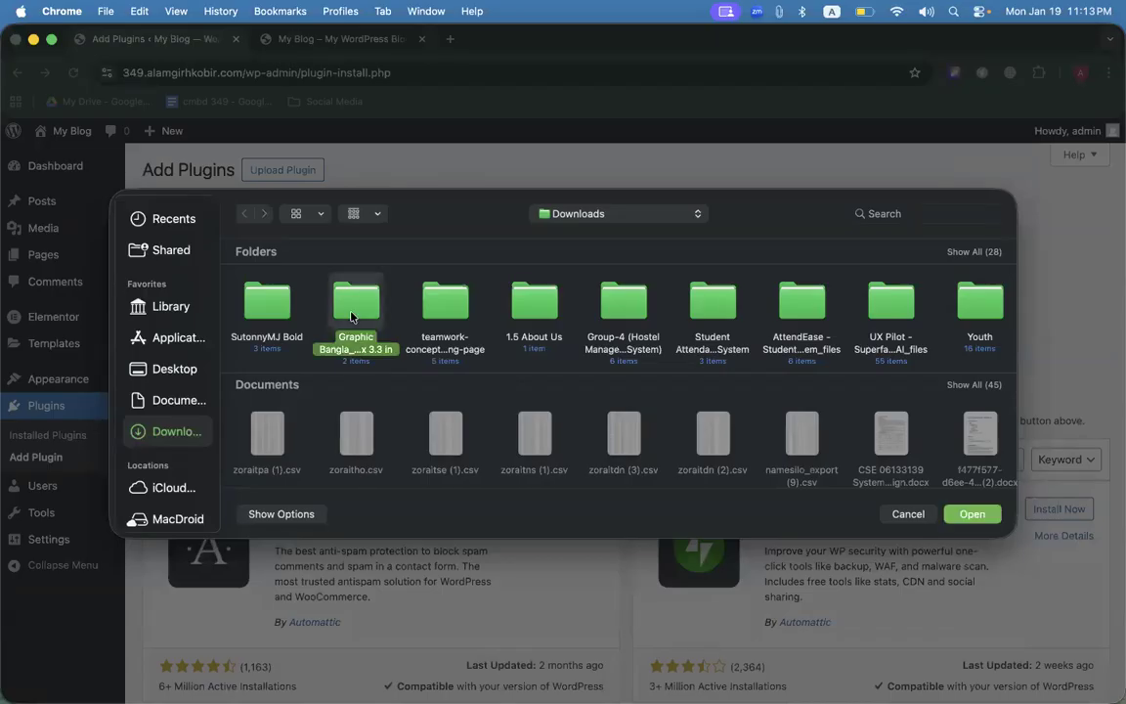
{"action": "double_click", "coordinate": [351, 315]}
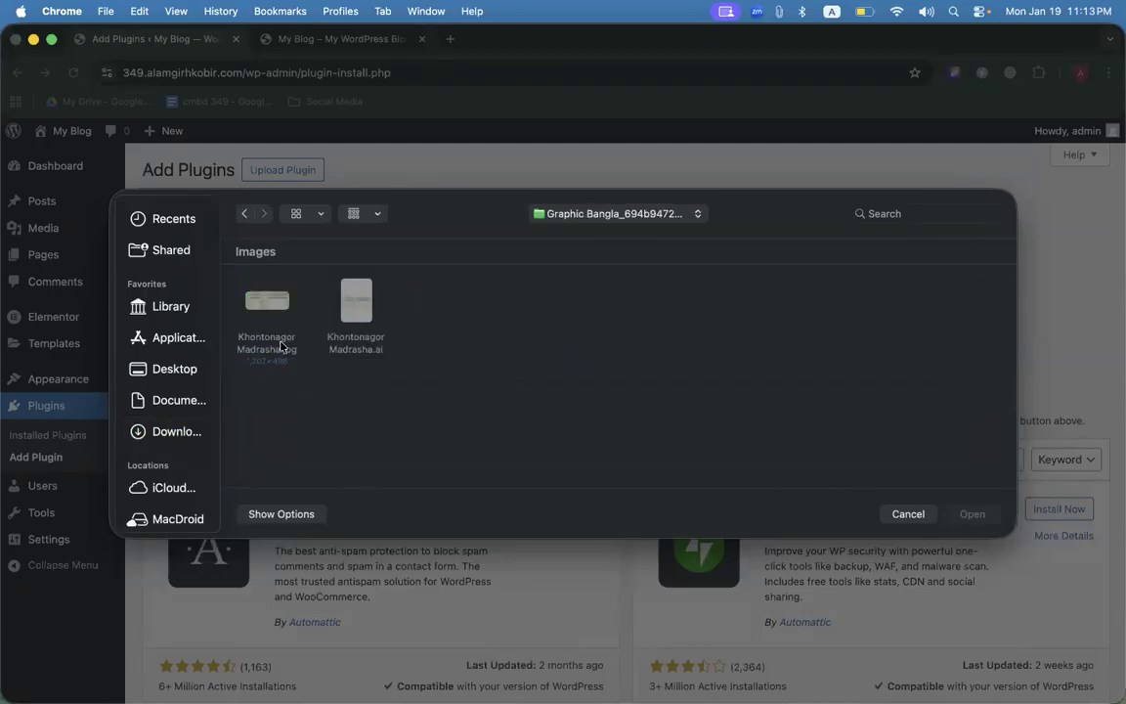
{"action": "left_click", "coordinate": [175, 431]}
{"action": "scroll", "coordinate": [300, 379], "scroll_direction": "down", "scroll_amount": 10}
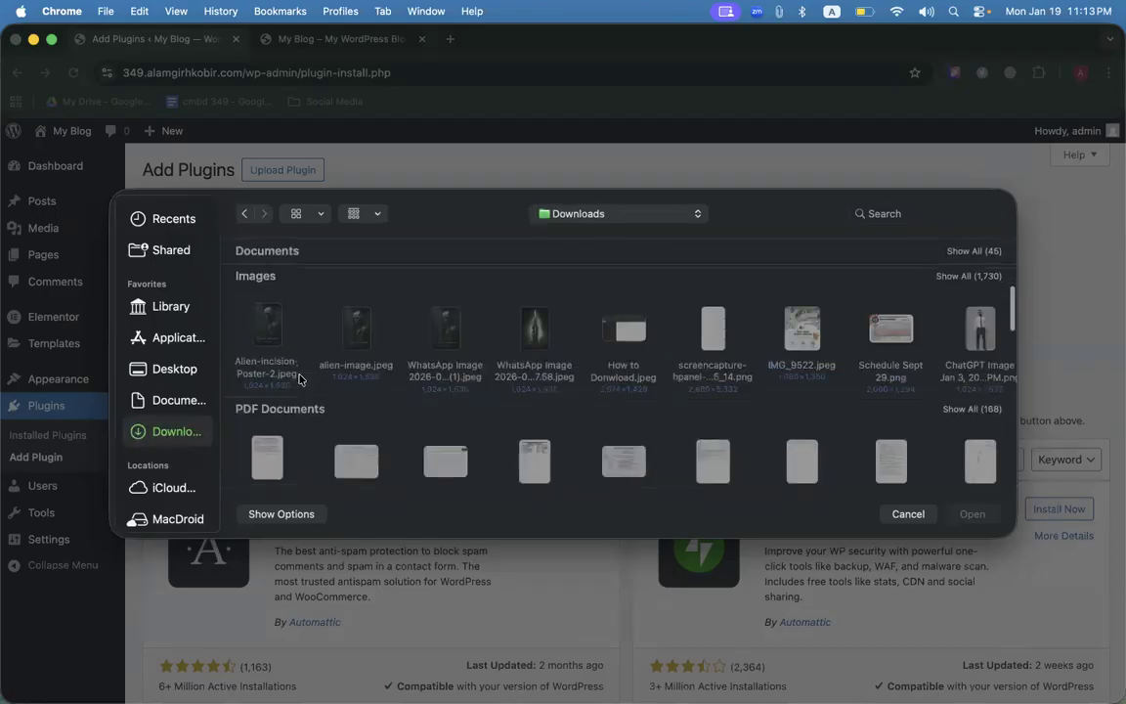
{"action": "scroll", "coordinate": [300, 379], "scroll_direction": "down", "scroll_amount": 5}
{"action": "double_click", "coordinate": [354, 401]}
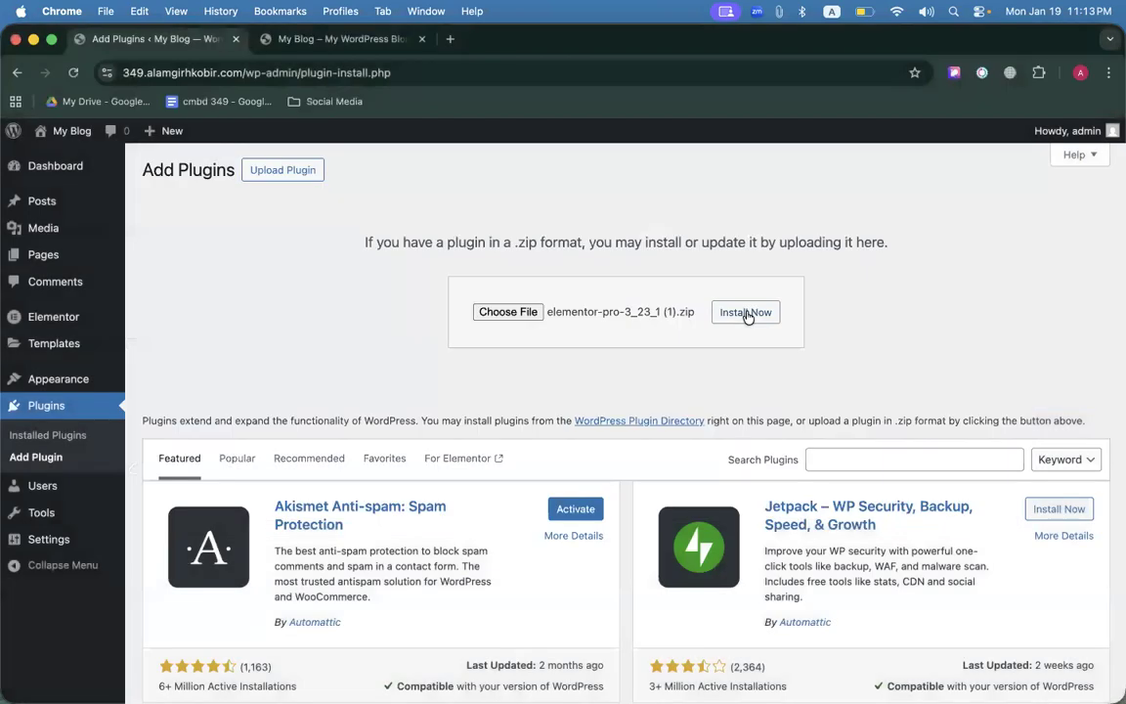
{"action": "left_click", "coordinate": [747, 314]}
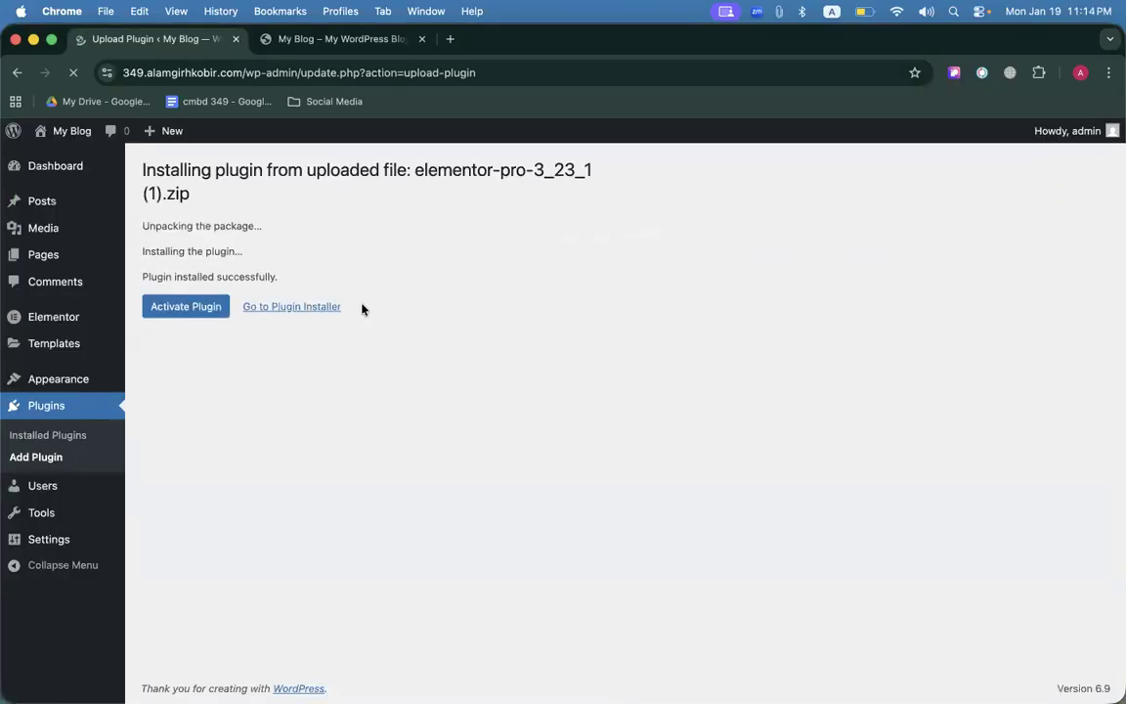
Activate Elementor Pro 3.23.1 alongside Elementor, then go to the Pages screen.
{"action": "left_click", "coordinate": [158, 309]}
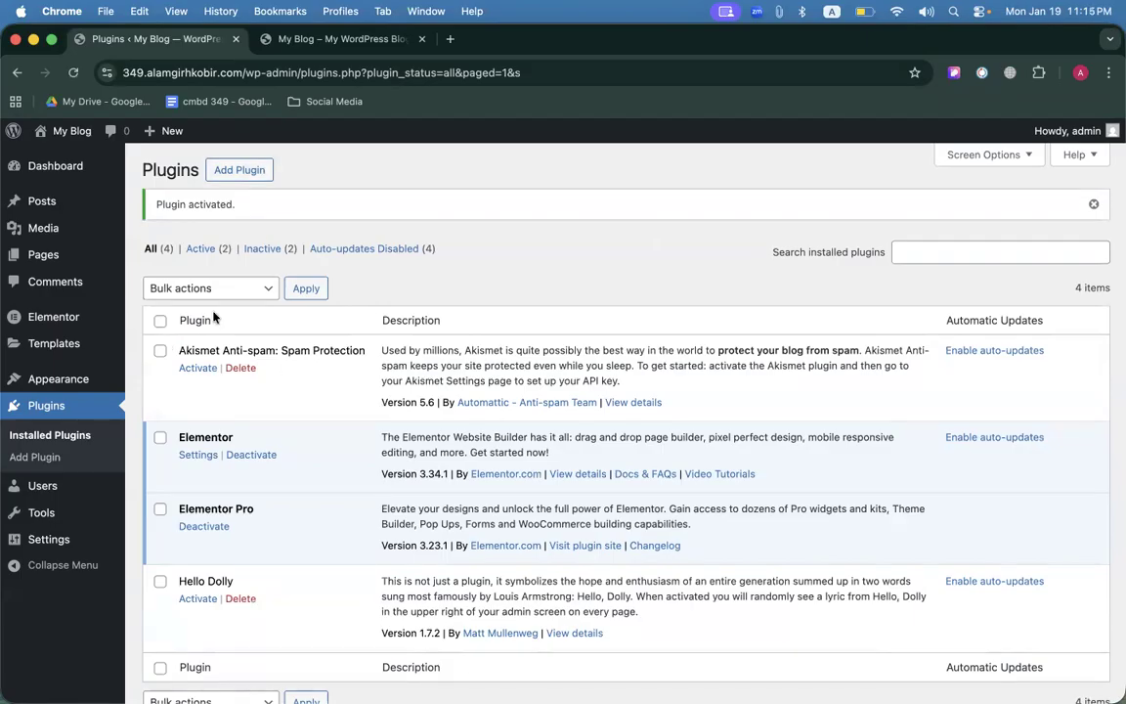
{"action": "left_click", "coordinate": [54, 258]}
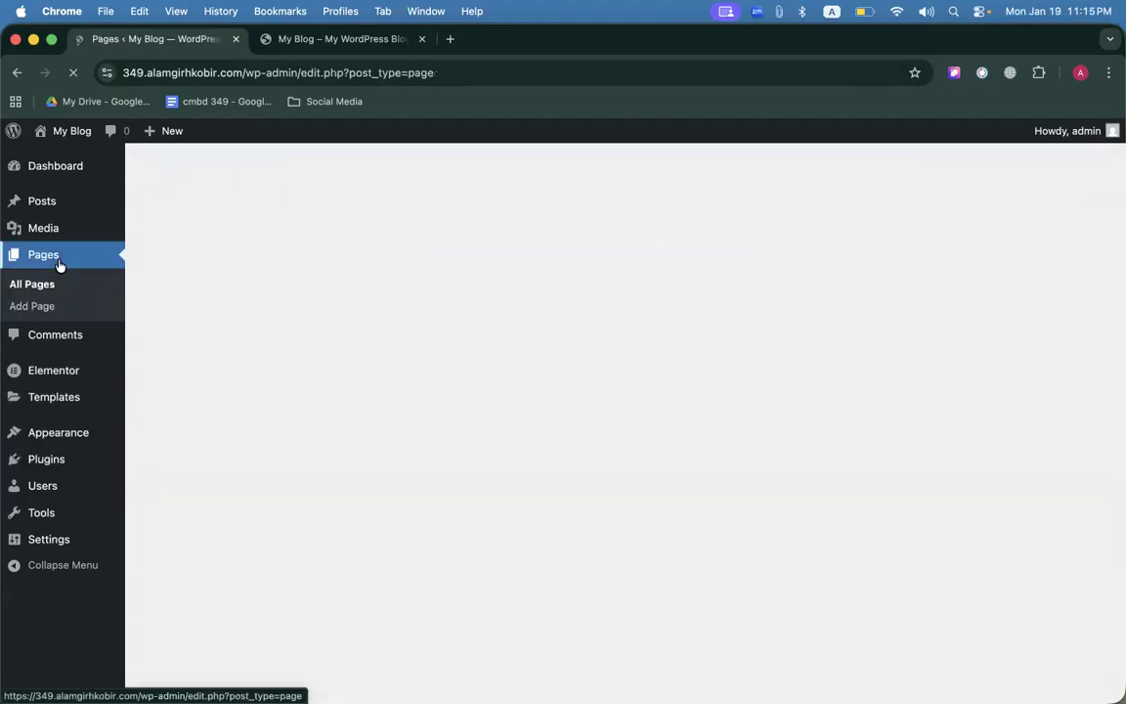
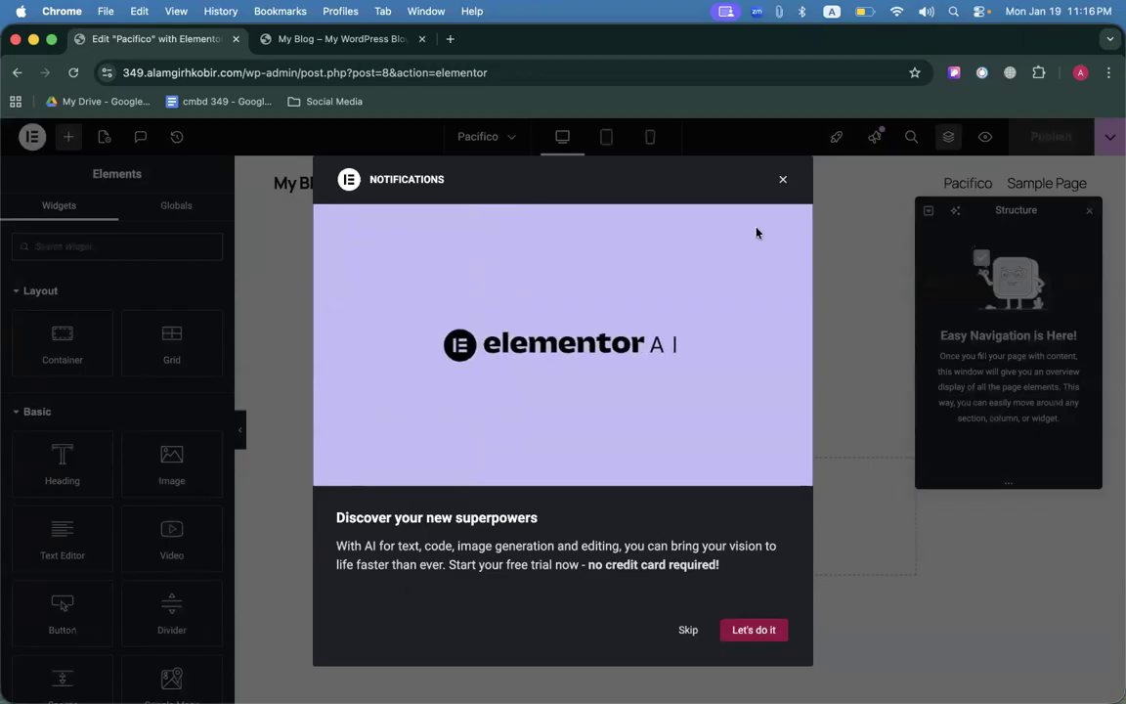
Dismiss the Elementor AI notice and set the Pacifico page layout to Elementor Canvas.
{"action": "left_click", "coordinate": [783, 179]}
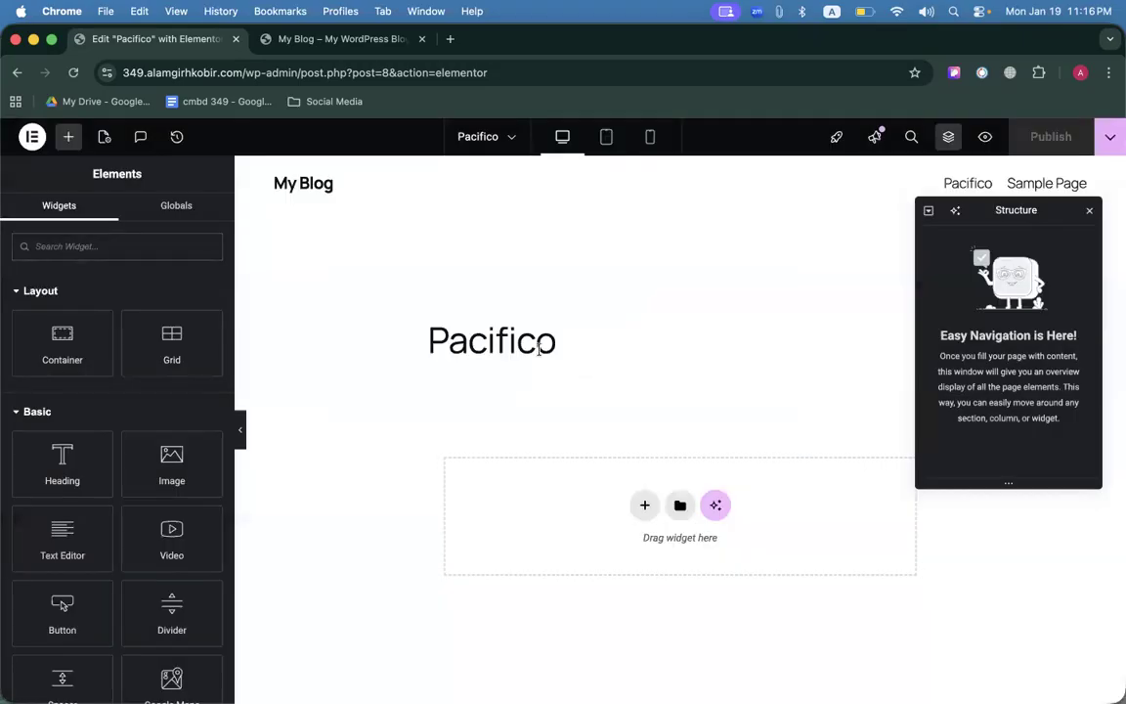
{"action": "scroll", "coordinate": [550, 340], "scroll_direction": "down", "scroll_amount": 5}
{"action": "scroll", "coordinate": [551, 341], "scroll_direction": "up", "scroll_amount": 5}
{"action": "scroll", "coordinate": [452, 320], "scroll_direction": "down", "scroll_amount": 5}
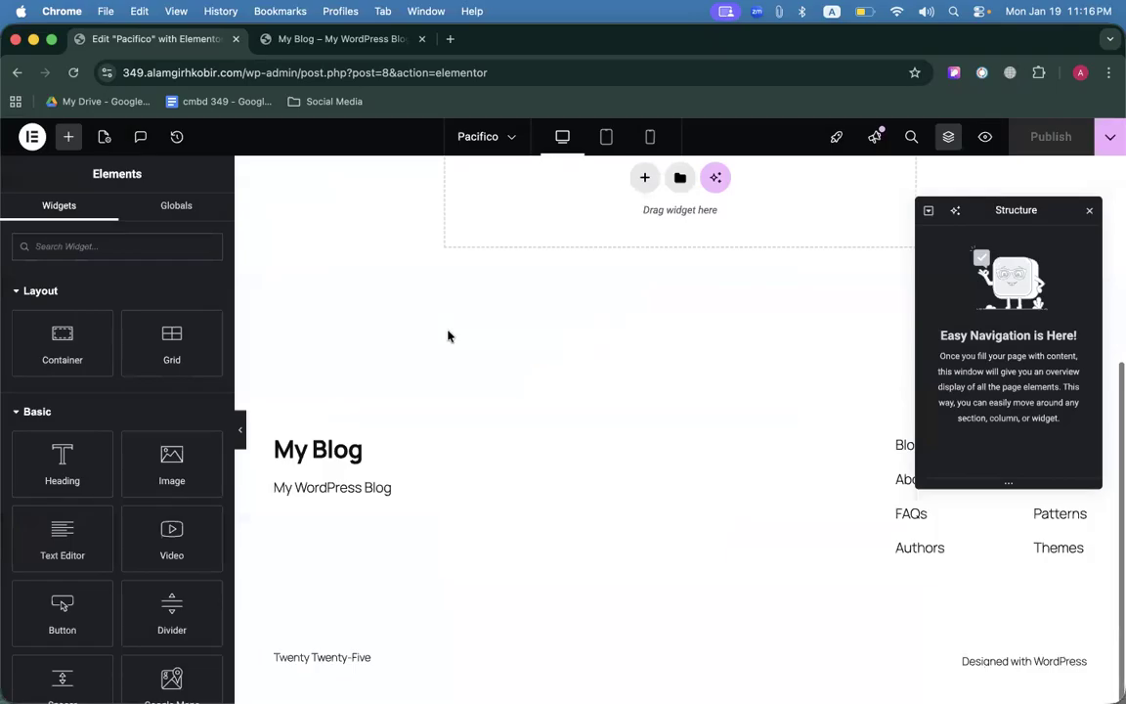
{"action": "scroll", "coordinate": [447, 334], "scroll_direction": "up", "scroll_amount": 5}
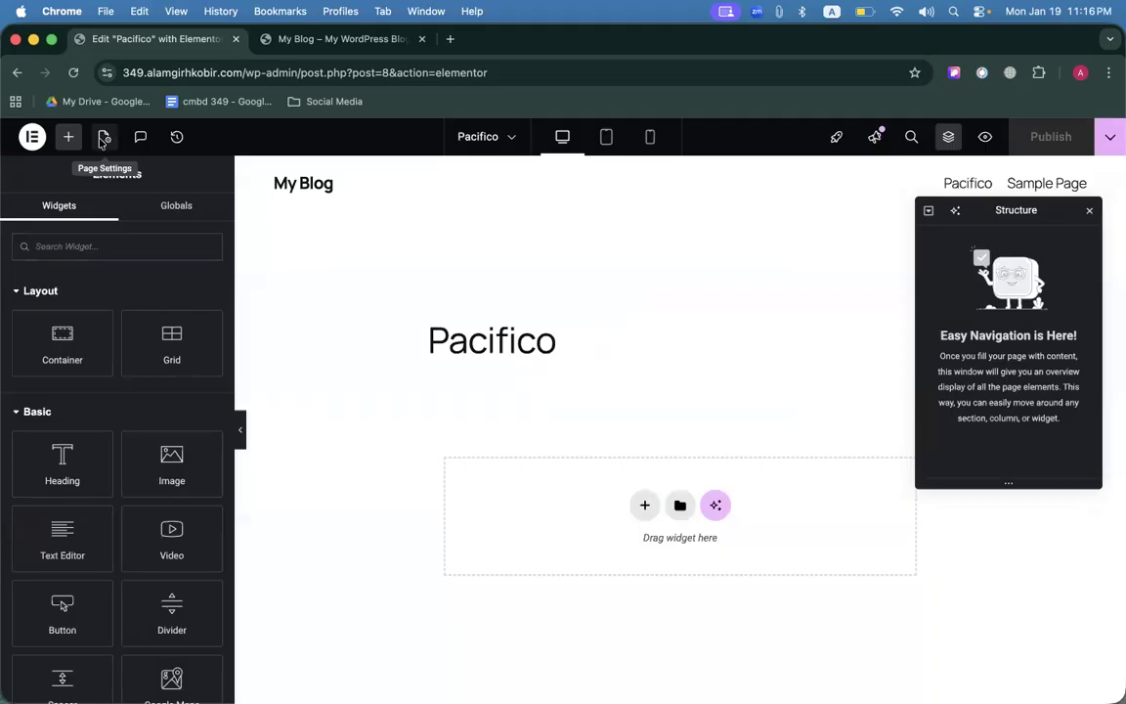
{"action": "left_click", "coordinate": [104, 138]}
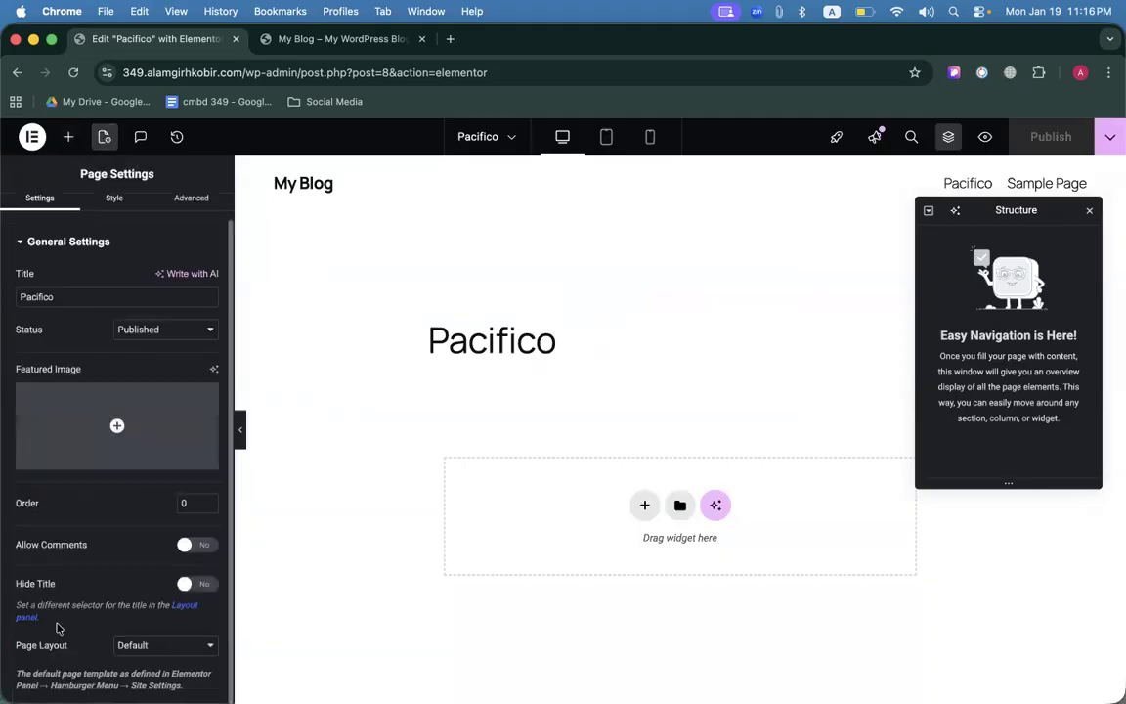
{"action": "left_click", "coordinate": [195, 645]}
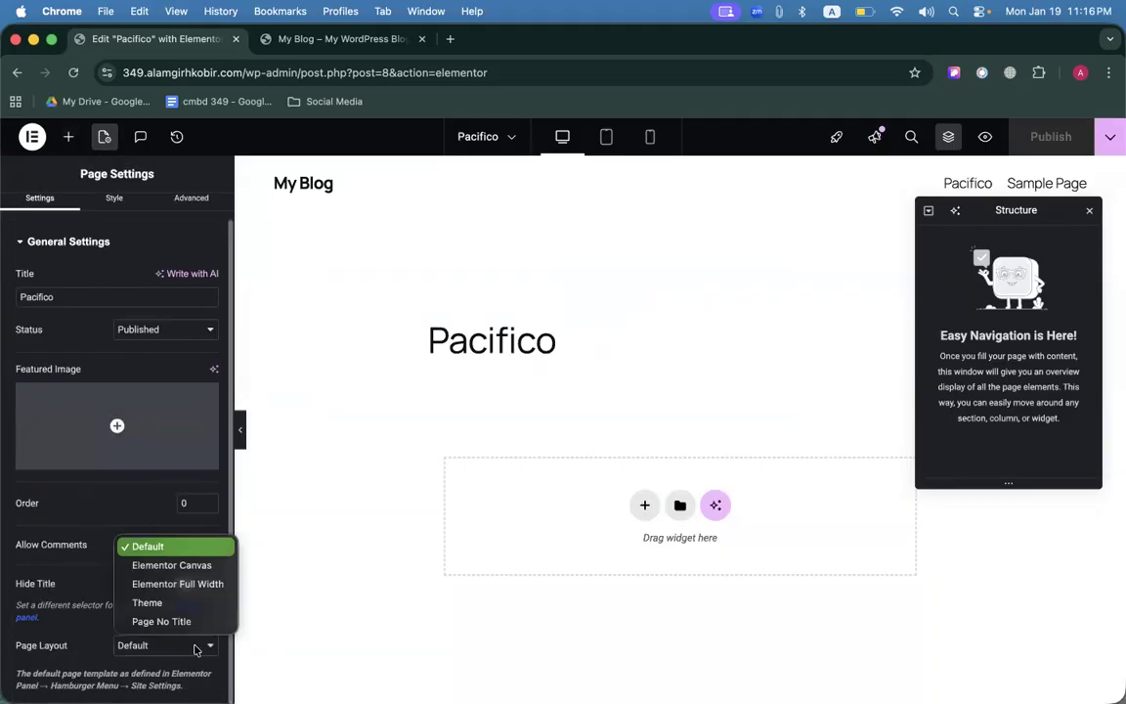
{"action": "left_click", "coordinate": [166, 567]}
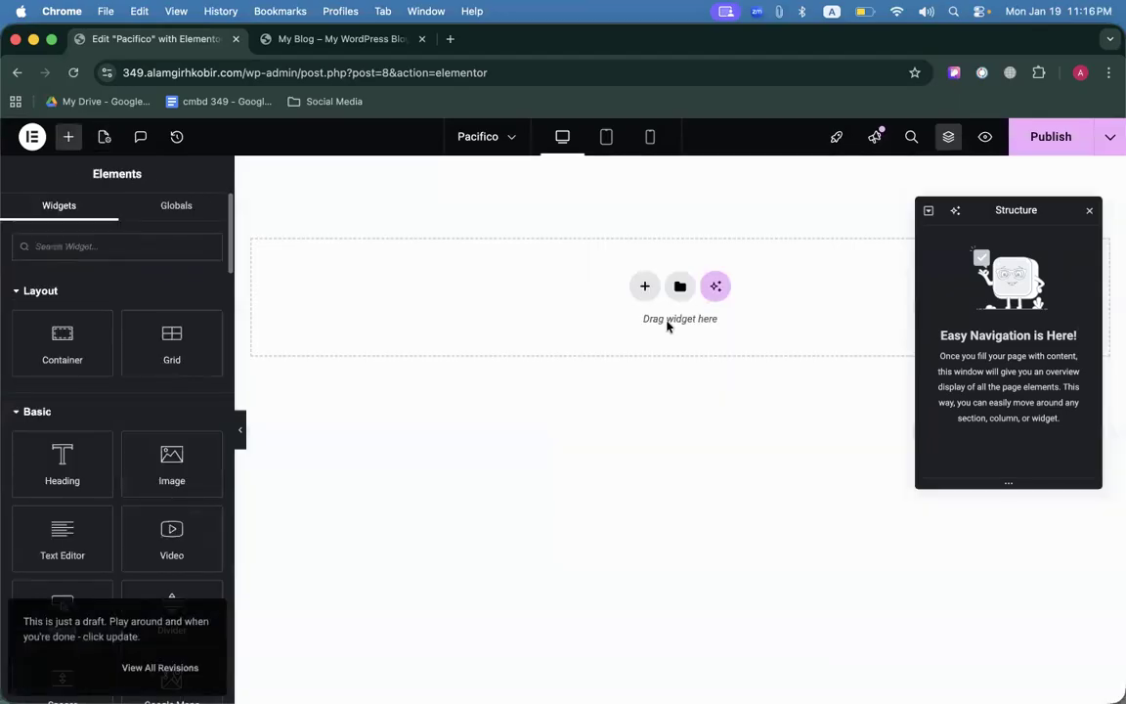
{"action": "left_click", "coordinate": [1039, 143]}
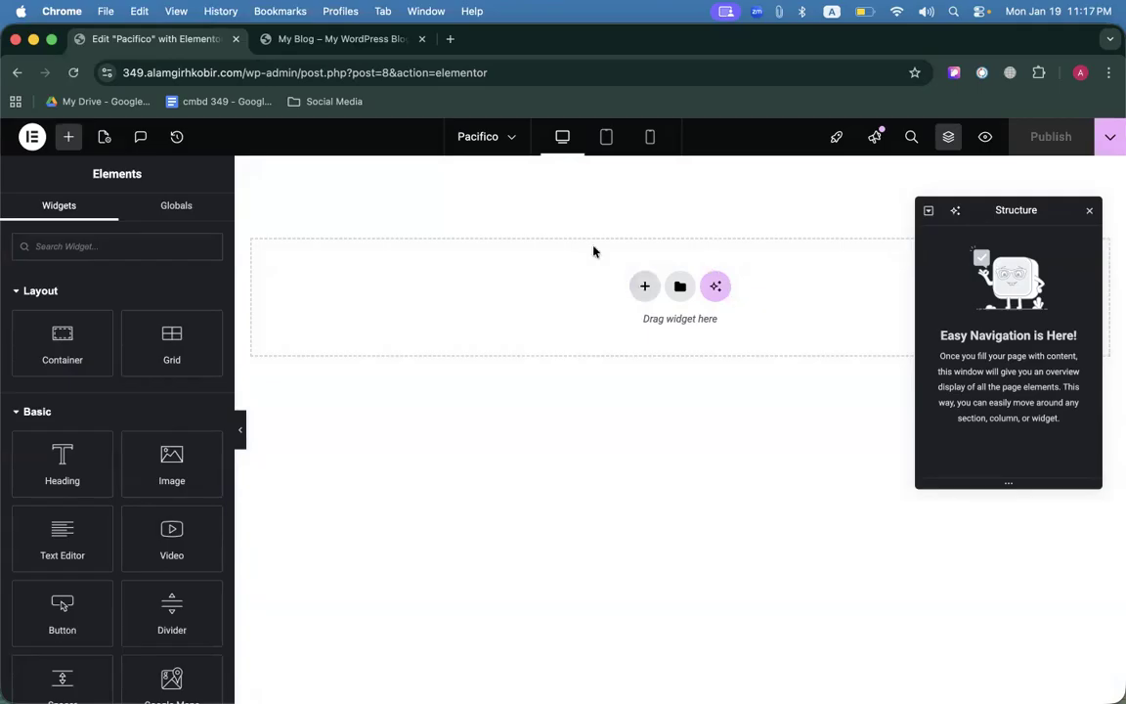
{"action": "left_click", "coordinate": [291, 45]}
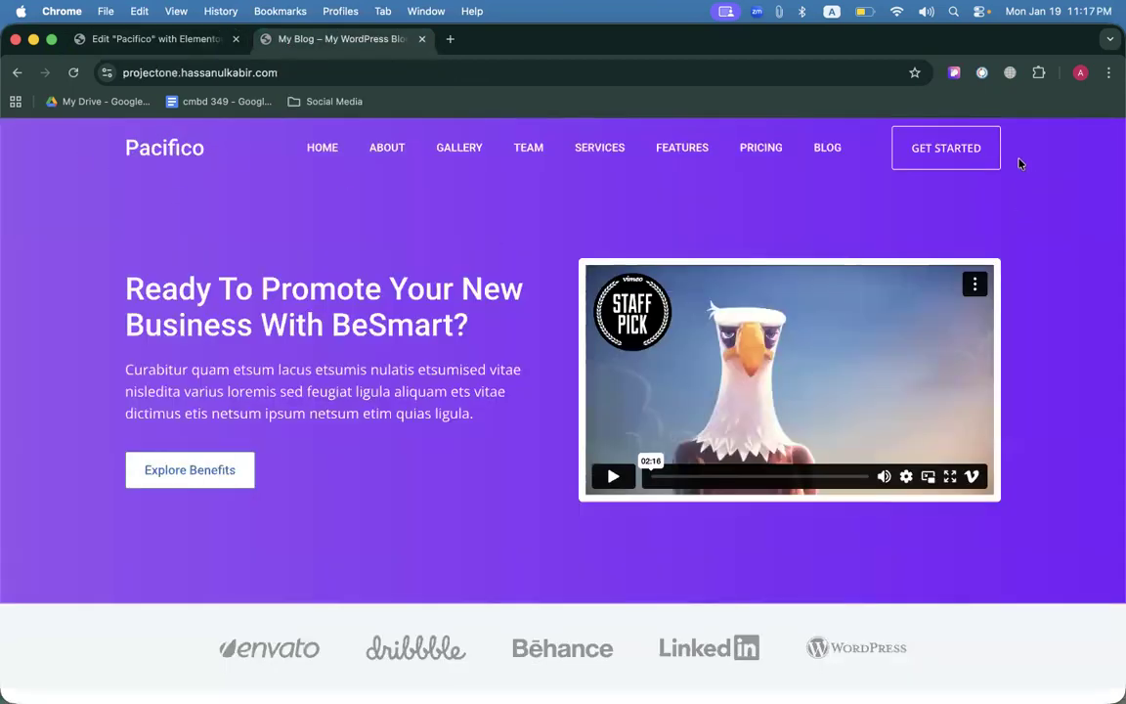
{"action": "key", "text": "super+shift+5"}
{"action": "left_click_drag", "start_coordinate": [515, 264], "coordinate": [254, 265]}
{"action": "left_click_drag", "start_coordinate": [831, 265], "coordinate": [868, 268]}
{"action": "left_click_drag", "start_coordinate": [697, 263], "coordinate": [858, 259]}
{"action": "left_click_drag", "start_coordinate": [454, 254], "coordinate": [857, 256]}
{"action": "key", "text": "Escape"}
{"action": "left_click", "coordinate": [210, 41]}
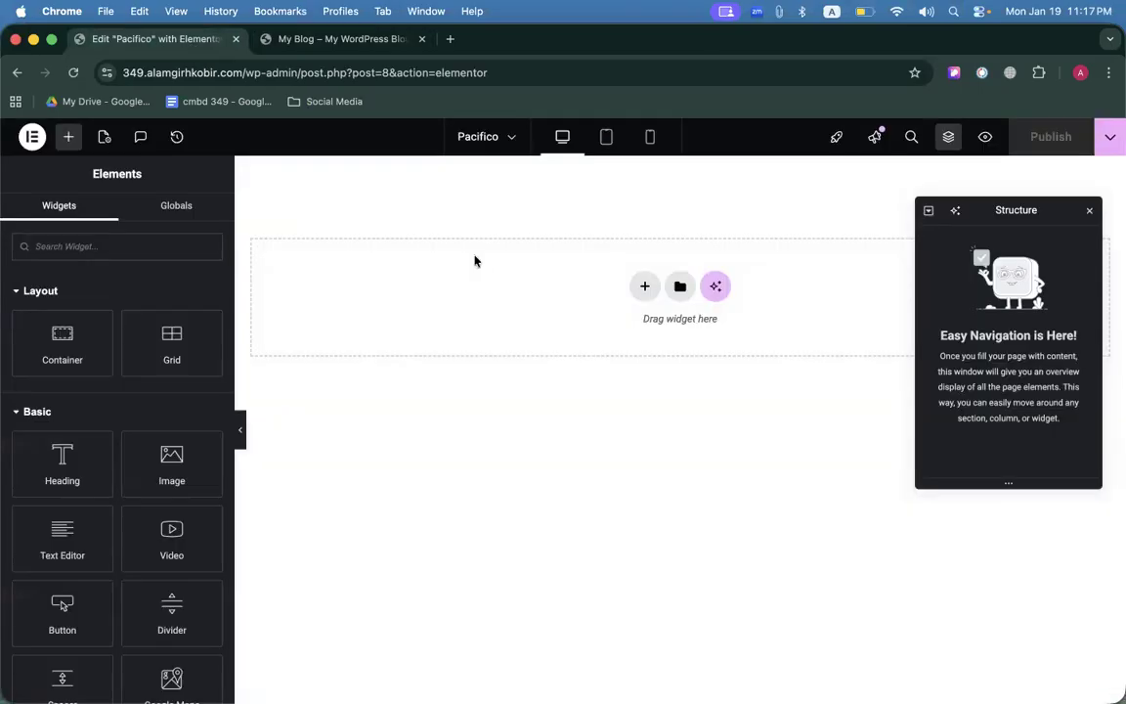
{"action": "left_click", "coordinate": [645, 288]}
Create a single-column flexbox container, nest a Container inside it, and duplicate it with Cmd+D.
{"action": "left_click", "coordinate": [614, 337]}
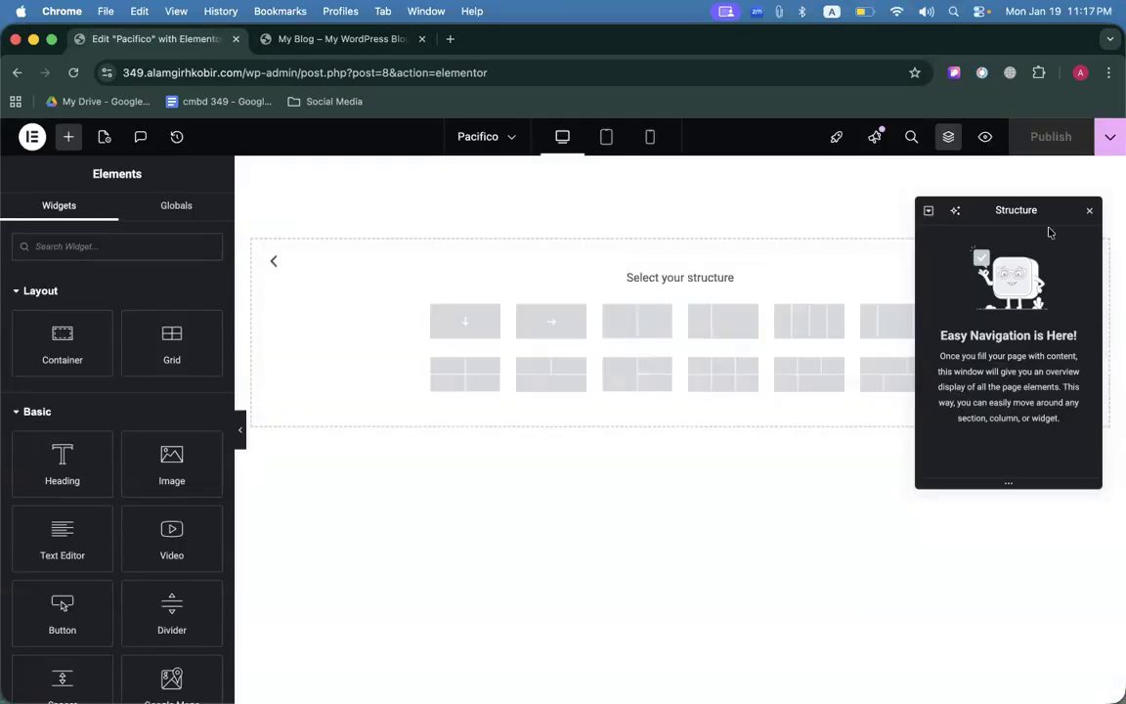
{"action": "left_click_drag", "start_coordinate": [793, 208], "coordinate": [958, 185]}
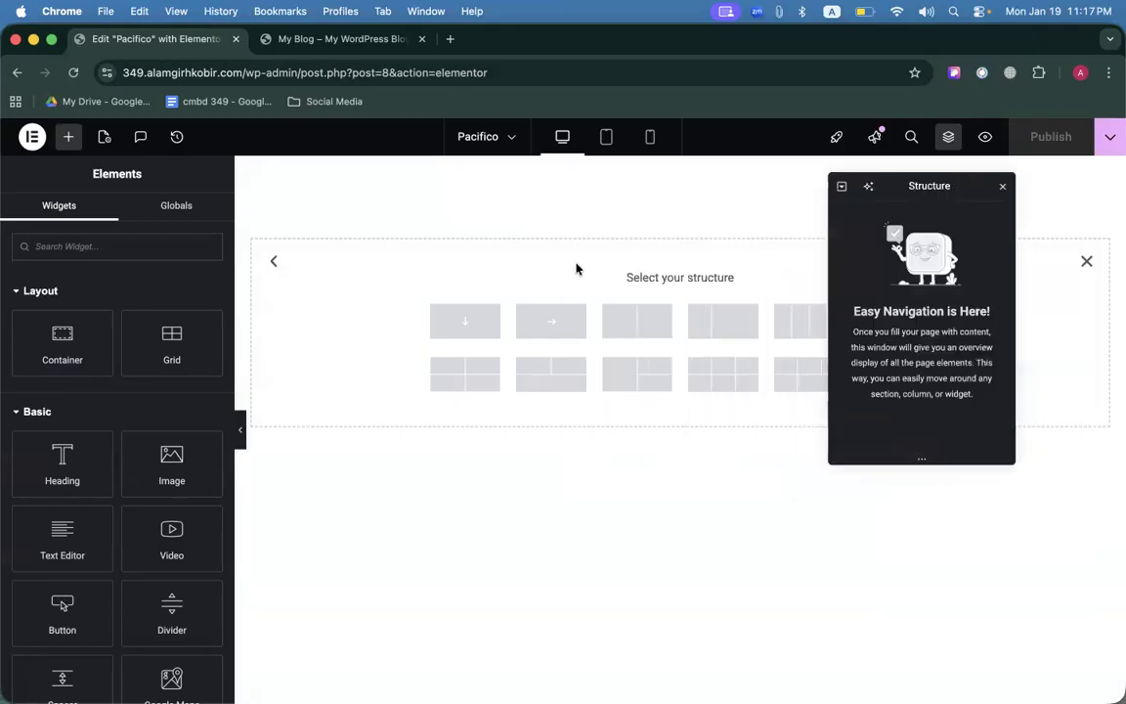
{"action": "left_click", "coordinate": [550, 324]}
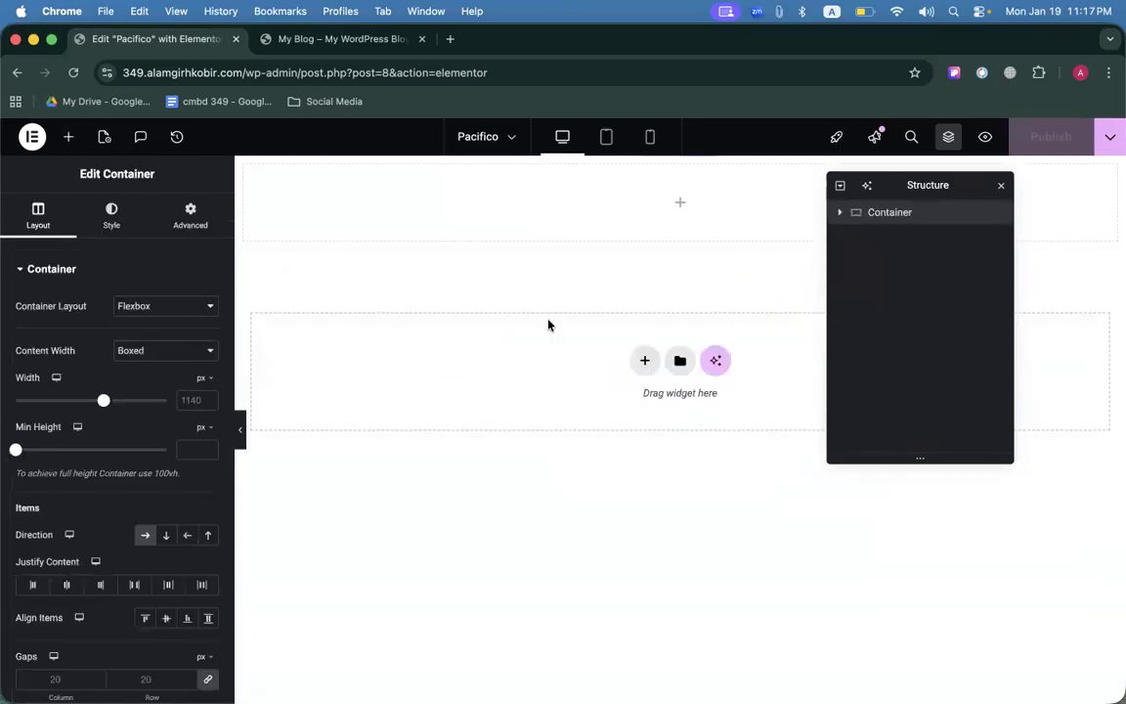
{"action": "left_click", "coordinate": [68, 136]}
{"action": "left_click_drag", "start_coordinate": [63, 323], "coordinate": [518, 210]}
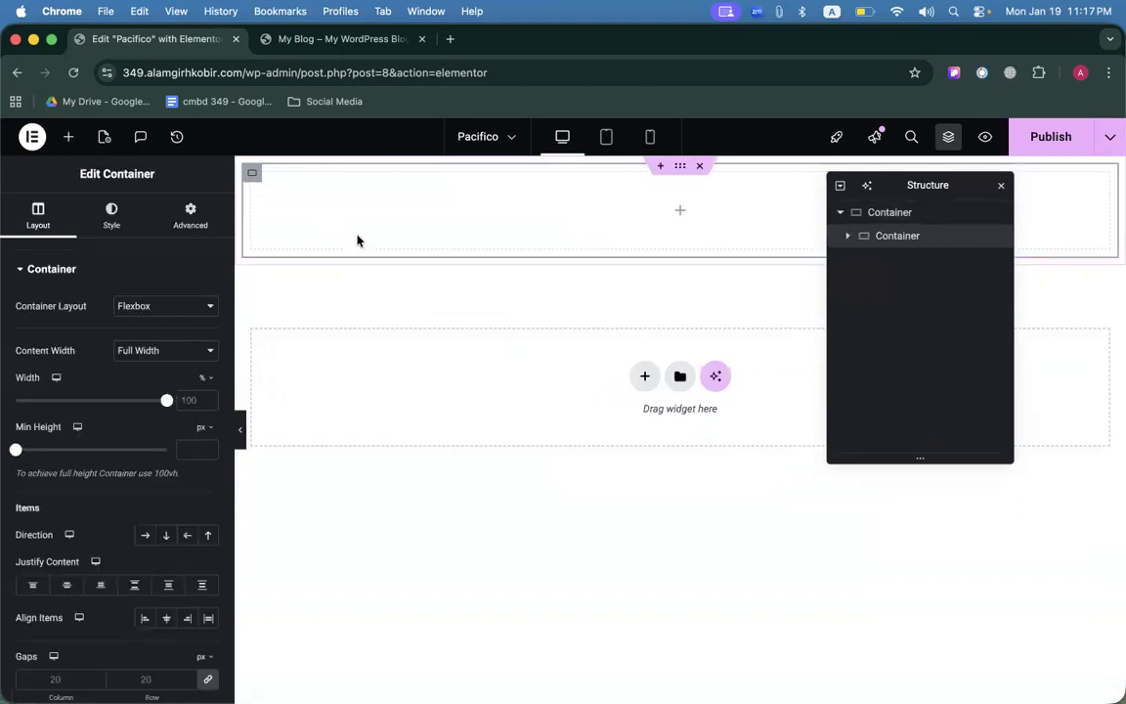
{"action": "key", "text": "super+d"}
{"action": "key", "text": "super+d"}
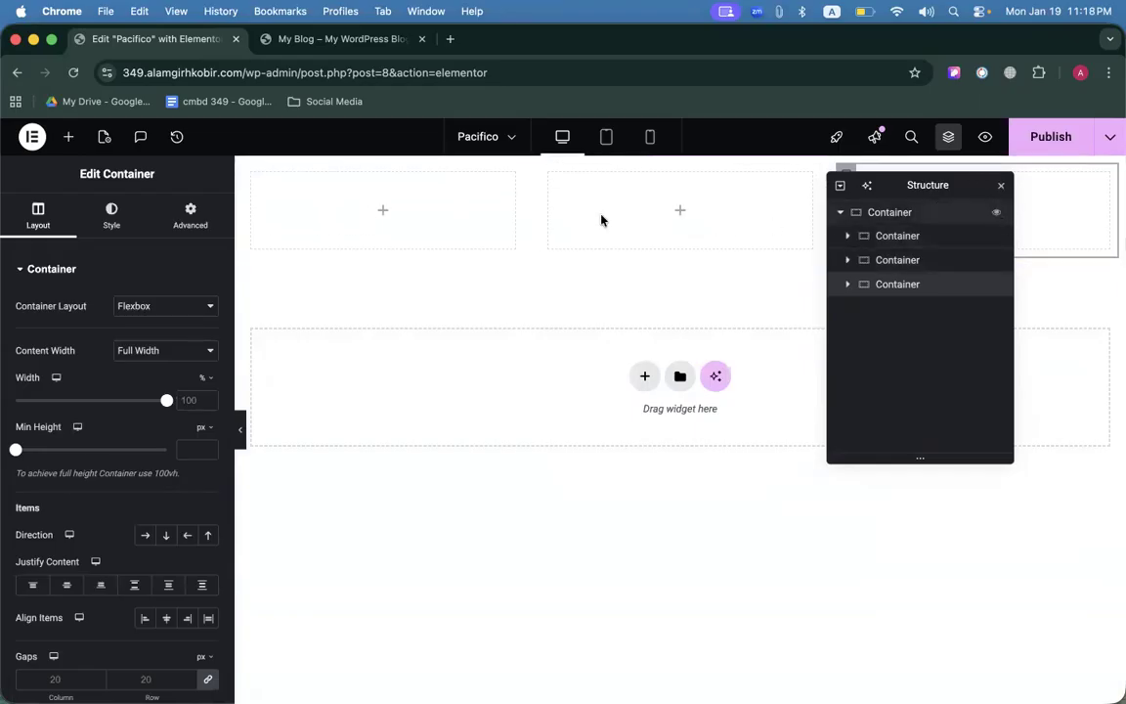
Drop a Heading into the left inner container and paste 'Pacifico' as its title.
{"action": "left_click", "coordinate": [381, 212]}
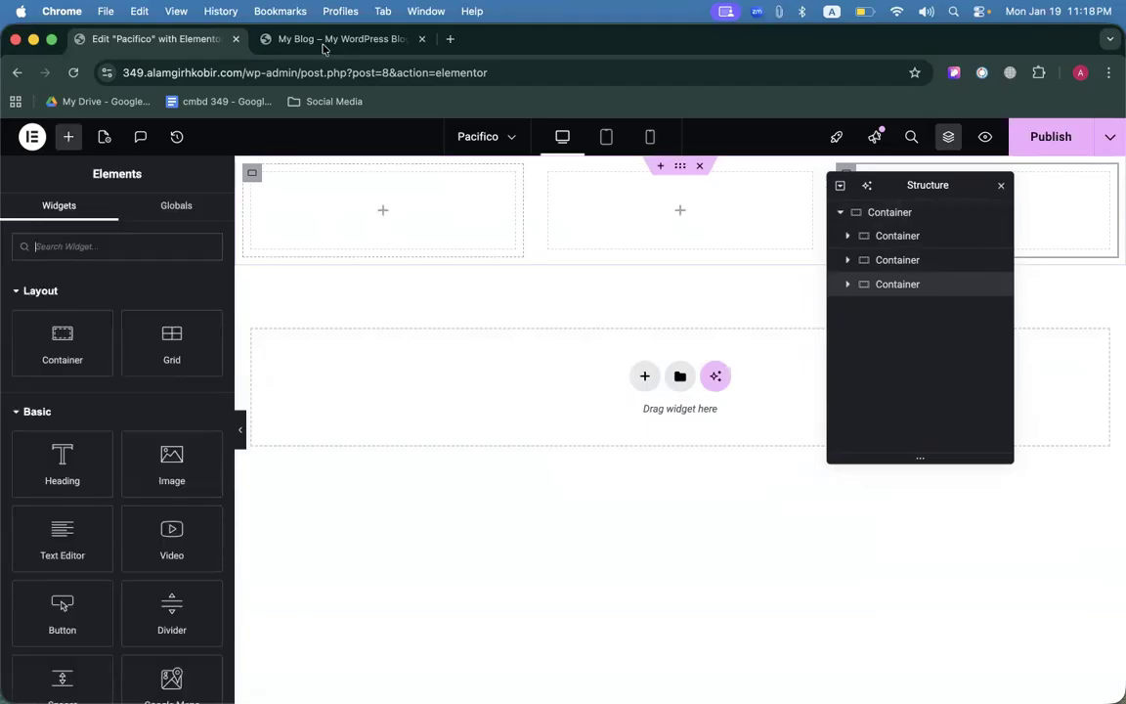
{"action": "left_click", "coordinate": [321, 41]}
{"action": "double_click", "coordinate": [161, 147]}
{"action": "key", "text": "super+c"}
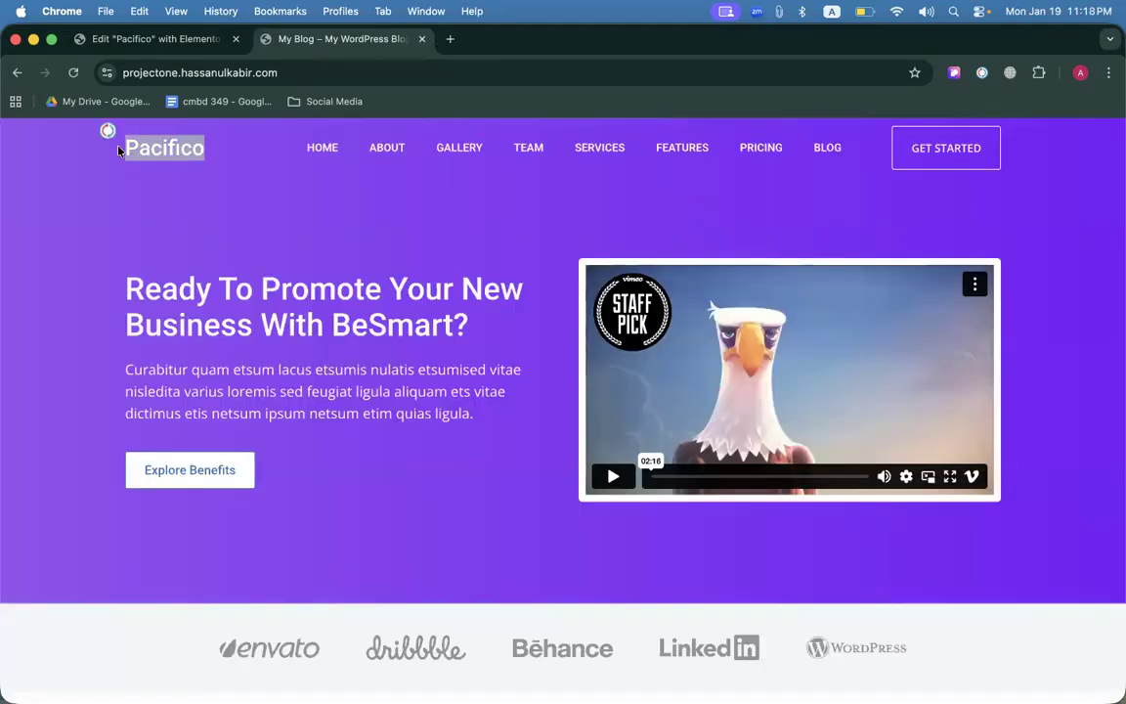
{"action": "left_click", "coordinate": [161, 40]}
{"action": "left_click_drag", "start_coordinate": [65, 451], "coordinate": [340, 225]}
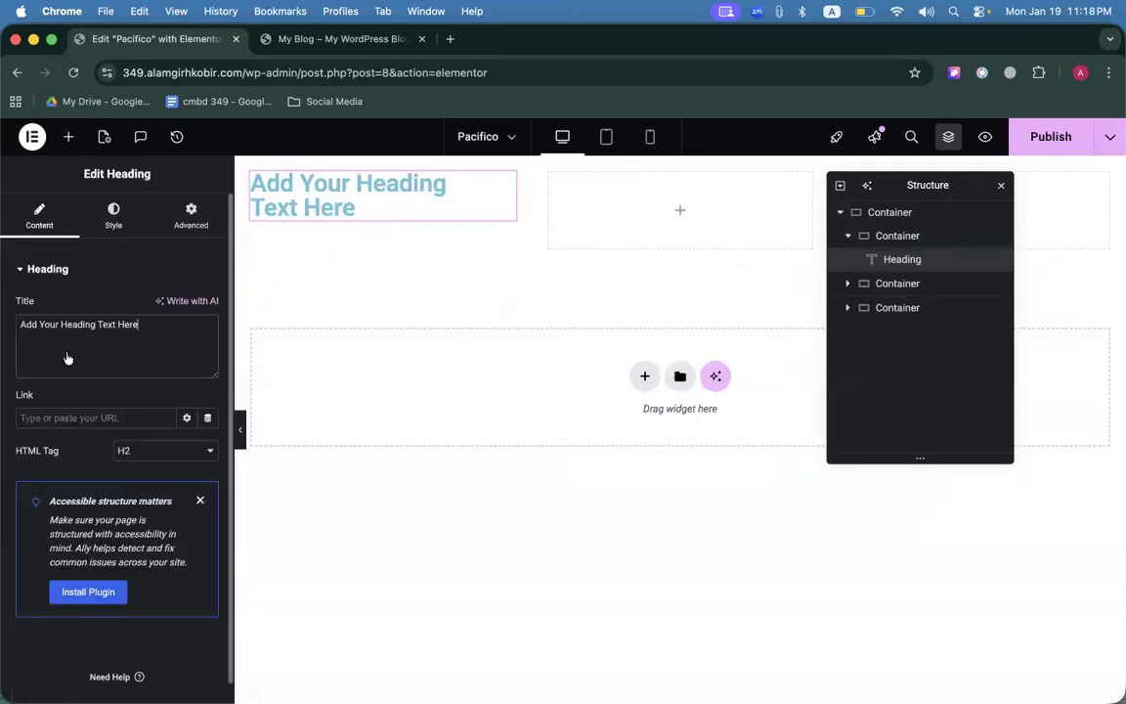
{"action": "double_click", "coordinate": [67, 354]}
{"action": "left_click", "coordinate": [98, 339]}
{"action": "triple_click", "coordinate": [90, 322]}
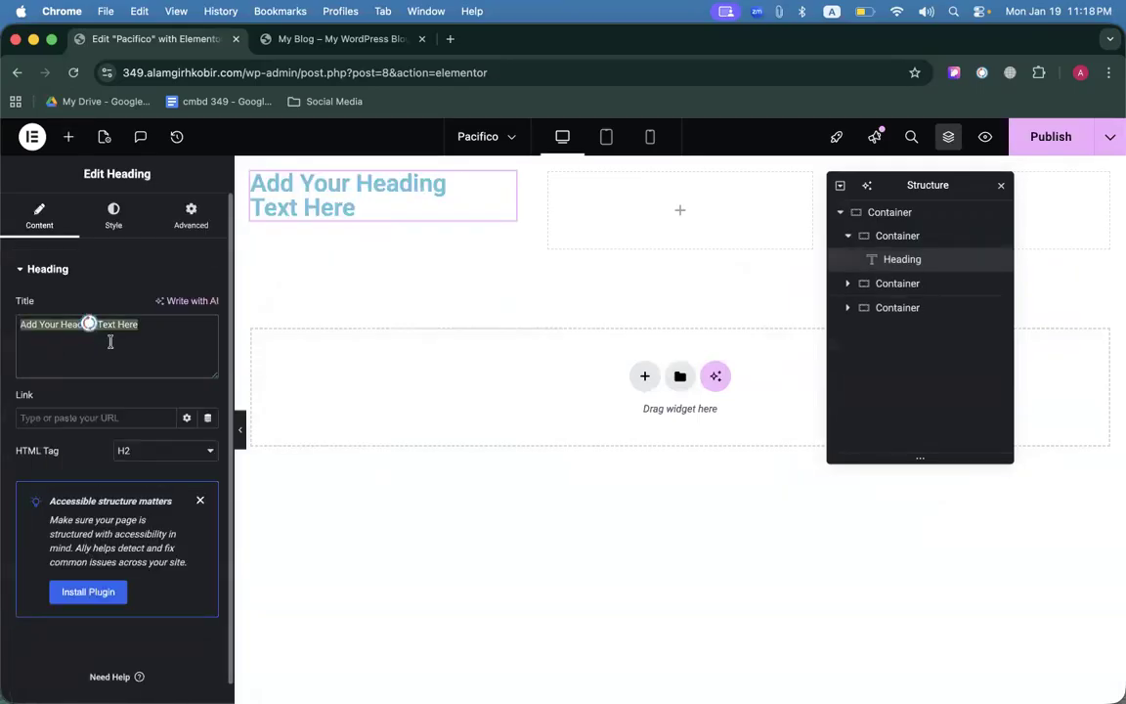
{"action": "key", "text": "super+v"}
Set the Pacifico heading's HTML tag to H1.
{"action": "left_click", "coordinate": [347, 39]}
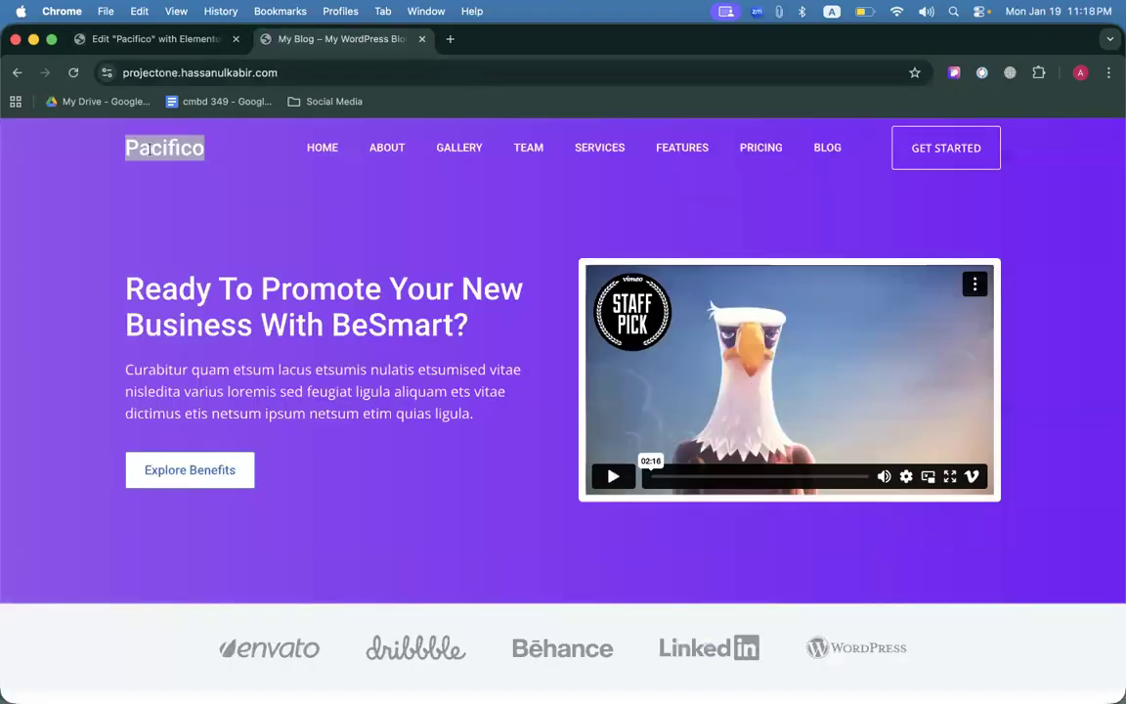
{"action": "left_click_drag", "start_coordinate": [105, 304], "coordinate": [361, 304]}
{"action": "left_click", "coordinate": [263, 241]}
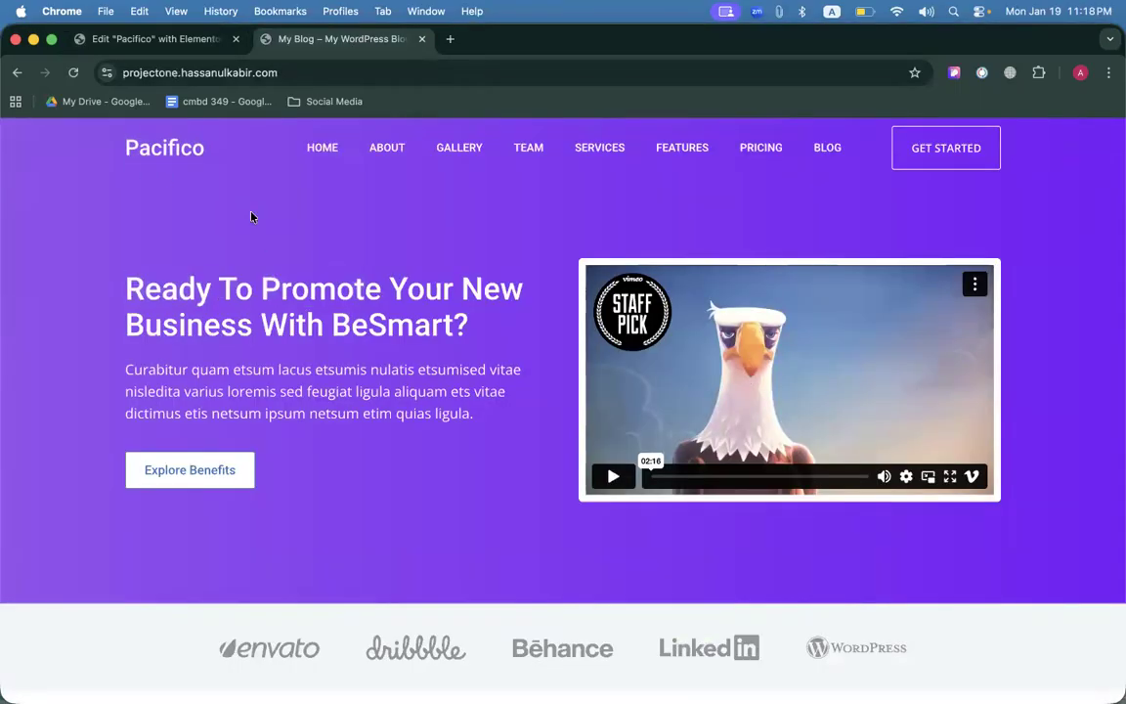
{"action": "left_click", "coordinate": [149, 39]}
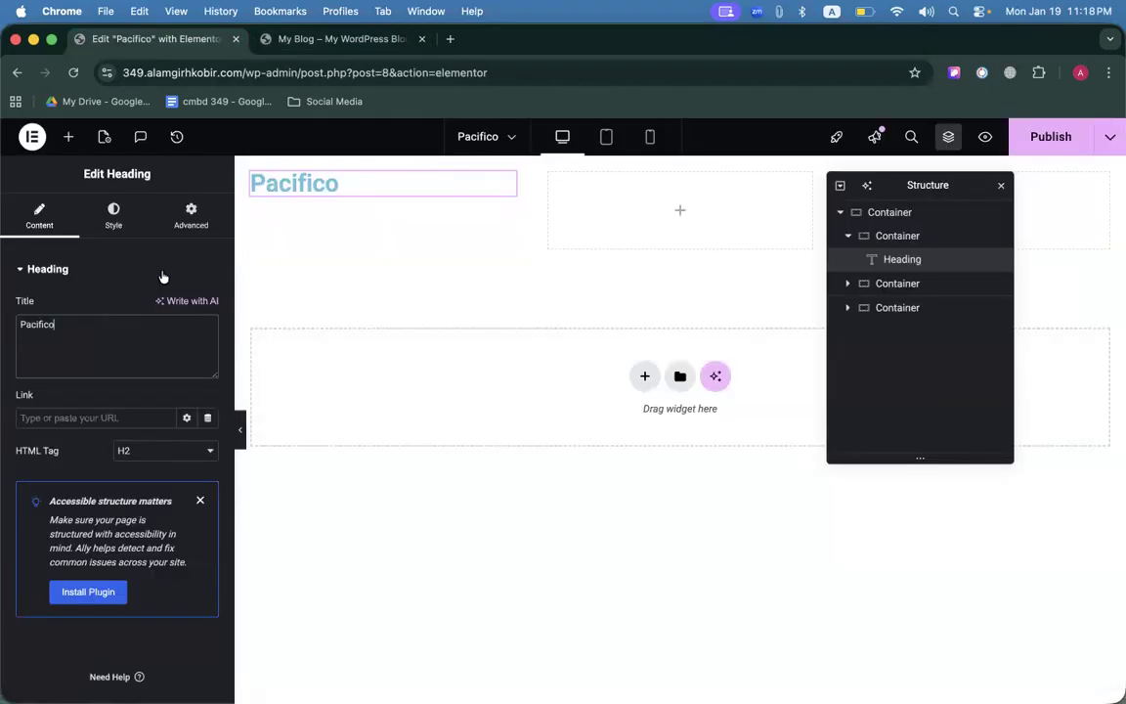
{"action": "left_click", "coordinate": [143, 465]}
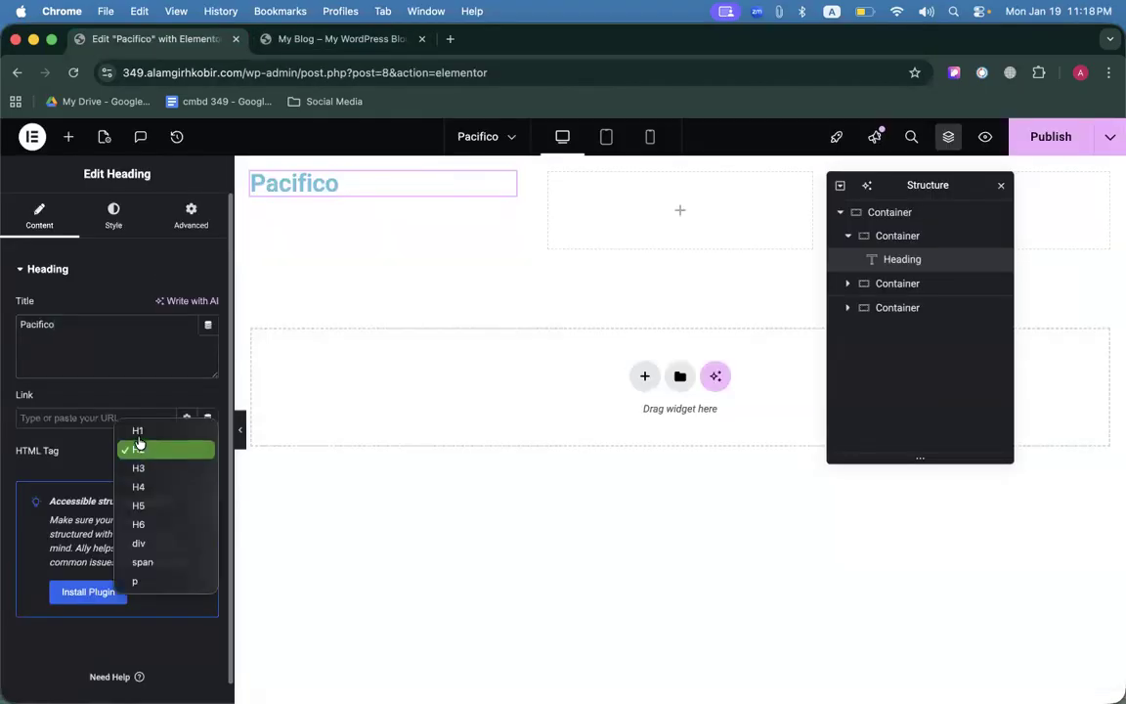
{"action": "left_click", "coordinate": [125, 385]}
Review the reference site's header and hero, then publish the Pacifico page.
{"action": "left_click", "coordinate": [364, 39]}
{"action": "scroll", "coordinate": [448, 314], "scroll_direction": "down", "scroll_amount": 5}
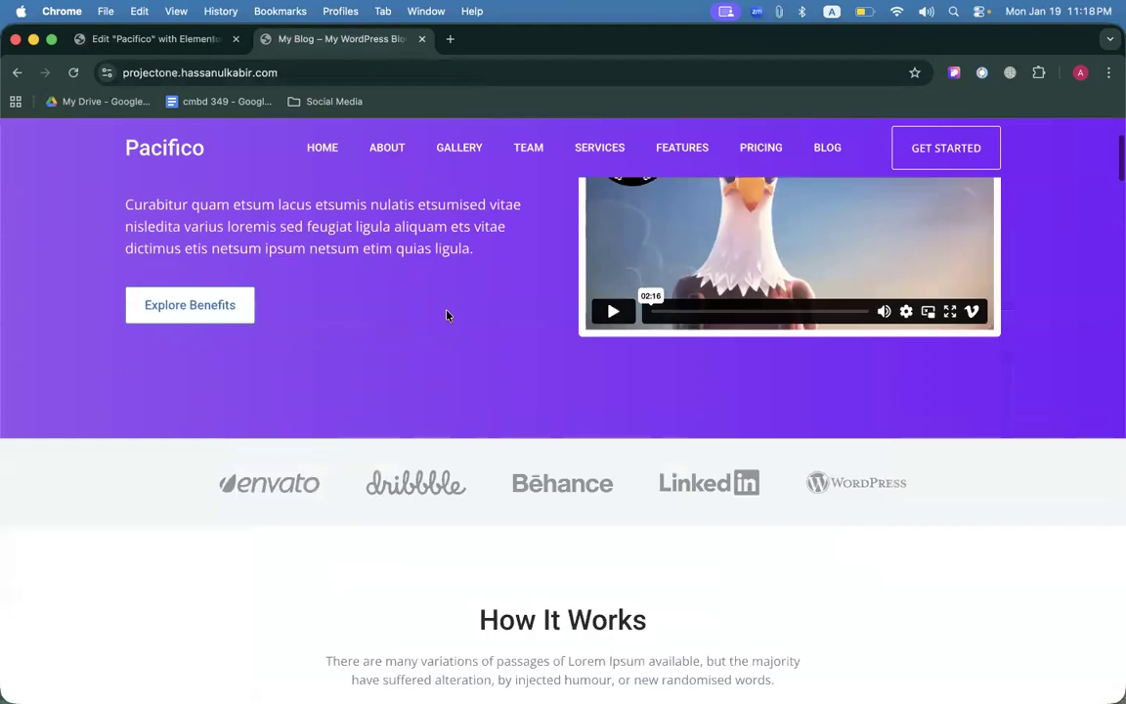
{"action": "scroll", "coordinate": [771, 315], "scroll_direction": "down", "scroll_amount": 5}
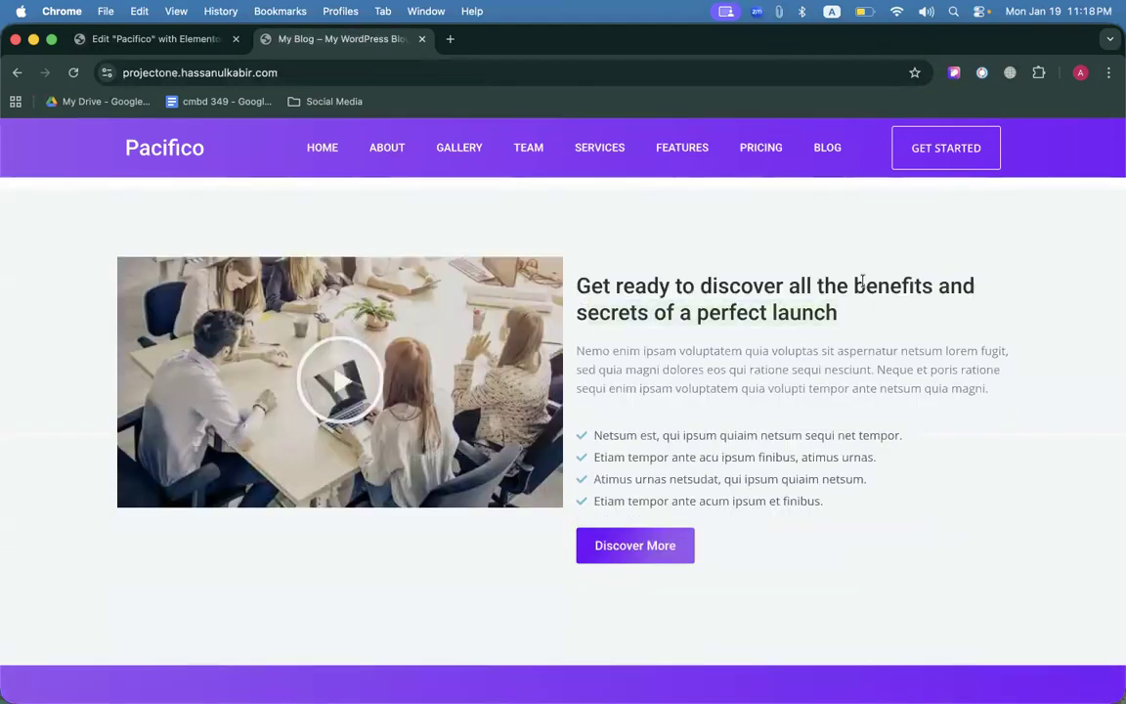
{"action": "scroll", "coordinate": [624, 369], "scroll_direction": "down", "scroll_amount": 5}
{"action": "scroll", "coordinate": [522, 333], "scroll_direction": "down", "scroll_amount": 5}
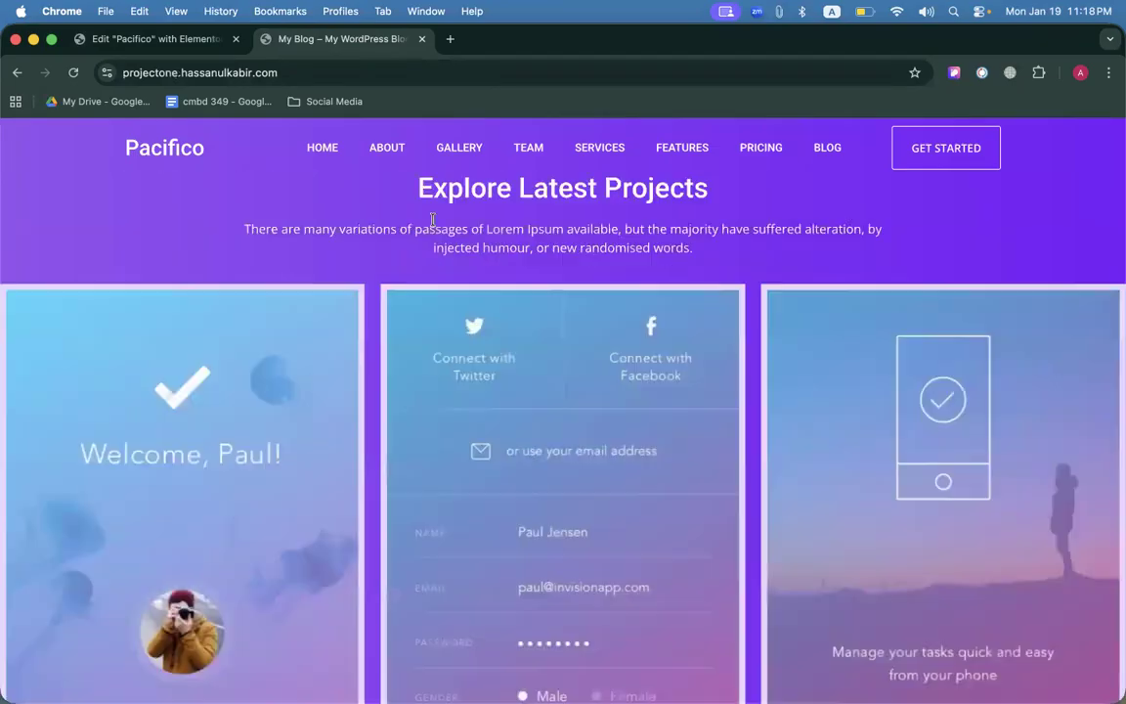
{"action": "scroll", "coordinate": [523, 430], "scroll_direction": "down", "scroll_amount": 8}
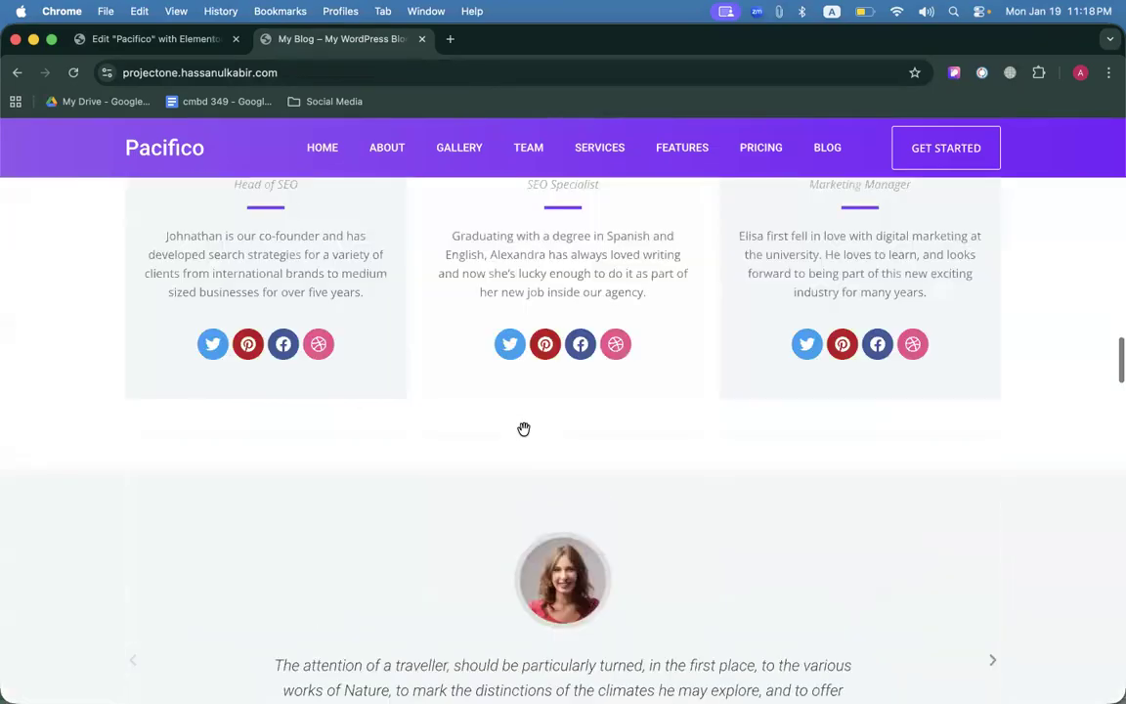
{"action": "scroll", "coordinate": [557, 387], "scroll_direction": "down", "scroll_amount": 3}
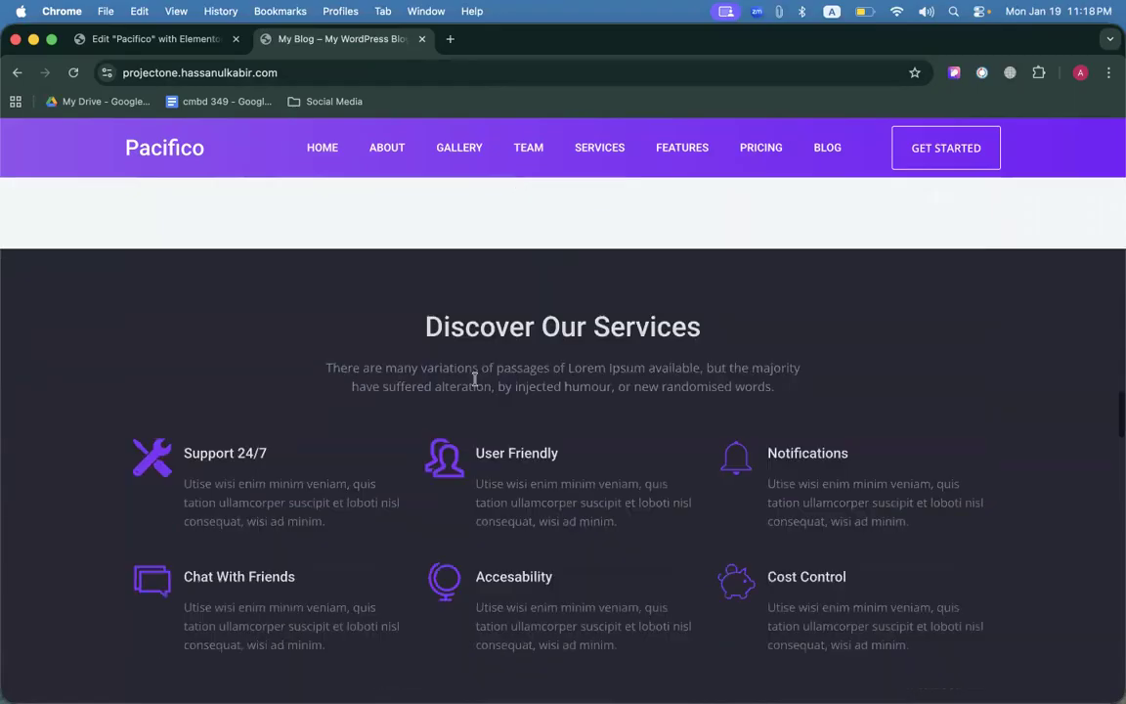
{"action": "left_click_drag", "start_coordinate": [474, 447], "coordinate": [578, 453]}
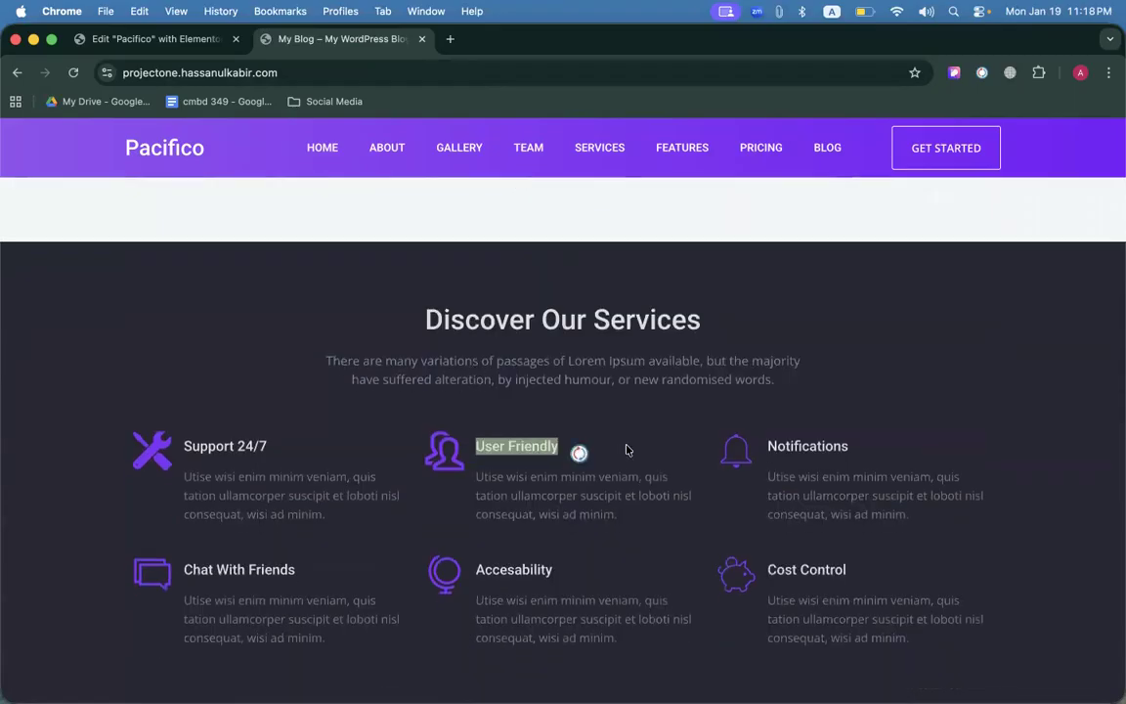
{"action": "left_click", "coordinate": [157, 46]}
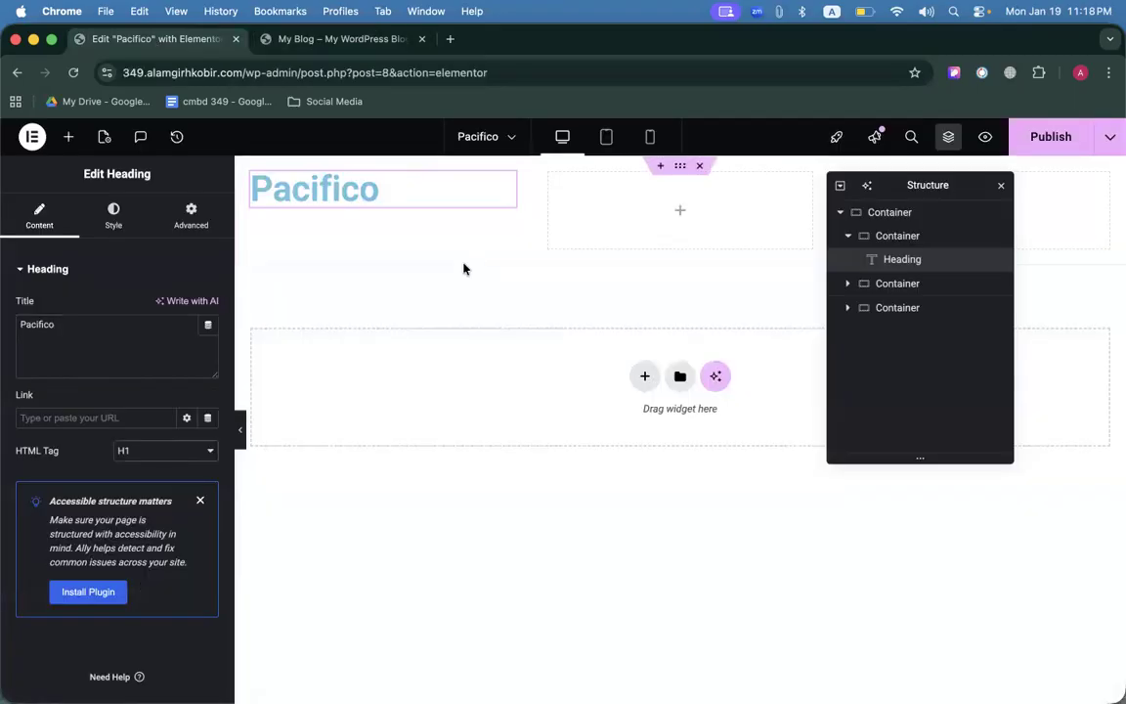
{"action": "left_click", "coordinate": [381, 44]}
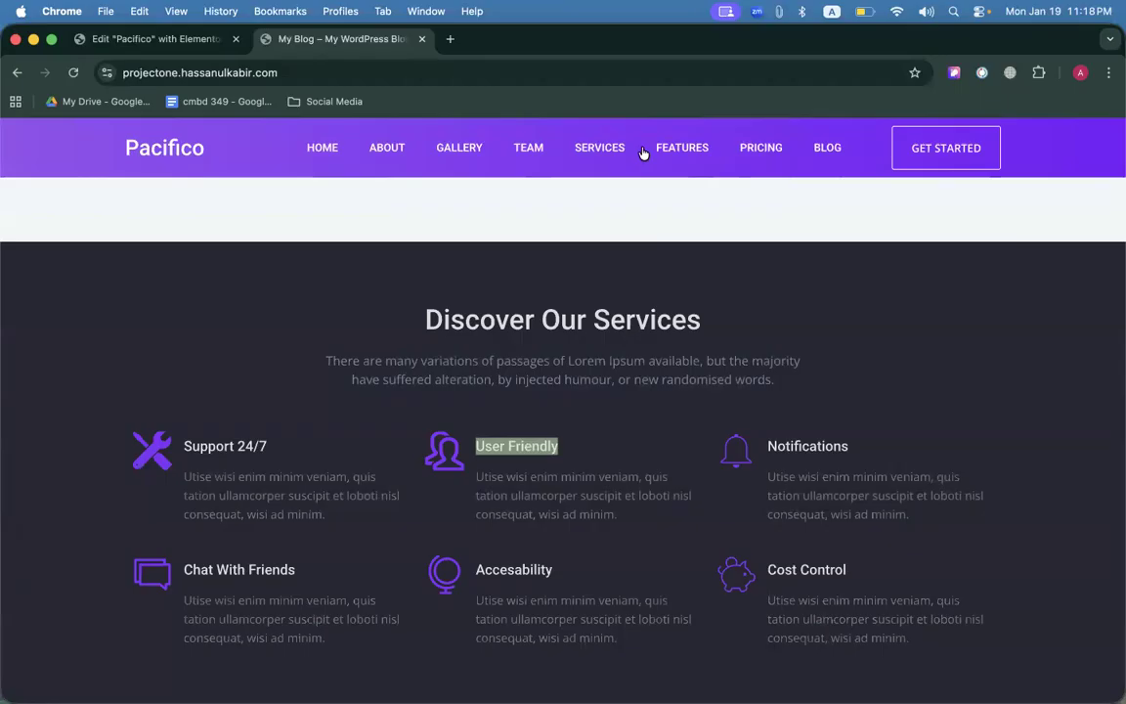
{"action": "left_click", "coordinate": [197, 46]}
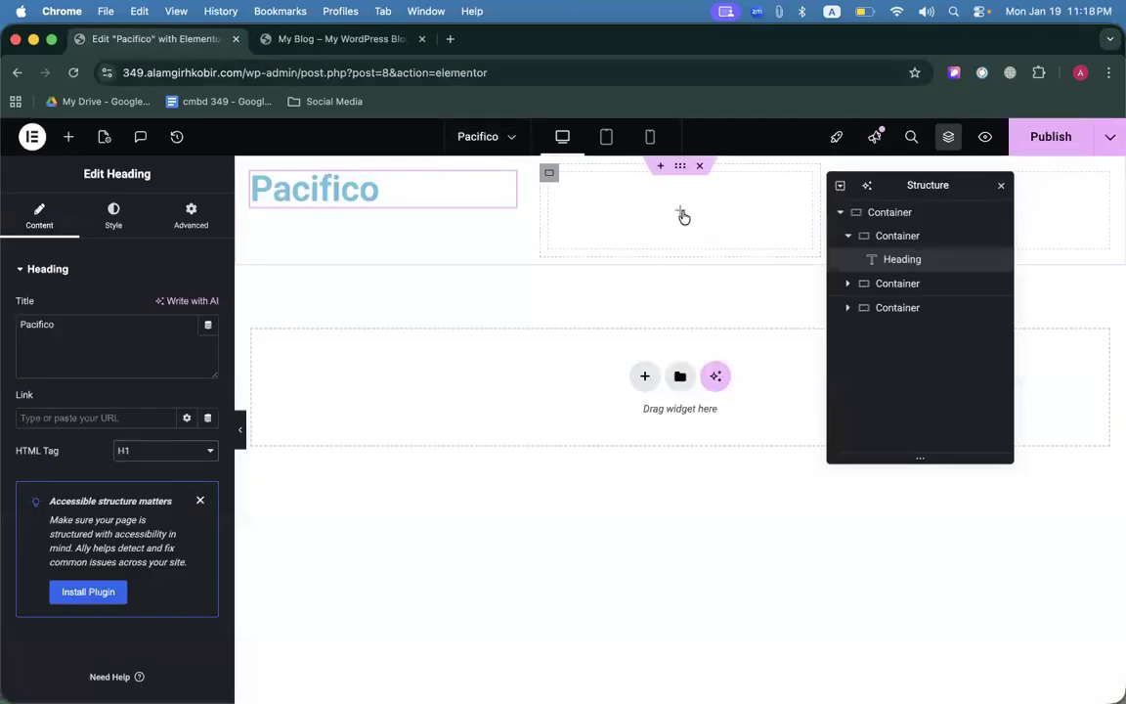
{"action": "left_click", "coordinate": [676, 214]}
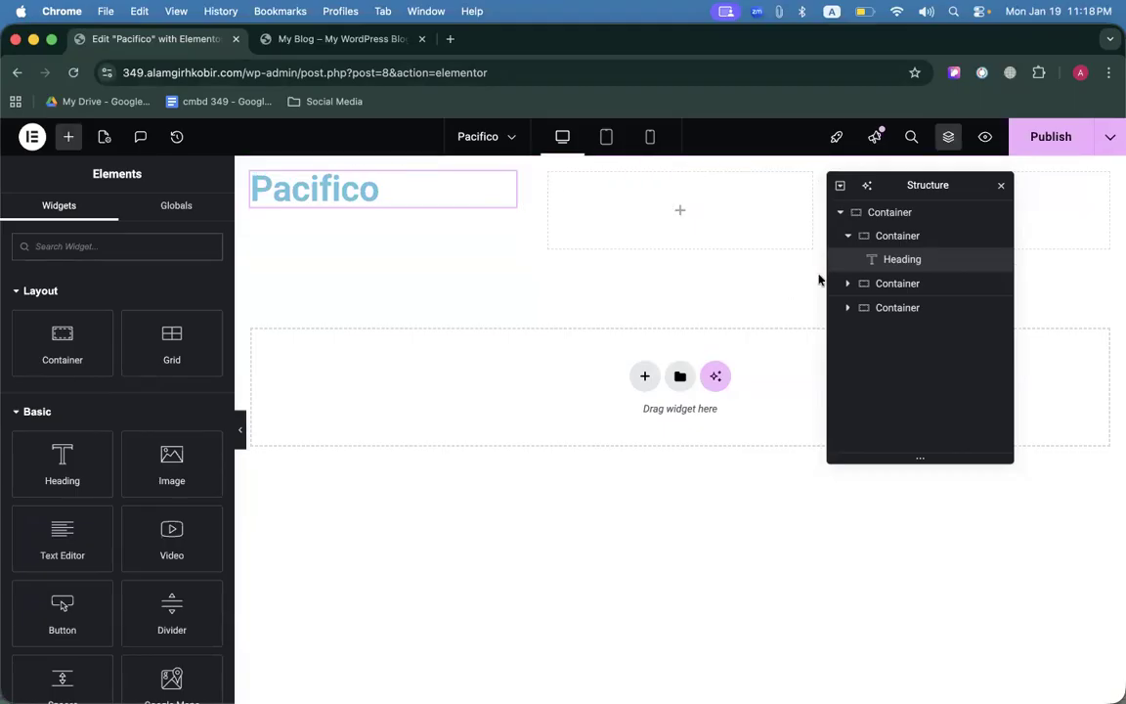
{"action": "left_click", "coordinate": [1046, 147]}
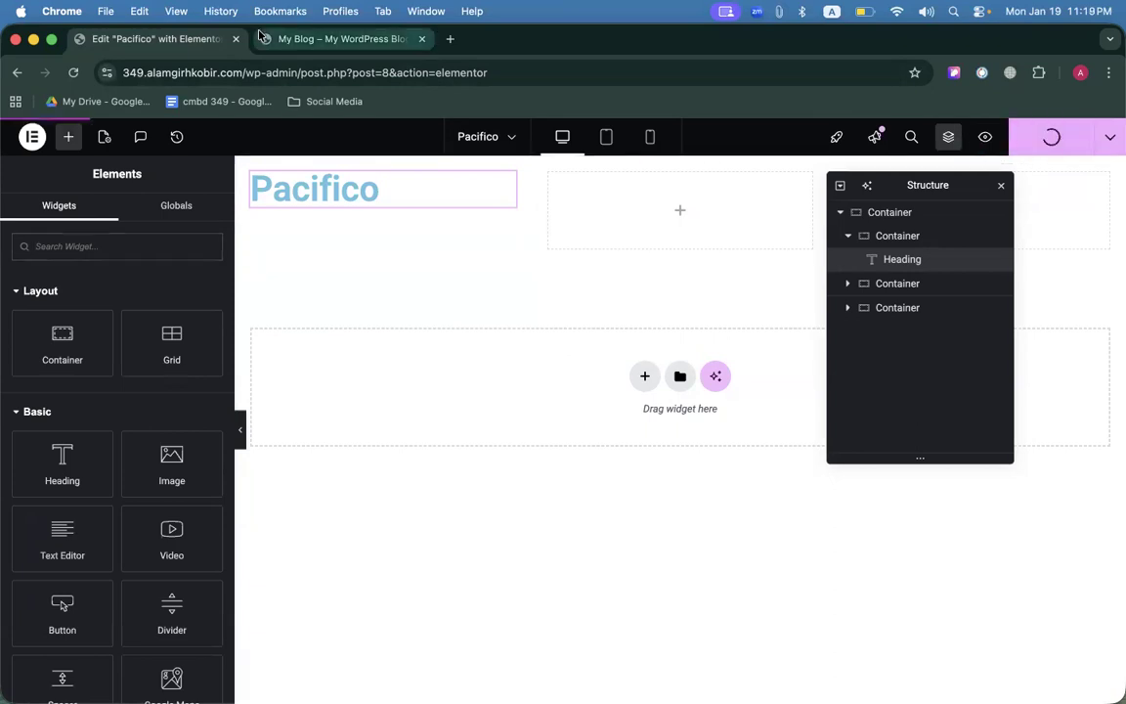
Open Exit to WordPress in a new tab from the editor menu and reach the Pages list.
{"action": "left_click", "coordinate": [289, 41]}
{"action": "left_click", "coordinate": [117, 39]}
{"action": "right_click", "coordinate": [115, 39]}
{"action": "left_click", "coordinate": [95, 66]}
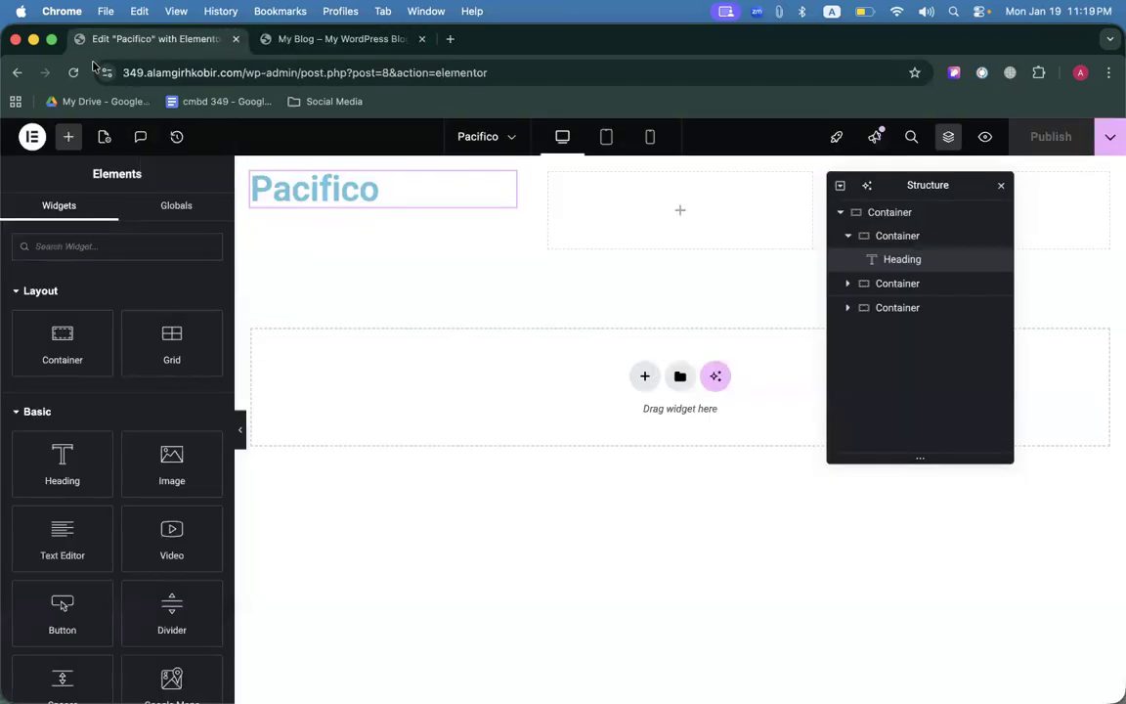
{"action": "right_click", "coordinate": [29, 145]}
{"action": "left_click", "coordinate": [31, 138]}
{"action": "left_click", "coordinate": [31, 138]}
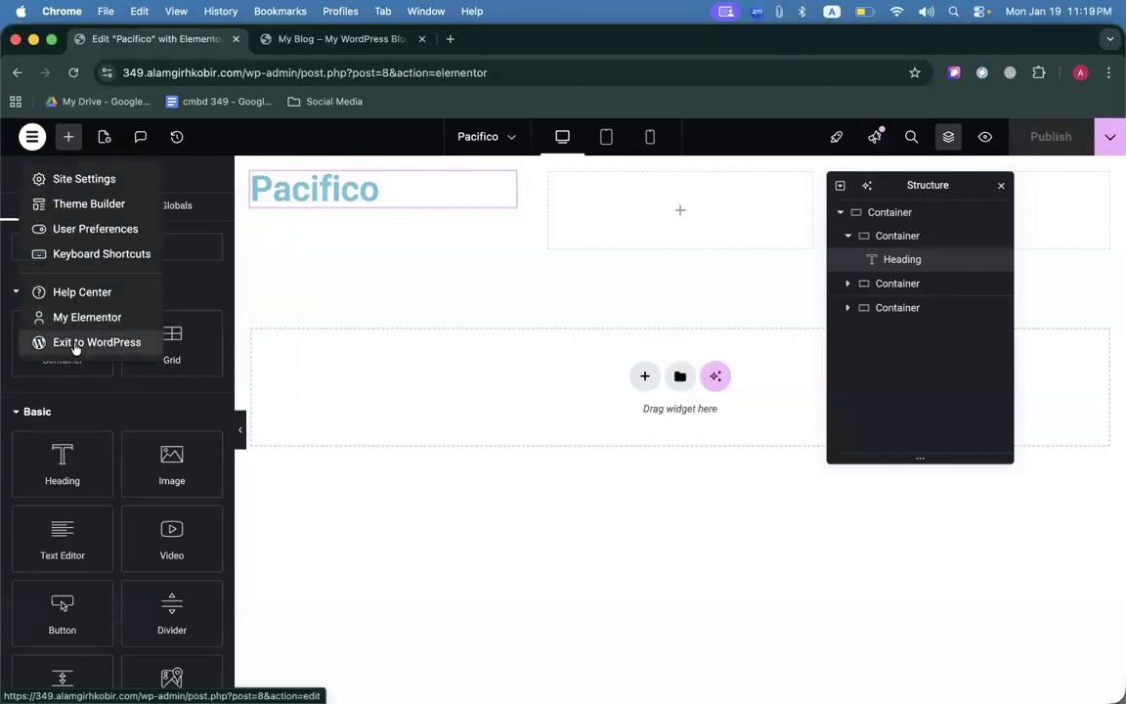
{"action": "right_click", "coordinate": [76, 347]}
{"action": "left_click", "coordinate": [93, 350]}
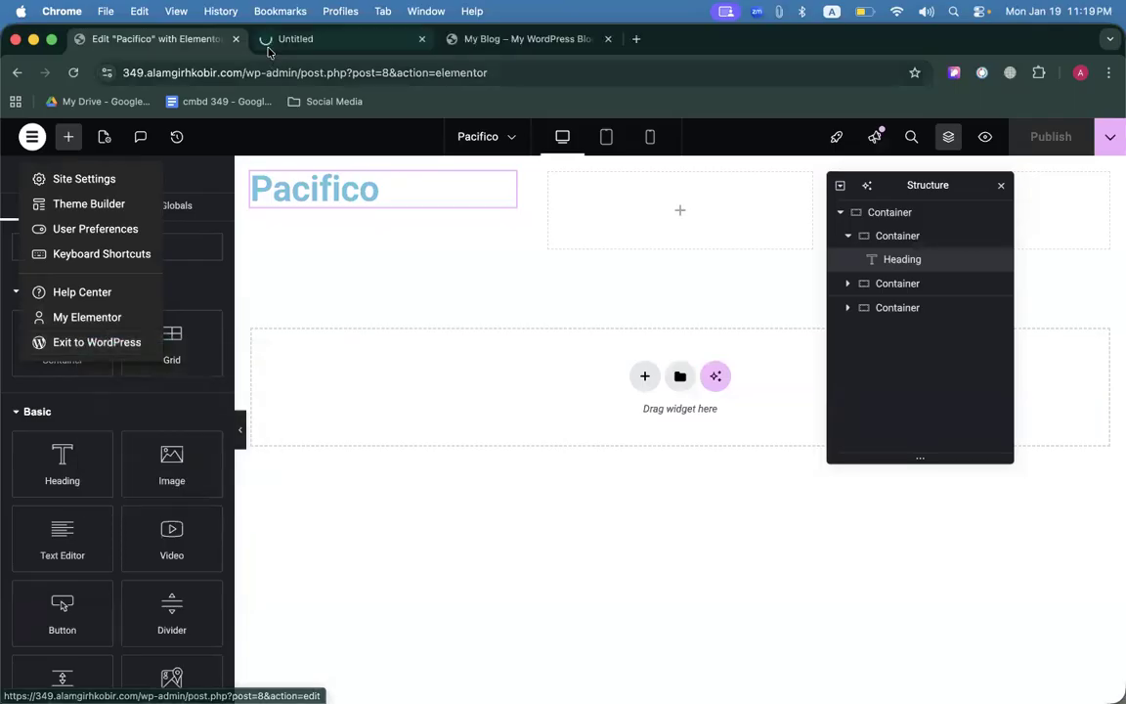
{"action": "left_click", "coordinate": [274, 43]}
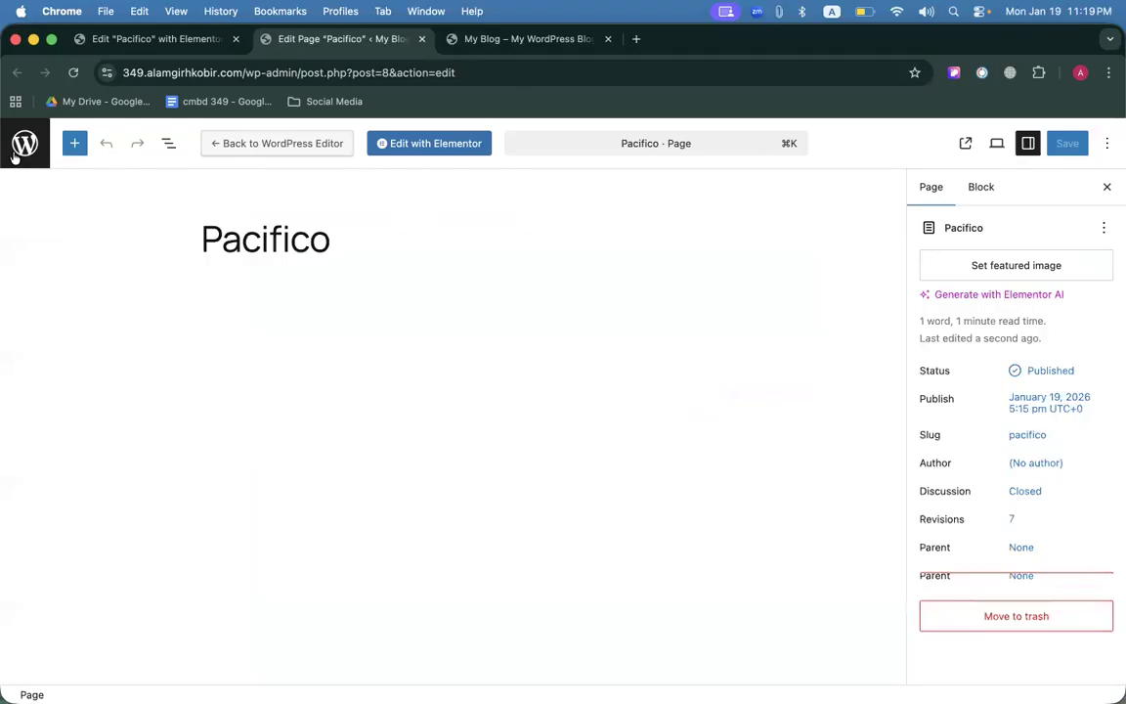
{"action": "left_click", "coordinate": [26, 145]}
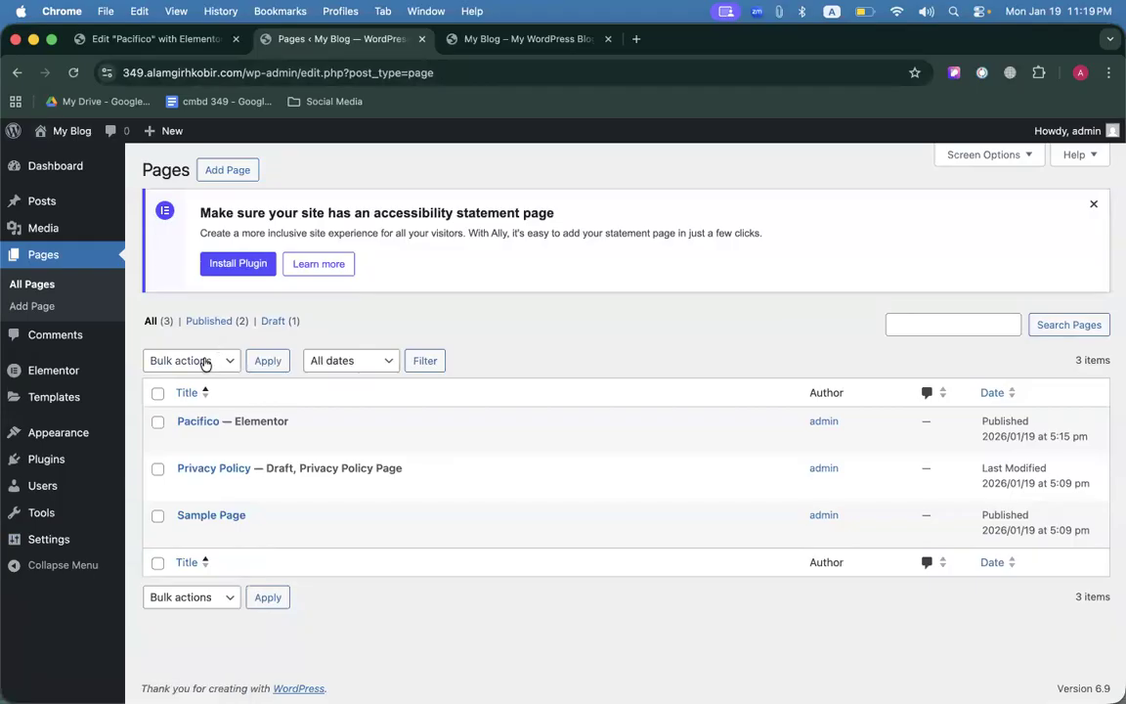
{"action": "mouse_move", "coordinate": [101, 428]}
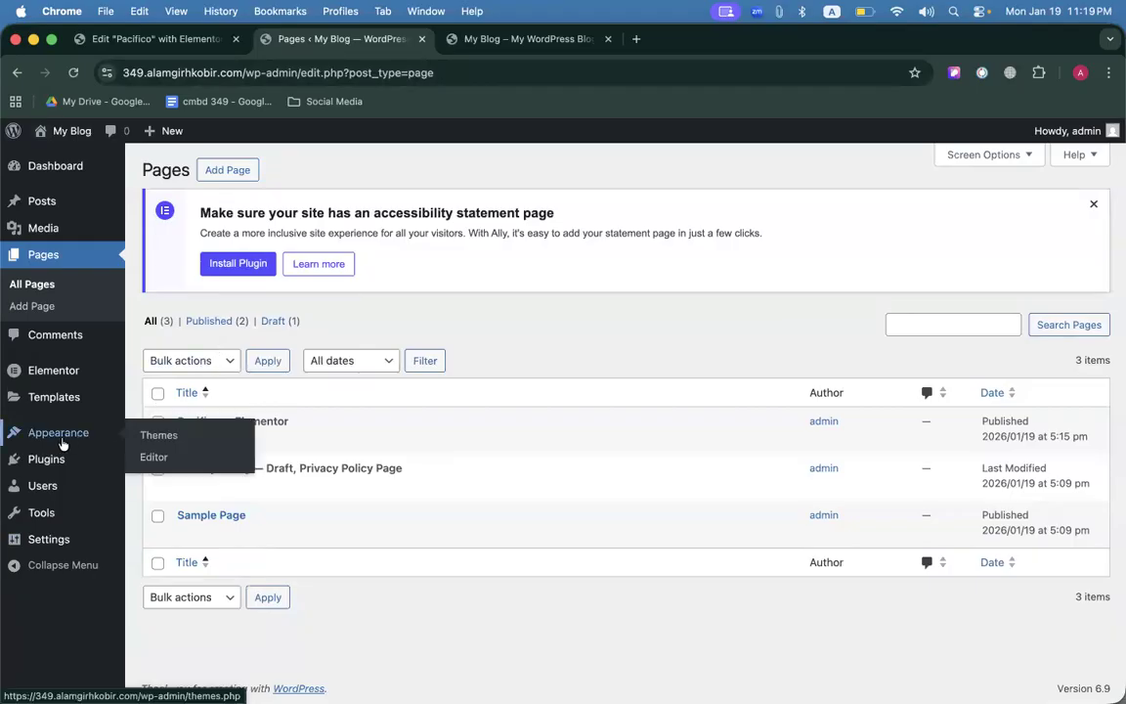
Install and activate Hello Elementor from Themes > Add Theme, then go to the Dashboard.
{"action": "left_click", "coordinate": [157, 436]}
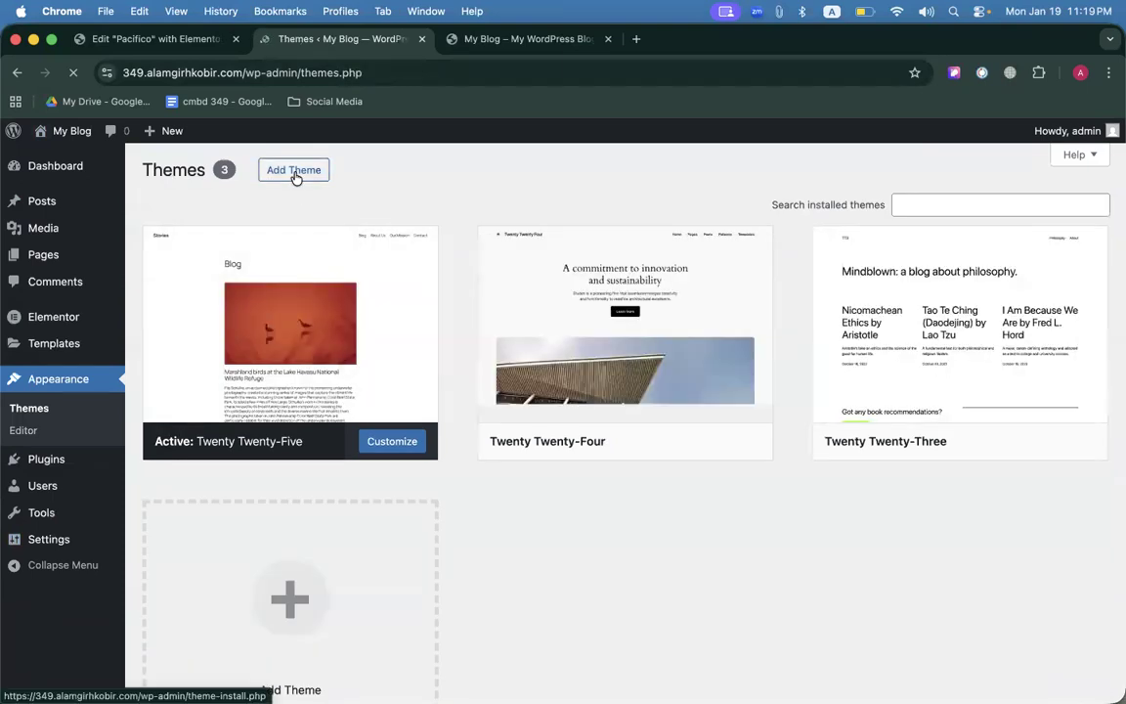
{"action": "left_click", "coordinate": [296, 173]}
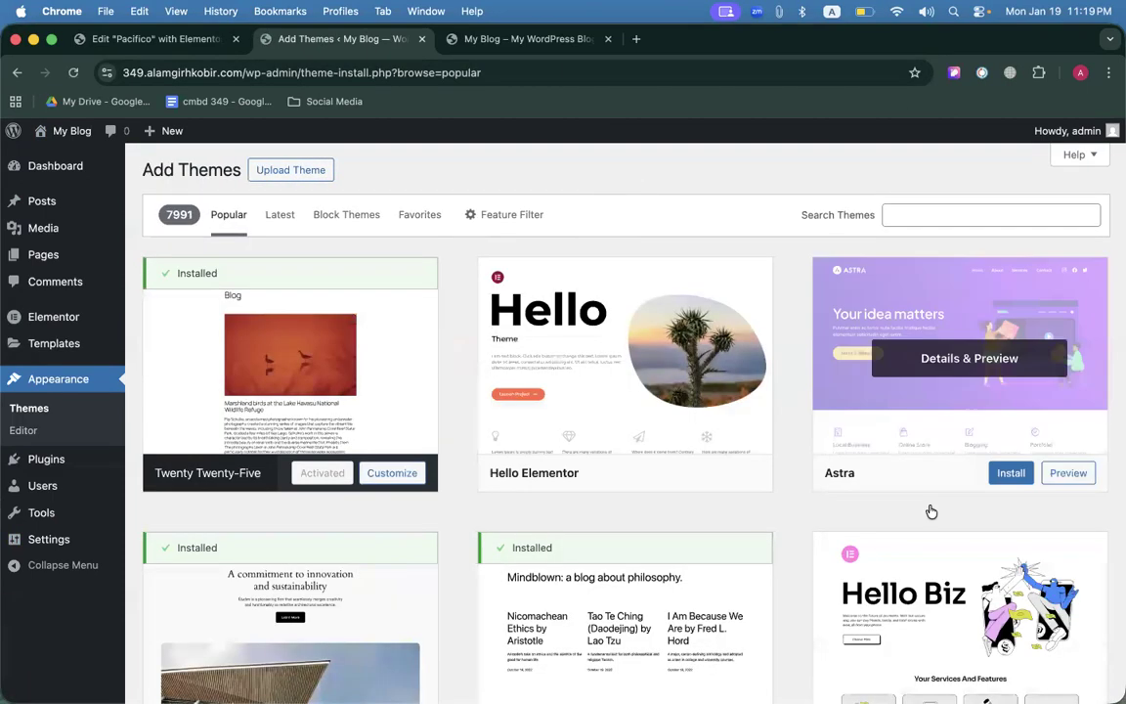
{"action": "scroll", "coordinate": [782, 440], "scroll_direction": "down", "scroll_amount": 2}
{"action": "scroll", "coordinate": [606, 391], "scroll_direction": "up", "scroll_amount": 2}
{"action": "left_click", "coordinate": [653, 472]}
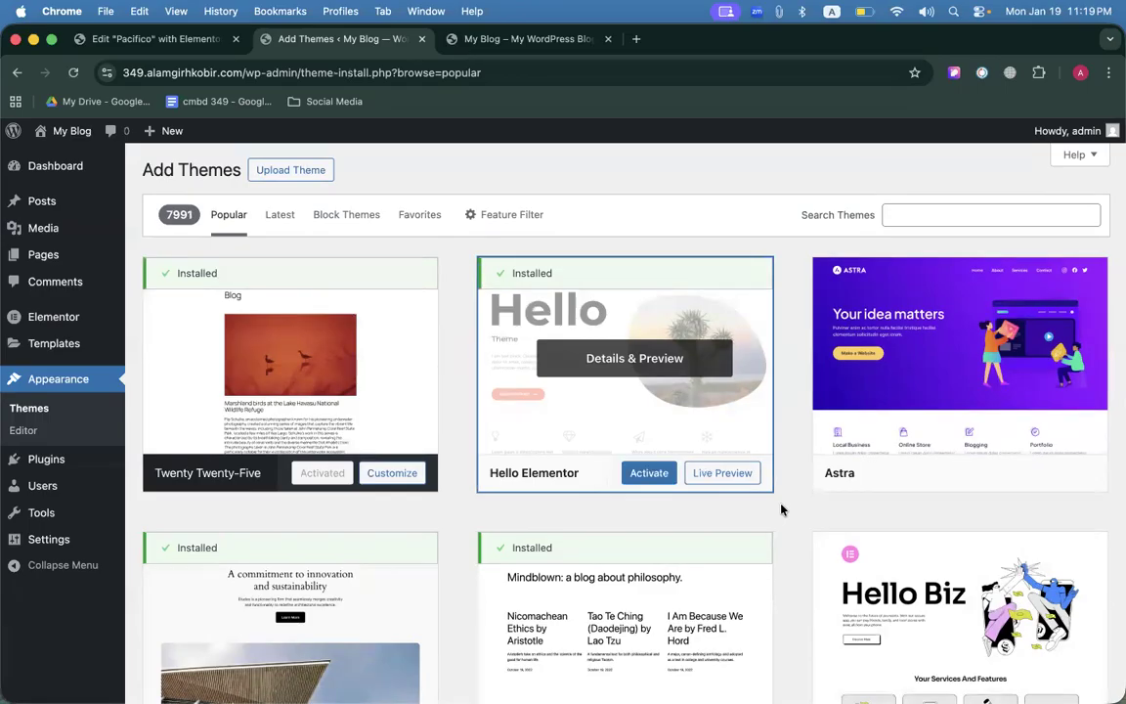
{"action": "left_click", "coordinate": [659, 472]}
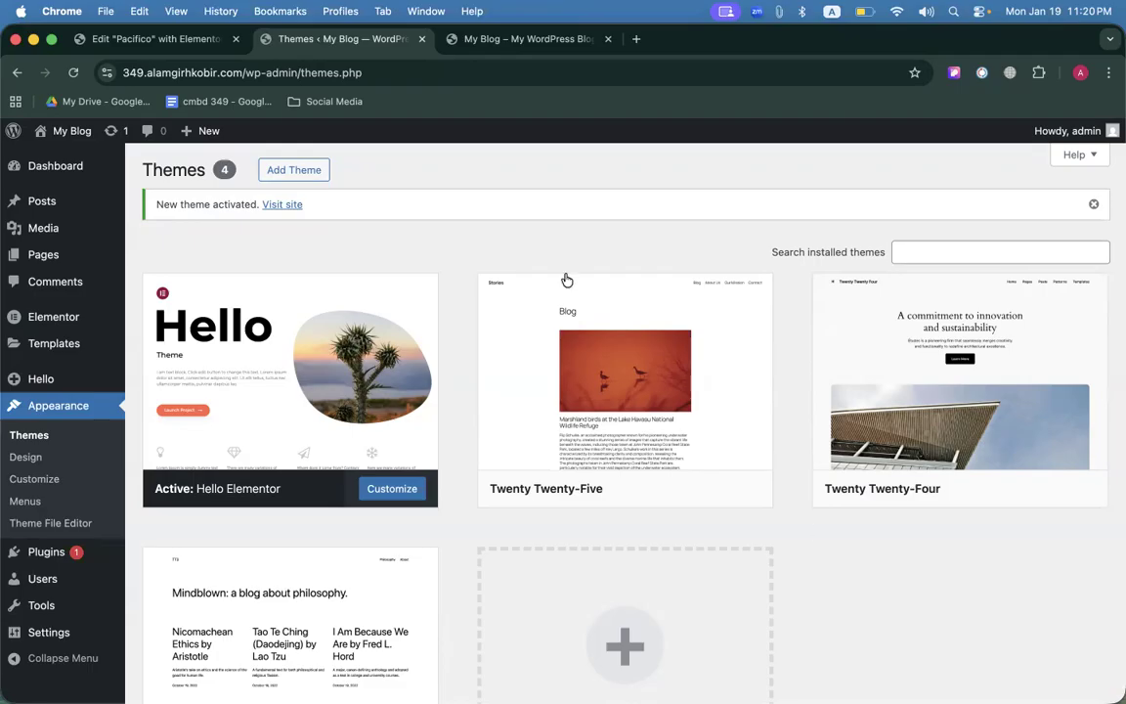
{"action": "left_click", "coordinate": [44, 164]}
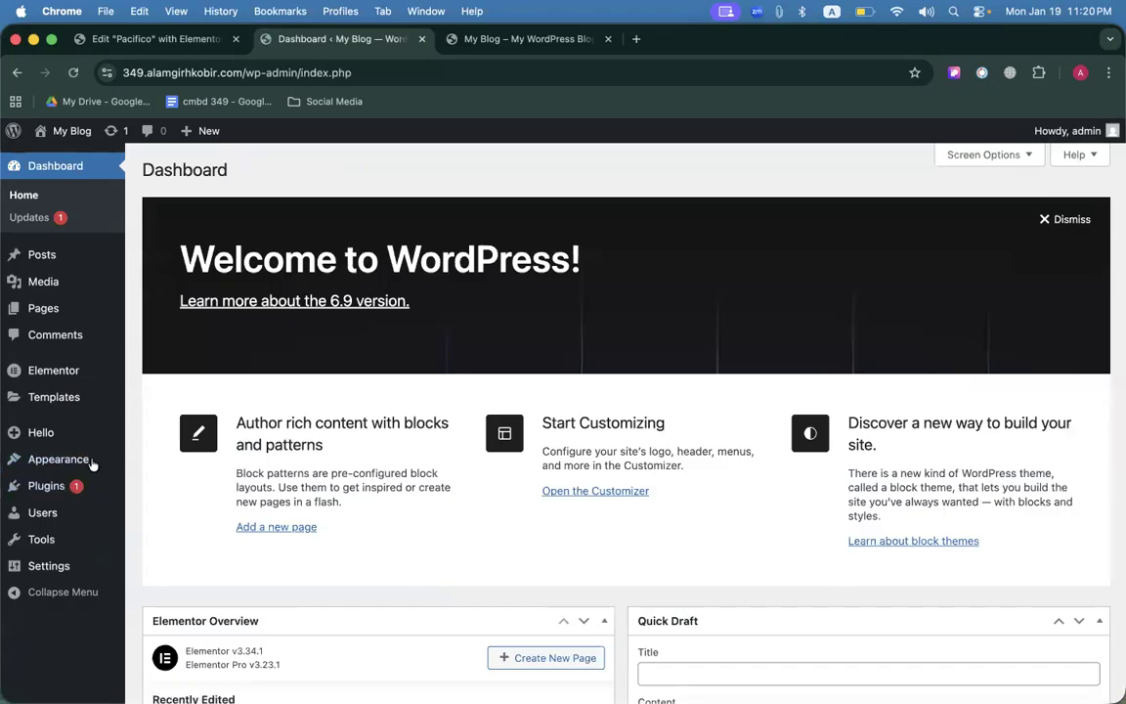
Create a menu named 'Main Menu' under Appearance > Menus.
{"action": "mouse_move", "coordinate": [100, 485]}
{"action": "mouse_move", "coordinate": [88, 458]}
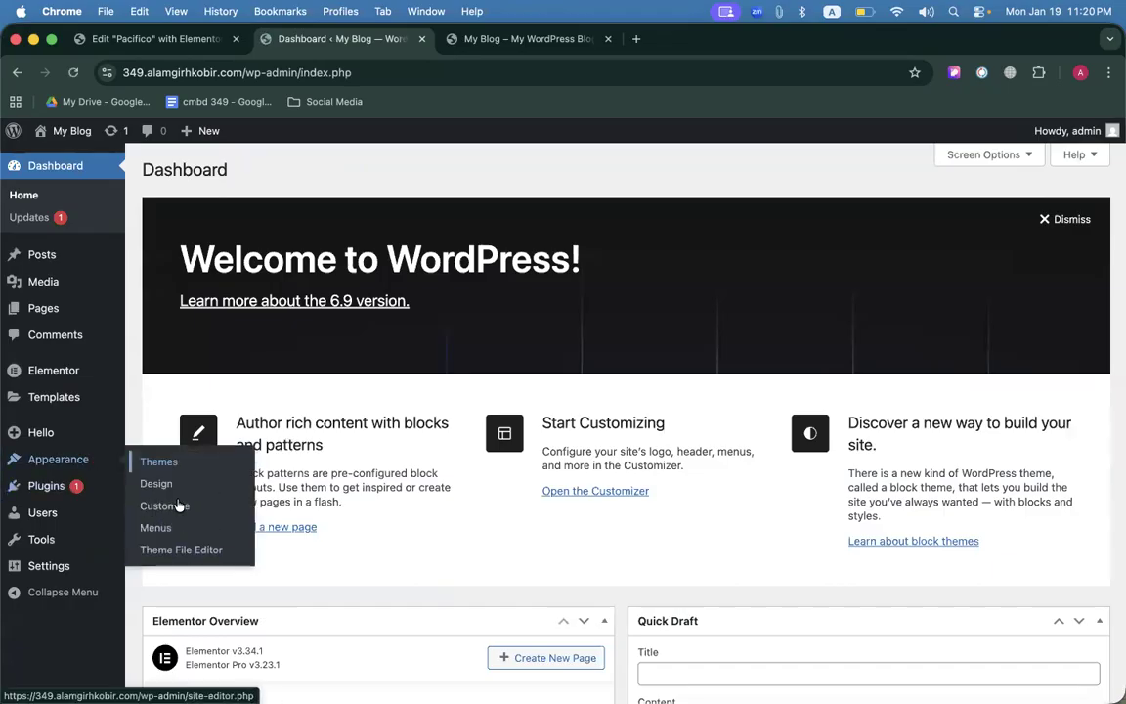
{"action": "left_click", "coordinate": [155, 527]}
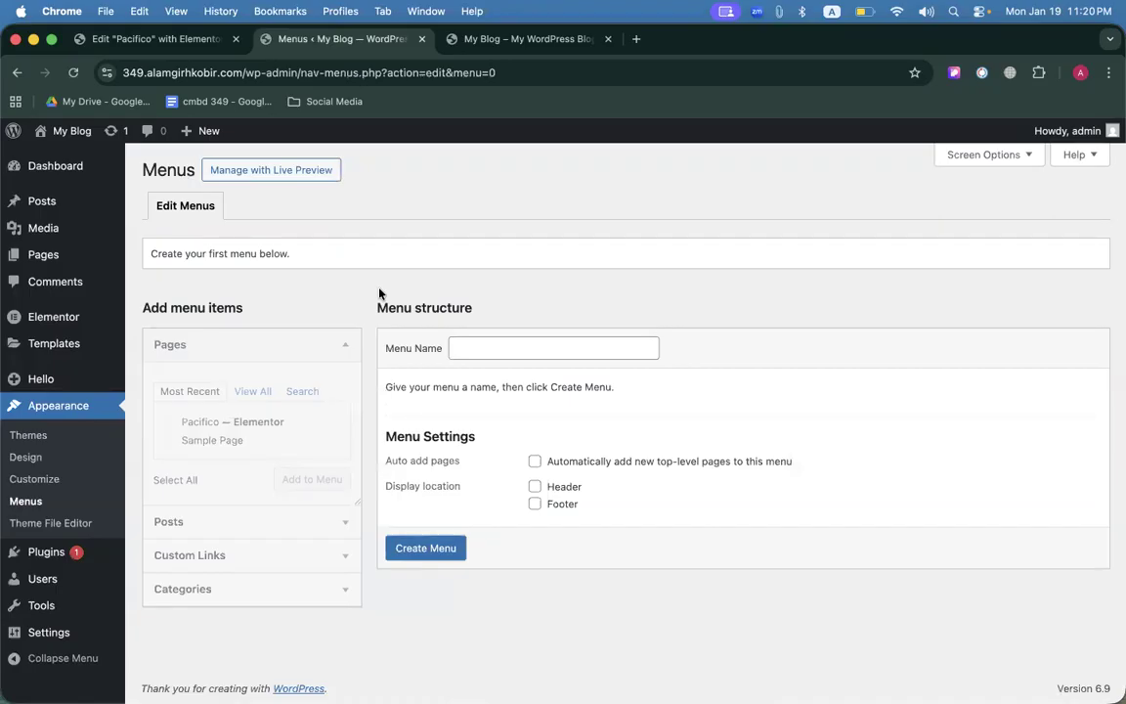
{"action": "left_click", "coordinate": [474, 359]}
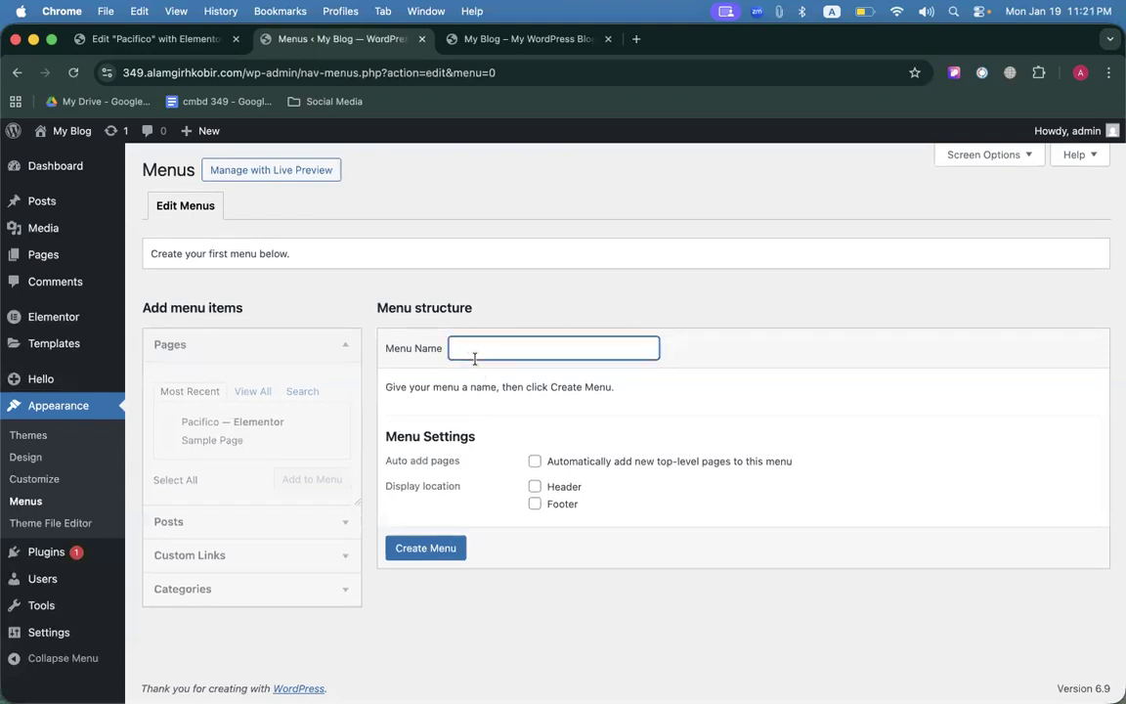
{"action": "type", "text": "M"}
{"action": "key", "text": "BackSpace"}
{"action": "type", "text": "Main Menu"}
{"action": "left_click", "coordinate": [421, 555]}
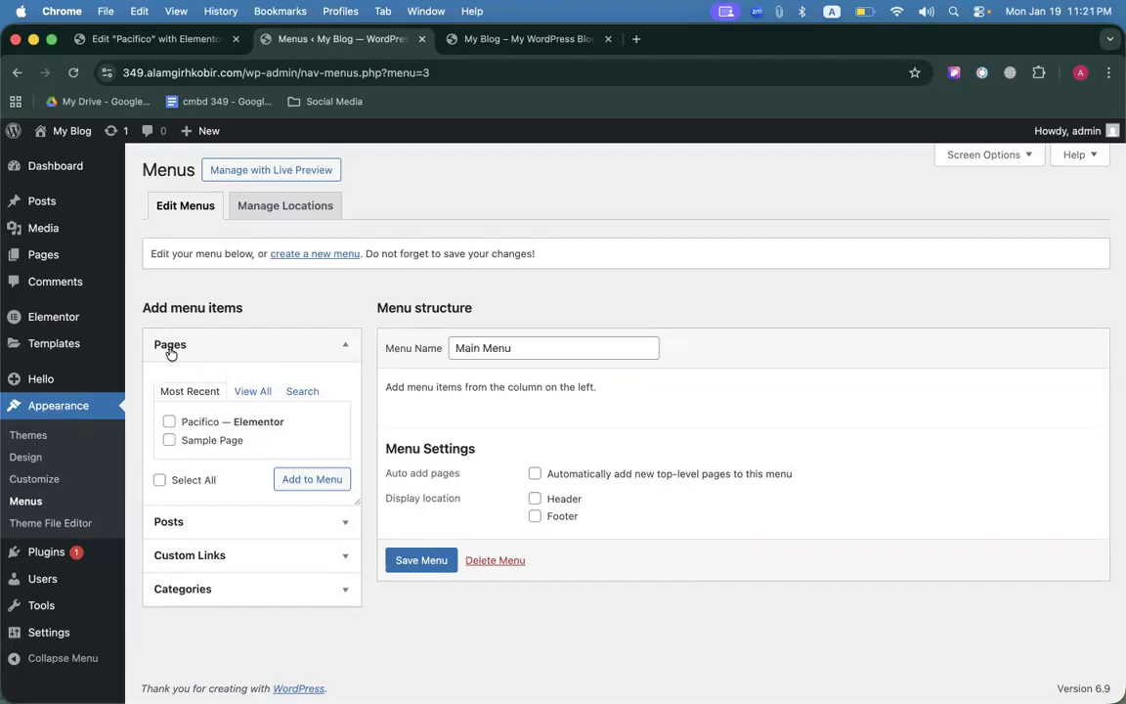
Add the Home, Pacifico and Sample Page pages to the Main Menu.
{"action": "left_click", "coordinate": [254, 394]}
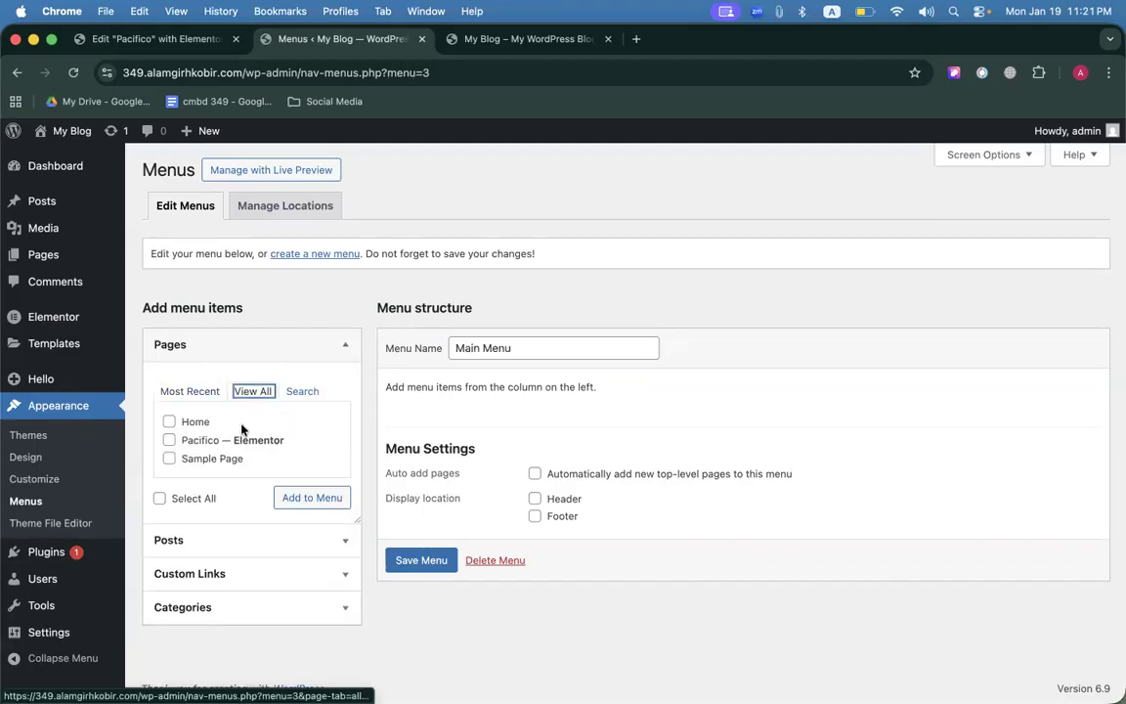
{"action": "left_click", "coordinate": [169, 423]}
{"action": "left_click", "coordinate": [169, 440]}
{"action": "left_click", "coordinate": [169, 459]}
{"action": "left_click", "coordinate": [297, 498]}
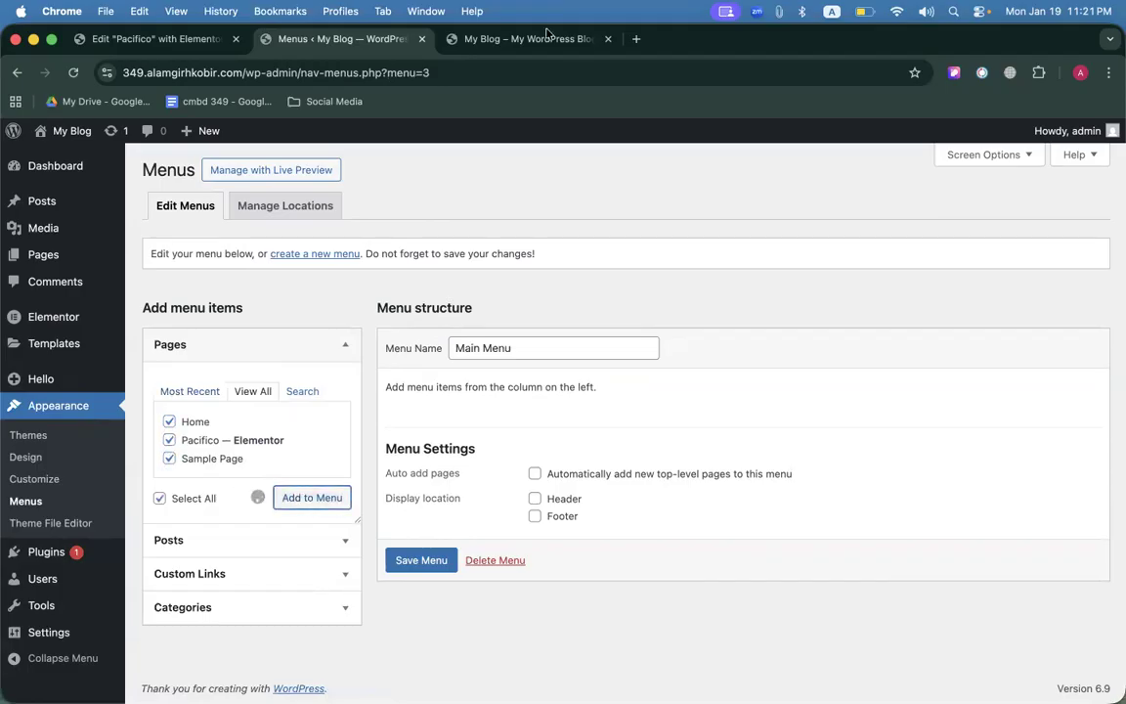
Add a 'GALLERY' custom link with URL # after checking the reference site's link.
{"action": "left_click", "coordinate": [528, 39]}
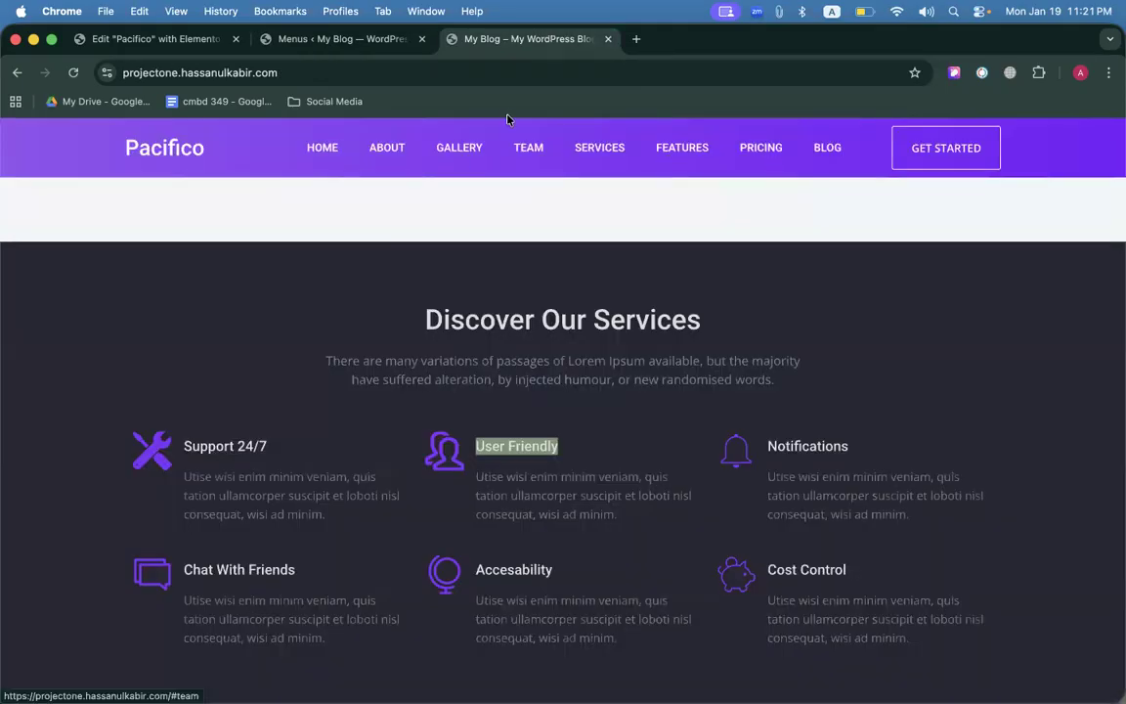
{"action": "left_click", "coordinate": [328, 39]}
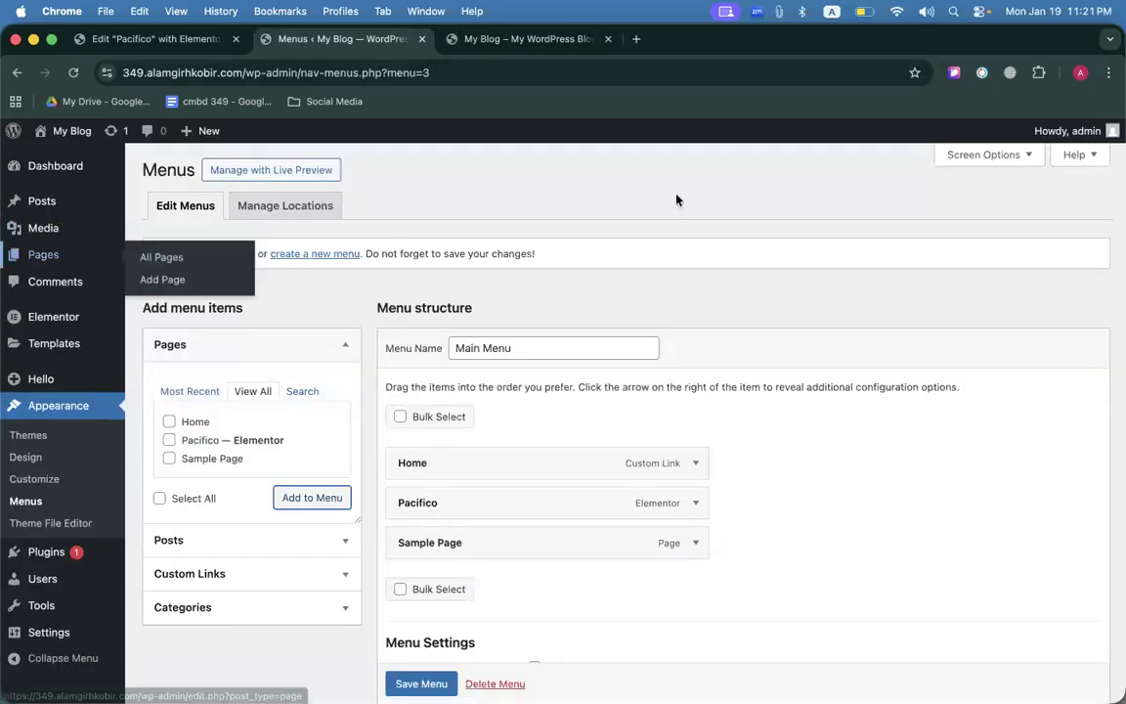
{"action": "scroll", "coordinate": [356, 384], "scroll_direction": "down", "scroll_amount": 3}
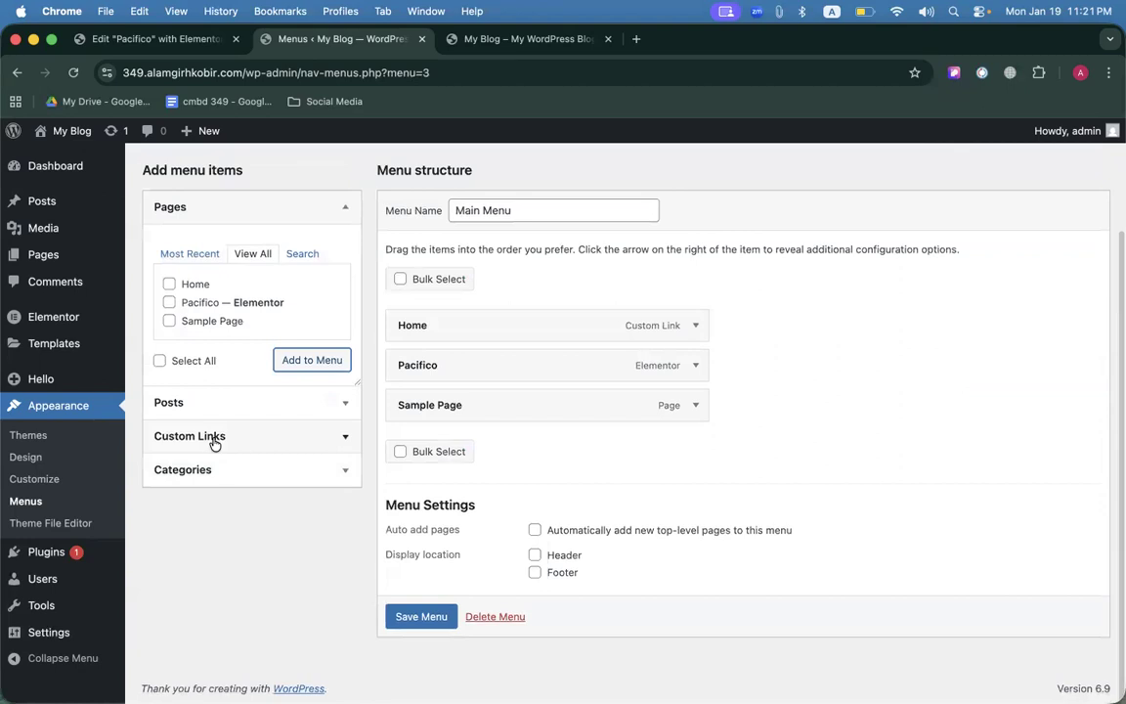
{"action": "left_click", "coordinate": [216, 438]}
{"action": "scroll", "coordinate": [274, 427], "scroll_direction": "up", "scroll_amount": 2}
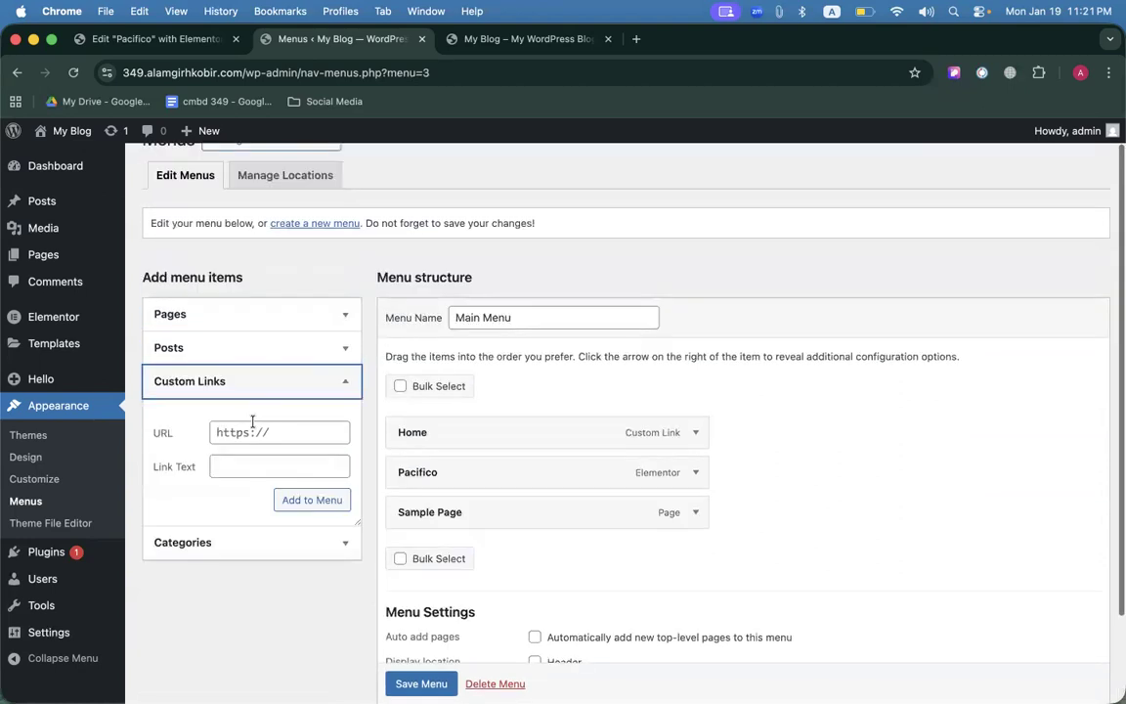
{"action": "left_click", "coordinate": [528, 38]}
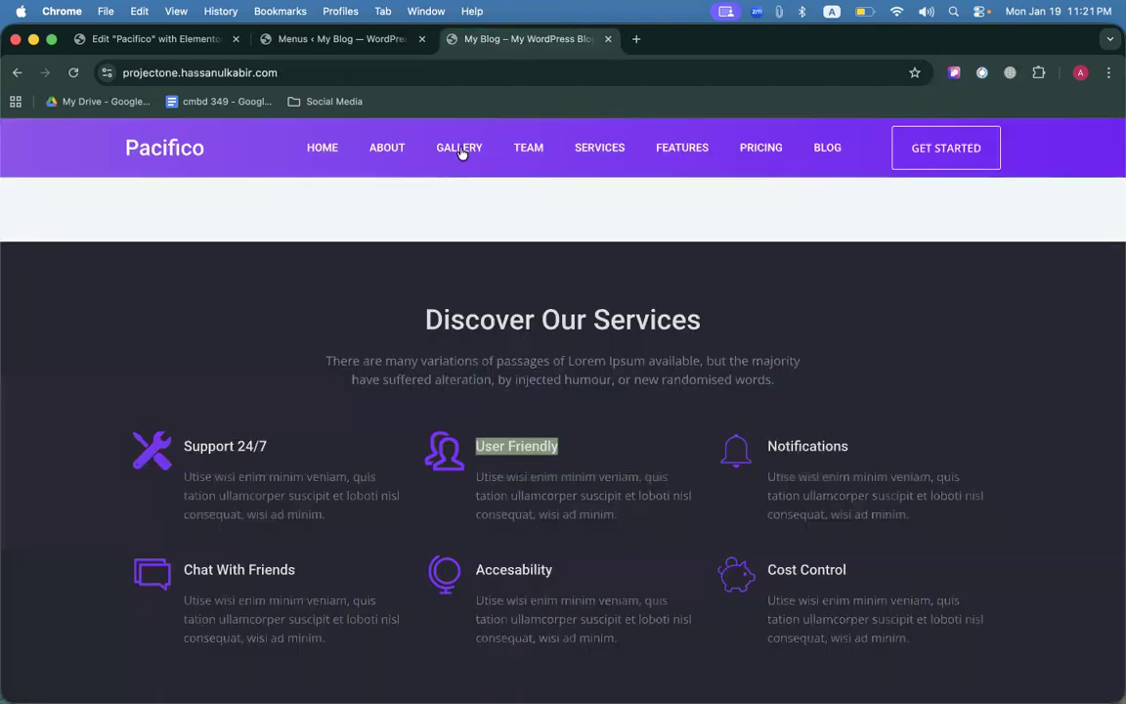
{"action": "right_click", "coordinate": [456, 148]}
{"action": "left_click", "coordinate": [368, 37]}
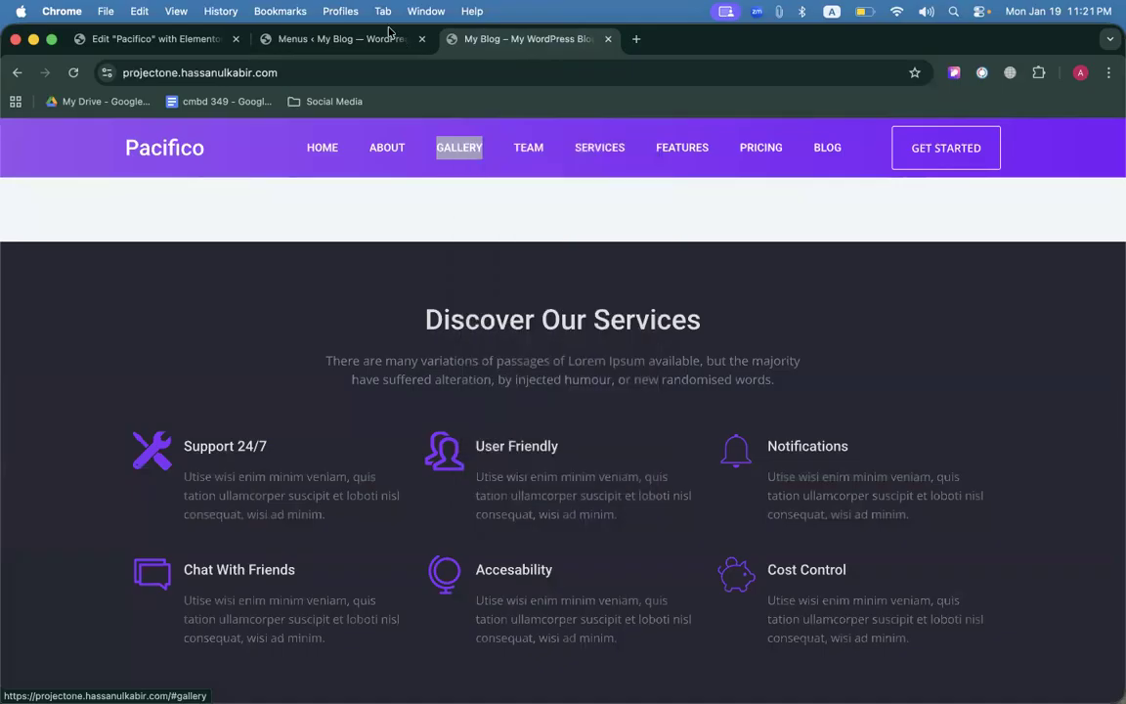
{"action": "left_click", "coordinate": [367, 38]}
{"action": "left_click", "coordinate": [252, 464]}
{"action": "type", "text": "GALLERY"}
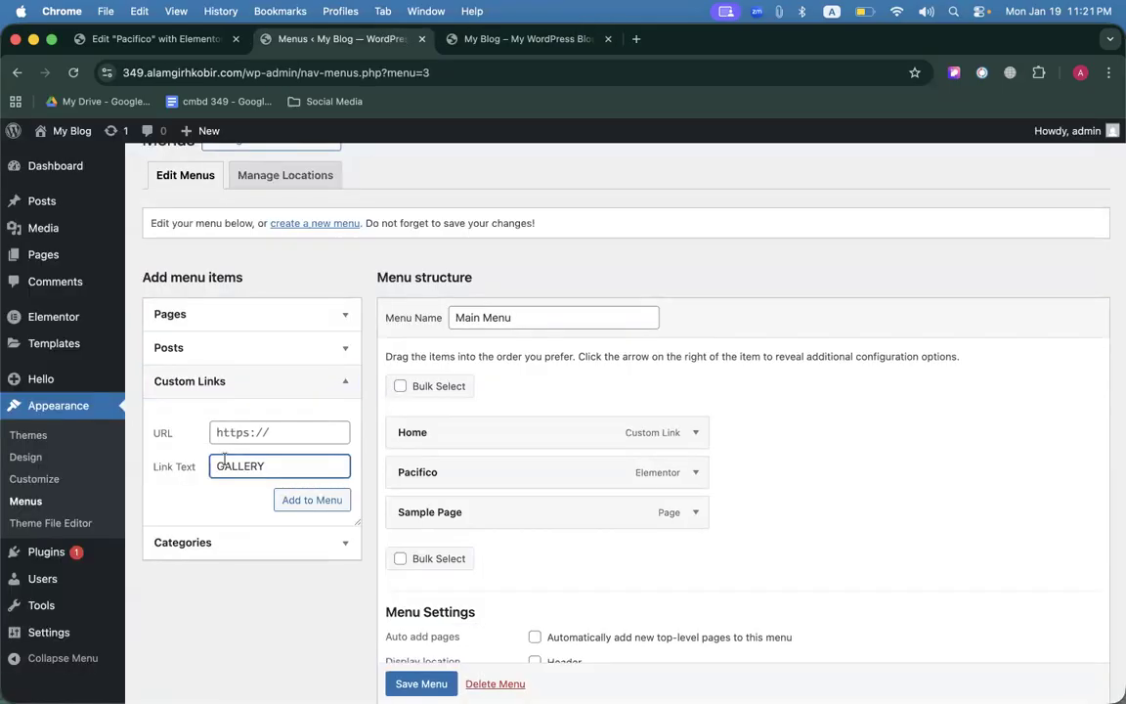
{"action": "left_click", "coordinate": [228, 435]}
{"action": "type", "text": "#"}
{"action": "left_click", "coordinate": [335, 500]}
Add 'Abour' and 'Blog' custom links with URL # and save the Main Menu.
{"action": "left_click", "coordinate": [280, 467]}
{"action": "type", "text": "Abour"}
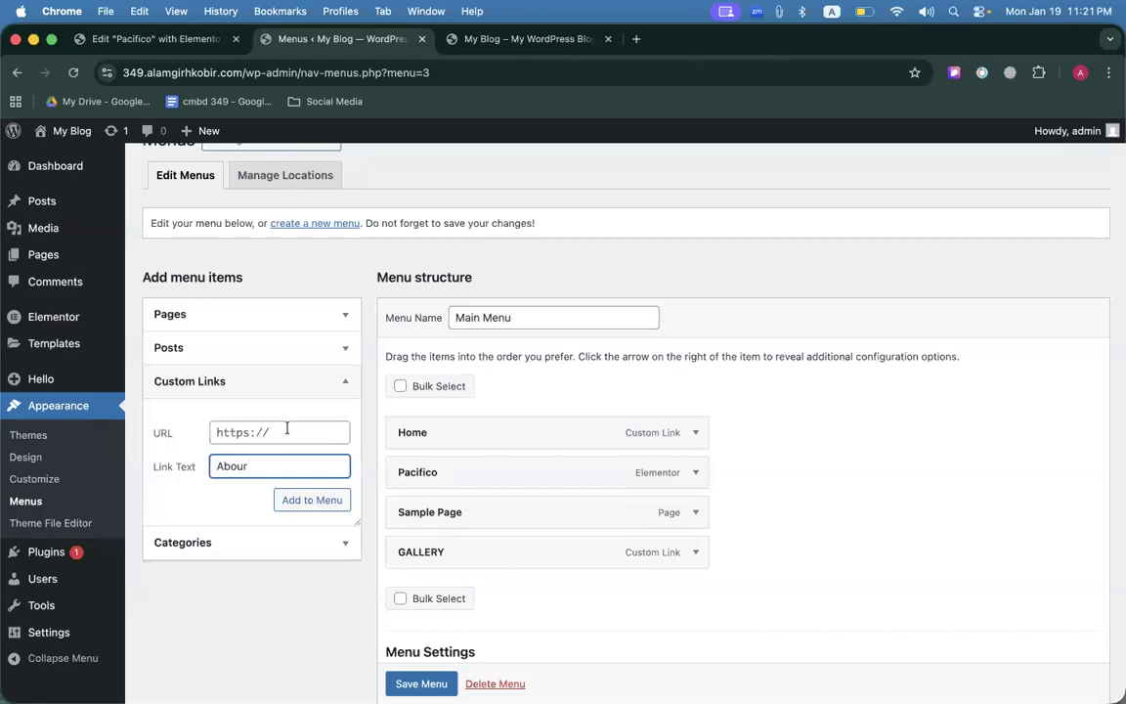
{"action": "left_click", "coordinate": [284, 431]}
{"action": "type", "text": "#"}
{"action": "left_click", "coordinate": [312, 499]}
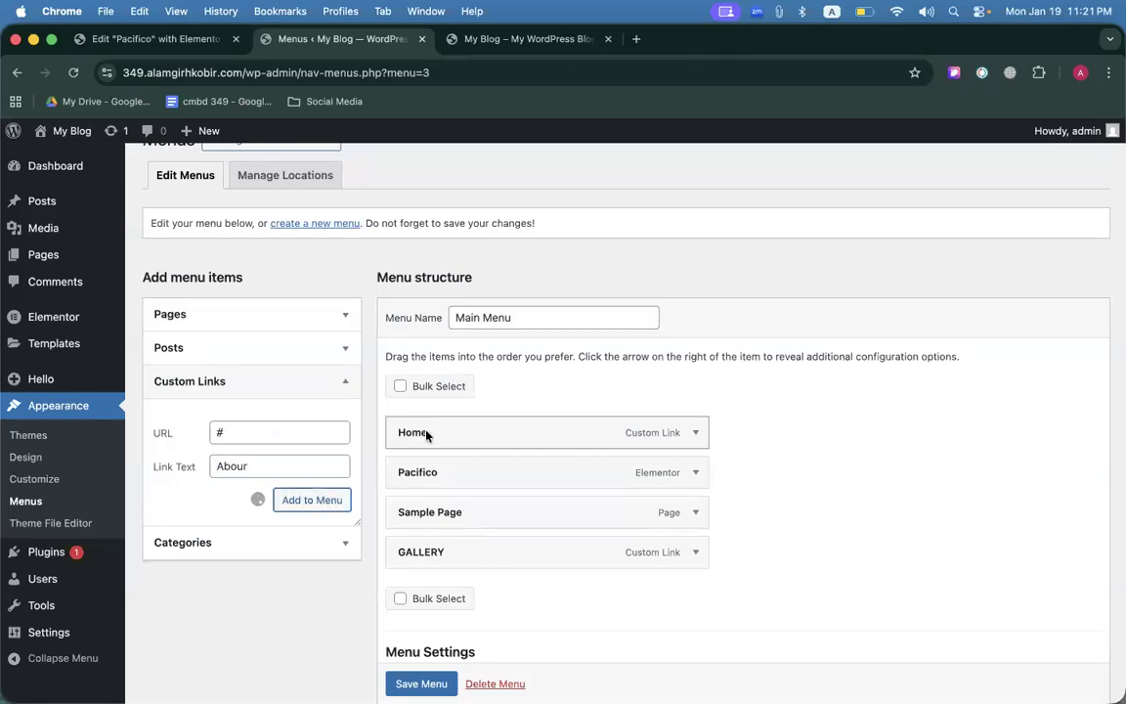
{"action": "scroll", "coordinate": [427, 436], "scroll_direction": "down", "scroll_amount": 4}
{"action": "left_click", "coordinate": [256, 281]}
{"action": "type", "text": "Blog"}
{"action": "left_click", "coordinate": [218, 245]}
{"action": "type", "text": "#"}
{"action": "left_click", "coordinate": [340, 316]}
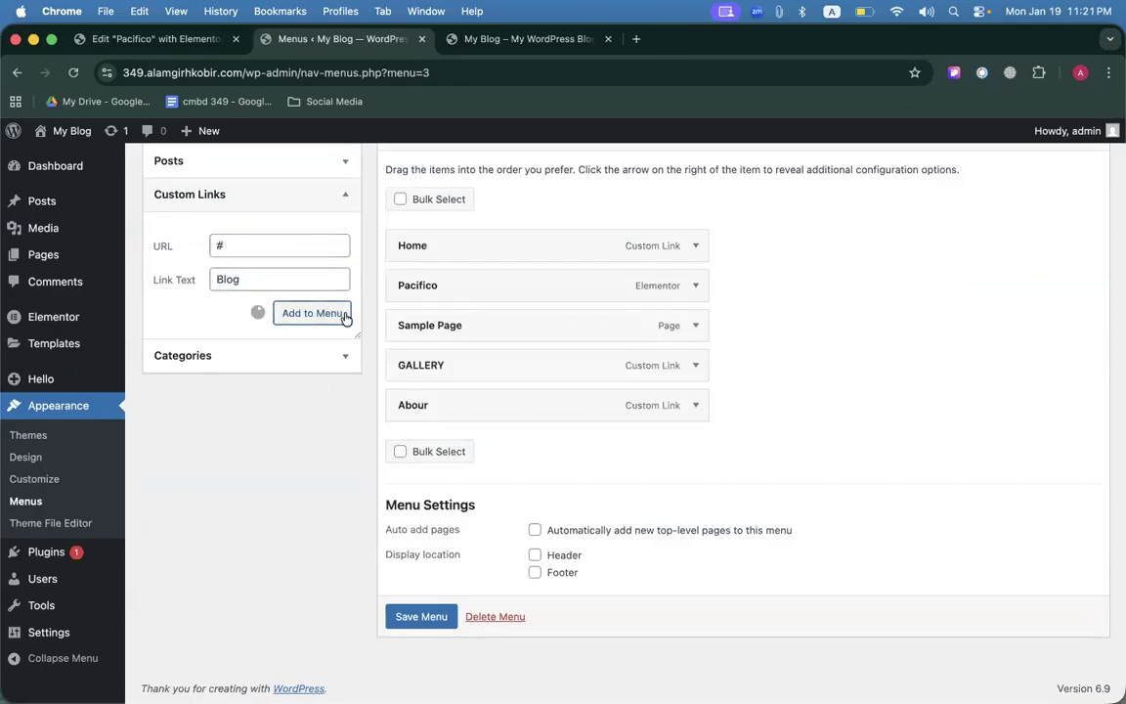
{"action": "left_click", "coordinate": [419, 615]}
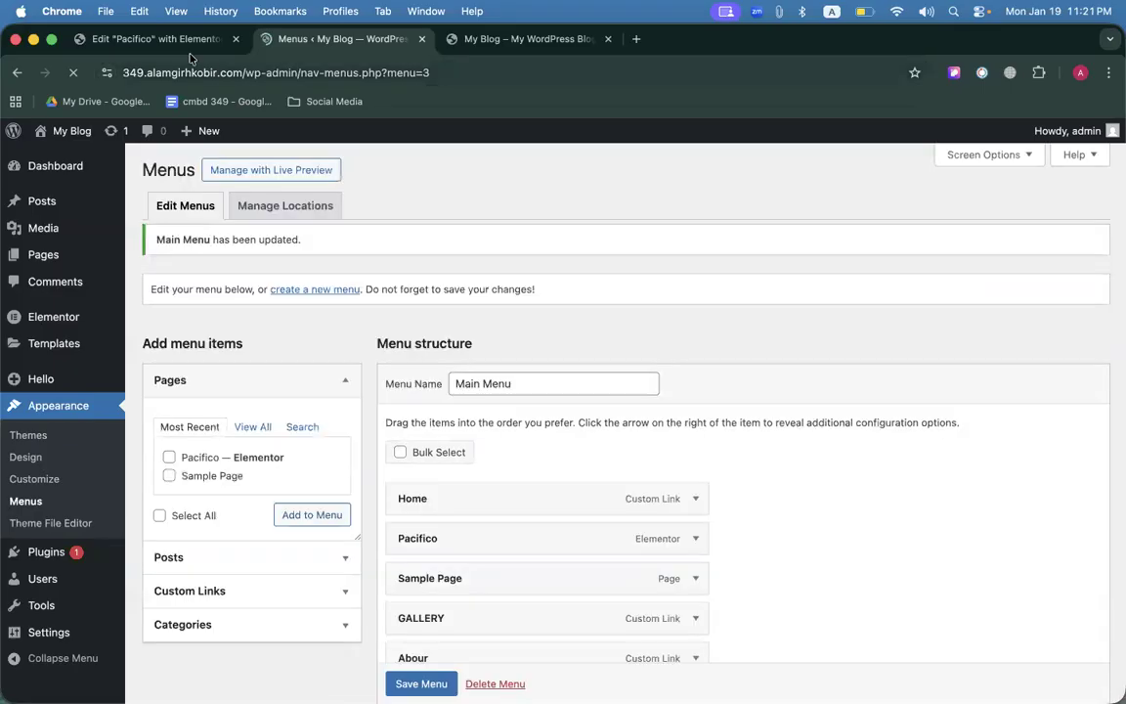
{"action": "left_click", "coordinate": [172, 43]}
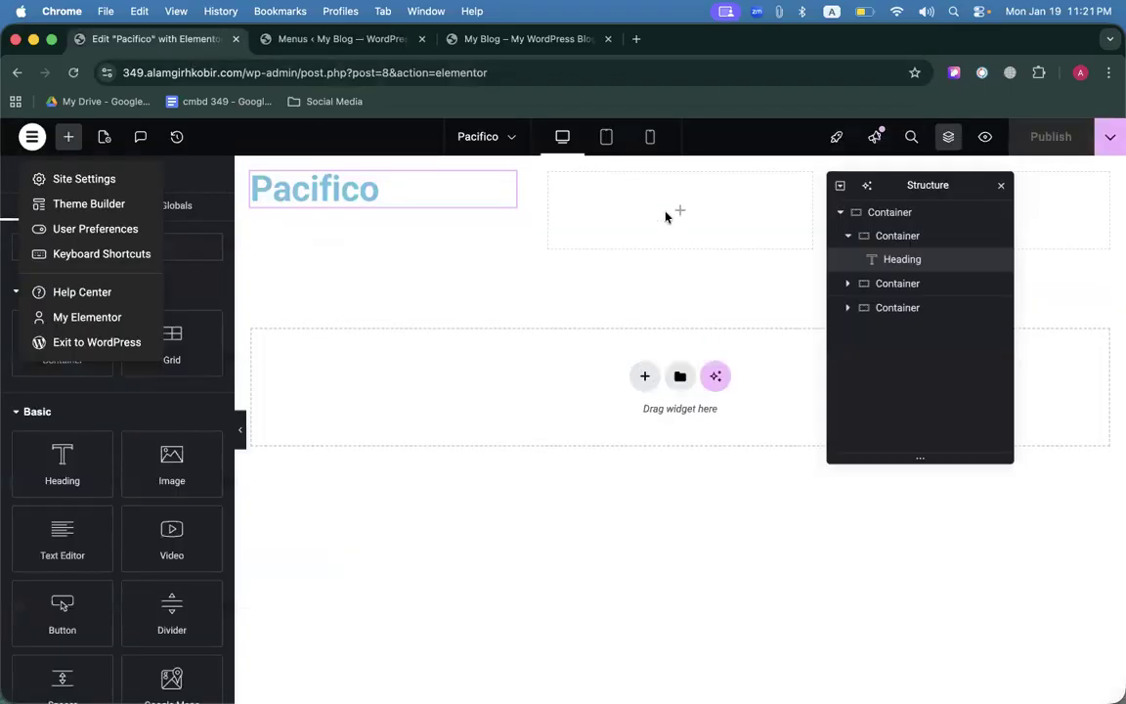
Place a WordPress Menu widget in the middle container, publish, and reload to show Main Menu.
{"action": "left_click", "coordinate": [594, 202]}
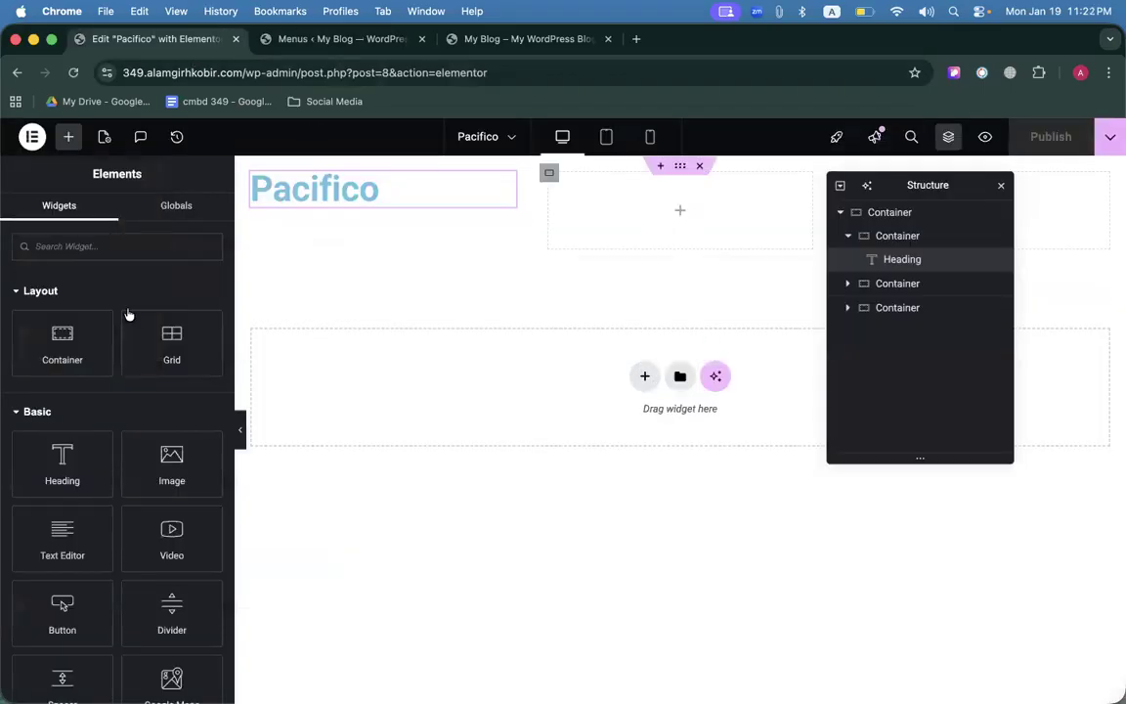
{"action": "left_click", "coordinate": [56, 251]}
{"action": "type", "text": "menu"}
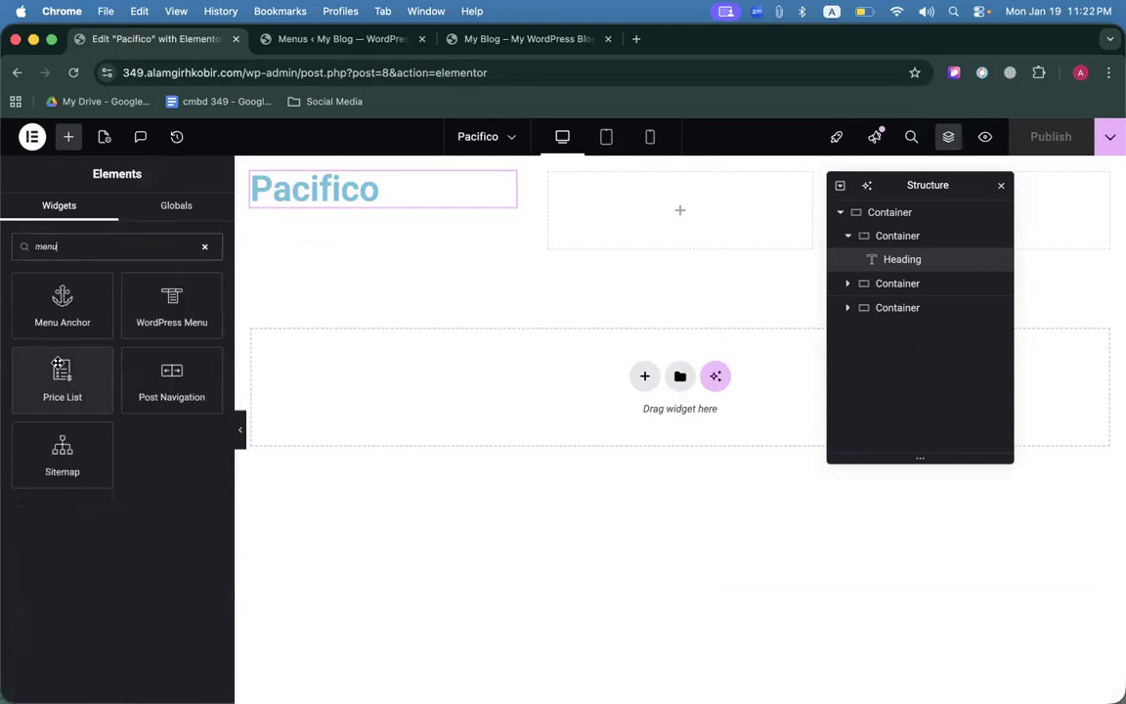
{"action": "left_click_drag", "start_coordinate": [154, 310], "coordinate": [636, 259]}
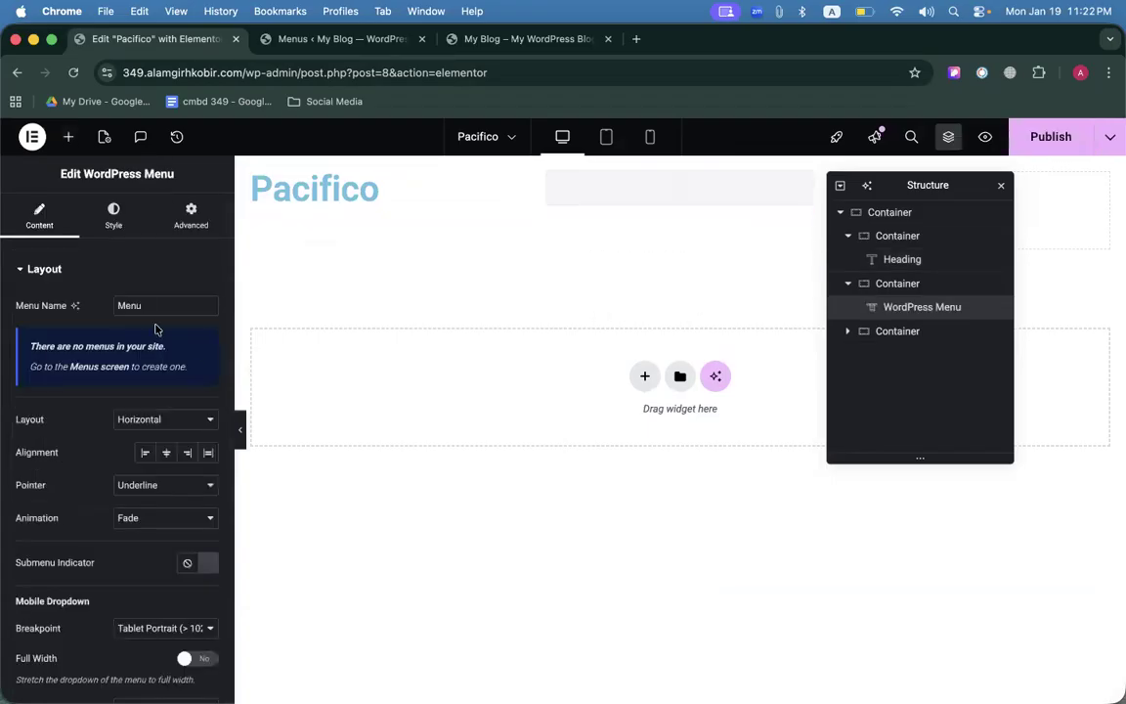
{"action": "left_click_drag", "start_coordinate": [45, 346], "coordinate": [190, 368]}
{"action": "left_click", "coordinate": [162, 311]}
{"action": "left_click", "coordinate": [1066, 137]}
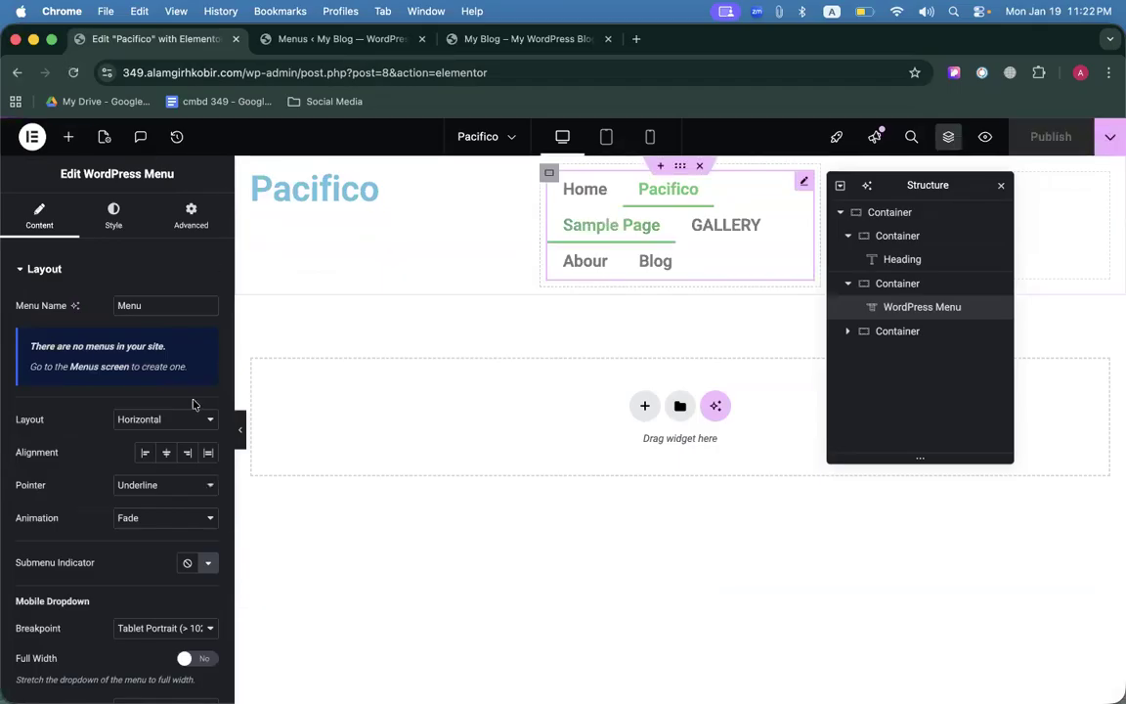
{"action": "left_click", "coordinate": [78, 71]}
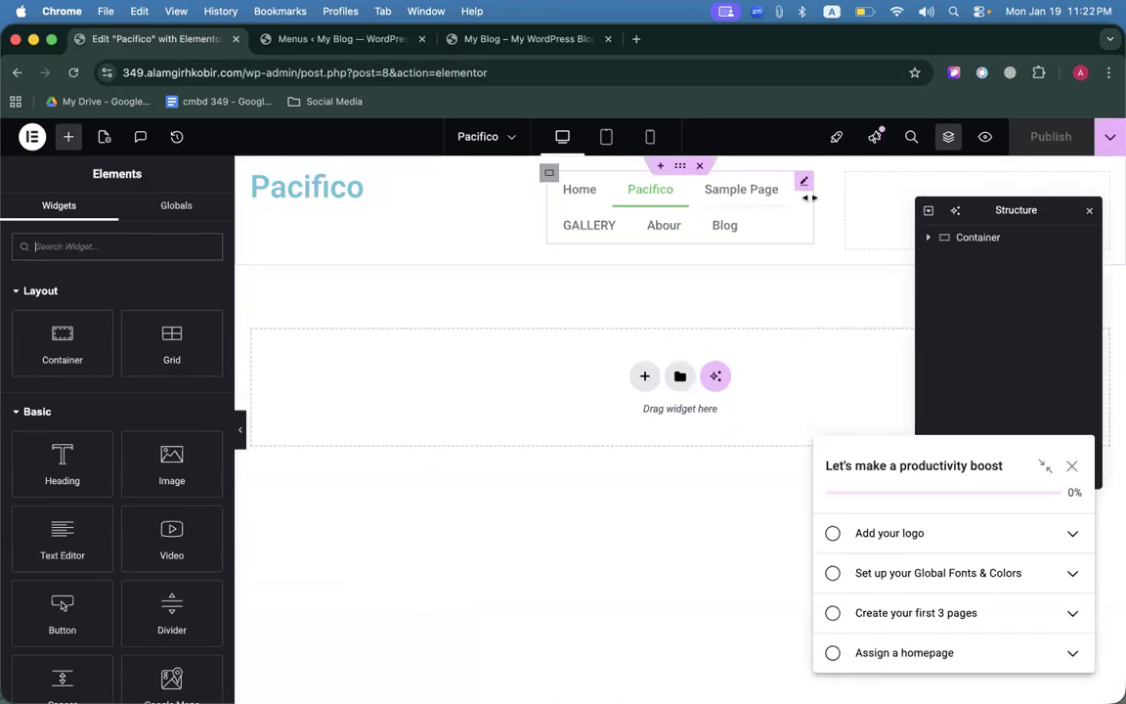
{"action": "left_click", "coordinate": [803, 184]}
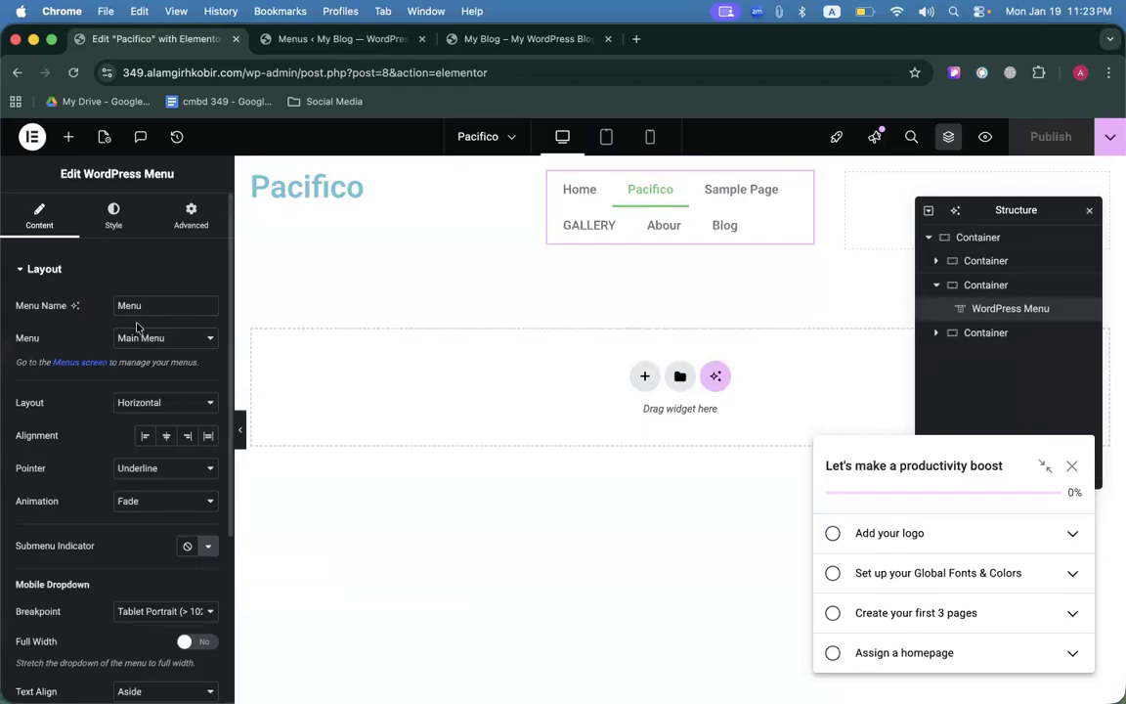
{"action": "scroll", "coordinate": [135, 326], "scroll_direction": "down", "scroll_amount": 3}
{"action": "scroll", "coordinate": [138, 325], "scroll_direction": "up", "scroll_amount": 5}
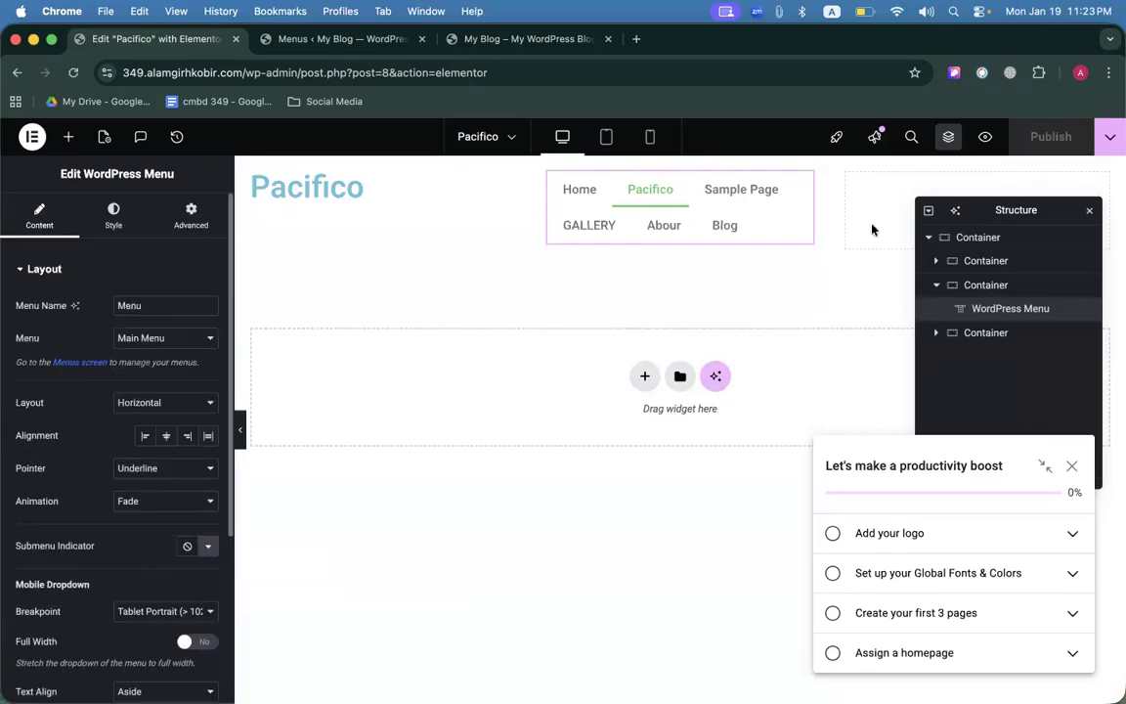
Copy the 'GET STARTED' button text from the reference site.
{"action": "left_click", "coordinate": [342, 40]}
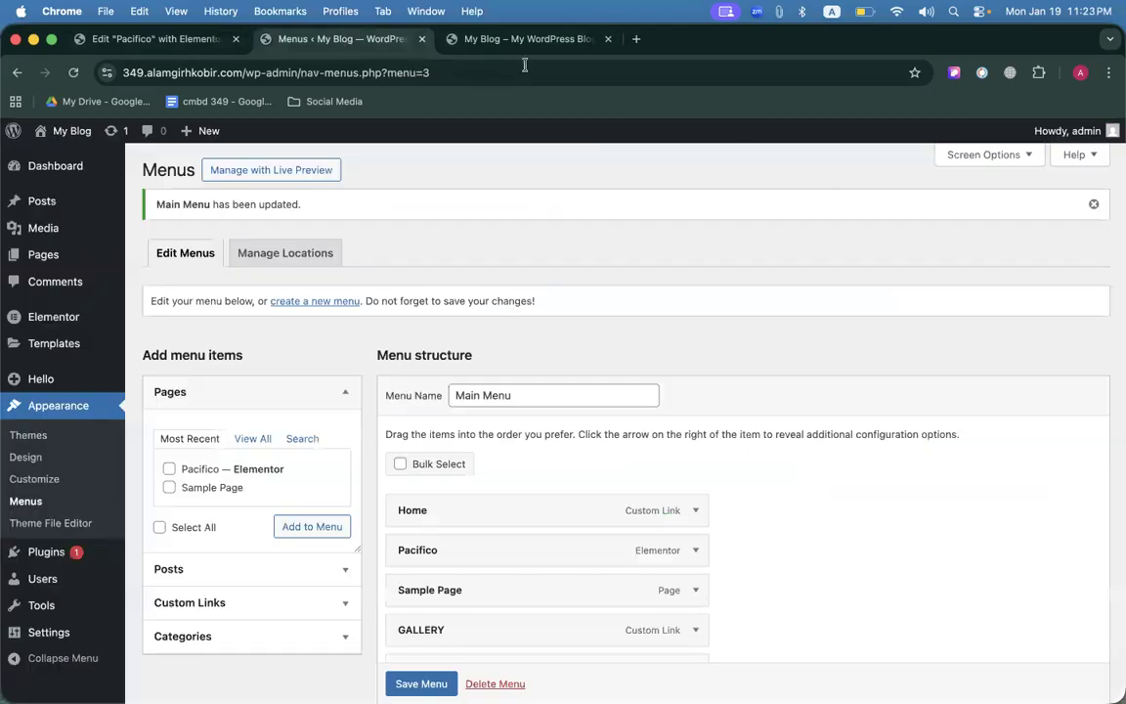
{"action": "left_click", "coordinate": [525, 39]}
{"action": "triple_click", "coordinate": [947, 149]}
{"action": "right_click", "coordinate": [949, 146]}
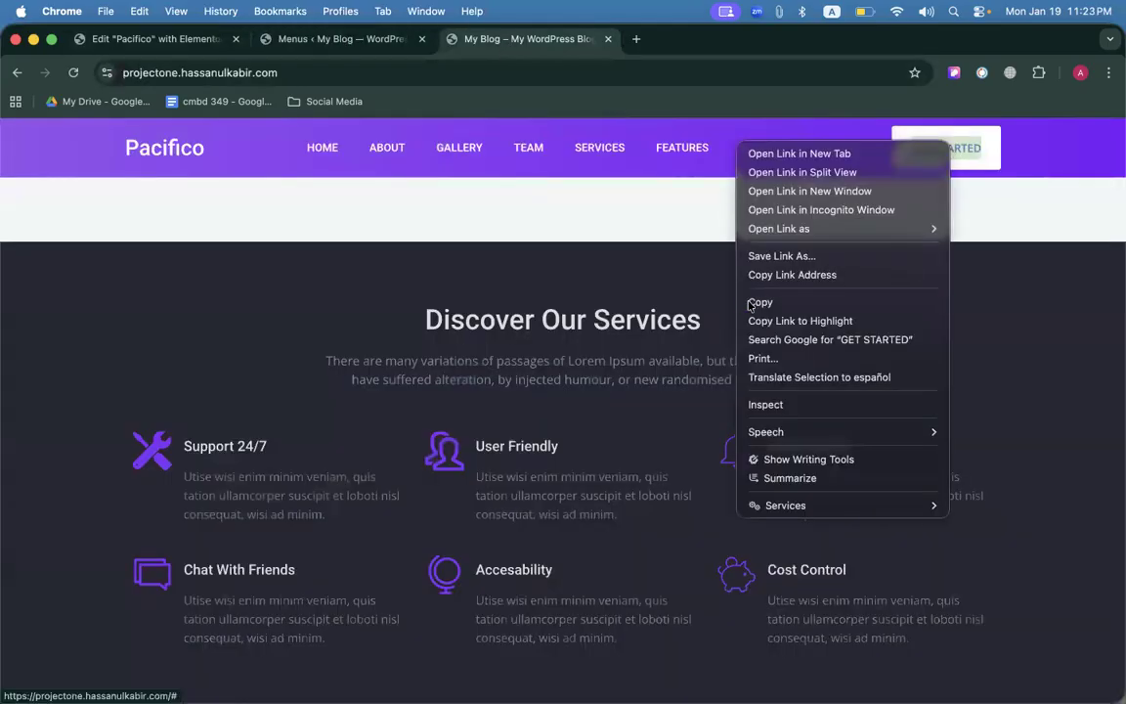
{"action": "left_click", "coordinate": [760, 303]}
{"action": "left_click", "coordinate": [127, 37]}
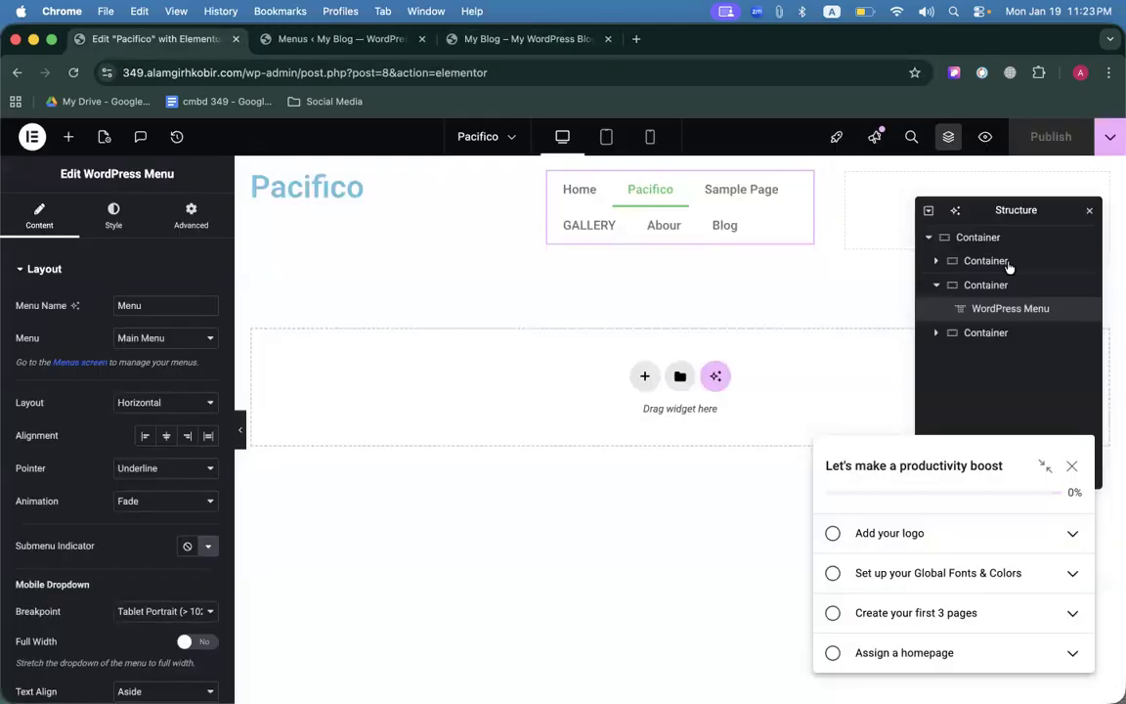
{"action": "left_click", "coordinate": [1090, 211]}
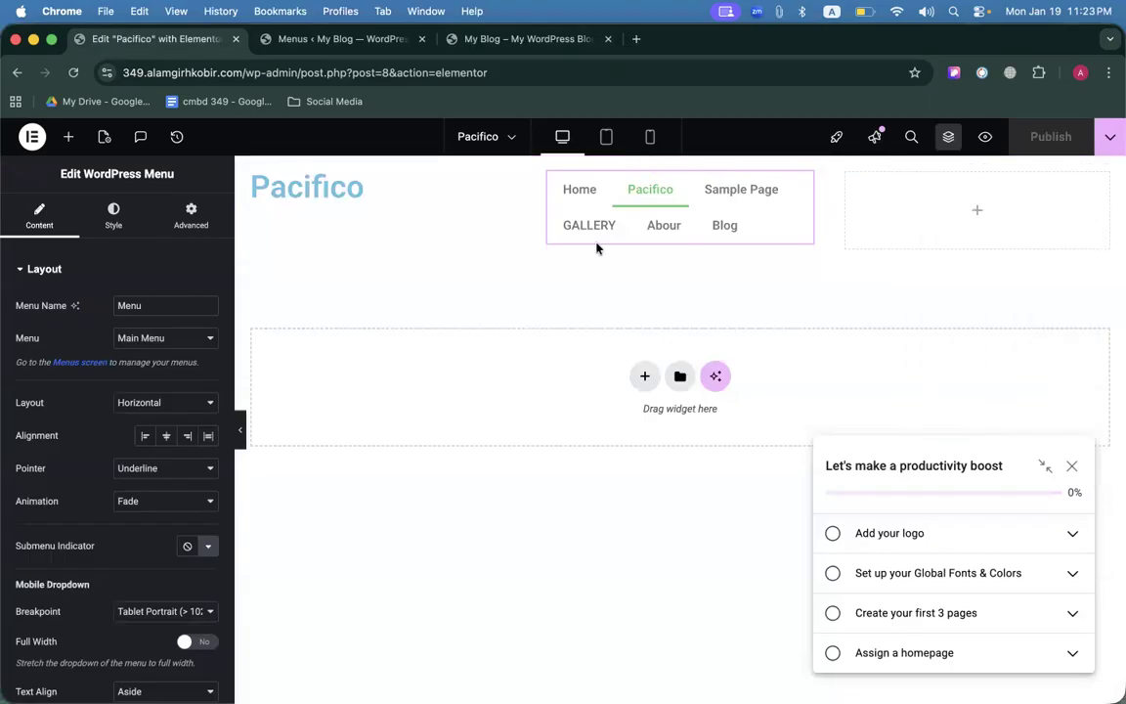
Drop a Button widget into the right container and paste 'GET STARTED' as its label.
{"action": "left_click", "coordinate": [70, 137]}
{"action": "type", "text": "Get"}
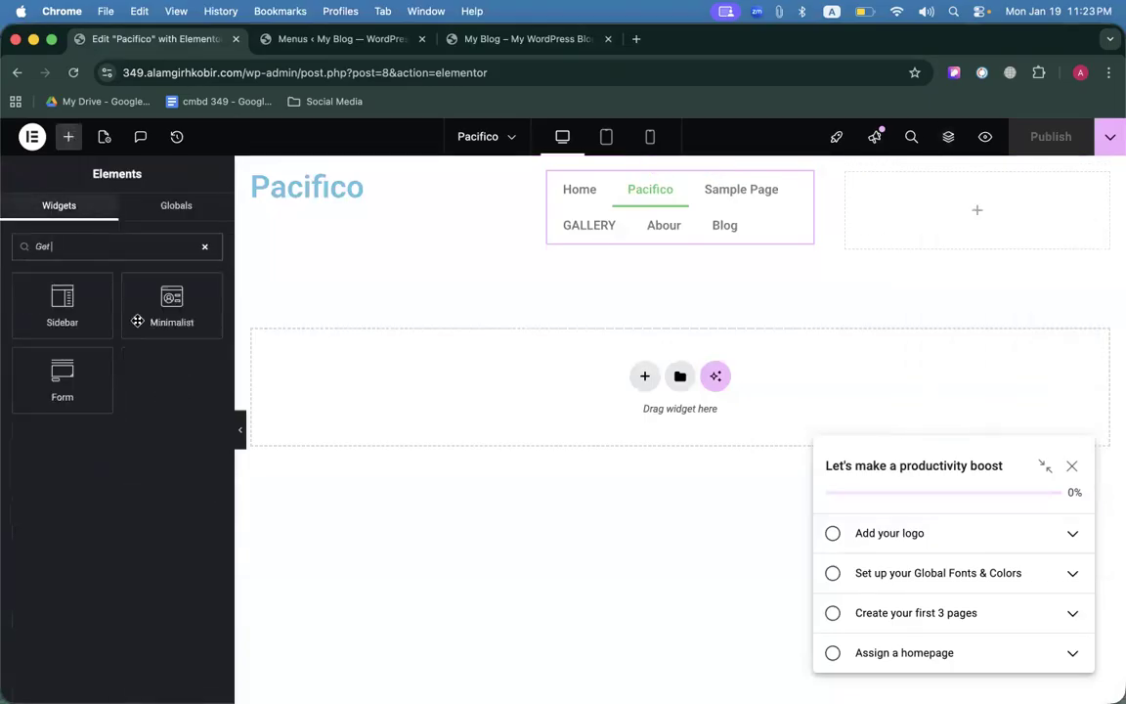
{"action": "key", "text": "super+a"}
{"action": "type", "text": "bu"}
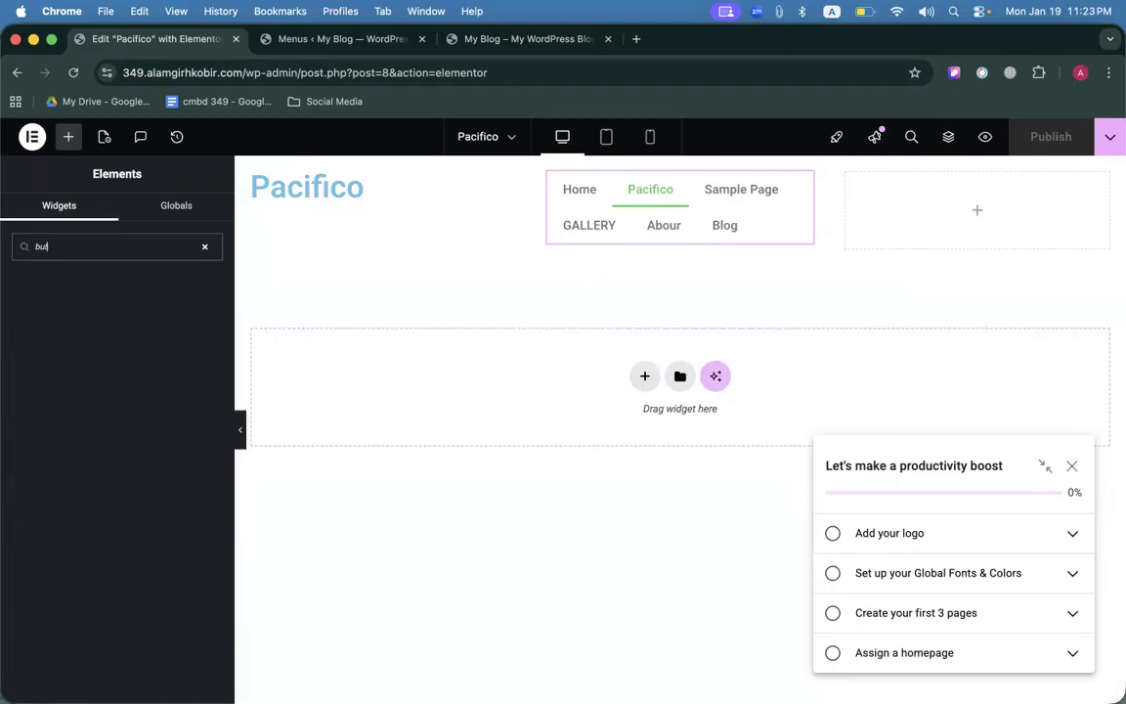
{"action": "left_click_drag", "start_coordinate": [61, 298], "coordinate": [1039, 226]}
{"action": "double_click", "coordinate": [123, 337]}
{"action": "key", "text": "super+v"}
{"action": "key", "text": "super+a"}
{"action": "key", "text": "super+v"}
{"action": "left_click", "coordinate": [82, 333]}
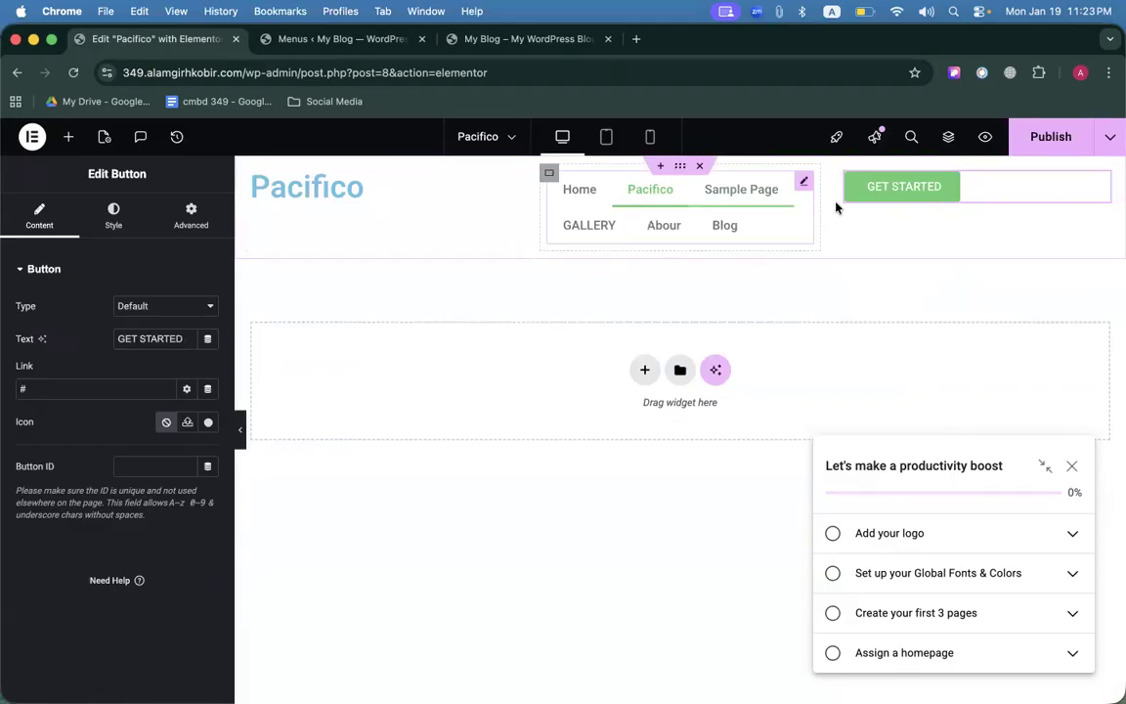
Compare the header with the reference and select the container holding the Pacifico title.
{"action": "left_click", "coordinate": [482, 39]}
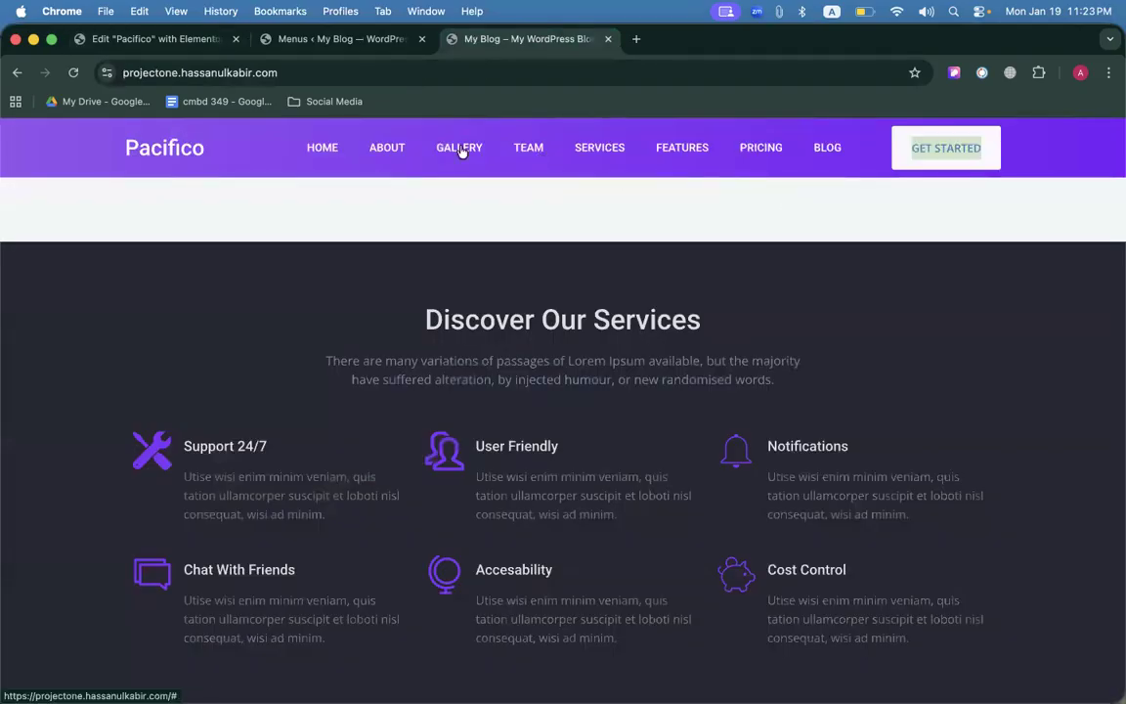
{"action": "left_click", "coordinate": [147, 41]}
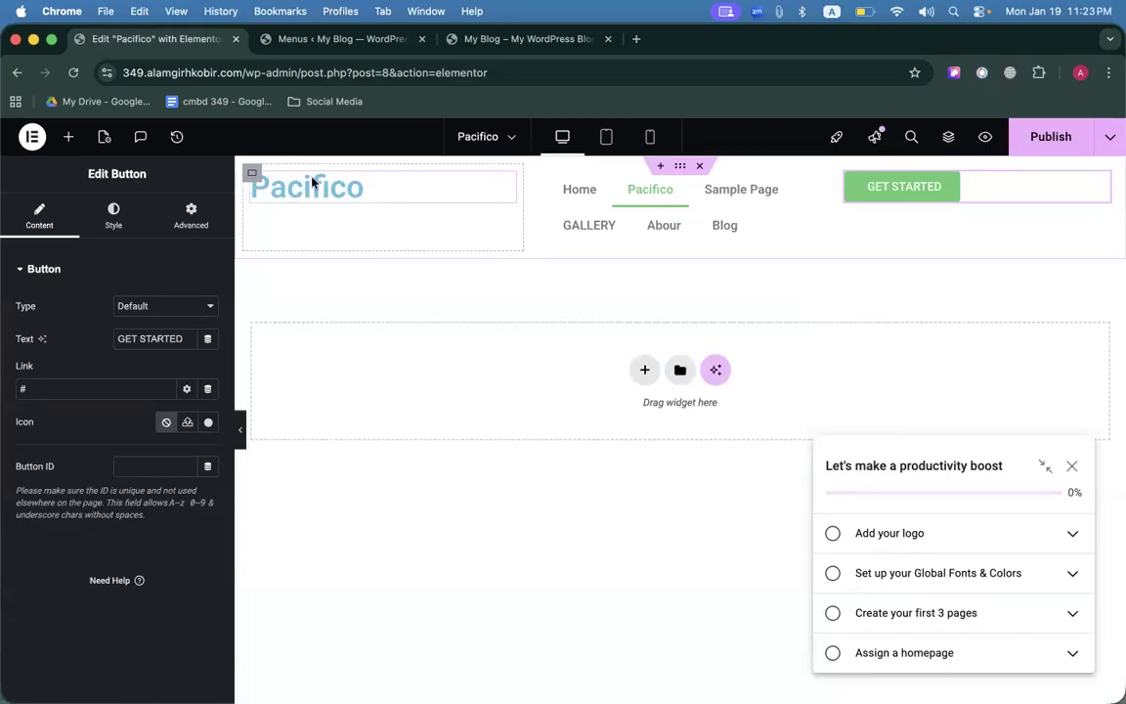
{"action": "left_click", "coordinate": [254, 173]}
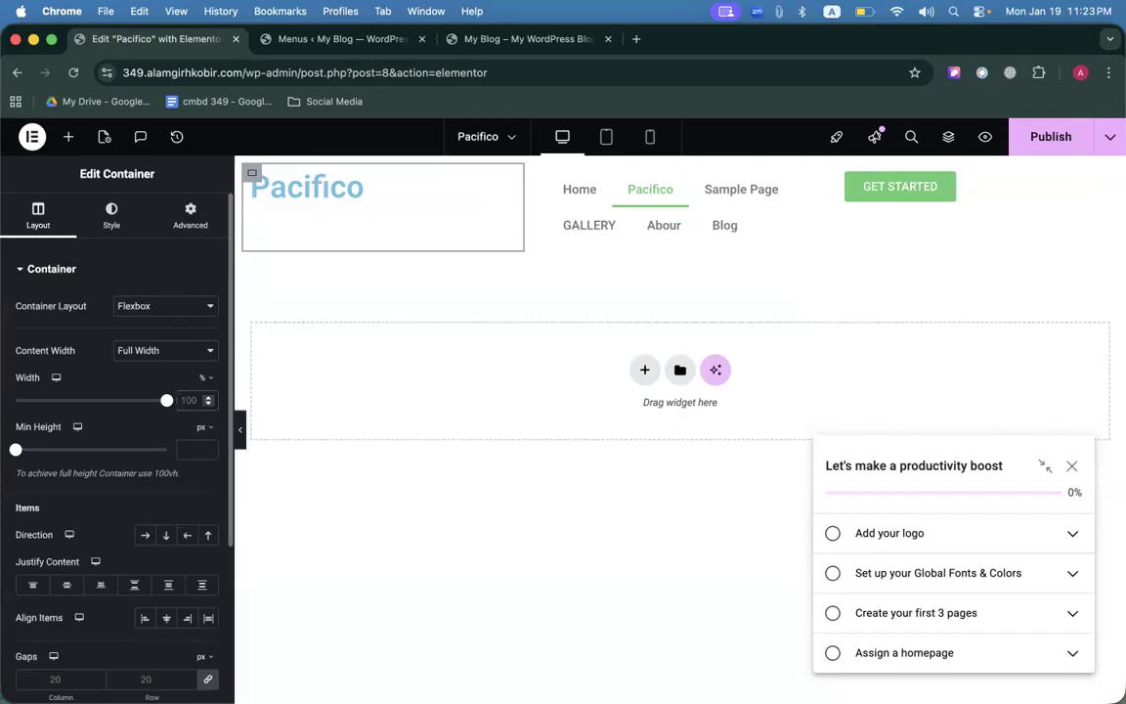
Set the title, menu and GET STARTED containers to 20%, 60% and 20% width.
{"action": "left_click", "coordinate": [188, 400]}
{"action": "type", "text": "20"}
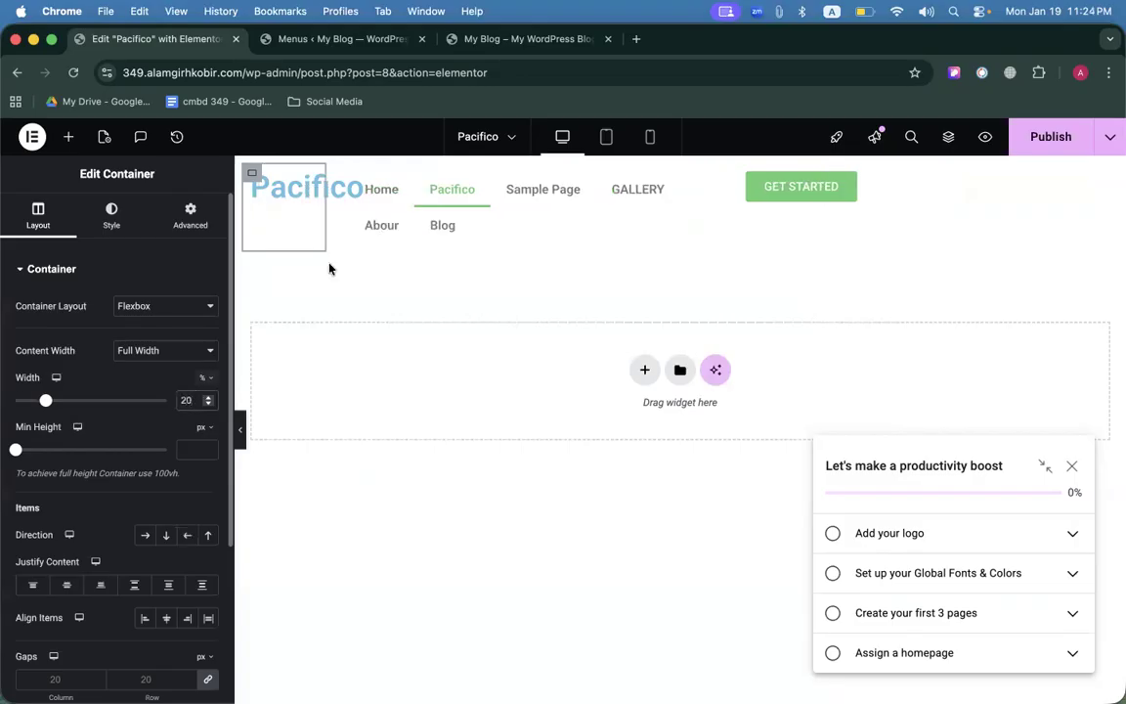
{"action": "left_click", "coordinate": [351, 175]}
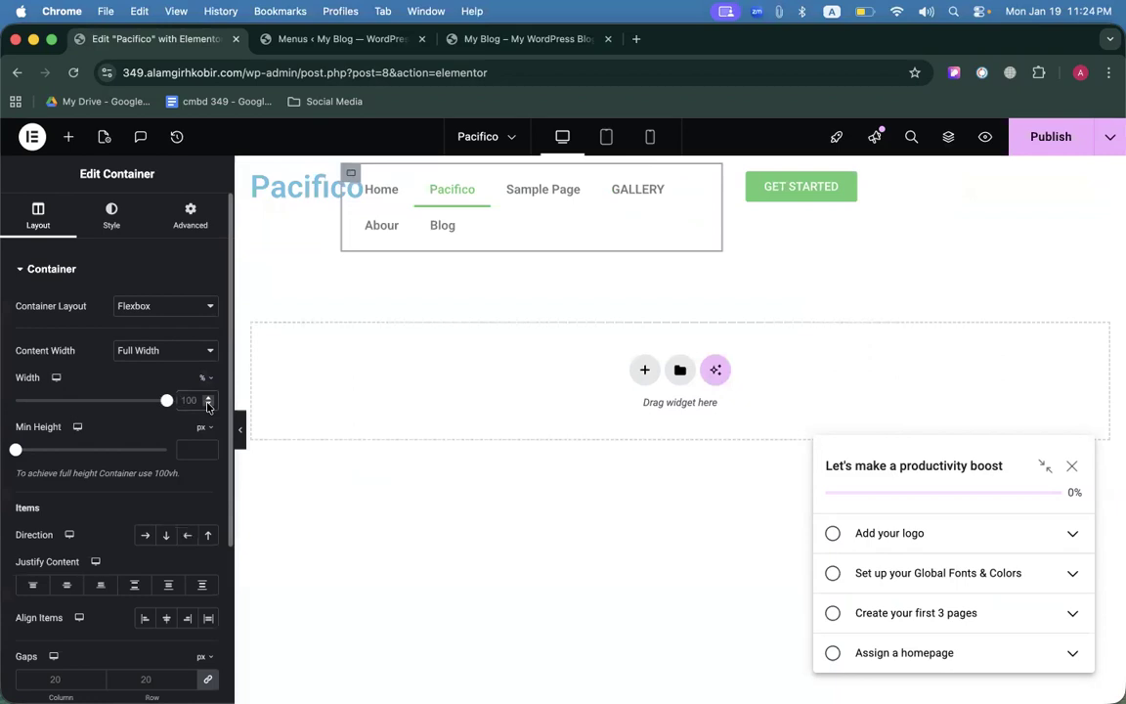
{"action": "left_click", "coordinate": [207, 404]}
{"action": "type", "text": "60"}
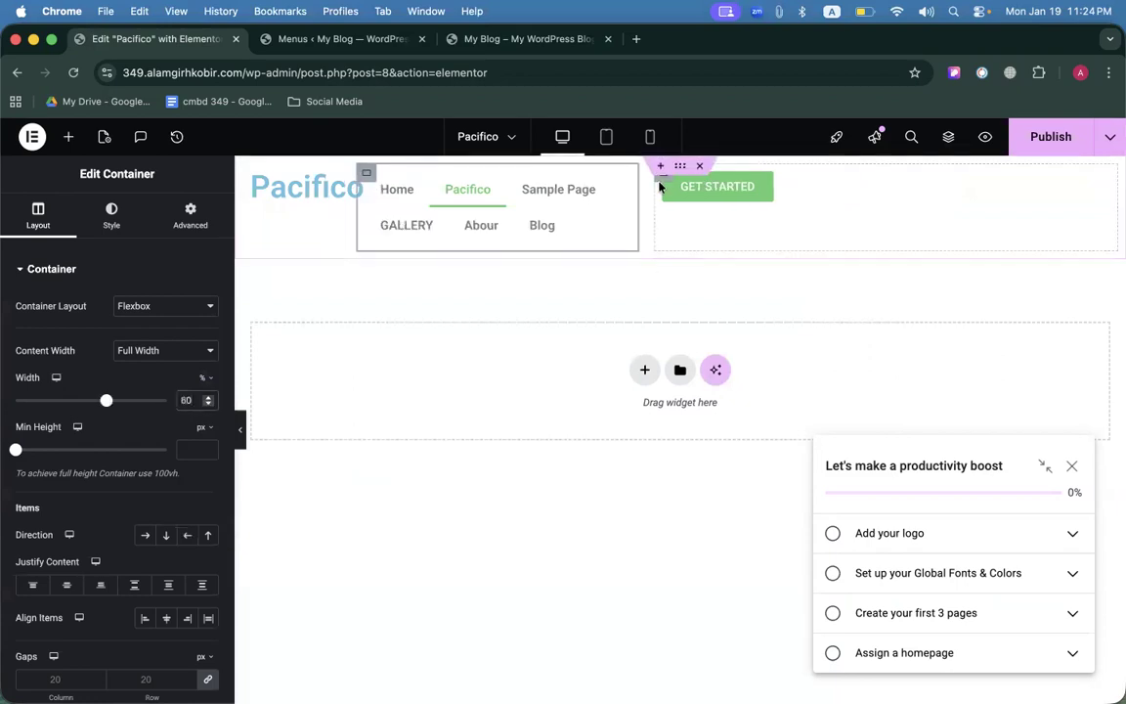
{"action": "left_click", "coordinate": [661, 187]}
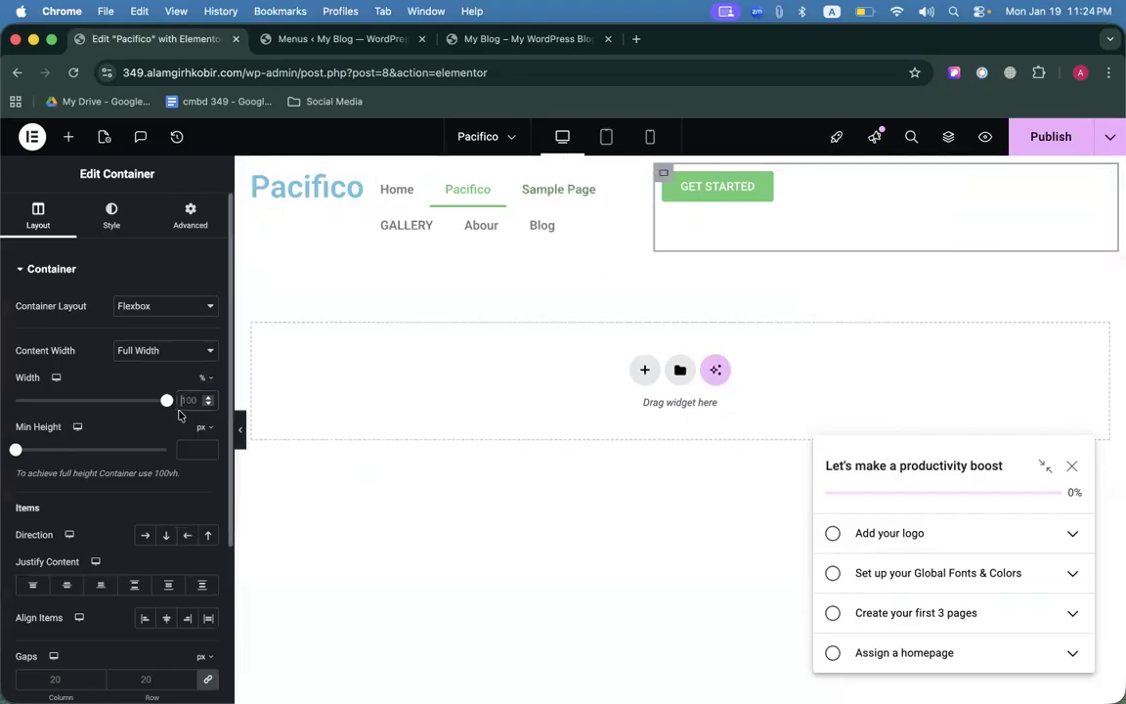
{"action": "left_click", "coordinate": [188, 400]}
{"action": "type", "text": "20"}
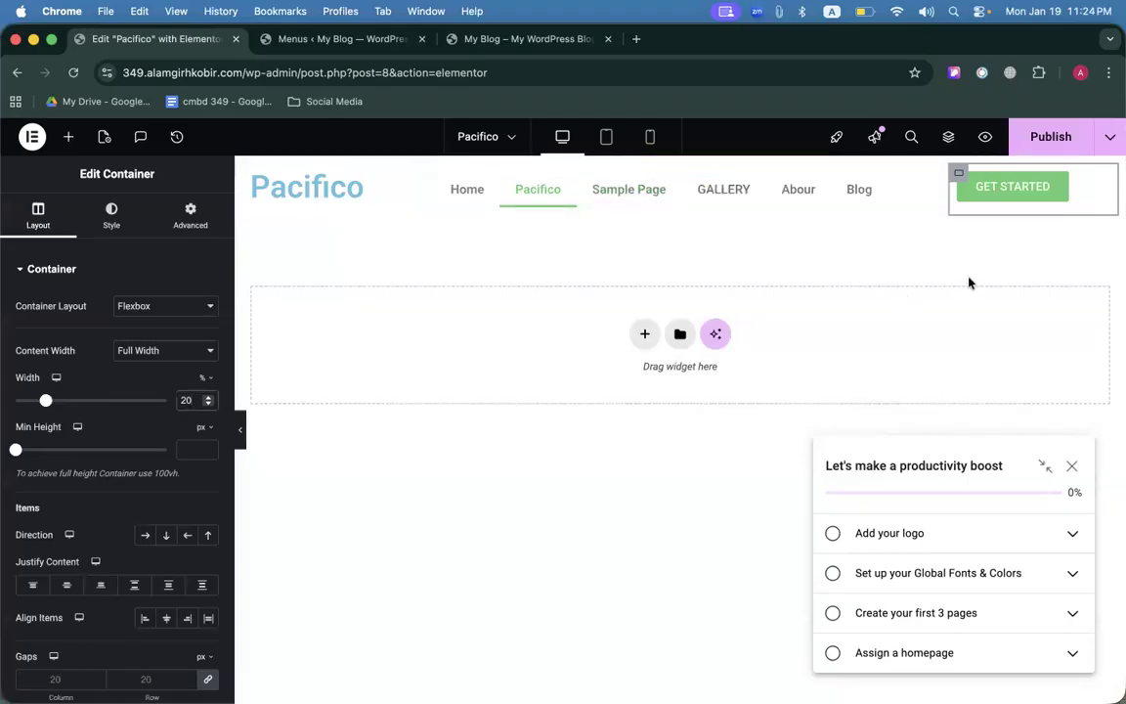
Check the reference button style, then bring up the GET STARTED button's style settings.
{"action": "left_click", "coordinate": [1100, 186]}
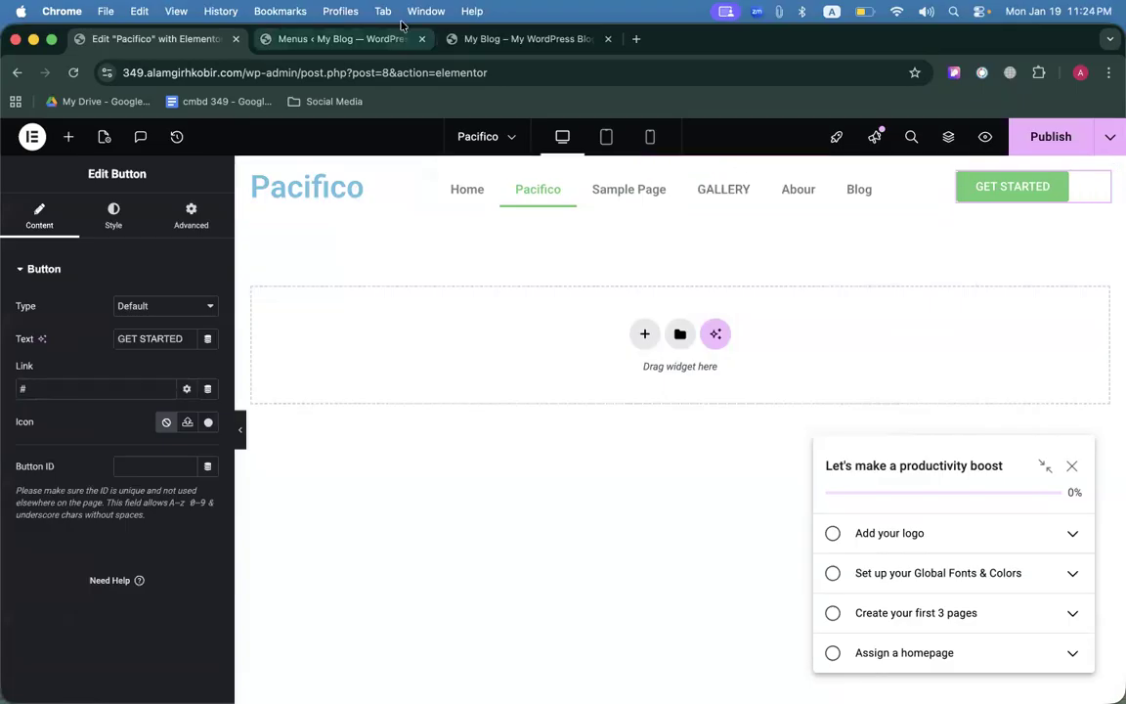
{"action": "left_click", "coordinate": [470, 39]}
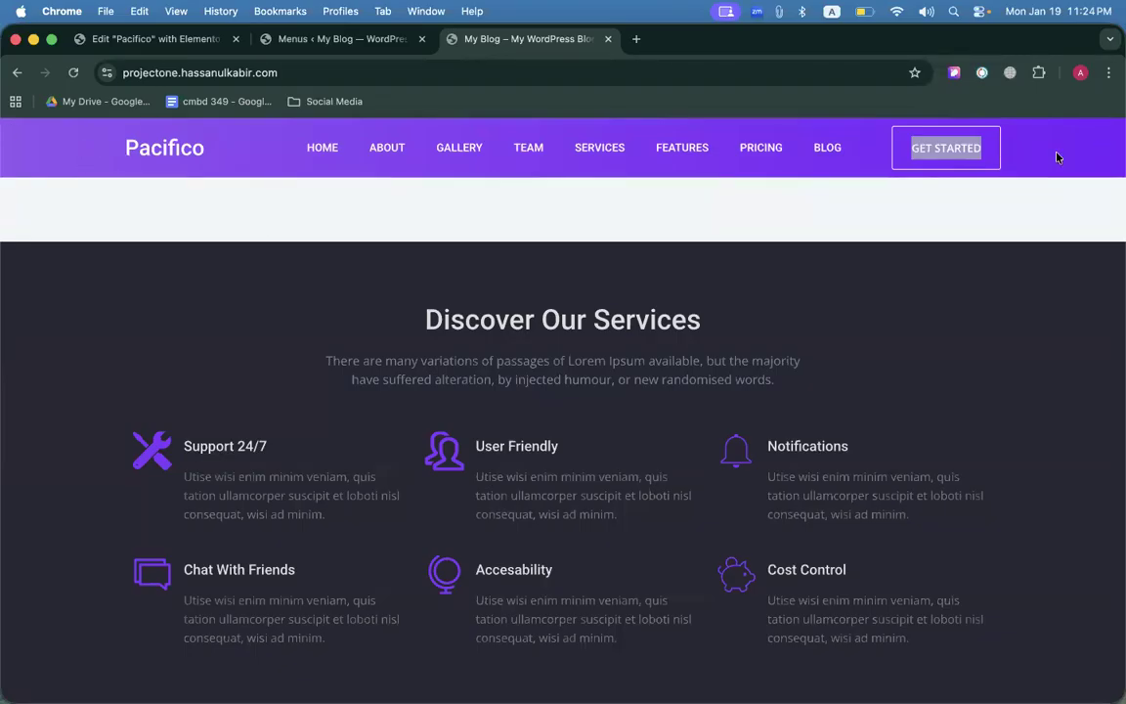
{"action": "left_click", "coordinate": [113, 40]}
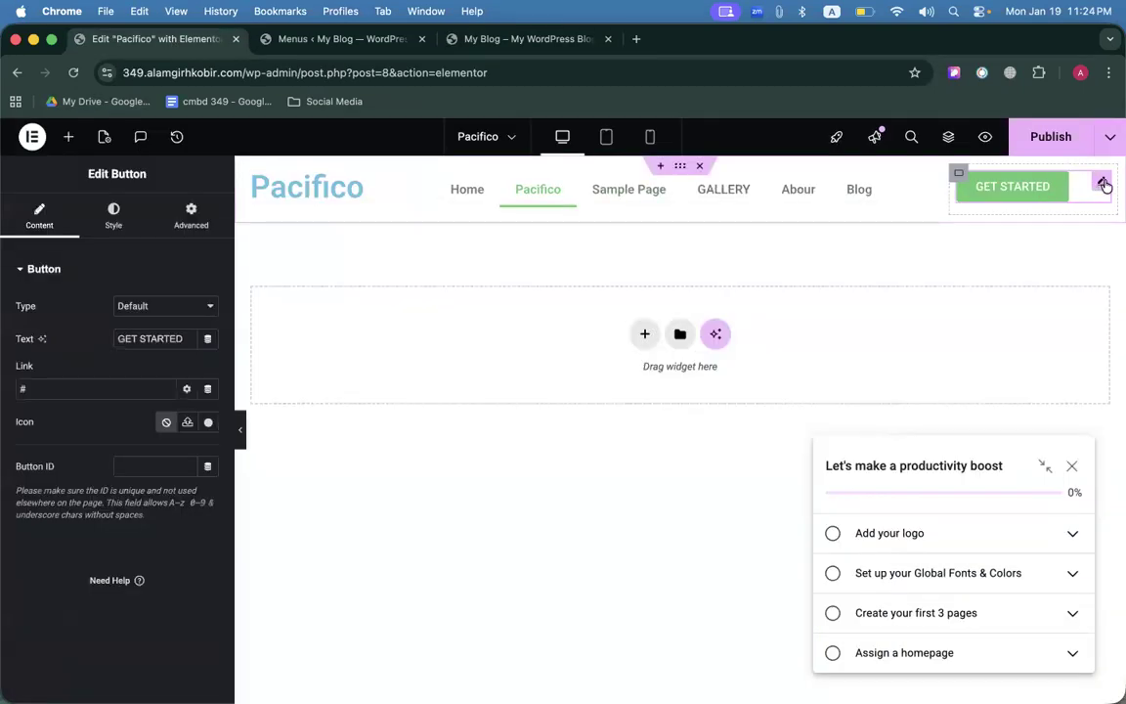
{"action": "left_click", "coordinate": [113, 211]}
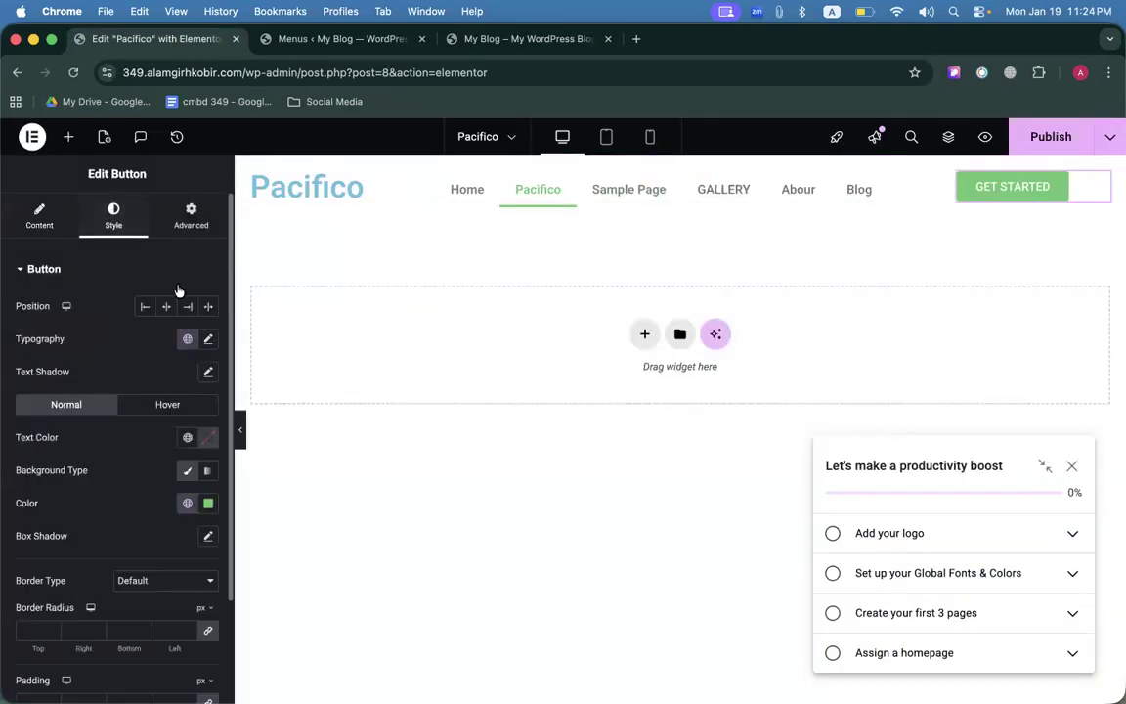
Right-align the GET STARTED button, select the menu, close the Menus tab, and start a blank tab.
{"action": "left_click", "coordinate": [189, 308]}
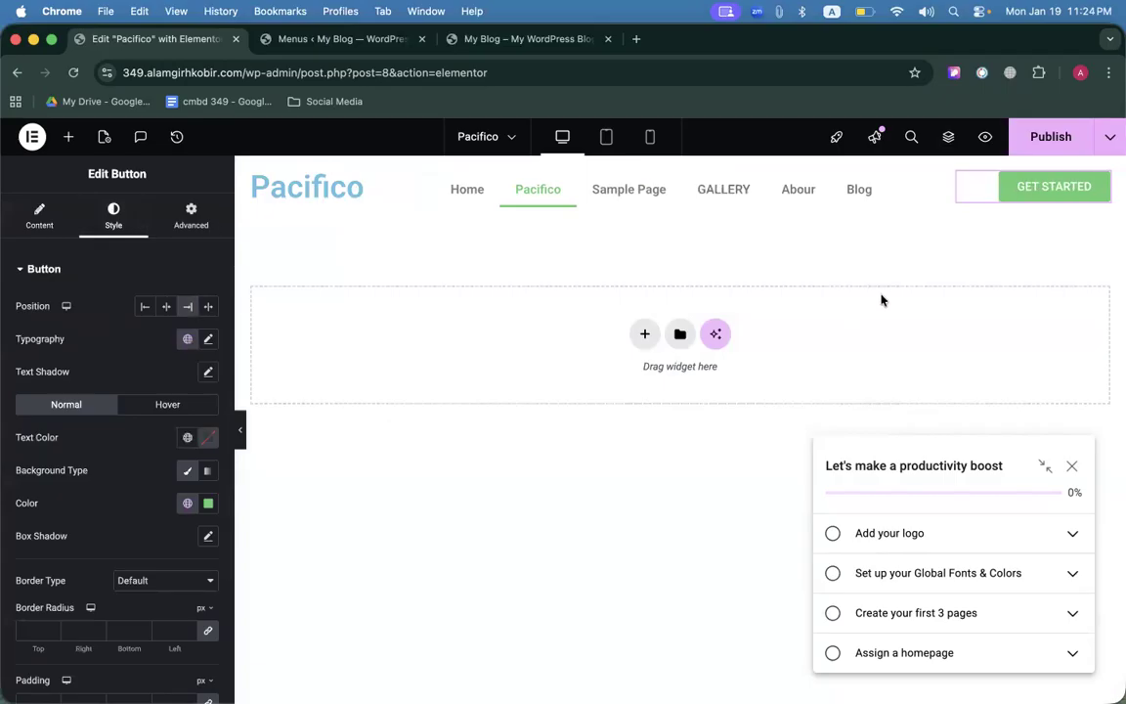
{"action": "left_click", "coordinate": [915, 186]}
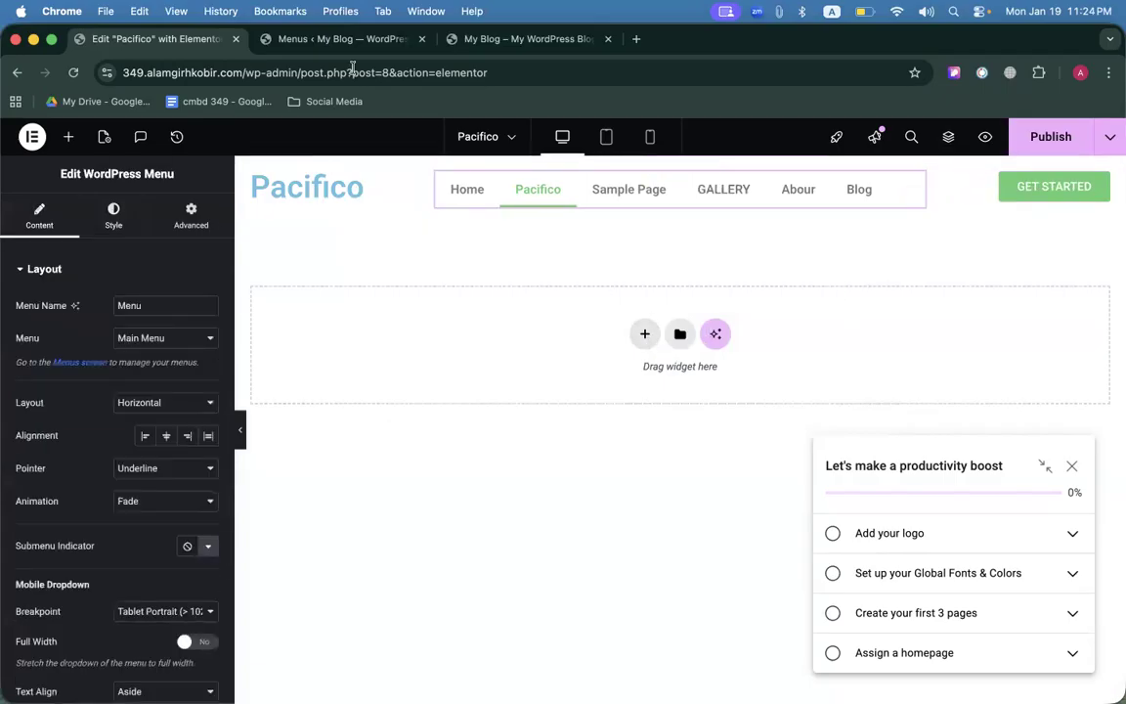
{"action": "left_click", "coordinate": [422, 40]}
{"action": "left_click", "coordinate": [301, 48]}
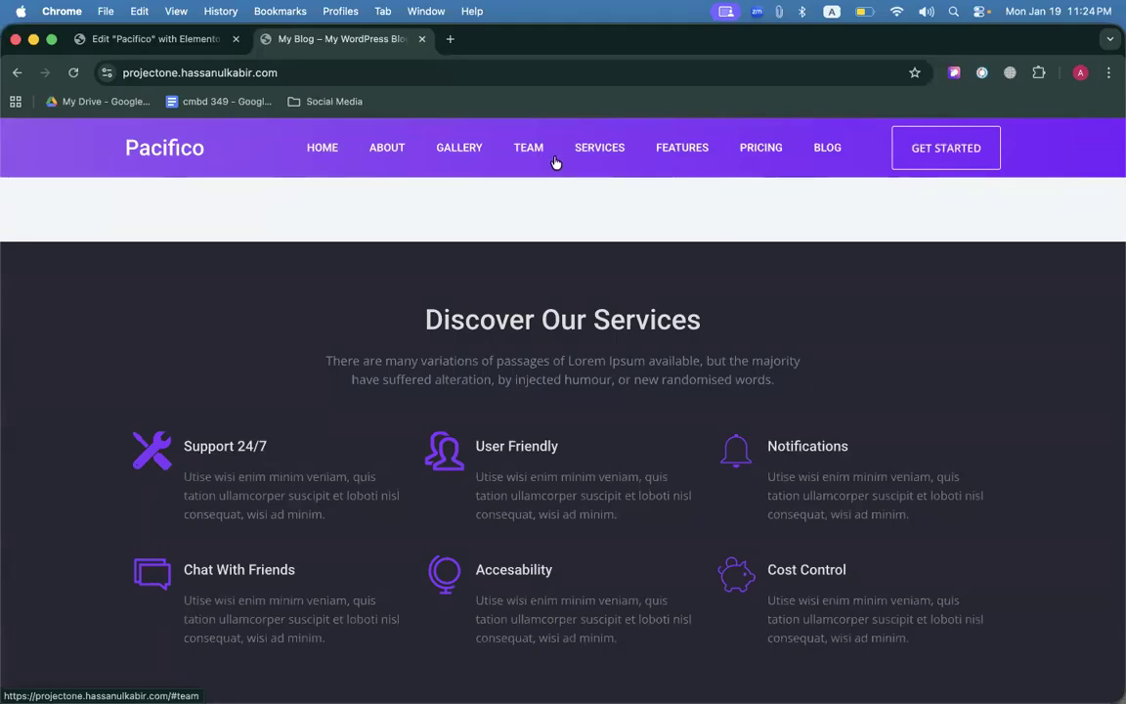
{"action": "left_click", "coordinate": [450, 40]}
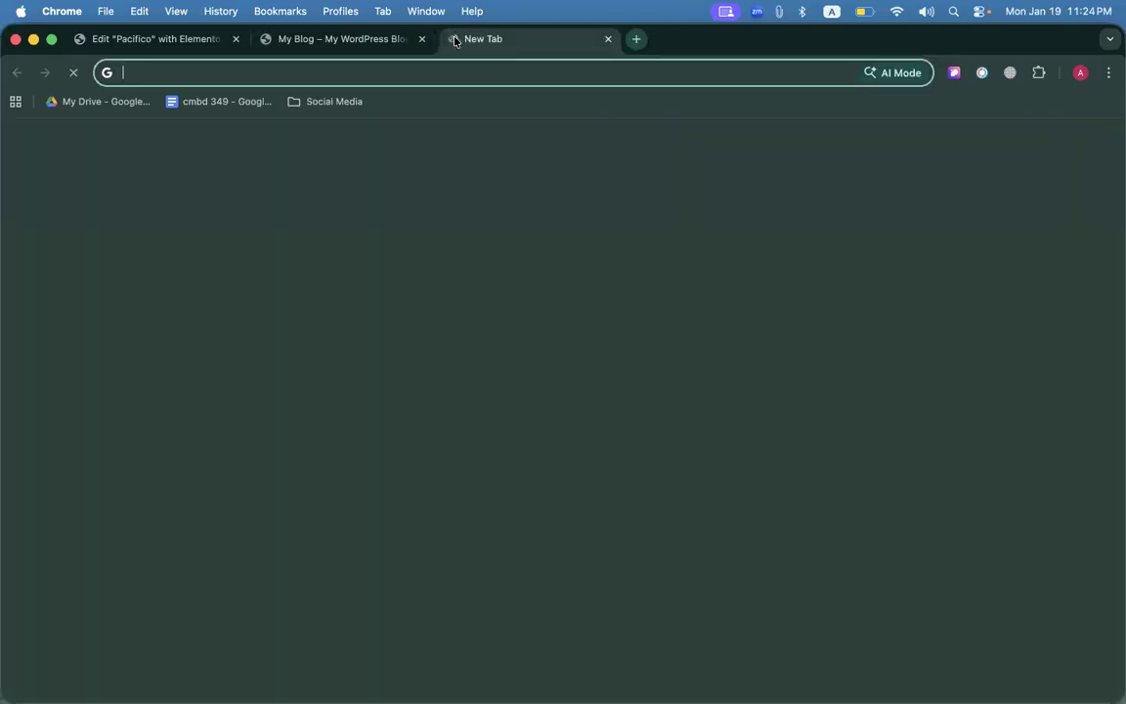
Search for 'whatfont' and add the WhatFont extension to Chrome from the Web Store.
{"action": "type", "text": "whatf"}
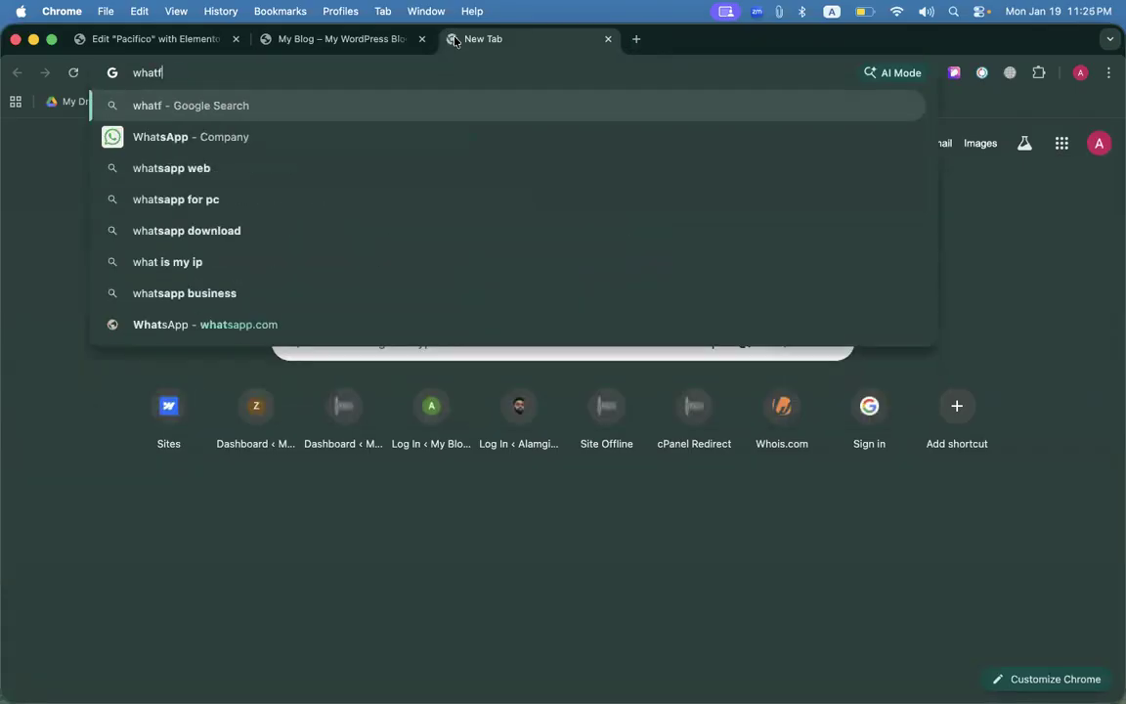
{"action": "type", "text": "ont"}
{"action": "key", "text": "Return"}
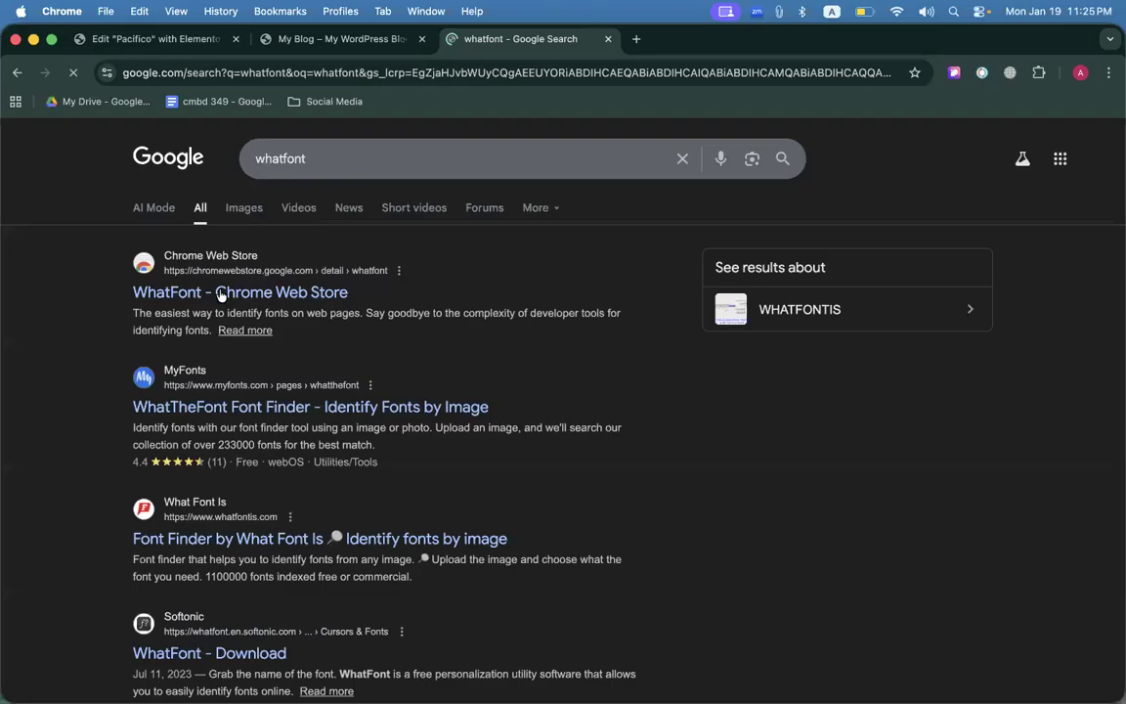
{"action": "left_click", "coordinate": [240, 291]}
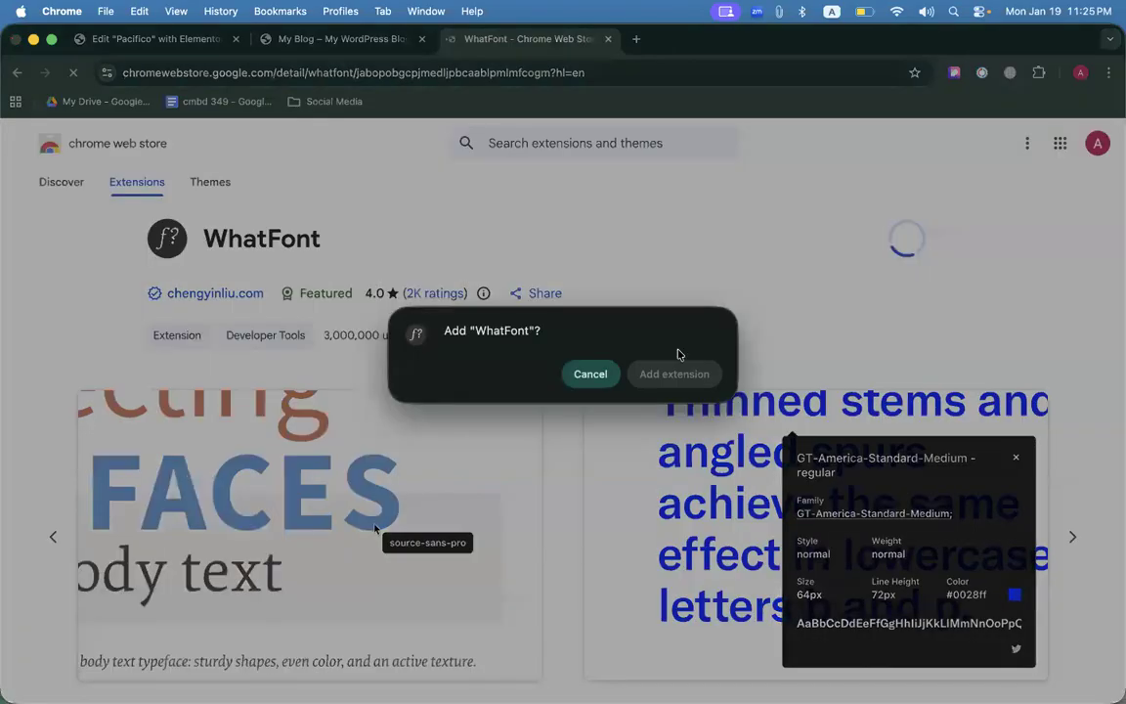
{"action": "left_click", "coordinate": [673, 381]}
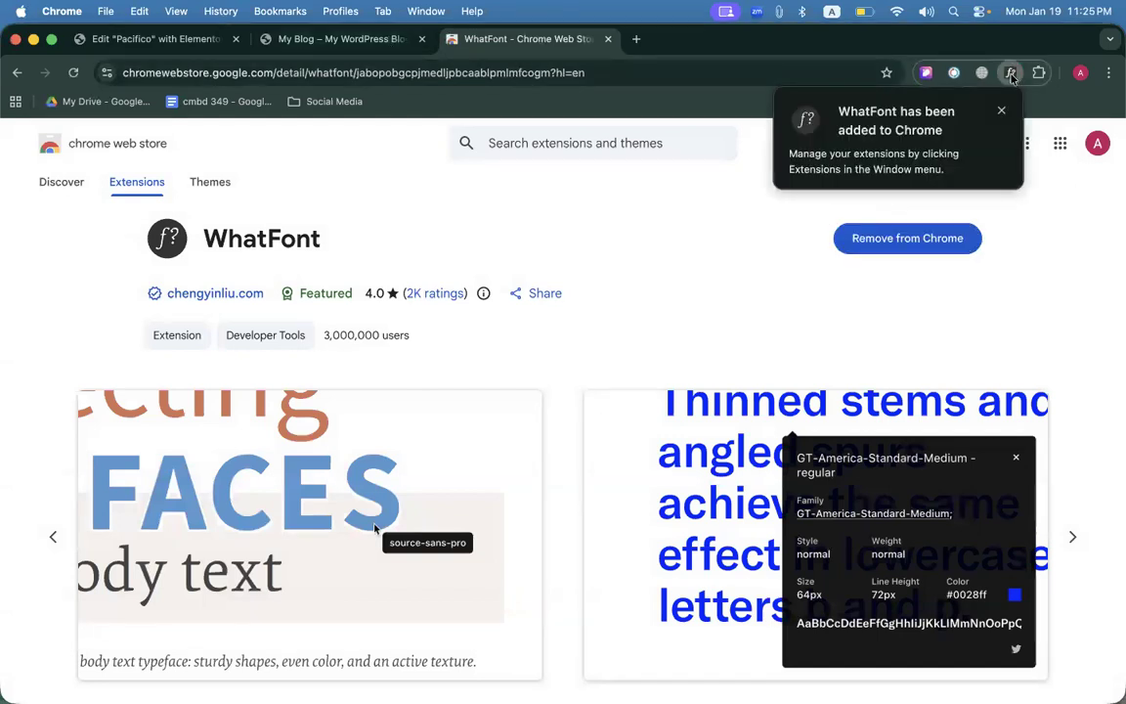
{"action": "left_click", "coordinate": [1003, 111]}
Pin WhatFont to the toolbar and reload the reference Pacifico site.
{"action": "right_click", "coordinate": [1011, 73]}
{"action": "left_click", "coordinate": [977, 200]}
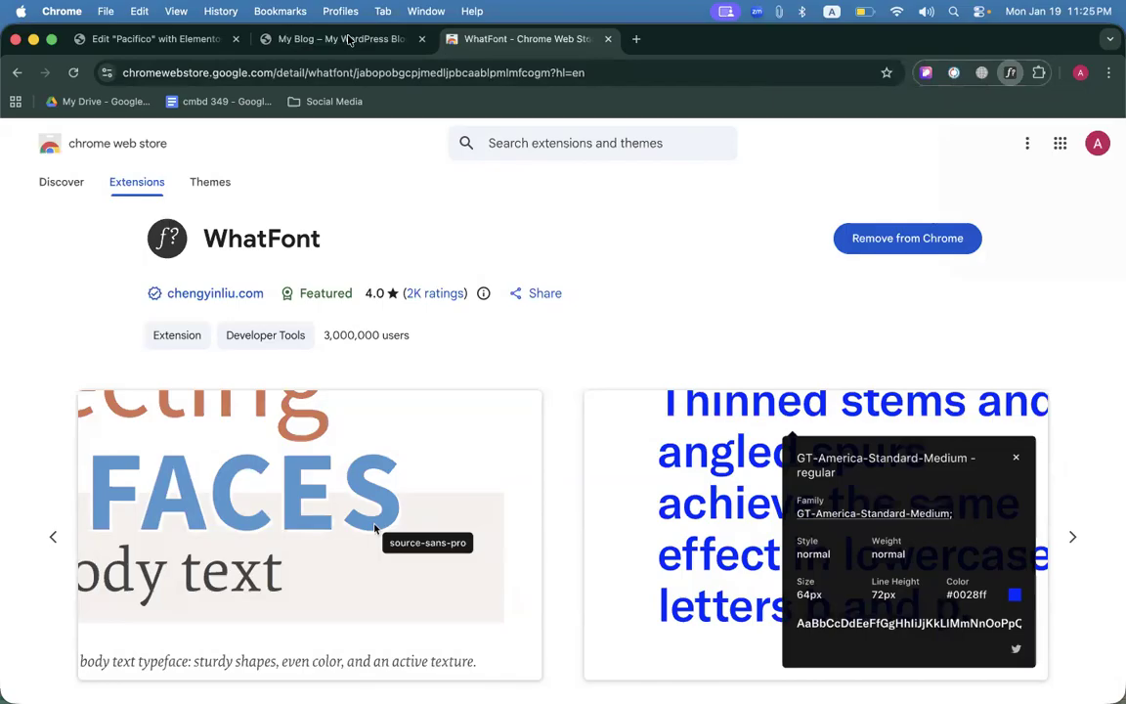
{"action": "left_click", "coordinate": [349, 39]}
{"action": "key", "text": "super+r"}
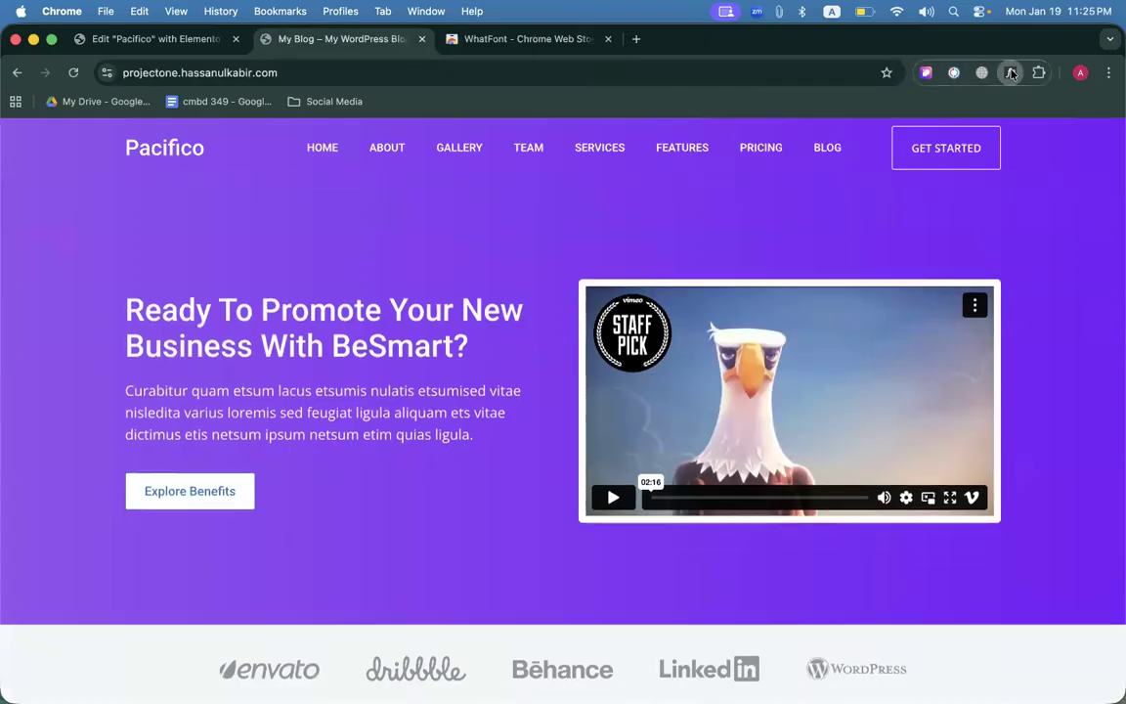
Inspect the HOME link with WhatFont: Roboto, weight 600, 14px, 30px line height.
{"action": "left_click", "coordinate": [1012, 73]}
{"action": "left_click", "coordinate": [325, 147]}
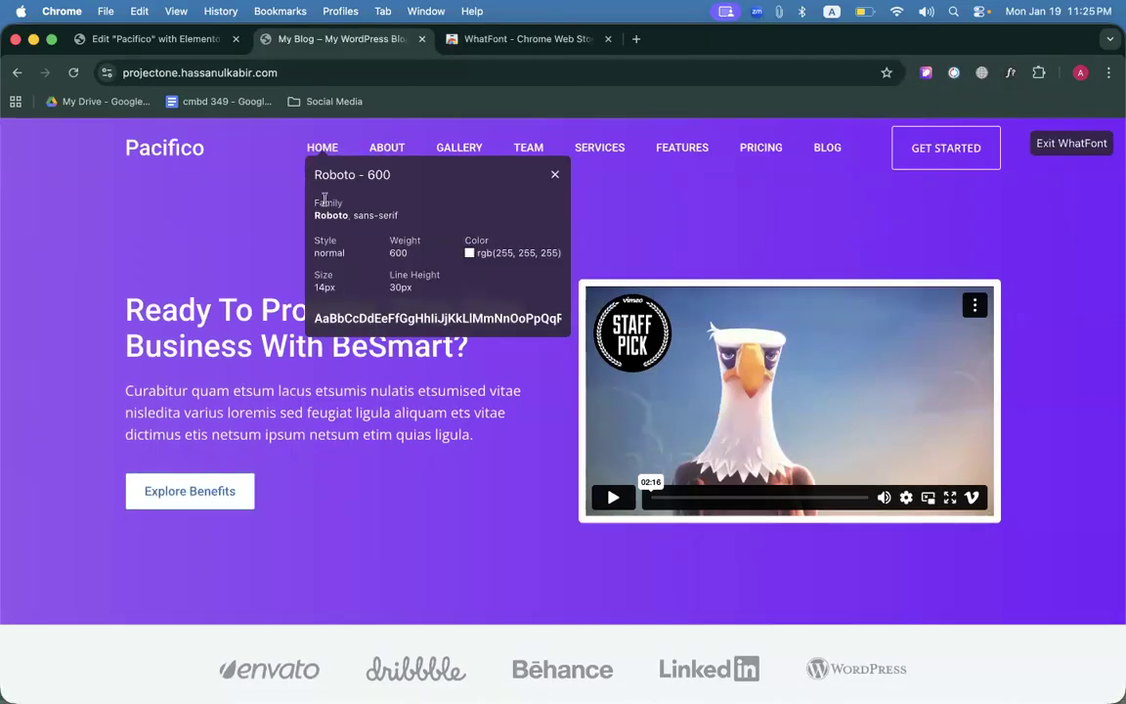
{"action": "left_click_drag", "start_coordinate": [313, 176], "coordinate": [358, 174]}
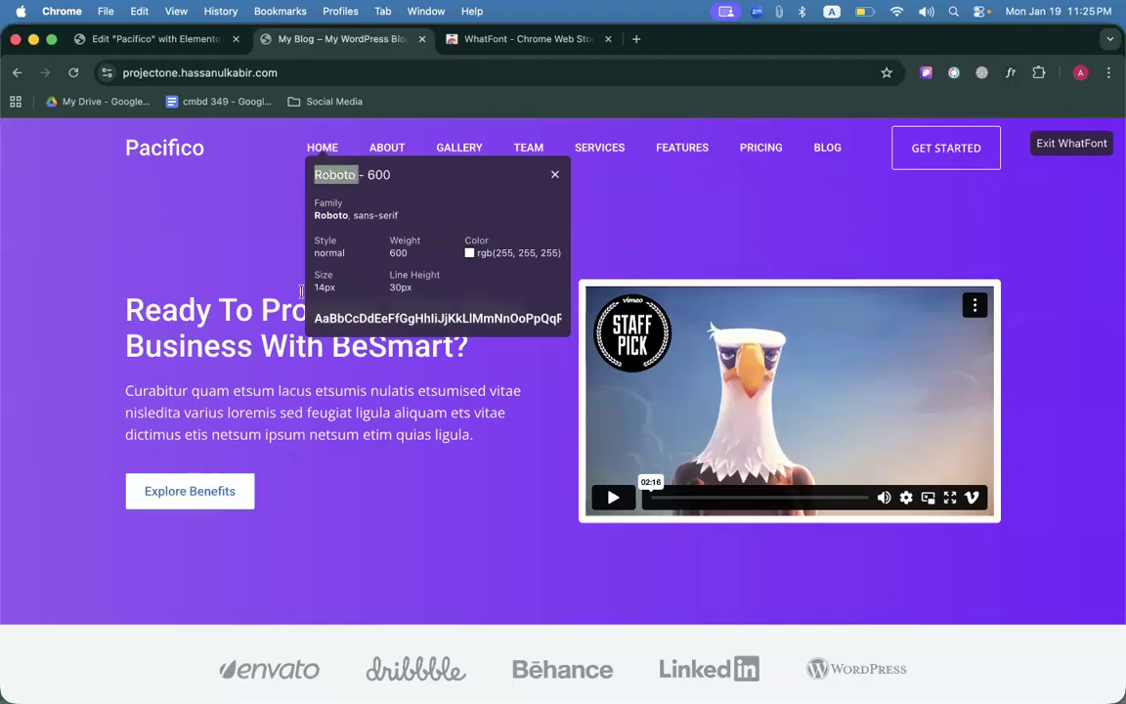
{"action": "double_click", "coordinate": [403, 290]}
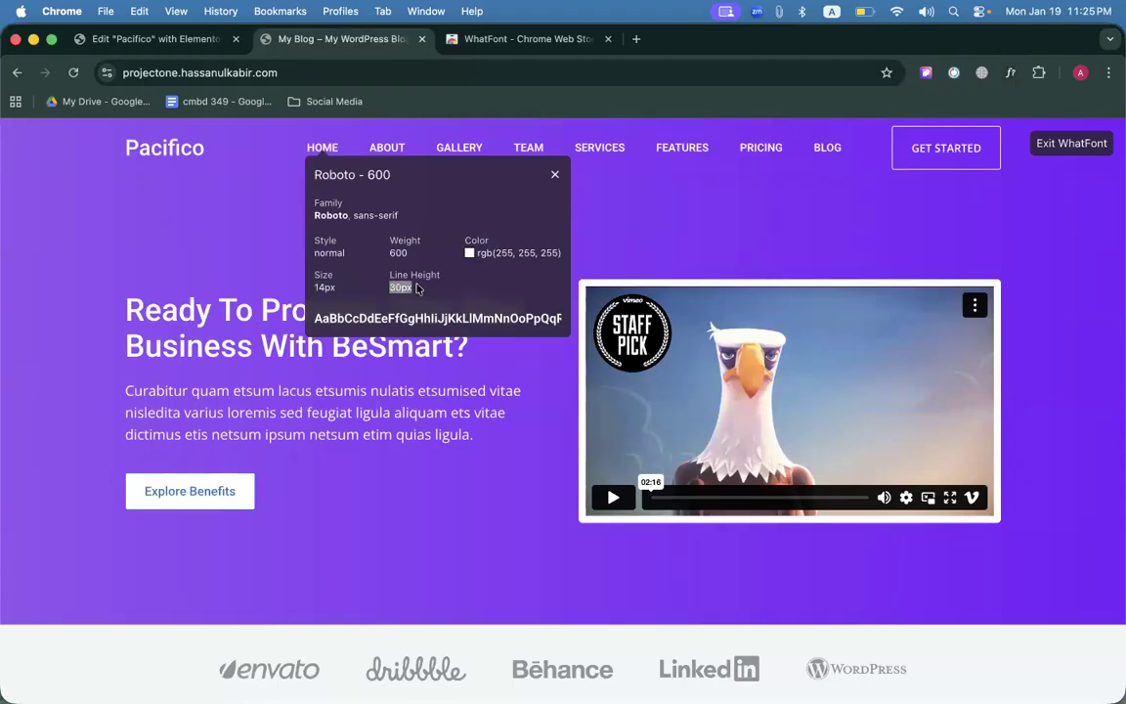
{"action": "left_click", "coordinate": [383, 234]}
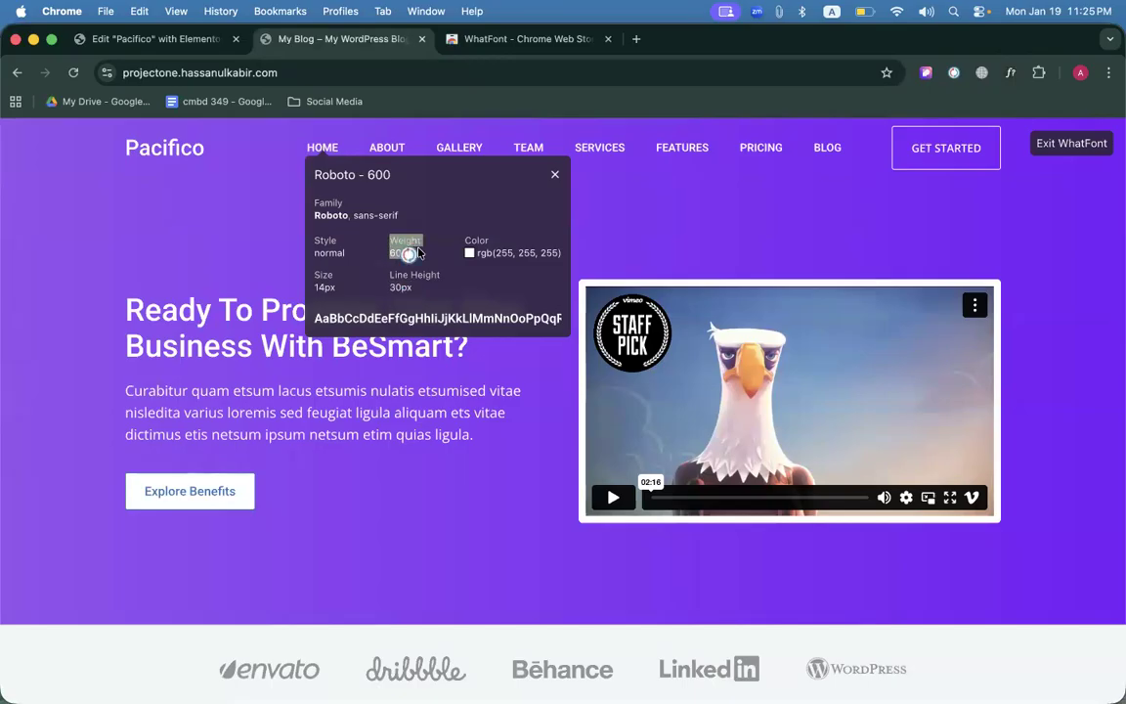
{"action": "left_click", "coordinate": [213, 41]}
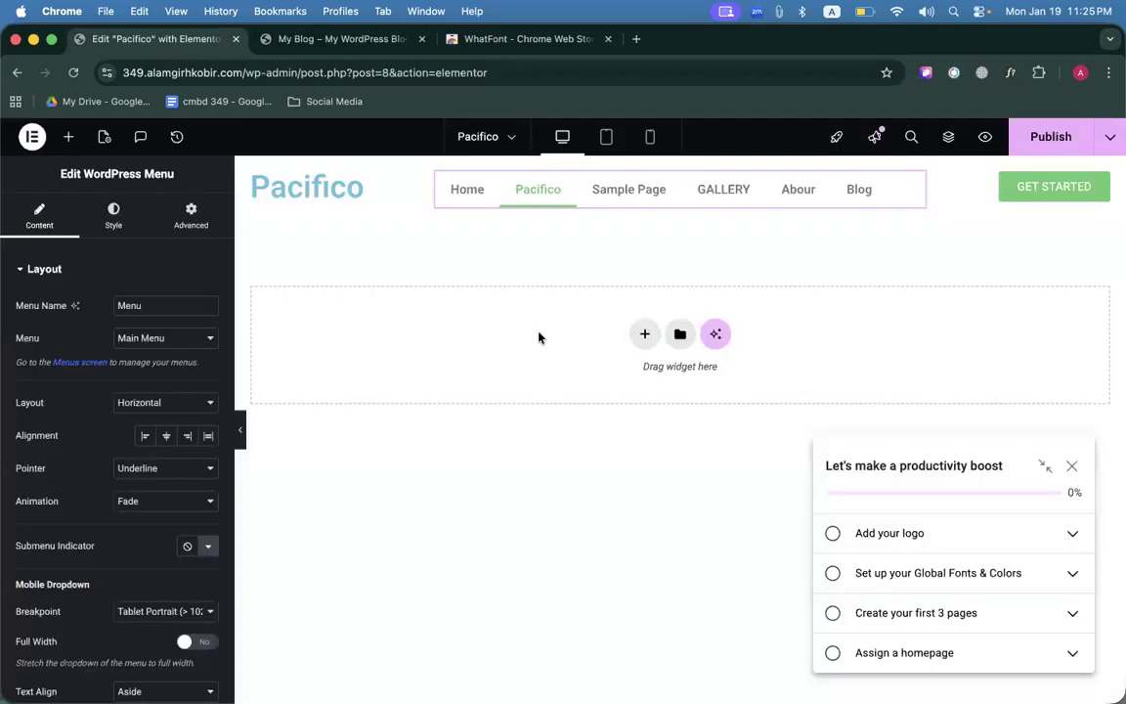
Set the menu typography to 14px size and 30px line height.
{"action": "left_click", "coordinate": [112, 219]}
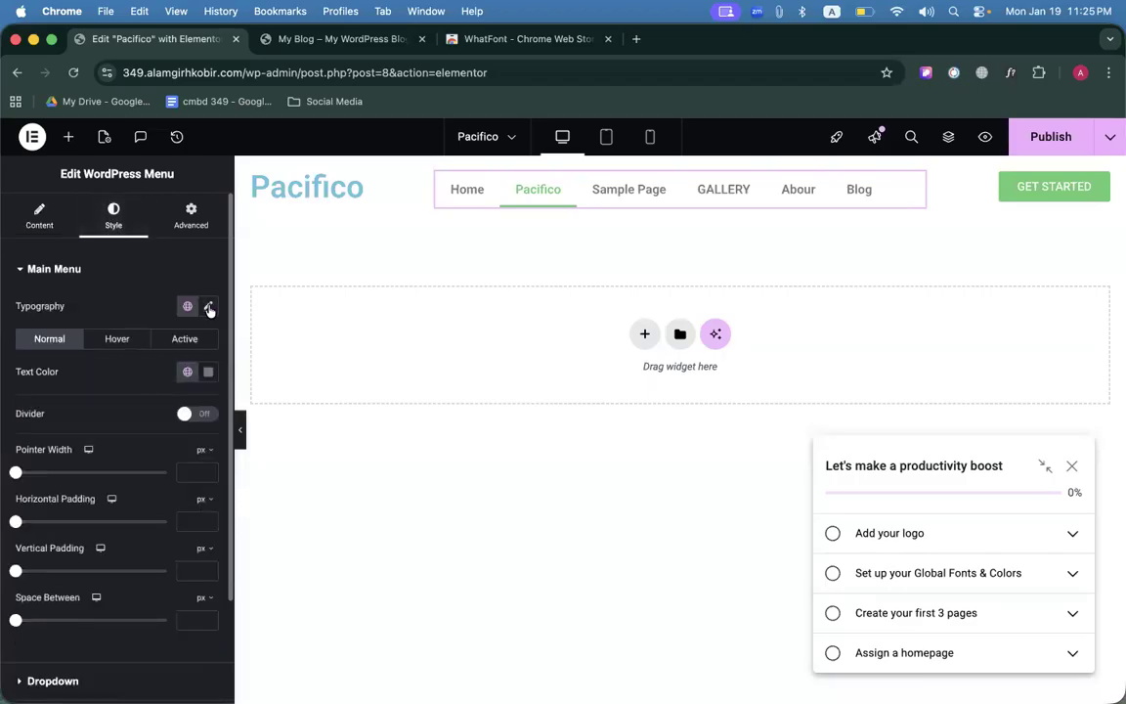
{"action": "left_click", "coordinate": [207, 306]}
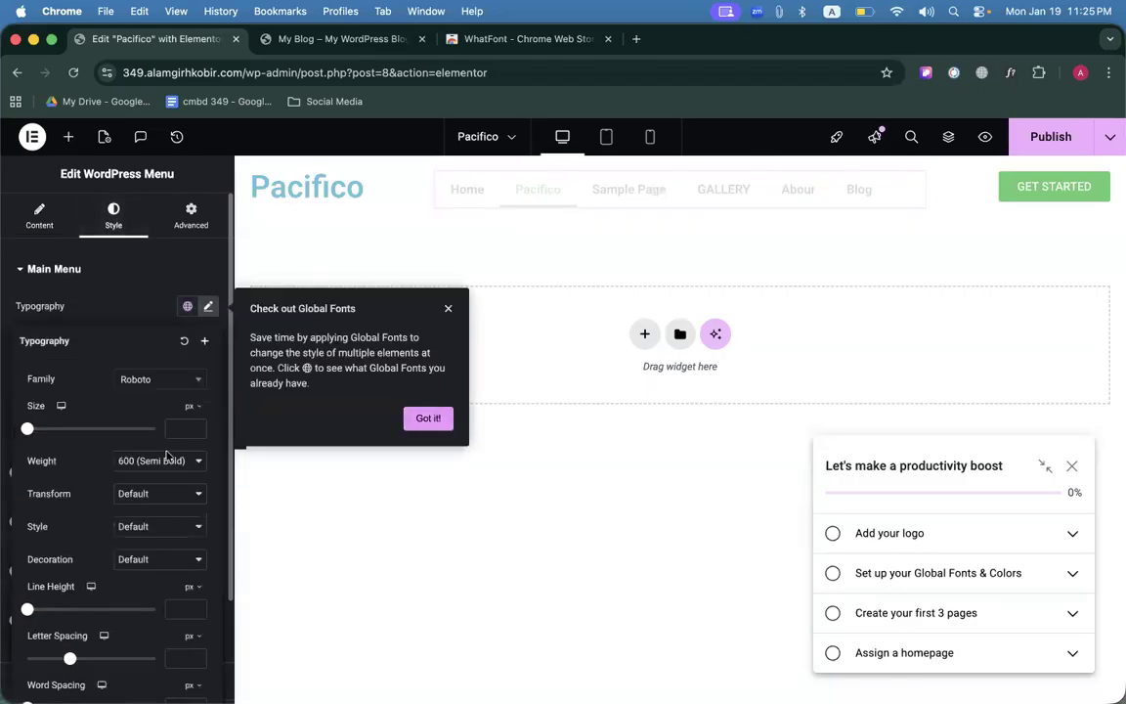
{"action": "left_click", "coordinate": [423, 419]}
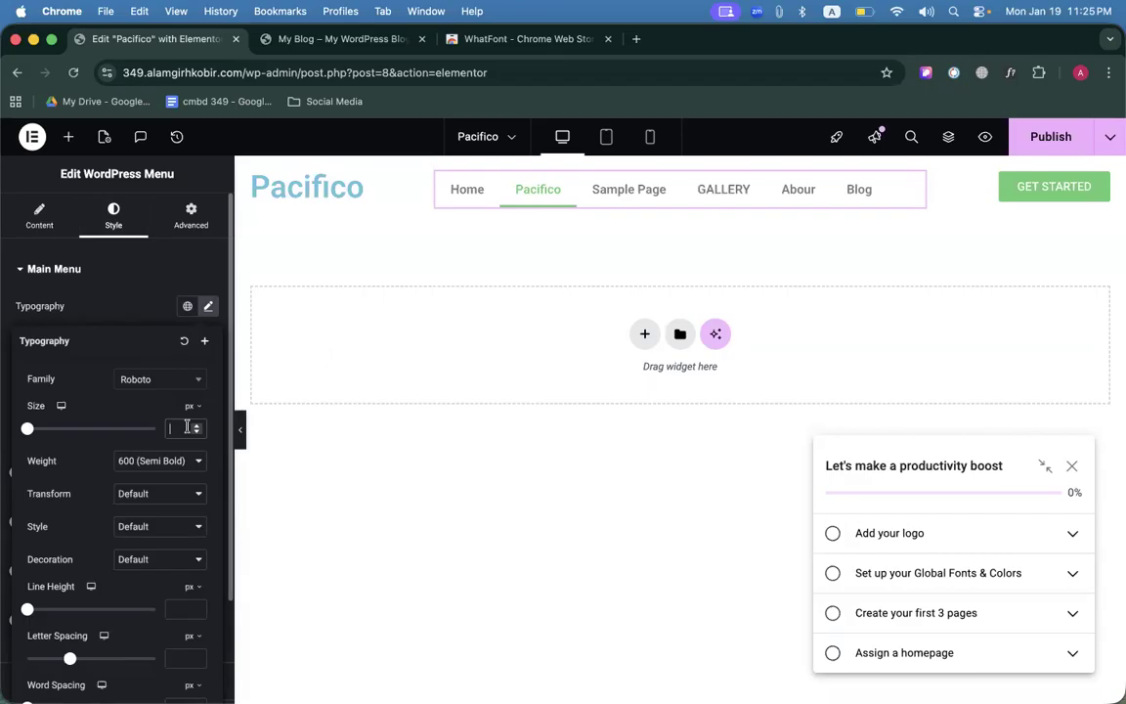
{"action": "type", "text": "14"}
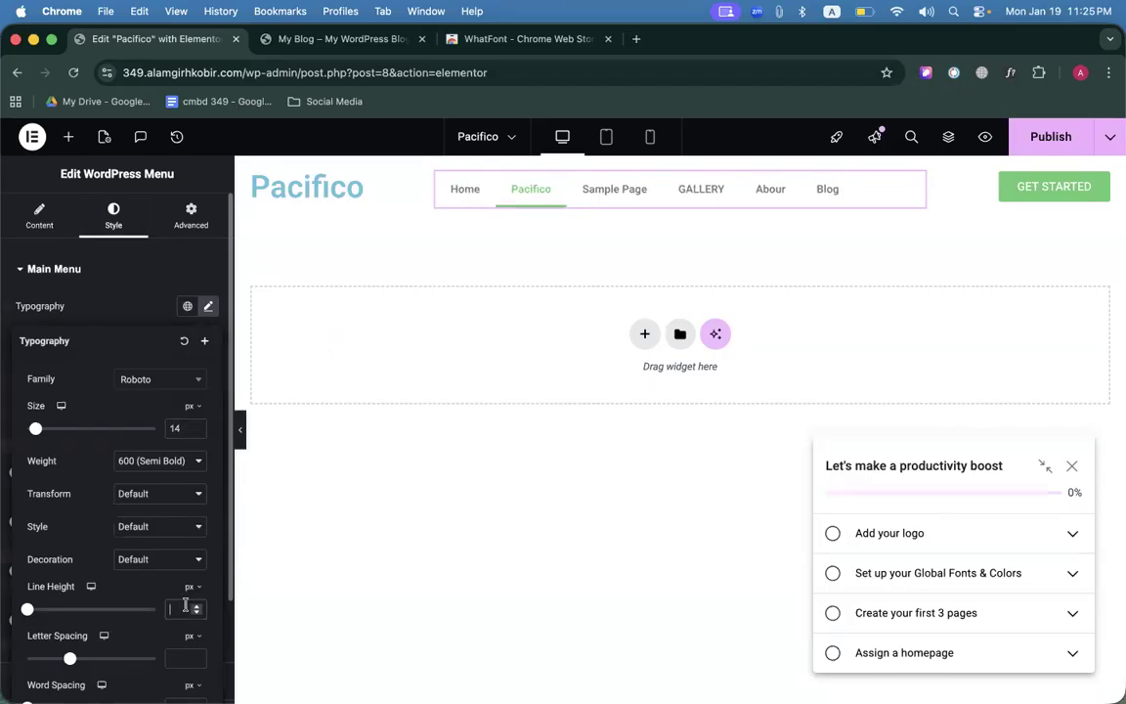
{"action": "type", "text": "30"}
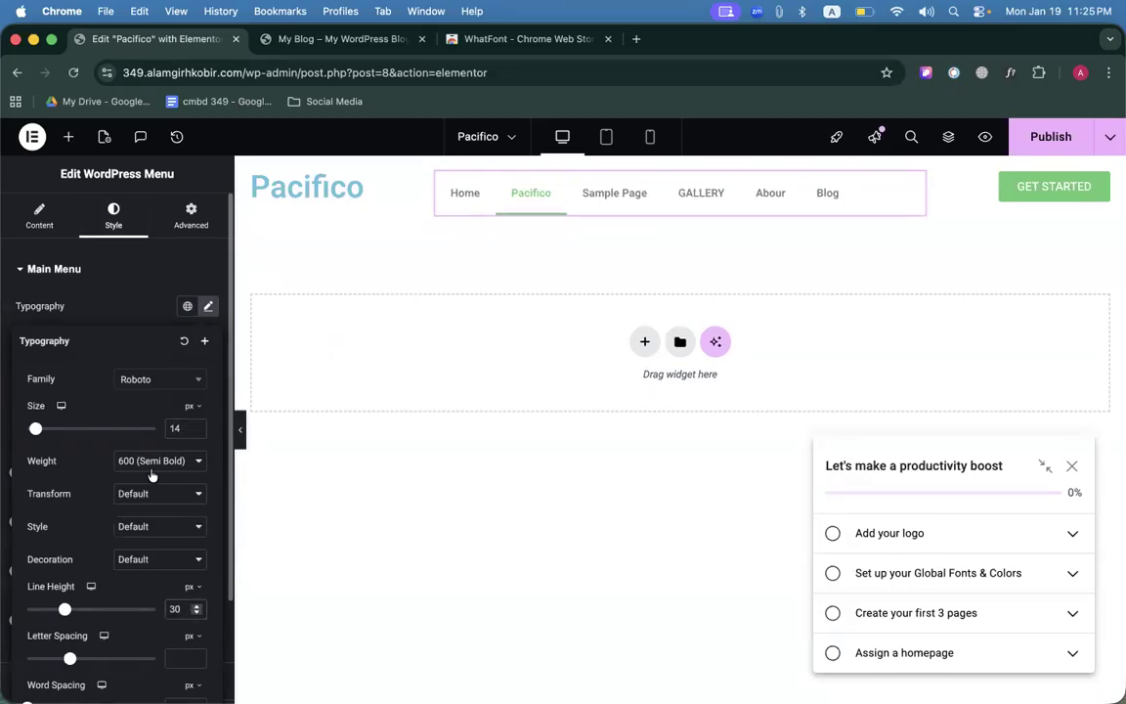
{"action": "left_click", "coordinate": [152, 460]}
{"action": "left_click", "coordinate": [149, 430]}
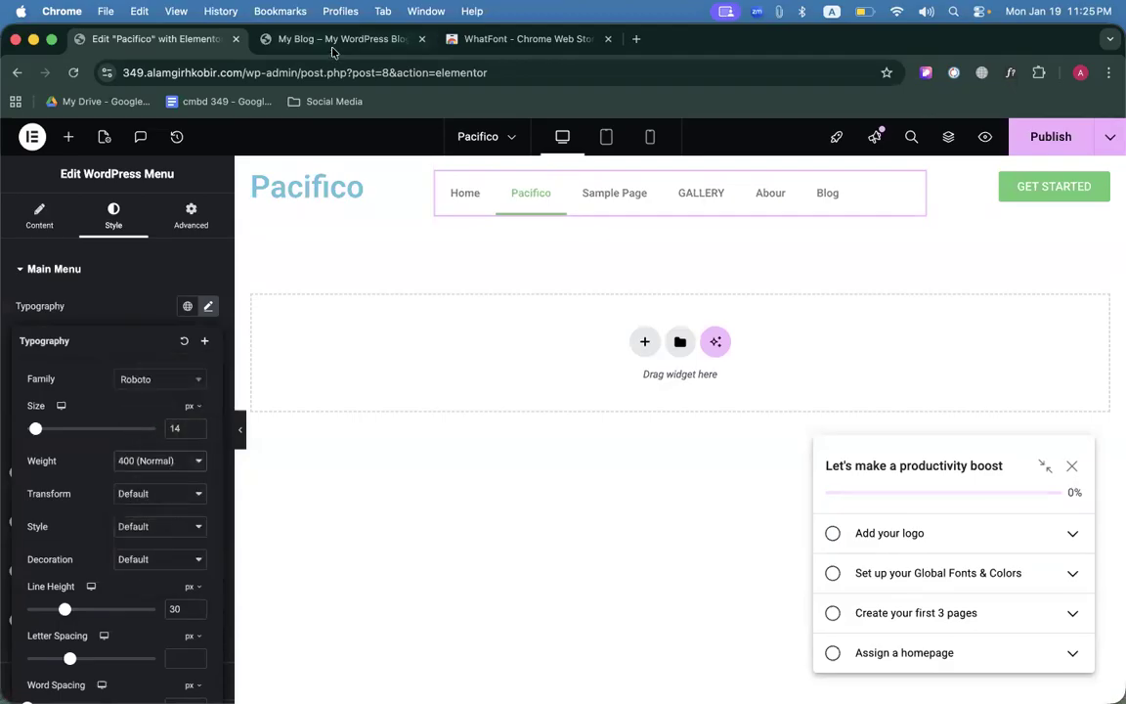
{"action": "left_click", "coordinate": [337, 42]}
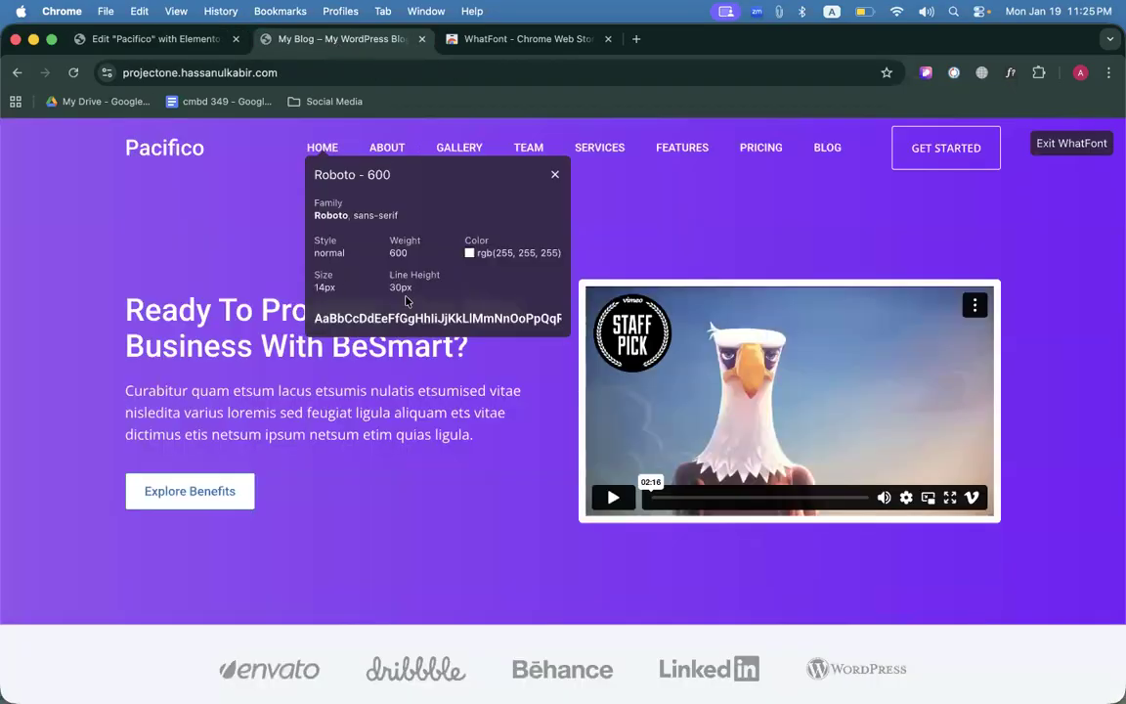
{"action": "left_click", "coordinate": [146, 39]}
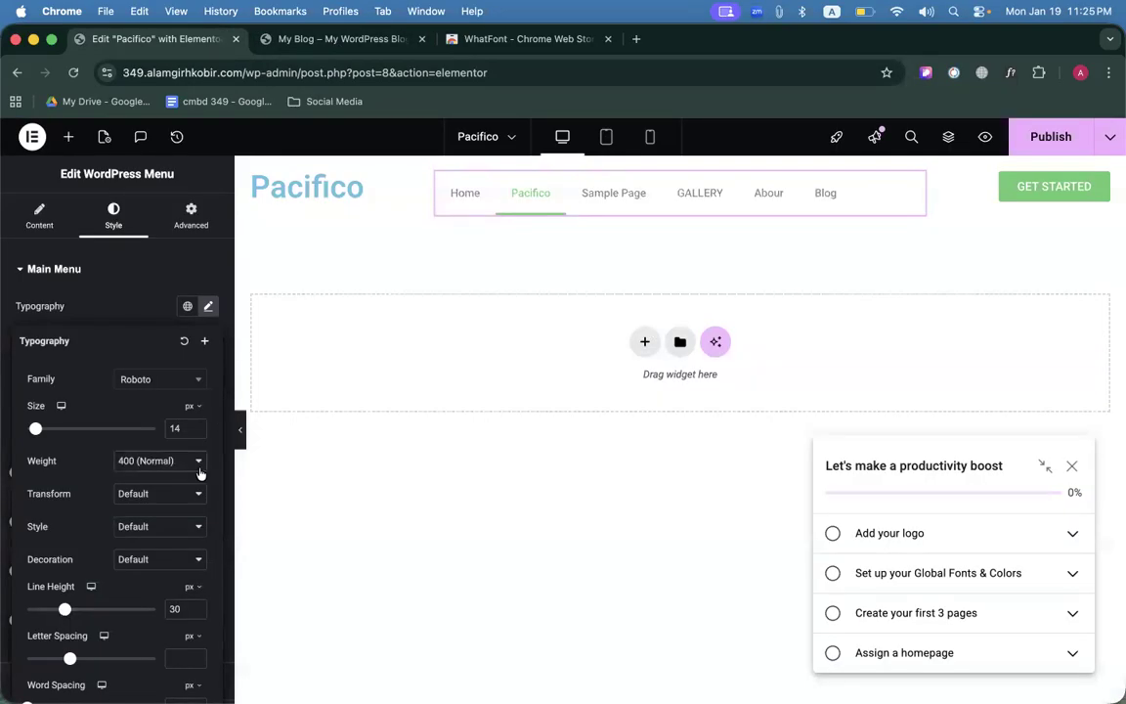
Change the menu font weight to 600 (Semi Bold) and compare with the reference menu.
{"action": "left_click", "coordinate": [161, 461]}
{"action": "left_click", "coordinate": [156, 497]}
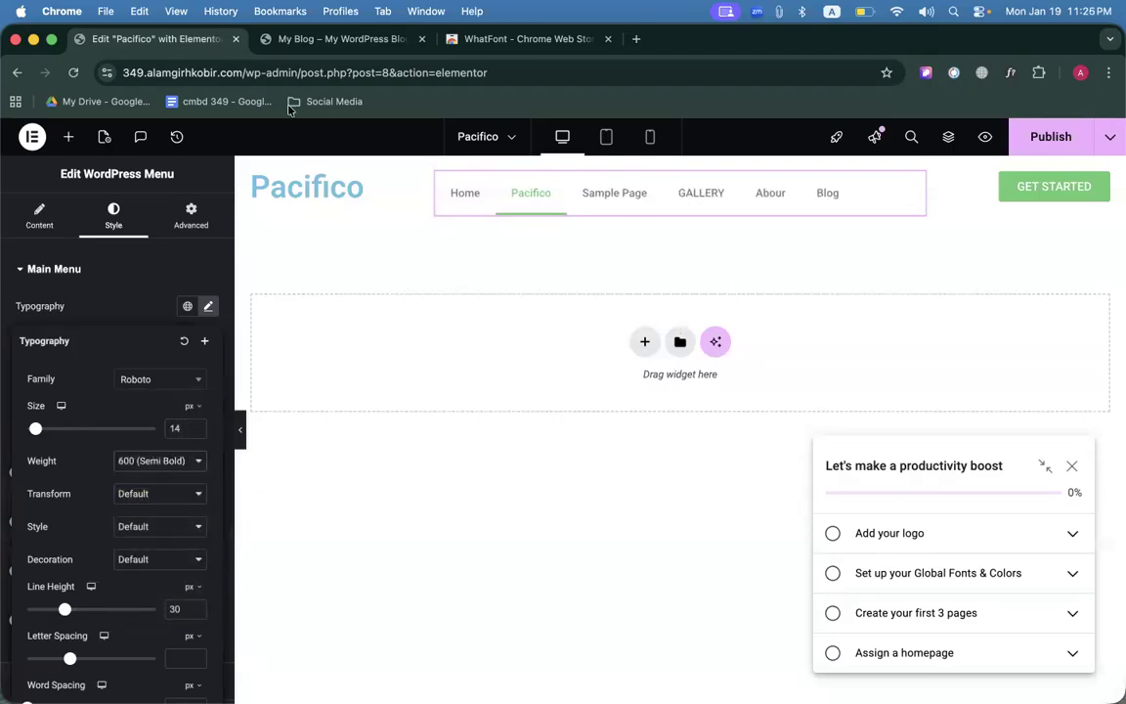
{"action": "left_click", "coordinate": [332, 39]}
{"action": "mouse_move", "coordinate": [479, 256]}
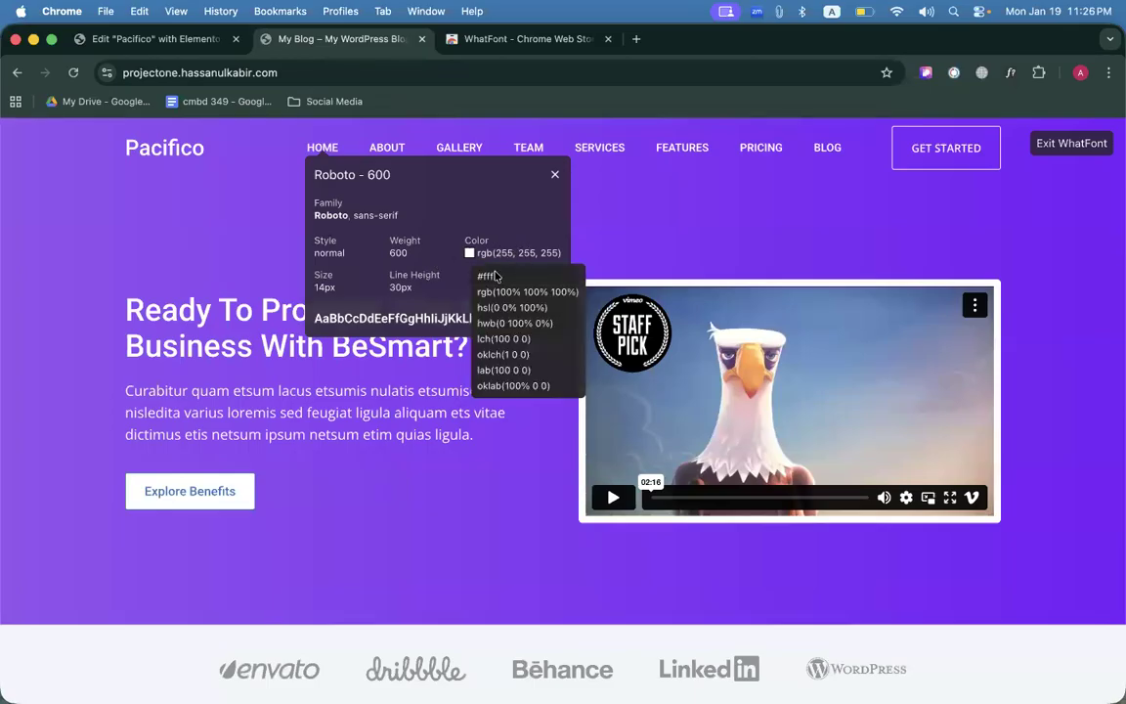
{"action": "left_click_drag", "start_coordinate": [491, 278], "coordinate": [478, 276]}
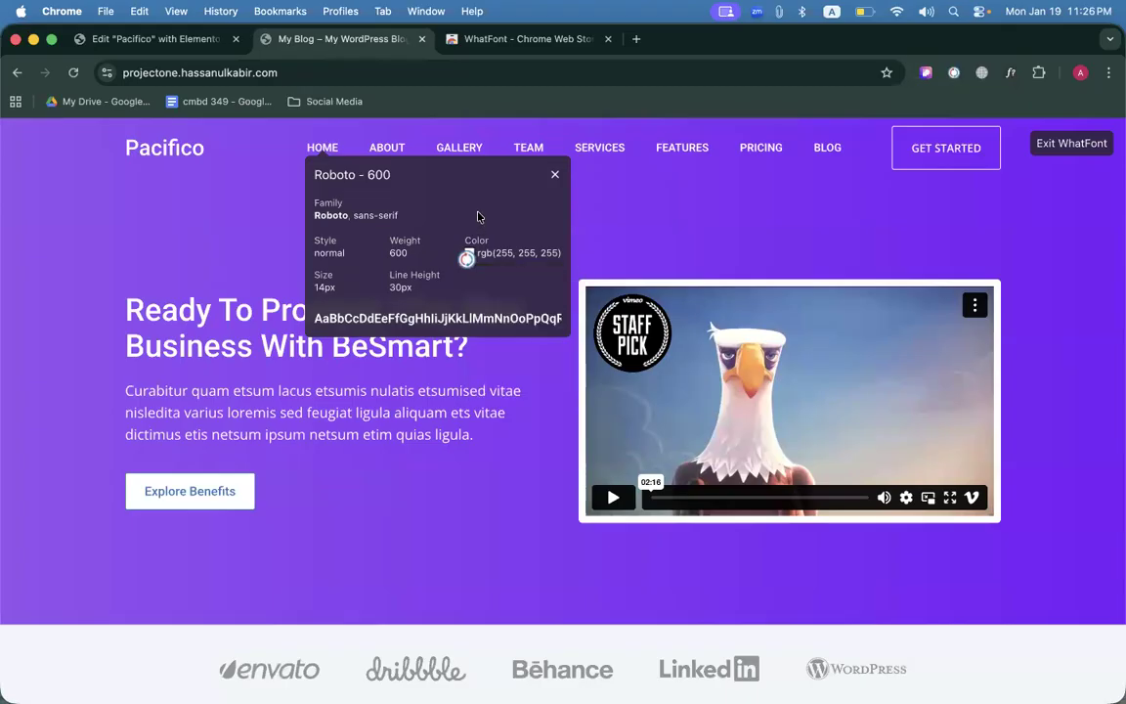
{"action": "left_click", "coordinate": [183, 43]}
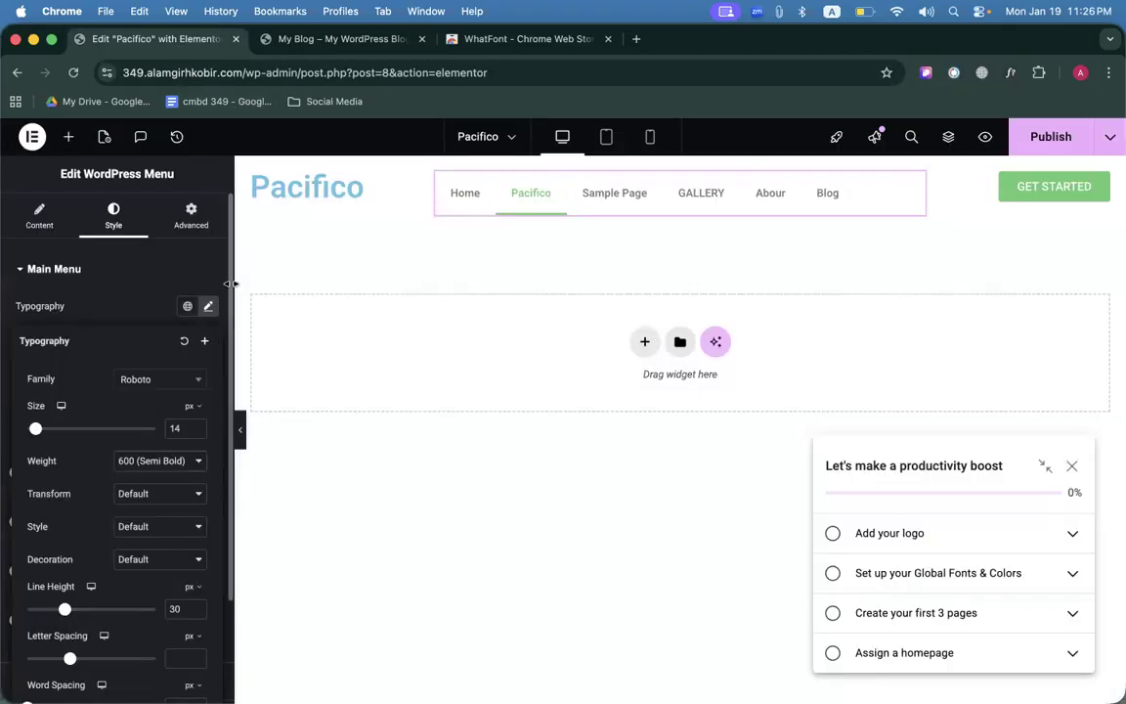
{"action": "left_click", "coordinate": [659, 195]}
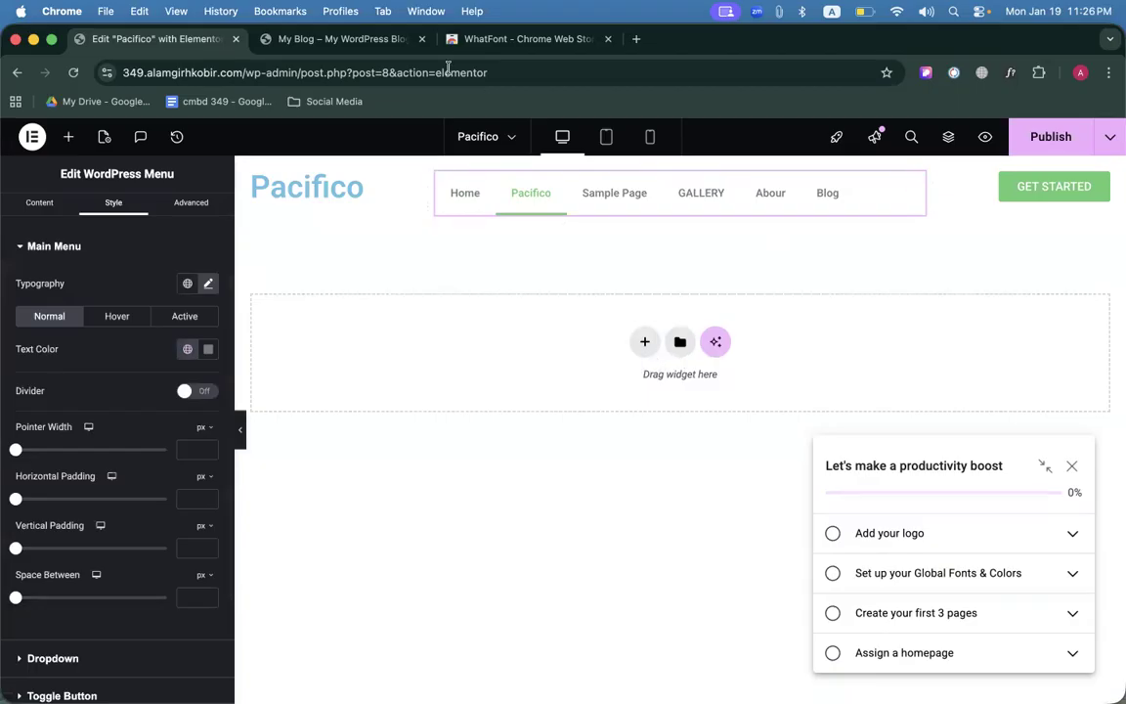
{"action": "left_click", "coordinate": [342, 40]}
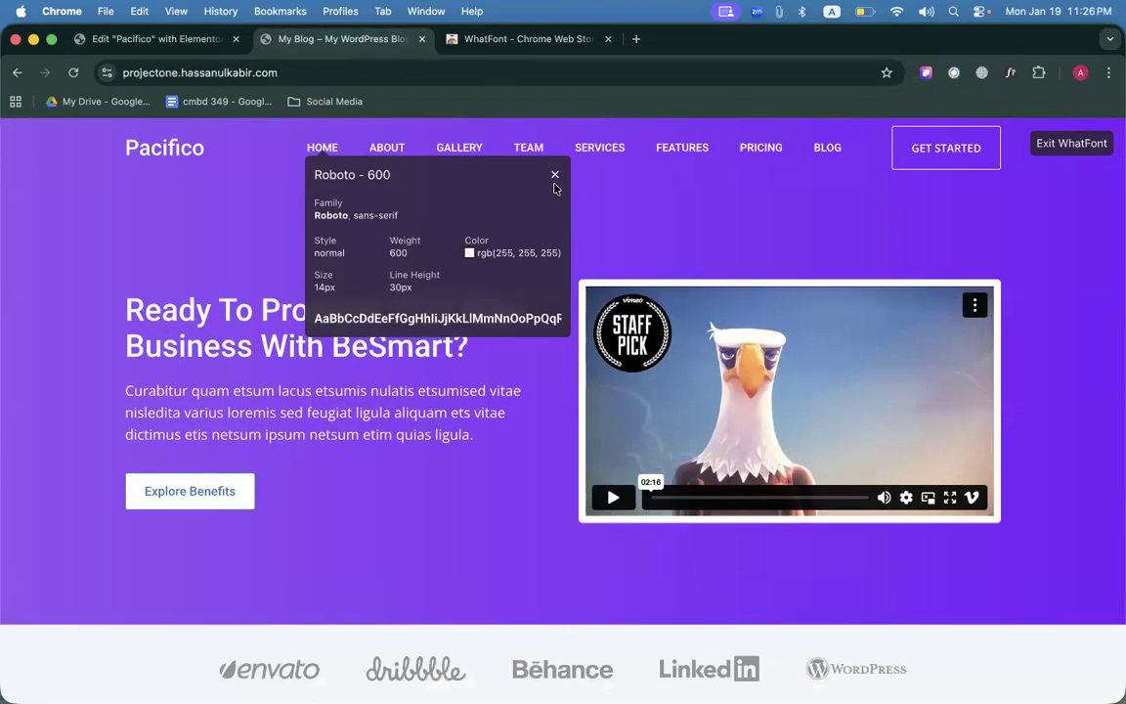
Exit WhatFont and search the Chrome Web Store for 'colorz' to find ColorZilla.
{"action": "left_click", "coordinate": [554, 176]}
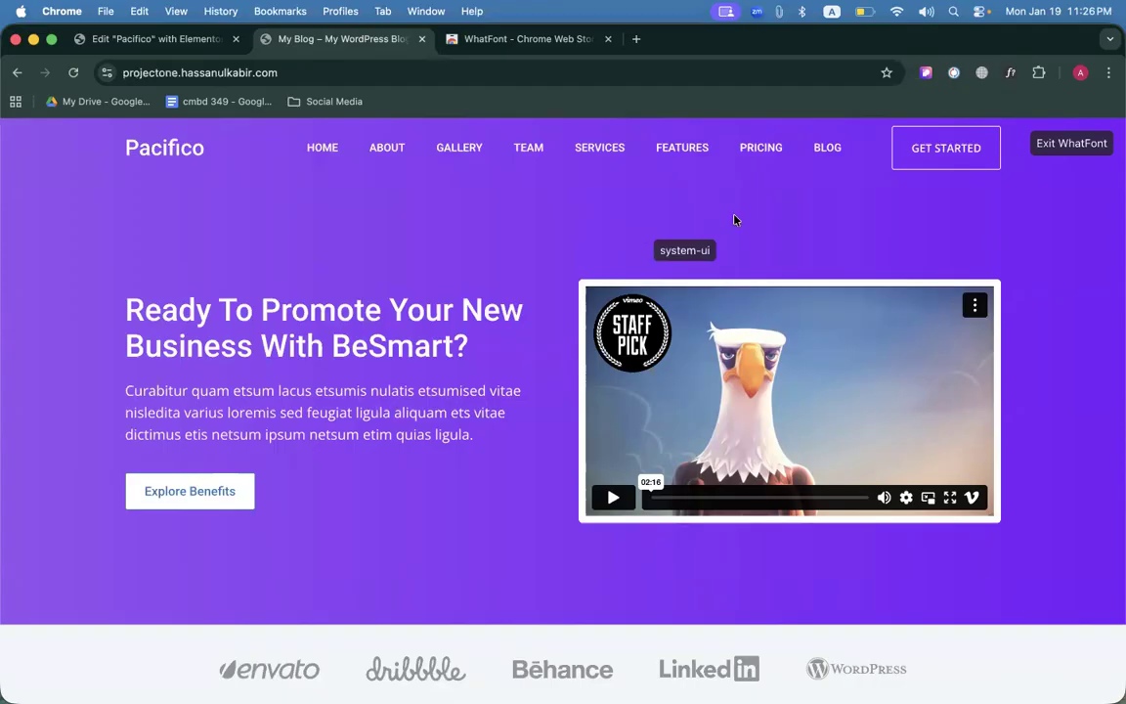
{"action": "left_click", "coordinate": [1091, 146]}
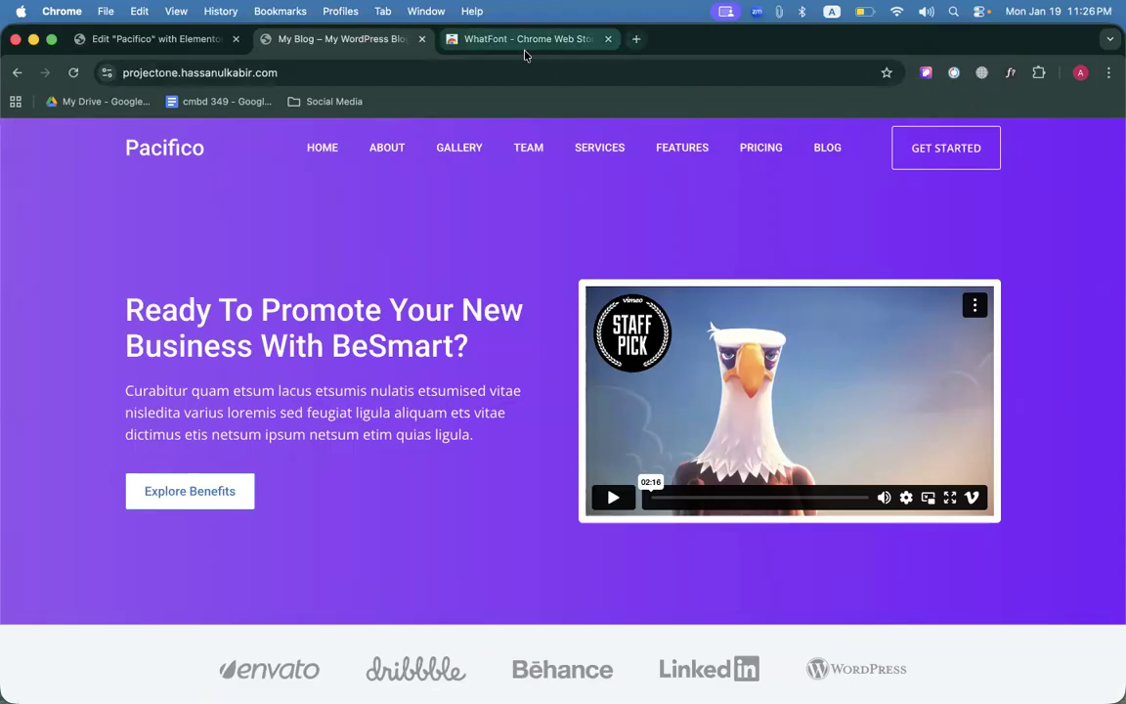
{"action": "left_click", "coordinate": [479, 43]}
{"action": "left_click", "coordinate": [498, 137]}
{"action": "type", "text": "colorz"}
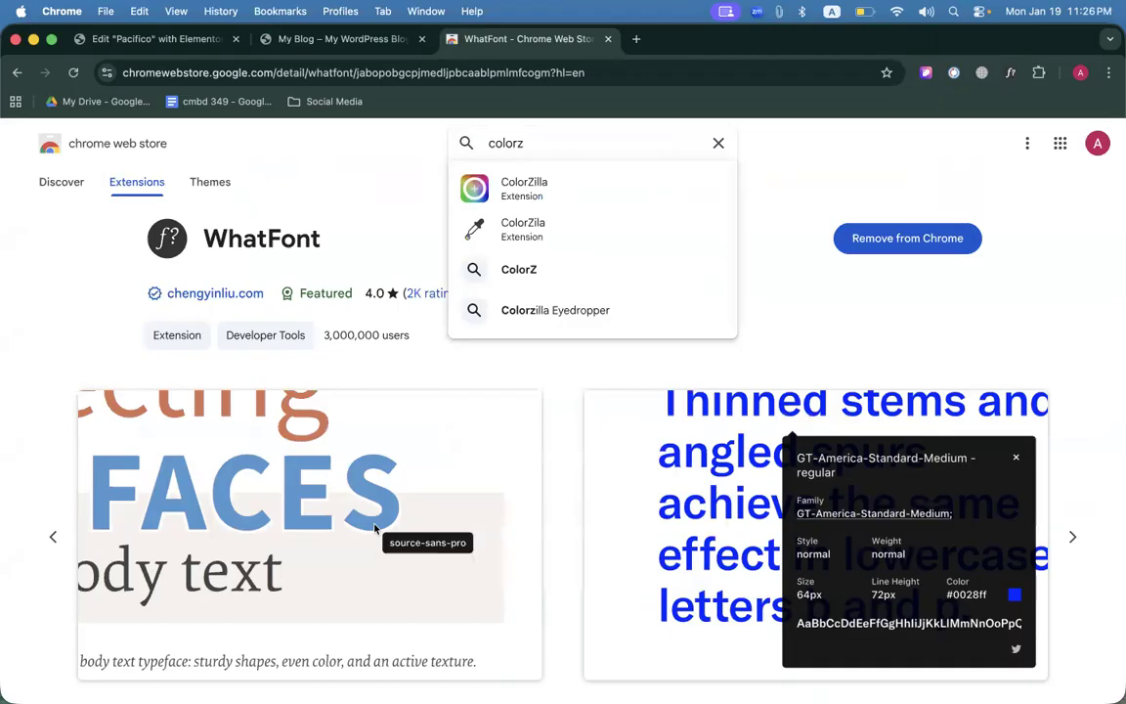
{"action": "left_click", "coordinate": [524, 188]}
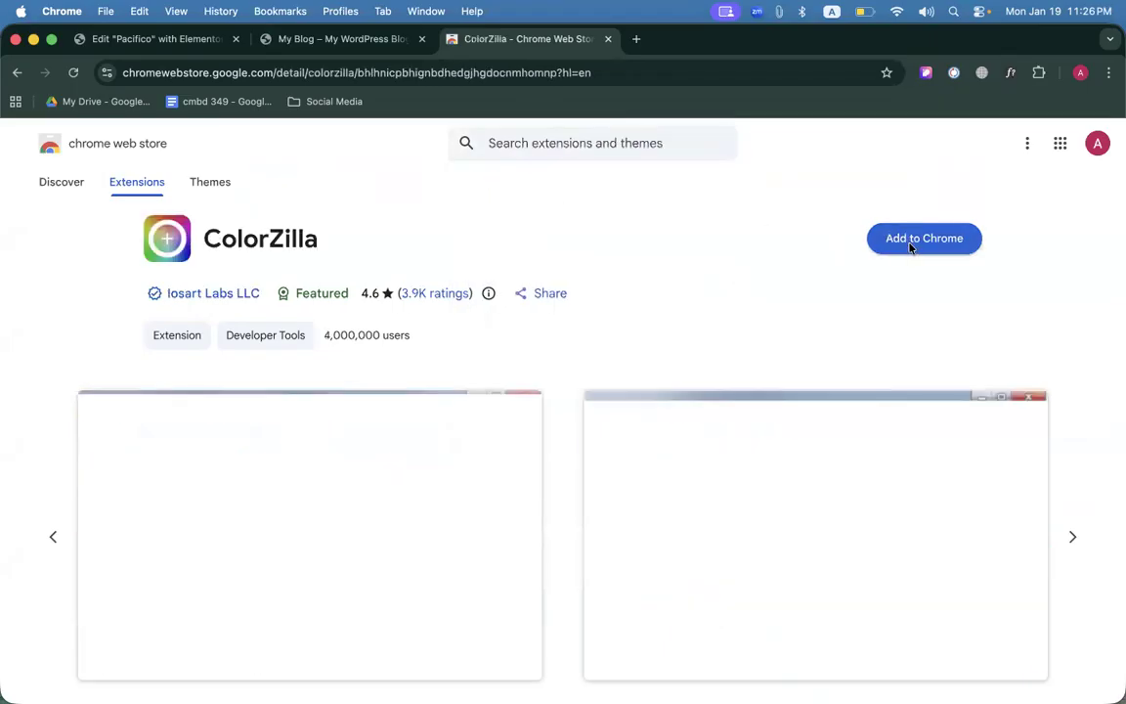
Add ColorZilla to Chrome, pin it, and close the extra tabs back to the reference site.
{"action": "left_click", "coordinate": [880, 239]}
{"action": "left_click", "coordinate": [650, 402]}
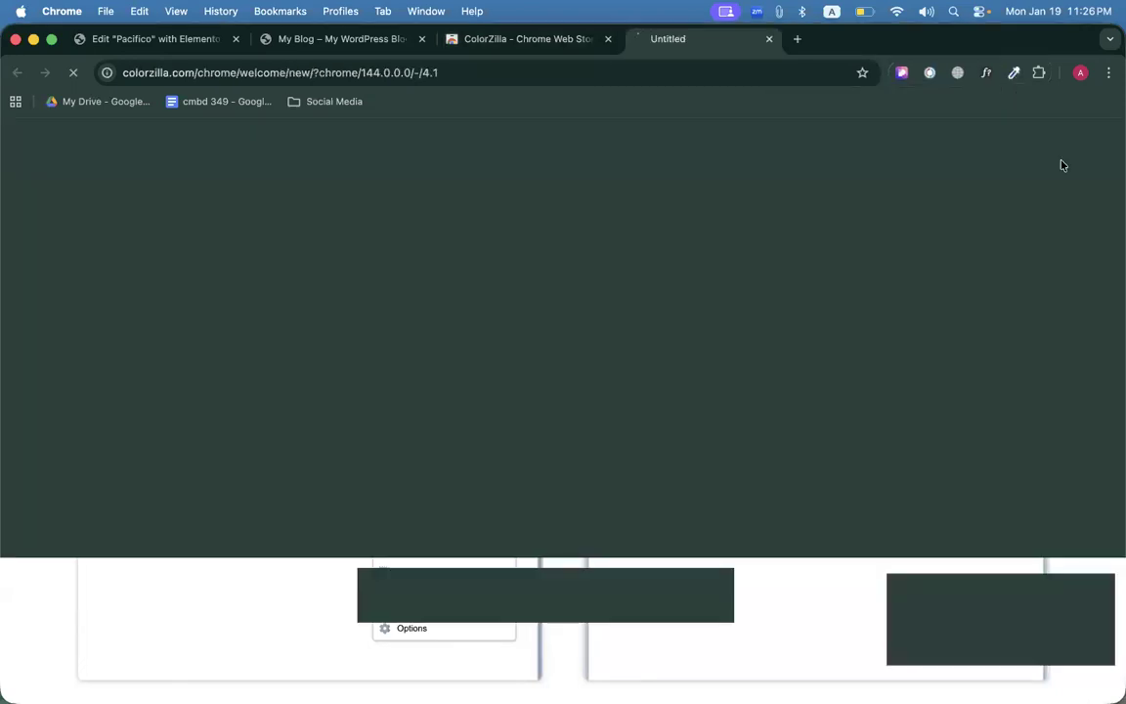
{"action": "left_click", "coordinate": [1038, 77]}
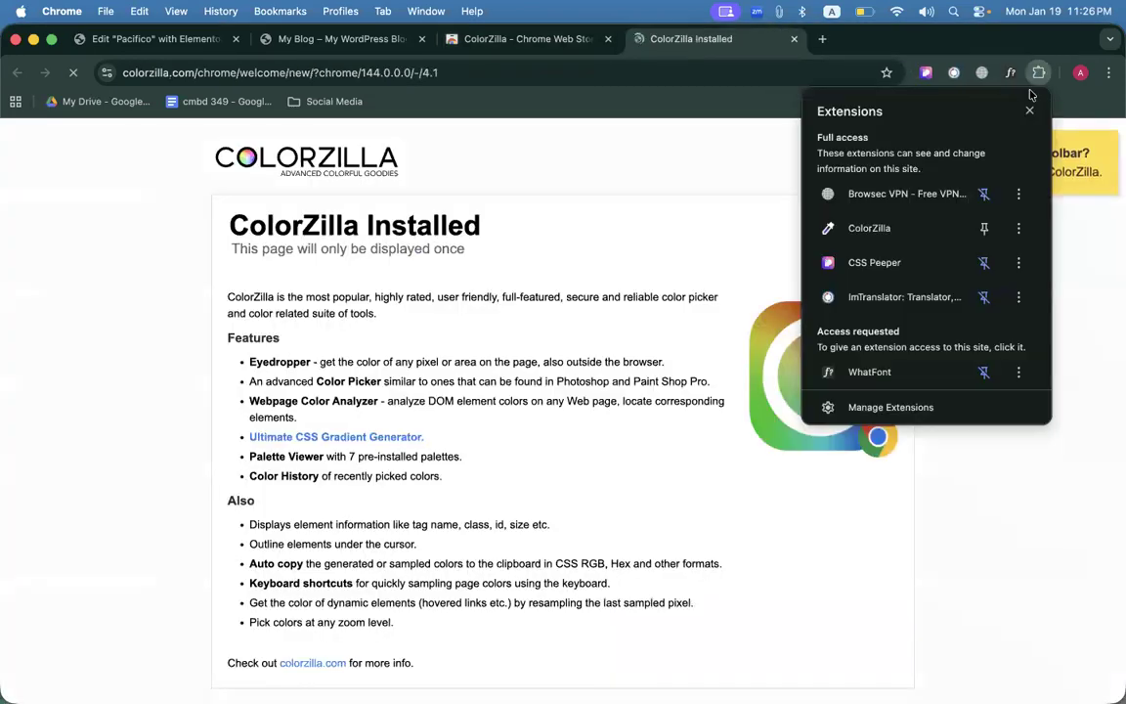
{"action": "left_click", "coordinate": [984, 228]}
{"action": "key", "text": "super+w"}
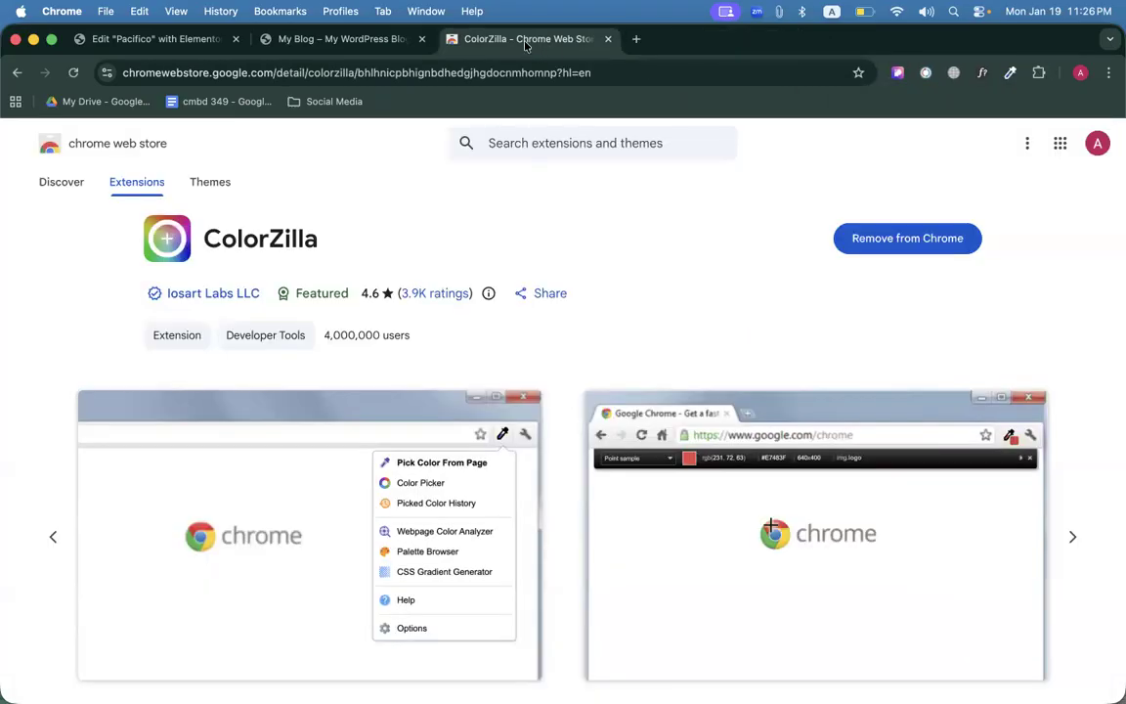
{"action": "key", "text": "super+w"}
{"action": "left_click", "coordinate": [982, 72]}
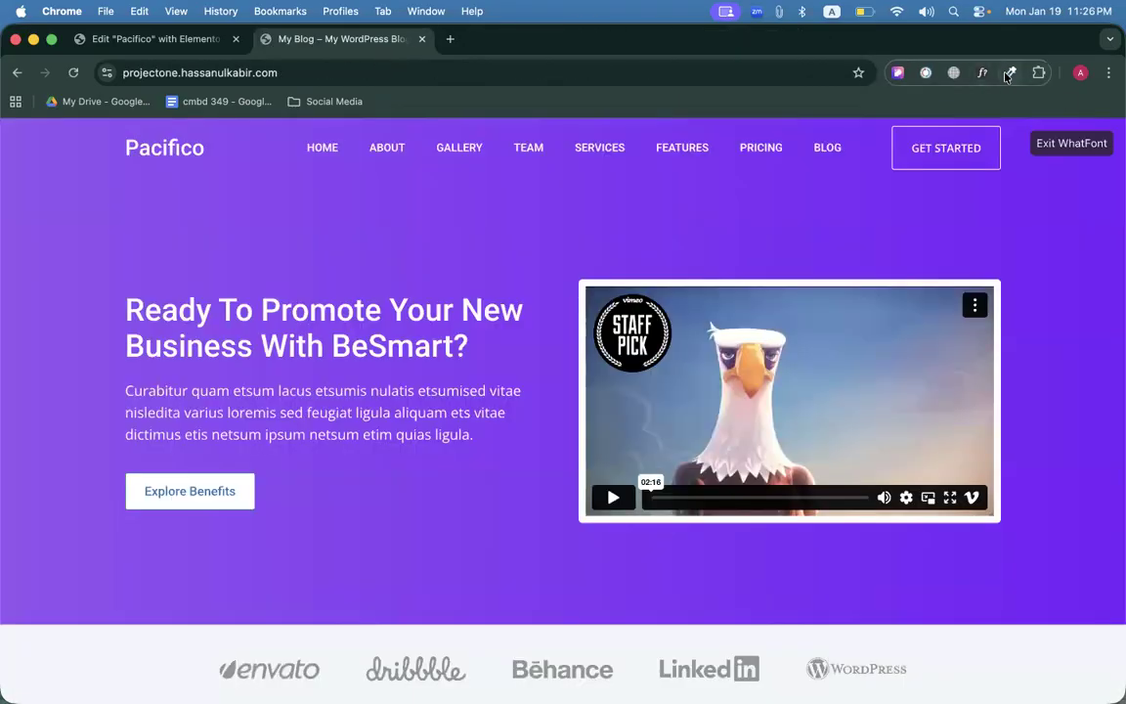
Sample the reference header's purple #934FF1 with ColorZilla's Pick Color From Page.
{"action": "left_click", "coordinate": [1010, 72]}
{"action": "left_click", "coordinate": [1075, 145]}
{"action": "left_click", "coordinate": [1071, 145]}
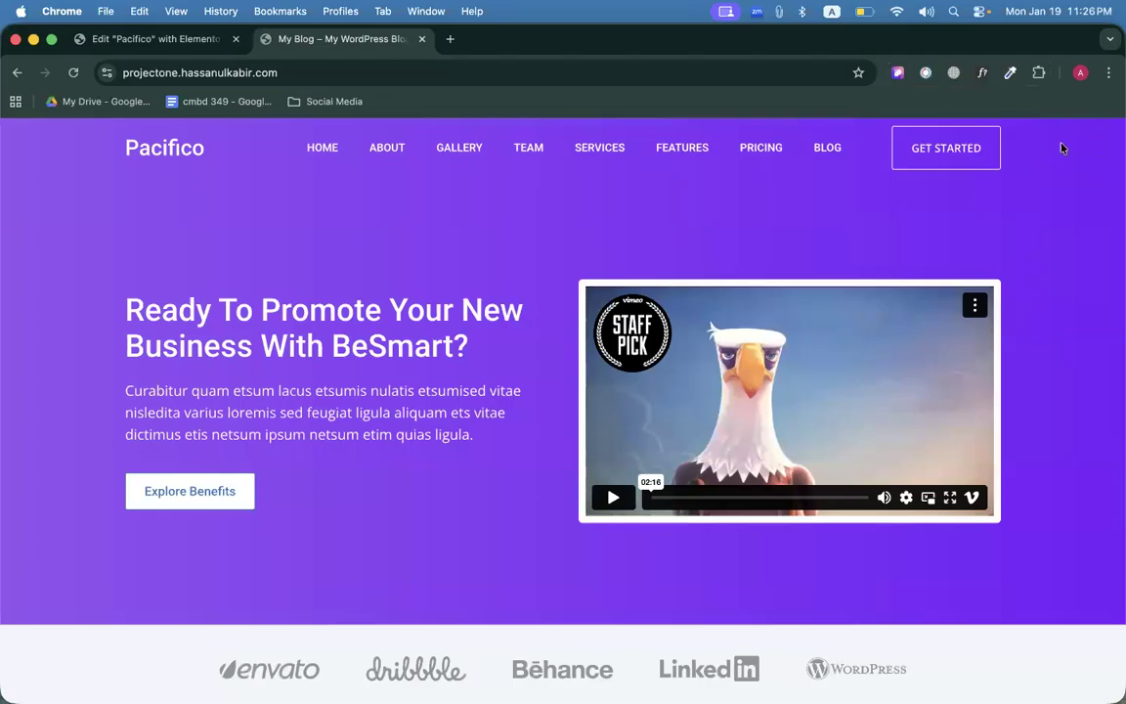
{"action": "left_click", "coordinate": [1010, 72]}
{"action": "left_click", "coordinate": [983, 96]}
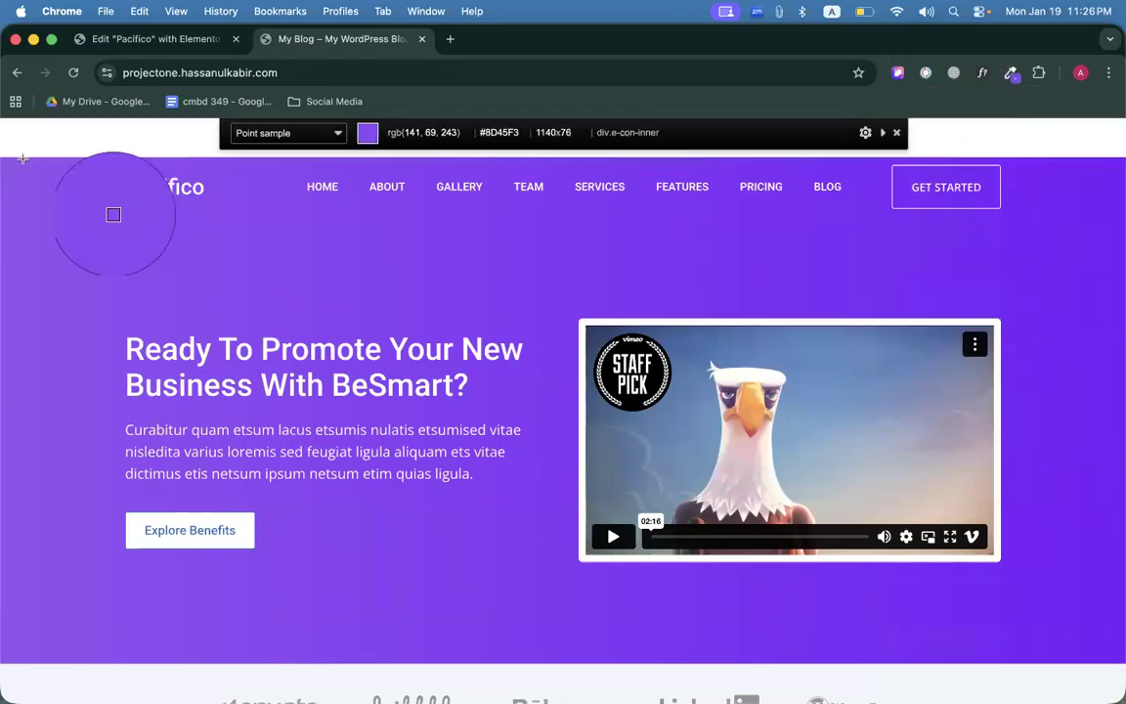
{"action": "left_click", "coordinate": [8, 172]}
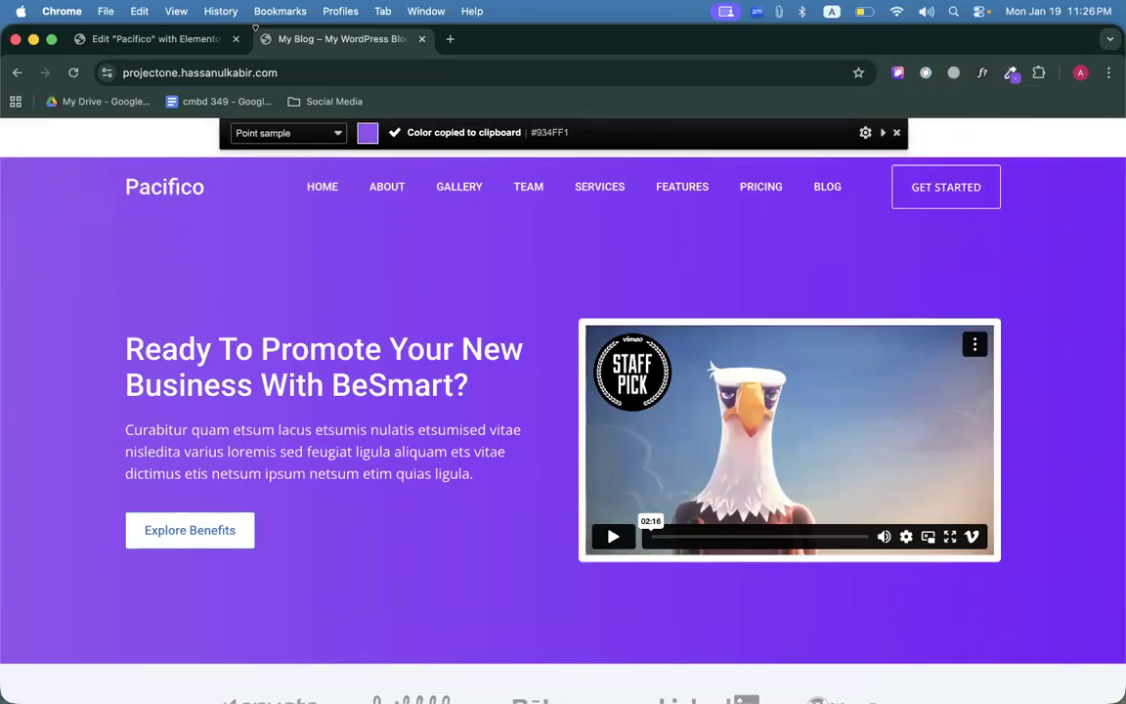
{"action": "left_click", "coordinate": [897, 132]}
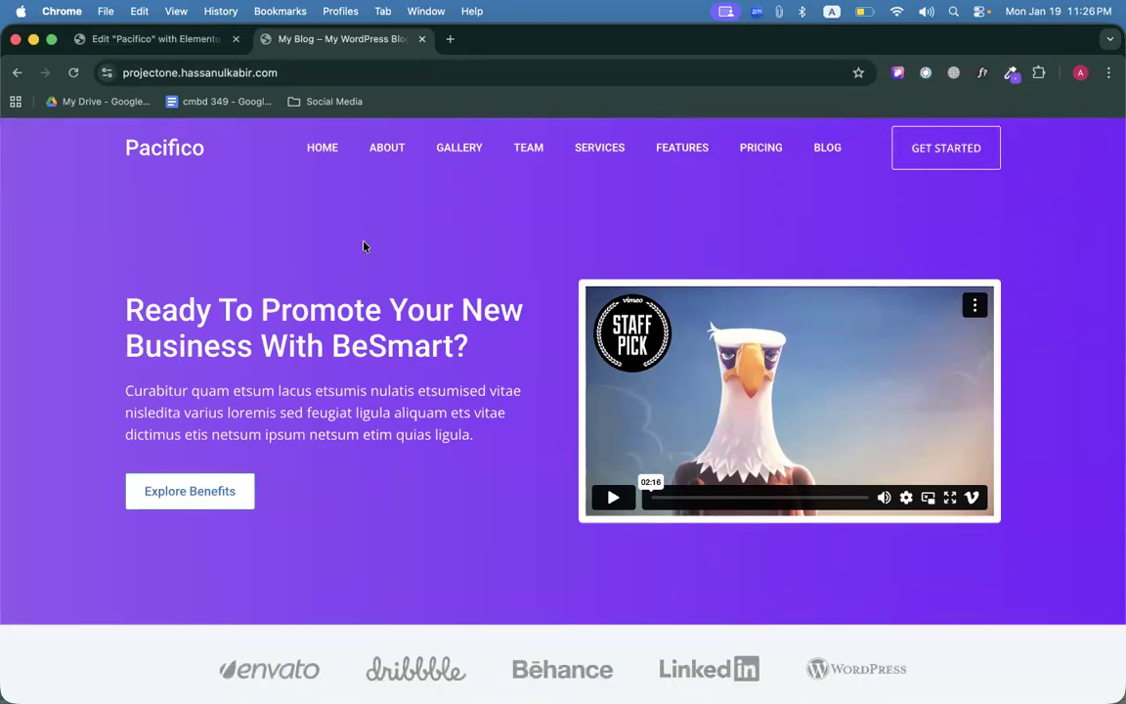
{"action": "left_click", "coordinate": [158, 40]}
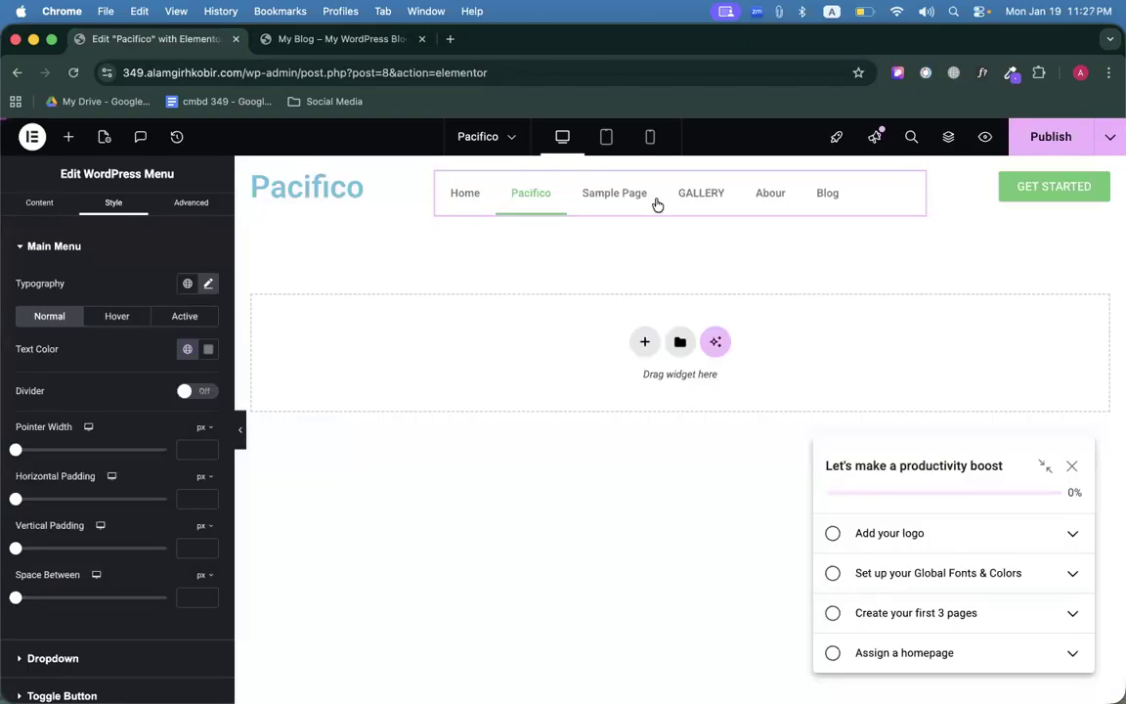
Give the header container a gradient background with a purple first colour.
{"action": "left_click", "coordinate": [681, 166]}
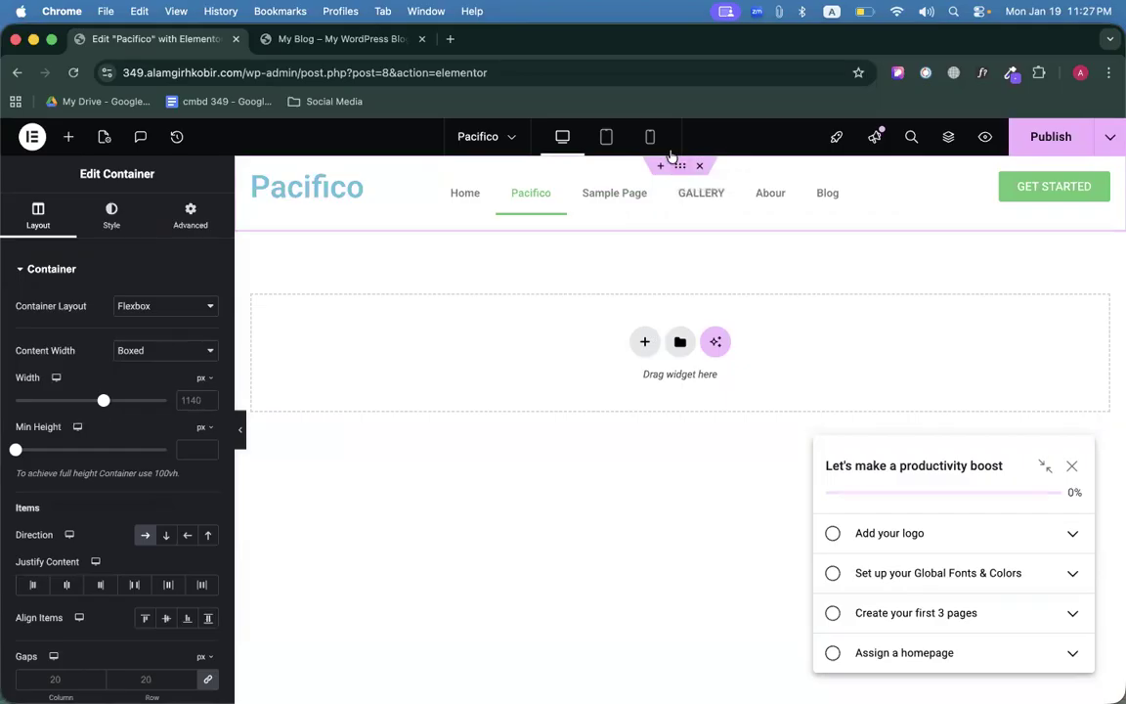
{"action": "left_click", "coordinate": [114, 211]}
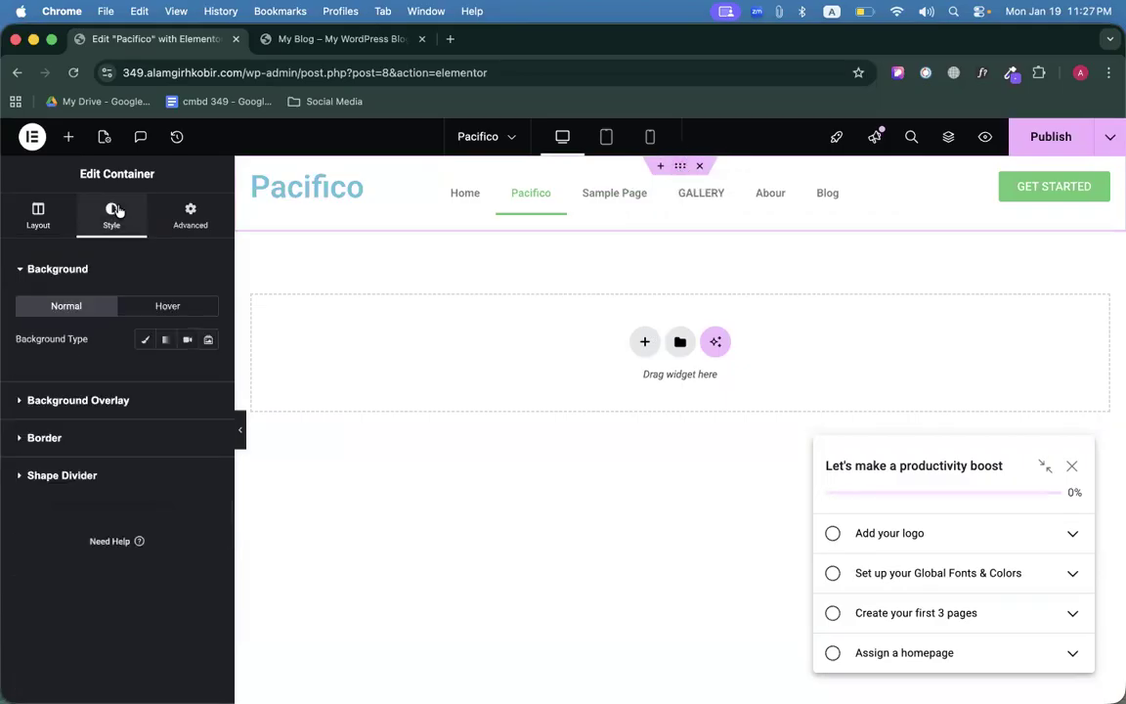
{"action": "left_click", "coordinate": [166, 339]}
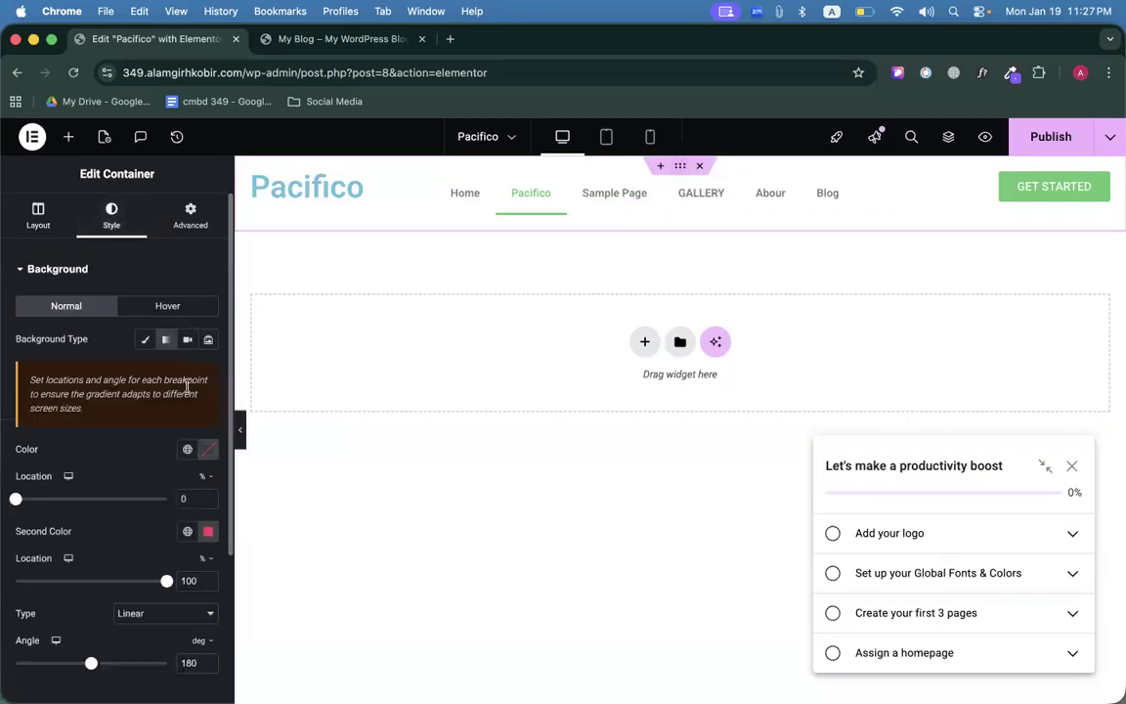
{"action": "left_click", "coordinate": [203, 452]}
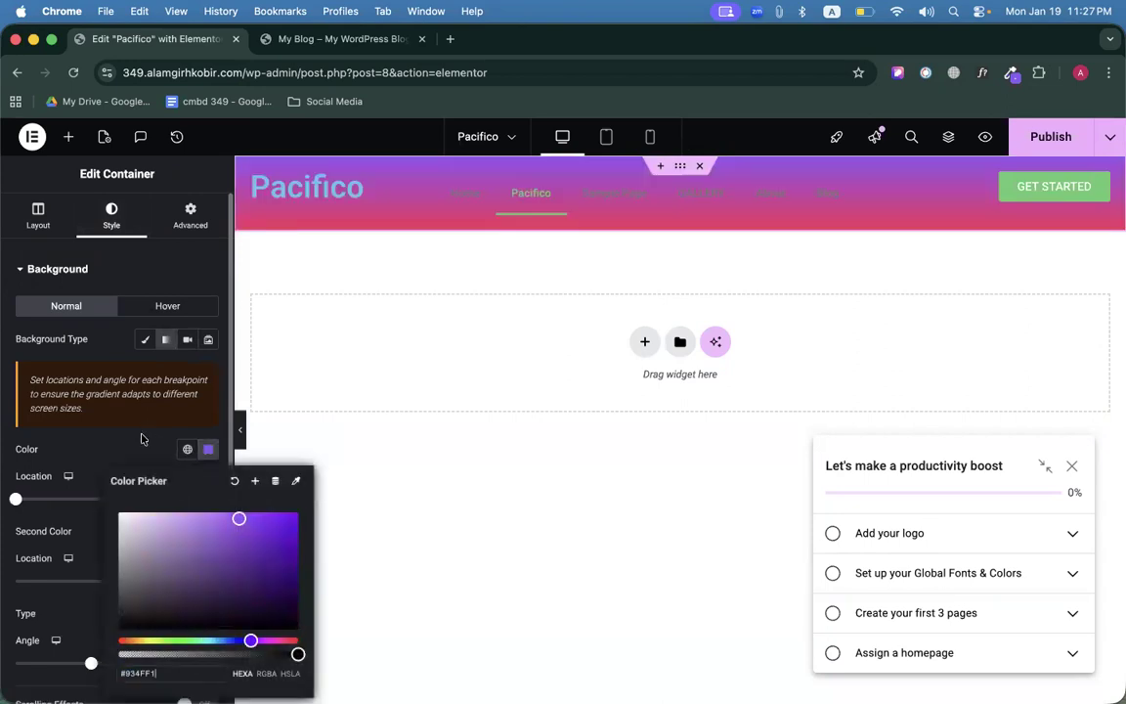
{"action": "left_click", "coordinate": [142, 436]}
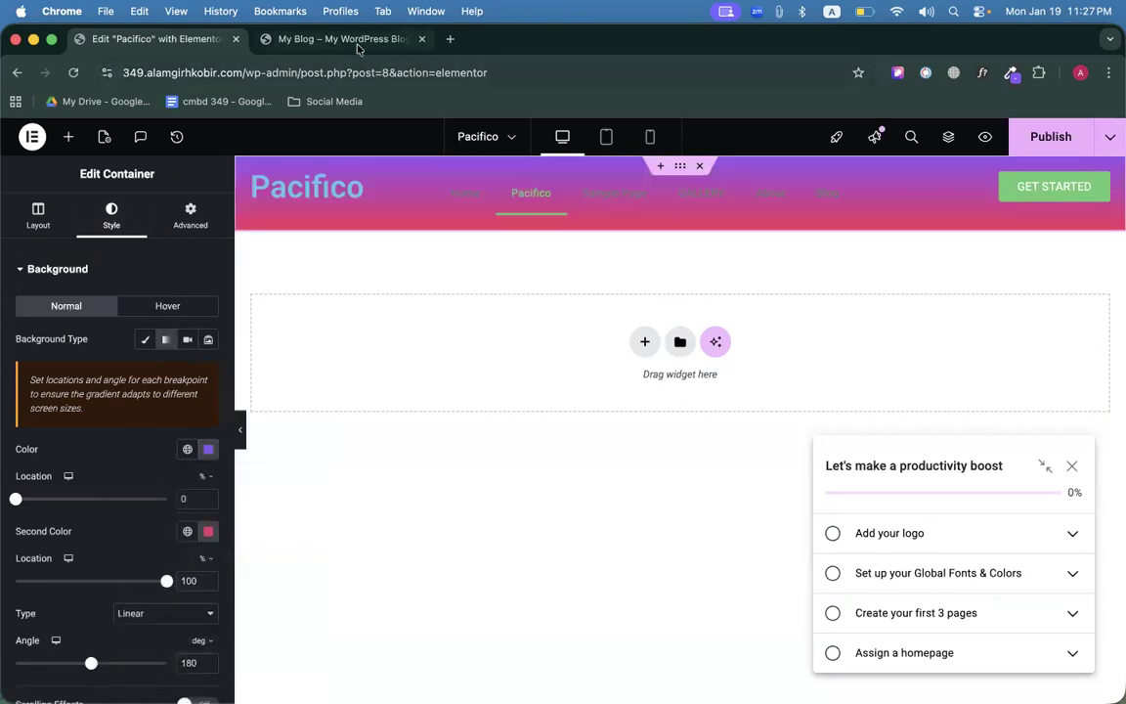
Sample the deeper purple from the reference header and use #771AFA as the second colour.
{"action": "left_click", "coordinate": [358, 46]}
{"action": "left_click", "coordinate": [1011, 72]}
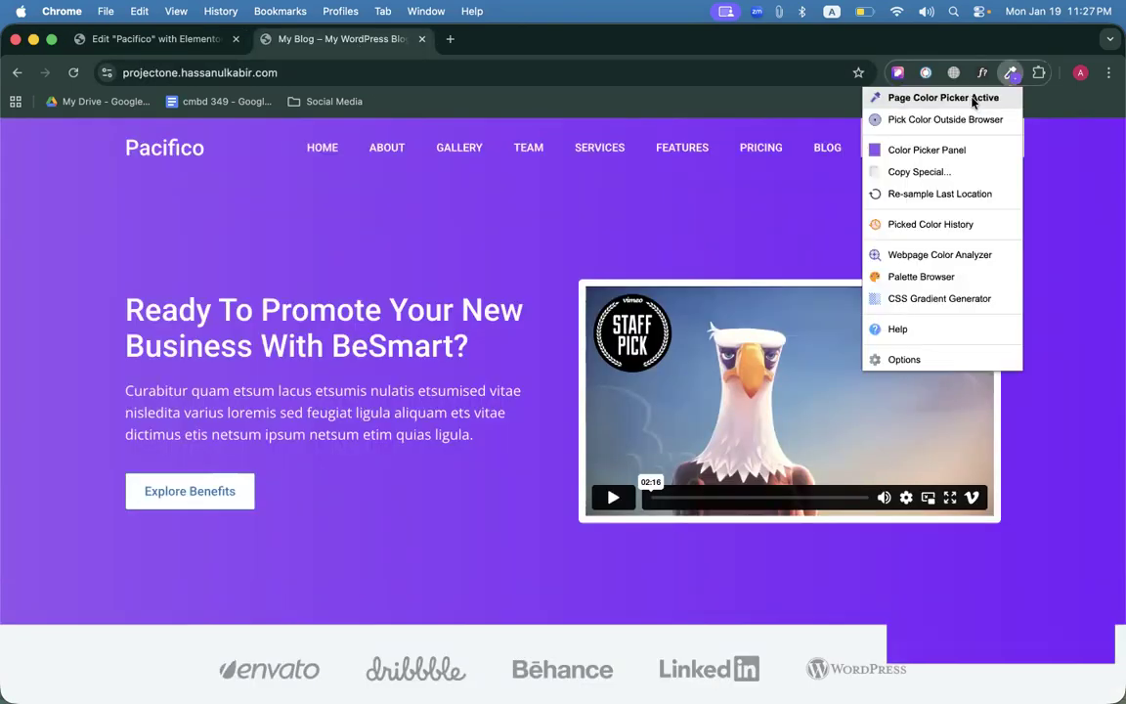
{"action": "left_click", "coordinate": [972, 102]}
{"action": "left_click", "coordinate": [1051, 249]}
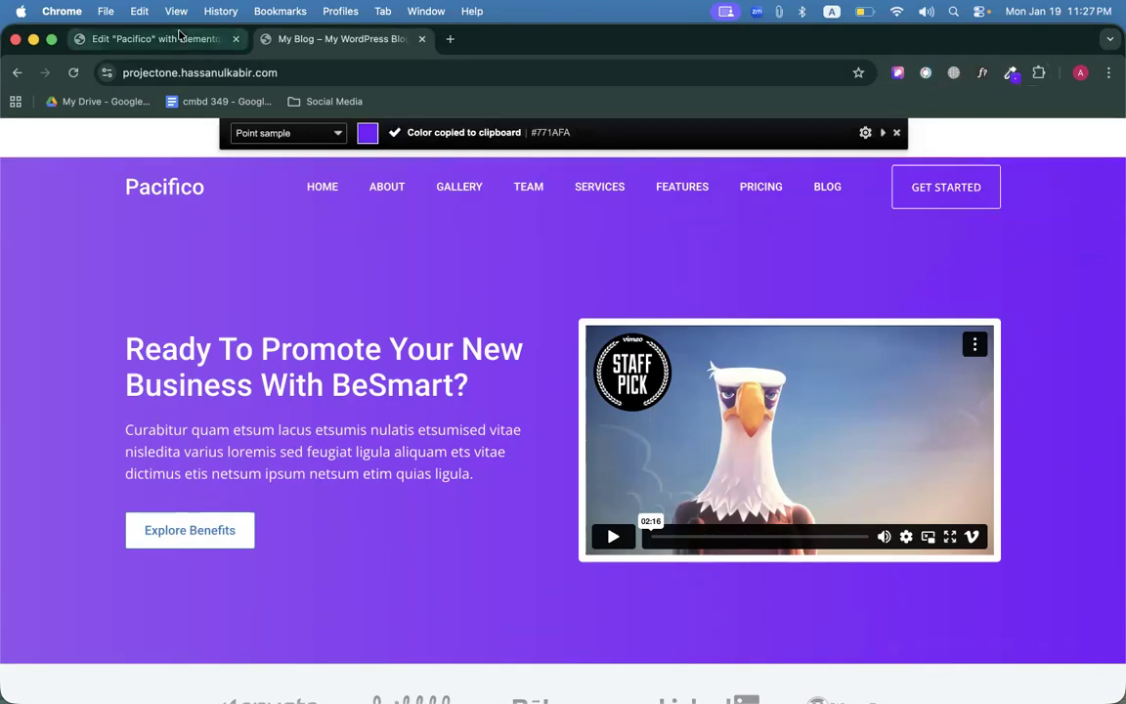
{"action": "left_click", "coordinate": [176, 38]}
{"action": "left_click", "coordinate": [208, 531]}
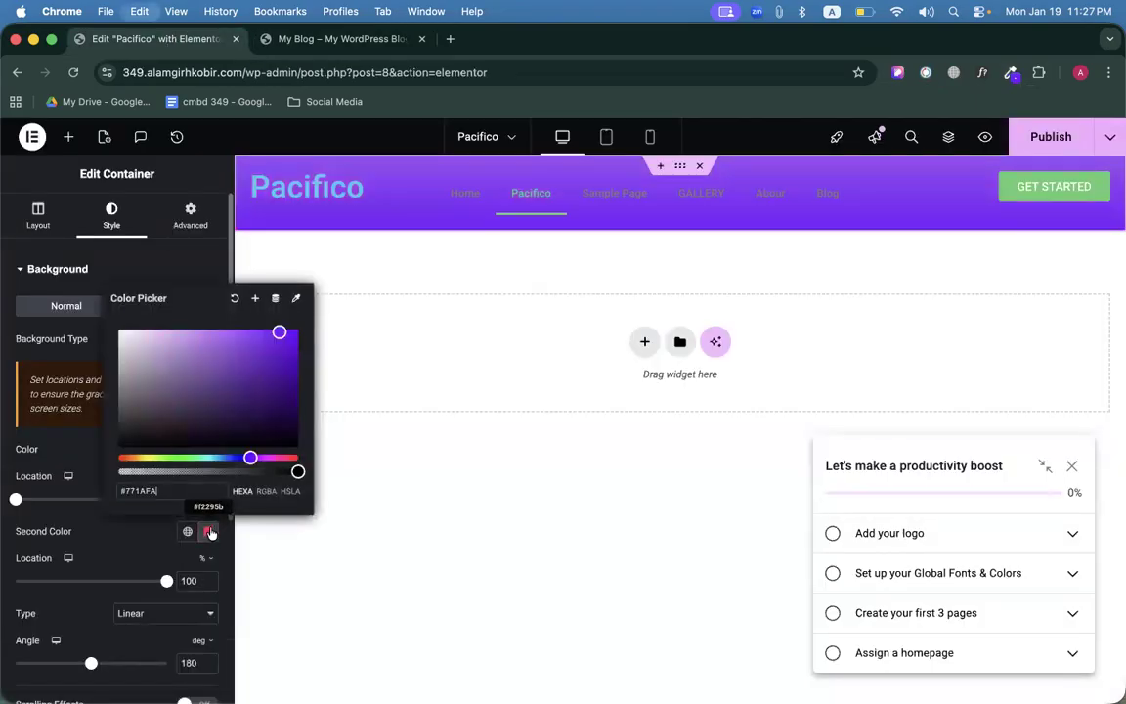
{"action": "left_click", "coordinate": [100, 461]}
Set the gradient angle to 90° and compare the header with the reference.
{"action": "scroll", "coordinate": [103, 459], "scroll_direction": "down", "scroll_amount": 5}
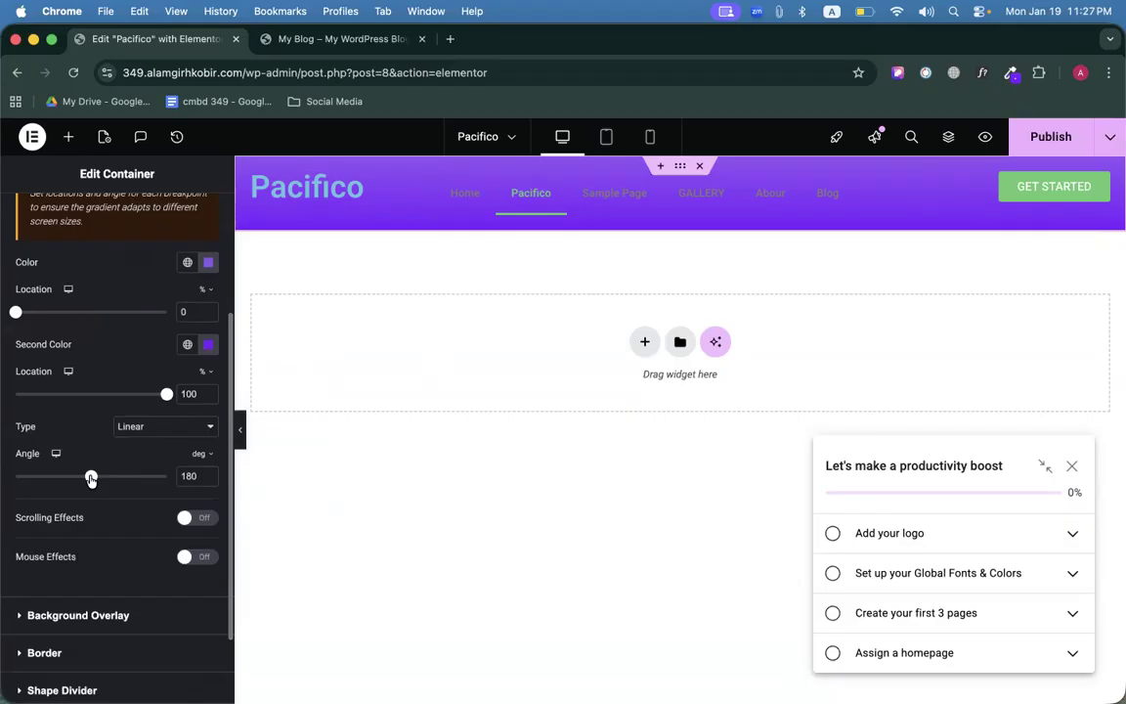
{"action": "left_click_drag", "start_coordinate": [91, 480], "coordinate": [53, 478]}
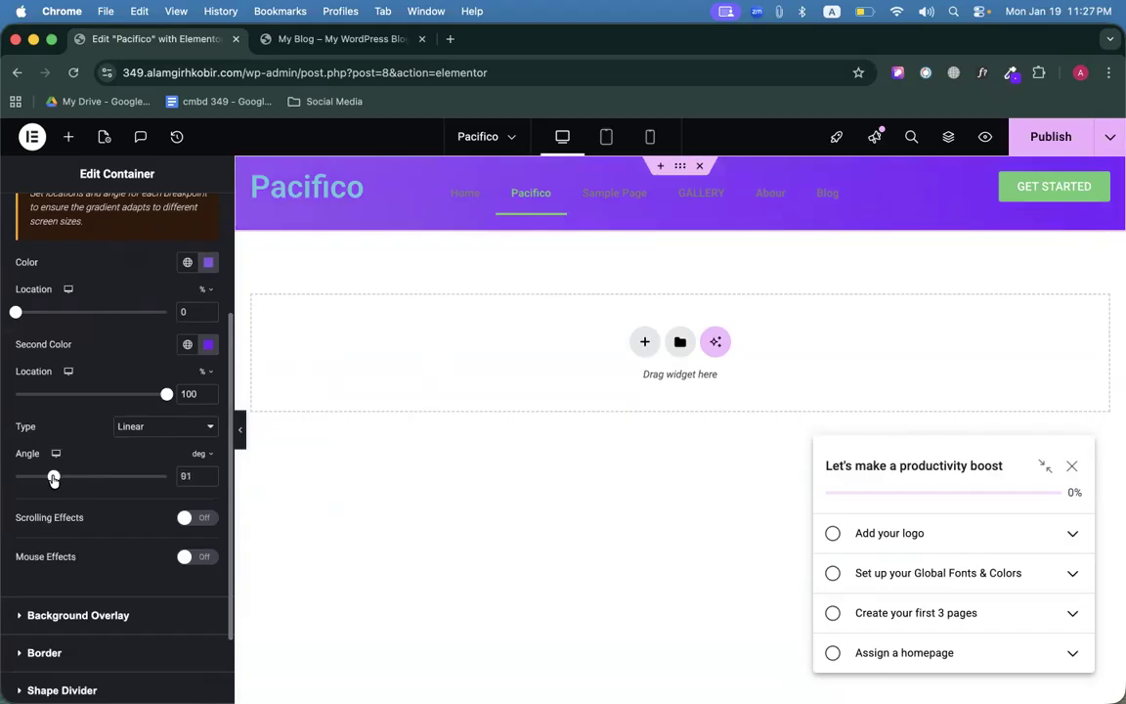
{"action": "left_click", "coordinate": [208, 479]}
{"action": "left_click", "coordinate": [243, 442]}
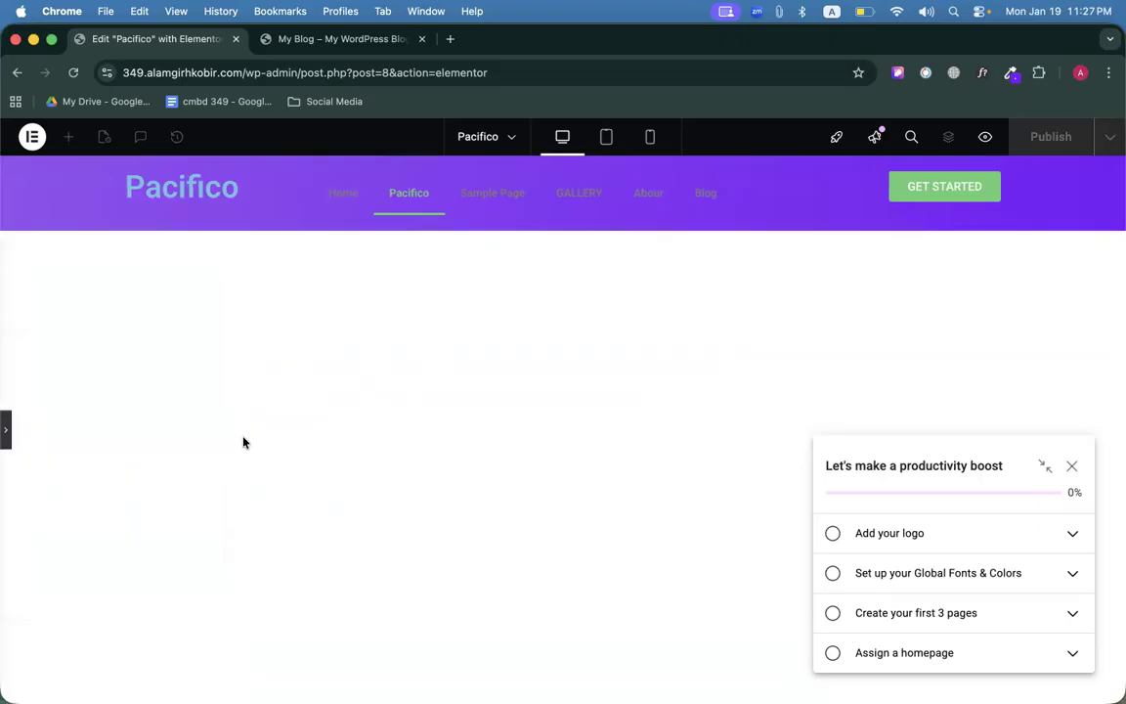
{"action": "left_click", "coordinate": [8, 431]}
{"action": "left_click", "coordinate": [332, 39]}
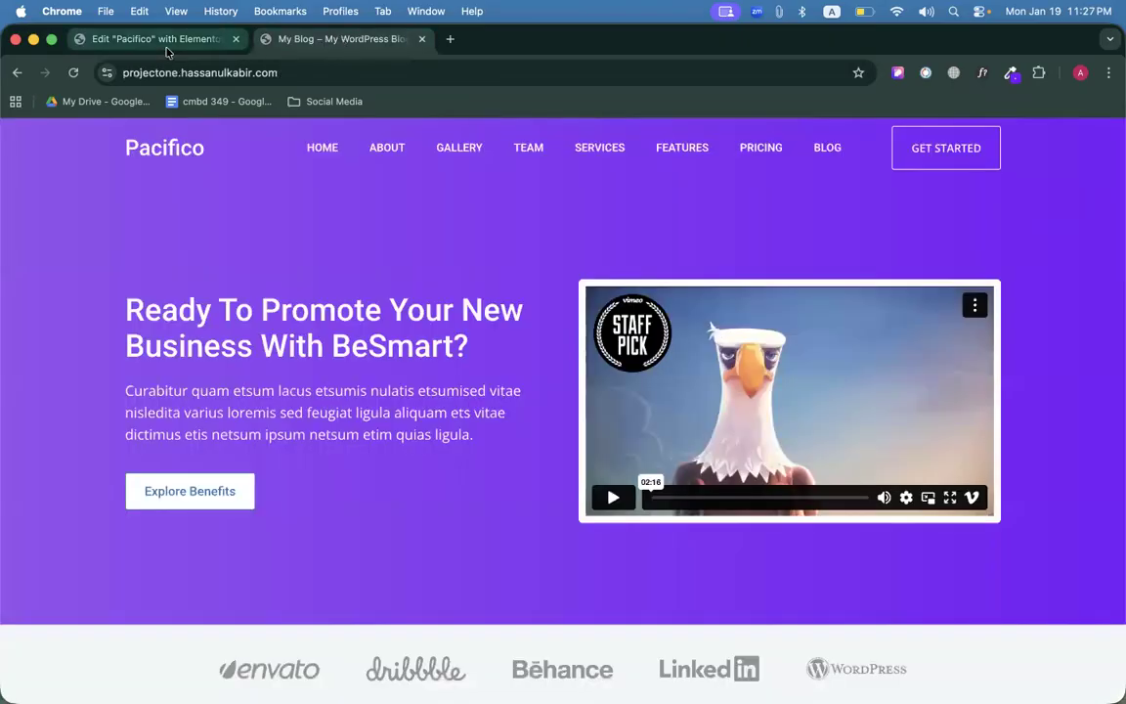
{"action": "left_click", "coordinate": [164, 41]}
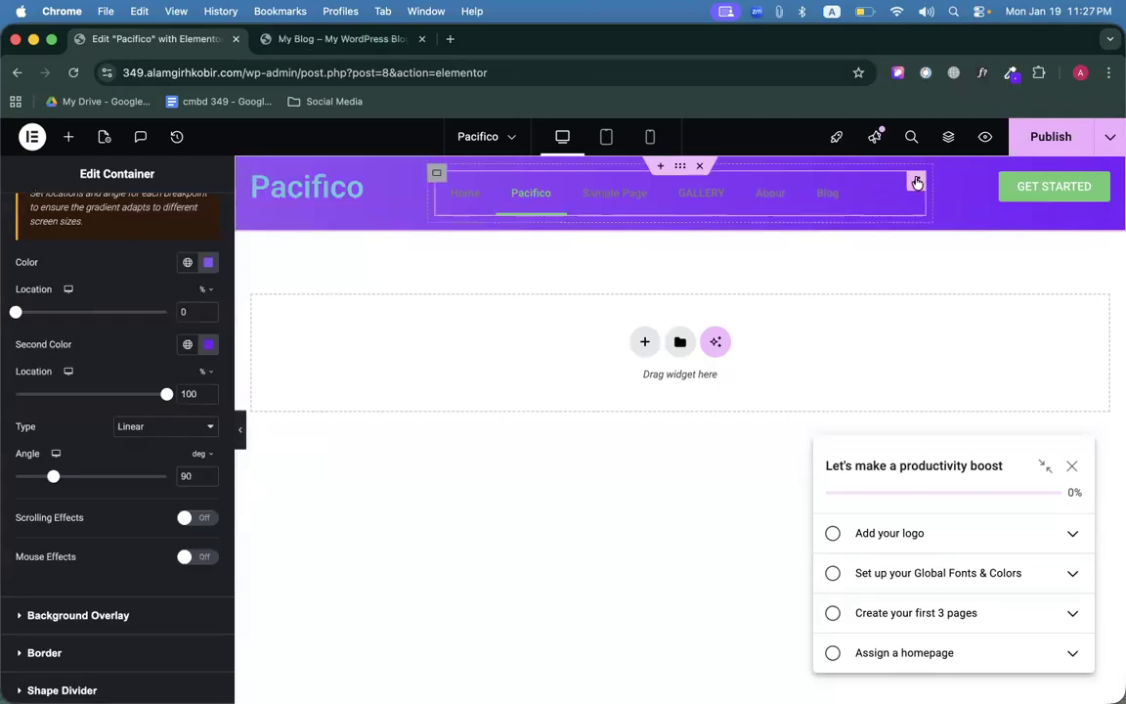
Make the menu text white in both normal and hover states (#FFFFFF).
{"action": "left_click", "coordinate": [917, 183]}
{"action": "scroll", "coordinate": [202, 304], "scroll_direction": "down", "scroll_amount": 3}
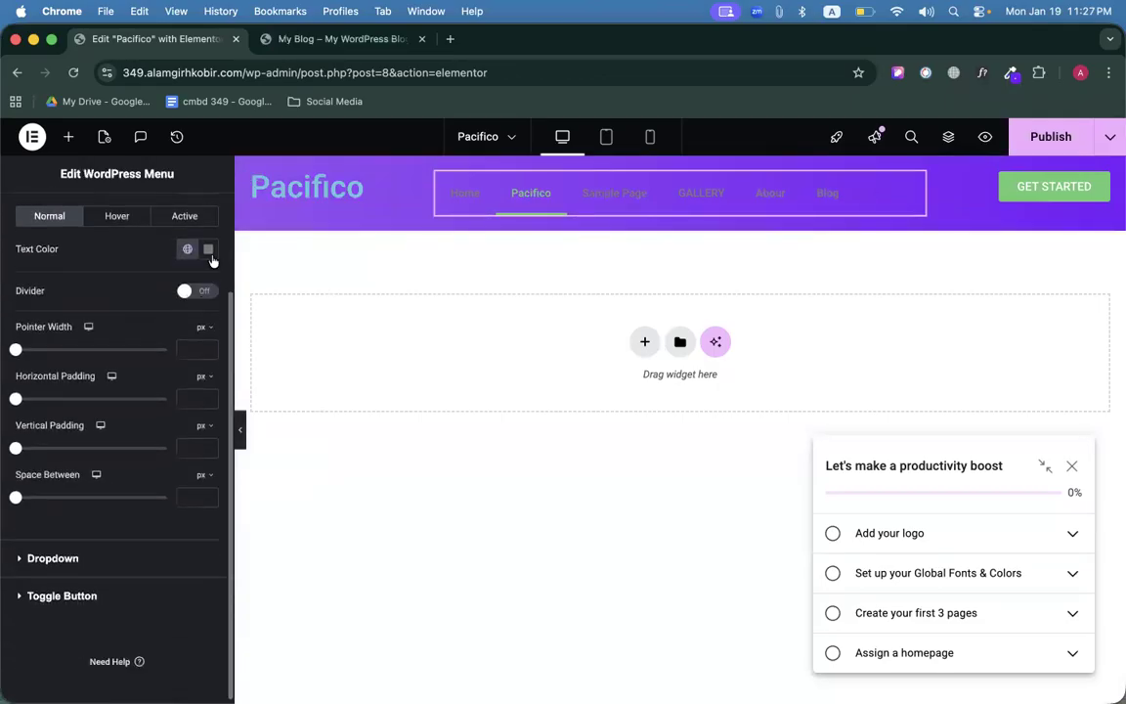
{"action": "left_click", "coordinate": [208, 249]}
{"action": "left_click_drag", "start_coordinate": [156, 350], "coordinate": [119, 311]}
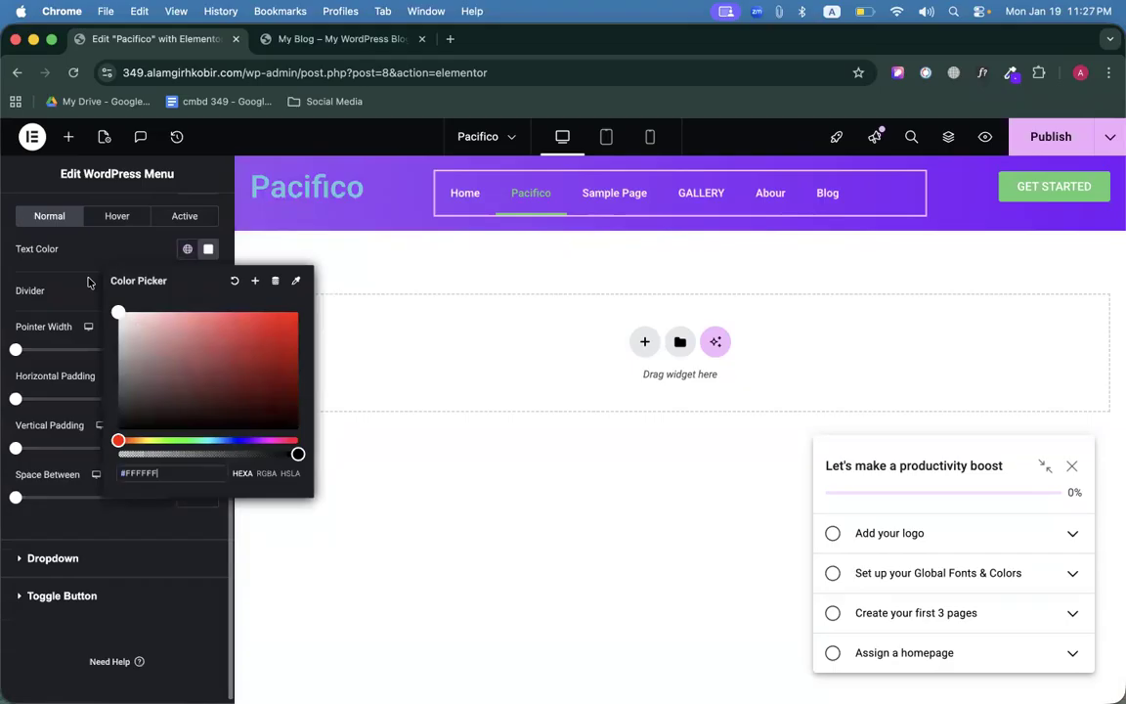
{"action": "left_click", "coordinate": [88, 283]}
{"action": "scroll", "coordinate": [105, 281], "scroll_direction": "up", "scroll_amount": 3}
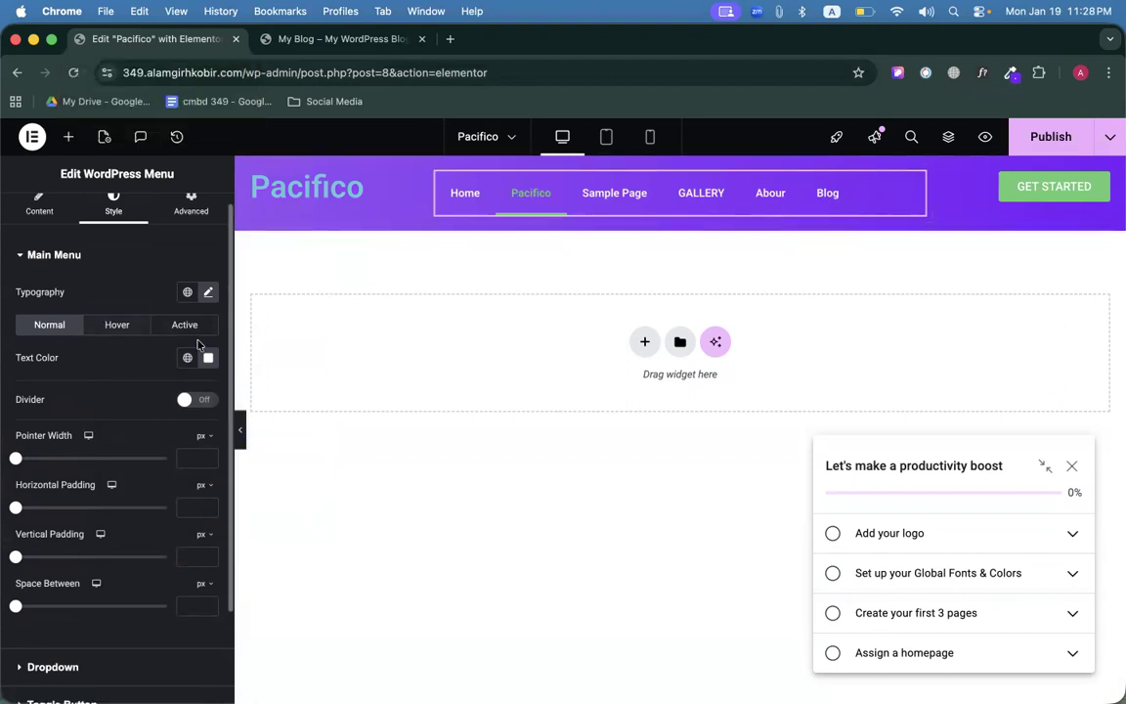
{"action": "left_click", "coordinate": [119, 326]}
{"action": "left_click", "coordinate": [209, 389]}
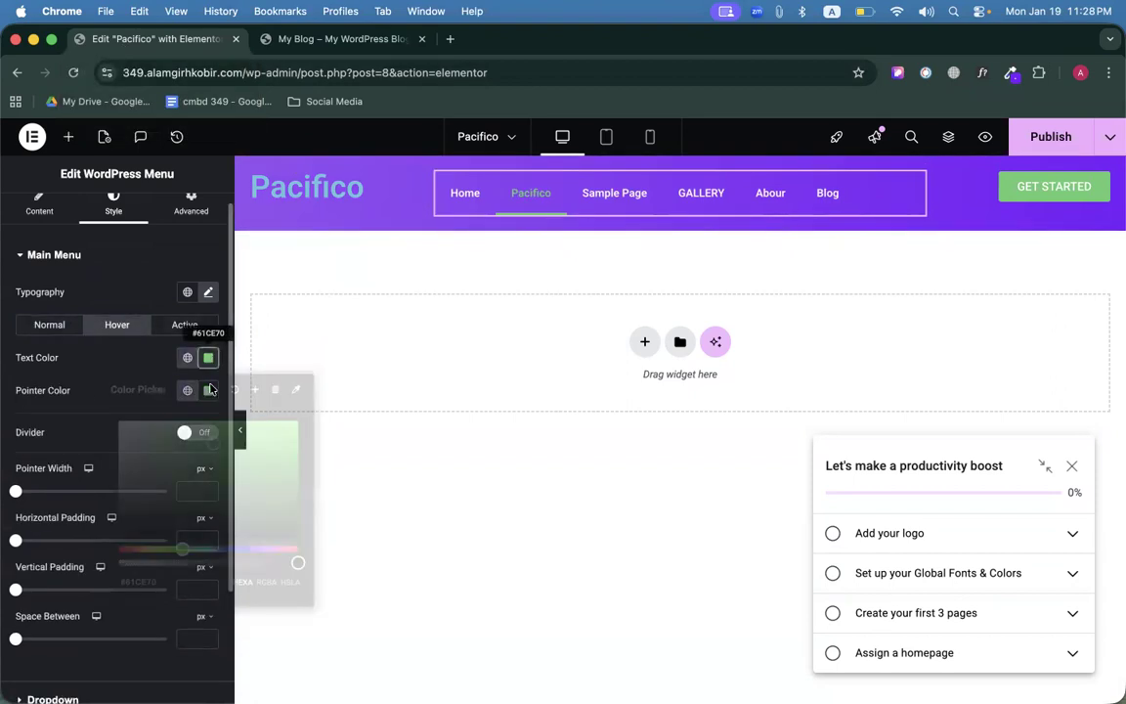
{"action": "left_click", "coordinate": [119, 420]}
{"action": "left_click", "coordinate": [83, 383]}
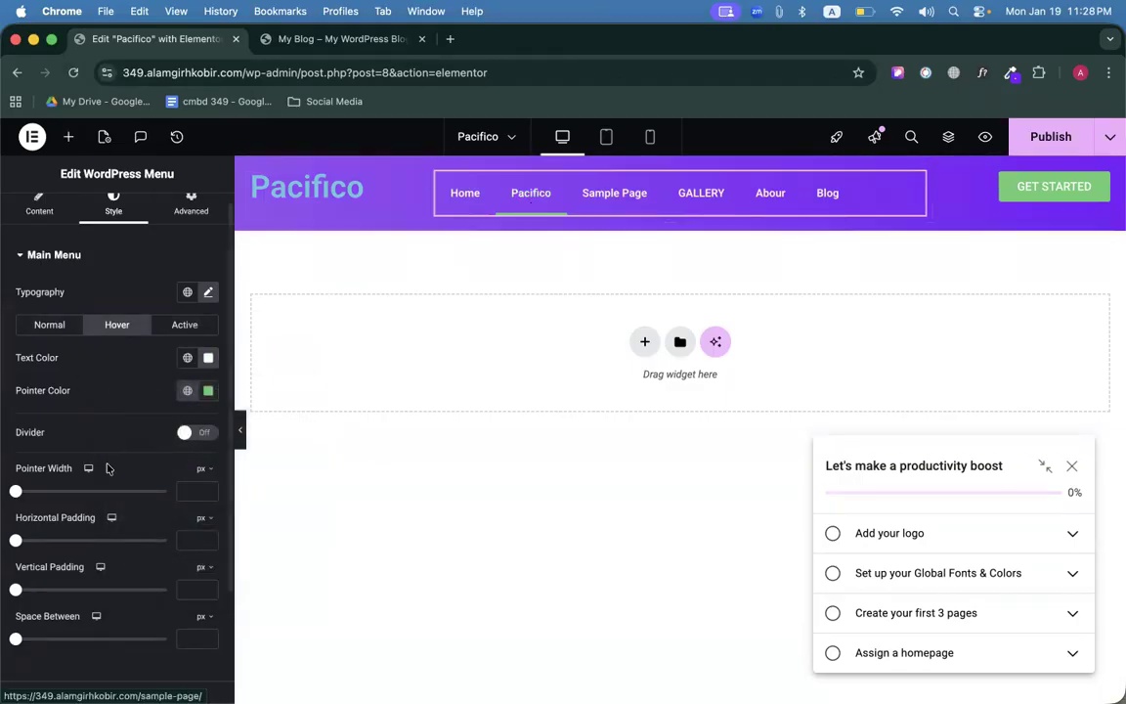
Set the menu's Pointer effect to None, removing the underline.
{"action": "left_click", "coordinate": [39, 203]}
{"action": "scroll", "coordinate": [96, 403], "scroll_direction": "down", "scroll_amount": 3}
{"action": "scroll", "coordinate": [97, 404], "scroll_direction": "up", "scroll_amount": 3}
{"action": "scroll", "coordinate": [100, 422], "scroll_direction": "down", "scroll_amount": 2}
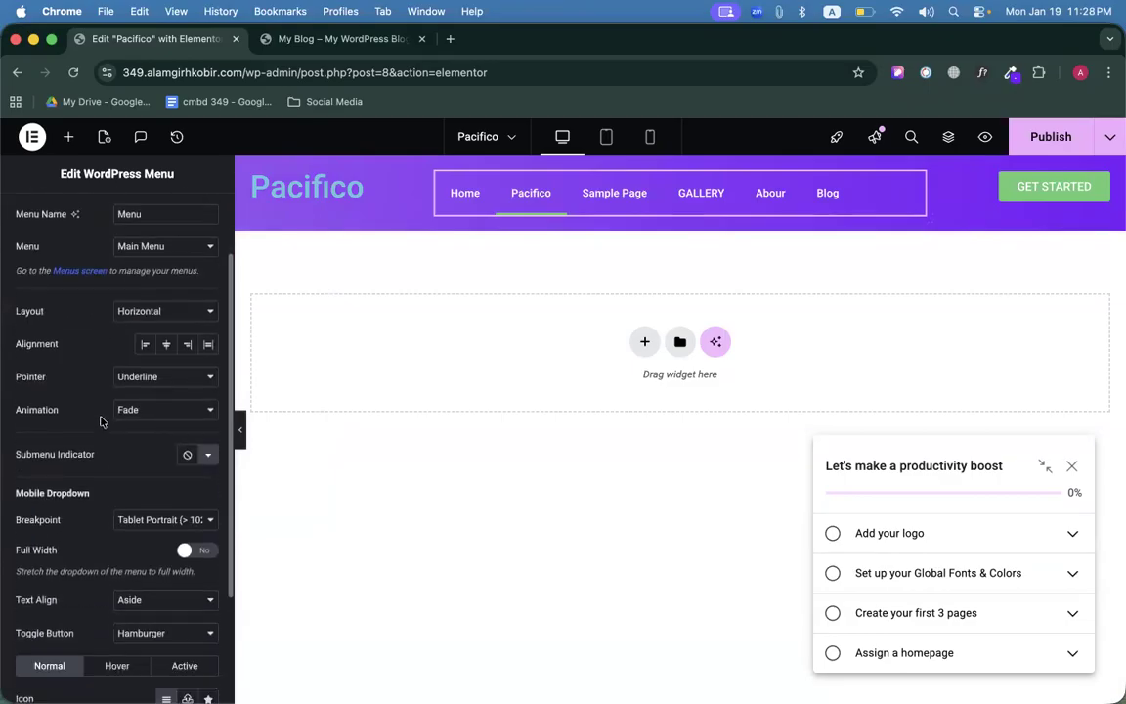
{"action": "left_click_drag", "start_coordinate": [17, 379], "coordinate": [76, 380]}
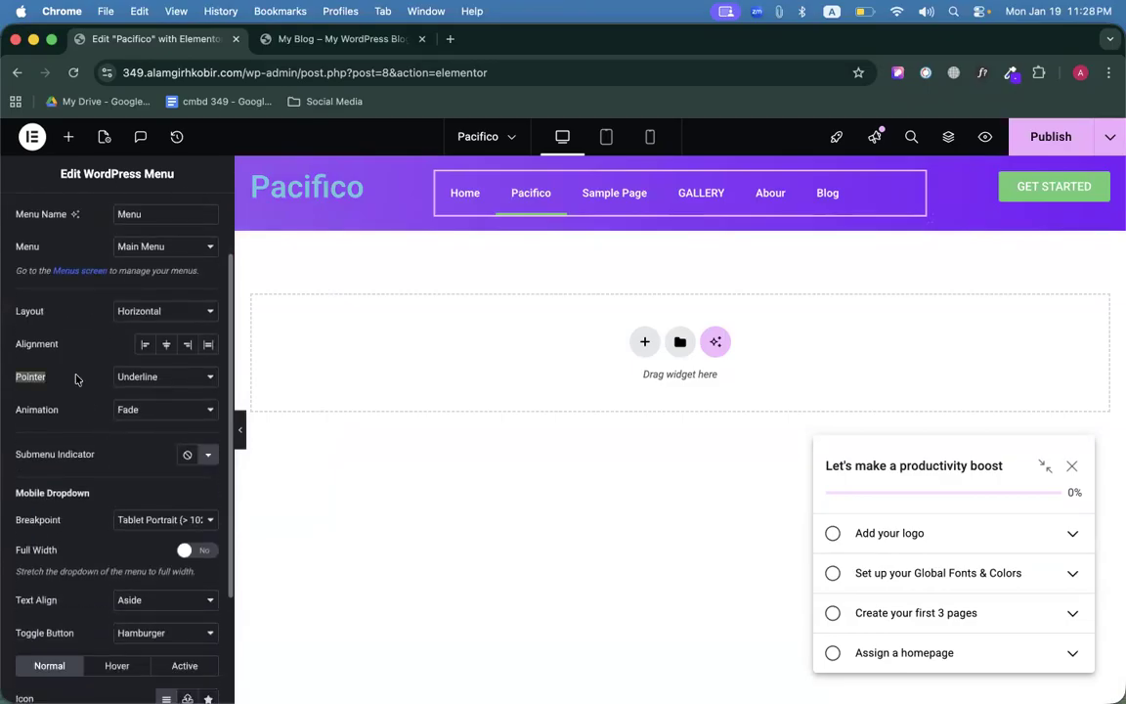
{"action": "left_click", "coordinate": [139, 385]}
{"action": "left_click", "coordinate": [131, 358]}
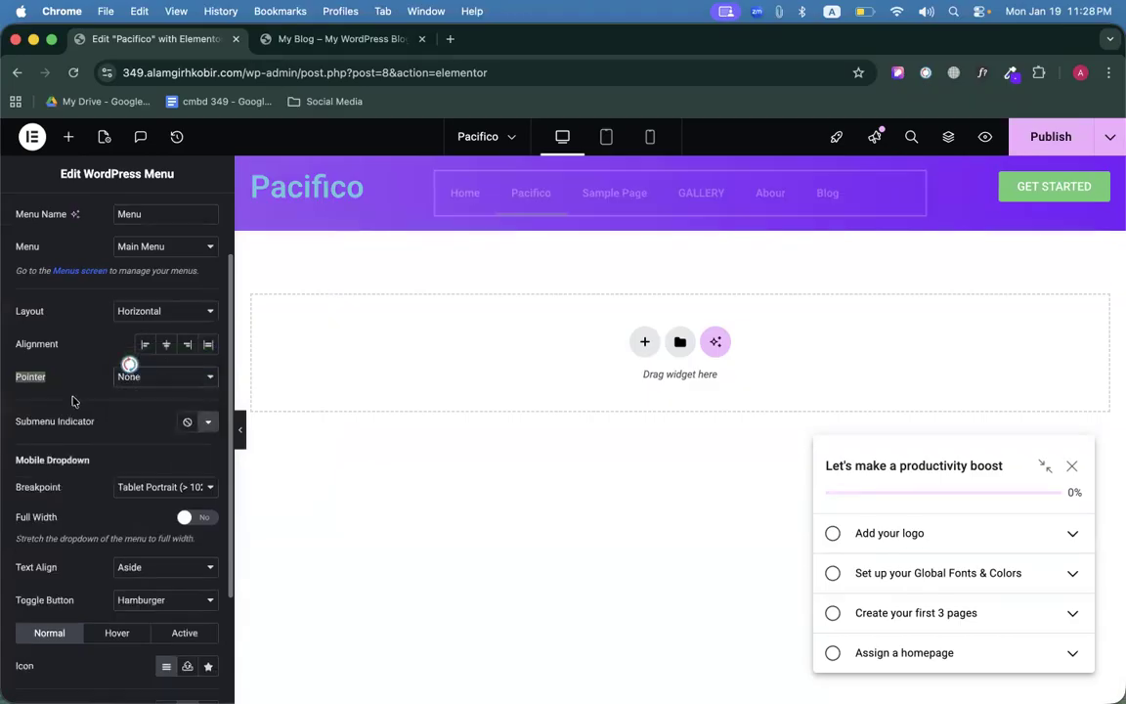
{"action": "scroll", "coordinate": [73, 401], "scroll_direction": "up", "scroll_amount": 2}
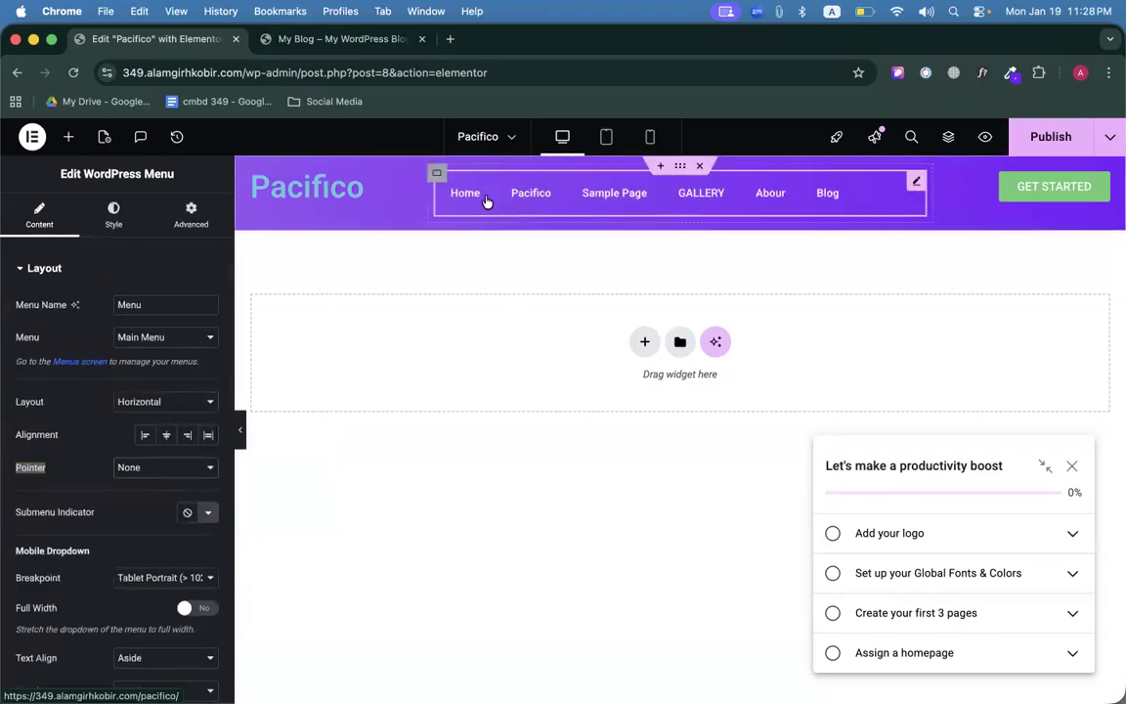
Give the active menu link a light grey text colour (#CECECE).
{"action": "left_click", "coordinate": [113, 217]}
{"action": "left_click", "coordinate": [176, 339]}
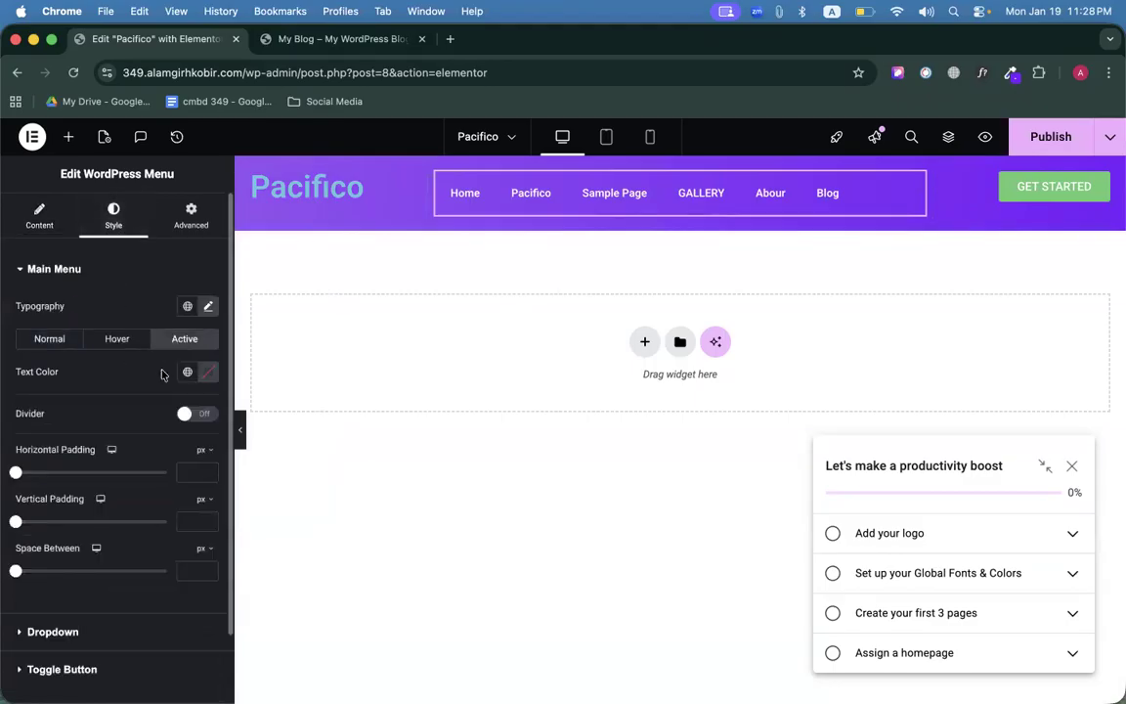
{"action": "left_click", "coordinate": [206, 373]}
{"action": "left_click_drag", "start_coordinate": [143, 474], "coordinate": [113, 445]}
{"action": "left_click", "coordinate": [100, 401]}
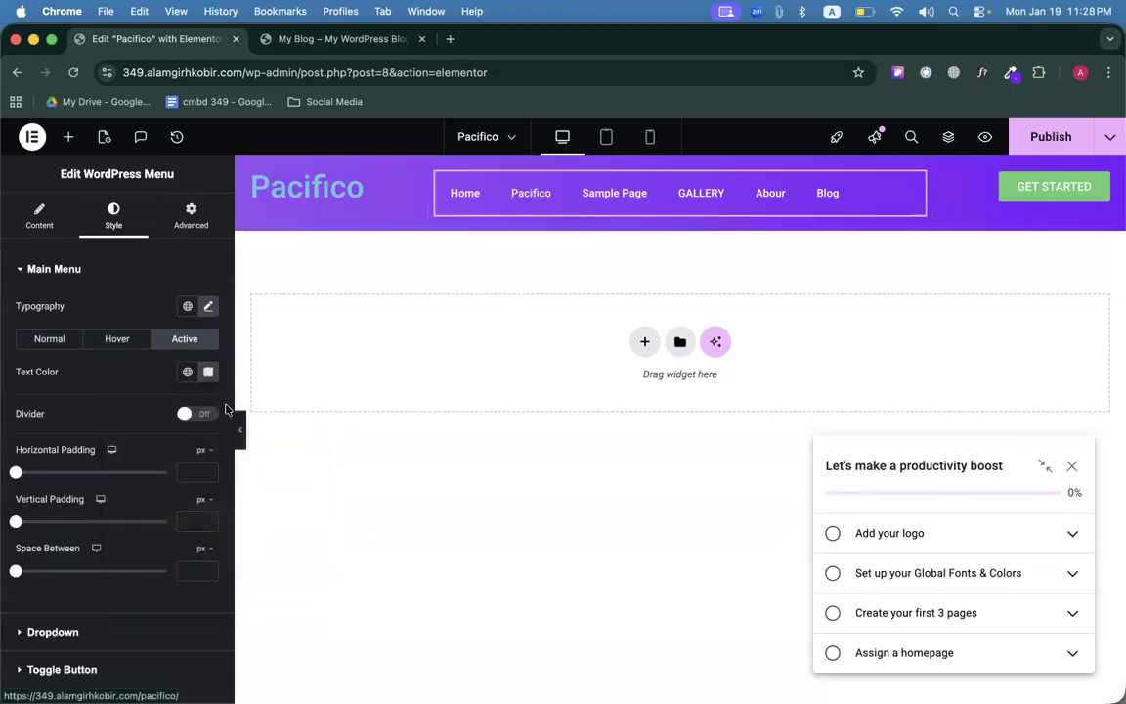
{"action": "left_click", "coordinate": [208, 372]}
{"action": "left_click_drag", "start_coordinate": [115, 442], "coordinate": [117, 461]}
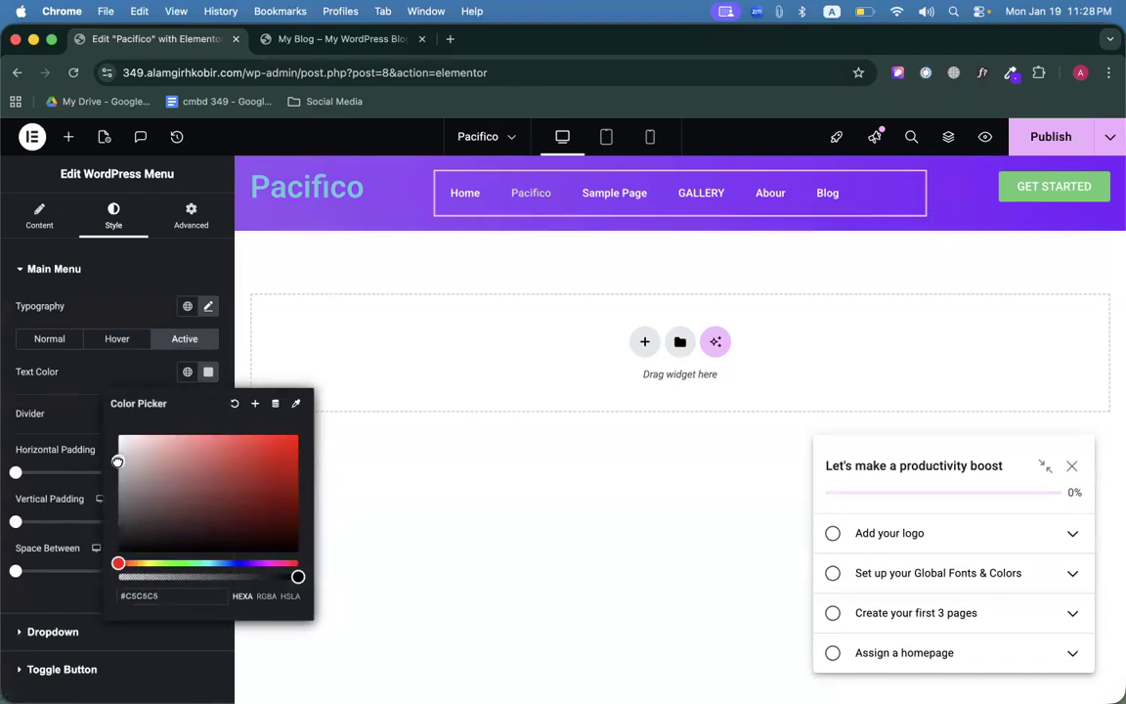
{"action": "left_click", "coordinate": [73, 380]}
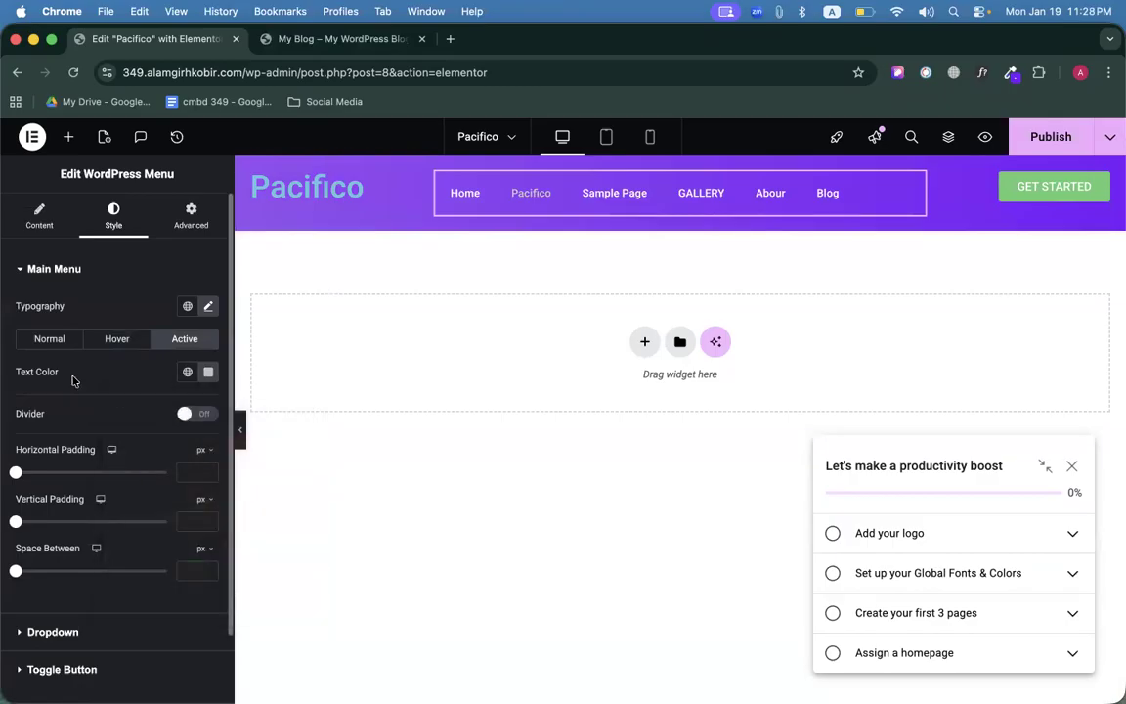
Publish the page and compare the header with the reference site.
{"action": "left_click", "coordinate": [1048, 134]}
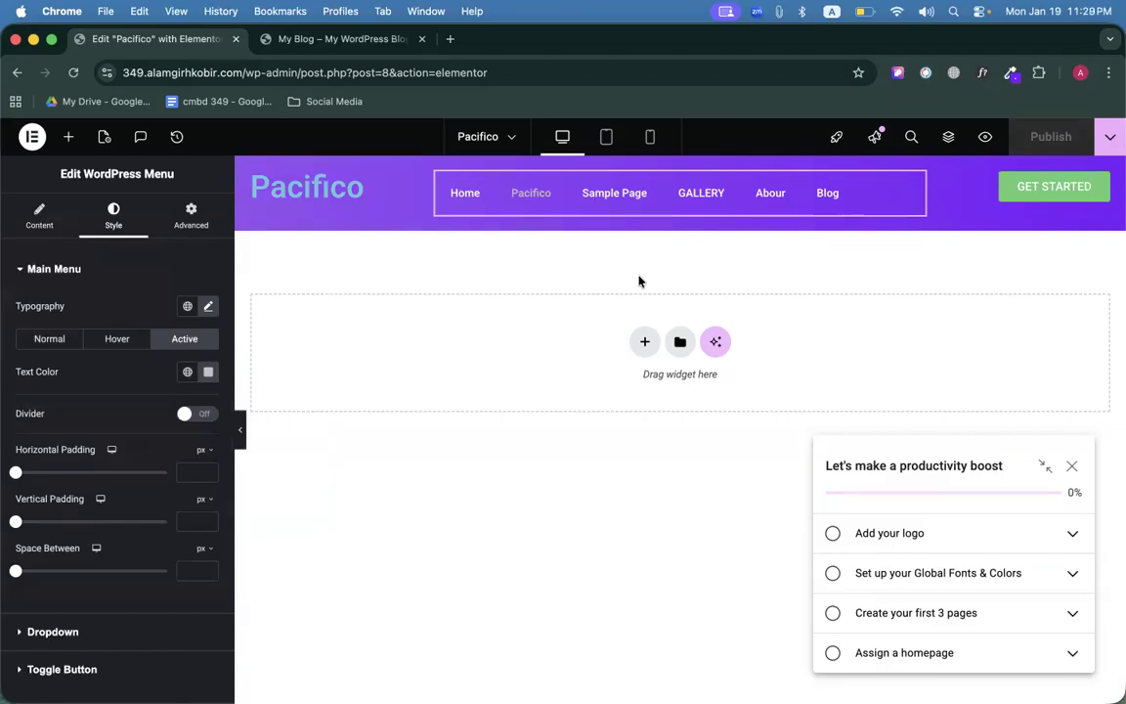
{"action": "left_click", "coordinate": [291, 39]}
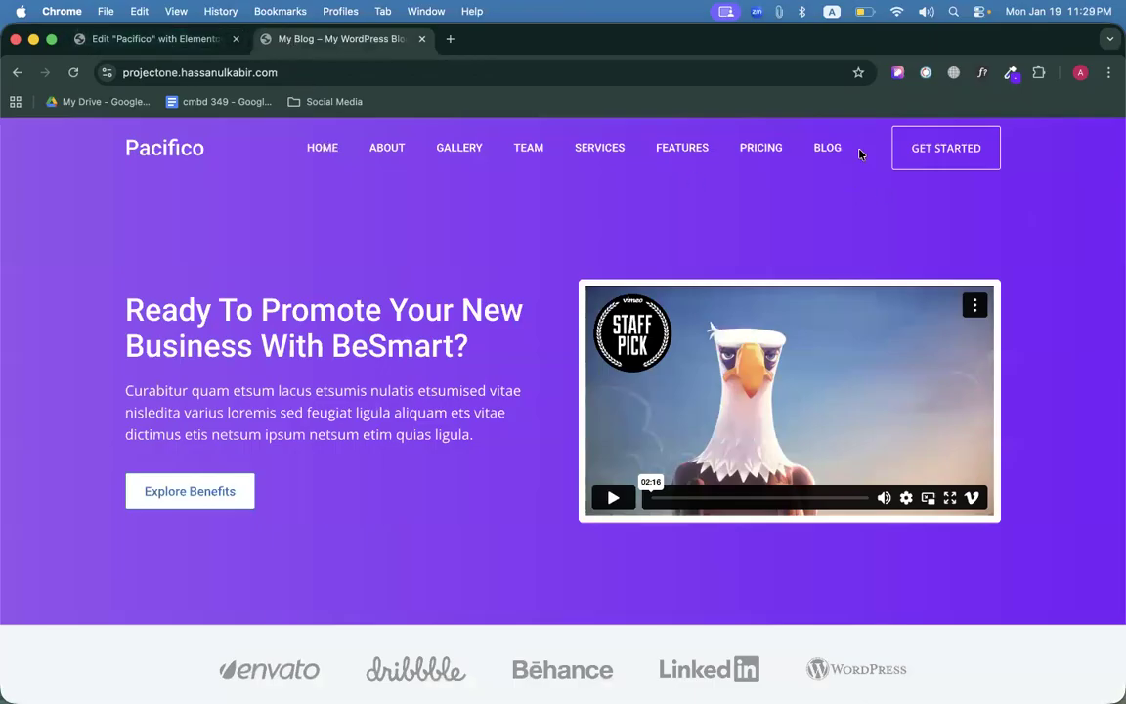
{"action": "left_click", "coordinate": [112, 43]}
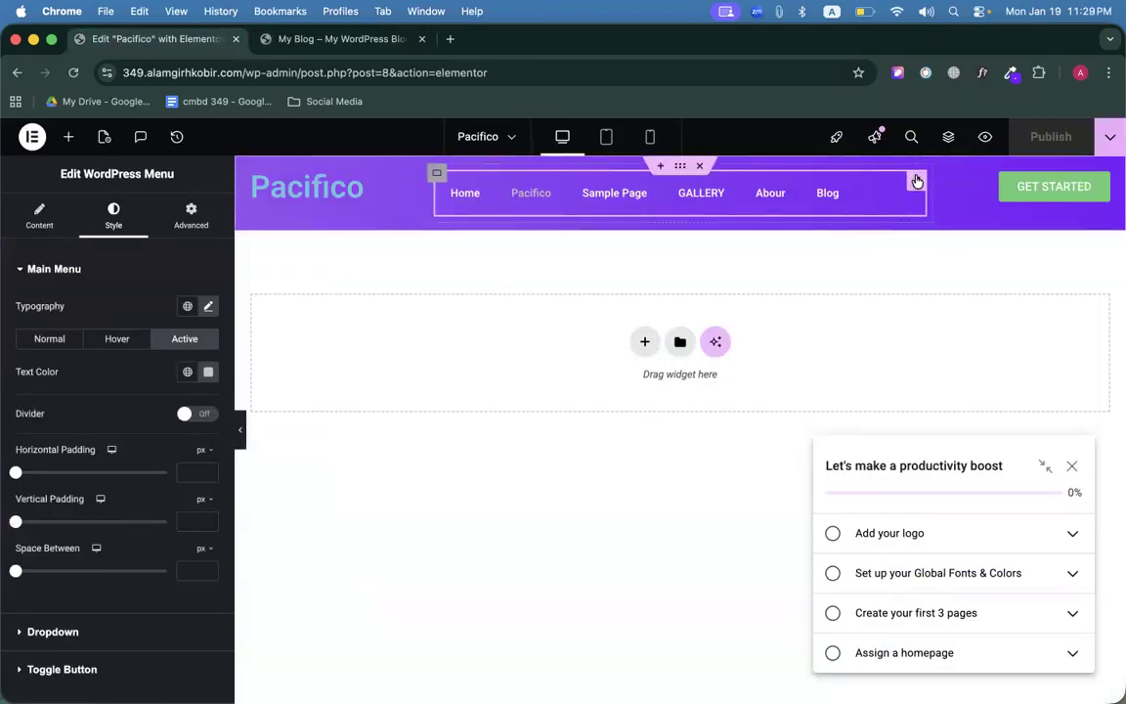
Set the menu's Layout alignment to End, pushing the links right.
{"action": "scroll", "coordinate": [91, 364], "scroll_direction": "down", "scroll_amount": 2}
{"action": "scroll", "coordinate": [59, 293], "scroll_direction": "up", "scroll_amount": 2}
{"action": "left_click", "coordinate": [40, 227]}
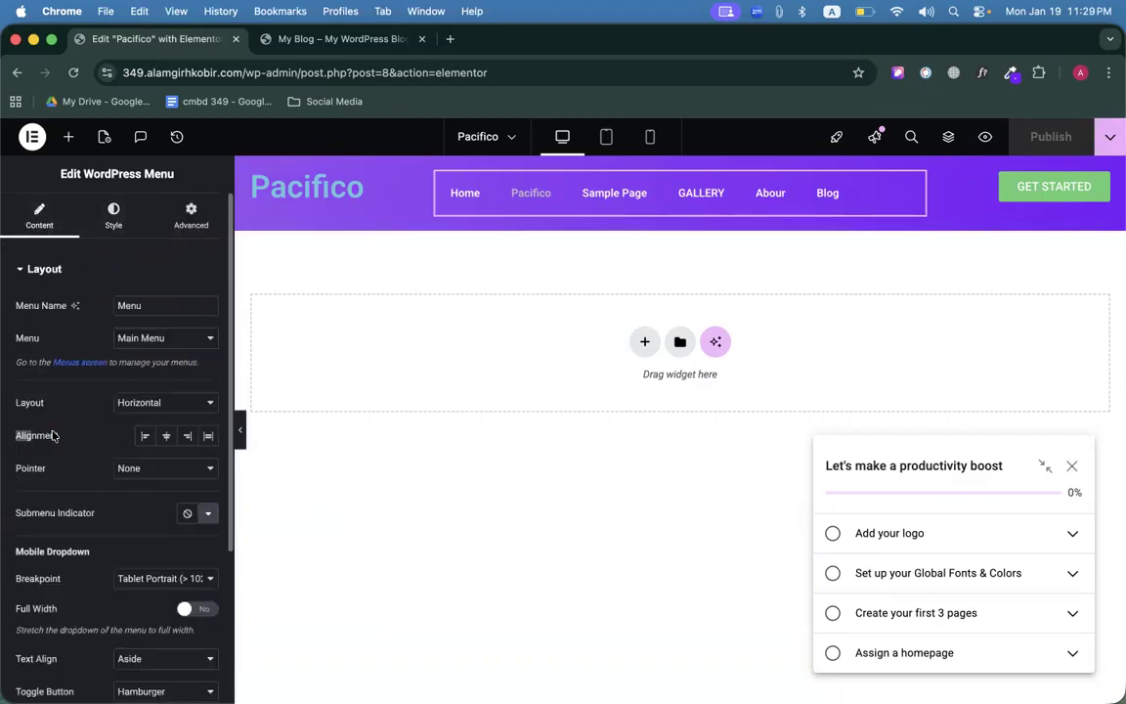
{"action": "left_click", "coordinate": [187, 436]}
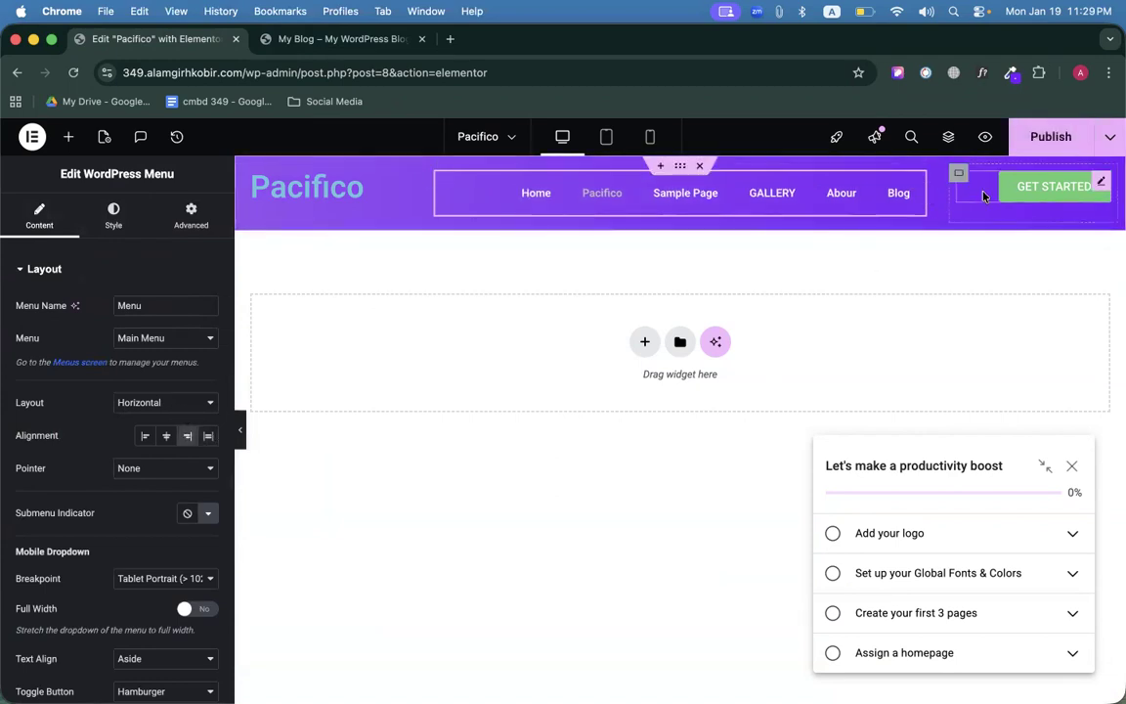
{"action": "left_click", "coordinate": [1097, 186]}
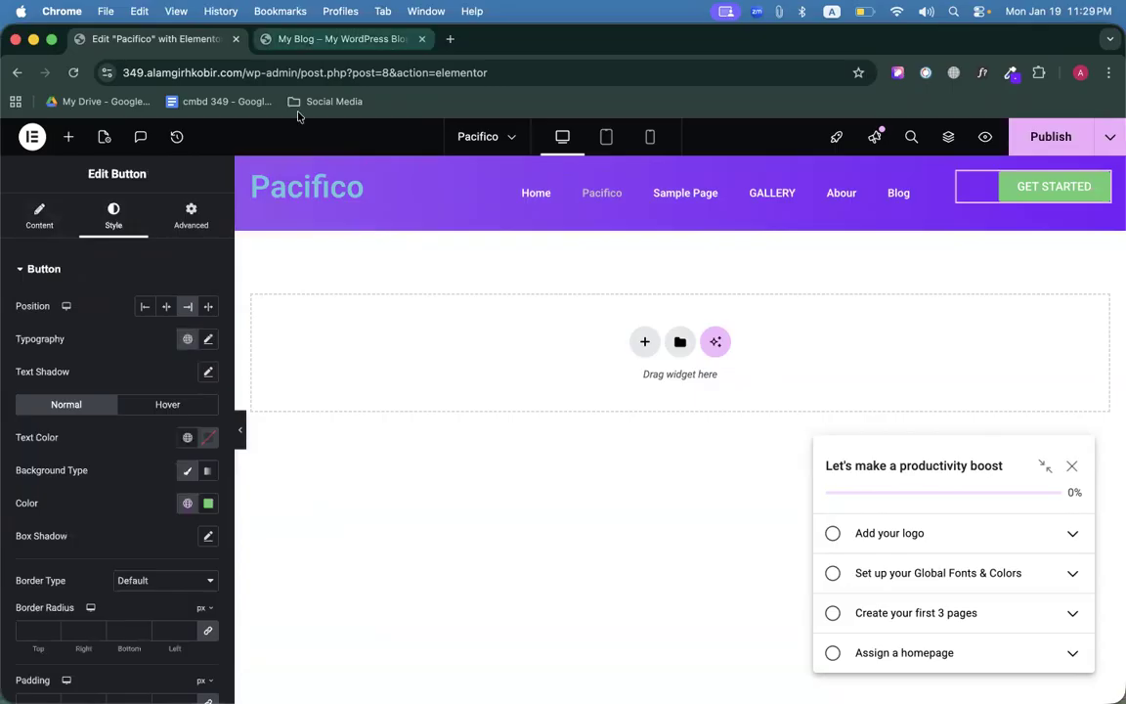
Identify the reference site's Pacifico logo font with the font identification extension.
{"action": "left_click", "coordinate": [313, 187]}
{"action": "left_click", "coordinate": [339, 39]}
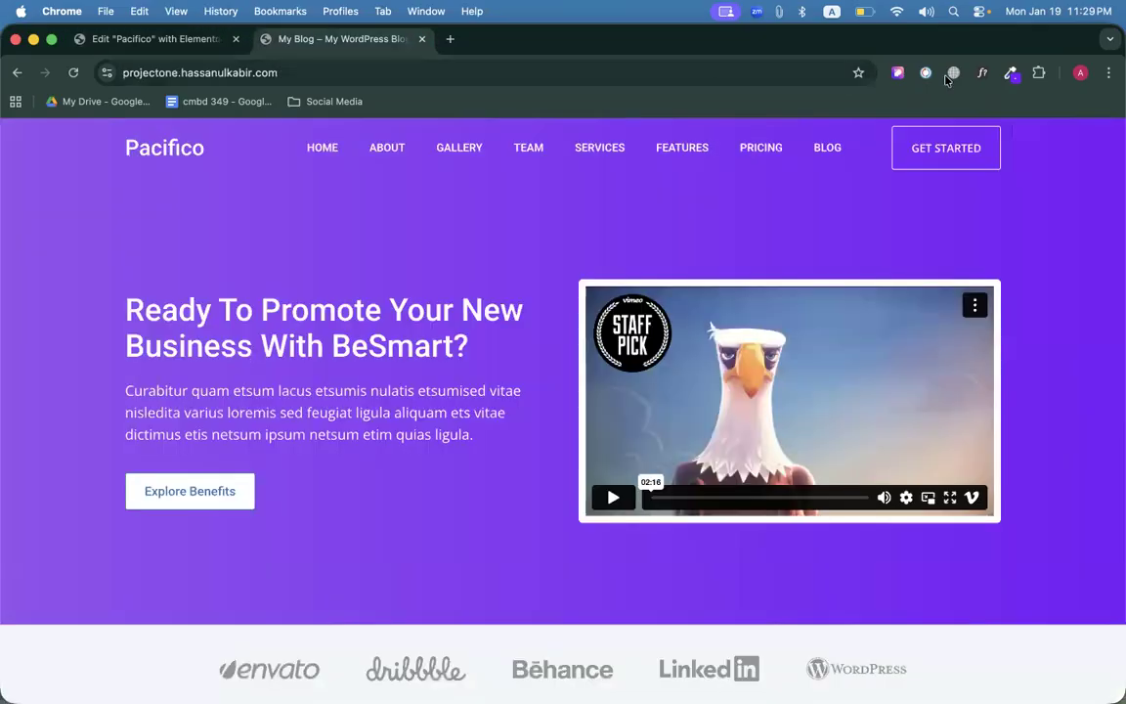
{"action": "left_click", "coordinate": [983, 72]}
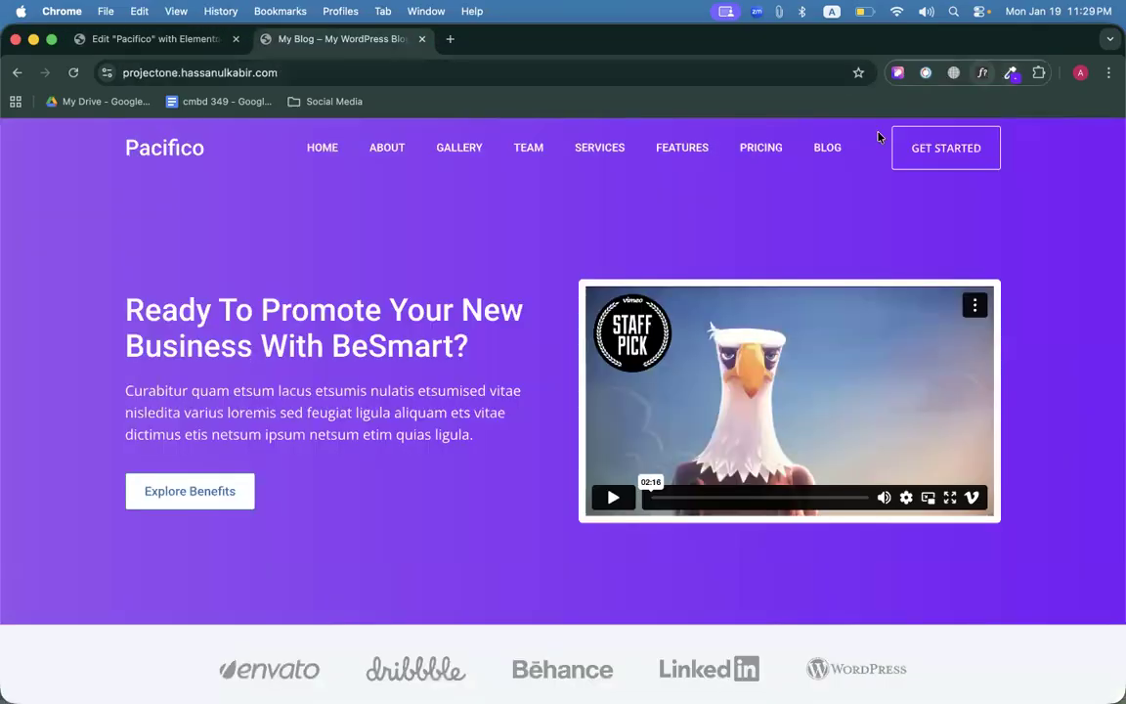
{"action": "left_click", "coordinate": [172, 156]}
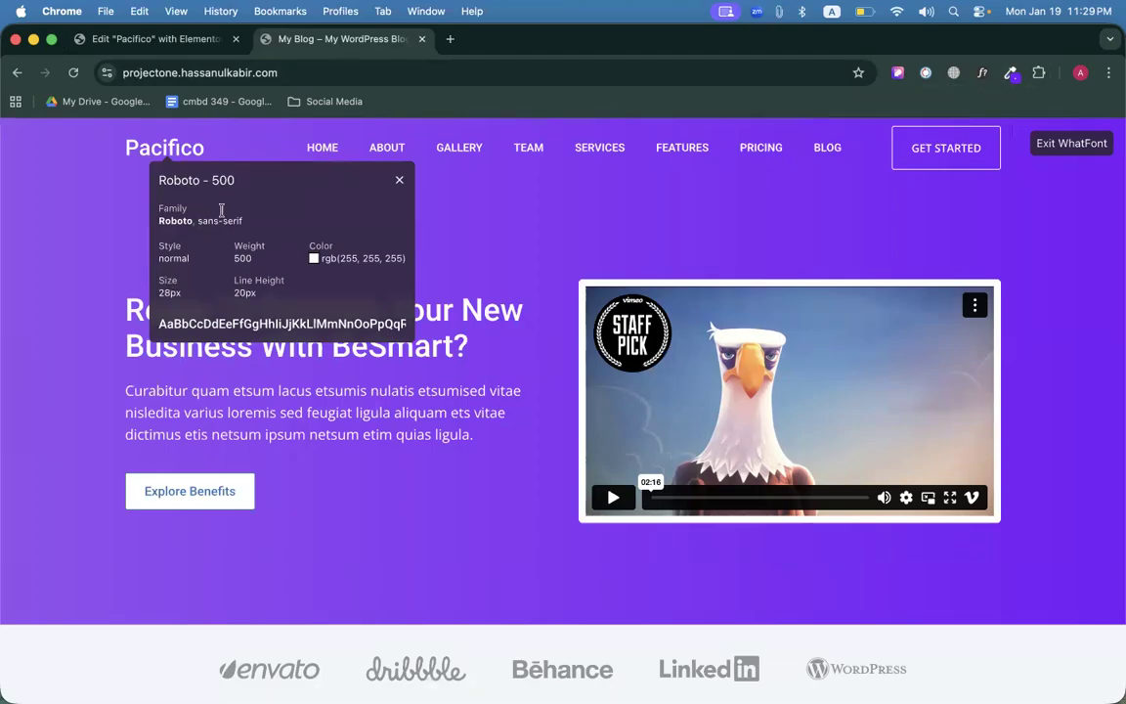
{"action": "left_click", "coordinate": [135, 39]}
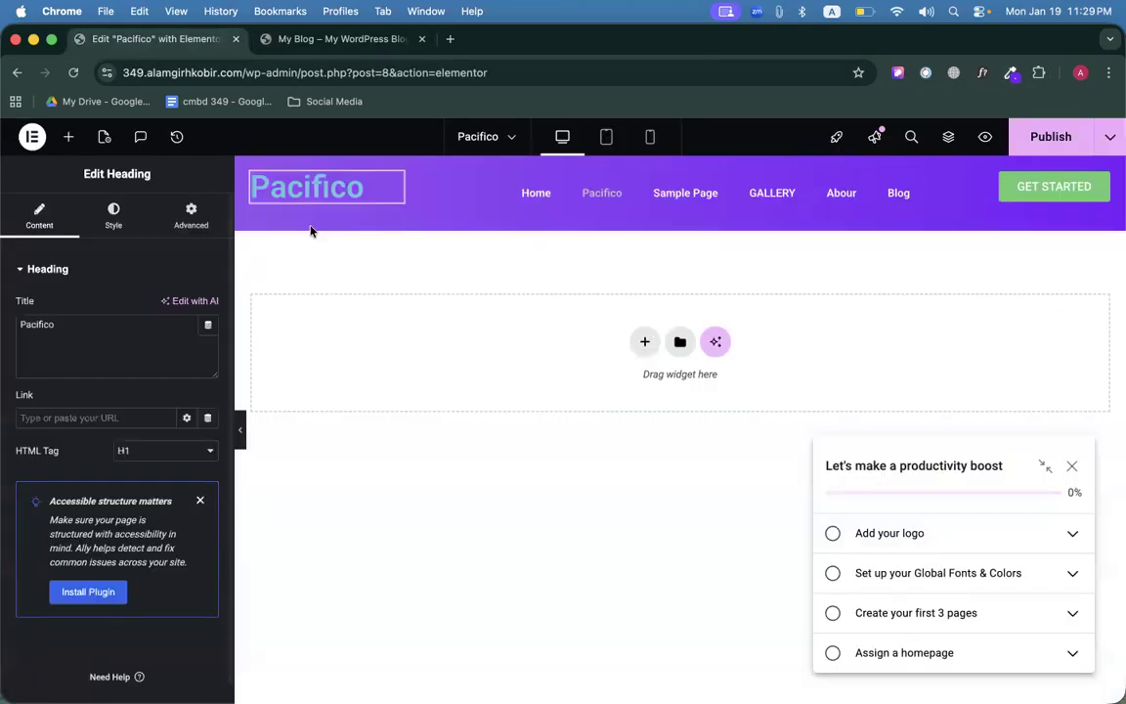
Change the Pacifico heading's font size and set its weight to 500 (Medium).
{"action": "left_click", "coordinate": [114, 217]}
{"action": "left_click", "coordinate": [208, 351]}
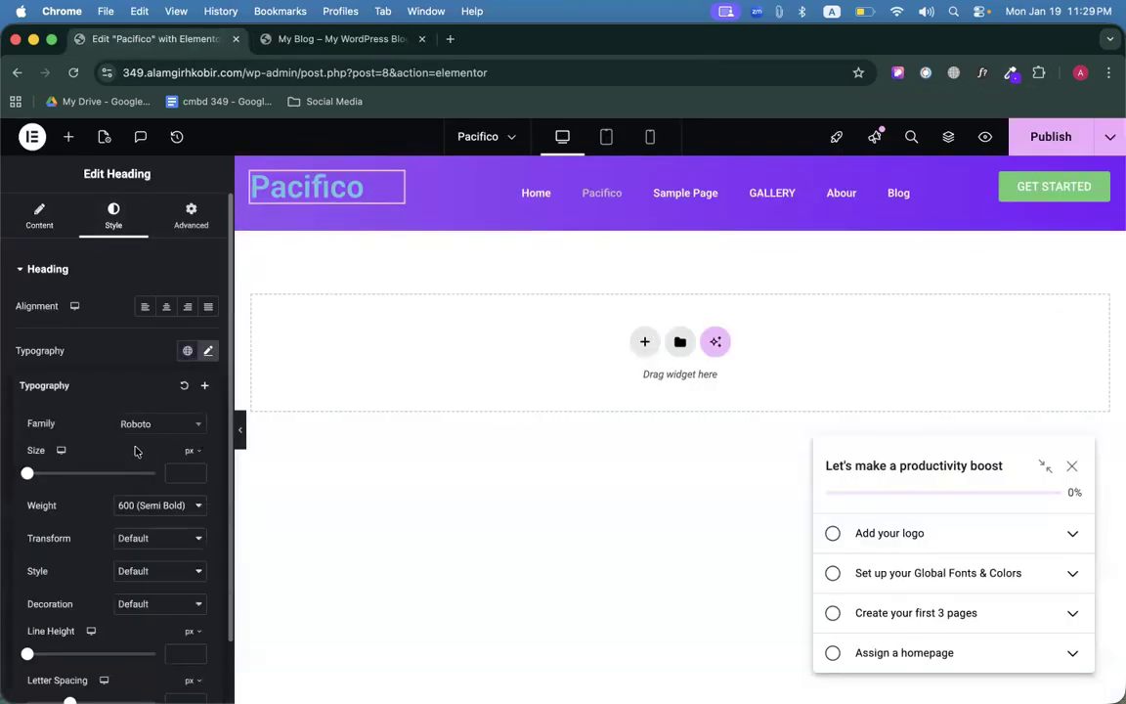
{"action": "left_click", "coordinate": [183, 472]}
{"action": "type", "text": "28"}
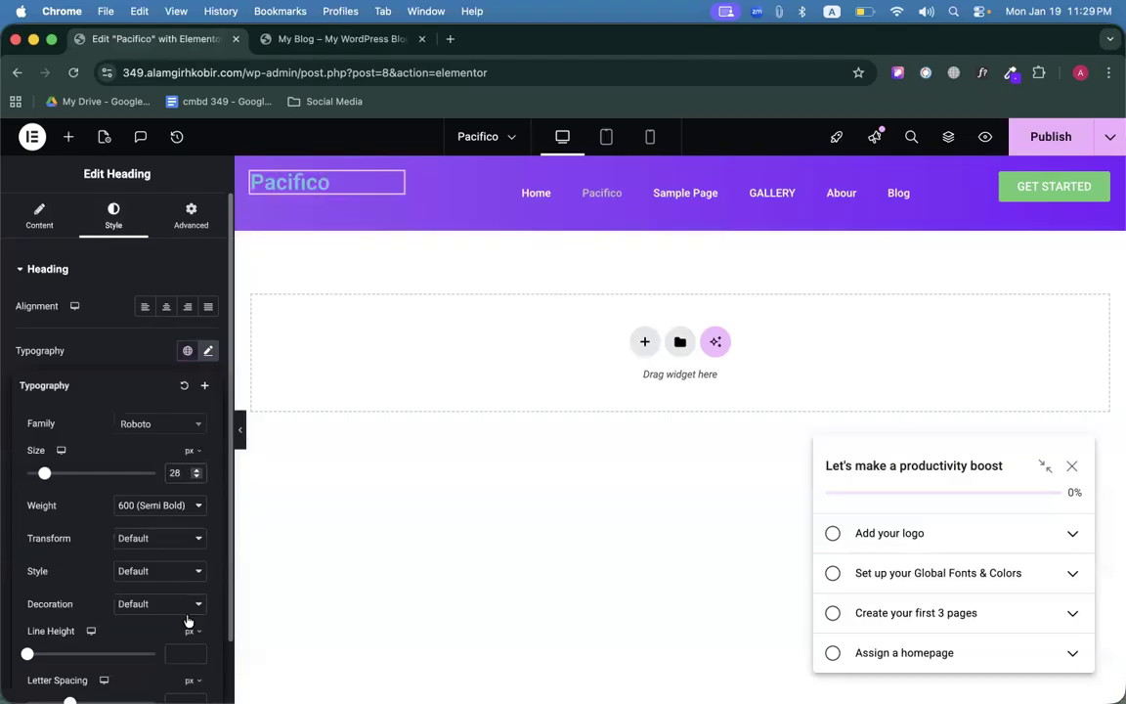
{"action": "type", "text": "20"}
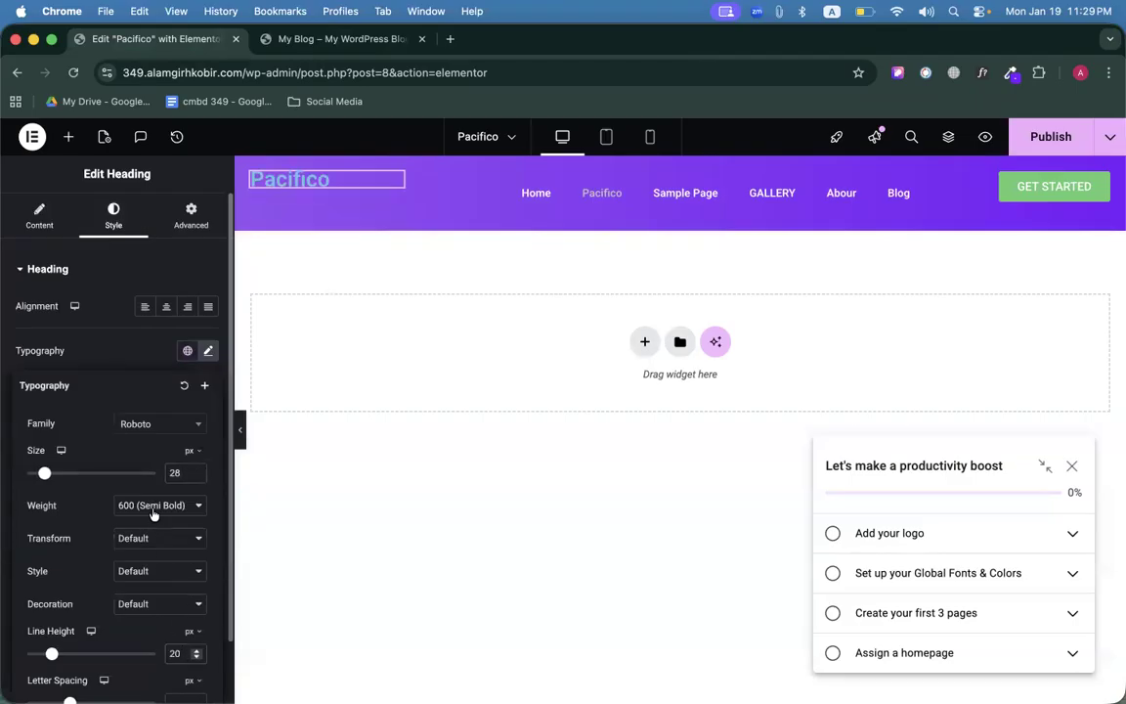
{"action": "left_click", "coordinate": [153, 506]}
{"action": "left_click", "coordinate": [152, 486]}
{"action": "left_click", "coordinate": [207, 352]}
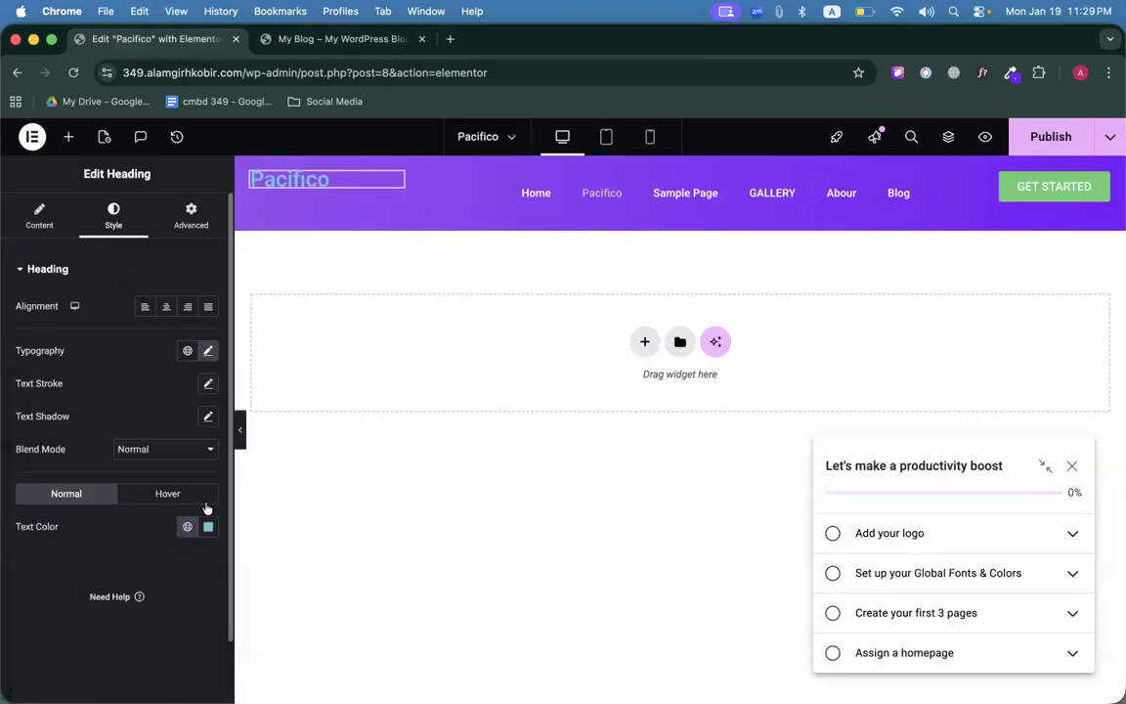
Make the Pacifico heading text colour white.
{"action": "left_click", "coordinate": [208, 526]}
{"action": "left_click_drag", "start_coordinate": [152, 362], "coordinate": [68, 264]}
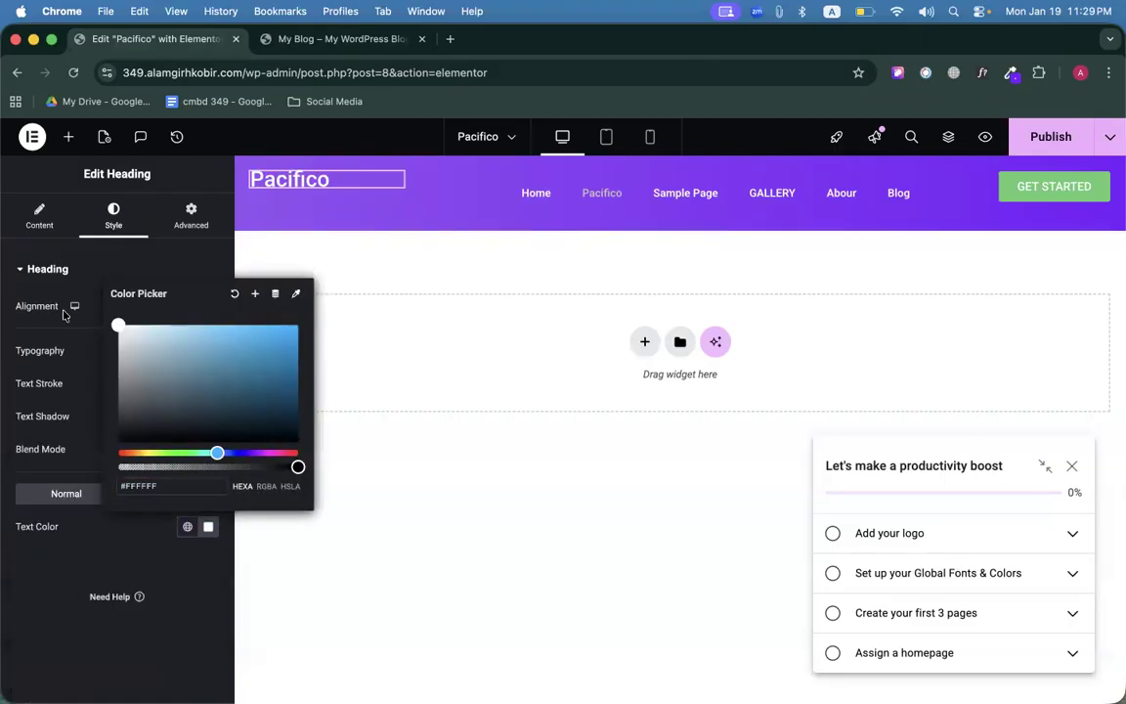
{"action": "left_click", "coordinate": [64, 359]}
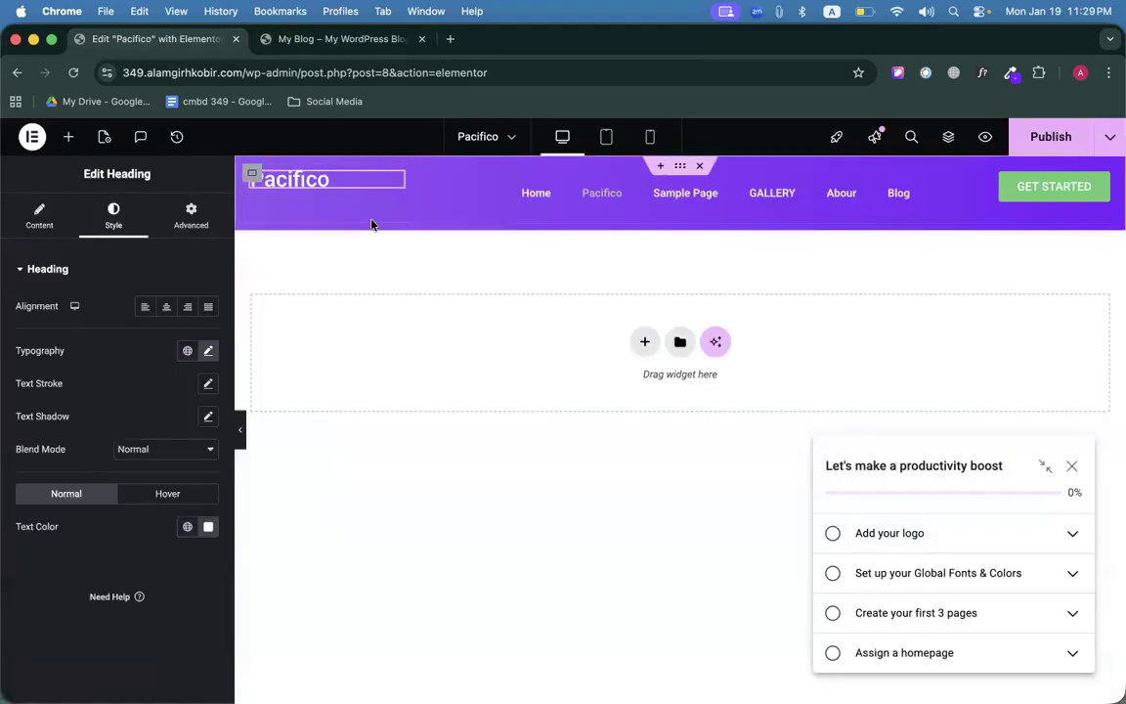
Reselect the Pacifico heading and recheck the reference site's logo font.
{"action": "left_click", "coordinate": [1092, 193]}
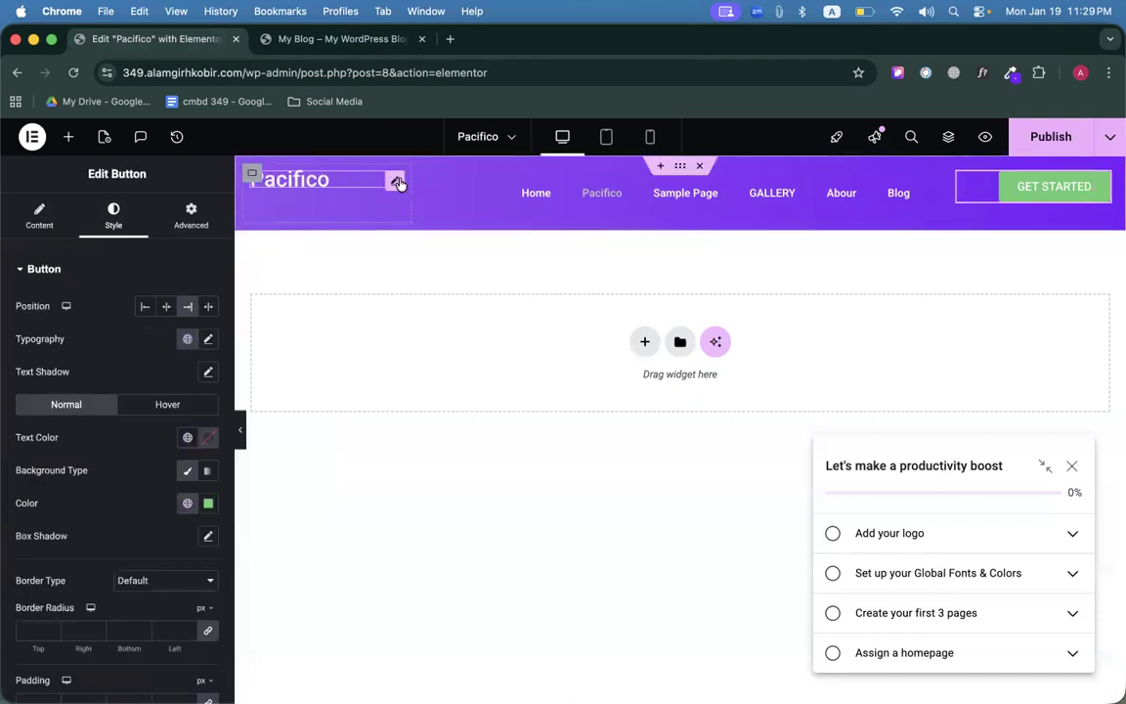
{"action": "left_click", "coordinate": [396, 182]}
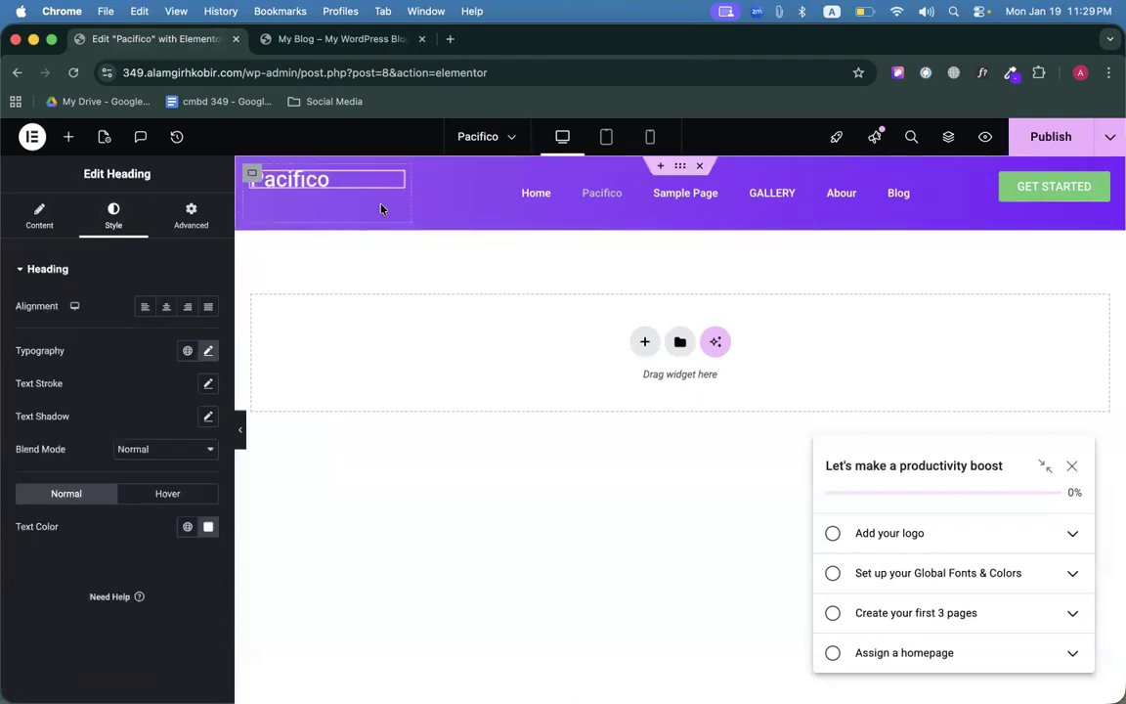
{"action": "left_click", "coordinate": [342, 40]}
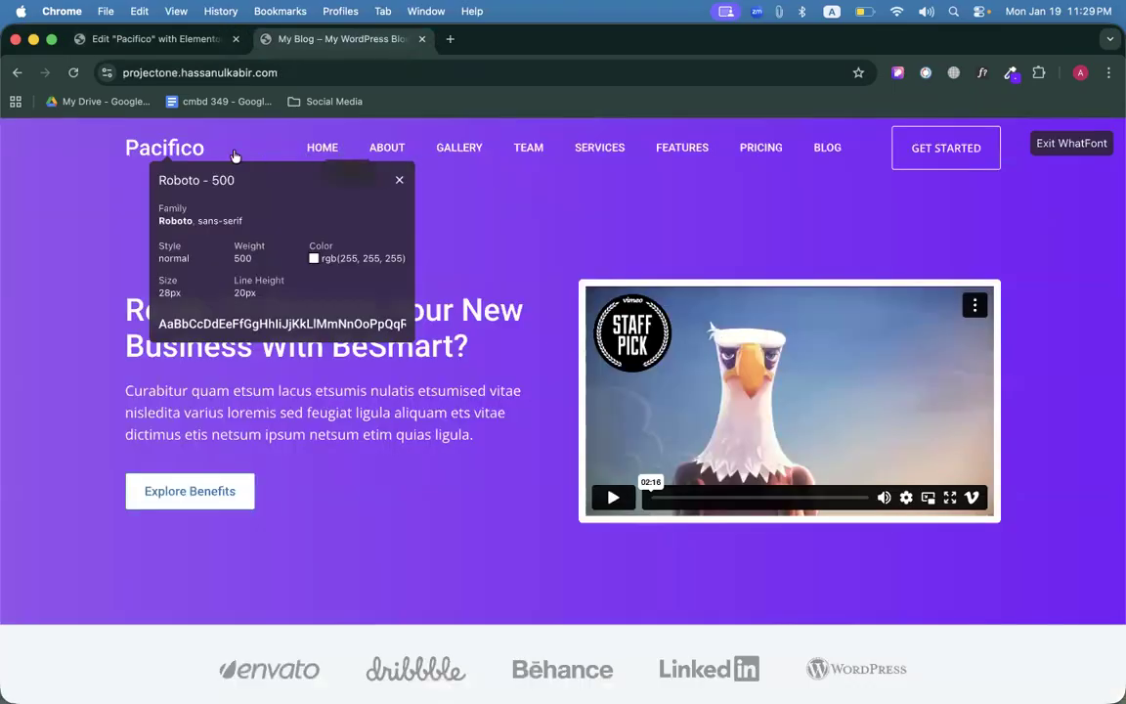
{"action": "left_click", "coordinate": [145, 39]}
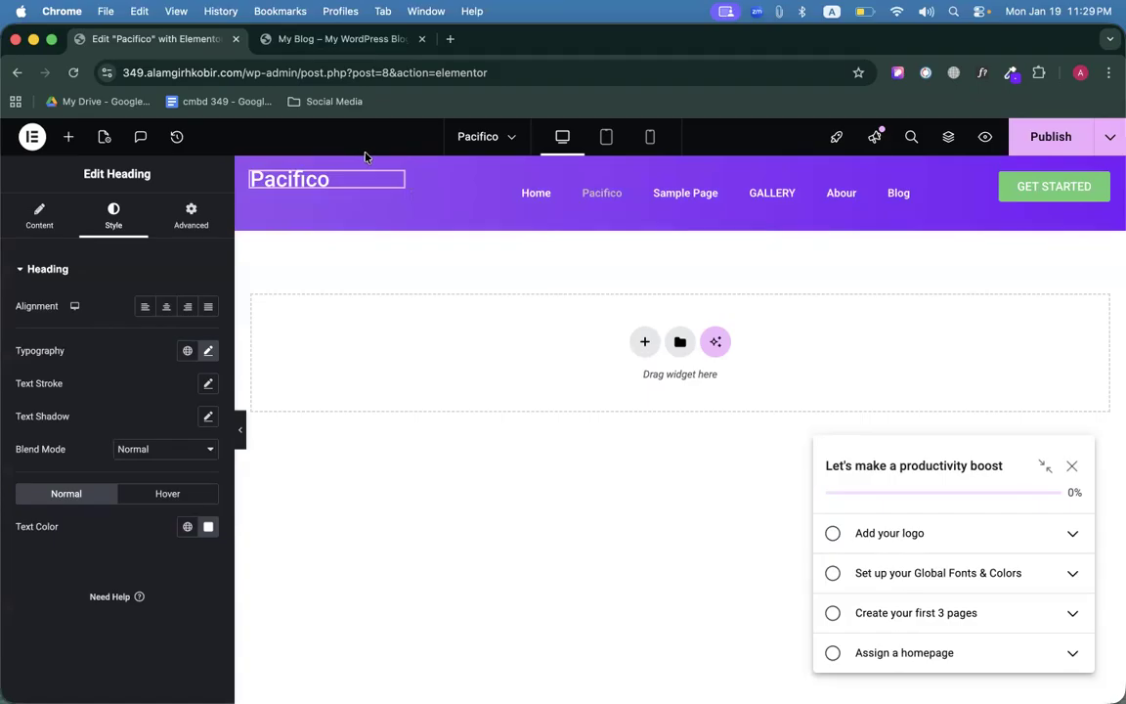
Set the logo container's Justify Content to End.
{"action": "left_click", "coordinate": [252, 176]}
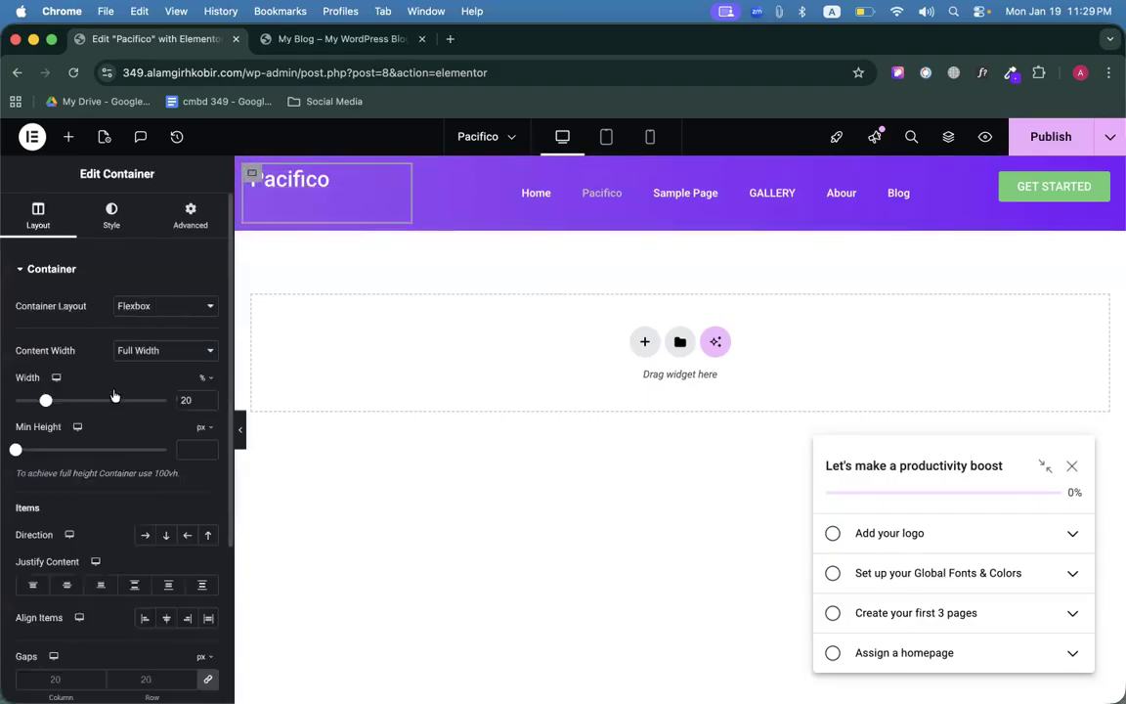
{"action": "scroll", "coordinate": [101, 349], "scroll_direction": "down", "scroll_amount": 4}
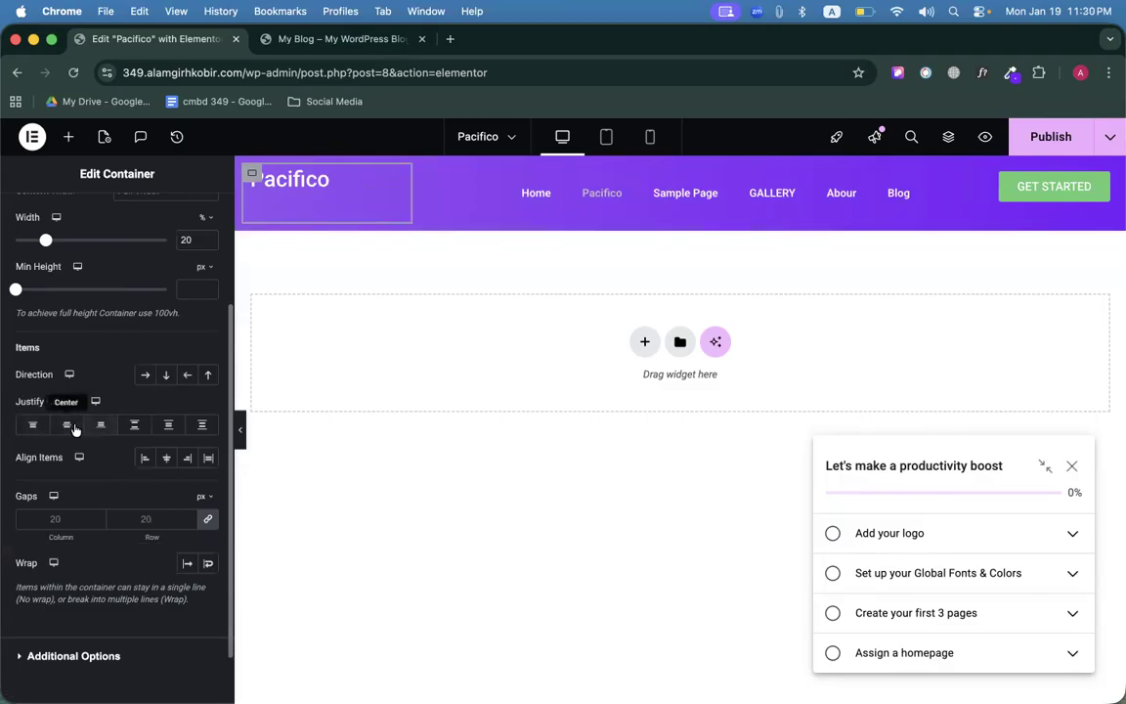
{"action": "left_click", "coordinate": [97, 426]}
Set the logo container's Justify Content to Center, vertically centring the Pacifico heading.
{"action": "left_click", "coordinate": [69, 425]}
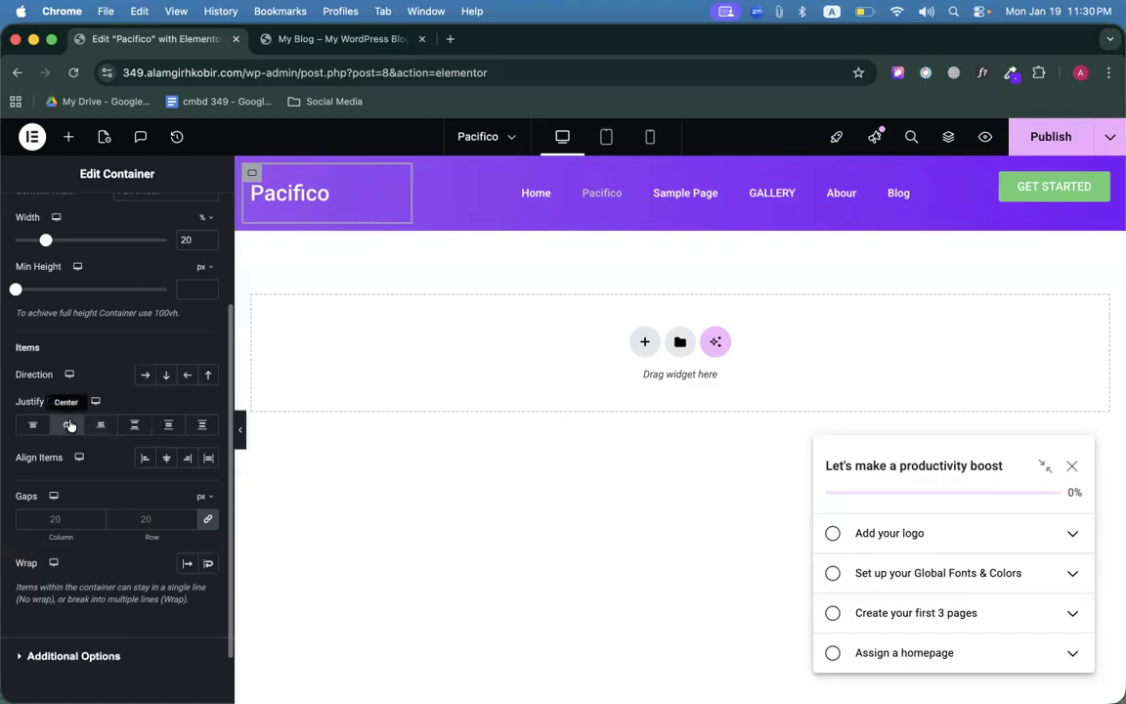
{"action": "left_click", "coordinate": [32, 425]}
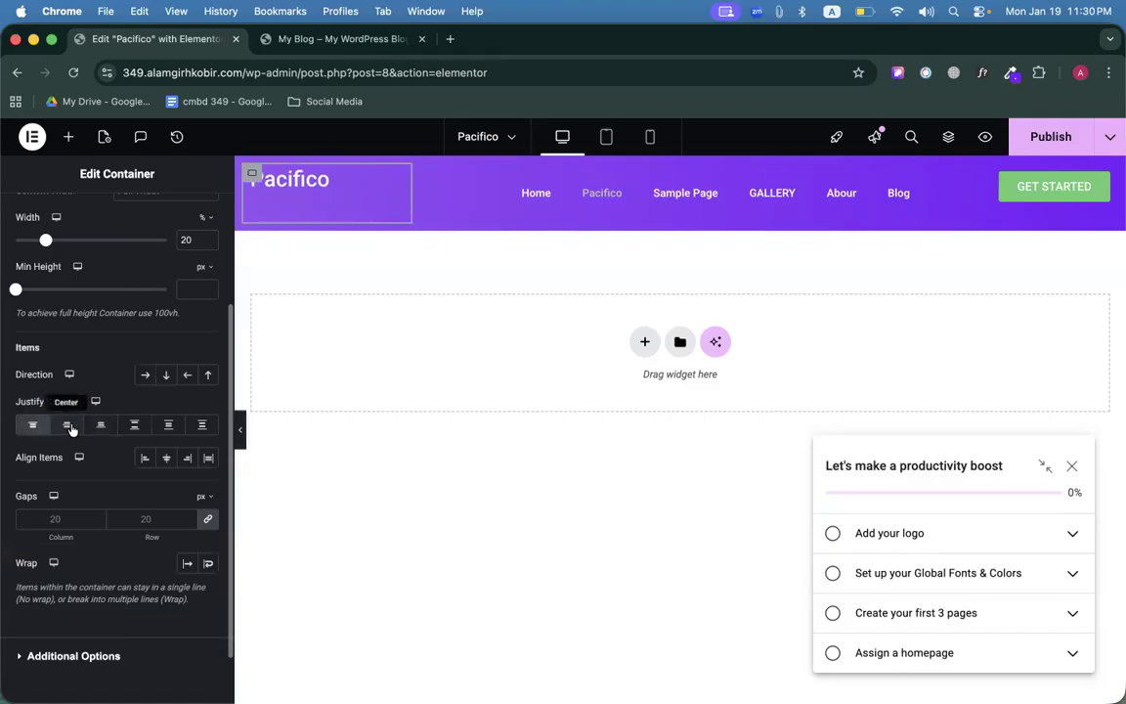
{"action": "left_click", "coordinate": [68, 426]}
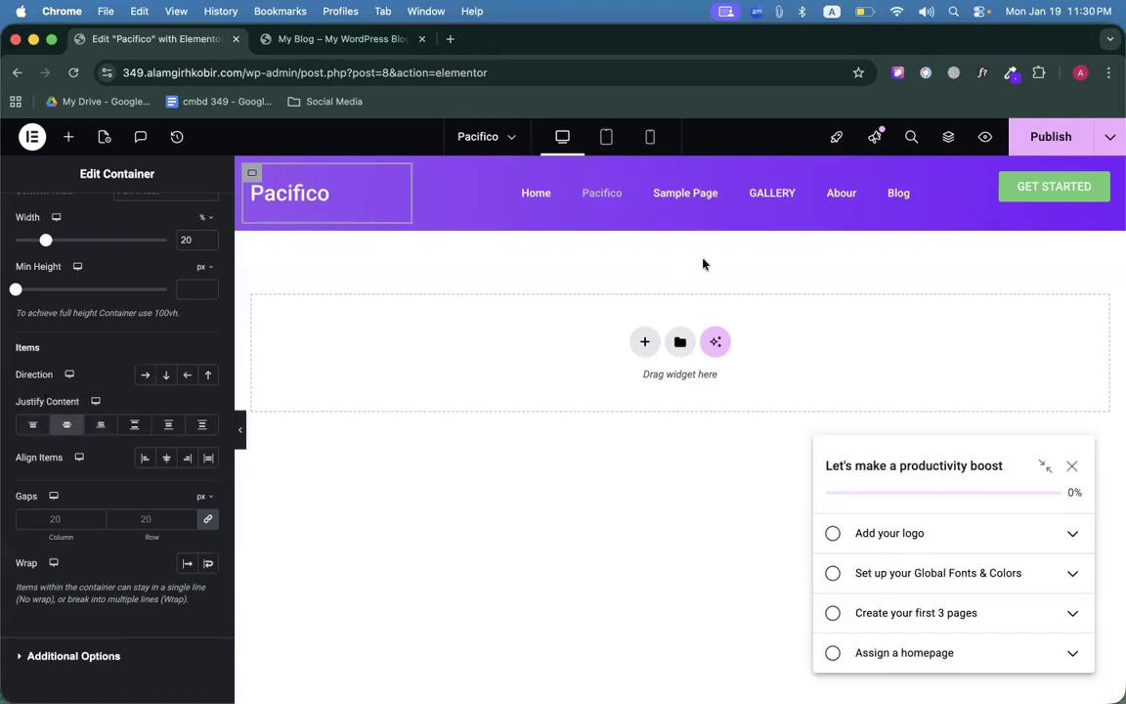
Set the GET STARTED container's Justify Content to Center, then select the button and view the reference site.
{"action": "left_click", "coordinate": [916, 181]}
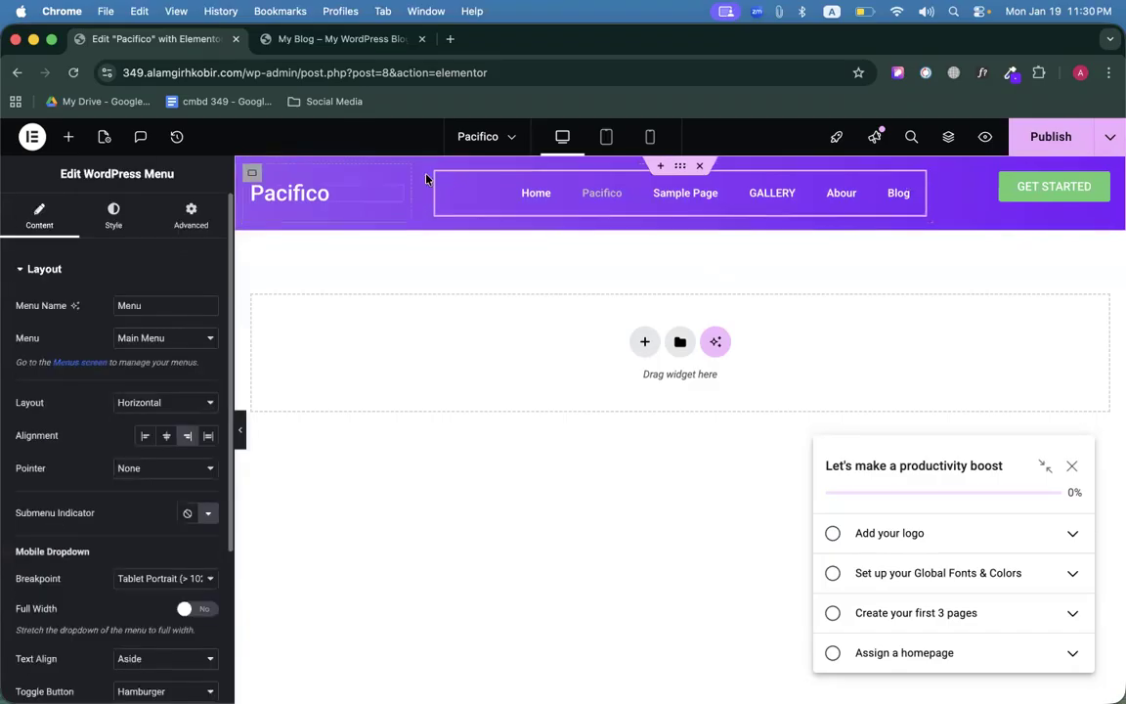
{"action": "left_click", "coordinate": [438, 175]}
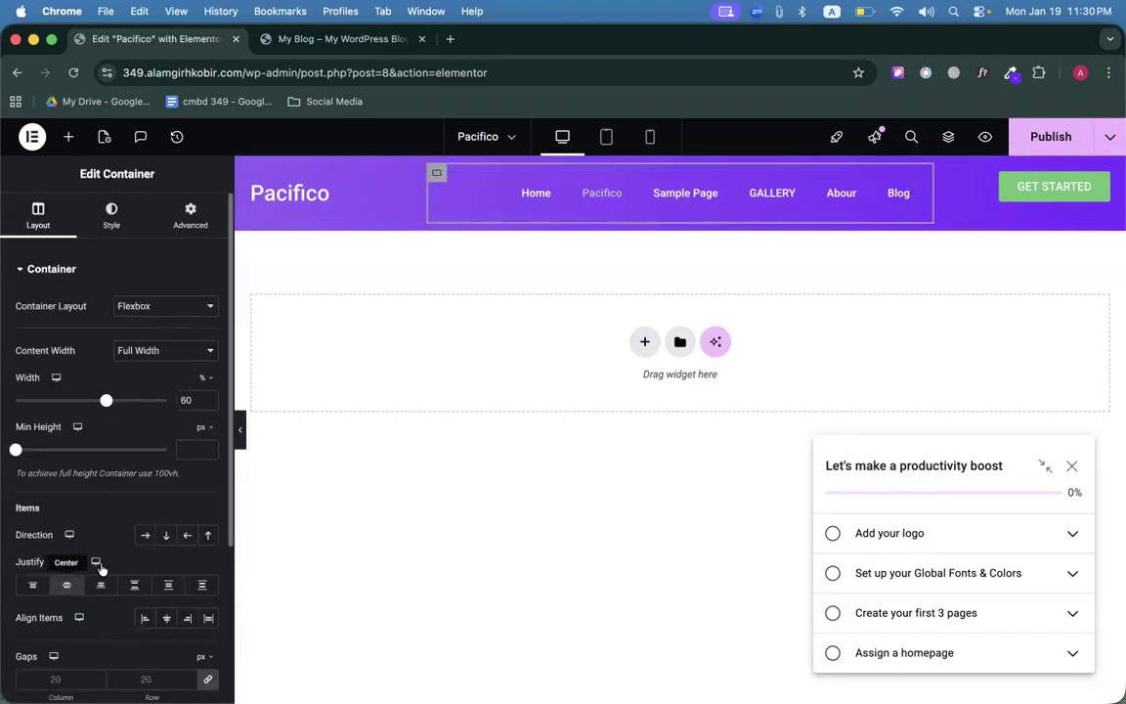
{"action": "left_click", "coordinate": [959, 173]}
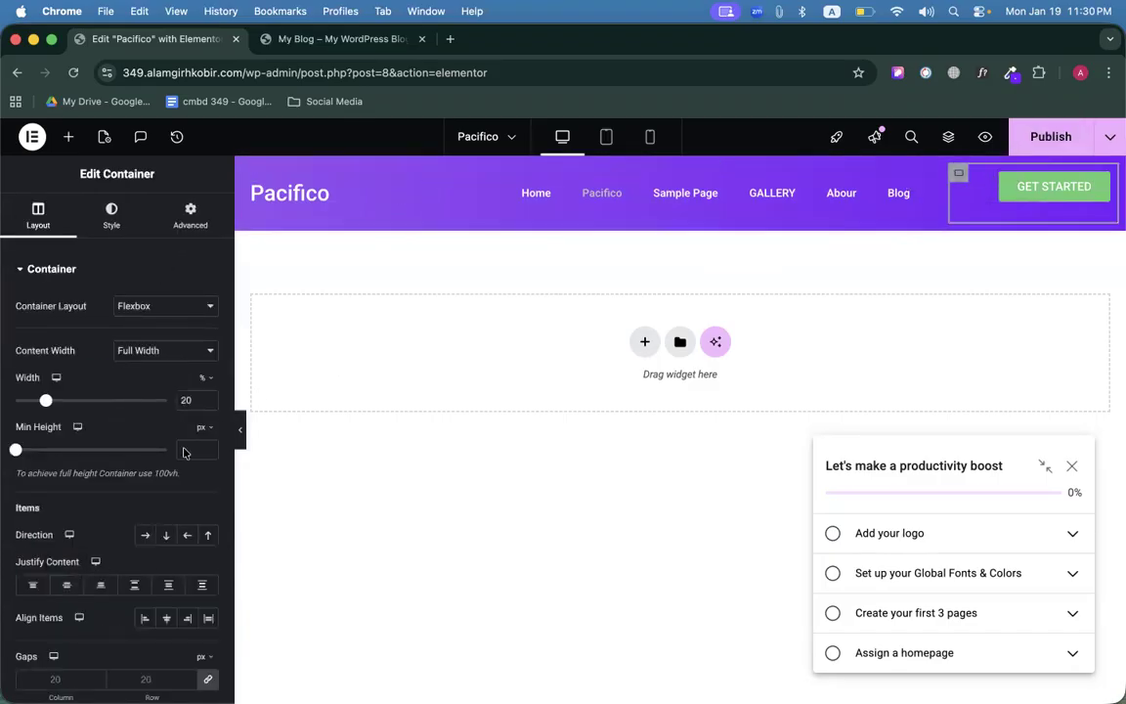
{"action": "left_click", "coordinate": [70, 583]}
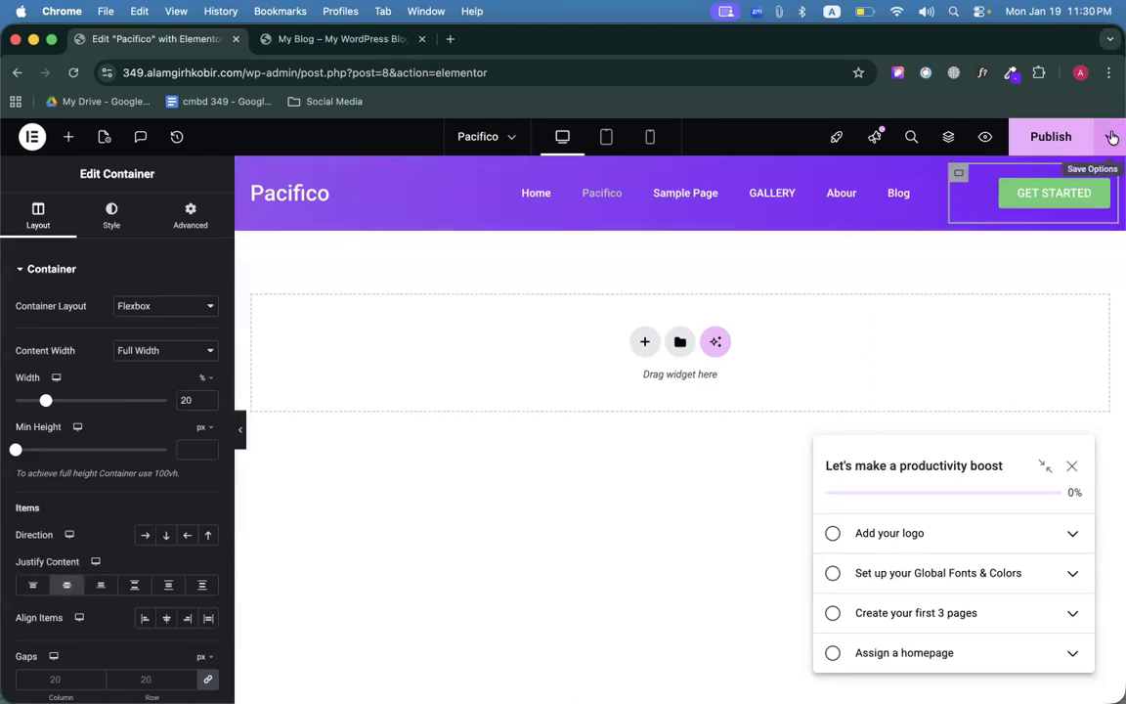
{"action": "left_click", "coordinate": [1099, 190]}
{"action": "left_click", "coordinate": [314, 39]}
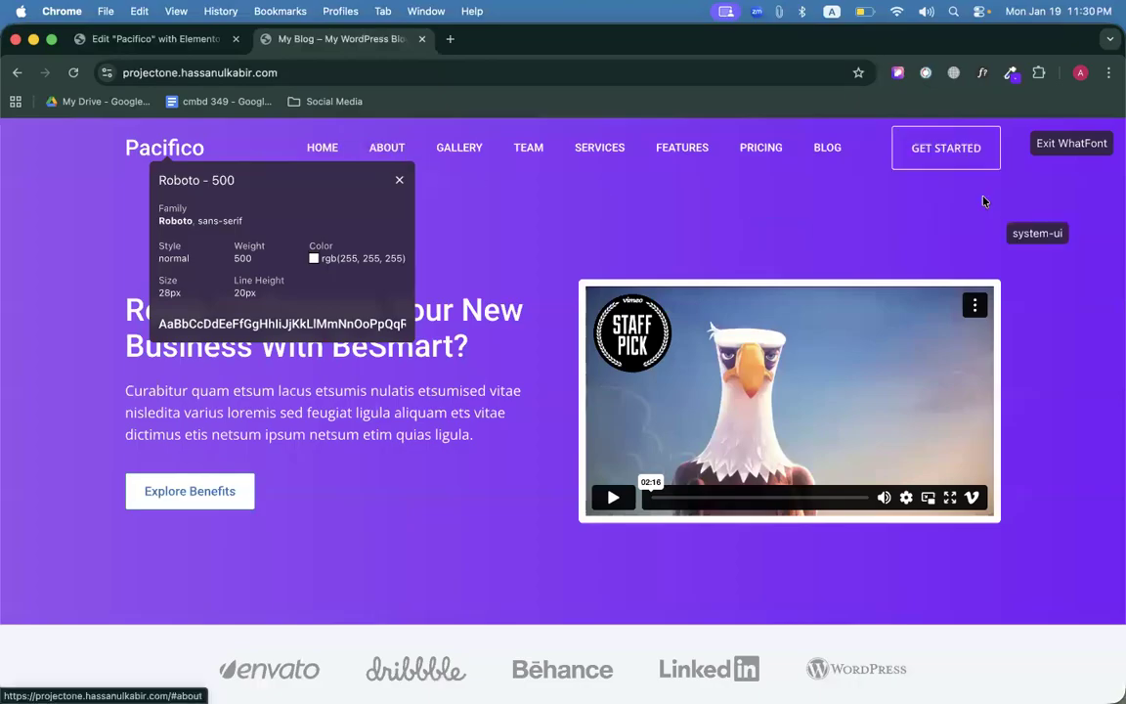
Close WhatFont and copy the reference button's GET STARTED text.
{"action": "left_click", "coordinate": [1074, 145]}
{"action": "right_click", "coordinate": [944, 148]}
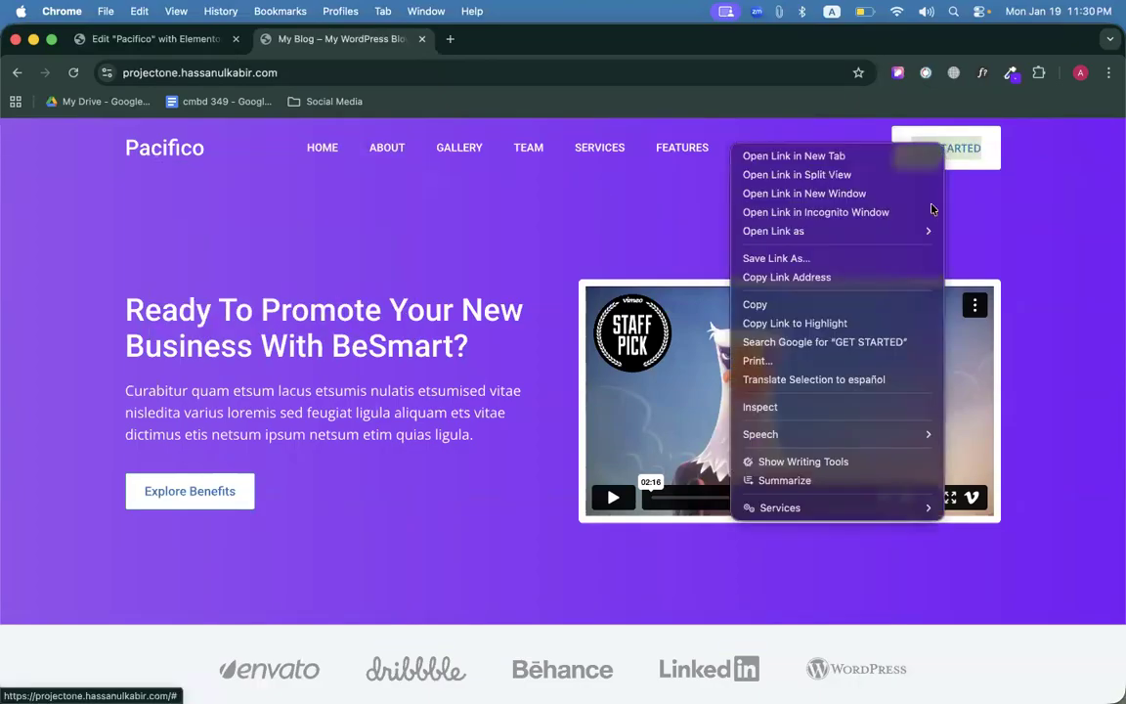
{"action": "left_click", "coordinate": [753, 305]}
{"action": "left_click", "coordinate": [166, 39]}
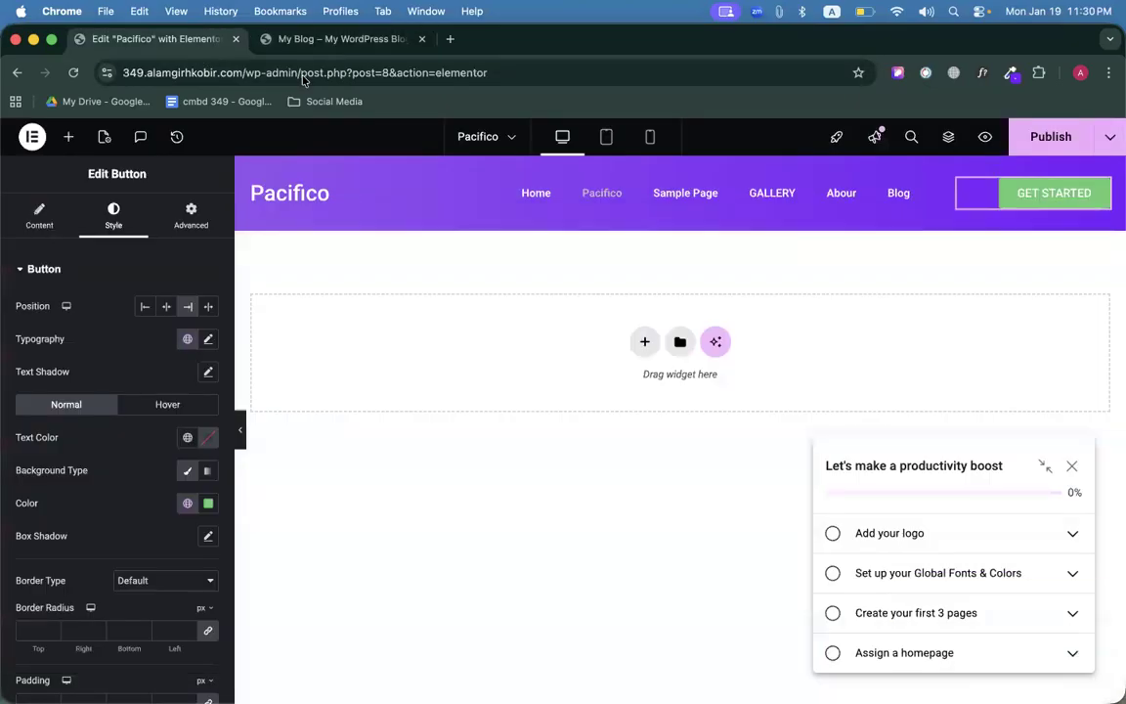
{"action": "left_click", "coordinate": [334, 39]}
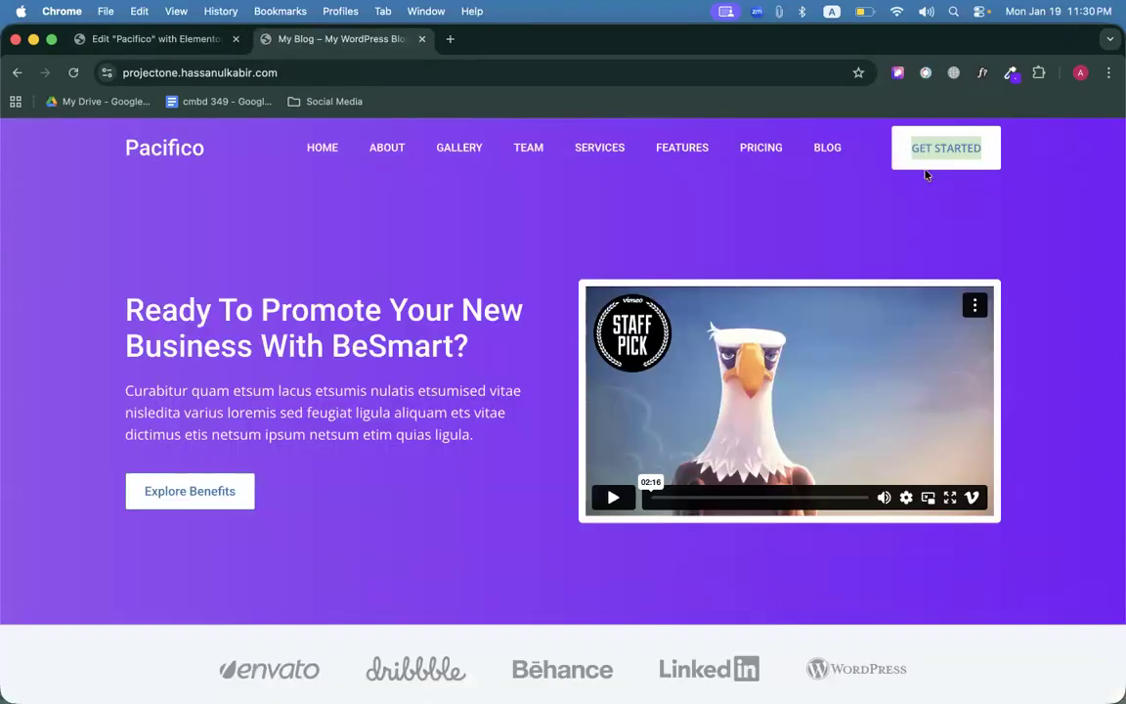
{"action": "left_click", "coordinate": [942, 206]}
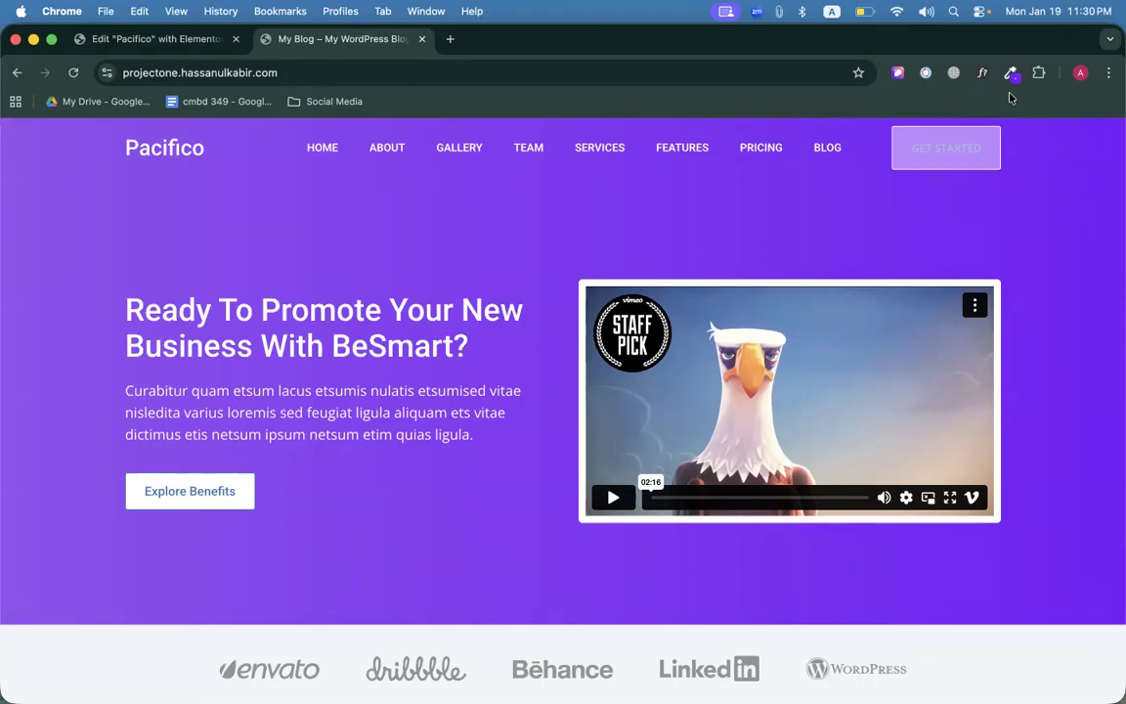
Inspect the GET STARTED button with Inspect Mode: 12px/24px padding, 14px white text, 30px line height.
{"action": "left_click", "coordinate": [899, 74]}
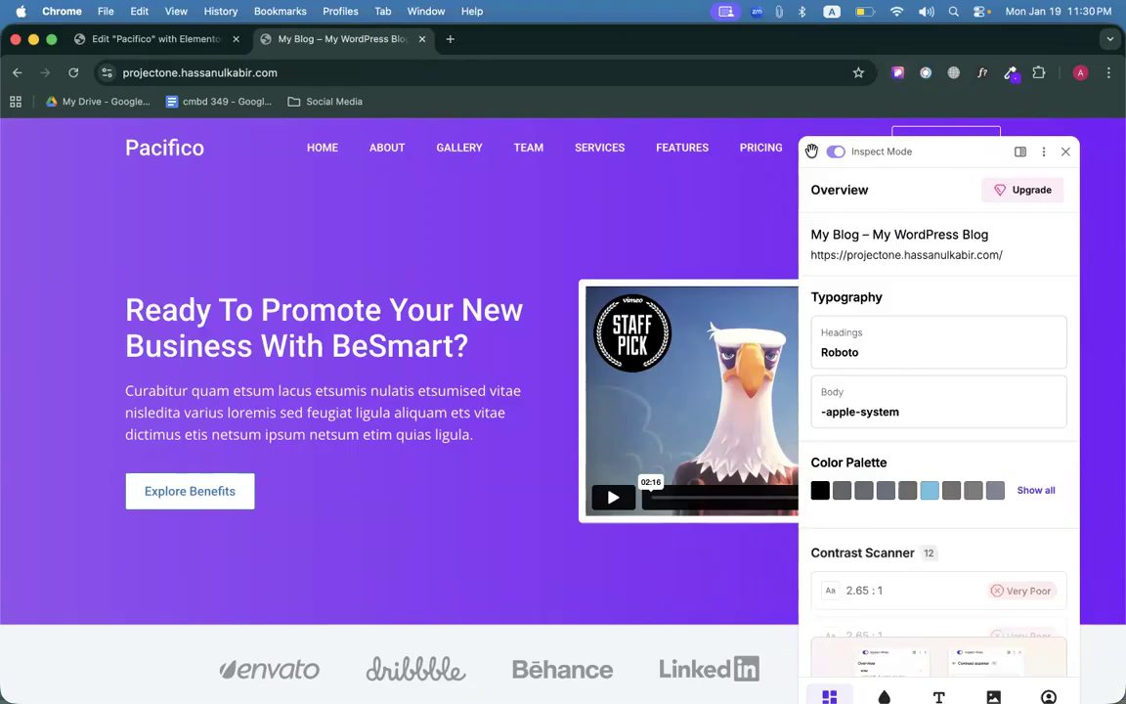
{"action": "scroll", "coordinate": [811, 151], "scroll_direction": "up", "scroll_amount": 5}
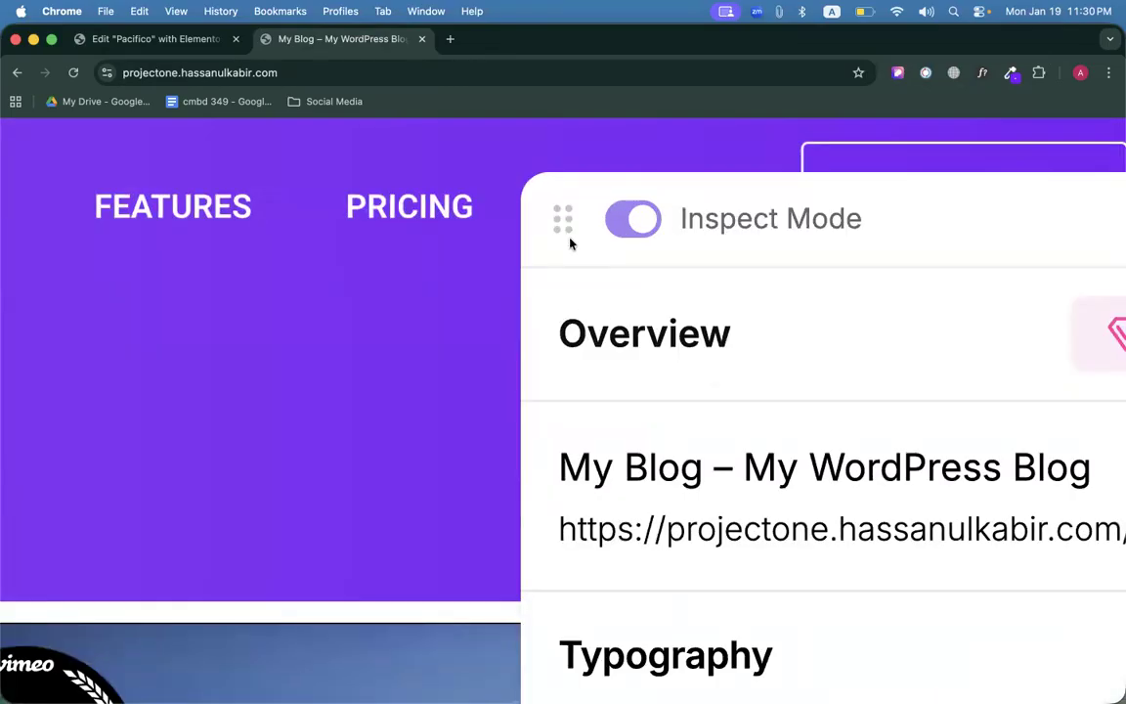
{"action": "scroll", "coordinate": [566, 219], "scroll_direction": "down", "scroll_amount": 5}
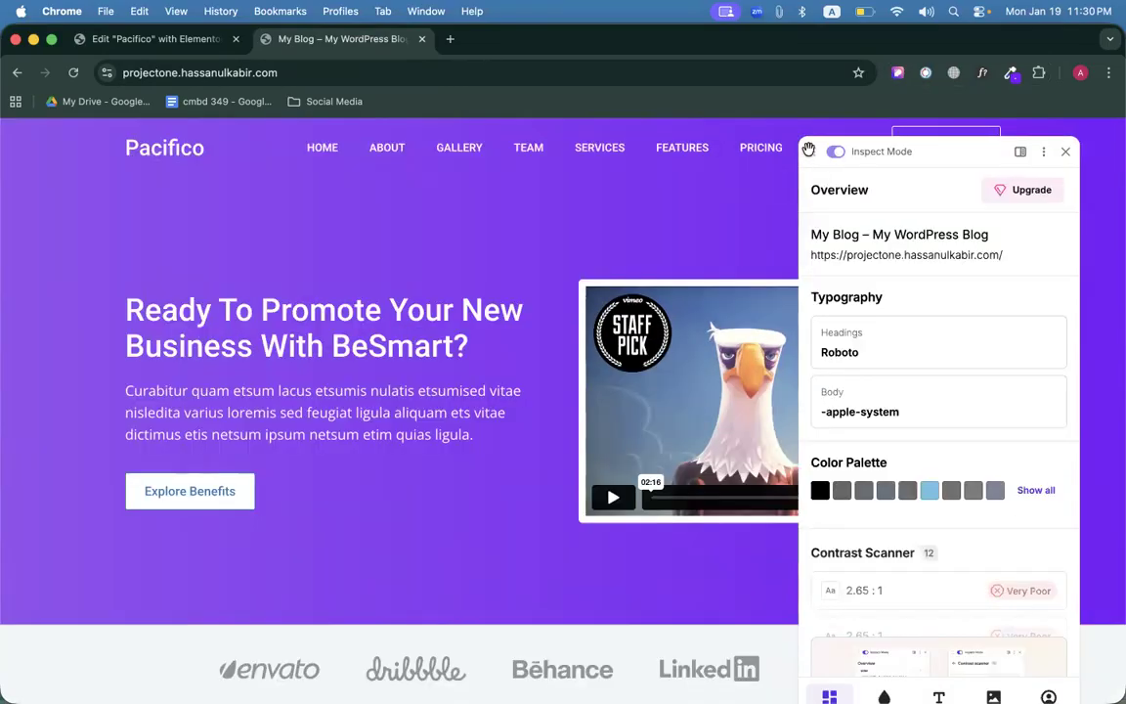
{"action": "left_click_drag", "start_coordinate": [811, 151], "coordinate": [475, 107]}
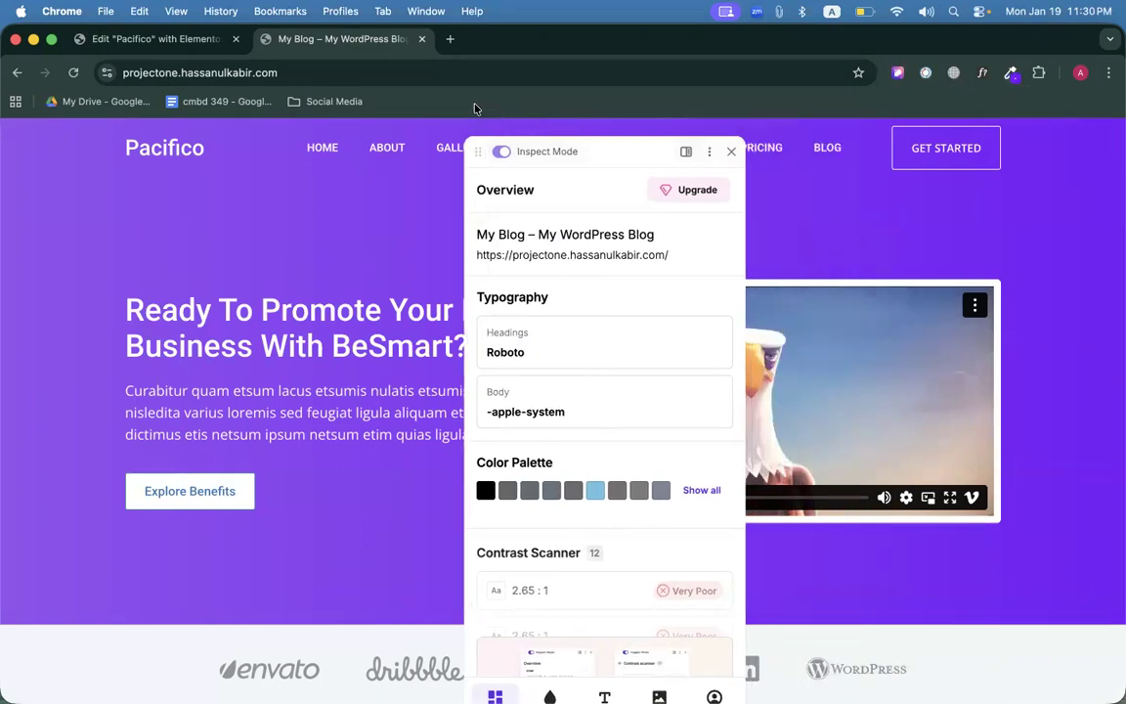
{"action": "left_click", "coordinate": [903, 164]}
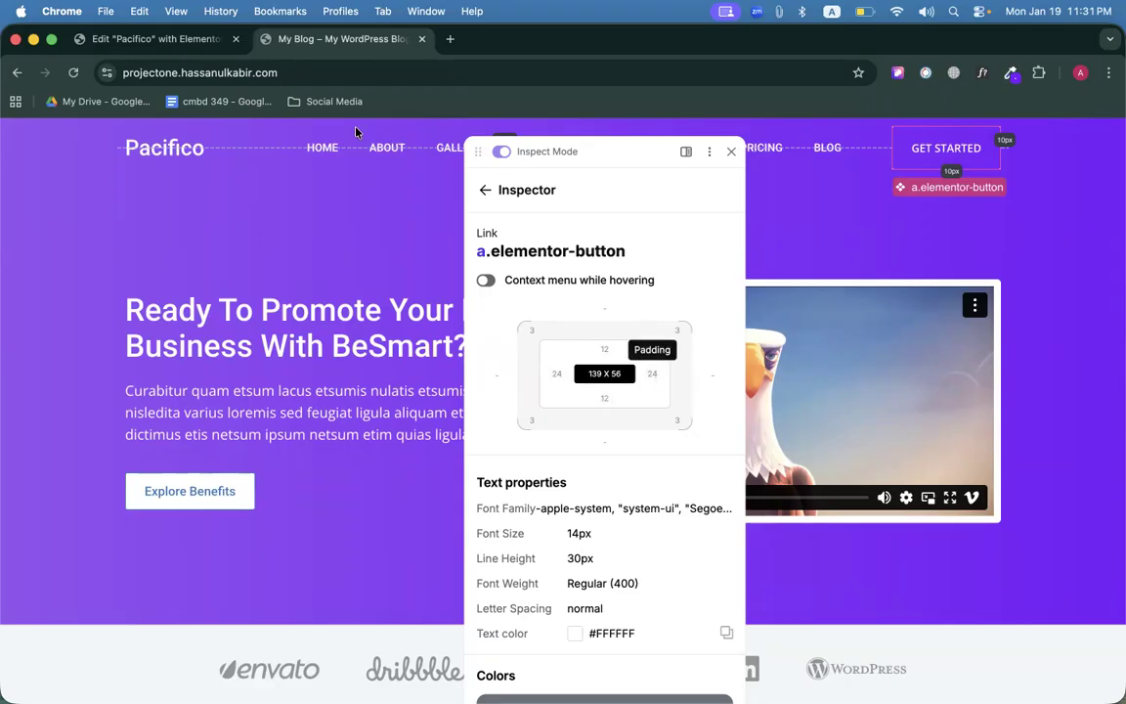
Set the GET STARTED button's top and bottom padding to 12.
{"action": "left_click", "coordinate": [156, 40]}
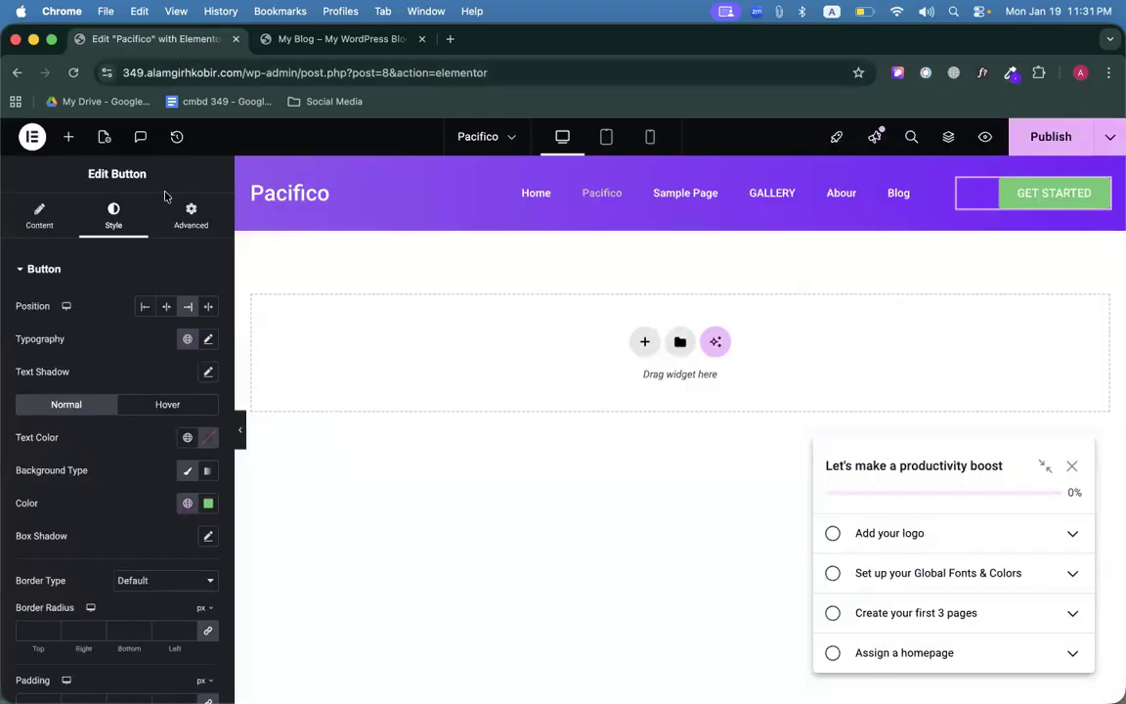
{"action": "scroll", "coordinate": [122, 445], "scroll_direction": "down", "scroll_amount": 2}
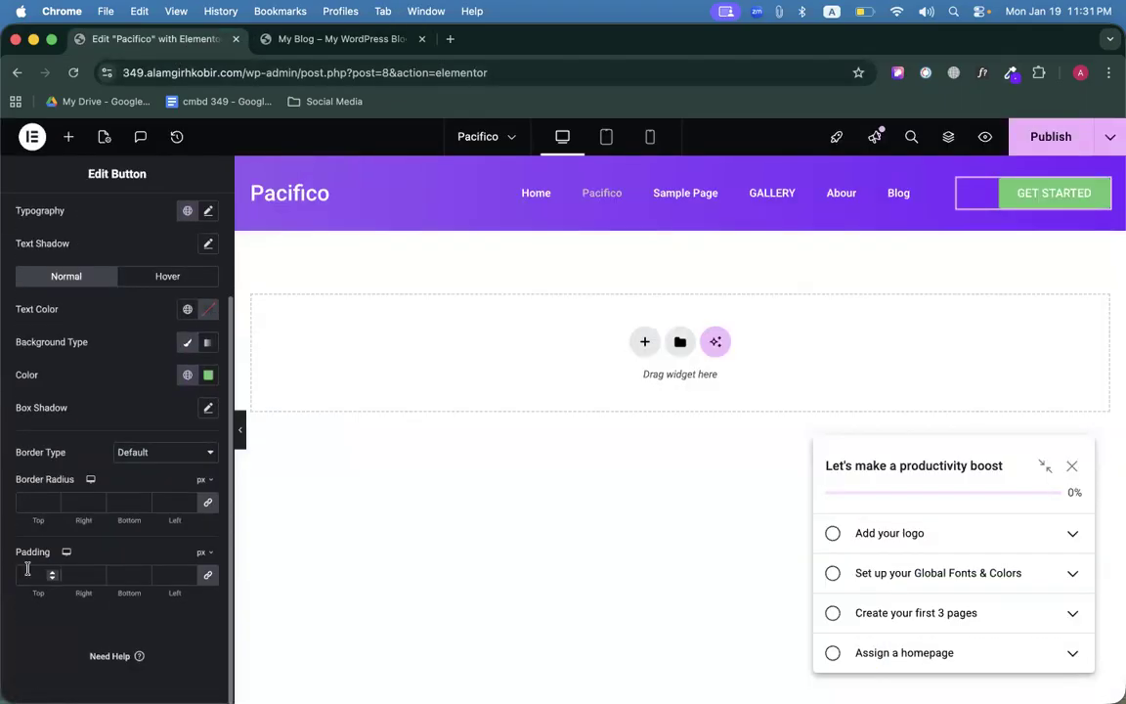
{"action": "left_click", "coordinate": [207, 579]}
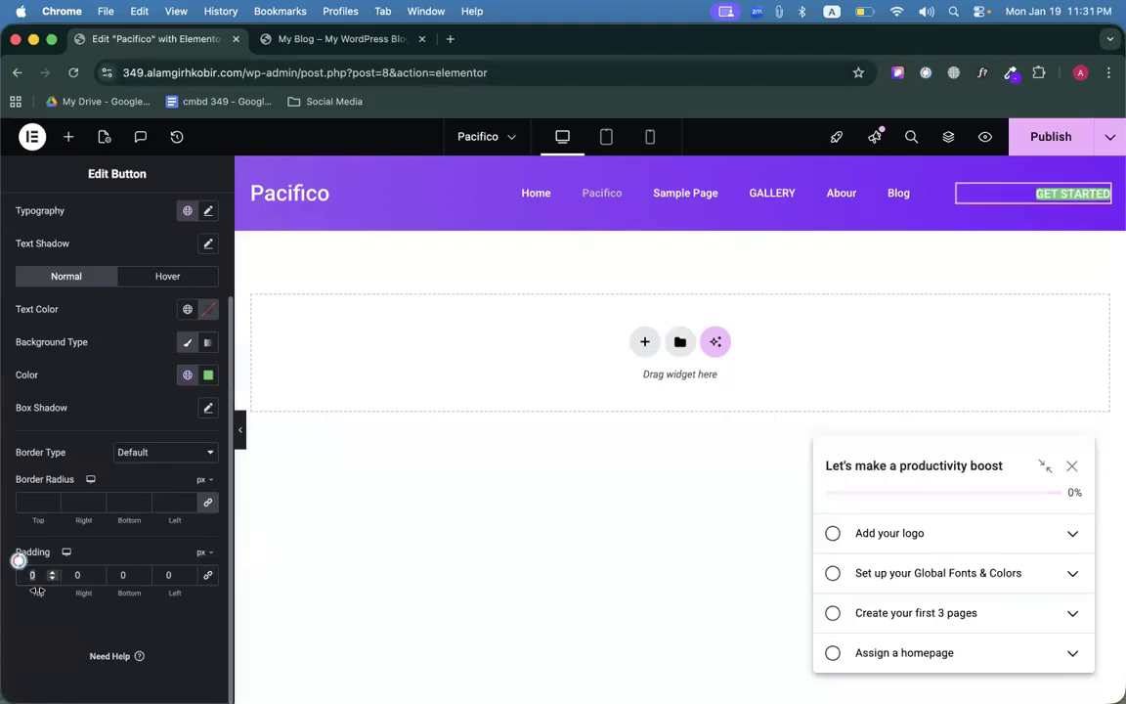
{"action": "type", "text": "12"}
{"action": "left_click", "coordinate": [137, 584]}
{"action": "type", "text": "12"}
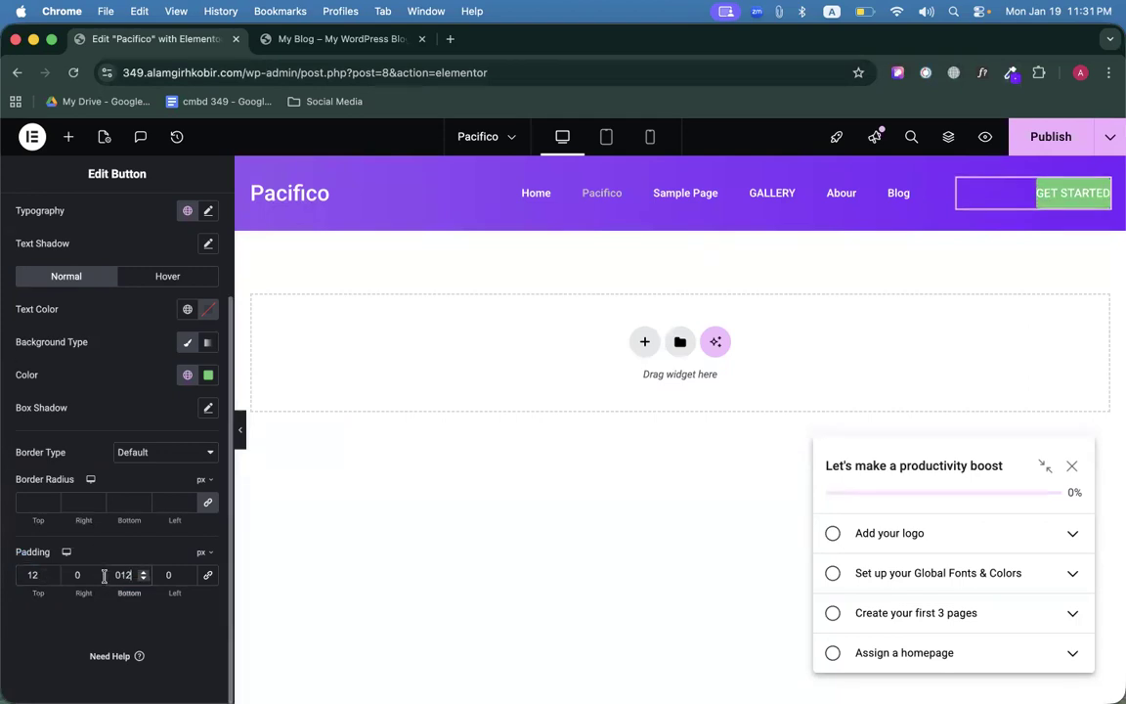
Check the reference padding, set left and right padding to 24, and publish the page.
{"action": "left_click", "coordinate": [323, 38]}
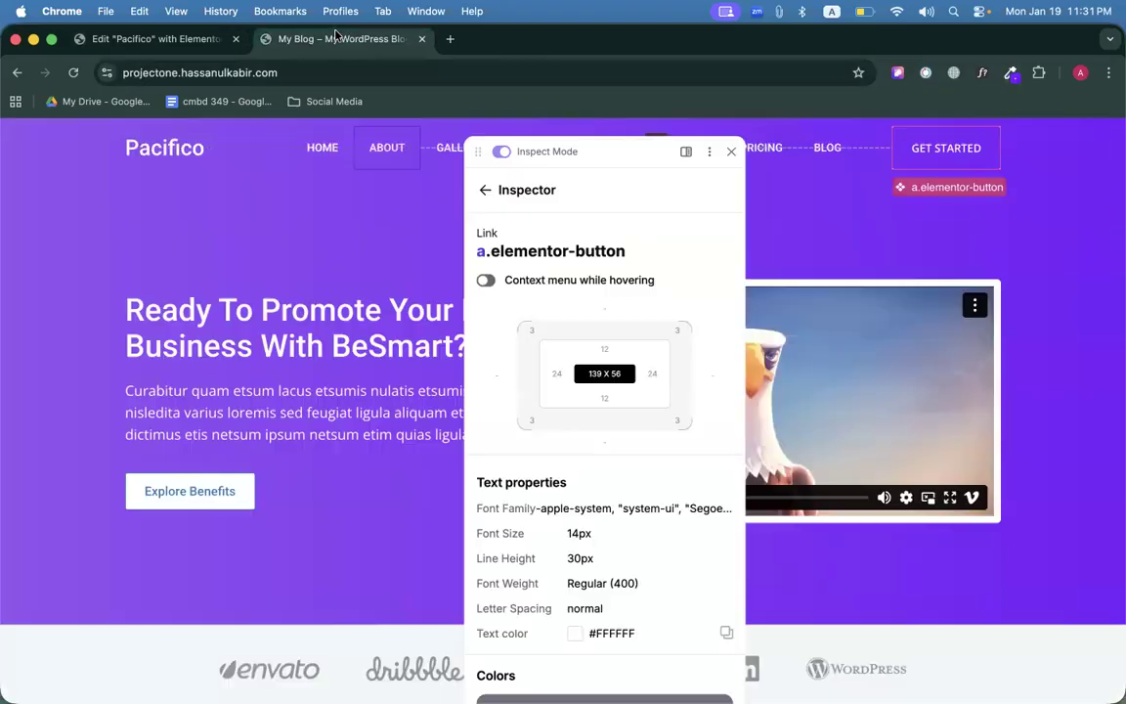
{"action": "left_click", "coordinate": [205, 37]}
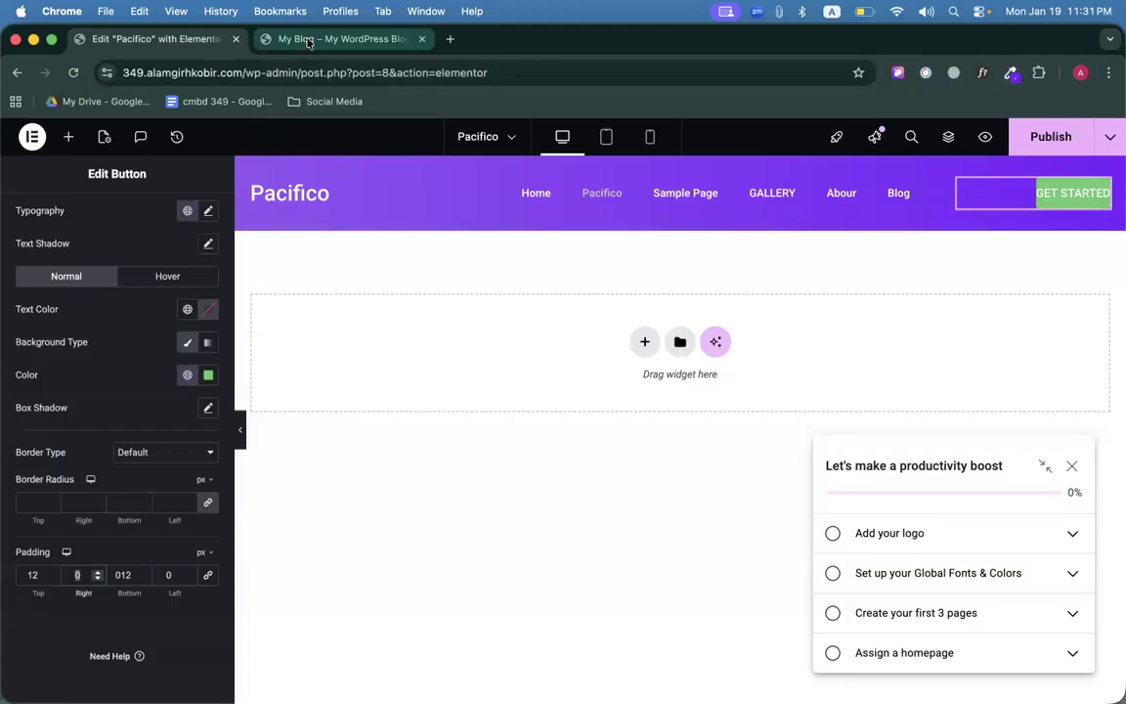
{"action": "left_click", "coordinate": [323, 38]}
{"action": "left_click", "coordinate": [199, 40]}
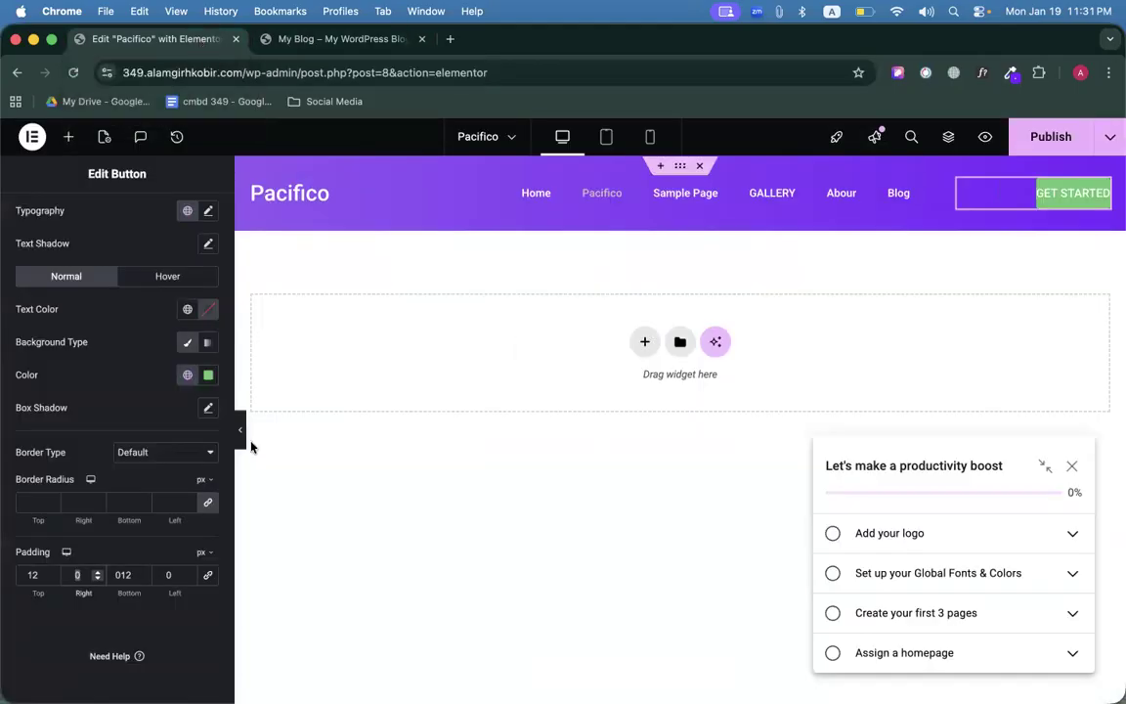
{"action": "double_click", "coordinate": [163, 572]}
{"action": "type", "text": "24"}
{"action": "left_click", "coordinate": [1043, 137]}
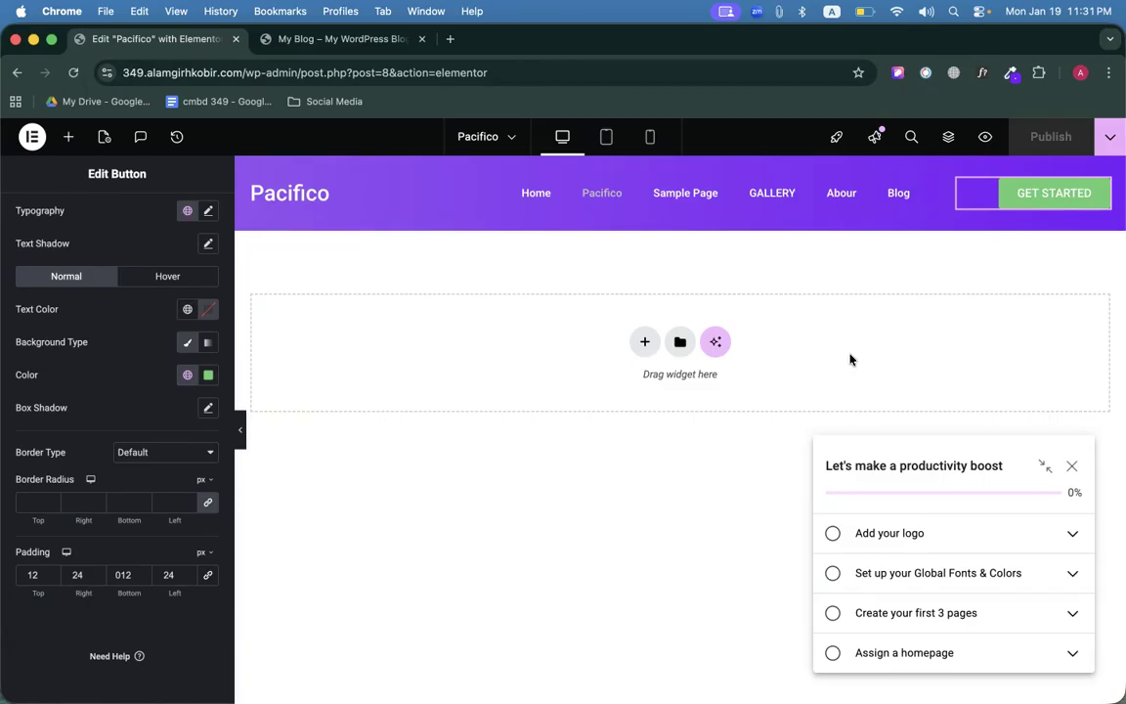
Switch to the reference site and close the CSS Peeper inspector.
{"action": "left_click", "coordinate": [303, 39]}
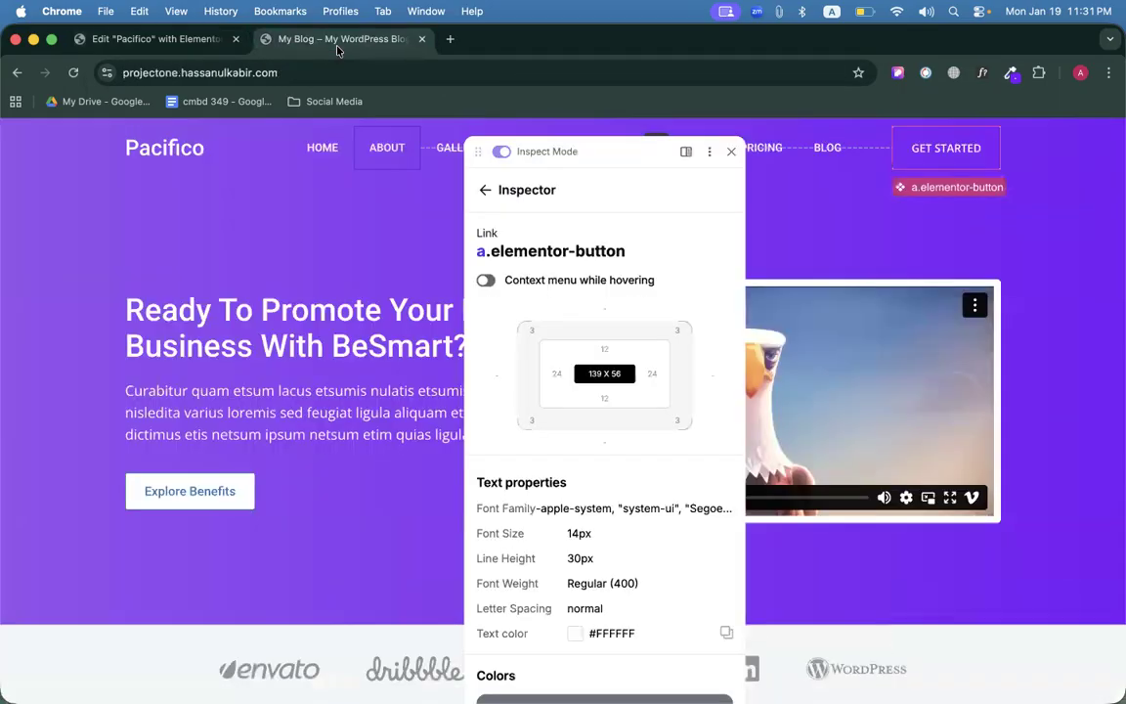
{"action": "scroll", "coordinate": [674, 410], "scroll_direction": "down", "scroll_amount": 1}
{"action": "scroll", "coordinate": [674, 409], "scroll_direction": "down", "scroll_amount": 4}
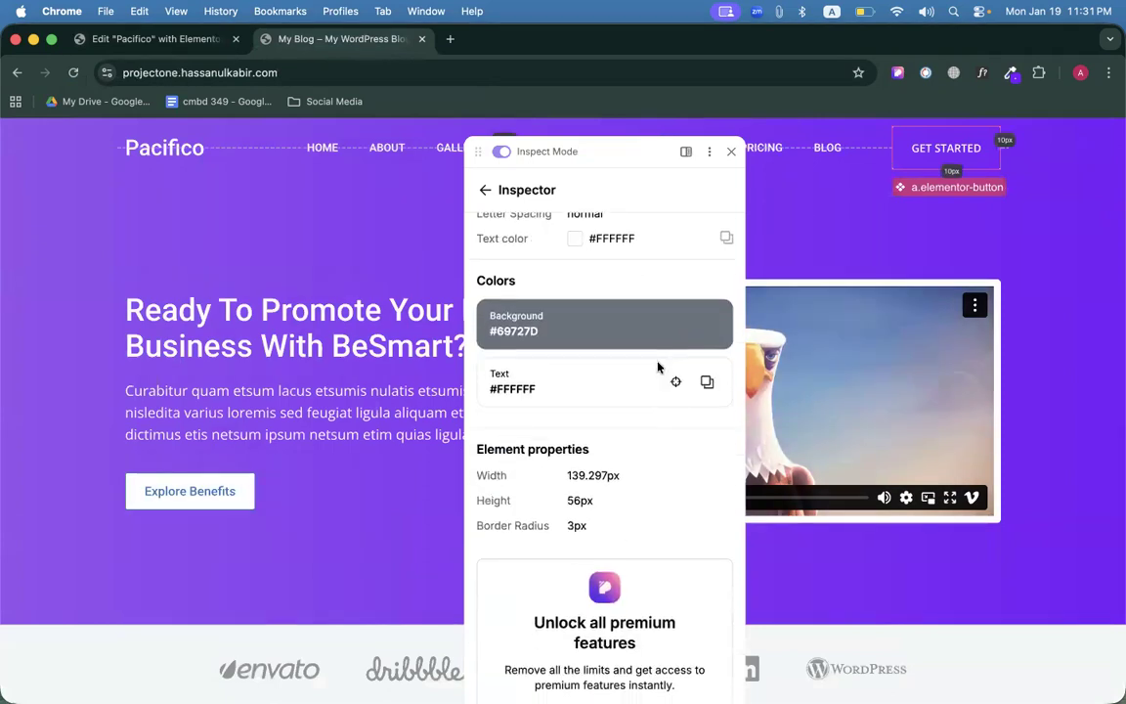
{"action": "scroll", "coordinate": [665, 376], "scroll_direction": "up", "scroll_amount": 2}
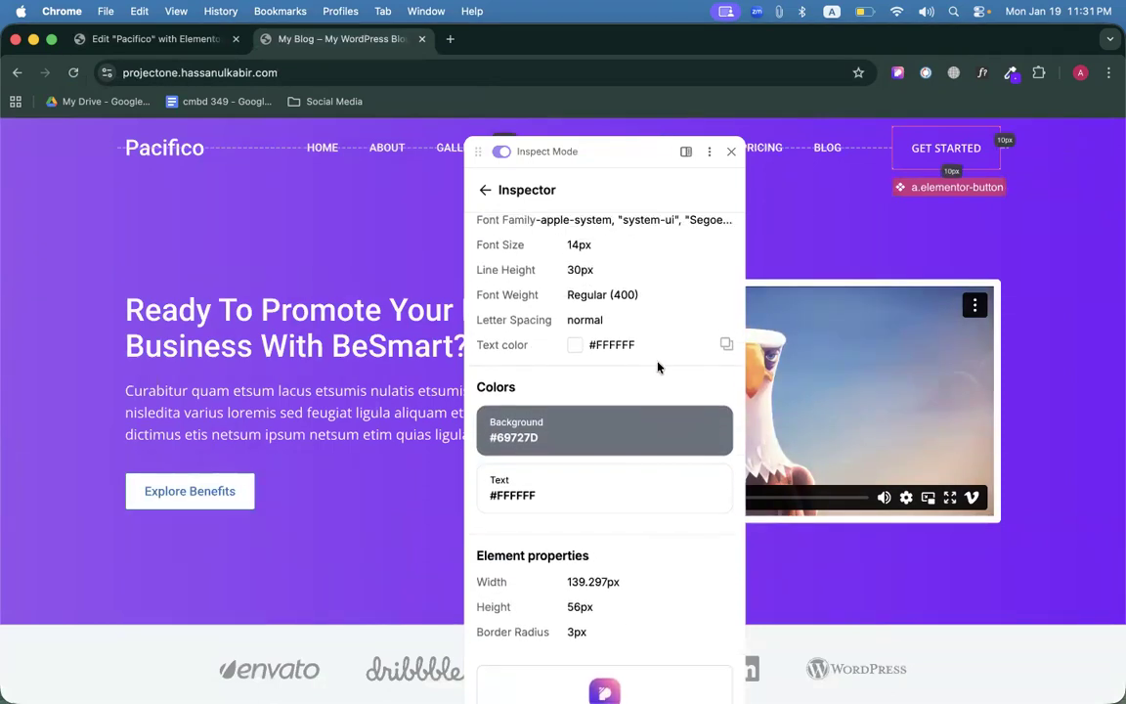
{"action": "left_click", "coordinate": [731, 152]}
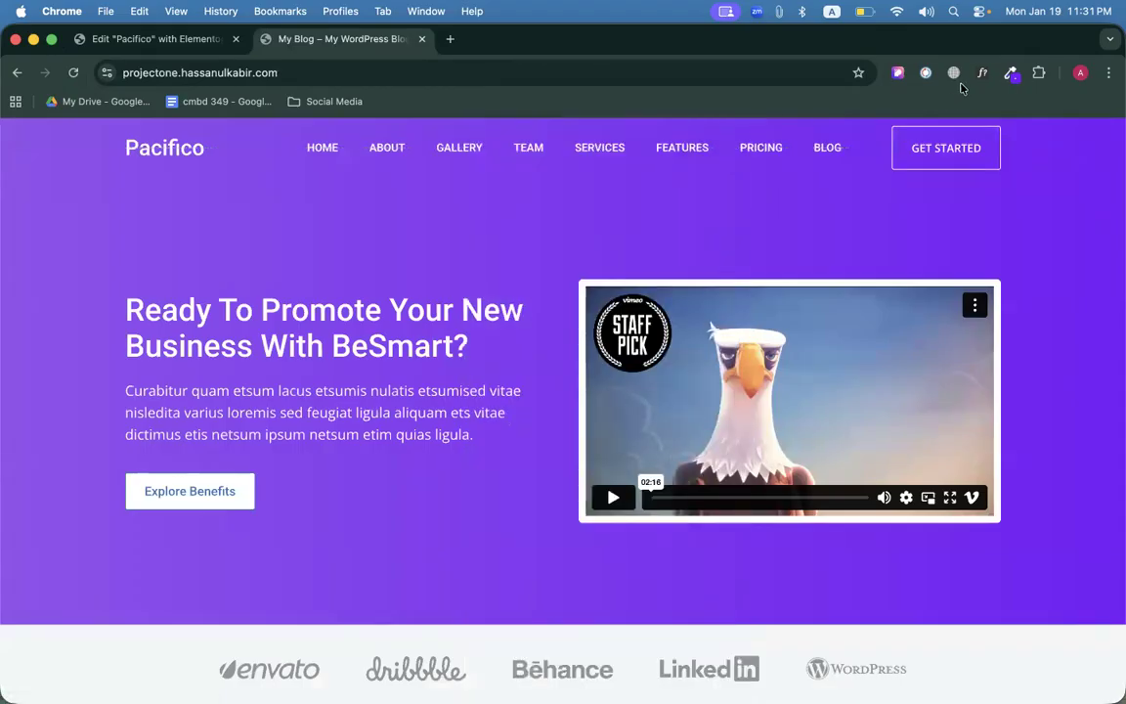
Use ColorZilla to pick the header's left-edge purple, copying #934FF0.
{"action": "left_click", "coordinate": [1012, 76]}
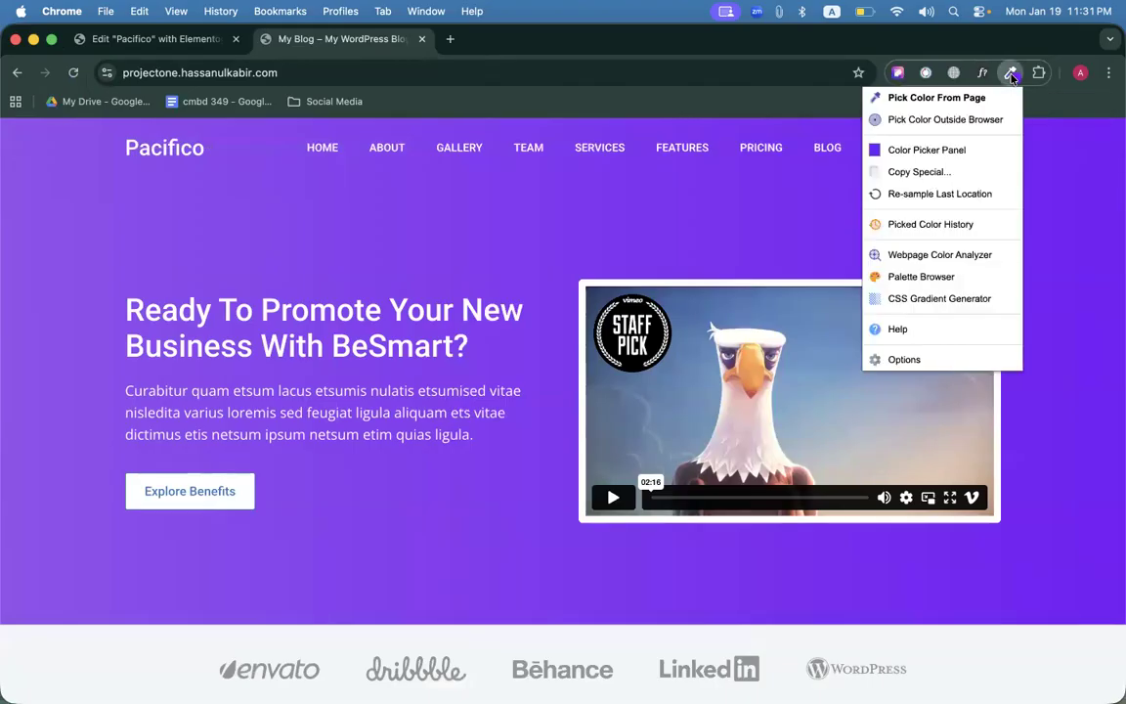
{"action": "left_click", "coordinate": [938, 102]}
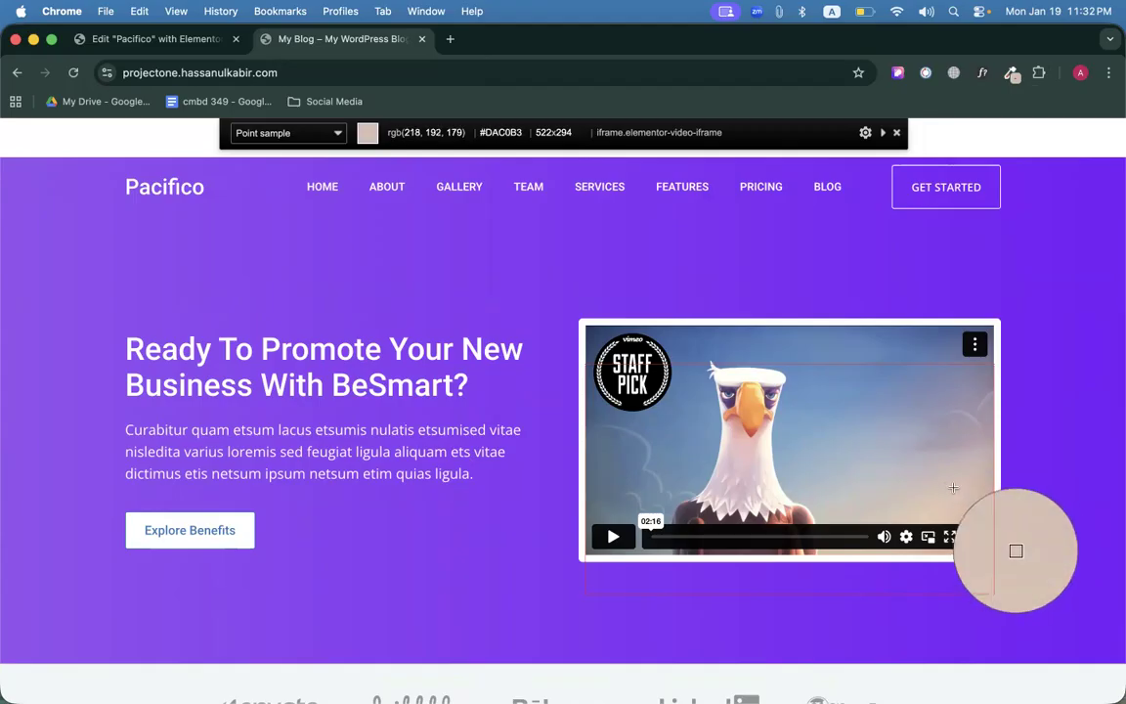
{"action": "left_click", "coordinate": [955, 492]}
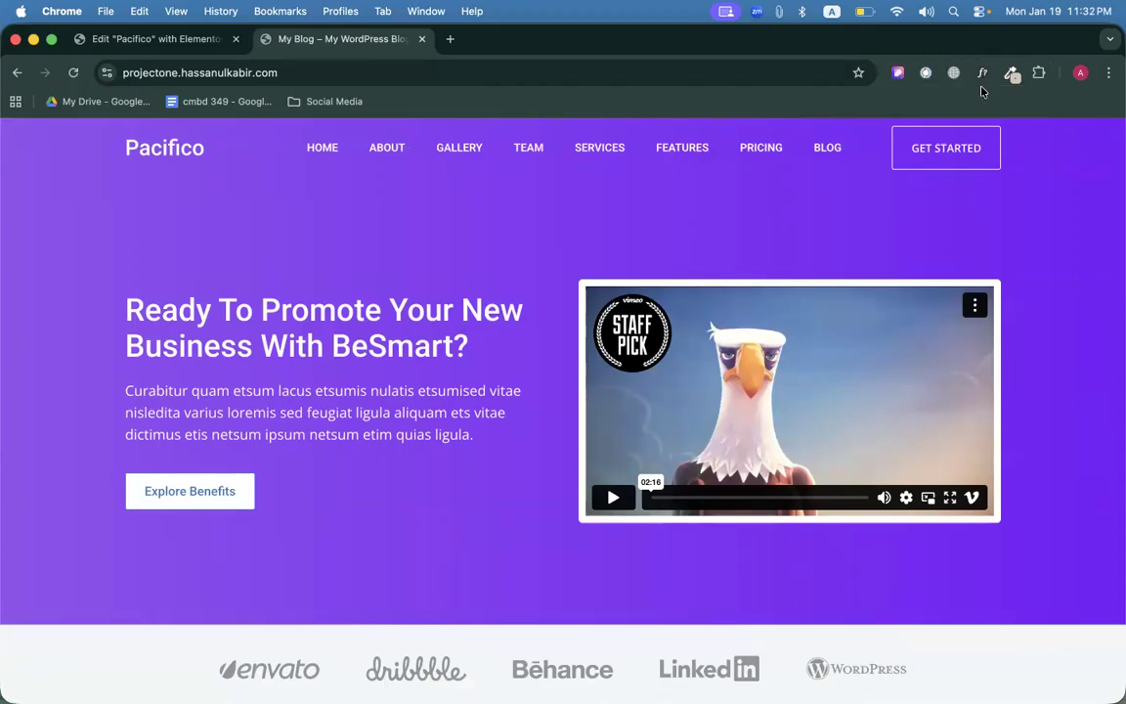
{"action": "left_click", "coordinate": [1011, 72]}
{"action": "left_click", "coordinate": [983, 96]}
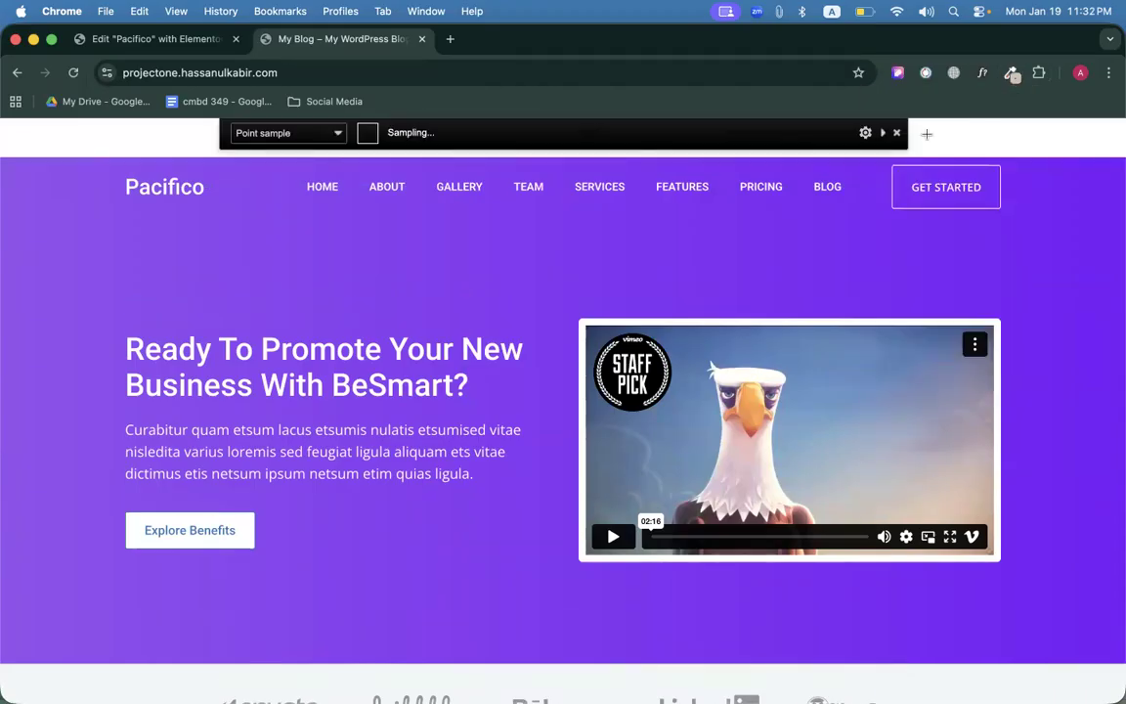
{"action": "left_click", "coordinate": [897, 132]}
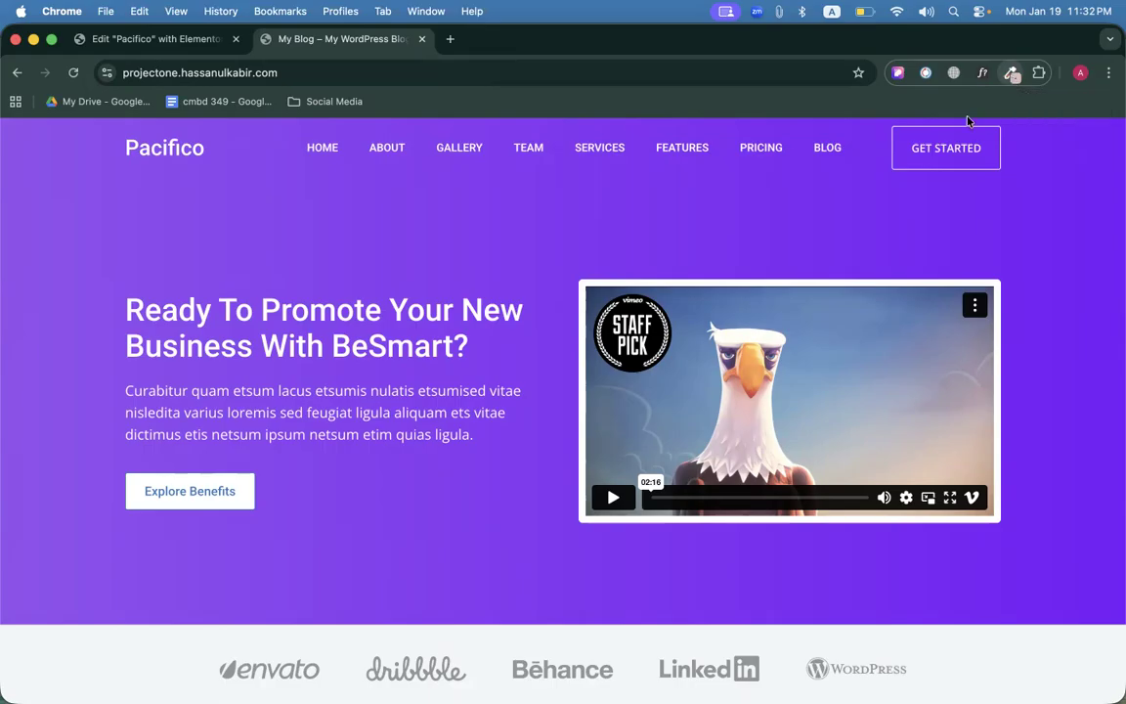
{"action": "left_click", "coordinate": [1012, 73]}
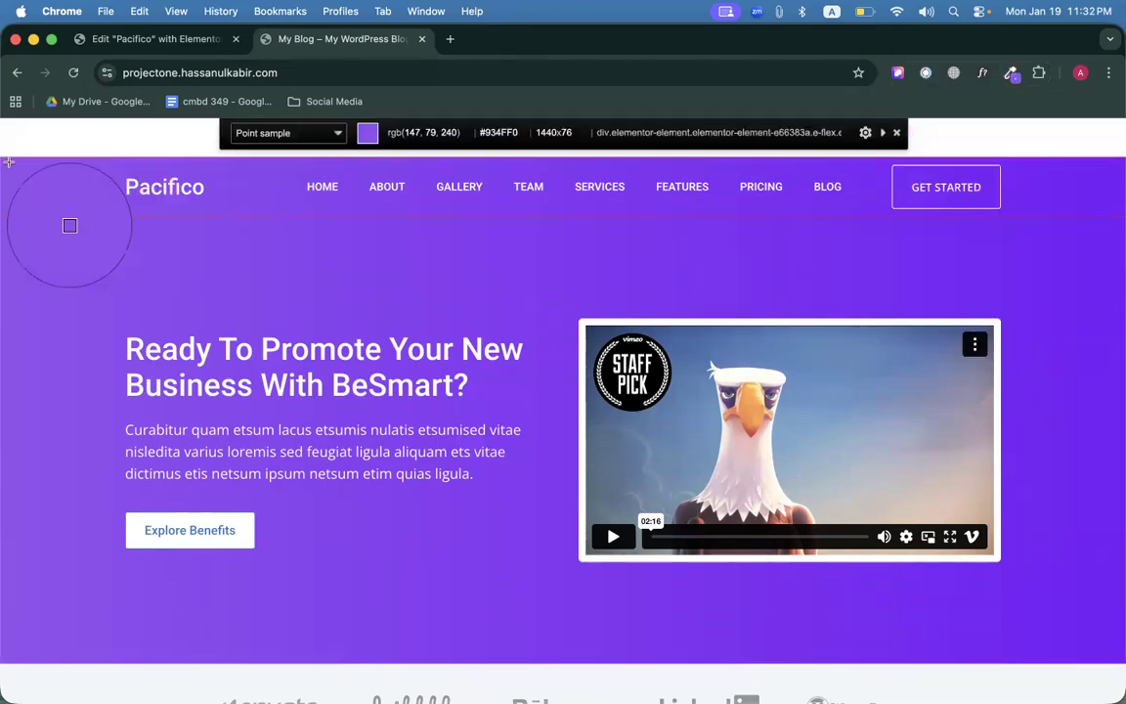
{"action": "left_click", "coordinate": [7, 174]}
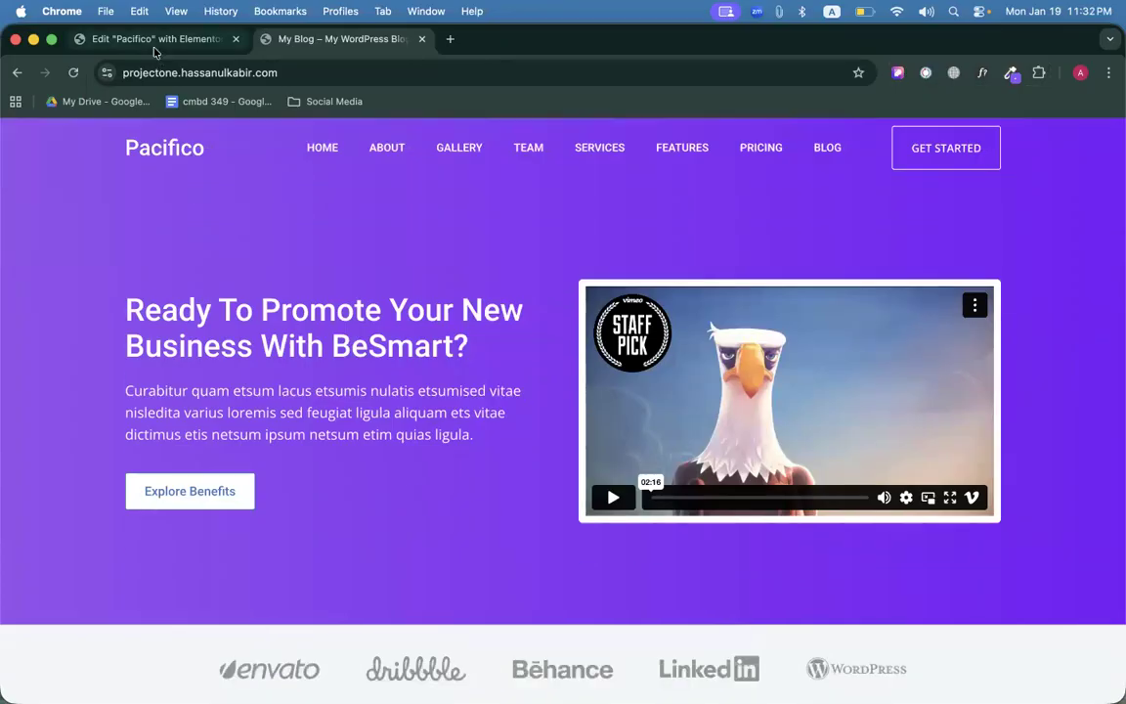
Select the header container and show its 90° purple linear gradient background settings.
{"action": "left_click", "coordinate": [137, 41]}
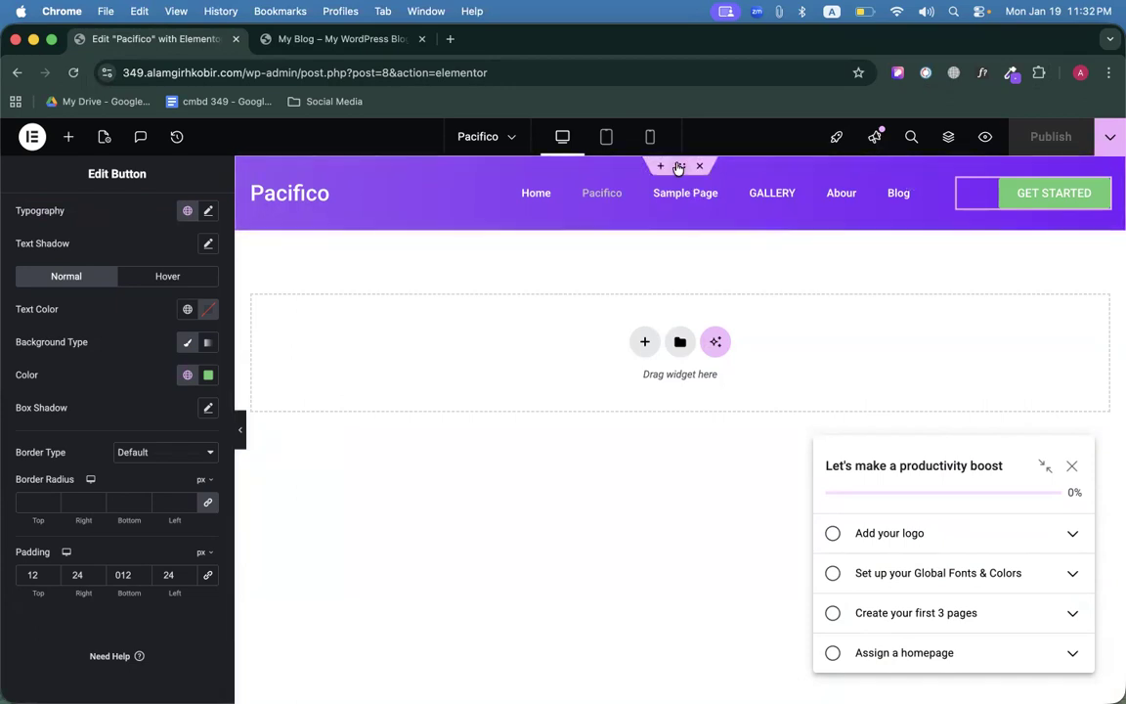
{"action": "left_click", "coordinate": [679, 166]}
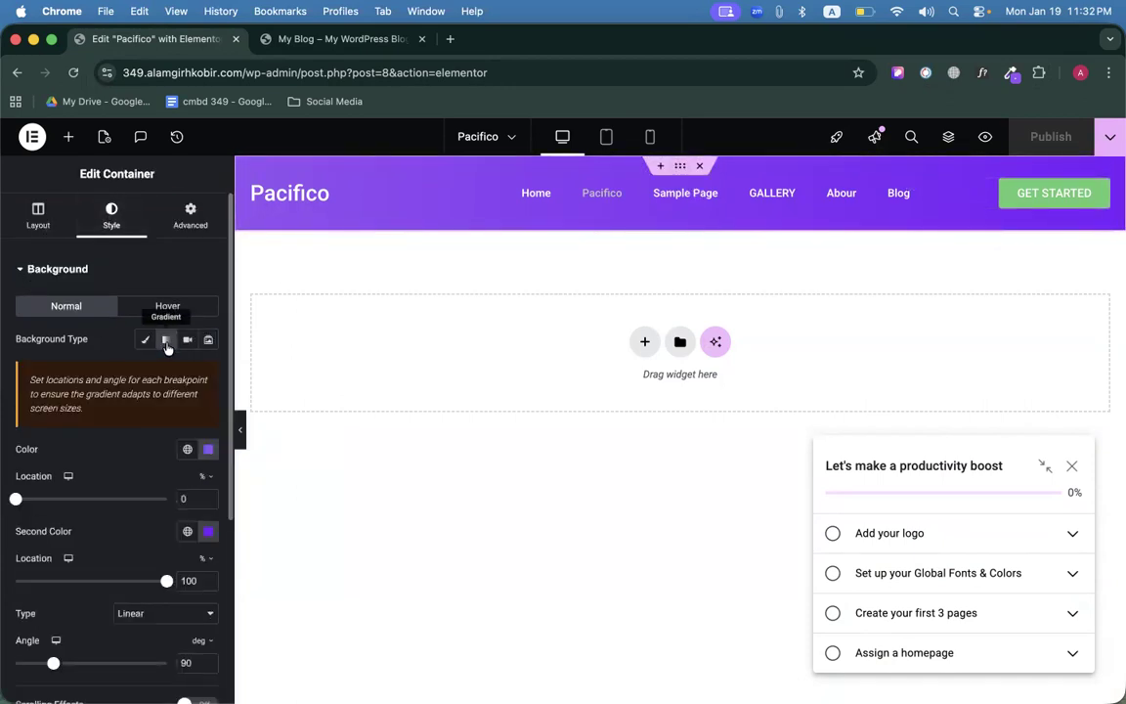
{"action": "scroll", "coordinate": [168, 345], "scroll_direction": "up", "scroll_amount": 5}
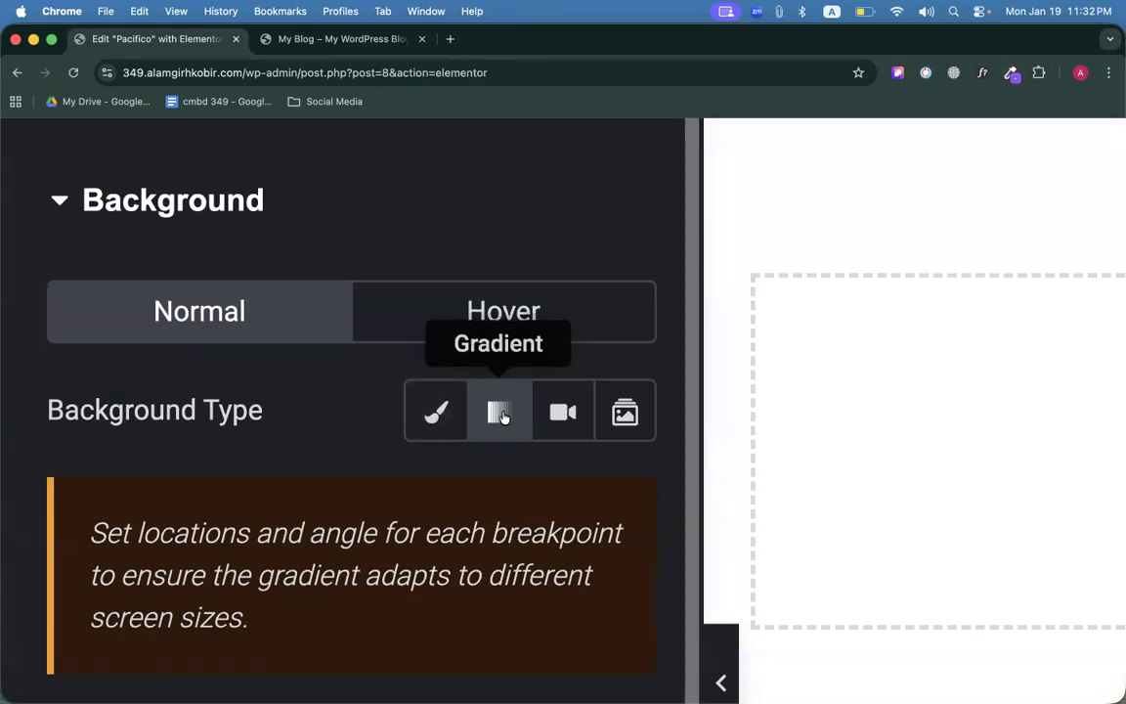
{"action": "scroll", "coordinate": [503, 411], "scroll_direction": "down", "scroll_amount": 5}
{"action": "scroll", "coordinate": [504, 419], "scroll_direction": "down", "scroll_amount": 2}
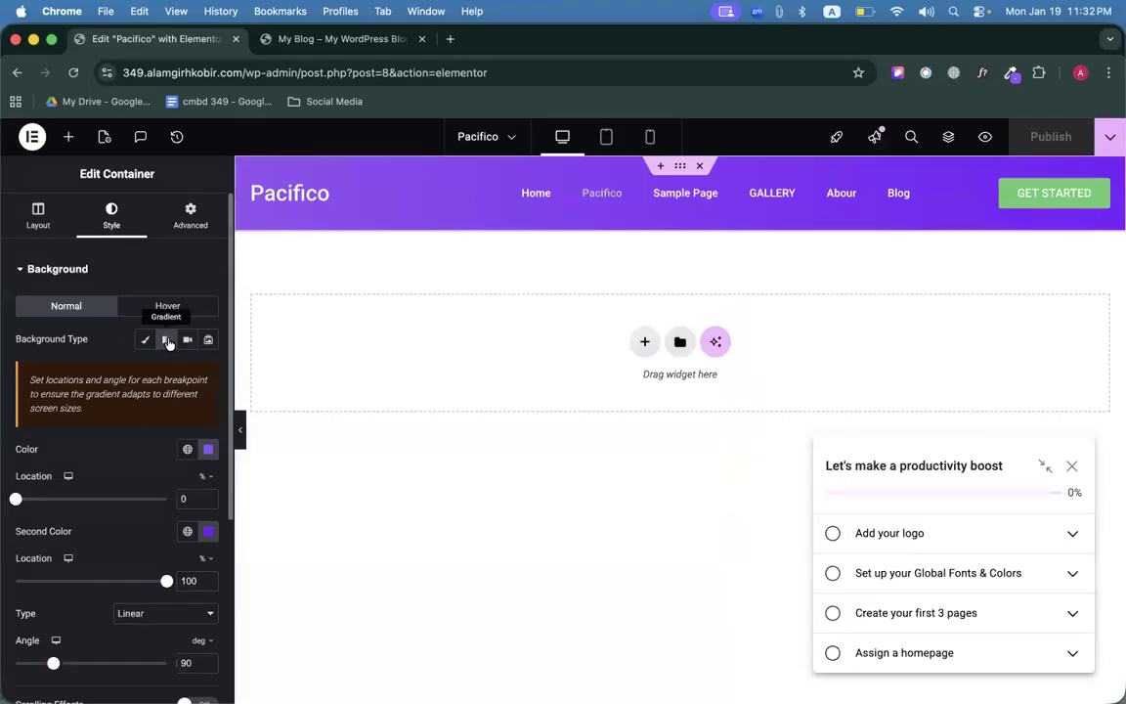
{"action": "scroll", "coordinate": [146, 414], "scroll_direction": "down", "scroll_amount": 2}
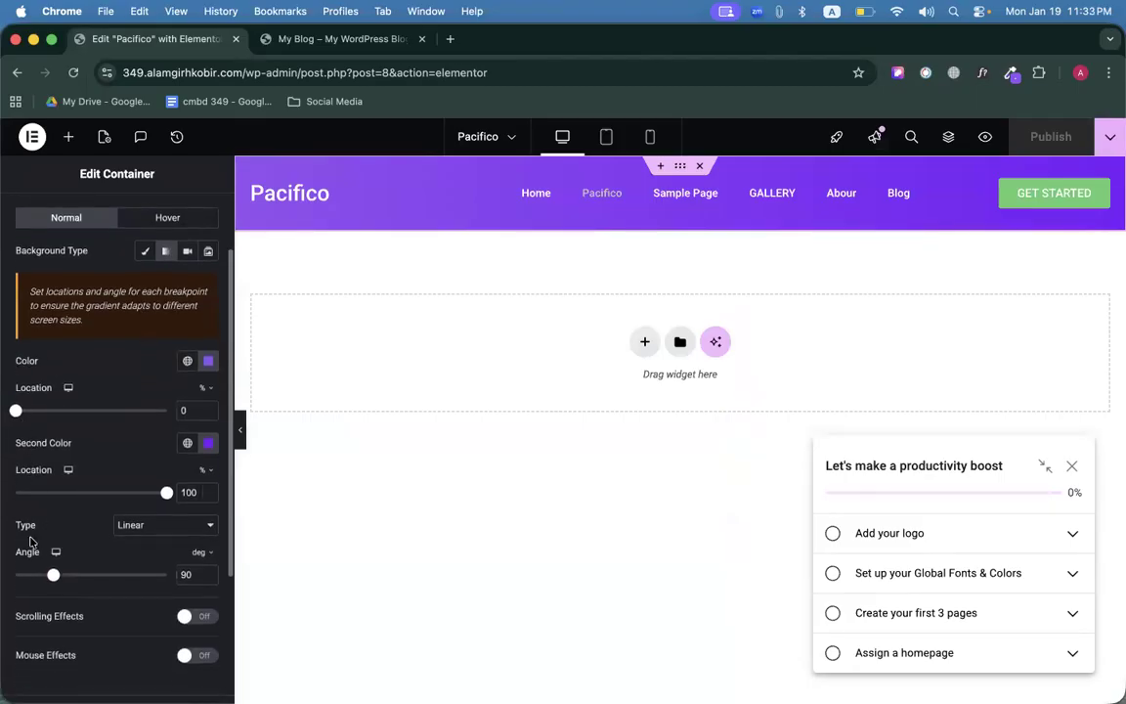
{"action": "left_click_drag", "start_coordinate": [17, 448], "coordinate": [64, 447]}
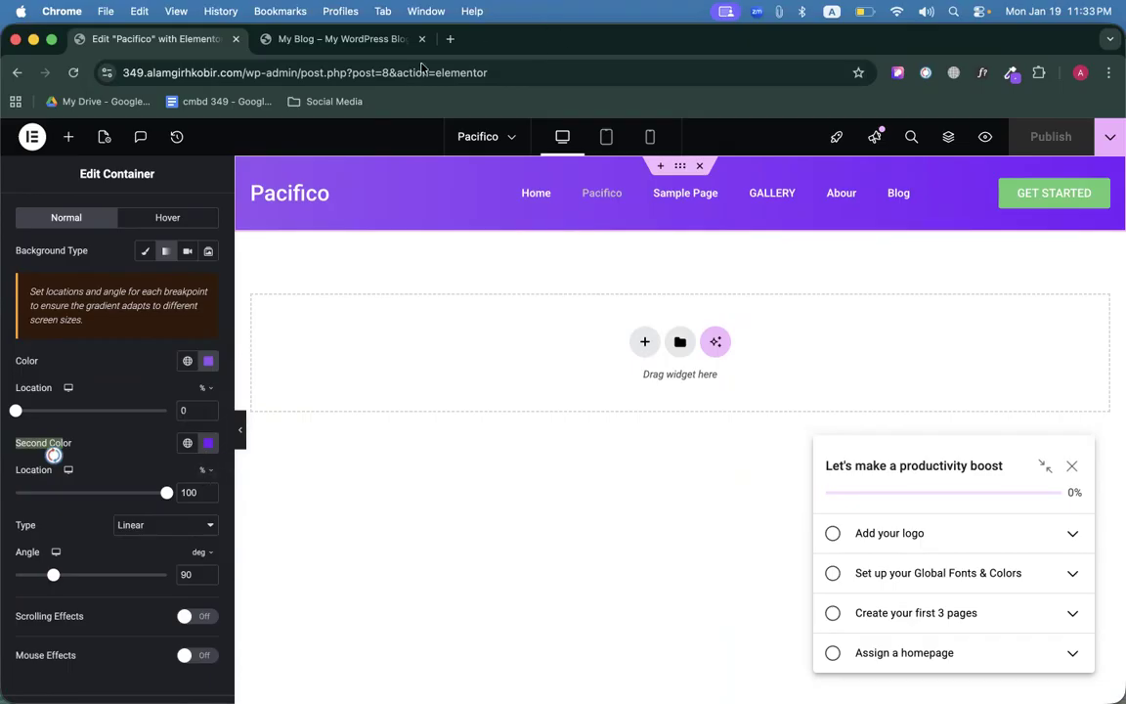
{"action": "left_click", "coordinate": [382, 41]}
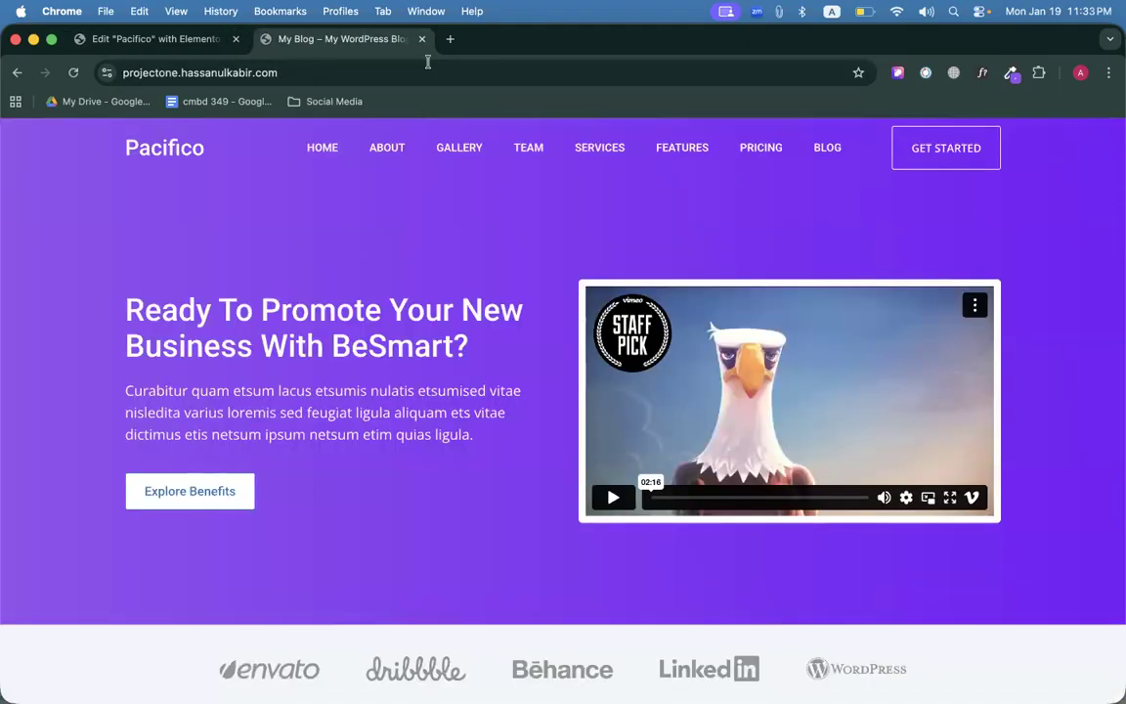
{"action": "left_click", "coordinate": [157, 40]}
{"action": "scroll", "coordinate": [171, 423], "scroll_direction": "down", "scroll_amount": 2}
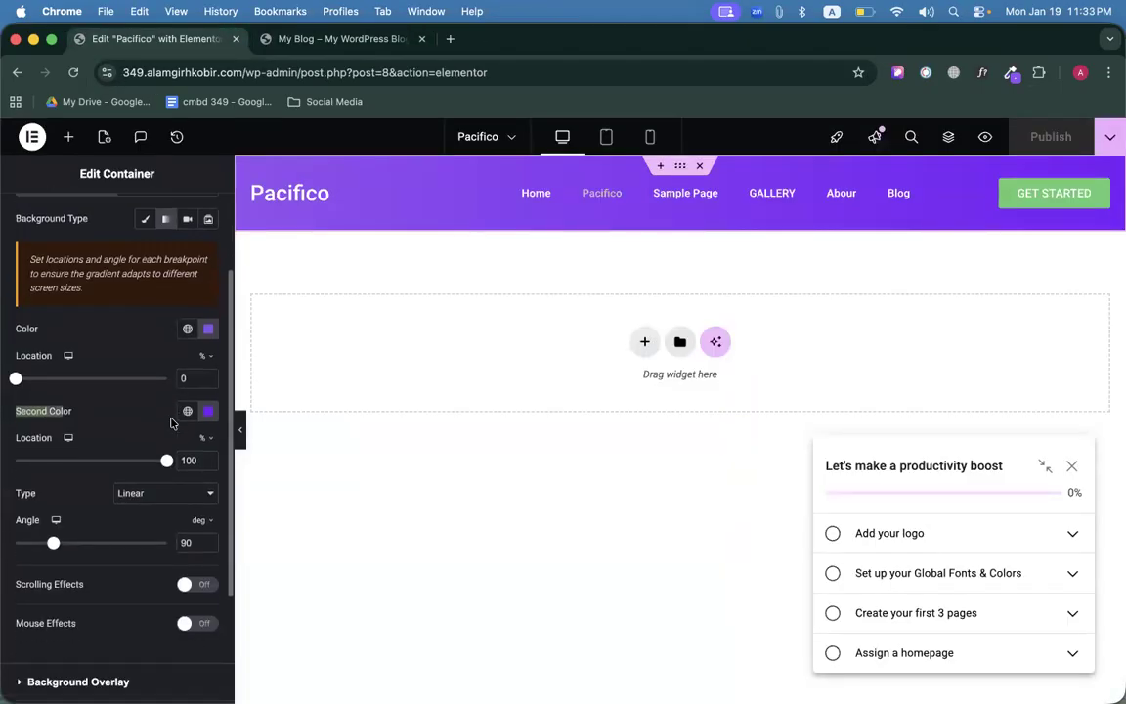
{"action": "scroll", "coordinate": [171, 423], "scroll_direction": "down", "scroll_amount": 2}
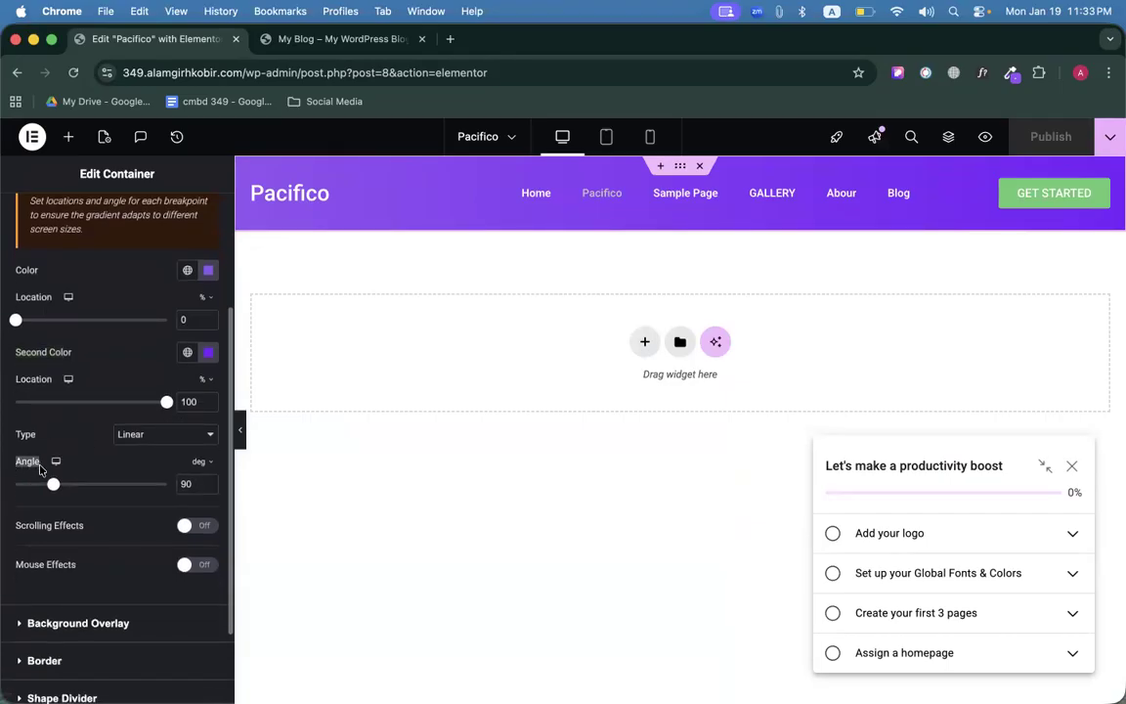
{"action": "left_click", "coordinate": [88, 467]}
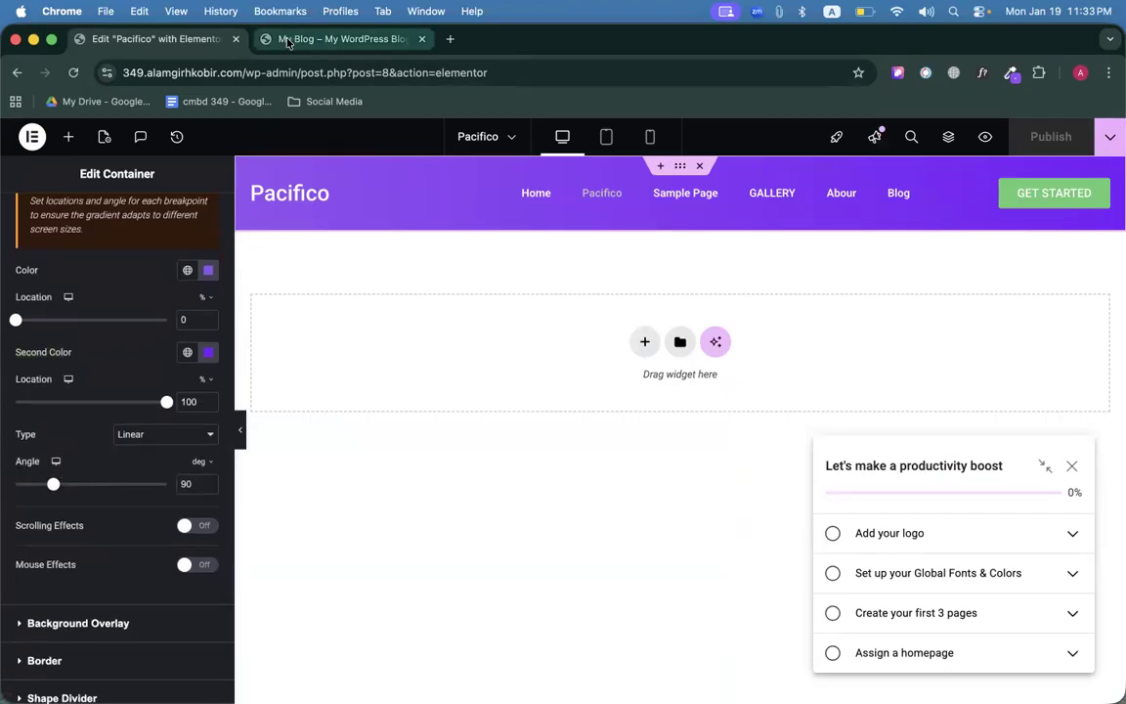
{"action": "left_click", "coordinate": [288, 40]}
{"action": "scroll", "coordinate": [447, 332], "scroll_direction": "down", "scroll_amount": 1}
{"action": "scroll", "coordinate": [448, 331], "scroll_direction": "up", "scroll_amount": 1}
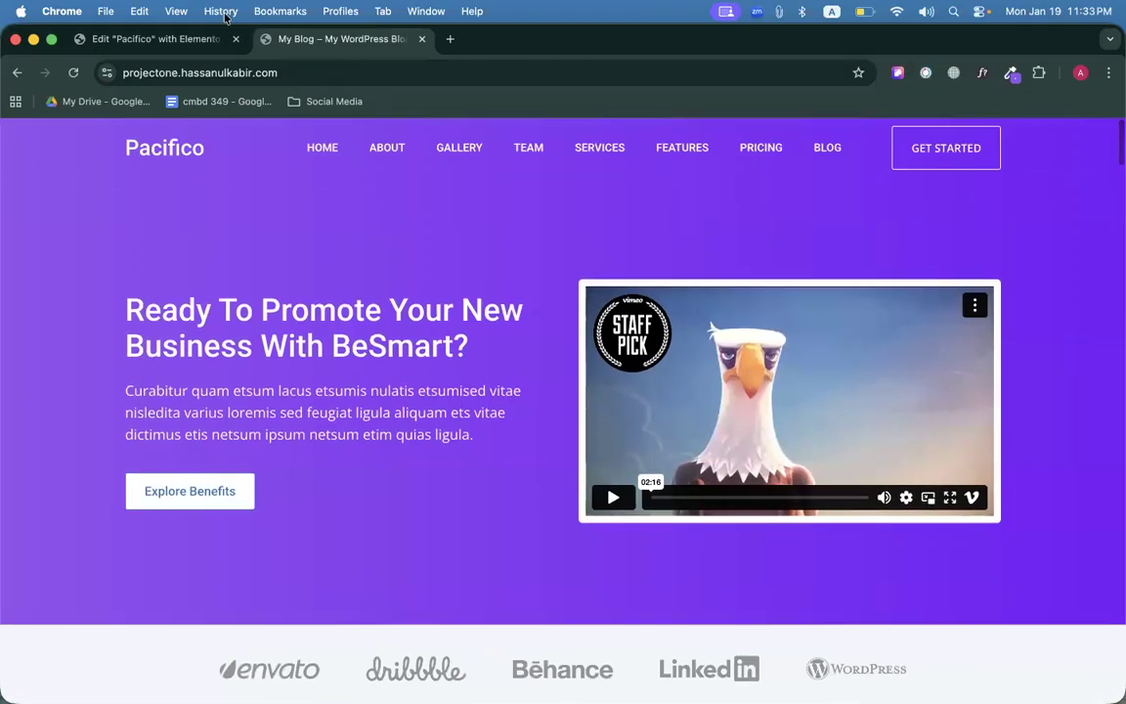
{"action": "left_click", "coordinate": [164, 39]}
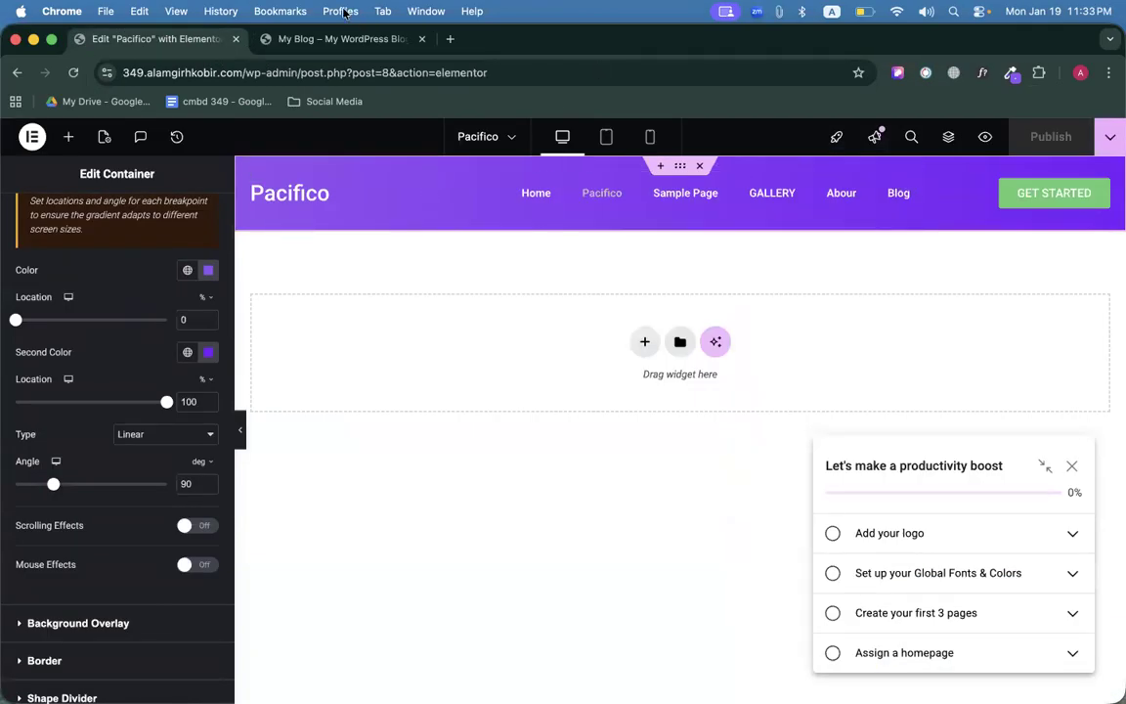
{"action": "left_click", "coordinate": [327, 39]}
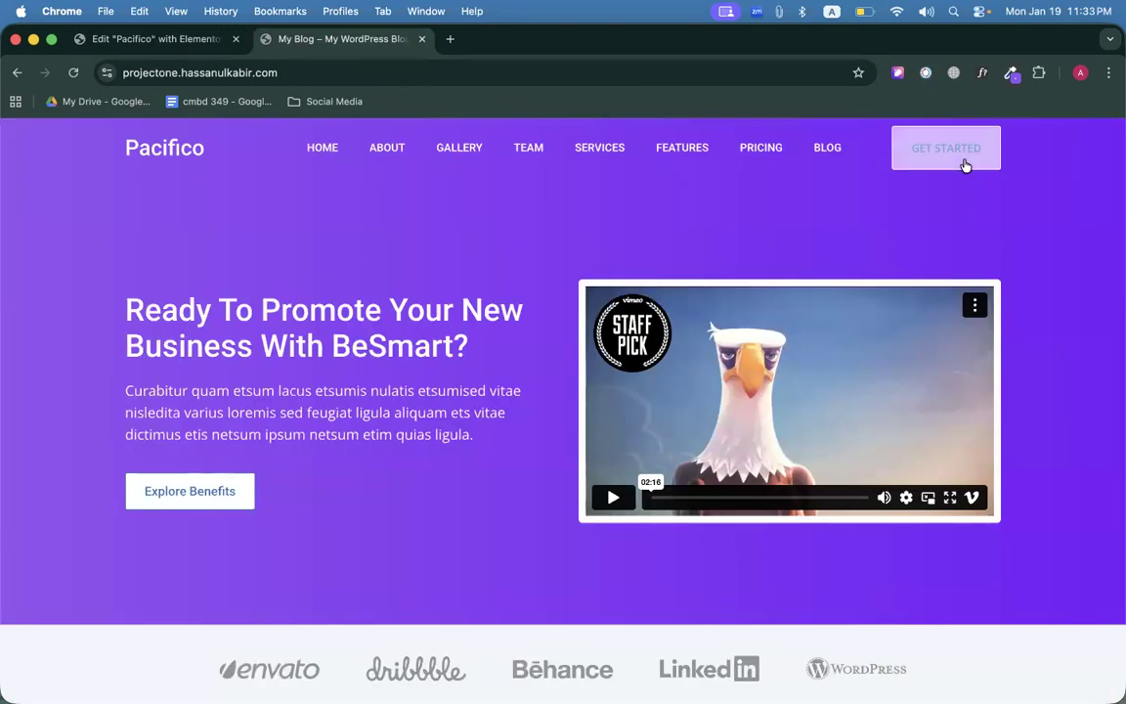
{"action": "left_click", "coordinate": [982, 72]}
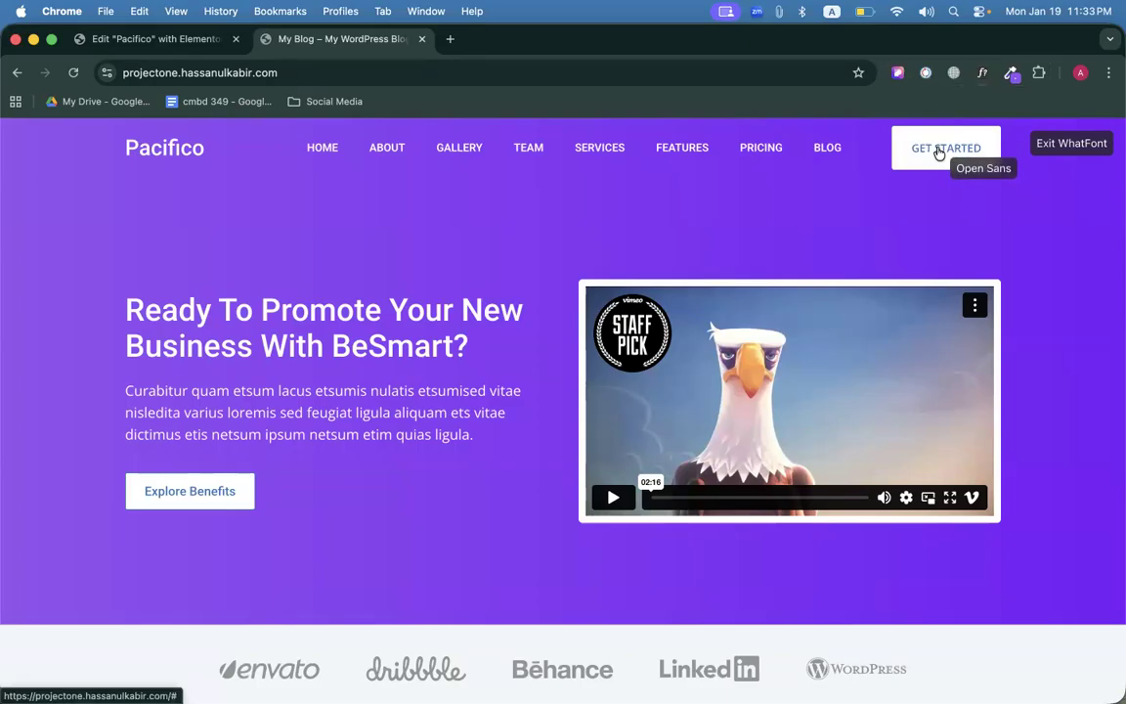
{"action": "left_click", "coordinate": [938, 153]}
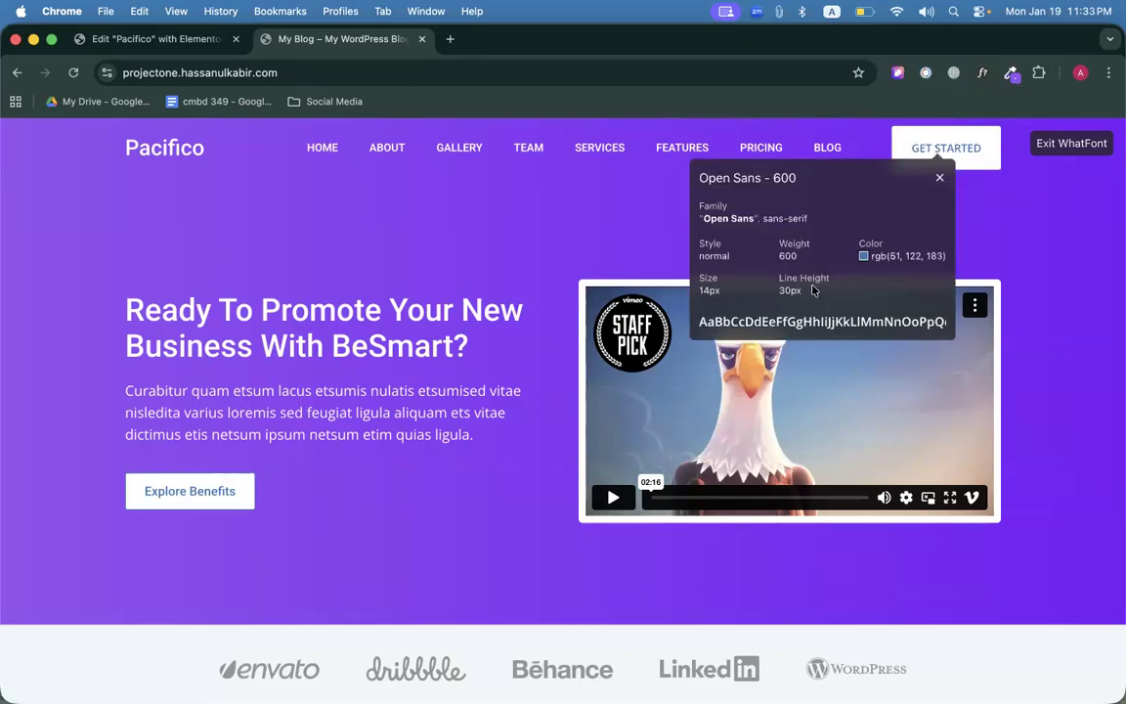
{"action": "left_click", "coordinate": [117, 39]}
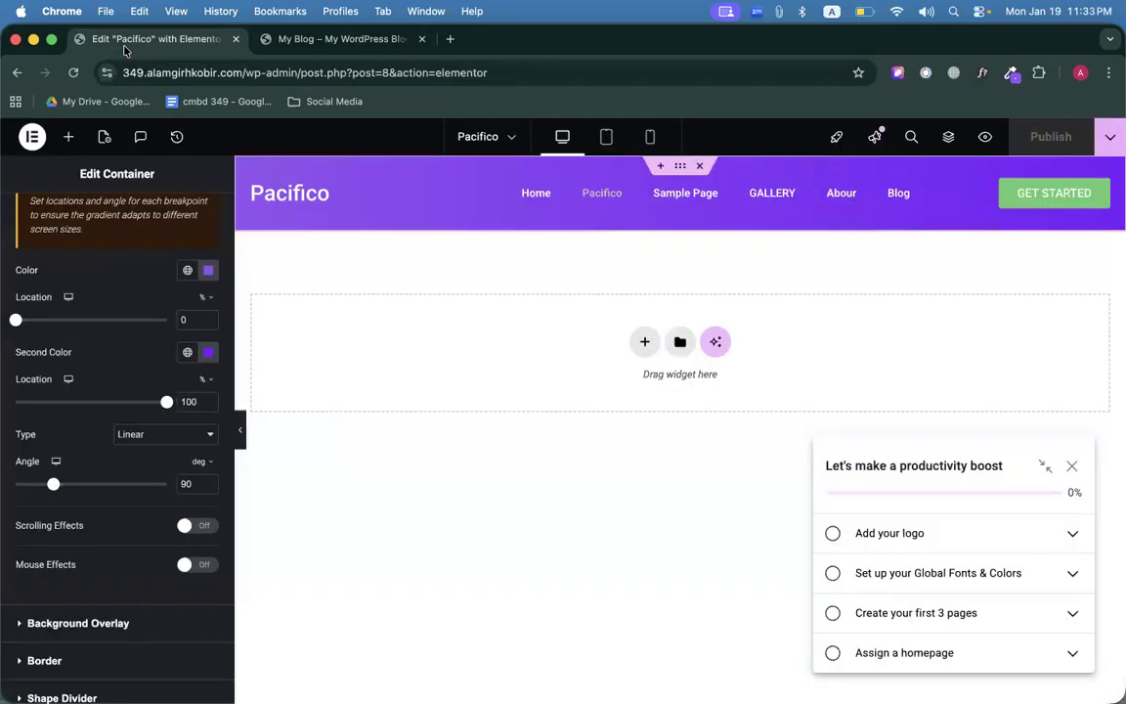
Give the GET STARTED text size 13, line height 30 and weight 600 Semi Bold.
{"action": "left_click", "coordinate": [1074, 193]}
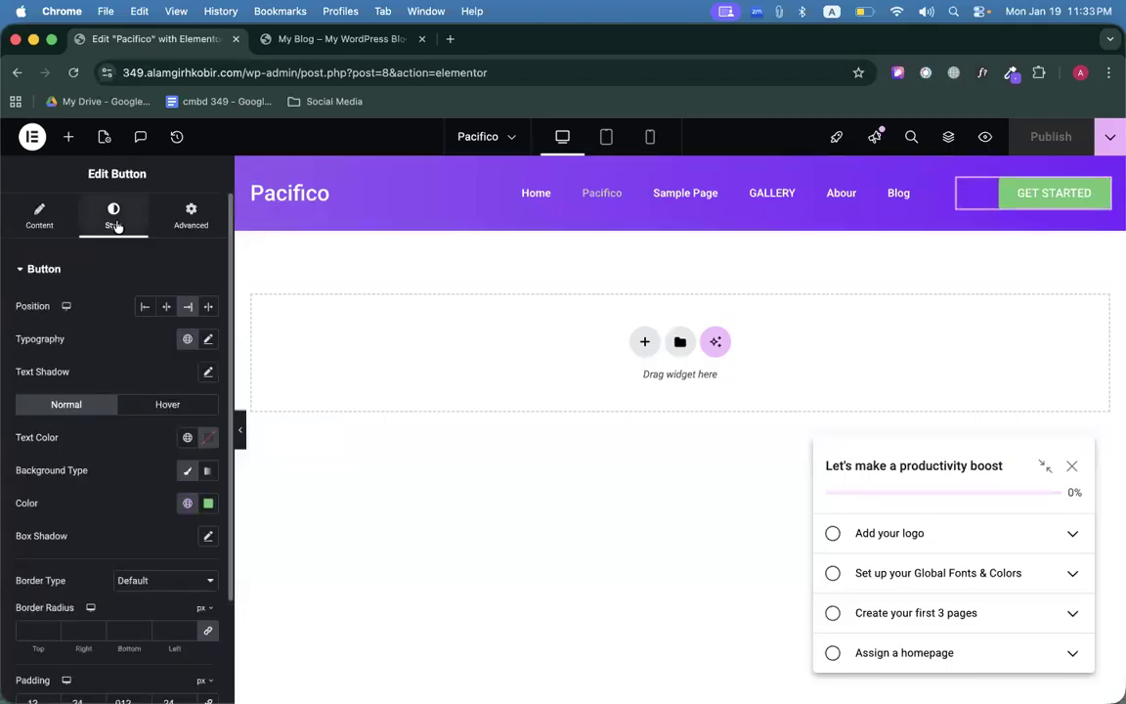
{"action": "scroll", "coordinate": [147, 342], "scroll_direction": "down", "scroll_amount": 1}
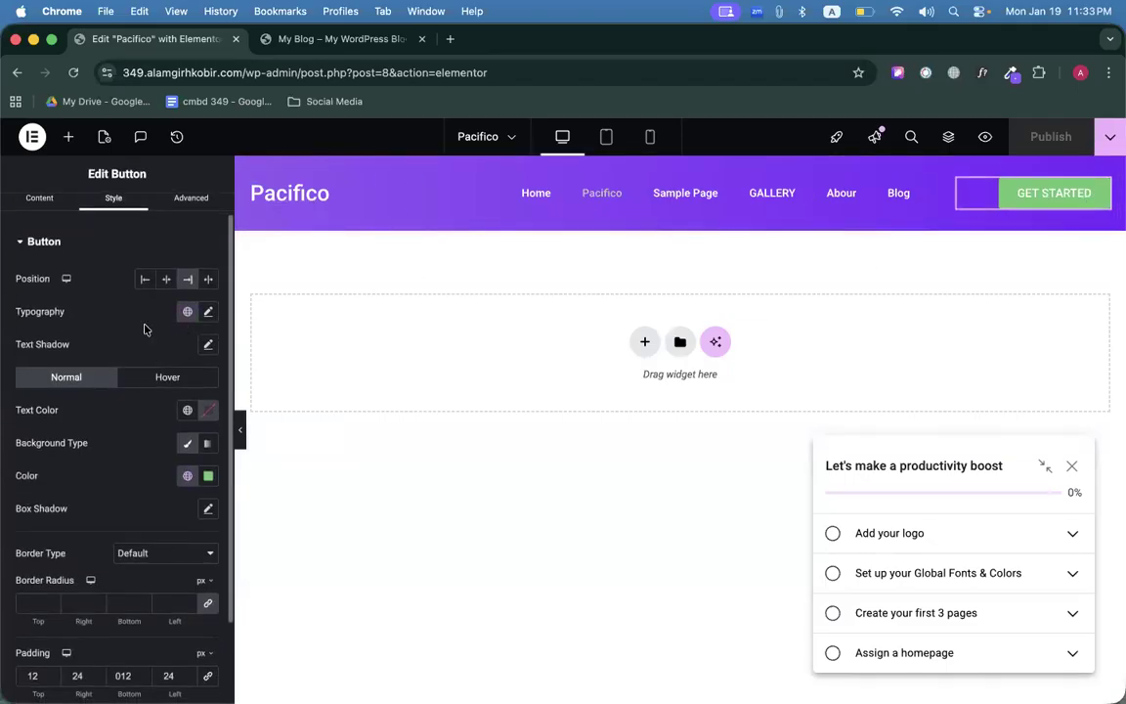
{"action": "left_click", "coordinate": [210, 312]}
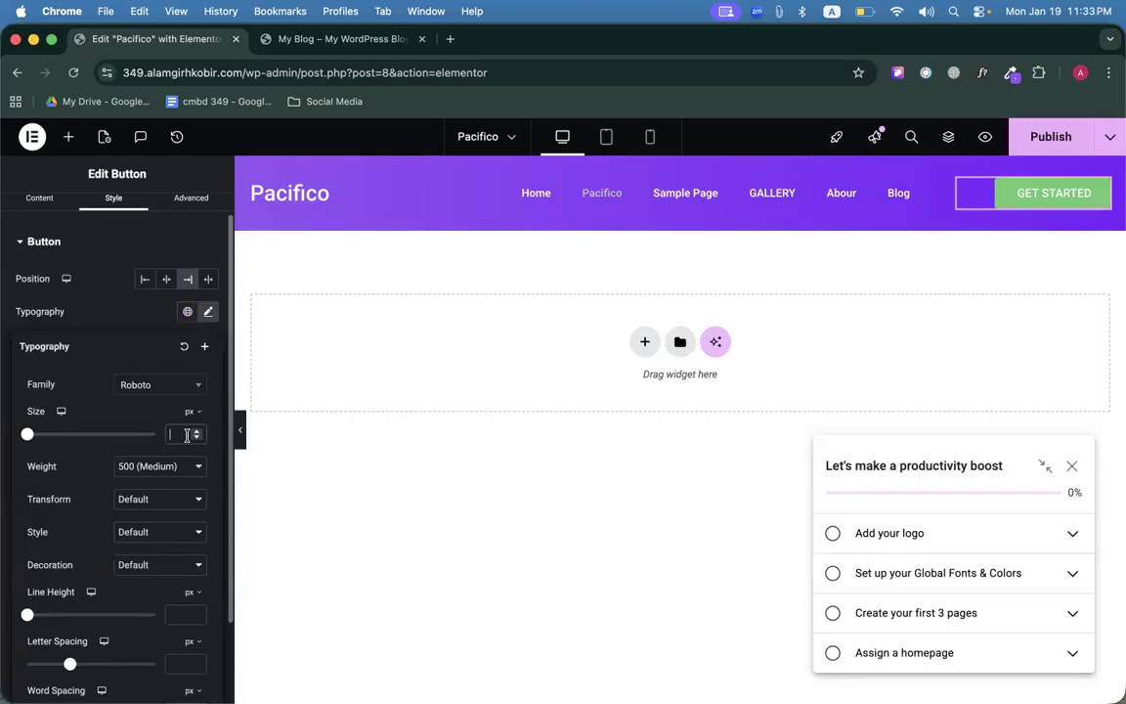
{"action": "left_click", "coordinate": [187, 436]}
{"action": "type", "text": "13"}
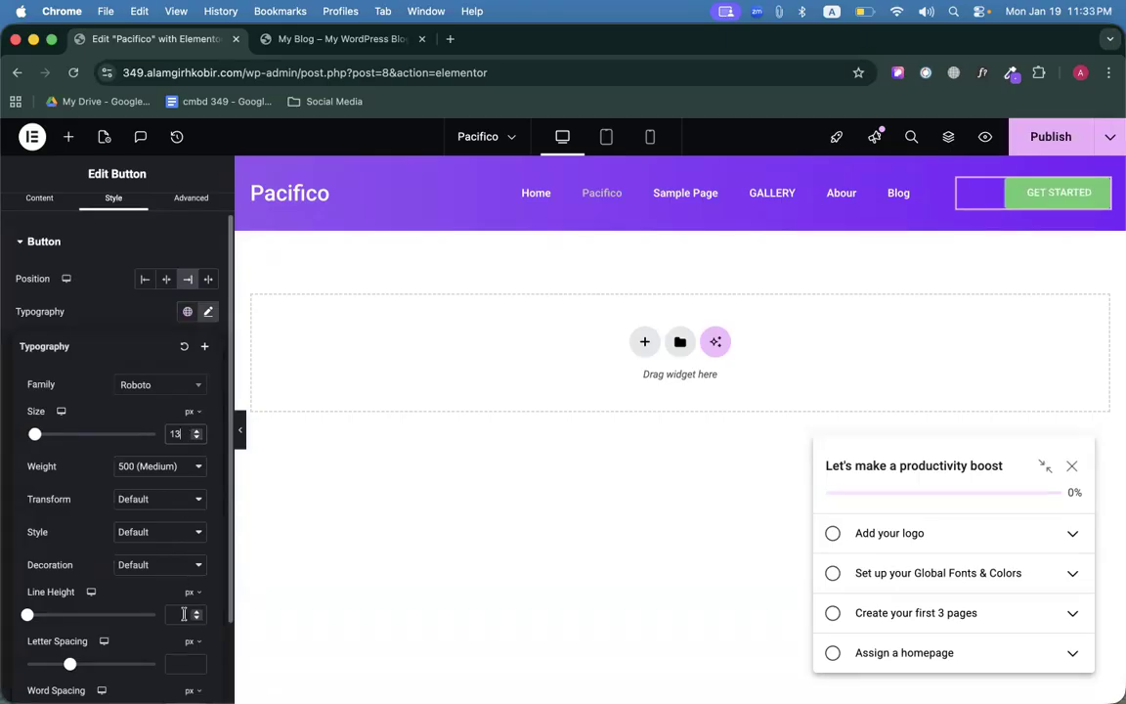
{"action": "left_click", "coordinate": [184, 613]}
{"action": "type", "text": "30"}
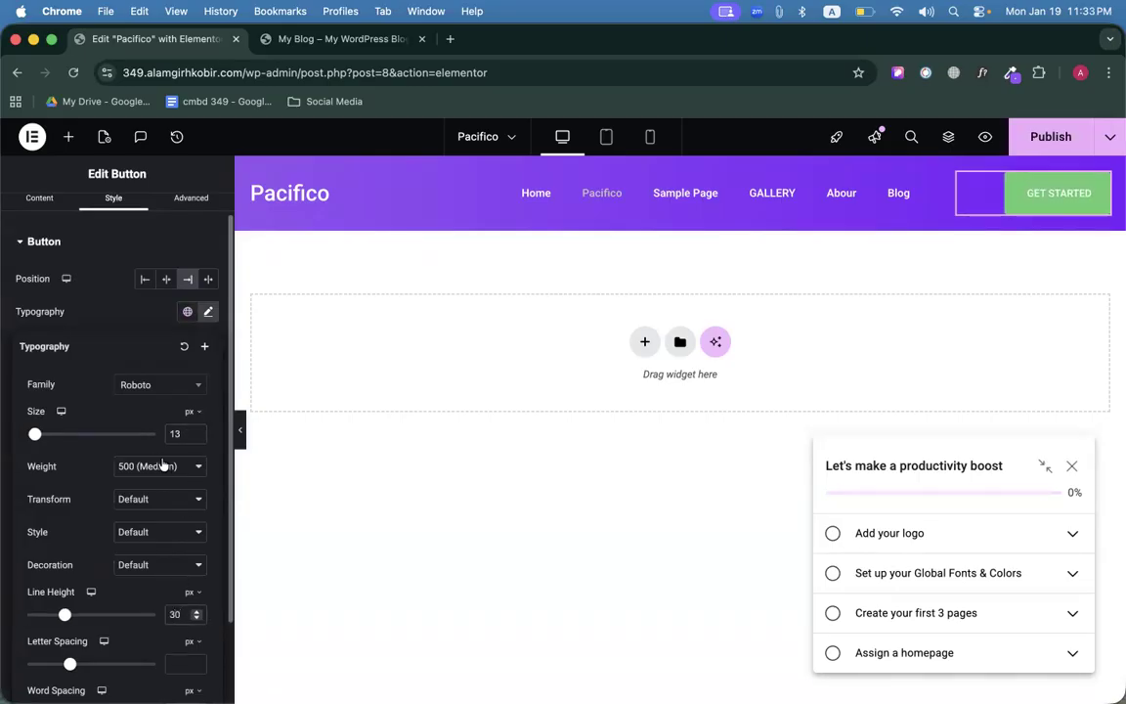
{"action": "left_click", "coordinate": [142, 469]}
{"action": "left_click", "coordinate": [145, 484]}
Change the GET STARTED button font family to Open Sans.
{"action": "scroll", "coordinate": [78, 484], "scroll_direction": "down", "scroll_amount": 1}
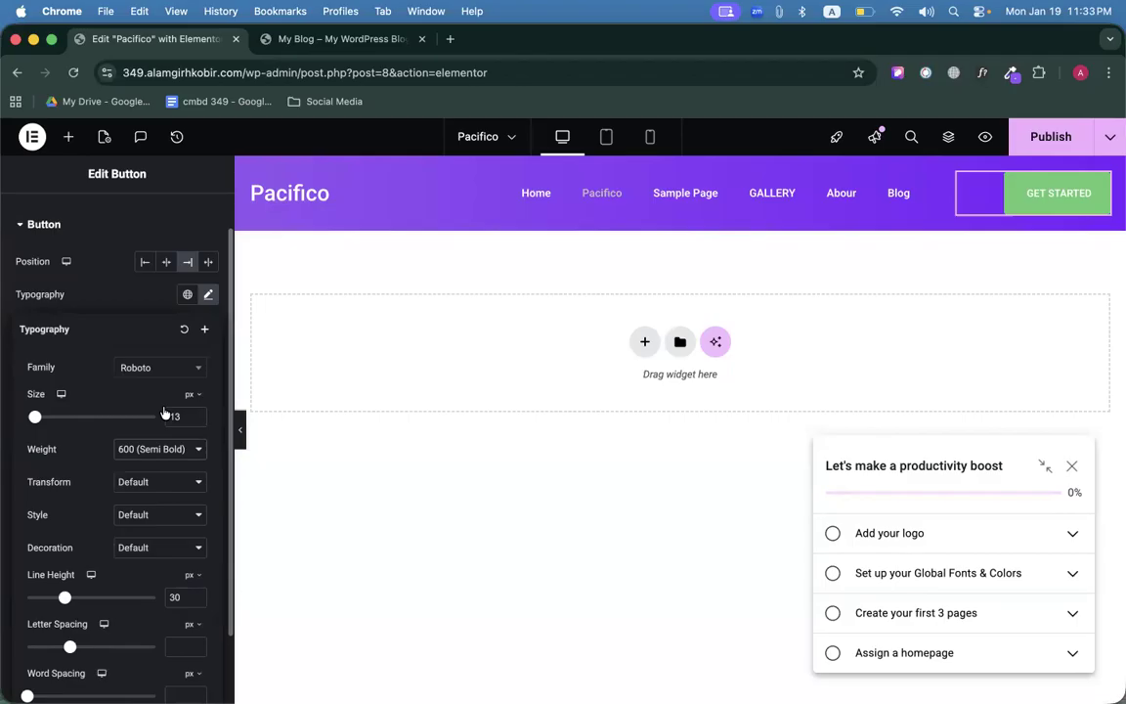
{"action": "left_click", "coordinate": [152, 368]}
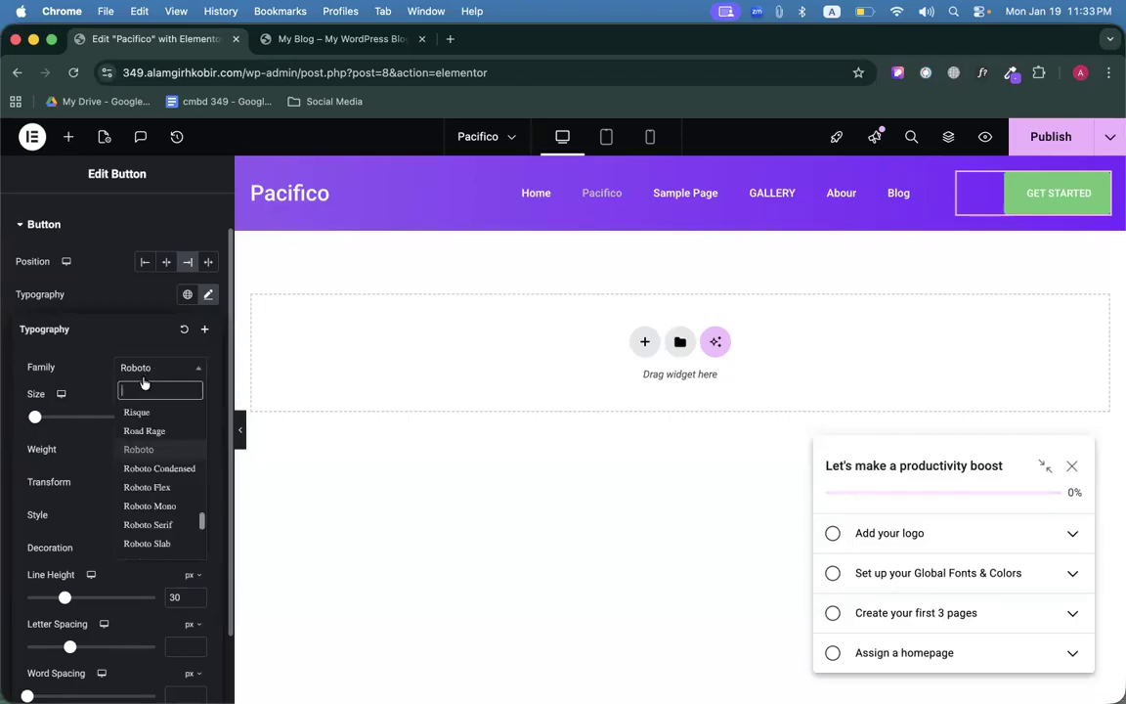
{"action": "type", "text": "open"}
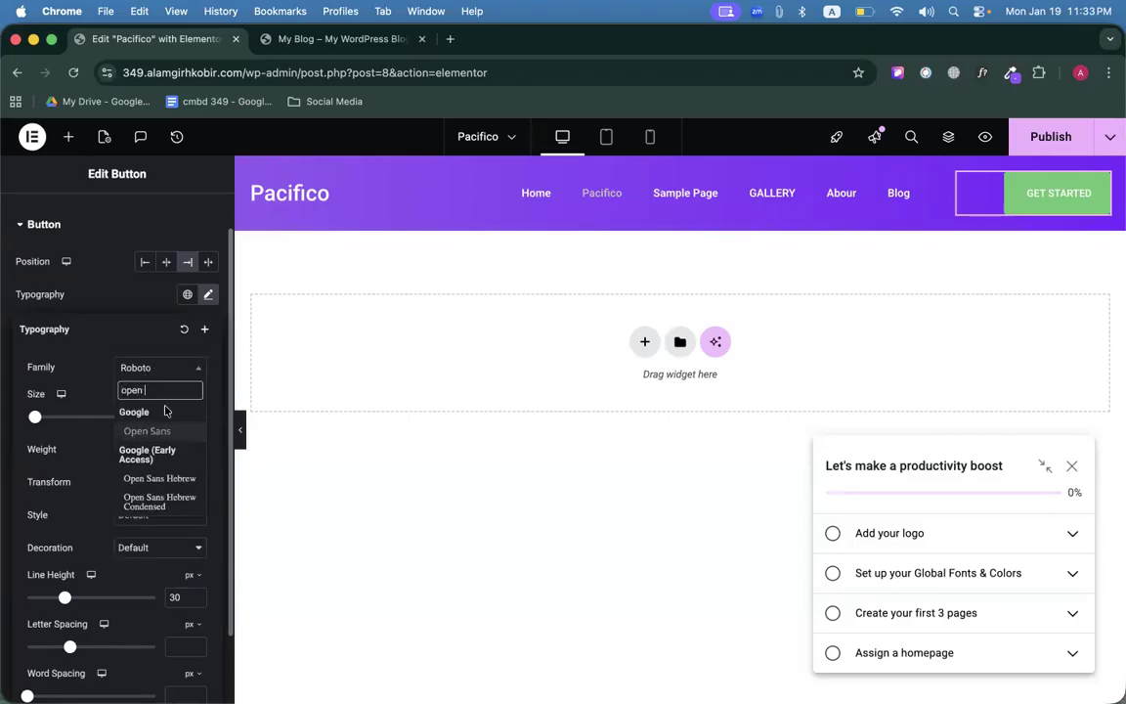
{"action": "left_click", "coordinate": [157, 430]}
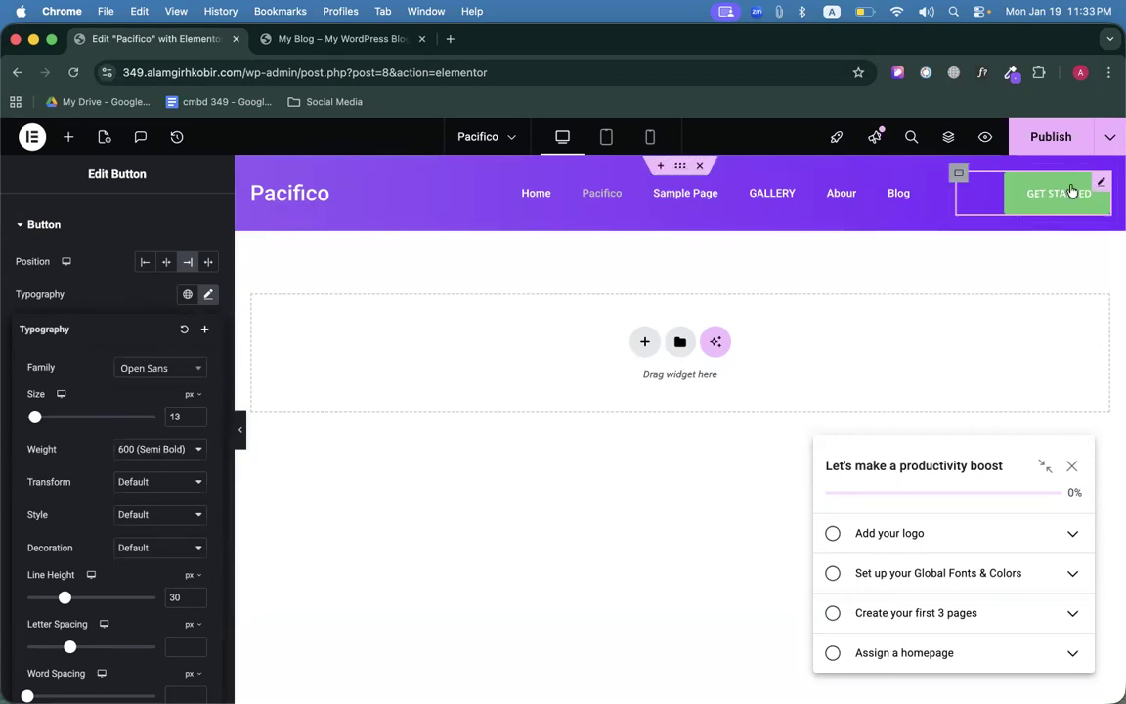
{"action": "left_click", "coordinate": [208, 294]}
{"action": "scroll", "coordinate": [146, 323], "scroll_direction": "up", "scroll_amount": 1}
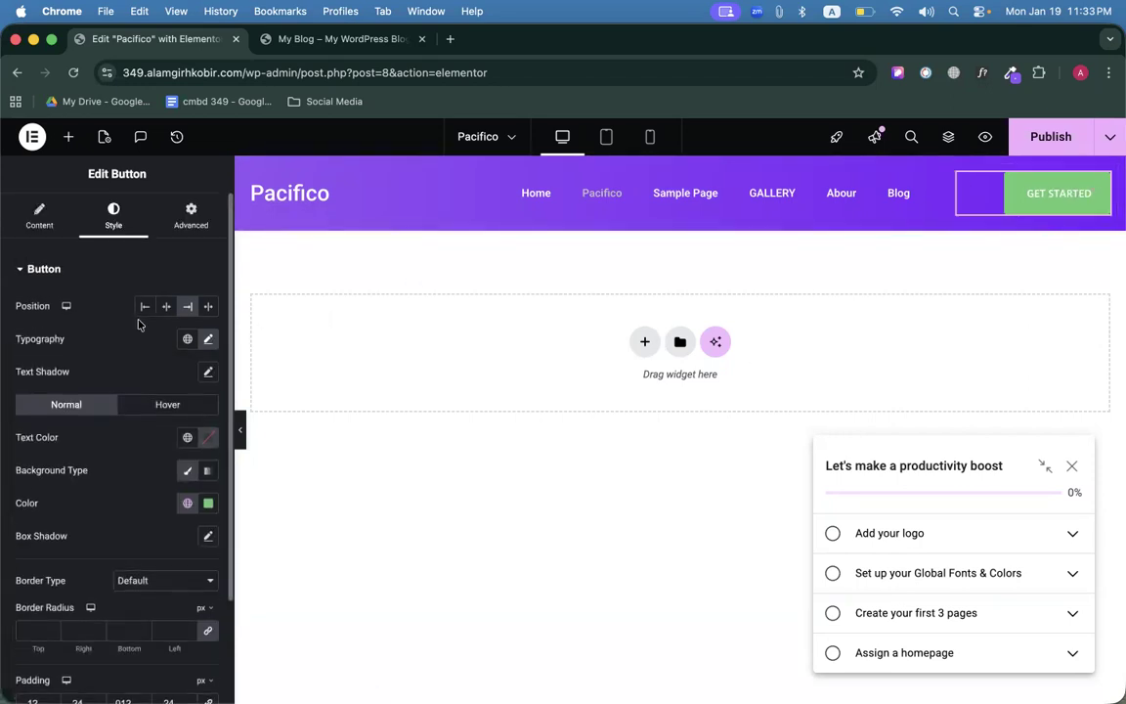
Compare with the reference header, then set the button background colour's alpha to fully transparent.
{"action": "left_click", "coordinate": [368, 49]}
{"action": "left_click", "coordinate": [938, 177]}
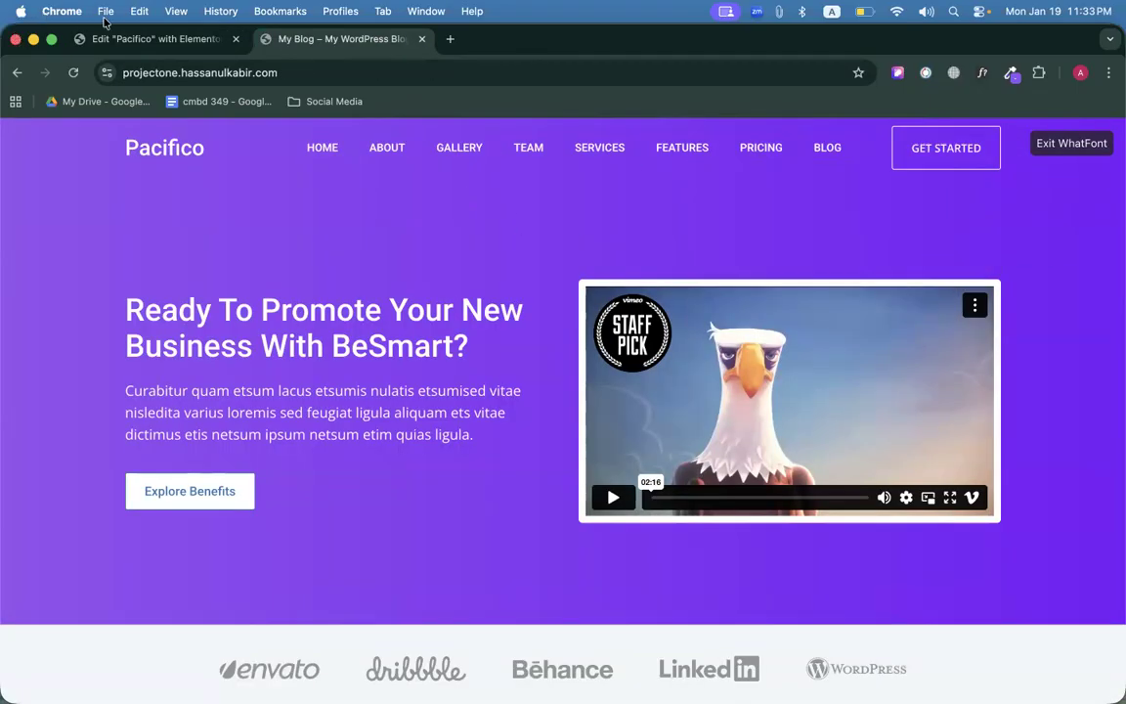
{"action": "left_click", "coordinate": [127, 39]}
{"action": "scroll", "coordinate": [108, 357], "scroll_direction": "down", "scroll_amount": 3}
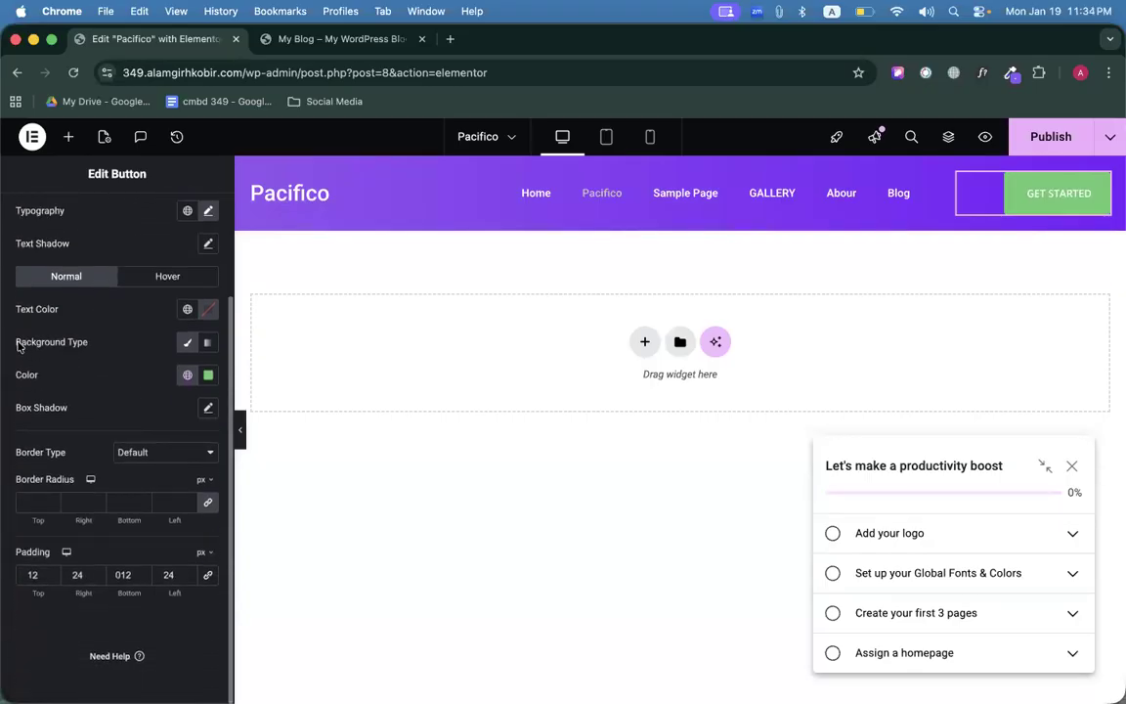
{"action": "left_click", "coordinate": [208, 376]}
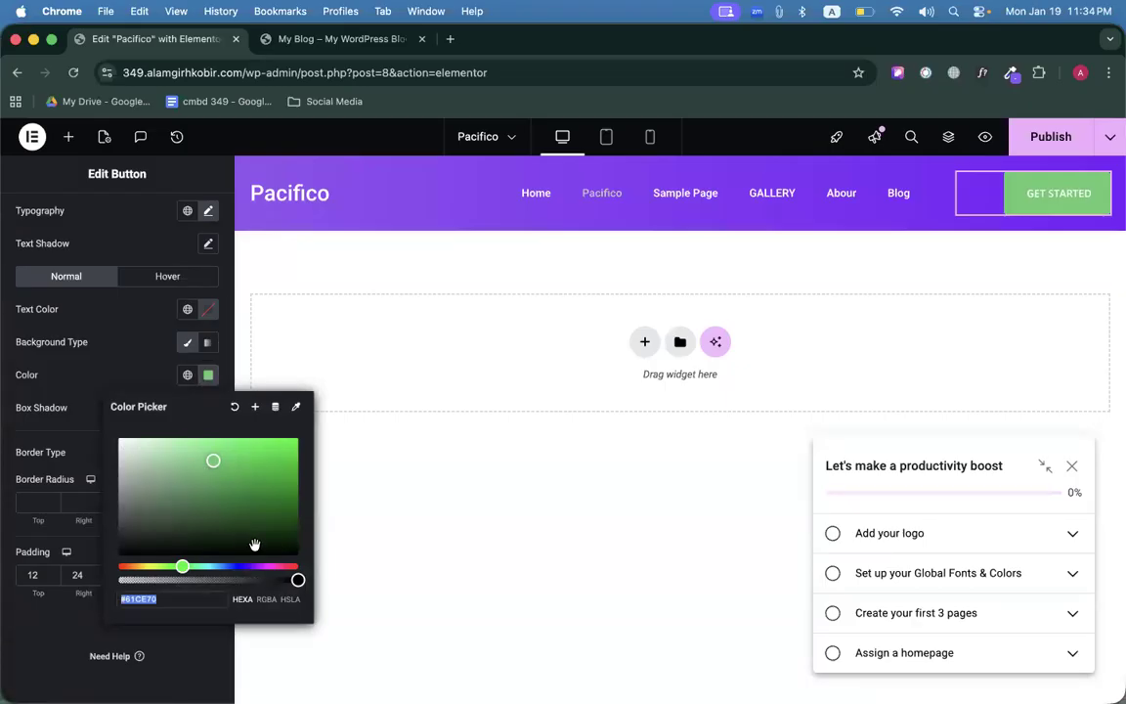
{"action": "left_click_drag", "start_coordinate": [297, 580], "coordinate": [118, 580]}
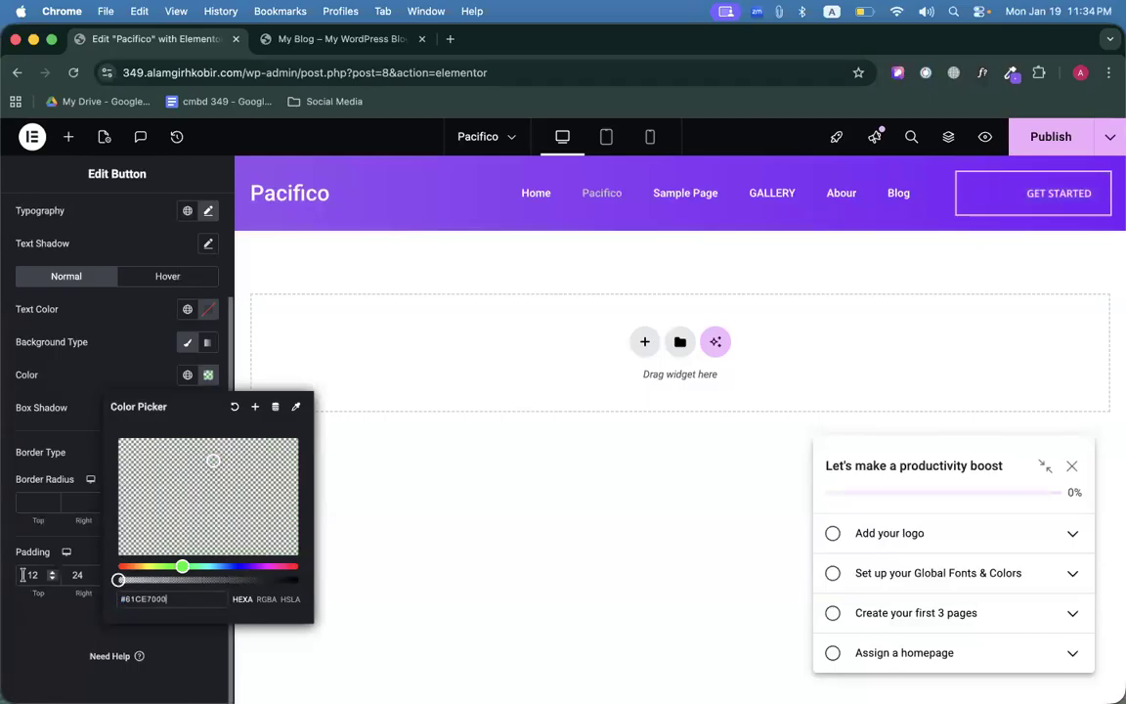
{"action": "left_click", "coordinate": [88, 377]}
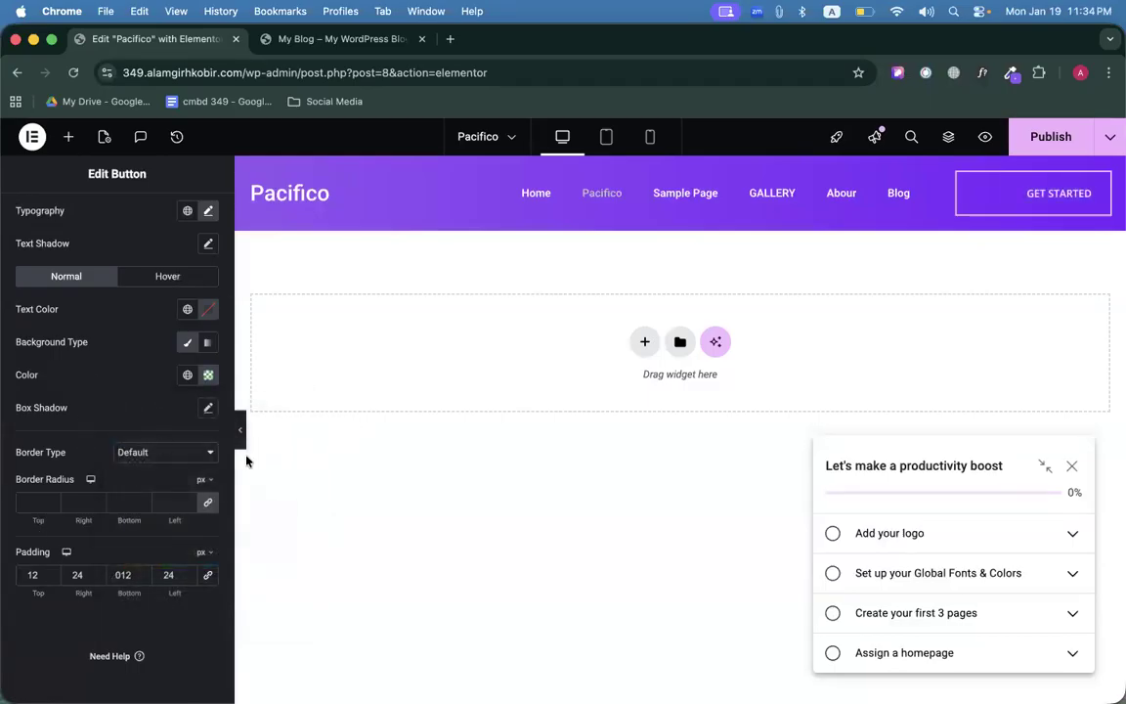
{"action": "left_click", "coordinate": [170, 455]}
Give the GET STARTED button a Solid border, width 1 on all sides, and preview it.
{"action": "left_click", "coordinate": [143, 485]}
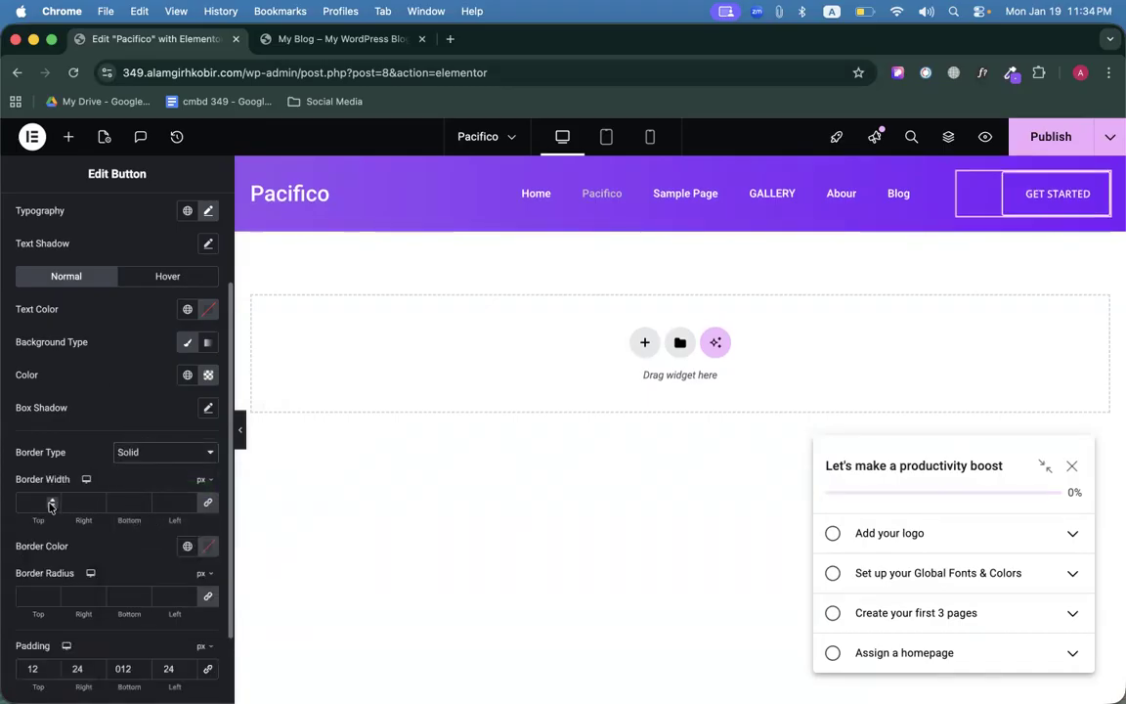
{"action": "left_click", "coordinate": [52, 499]}
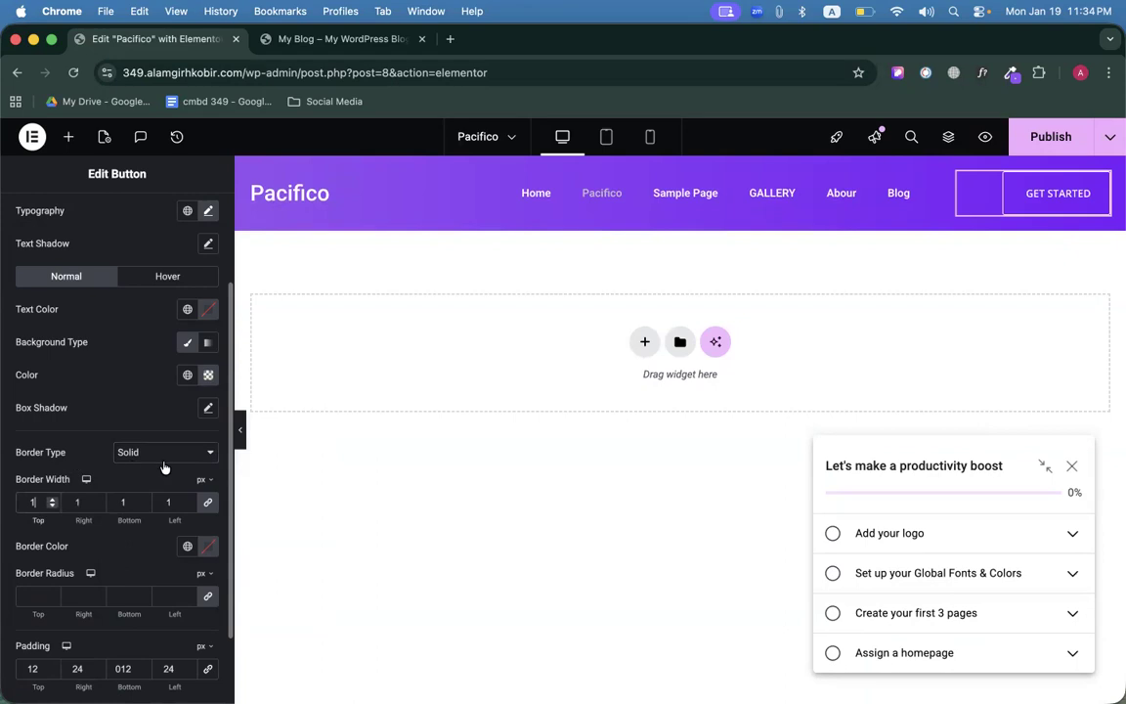
{"action": "left_click", "coordinate": [240, 437]}
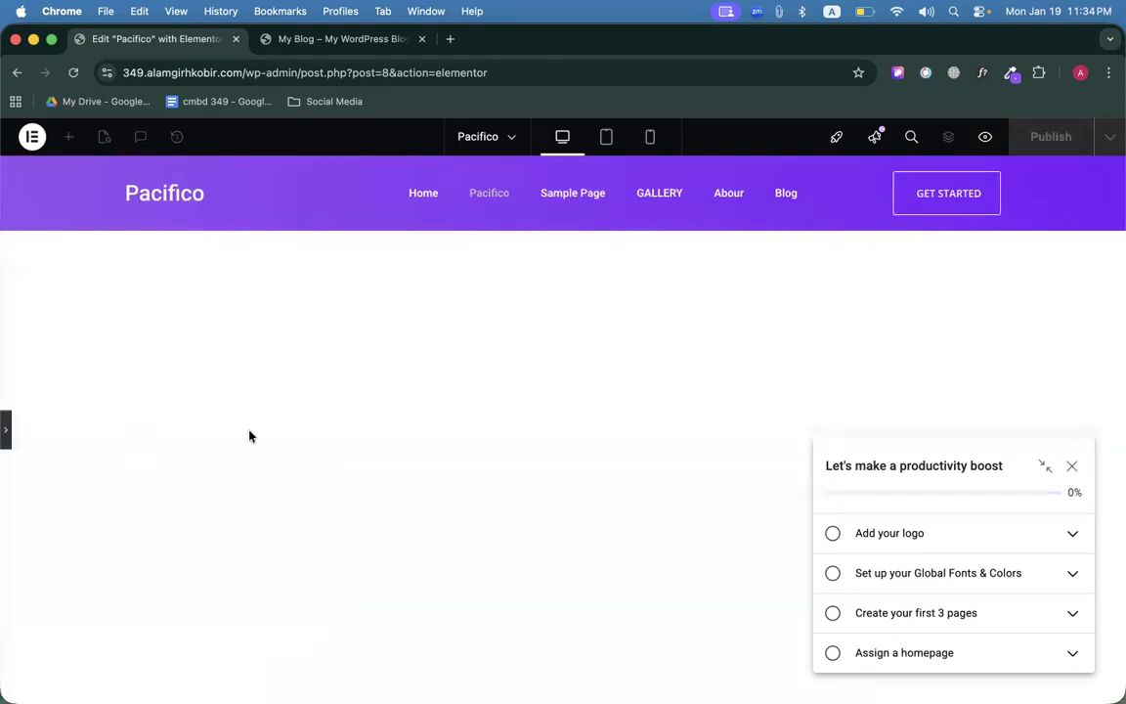
{"action": "left_click", "coordinate": [7, 430]}
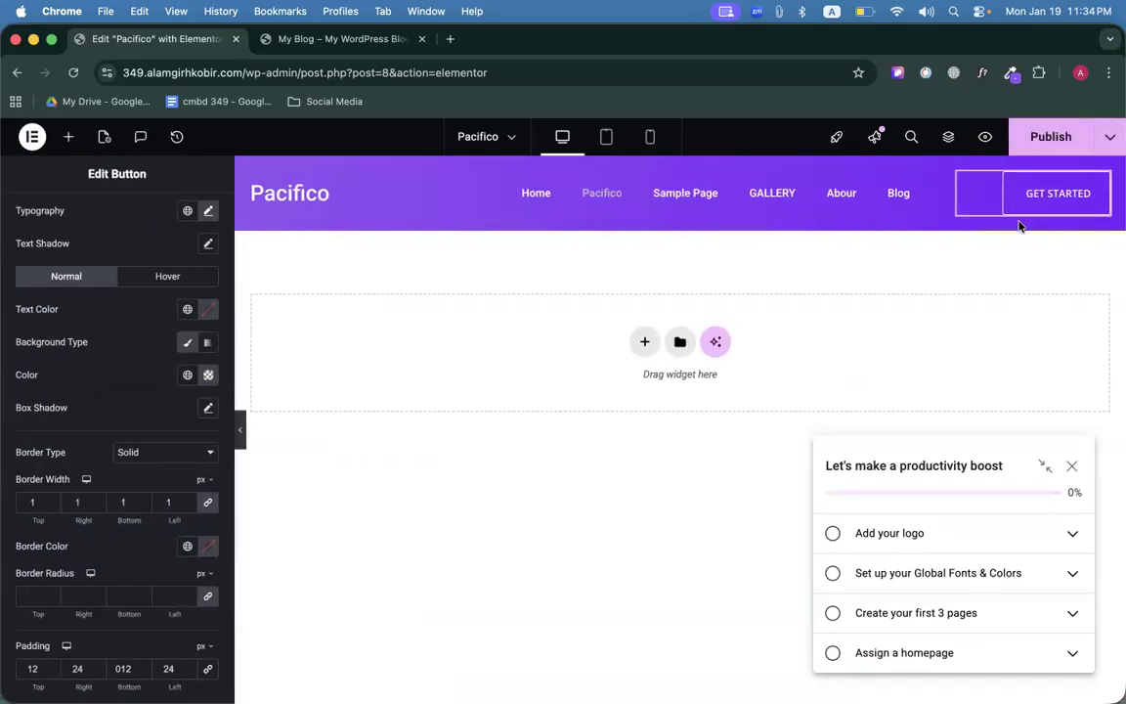
Publish the header changes and compare them against the reference site.
{"action": "left_click", "coordinate": [1046, 137]}
{"action": "left_click", "coordinate": [309, 41]}
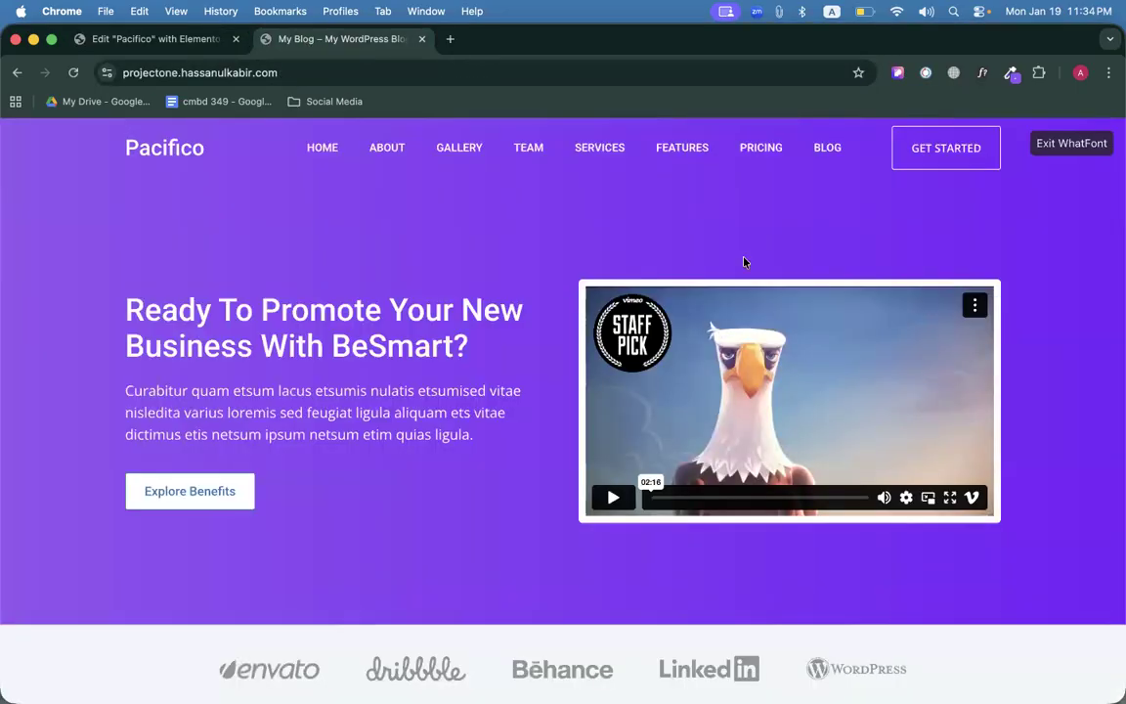
{"action": "left_click", "coordinate": [147, 39]}
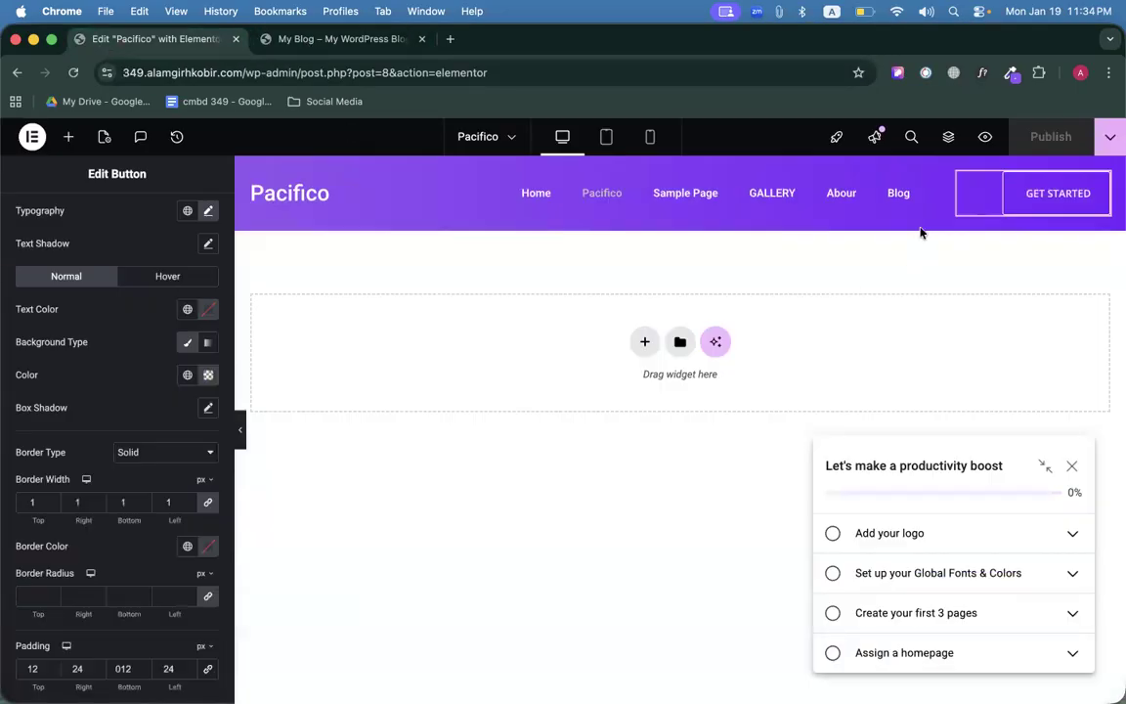
{"action": "left_click", "coordinate": [959, 174]}
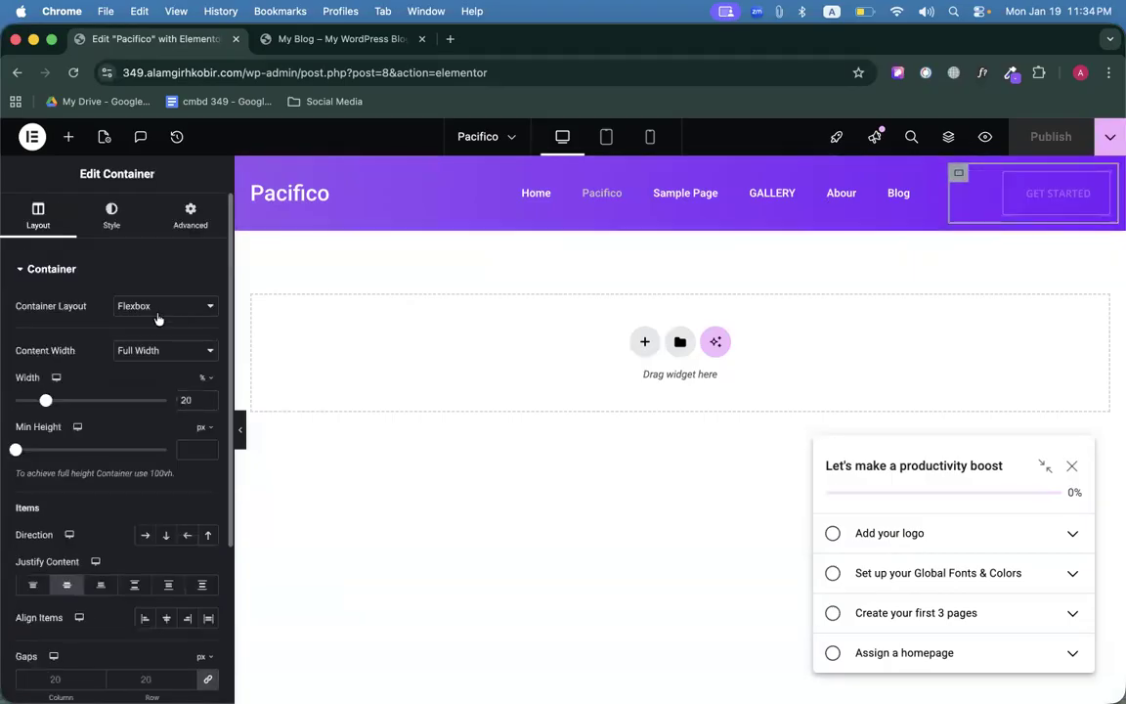
Set the GET STARTED container width to 15% and the menu container width to 65%.
{"action": "left_click", "coordinate": [207, 405]}
{"action": "left_click", "coordinate": [207, 405]}
{"action": "left_click", "coordinate": [207, 404]}
{"action": "left_click", "coordinate": [207, 404]}
{"action": "left_click", "coordinate": [208, 405]}
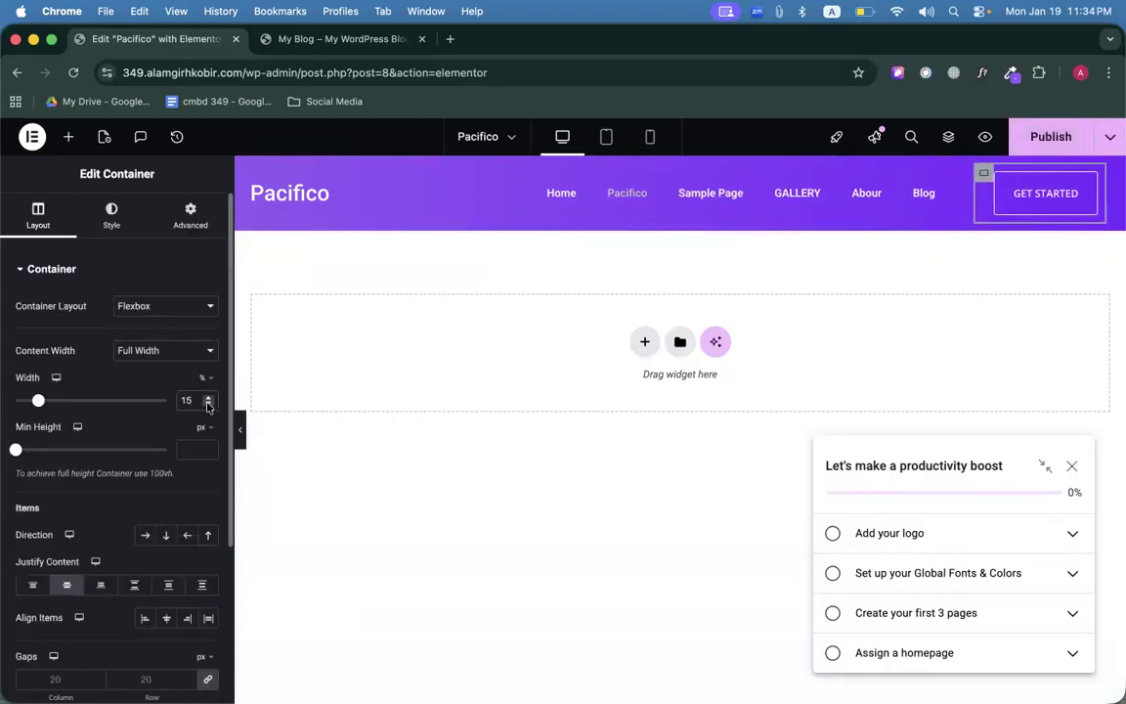
{"action": "left_click", "coordinate": [442, 173]}
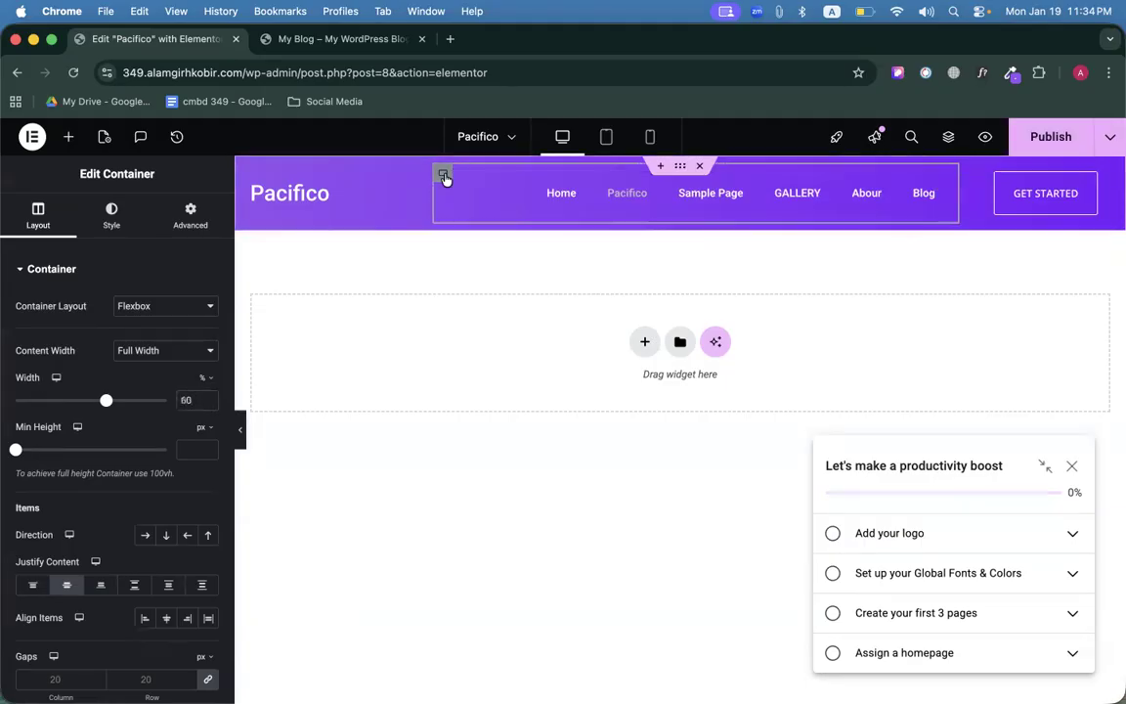
{"action": "left_click", "coordinate": [208, 398]}
{"action": "left_click", "coordinate": [207, 397]}
{"action": "left_click", "coordinate": [207, 398]}
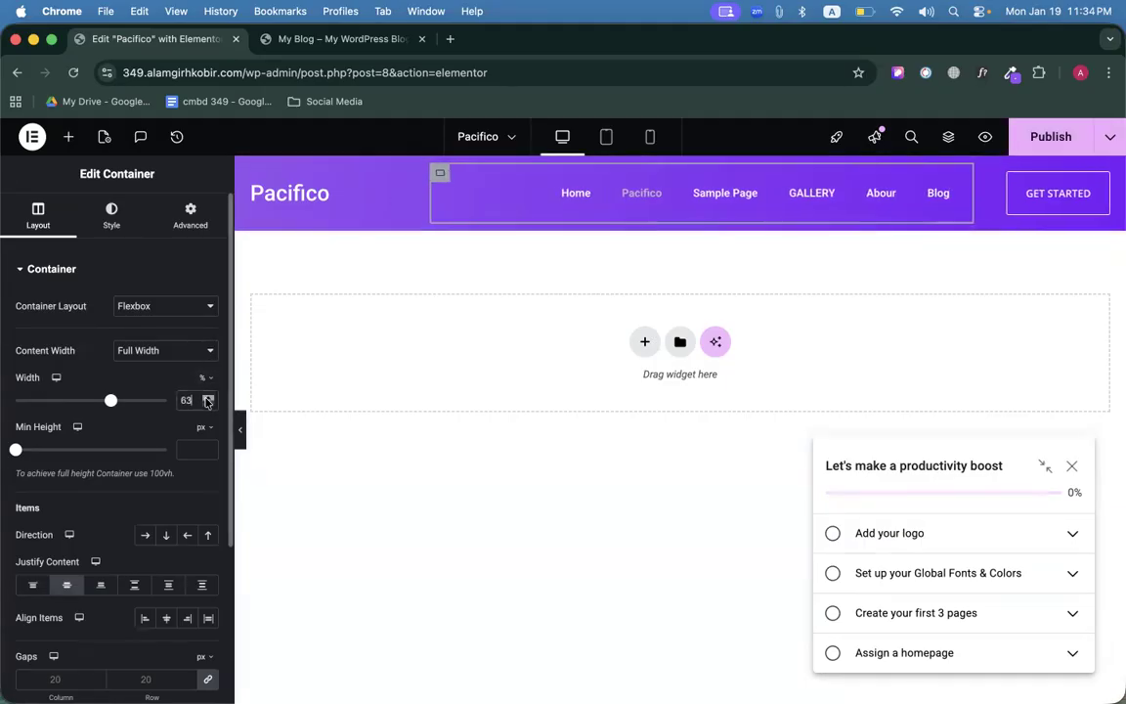
{"action": "left_click", "coordinate": [207, 398]}
{"action": "left_click", "coordinate": [208, 398]}
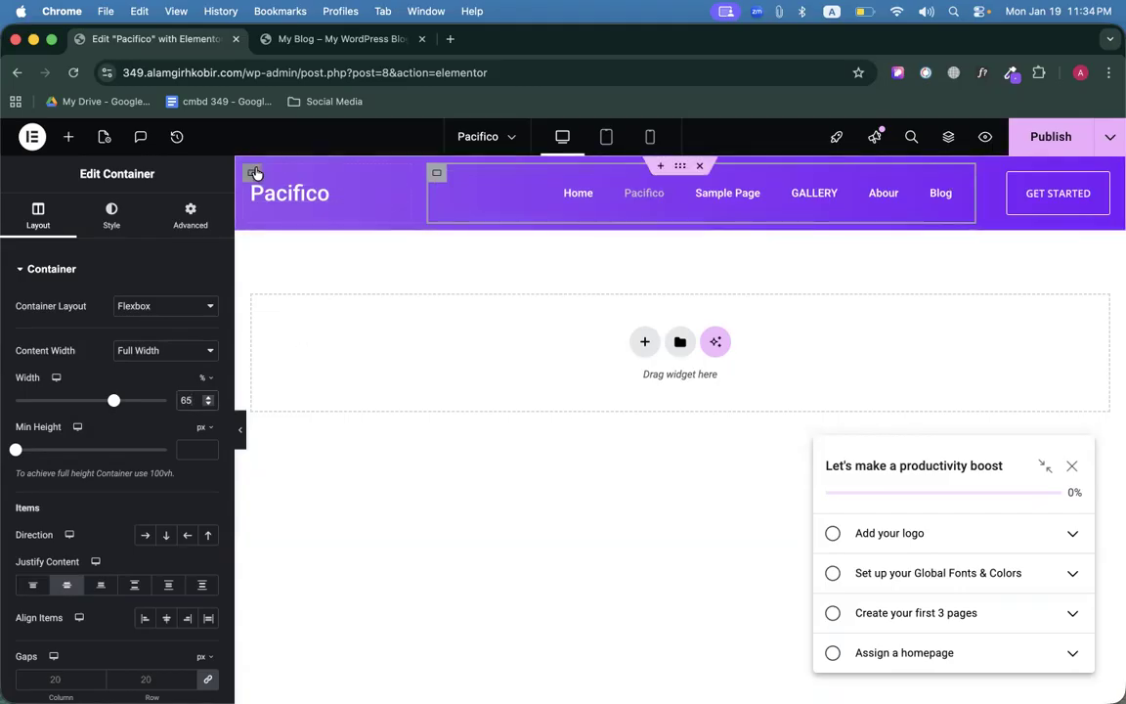
{"action": "left_click", "coordinate": [254, 173]}
{"action": "left_click", "coordinate": [1001, 173]}
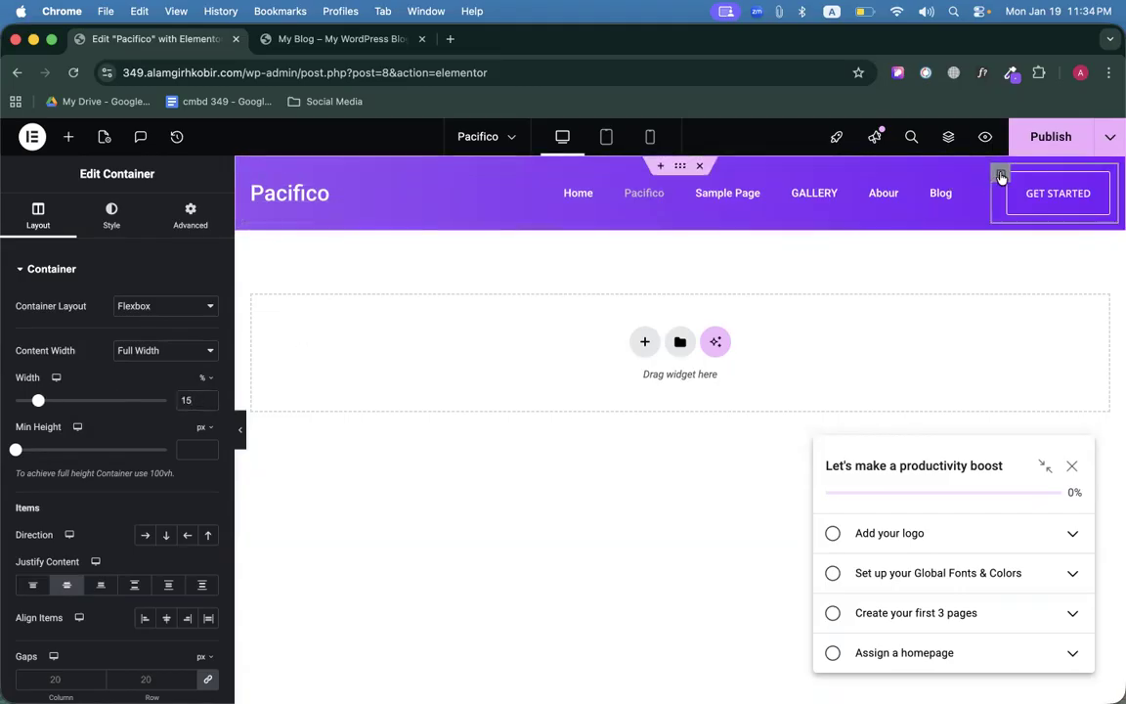
{"action": "left_click", "coordinate": [437, 175]}
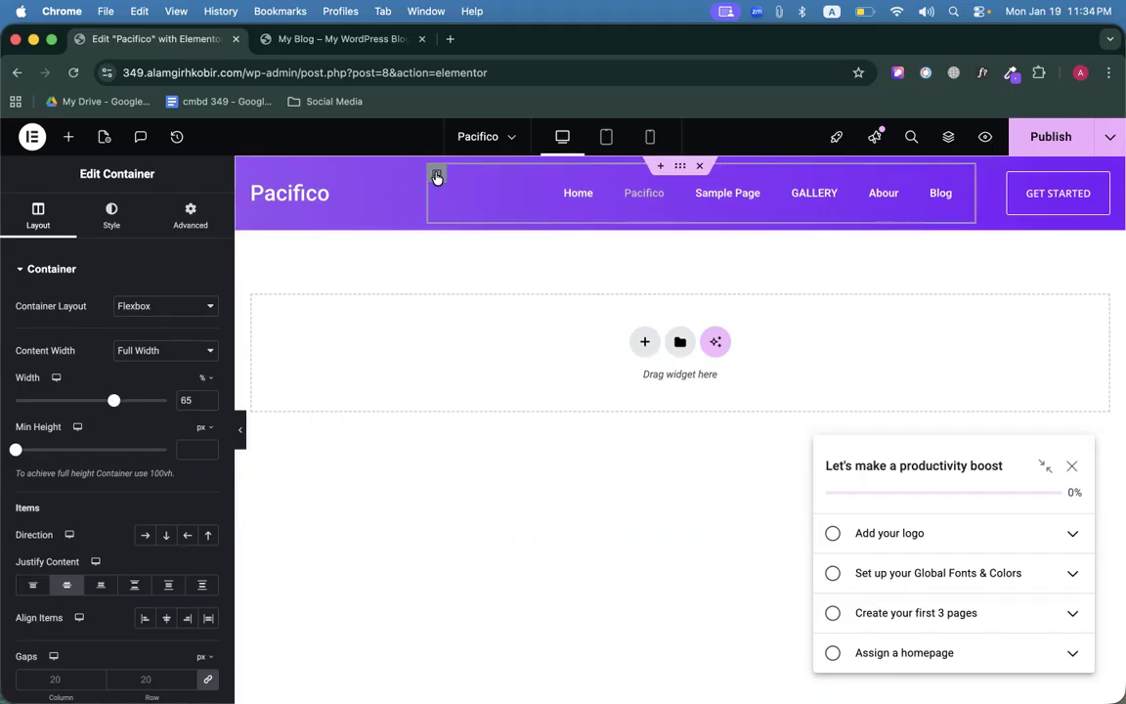
Publish the rebalanced header, preview it, and dismiss the checklist popups.
{"action": "left_click", "coordinate": [1048, 142]}
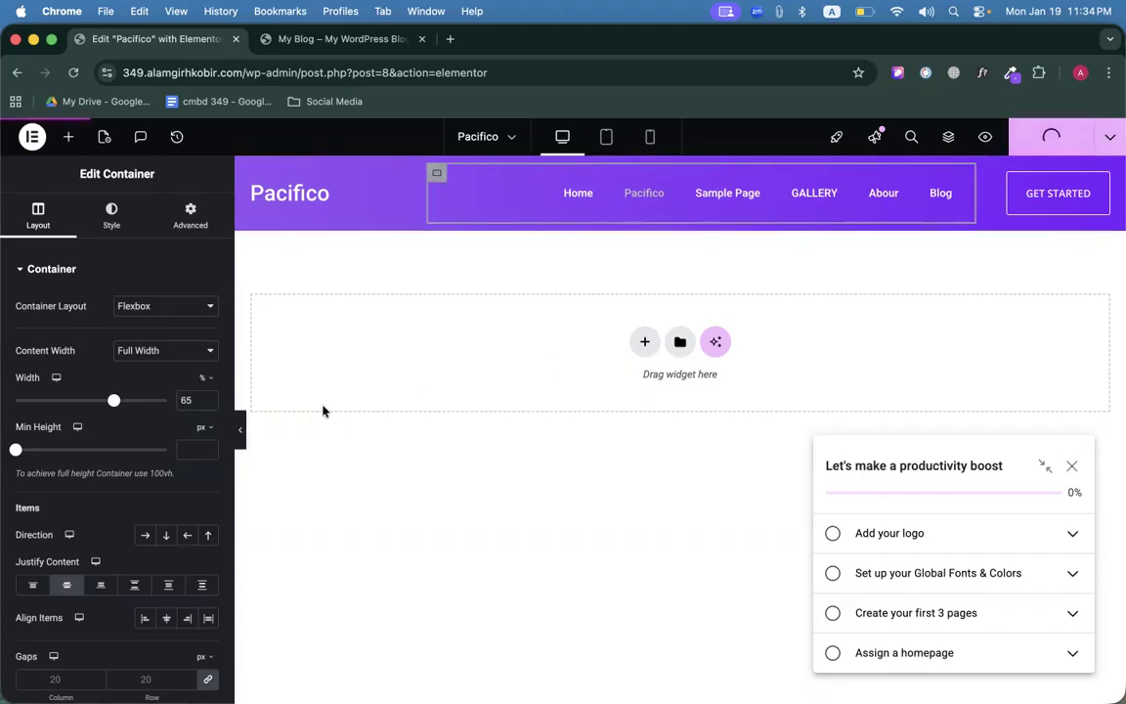
{"action": "left_click", "coordinate": [240, 422]}
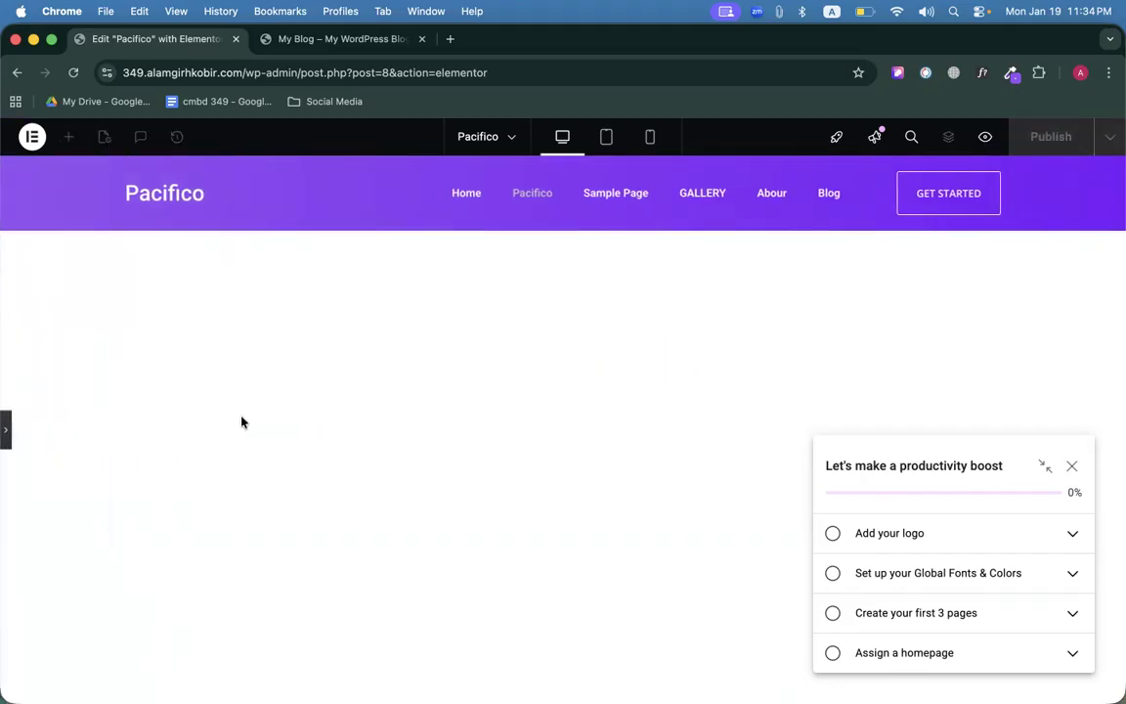
{"action": "left_click", "coordinate": [5, 430]}
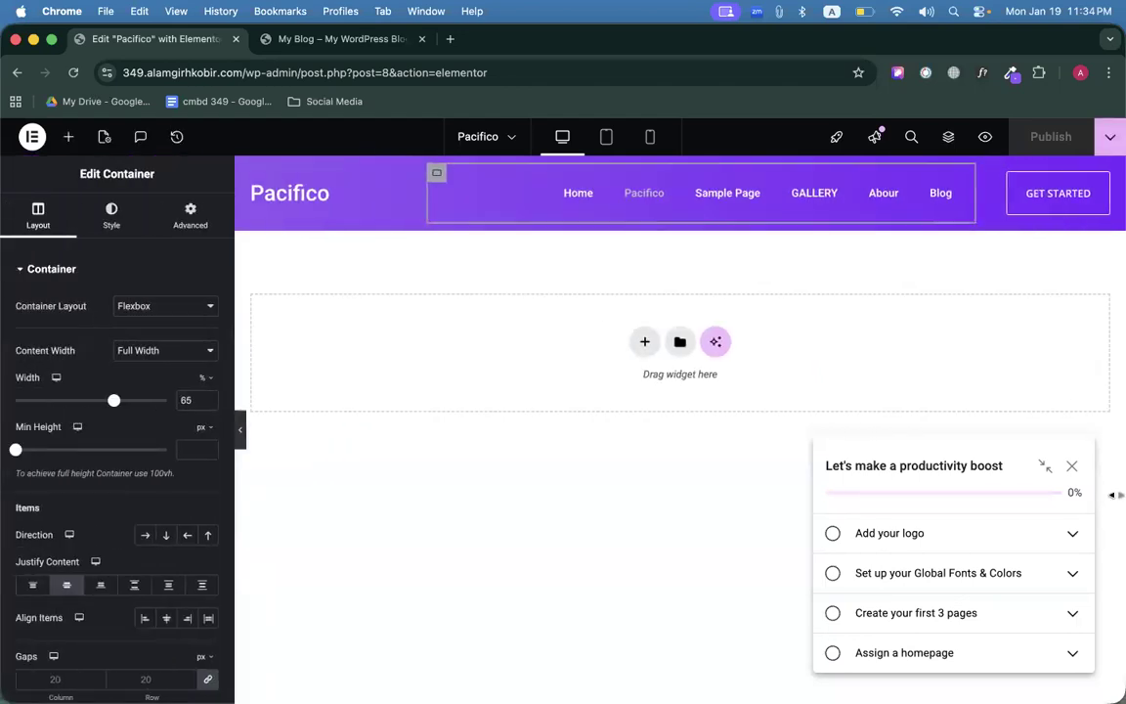
{"action": "left_click", "coordinate": [1072, 467]}
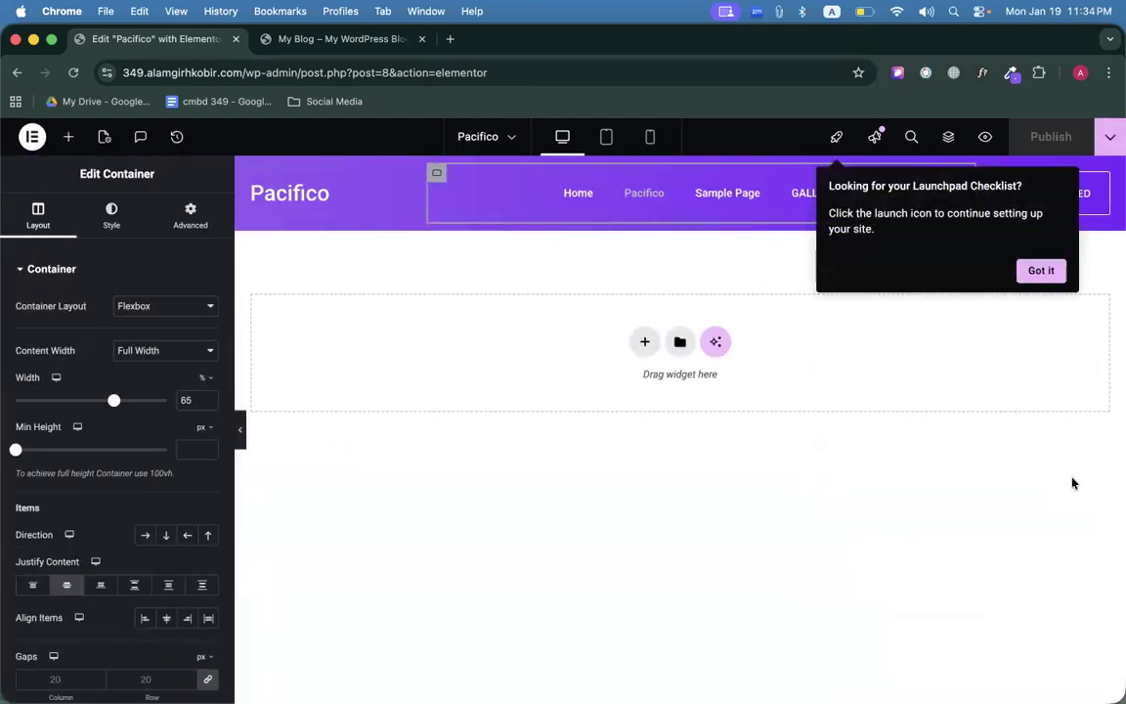
{"action": "left_click", "coordinate": [1038, 270]}
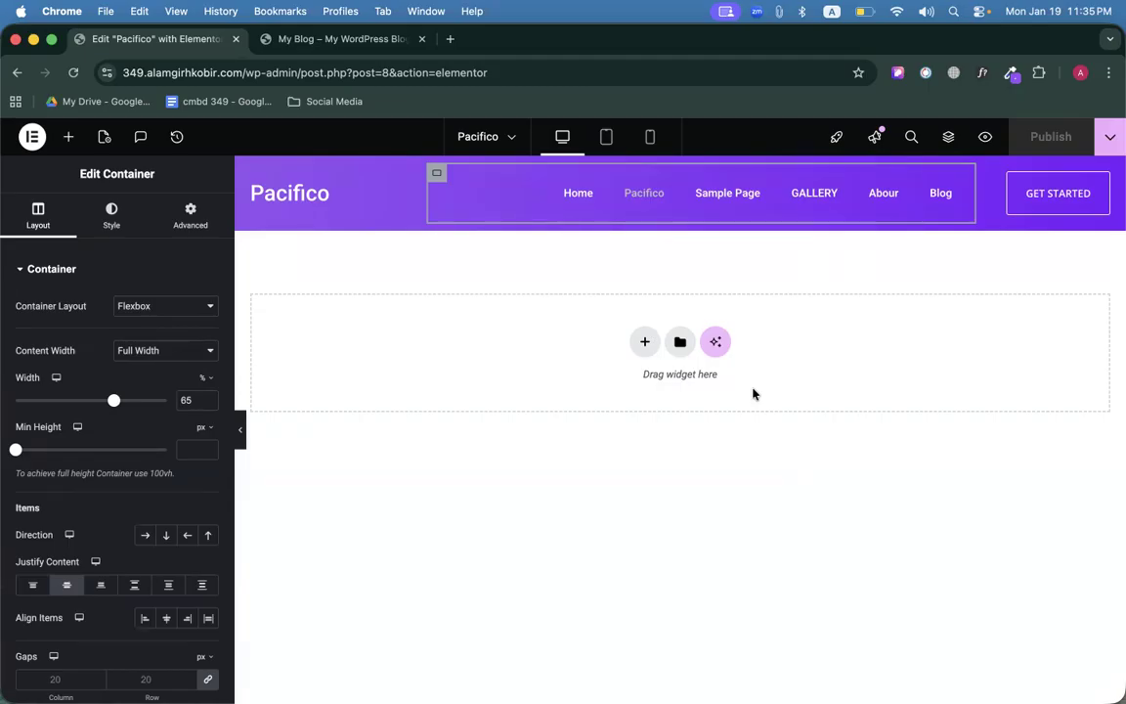
Add a new Flexbox section with a row structure below the Pacifico header.
{"action": "left_click", "coordinate": [645, 343]}
{"action": "left_click", "coordinate": [616, 396]}
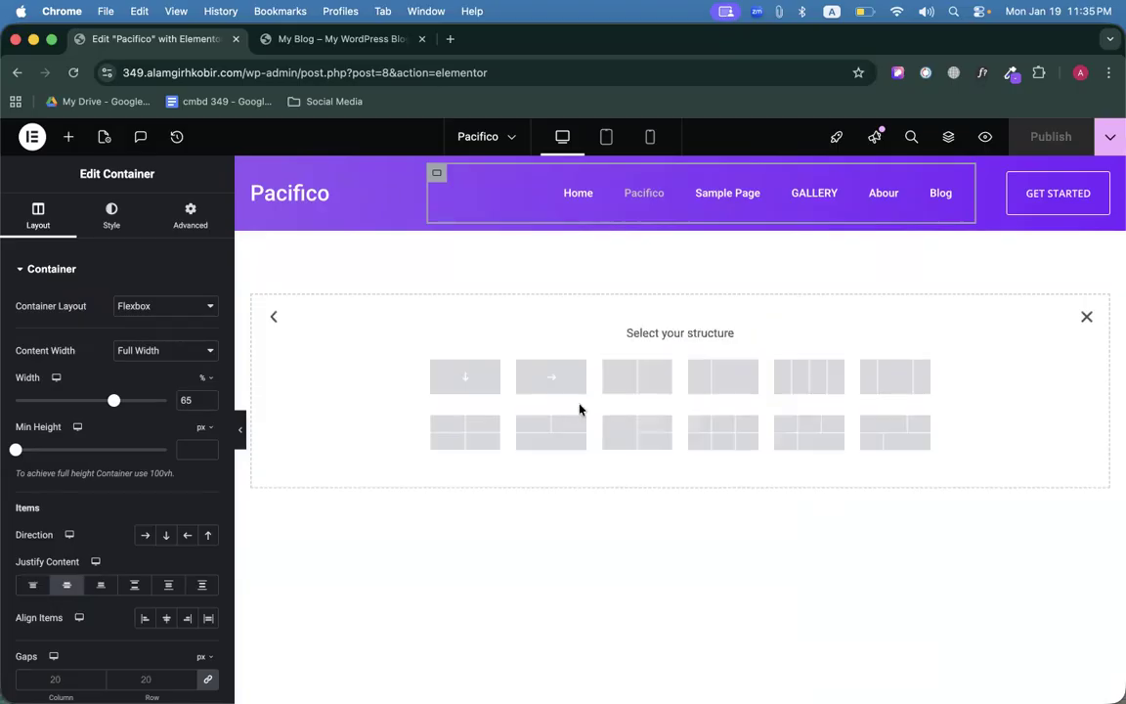
{"action": "left_click", "coordinate": [266, 44]}
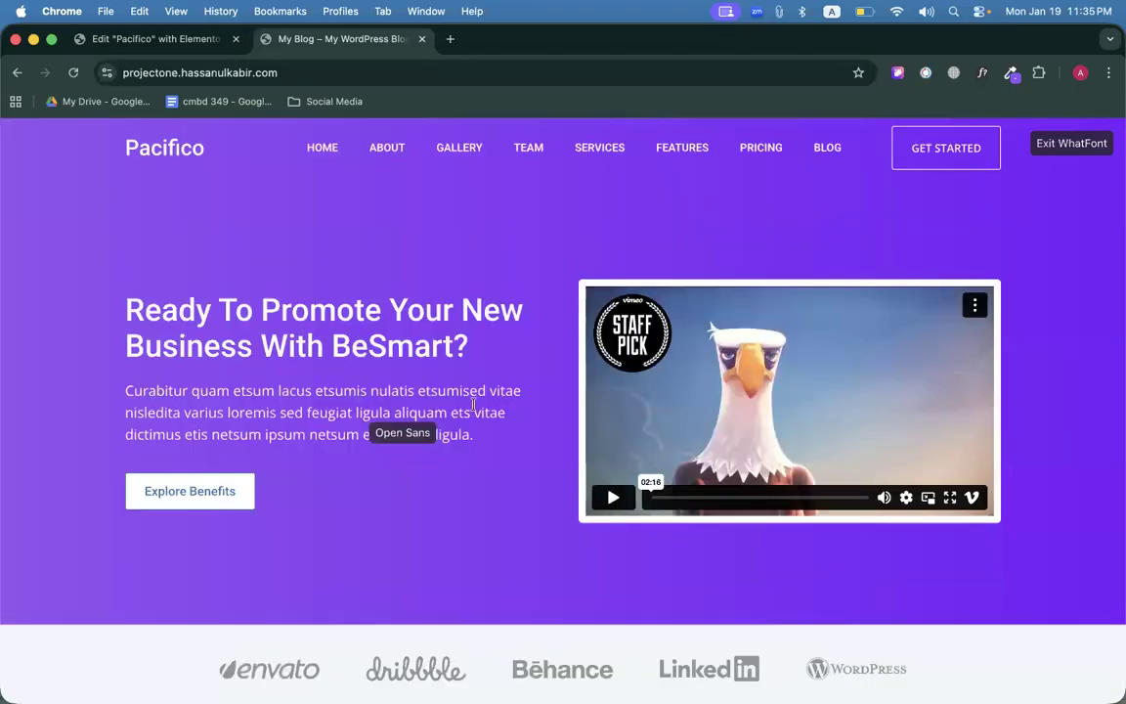
{"action": "left_click", "coordinate": [157, 39]}
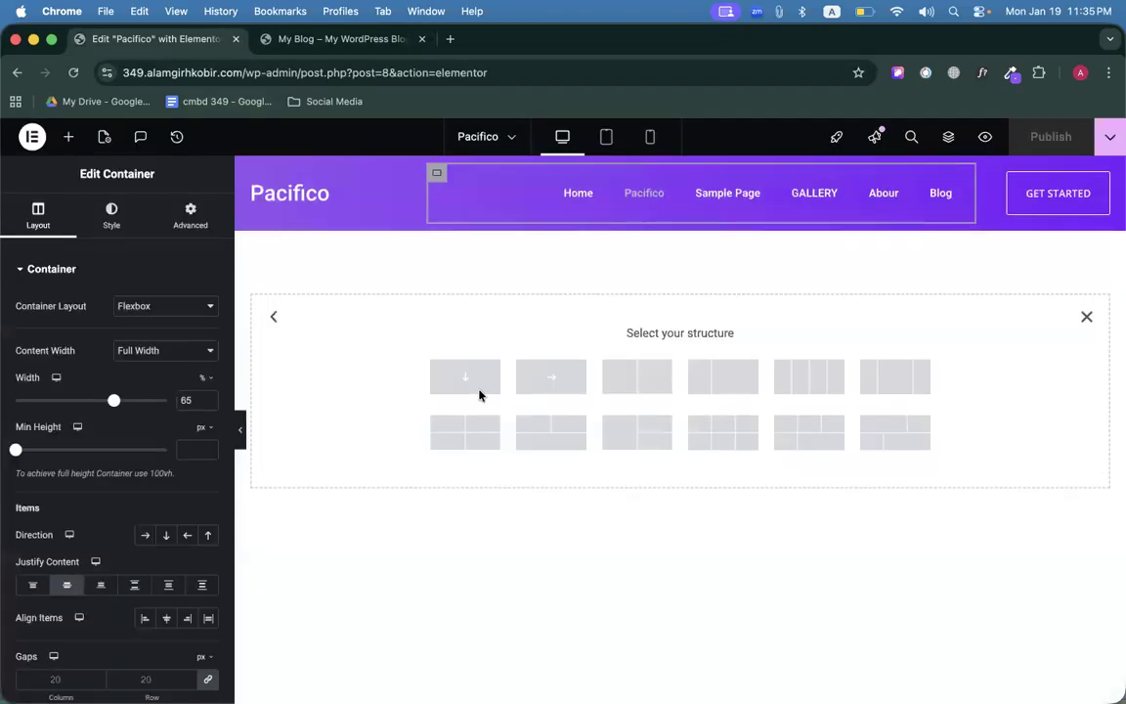
{"action": "left_click", "coordinate": [552, 380]}
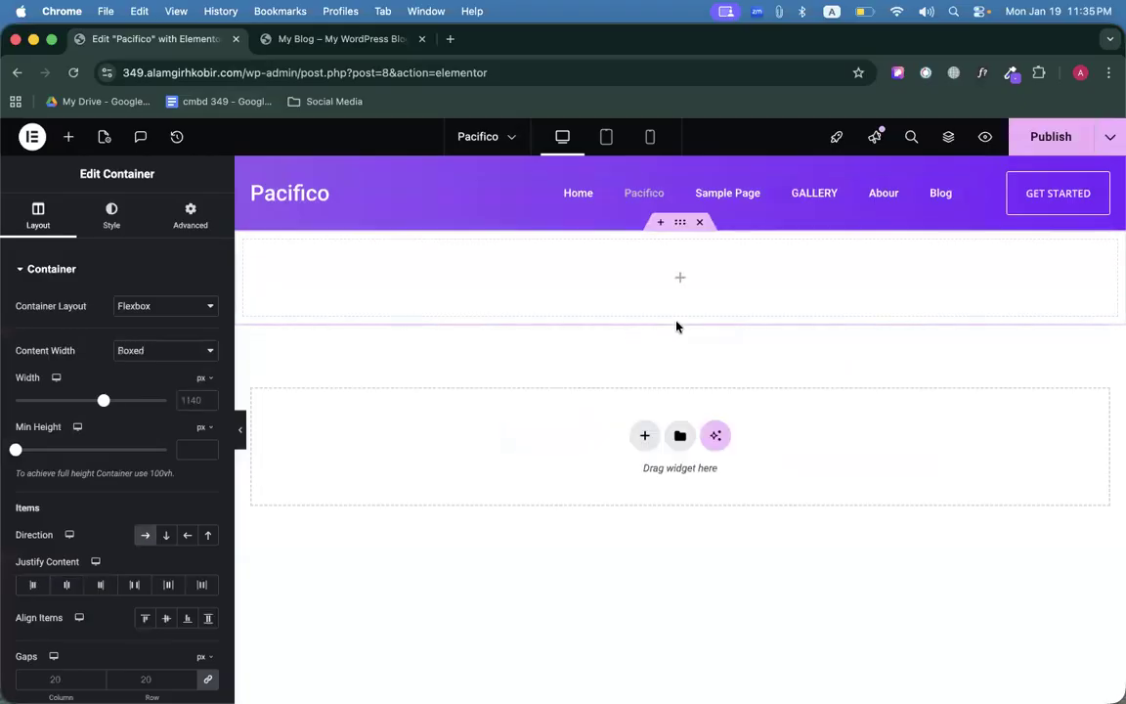
Drag a Container into the section and duplicate it with Cmd+D for two side-by-side columns.
{"action": "left_click", "coordinate": [69, 137]}
{"action": "left_click_drag", "start_coordinate": [62, 337], "coordinate": [564, 313]}
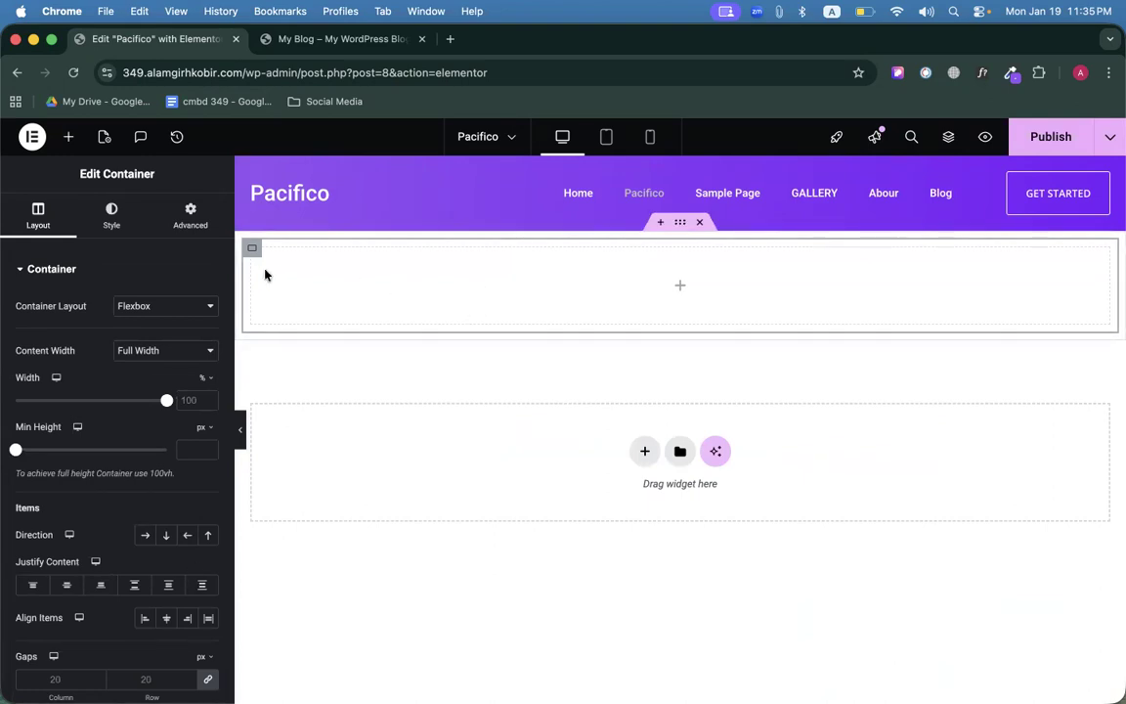
{"action": "key", "text": "super+d"}
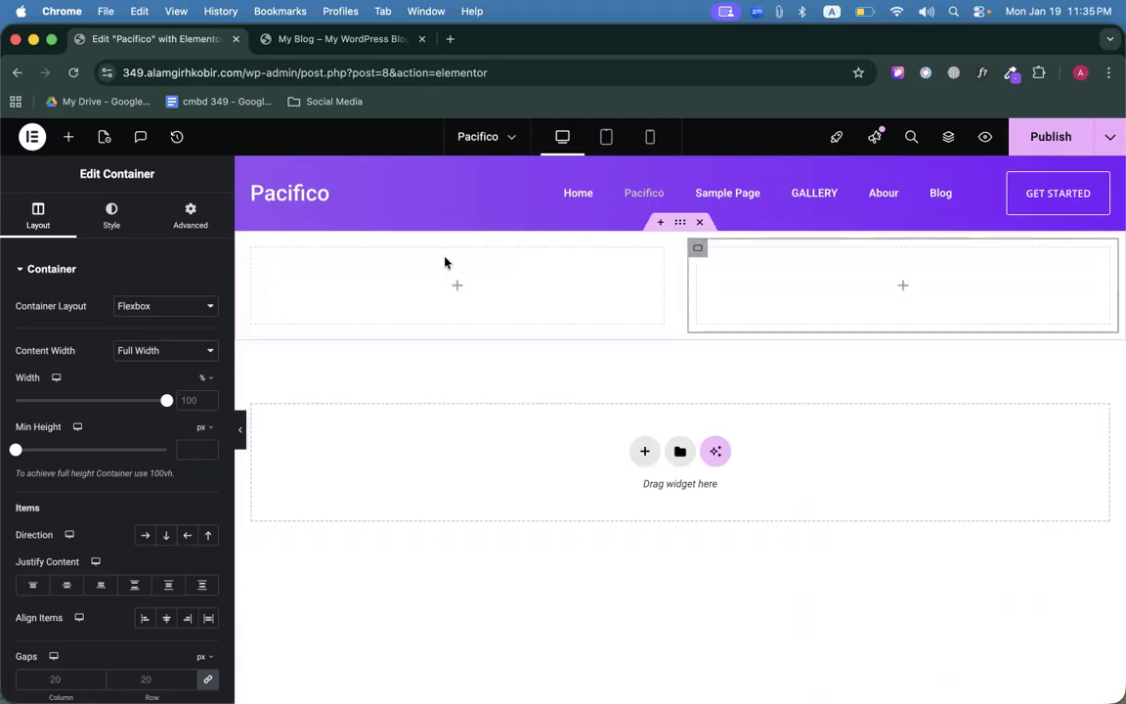
{"action": "left_click", "coordinate": [679, 224]}
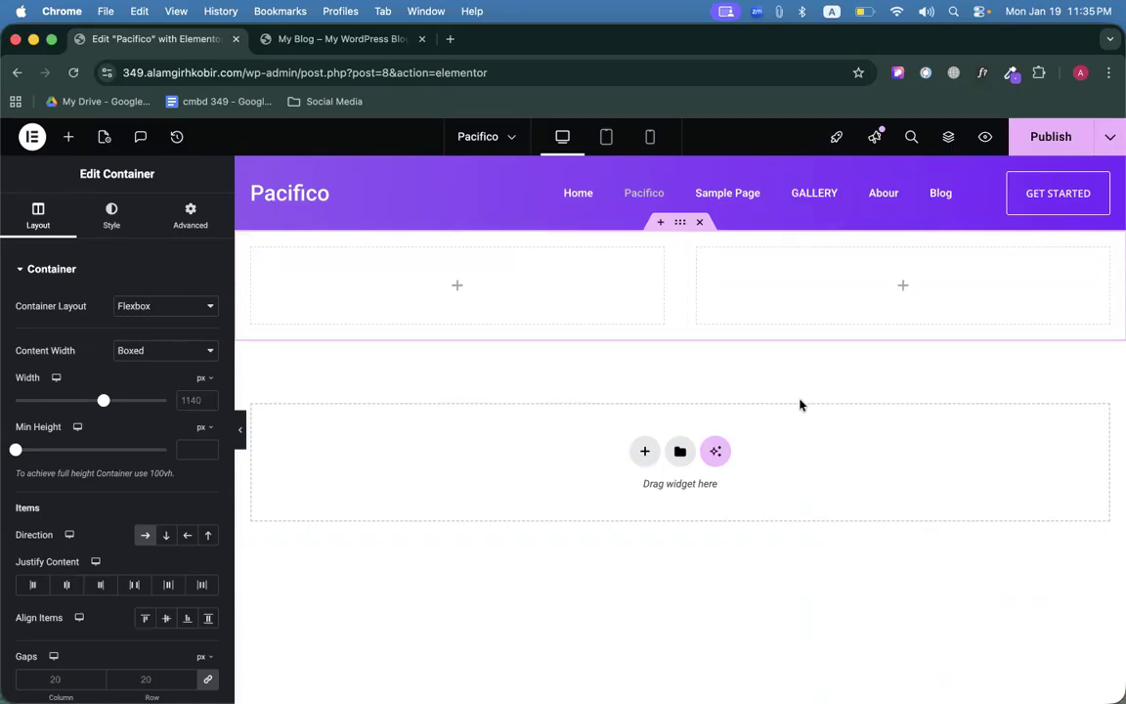
{"action": "left_click", "coordinate": [456, 285]}
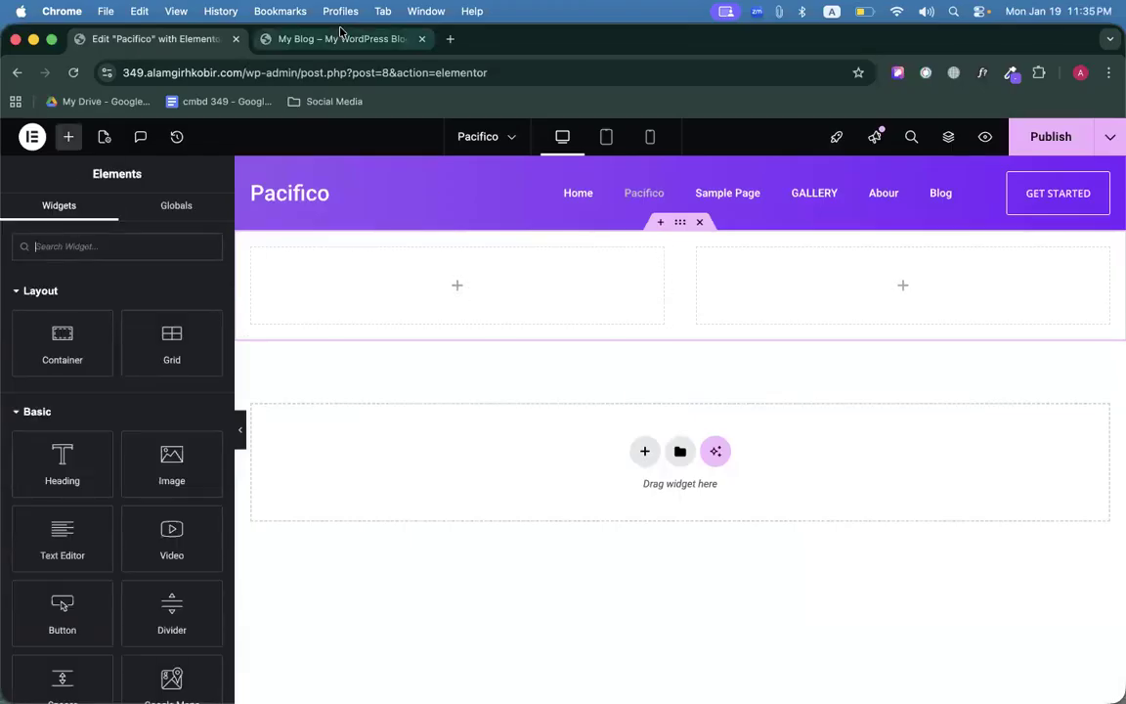
Add an H1 heading in the left container with the copied title 'Ready To Promote Your New Business With BeSmart?'.
{"action": "left_click", "coordinate": [338, 39]}
{"action": "left_click_drag", "start_coordinate": [126, 311], "coordinate": [474, 352]}
{"action": "key", "text": "super+c"}
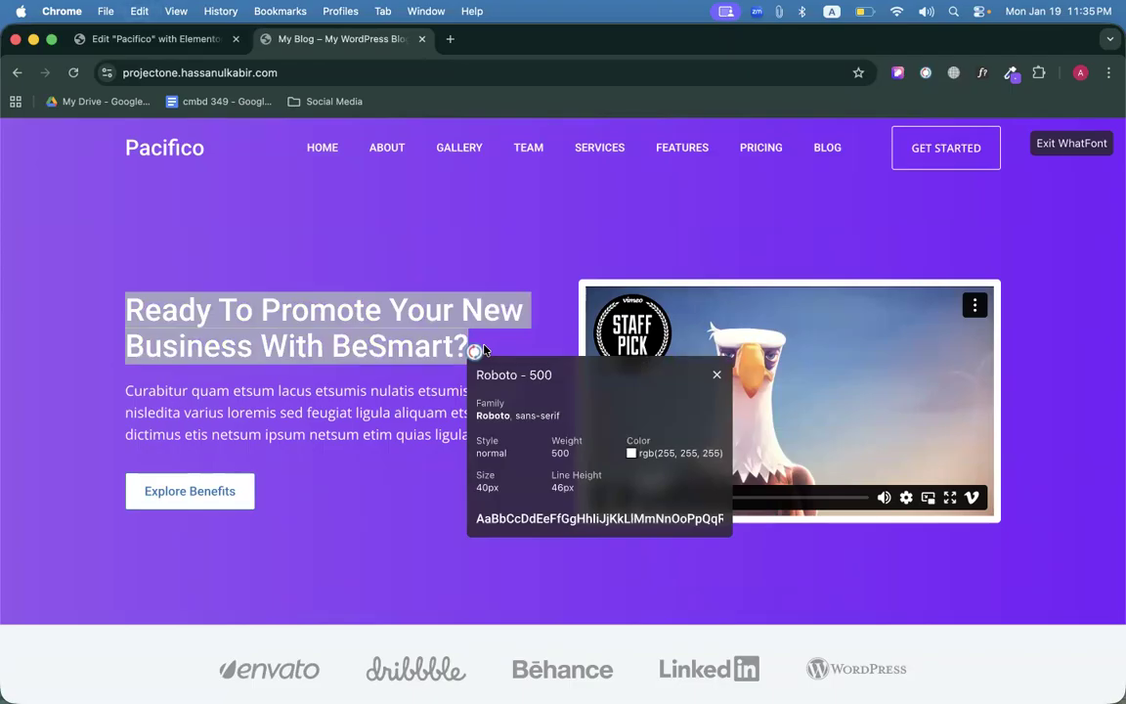
{"action": "left_click", "coordinate": [161, 39]}
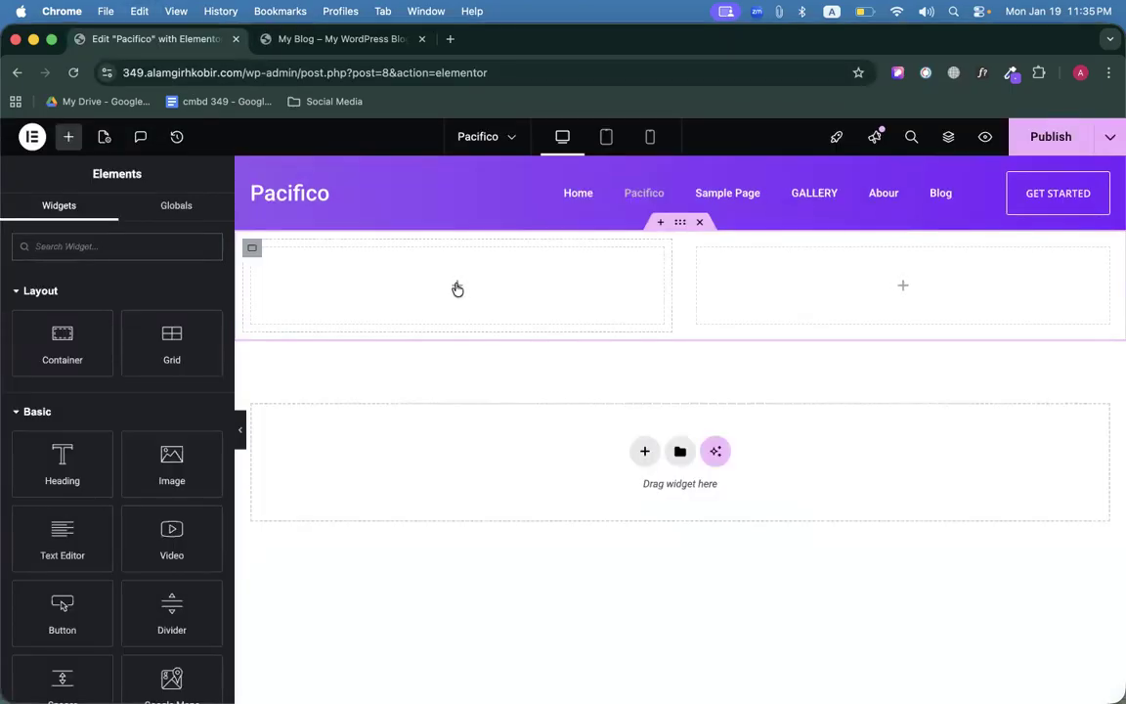
{"action": "left_click_drag", "start_coordinate": [68, 460], "coordinate": [406, 293]}
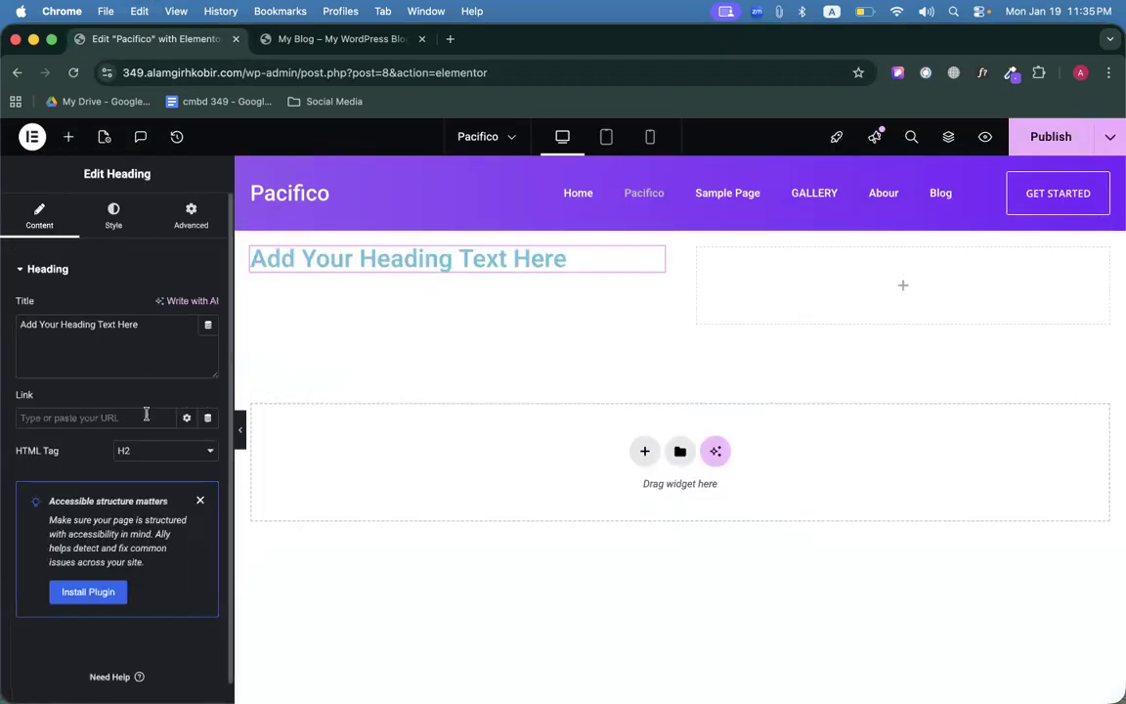
{"action": "triple_click", "coordinate": [101, 362]}
{"action": "key", "text": "super+v"}
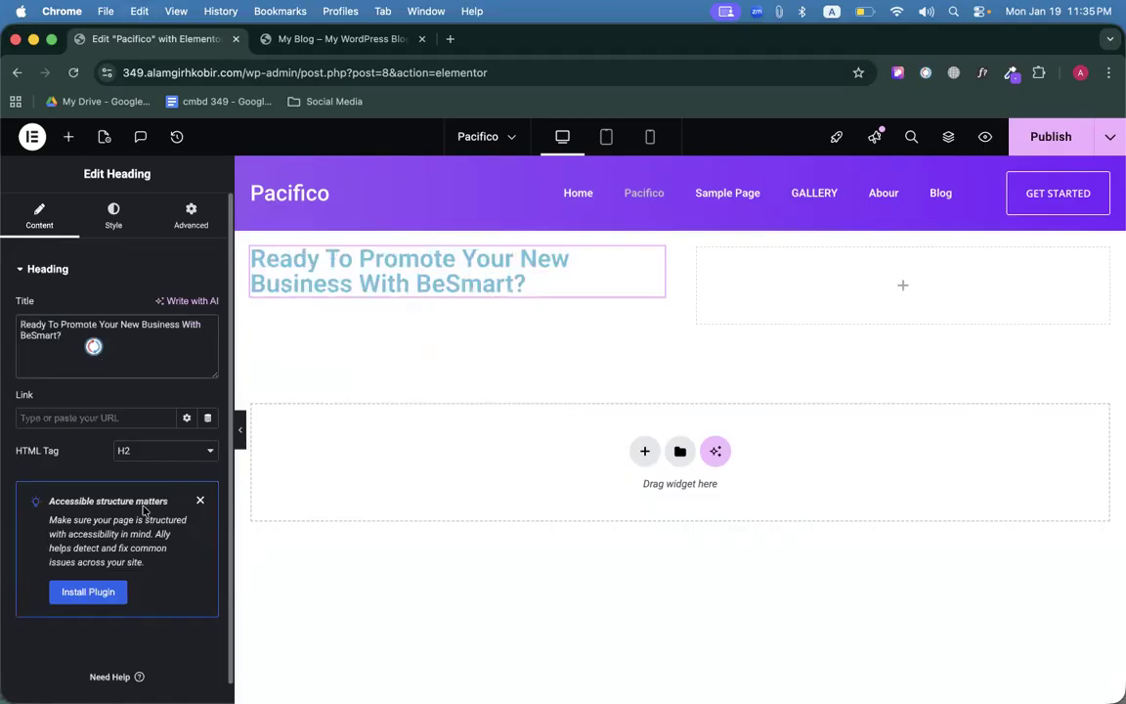
{"action": "left_click", "coordinate": [132, 455]}
{"action": "left_click", "coordinate": [127, 430]}
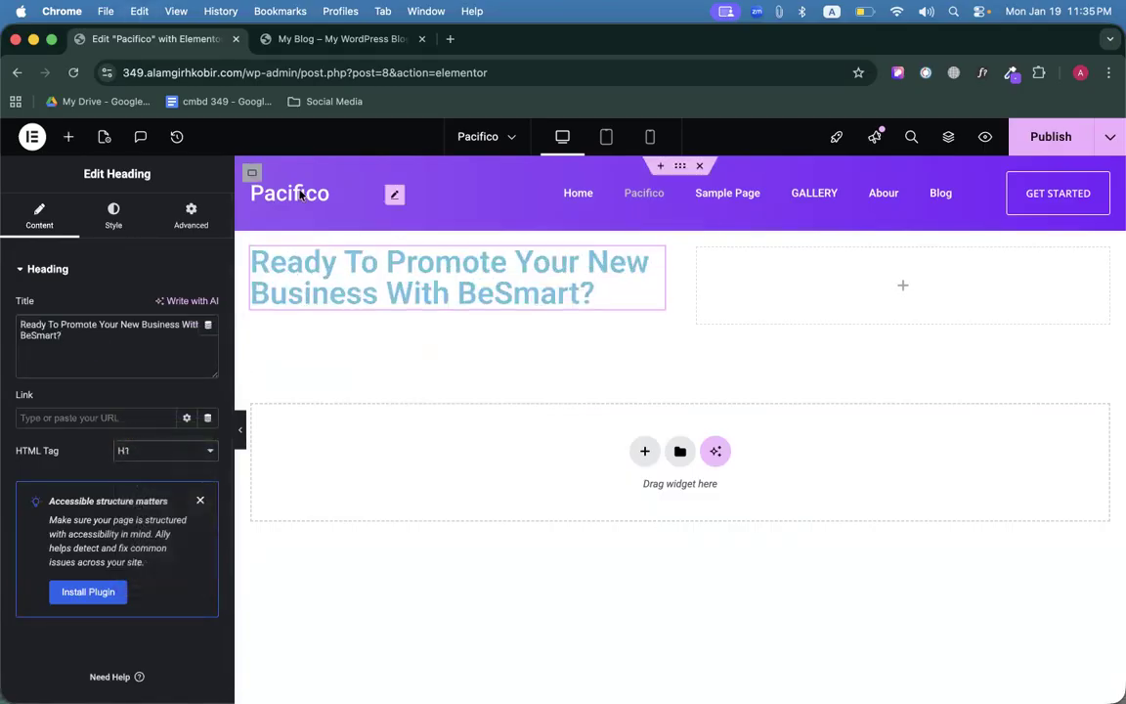
Copy the Curabitur hero paragraph from the reference site, noting its Open Sans 18px font.
{"action": "left_click", "coordinate": [337, 39]}
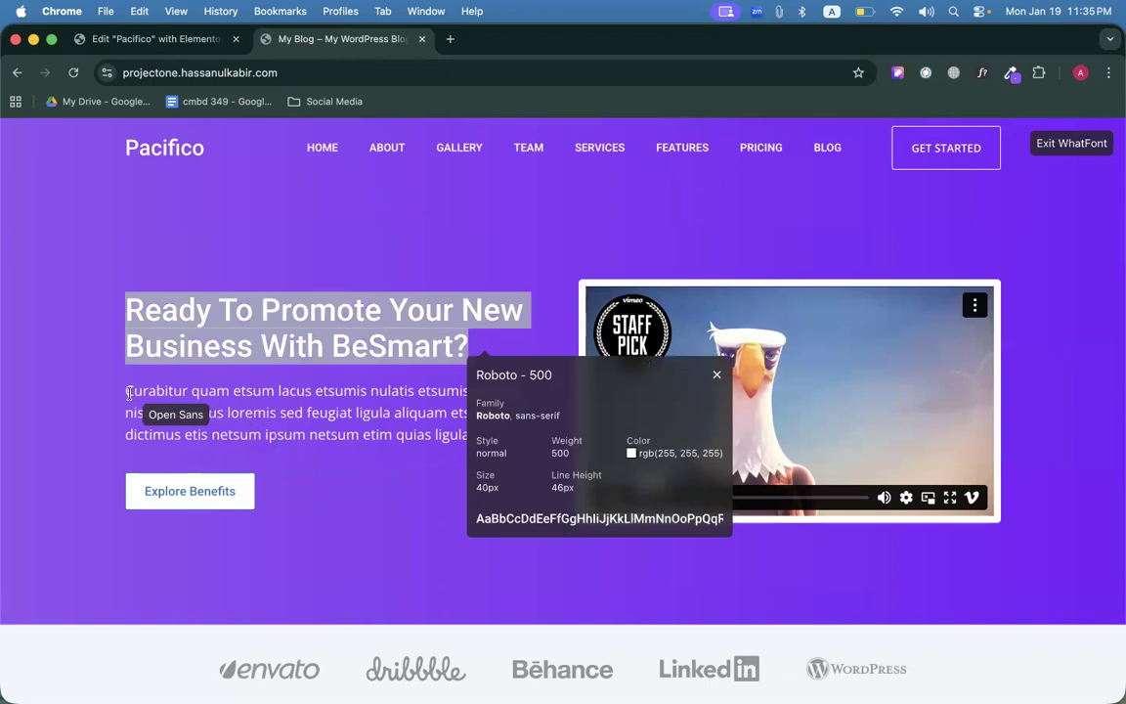
{"action": "left_click", "coordinate": [127, 389]}
{"action": "left_click_drag", "start_coordinate": [128, 389], "coordinate": [570, 431]}
{"action": "left_click", "coordinate": [715, 376]}
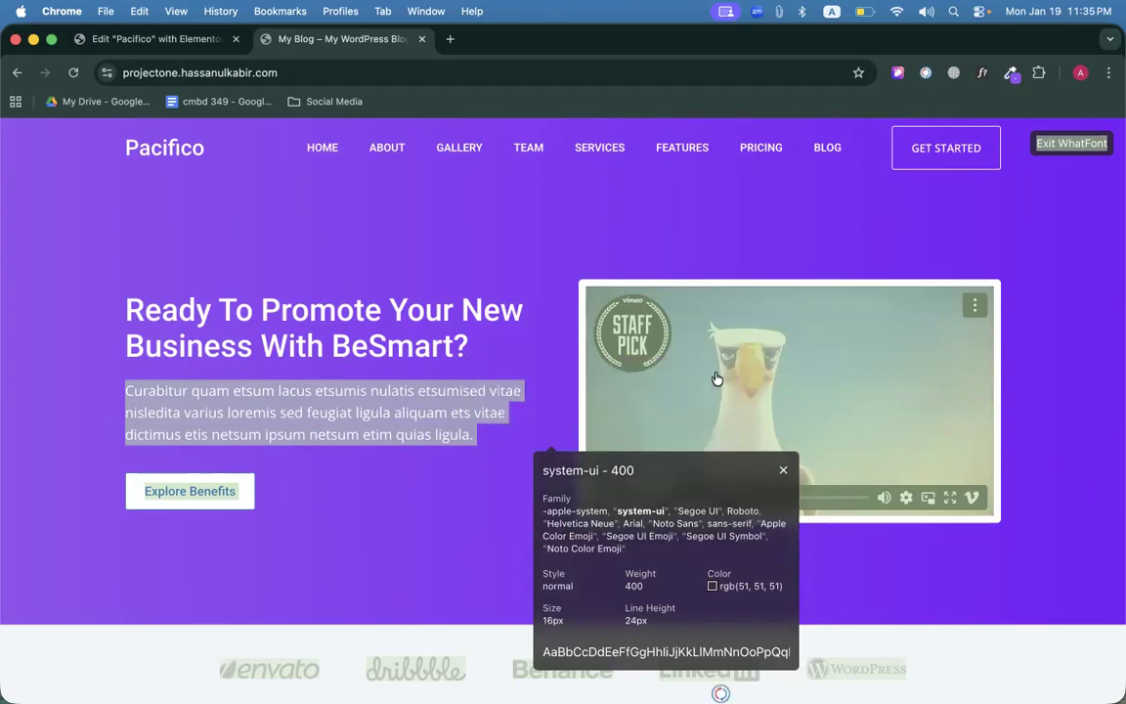
{"action": "left_click", "coordinate": [781, 475]}
{"action": "left_click", "coordinate": [495, 442]}
{"action": "left_click_drag", "start_coordinate": [495, 442], "coordinate": [120, 395]}
{"action": "key", "text": "super+c"}
{"action": "left_click", "coordinate": [165, 39]}
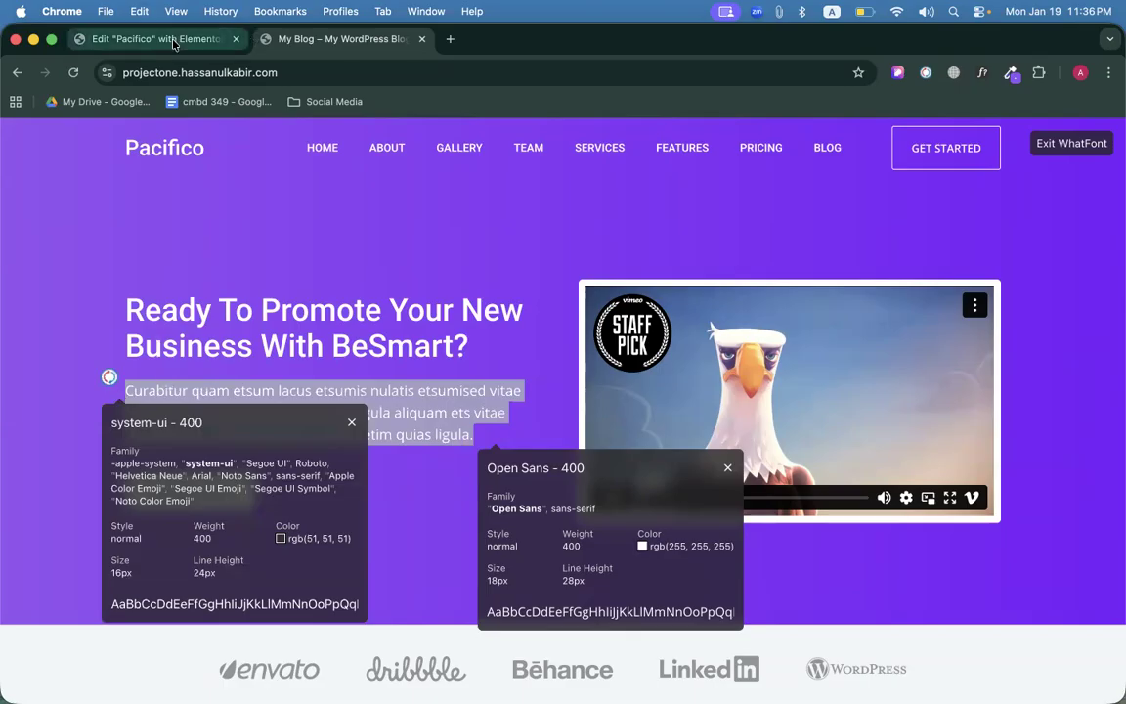
Add a text widget under the heading and replace its Lorem ipsum with the Curabitur paragraph.
{"action": "left_click", "coordinate": [68, 137]}
{"action": "scroll", "coordinate": [113, 459], "scroll_direction": "down", "scroll_amount": 3}
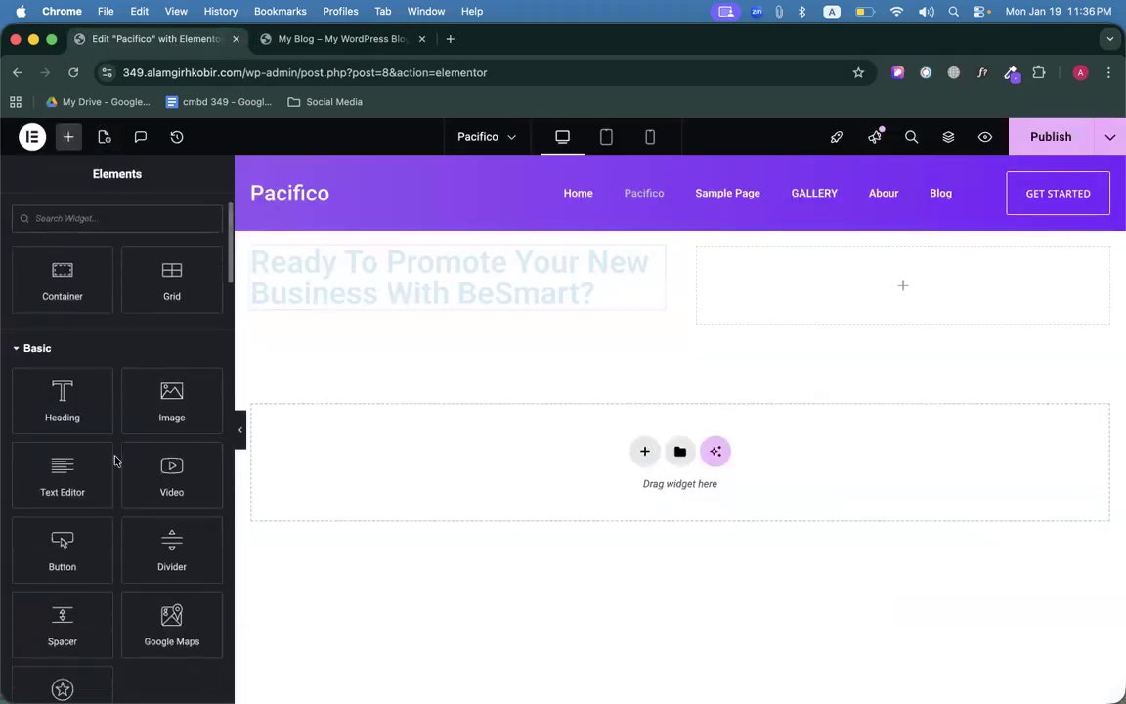
{"action": "left_click_drag", "start_coordinate": [60, 430], "coordinate": [381, 317]}
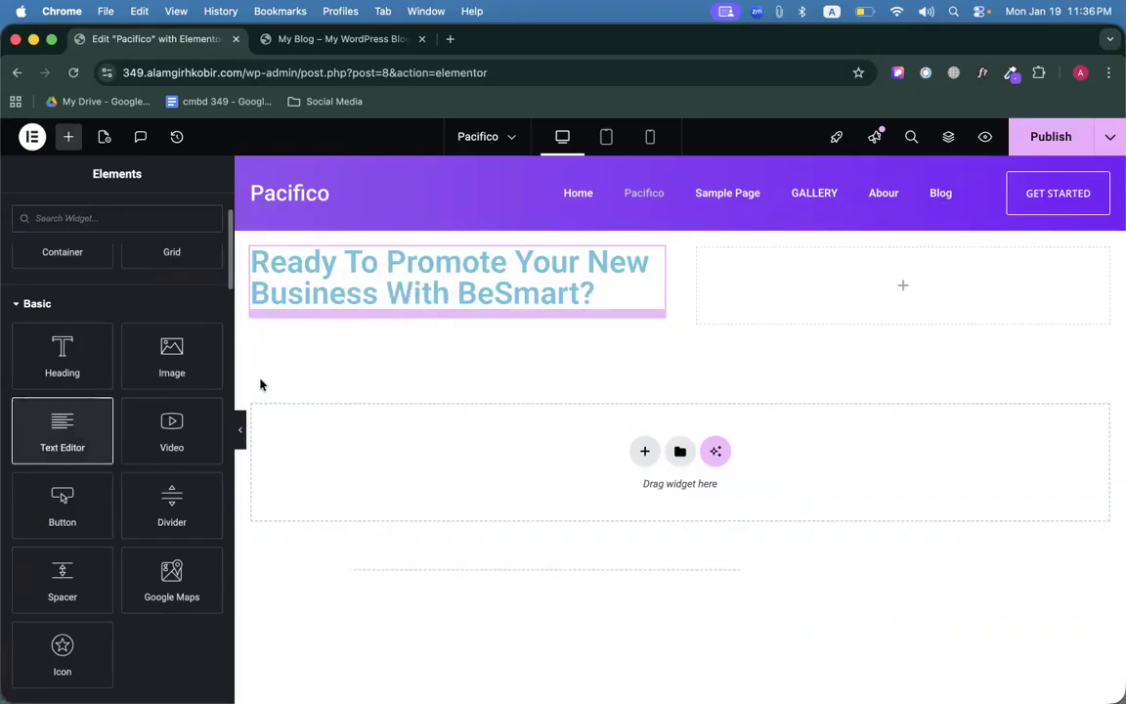
{"action": "triple_click", "coordinate": [142, 536]}
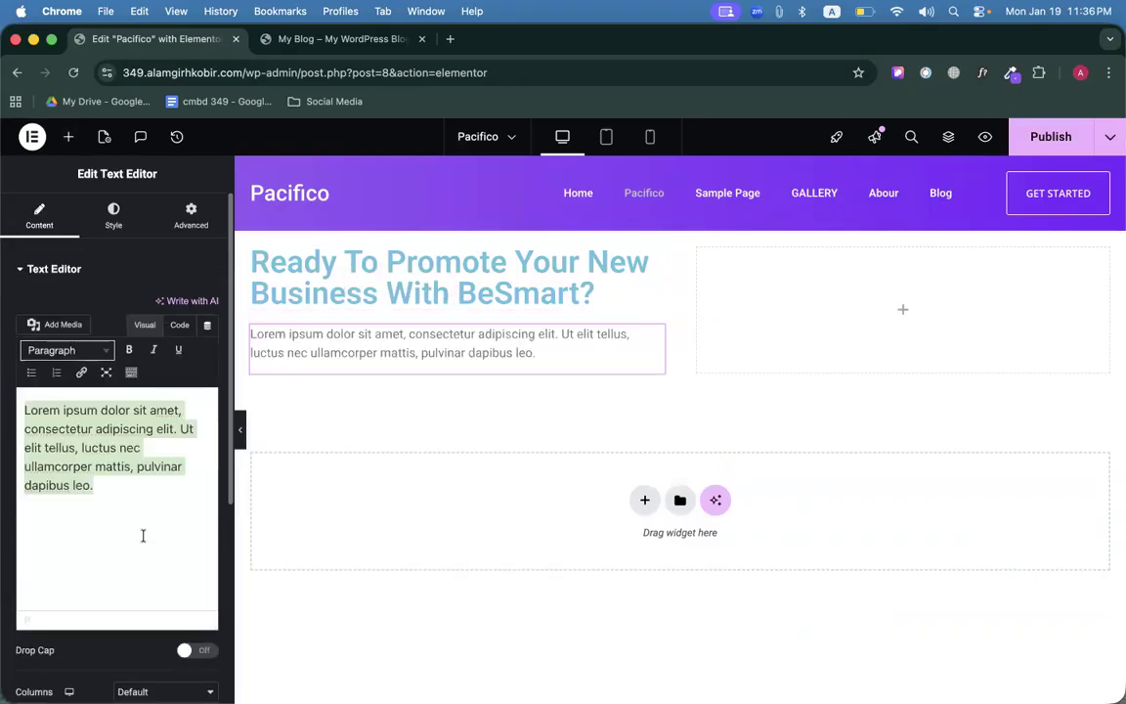
{"action": "key", "text": "super+v"}
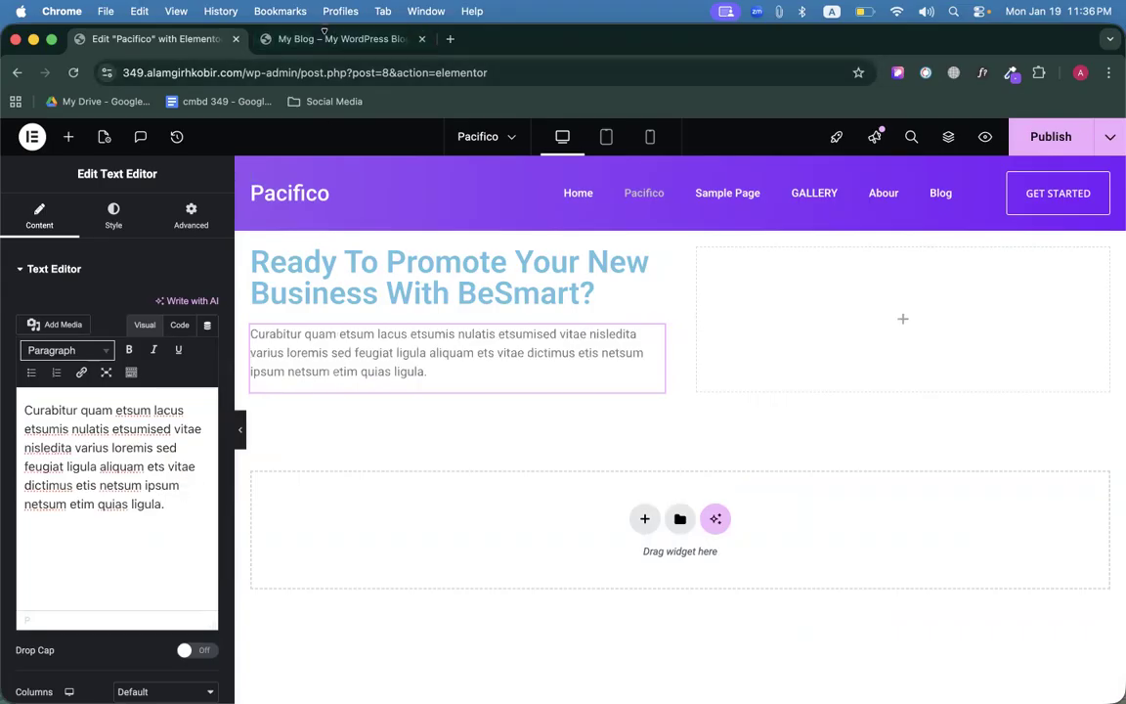
Turn off the font inspector on the reference site and copy the 'Explore Benefits' button text.
{"action": "left_click", "coordinate": [287, 39]}
{"action": "scroll", "coordinate": [328, 308], "scroll_direction": "down", "scroll_amount": 3}
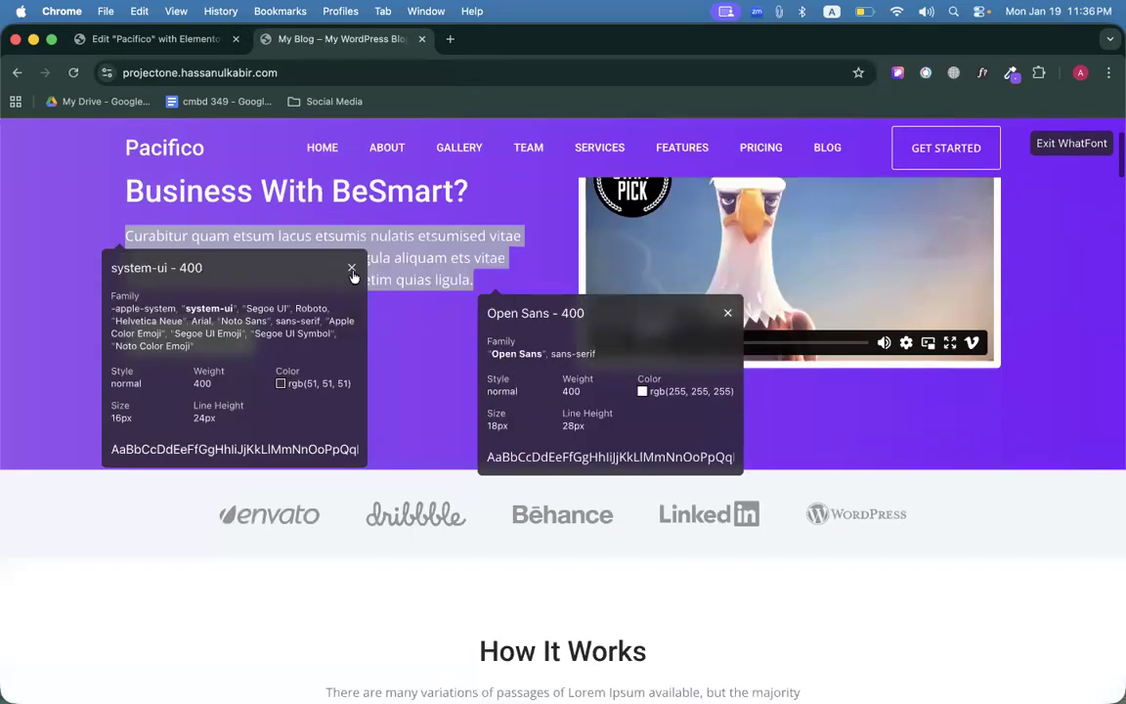
{"action": "left_click", "coordinate": [352, 266]}
{"action": "left_click", "coordinate": [728, 313]}
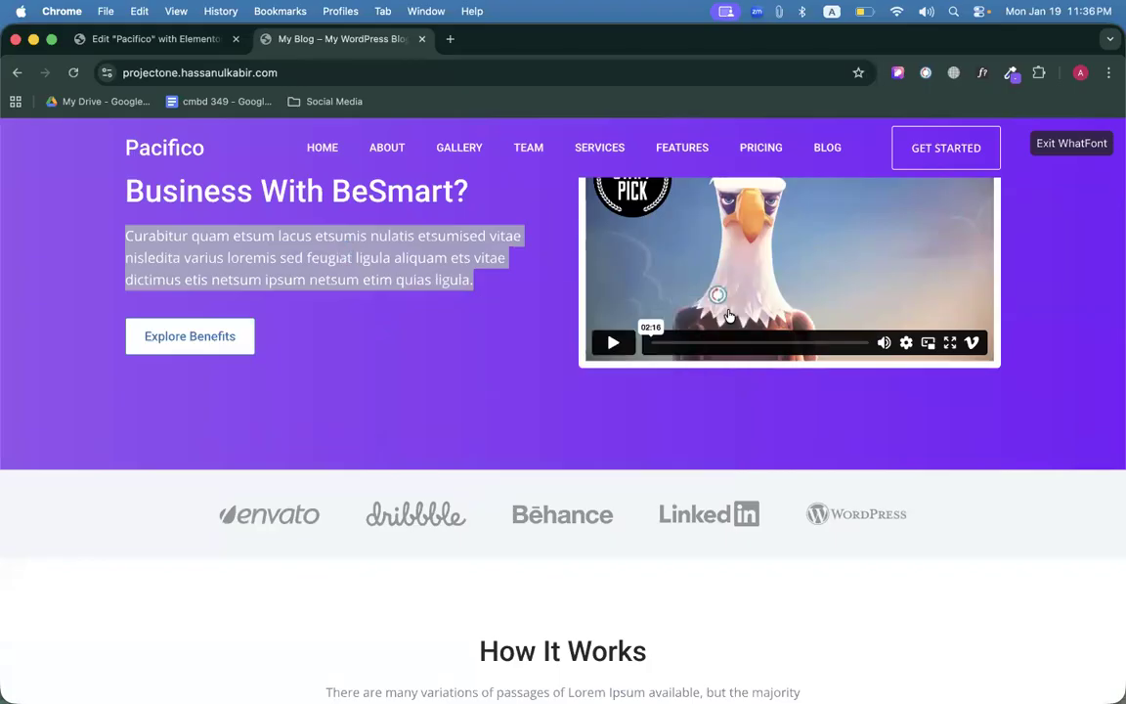
{"action": "left_click", "coordinate": [1070, 145]}
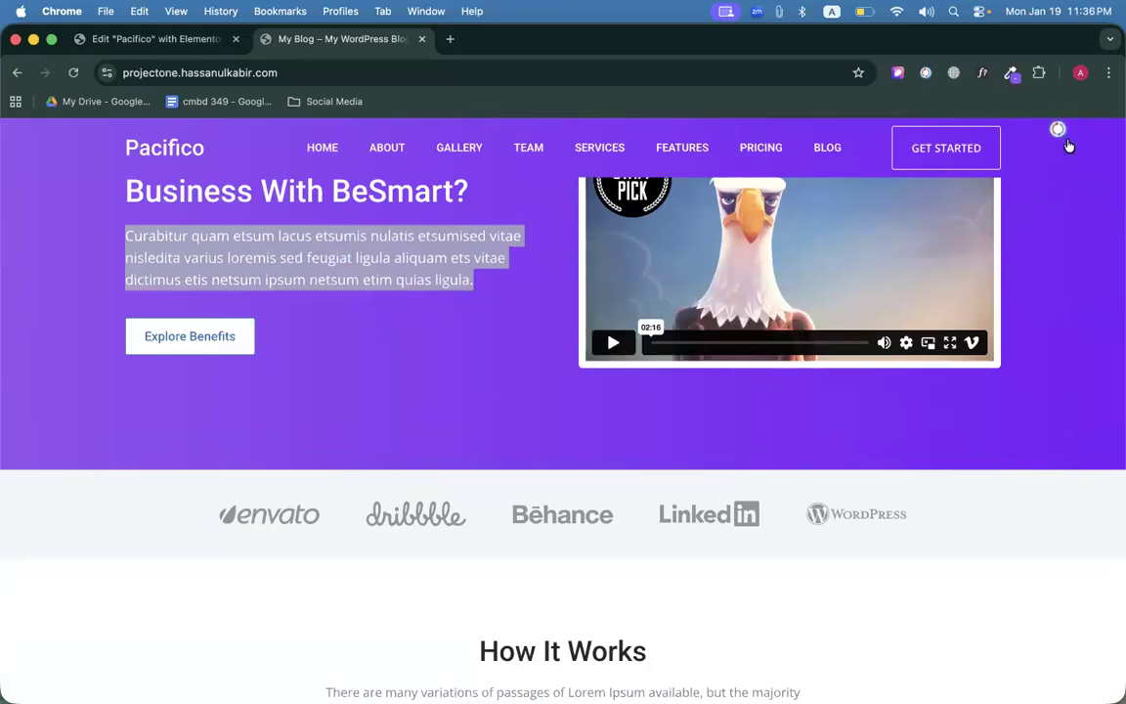
{"action": "left_click", "coordinate": [289, 369]}
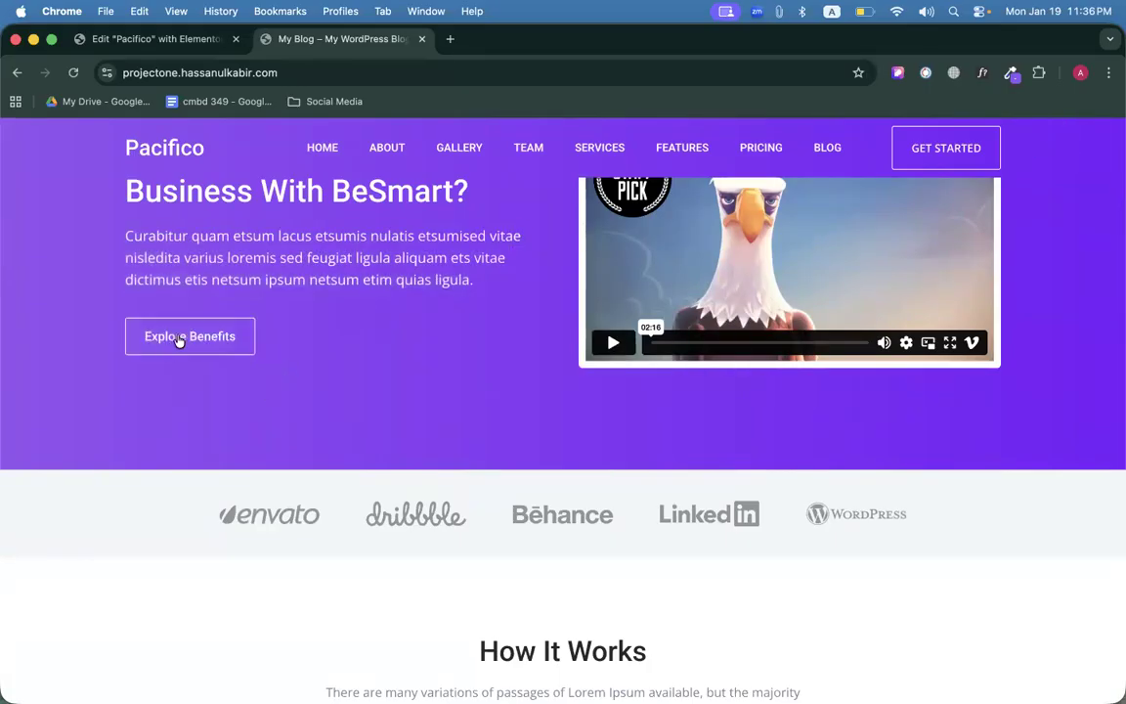
{"action": "triple_click", "coordinate": [178, 340]}
{"action": "right_click", "coordinate": [177, 340]}
{"action": "left_click", "coordinate": [201, 480]}
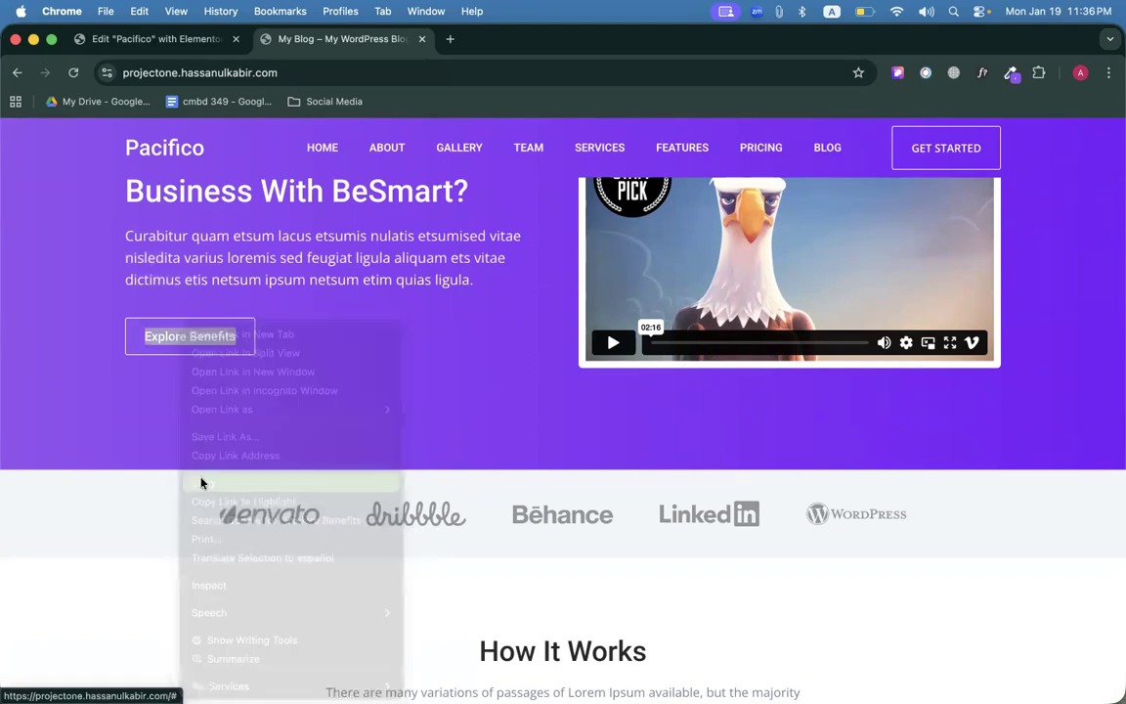
Copy the header's GET STARTED button and paste it below the paragraph.
{"action": "left_click", "coordinate": [157, 39]}
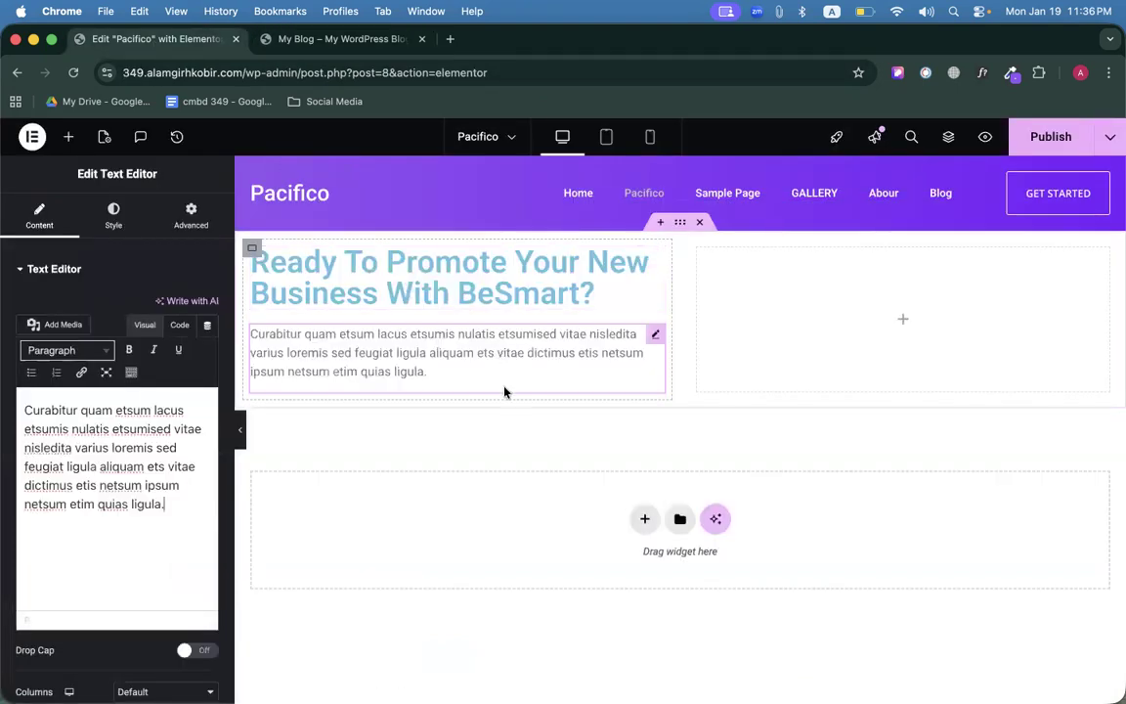
{"action": "right_click", "coordinate": [1101, 187]}
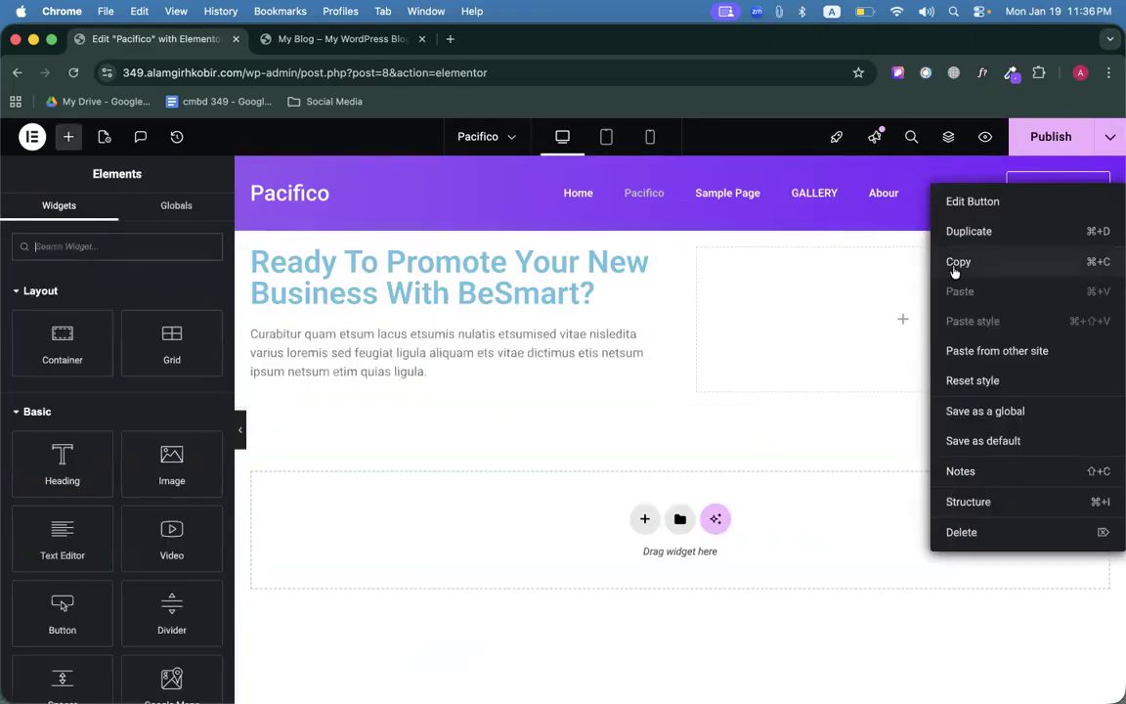
{"action": "left_click", "coordinate": [960, 260]}
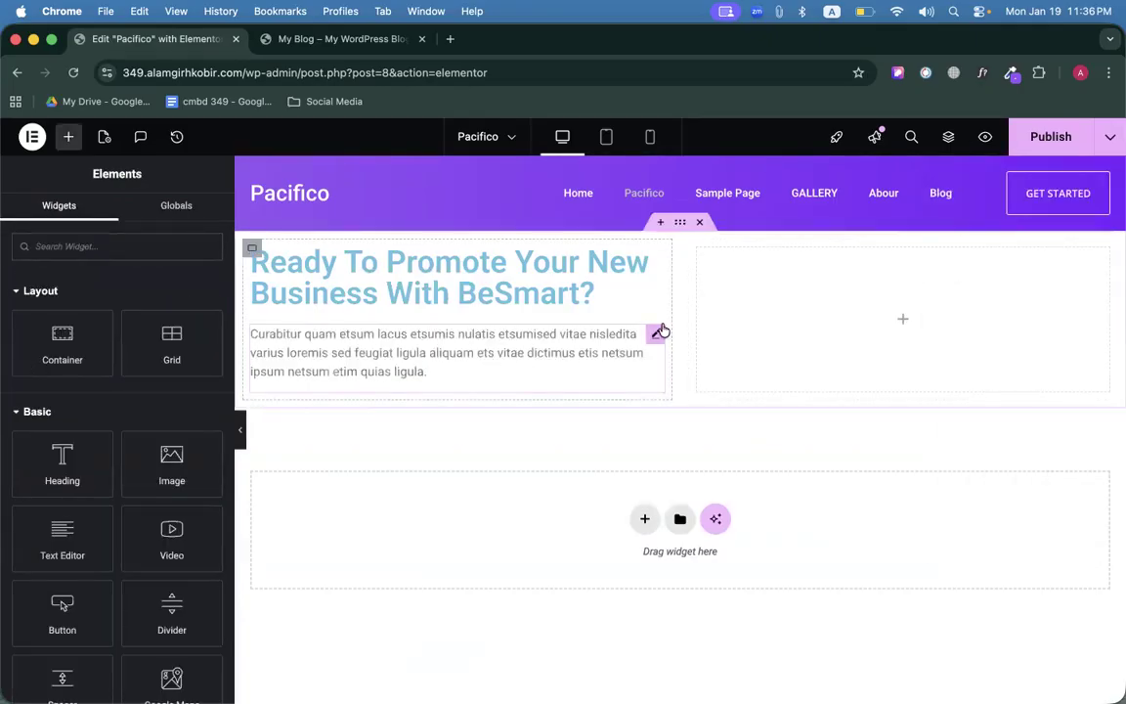
{"action": "right_click", "coordinate": [657, 333]}
{"action": "left_click", "coordinate": [684, 434]}
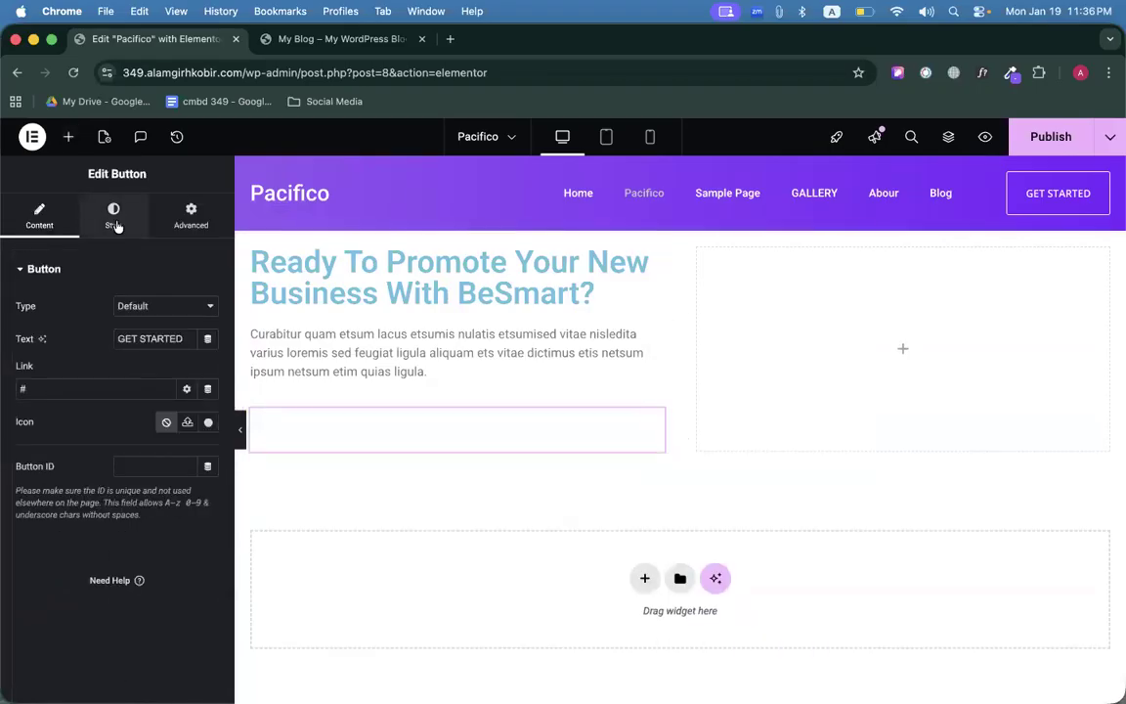
{"action": "left_click", "coordinate": [115, 219]}
Compare with the reference site, then open the widget library for the empty right column.
{"action": "left_click", "coordinate": [332, 39]}
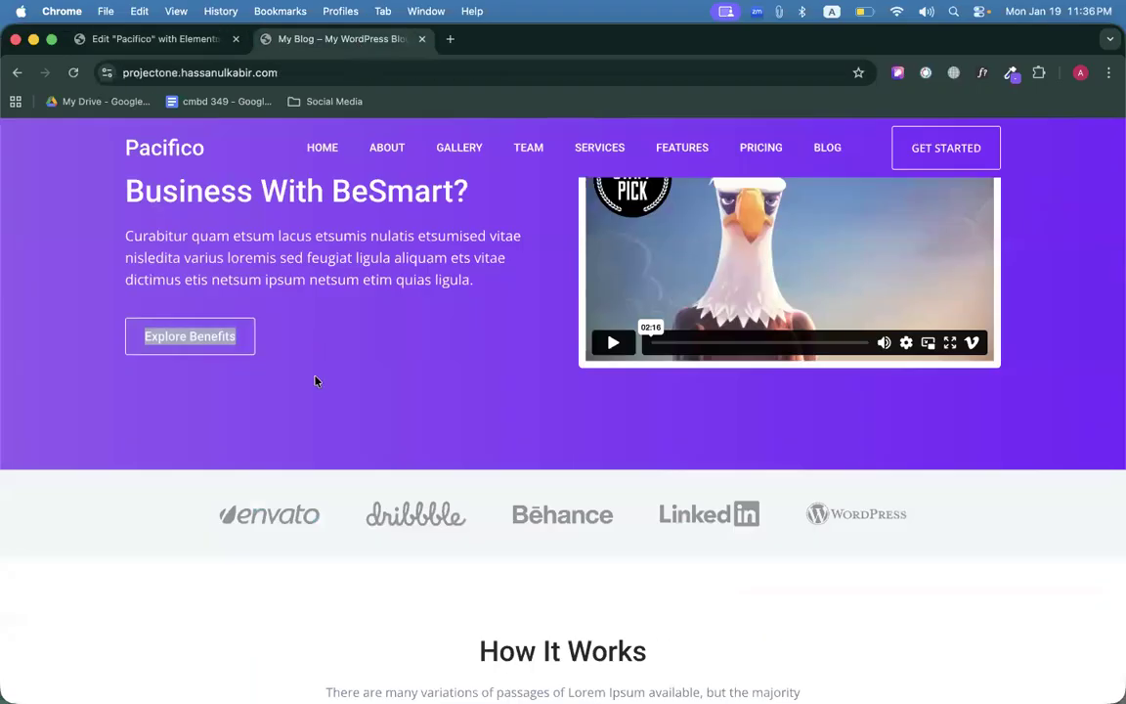
{"action": "scroll", "coordinate": [372, 369], "scroll_direction": "up", "scroll_amount": 3}
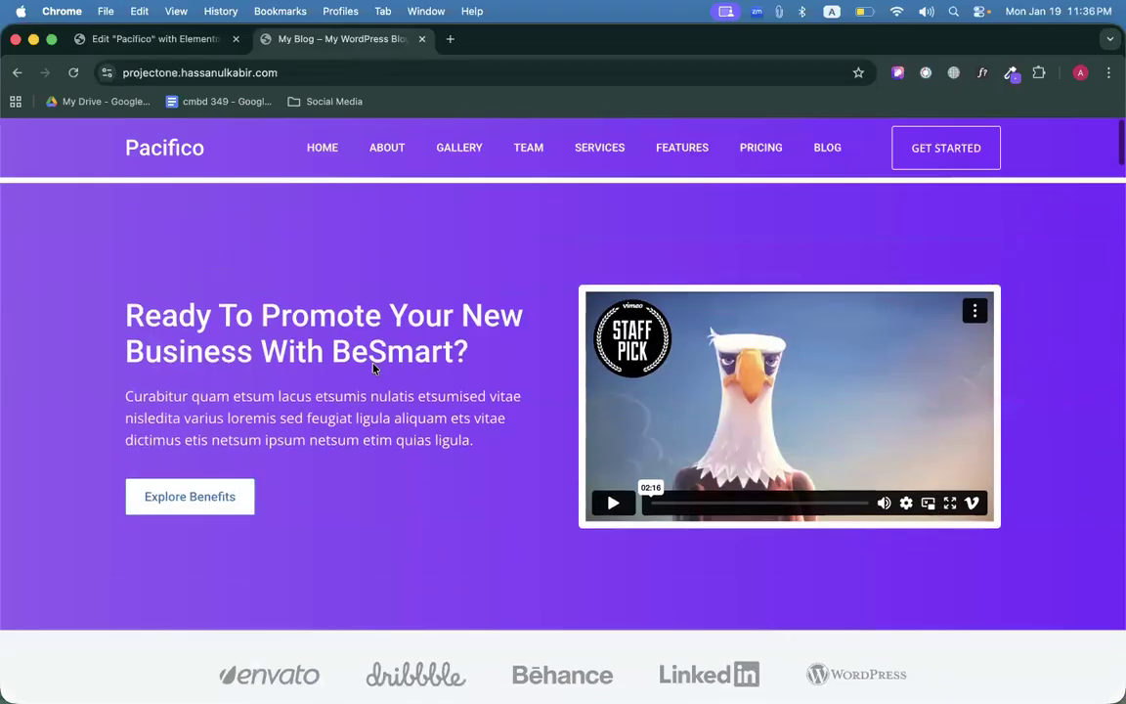
{"action": "left_click", "coordinate": [163, 41]}
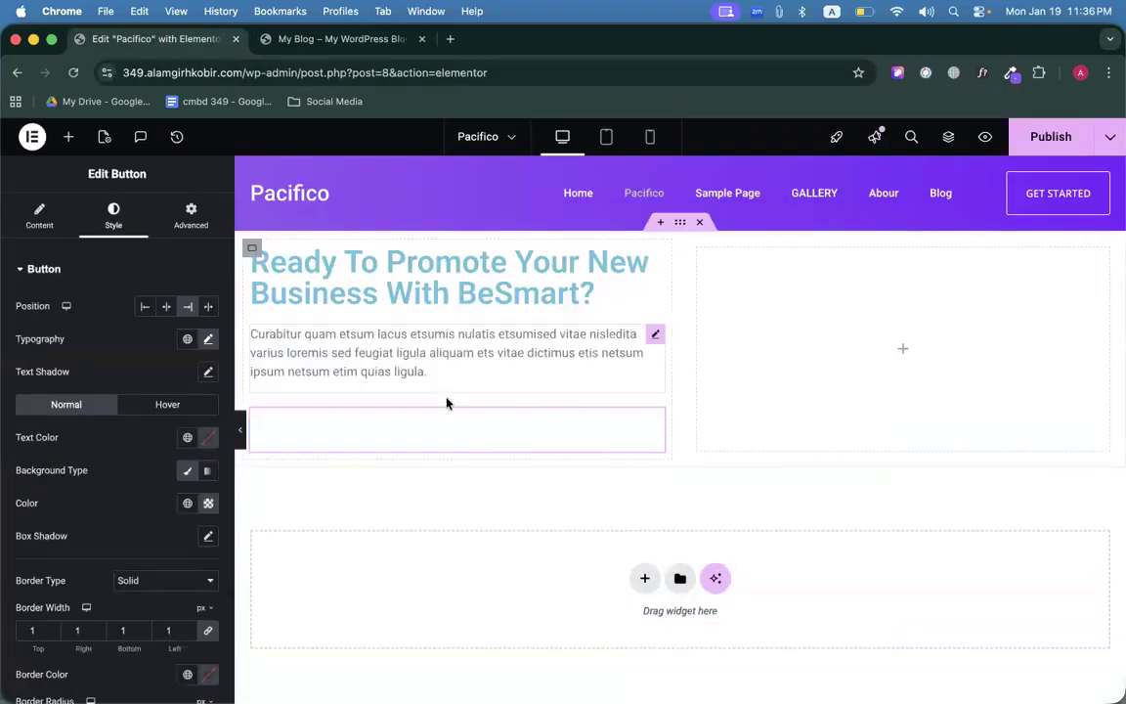
{"action": "left_click", "coordinate": [905, 351]}
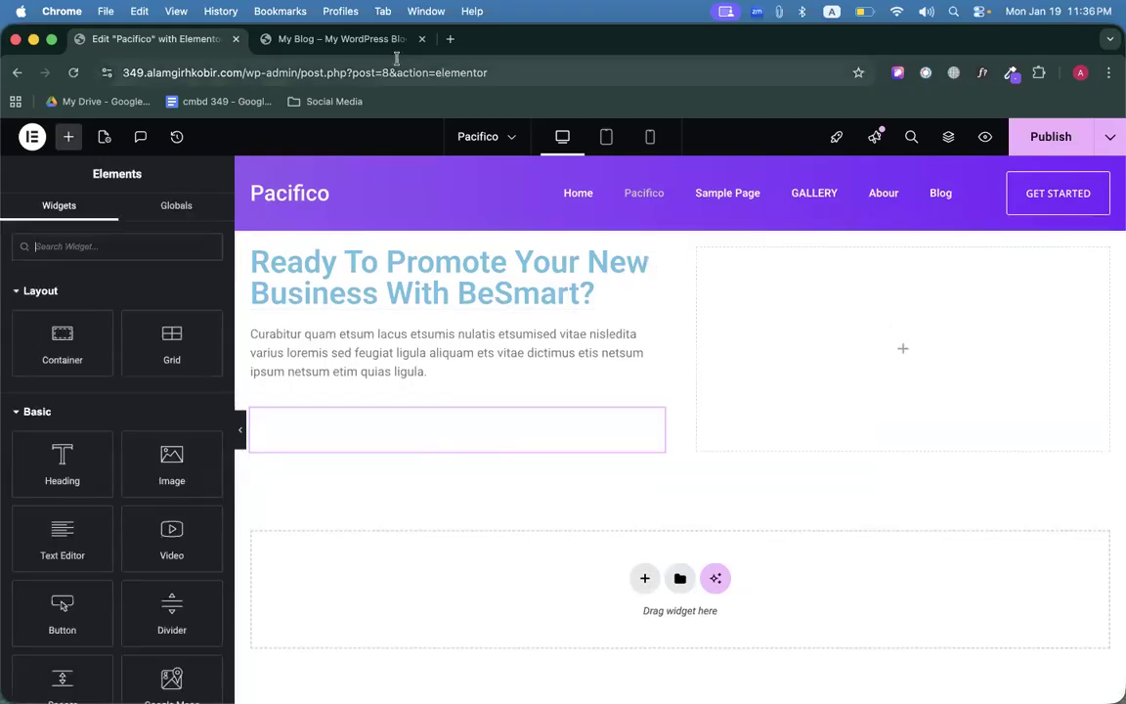
Copy the eagle video's Vimeo share link from the live site.
{"action": "left_click", "coordinate": [379, 41]}
{"action": "right_click", "coordinate": [843, 305]}
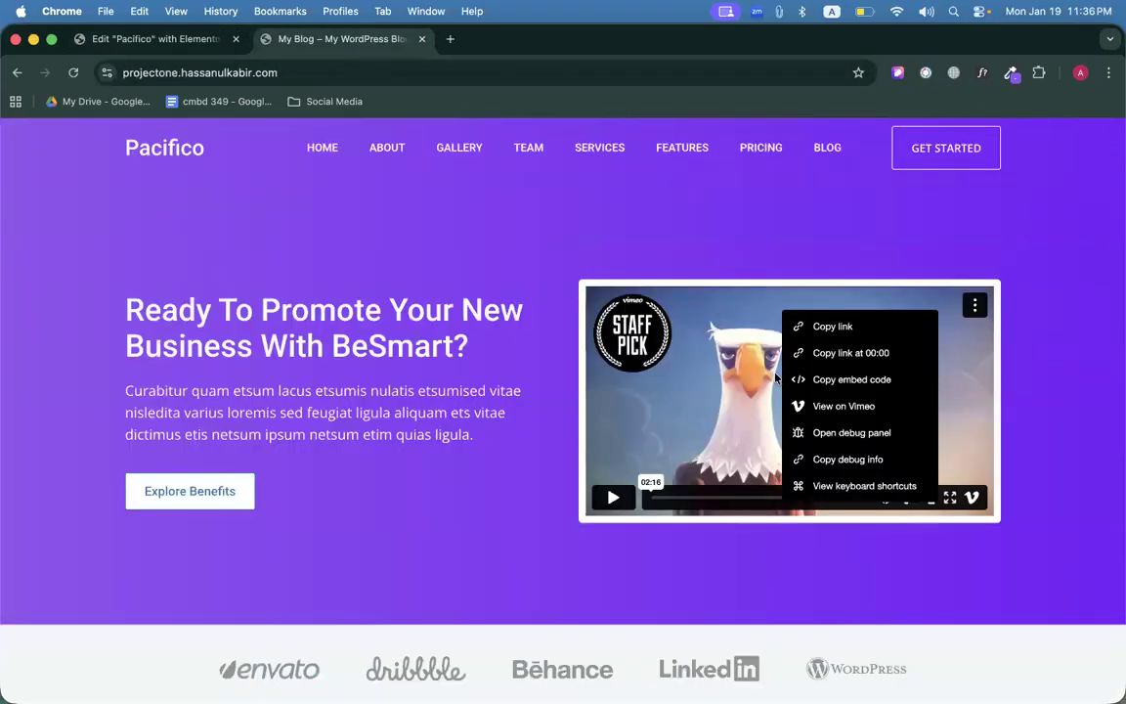
{"action": "right_click", "coordinate": [735, 352]}
{"action": "left_click", "coordinate": [679, 361]}
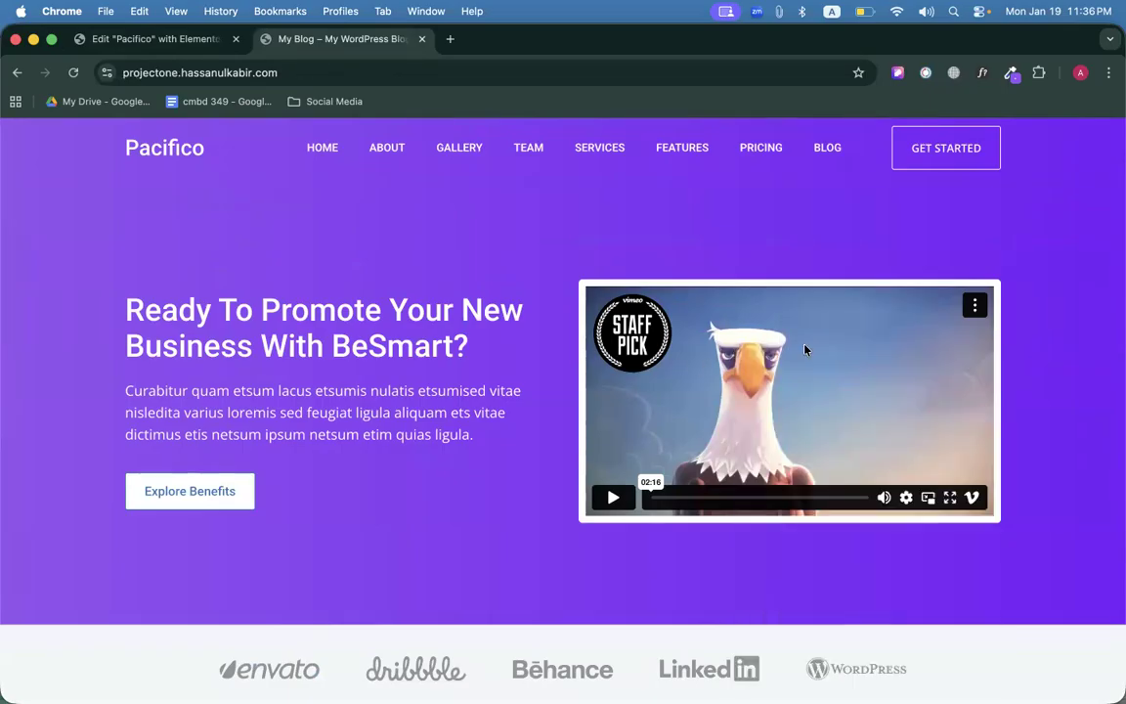
{"action": "left_click", "coordinate": [975, 305]}
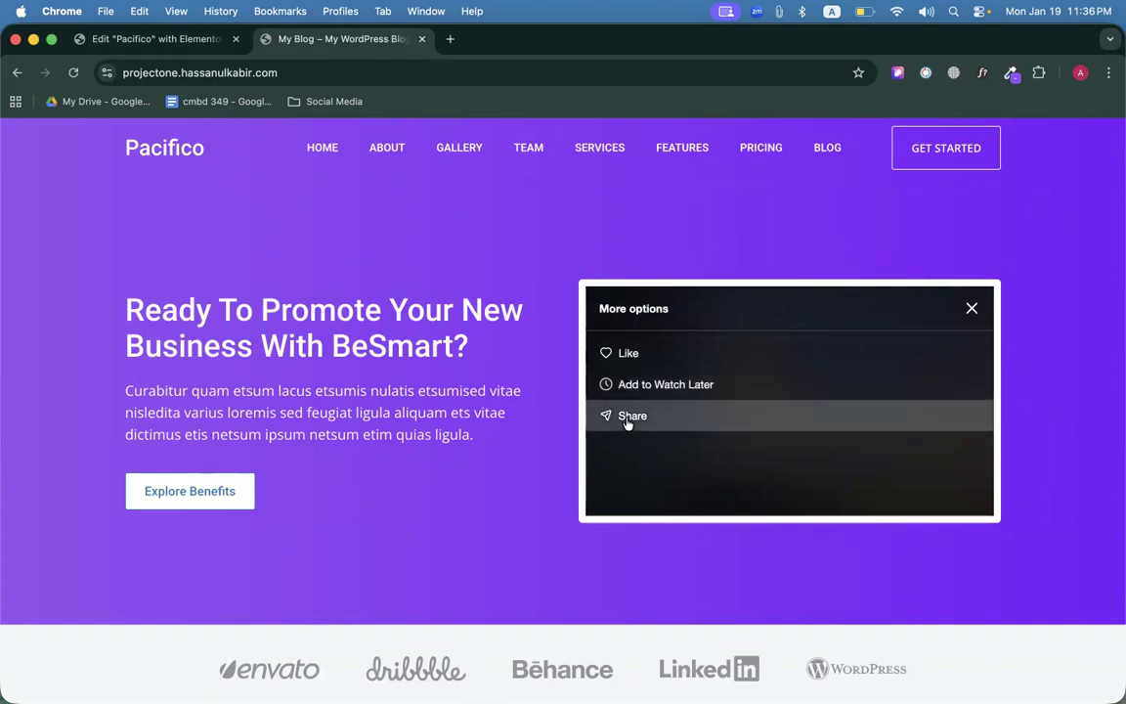
{"action": "left_click", "coordinate": [629, 419]}
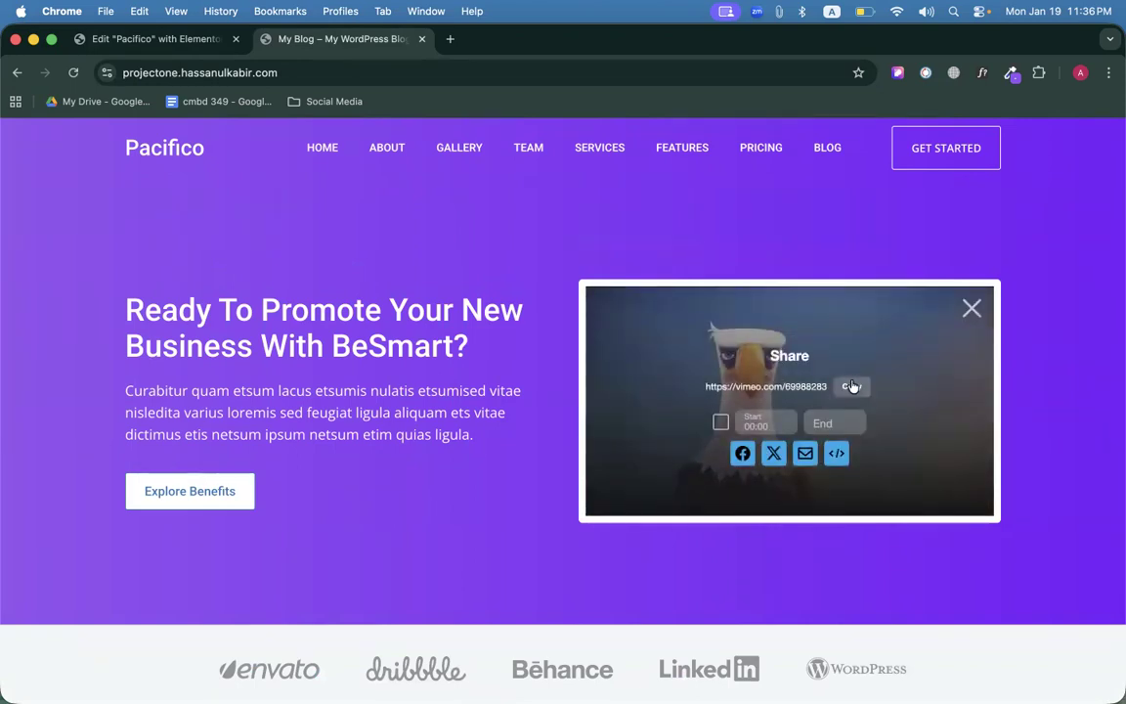
{"action": "left_click", "coordinate": [973, 310]}
{"action": "left_click", "coordinate": [975, 310]}
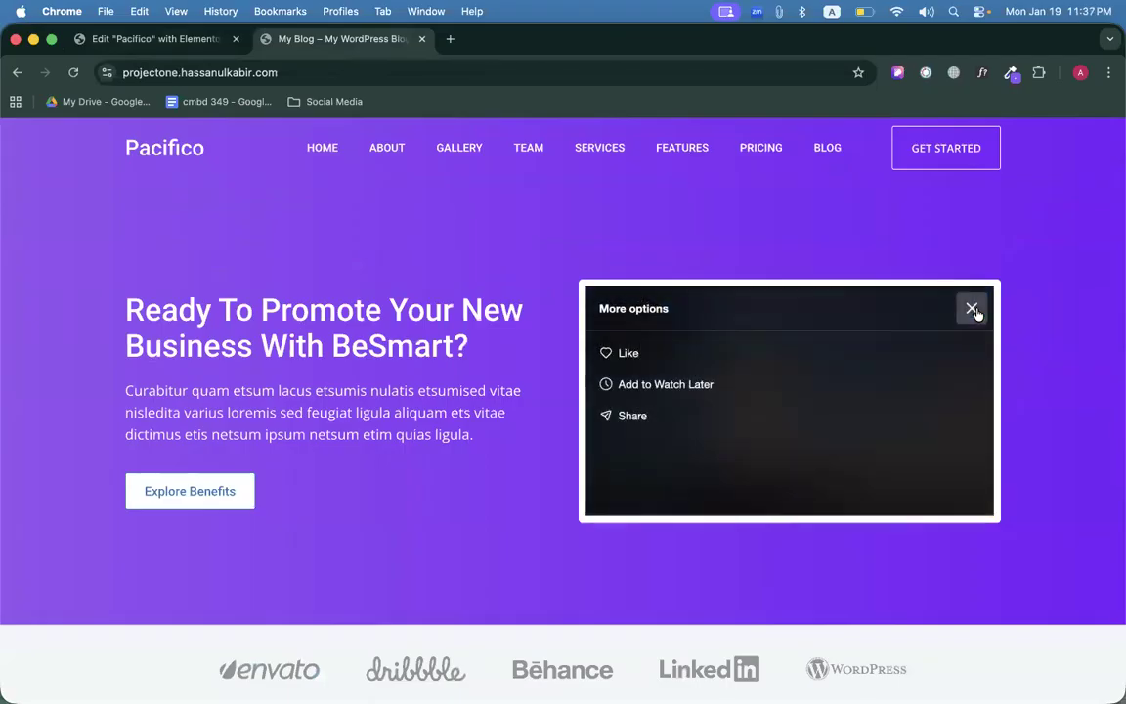
{"action": "left_click", "coordinate": [631, 418]}
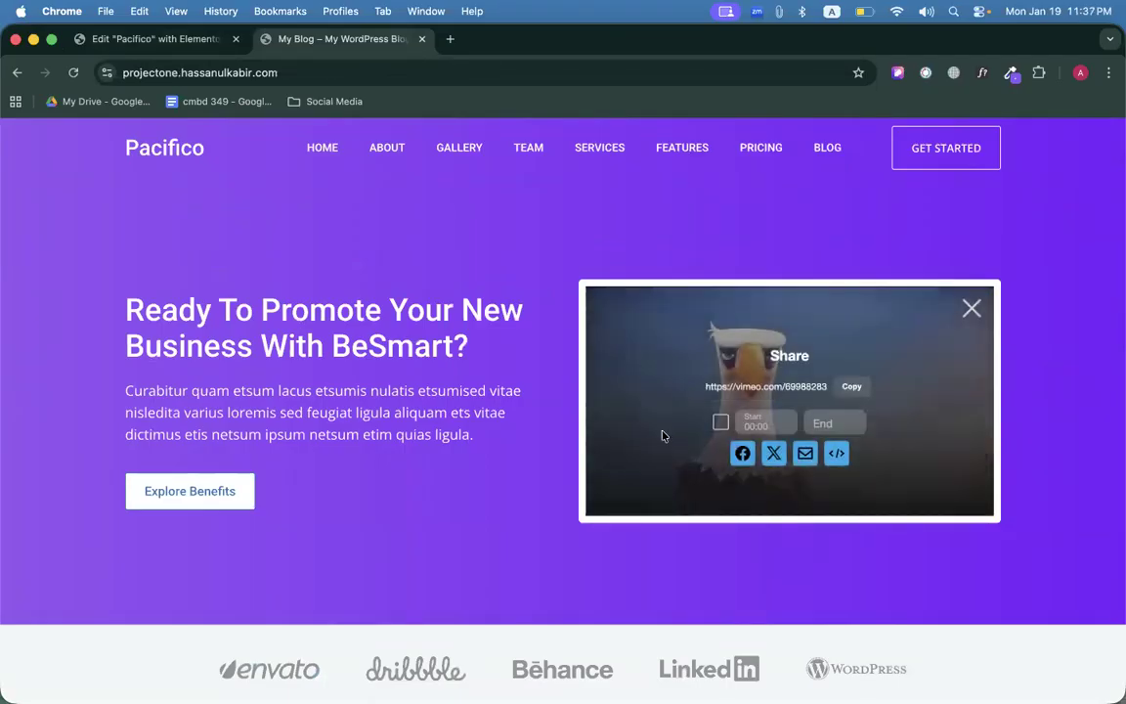
{"action": "left_click", "coordinate": [972, 308]}
{"action": "left_click", "coordinate": [147, 39]}
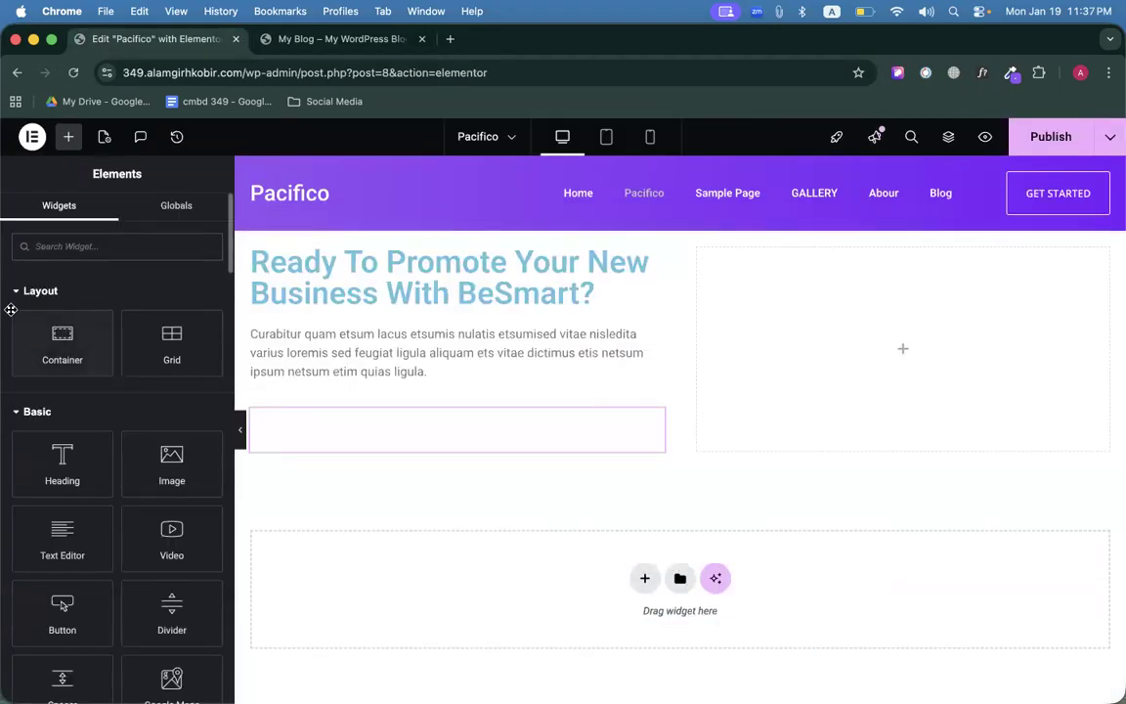
Place a Video widget in the right column and paste the copied link over the default YouTube URL.
{"action": "left_click", "coordinate": [67, 245]}
{"action": "type", "text": "vide"}
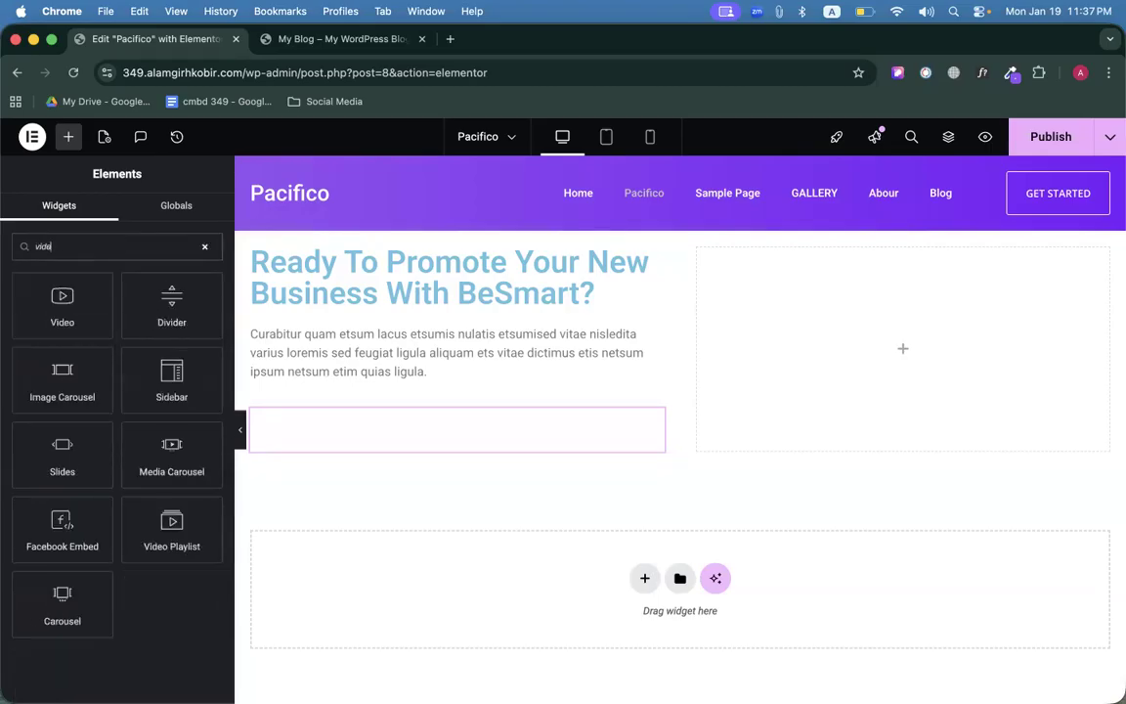
{"action": "left_click_drag", "start_coordinate": [57, 307], "coordinate": [998, 314]}
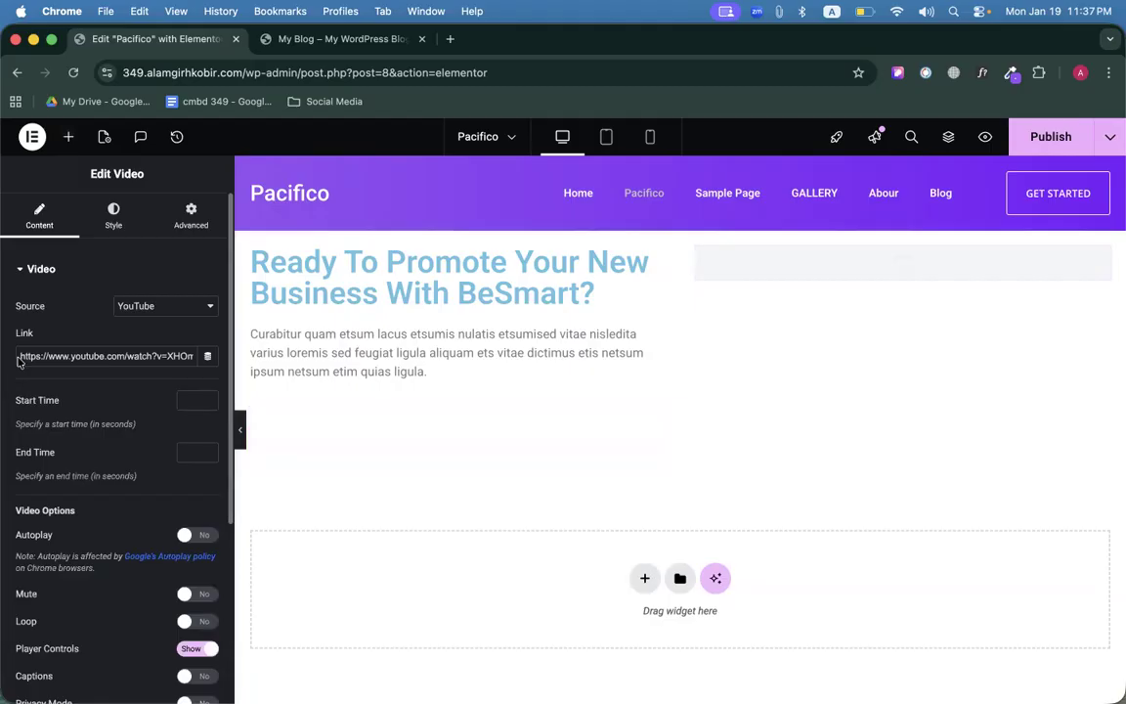
{"action": "triple_click", "coordinate": [97, 355]}
{"action": "key", "text": "BackSpace"}
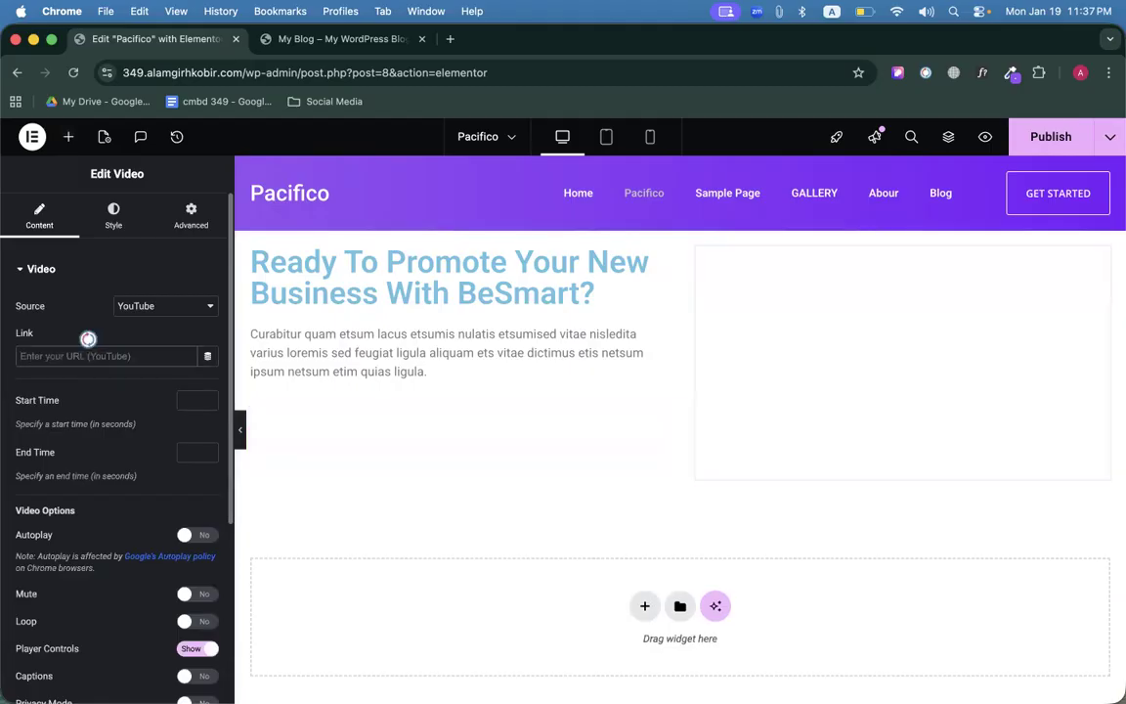
{"action": "key", "text": "super+v"}
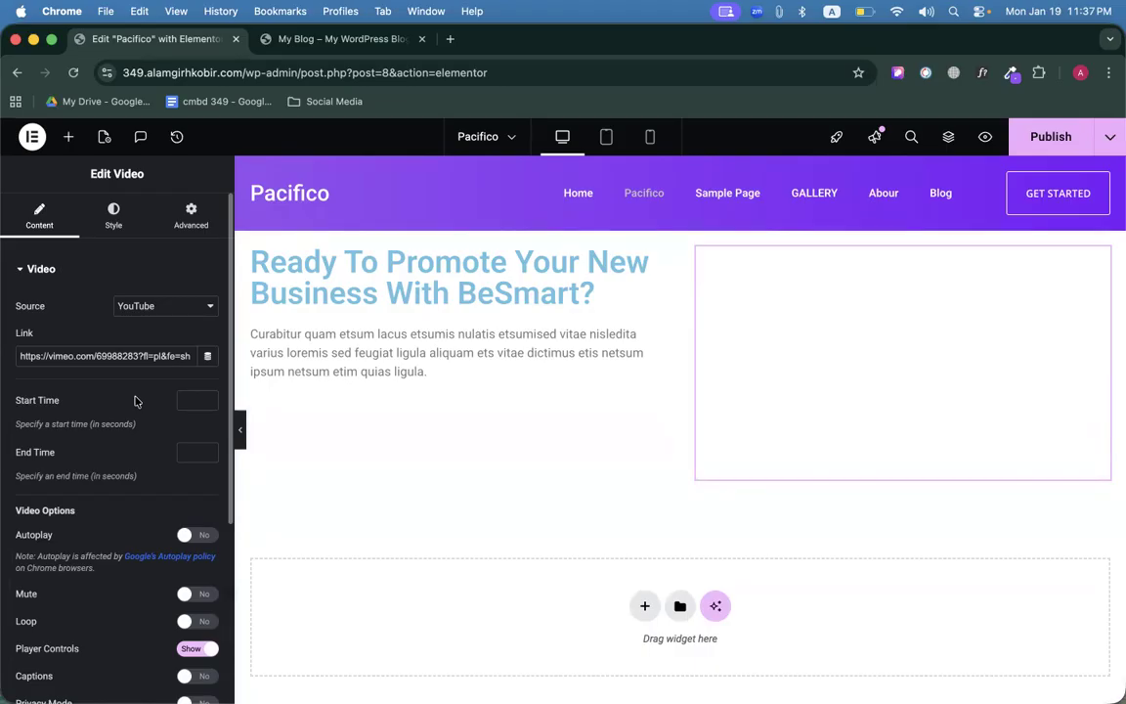
Switch the video source to Vimeo and paste the eagle video link into its URL field.
{"action": "left_click", "coordinate": [150, 309]}
{"action": "left_click", "coordinate": [182, 300]}
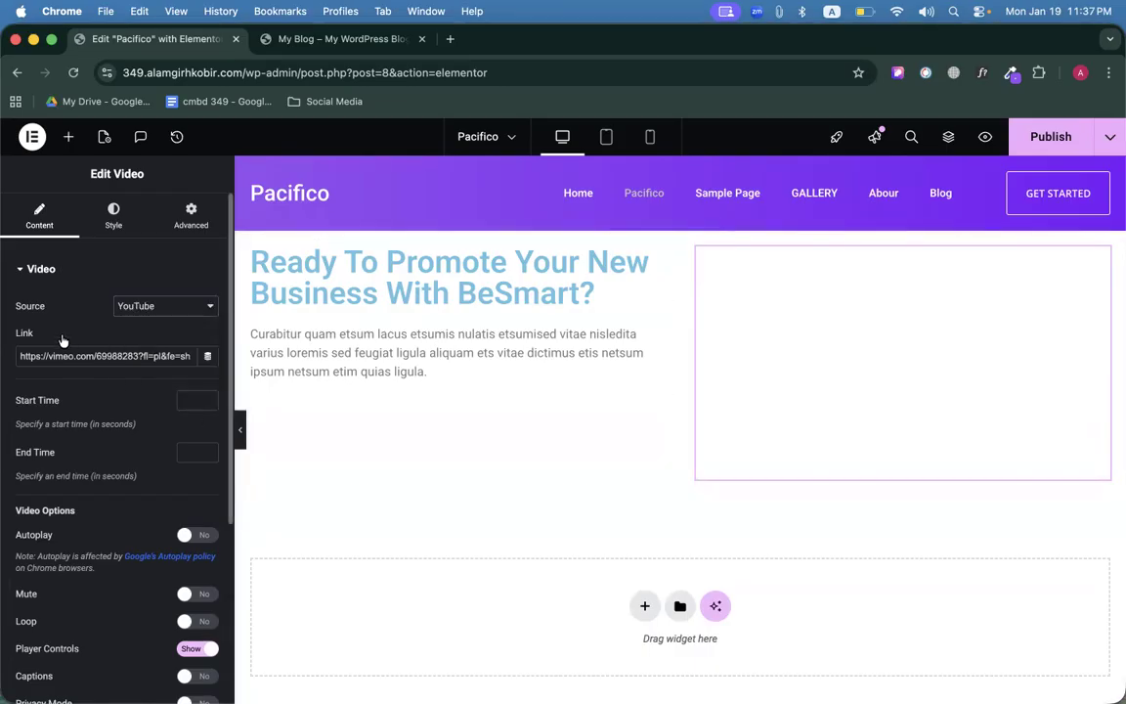
{"action": "left_click", "coordinate": [171, 305]}
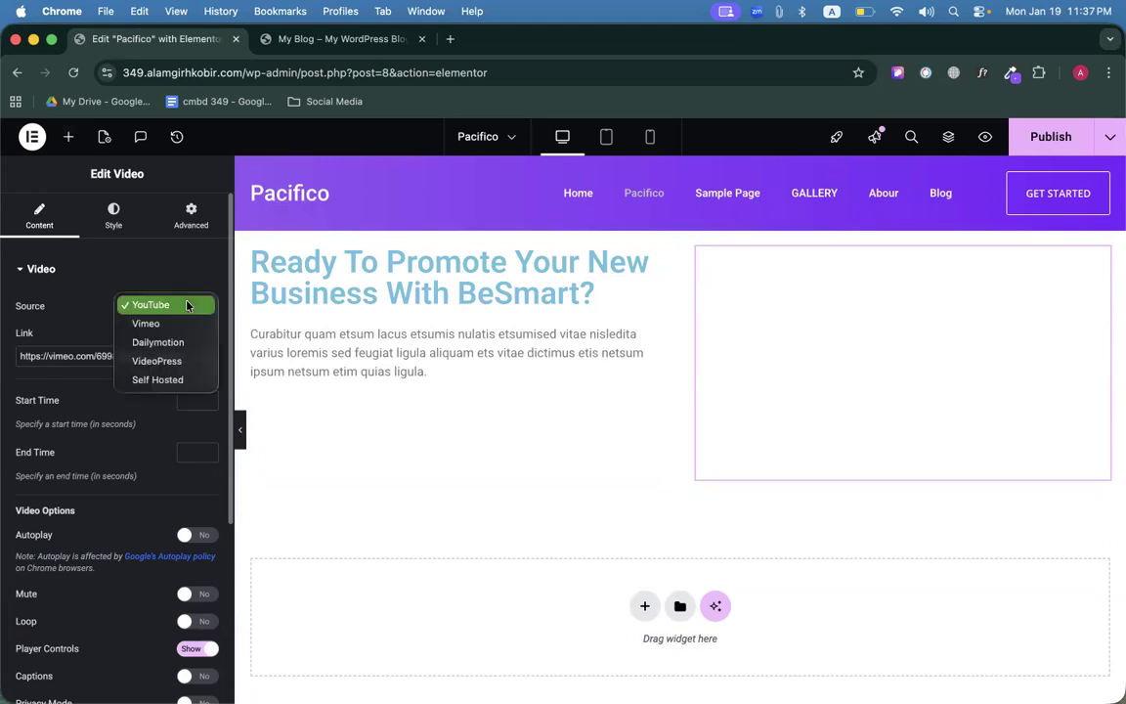
{"action": "left_click", "coordinate": [107, 322]}
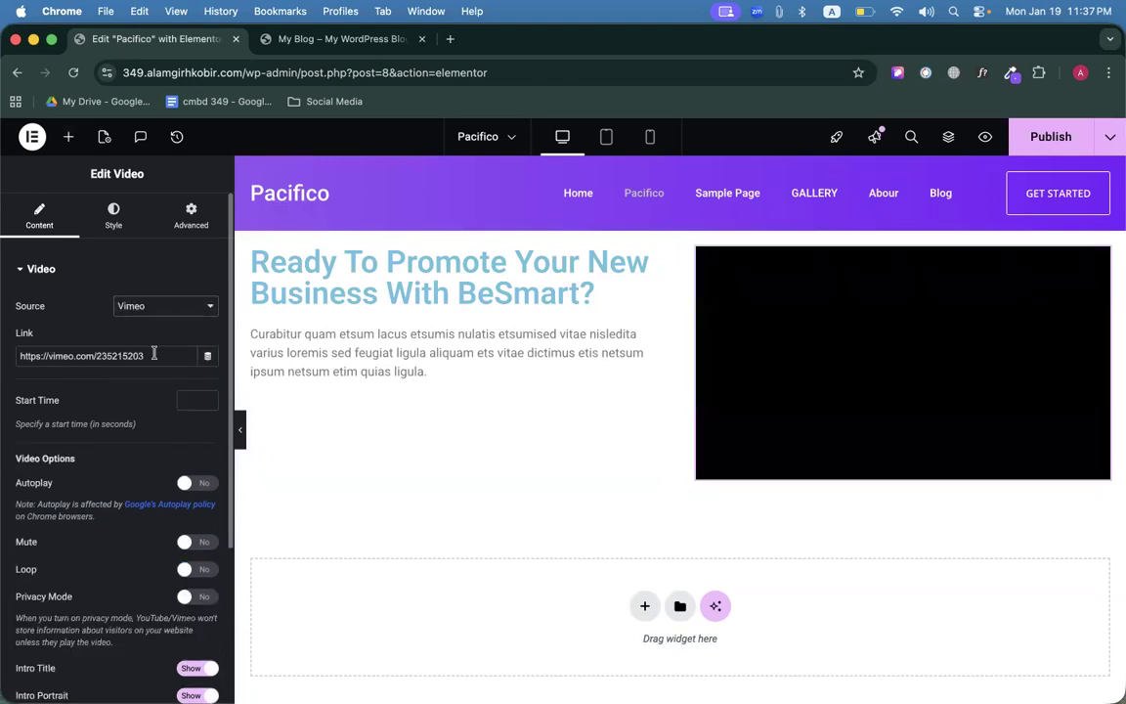
{"action": "triple_click", "coordinate": [152, 355]}
{"action": "type", "text": "https://vimeo.com/69988283?fl=pl&fe=sh"}
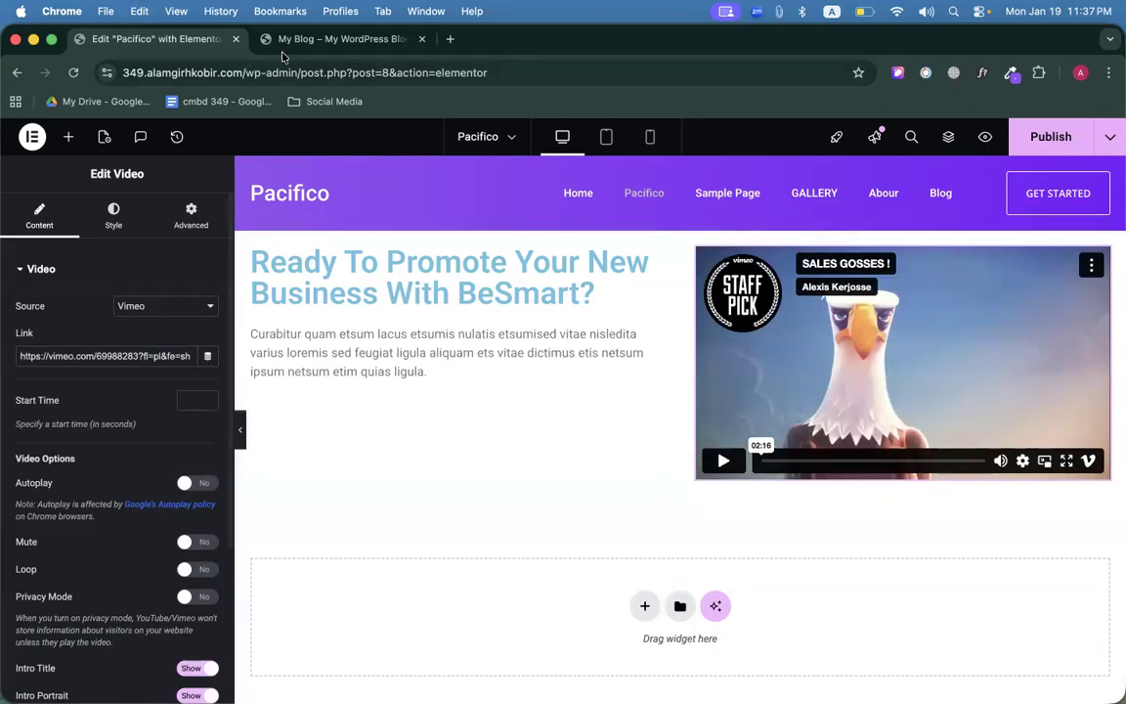
{"action": "left_click", "coordinate": [312, 38]}
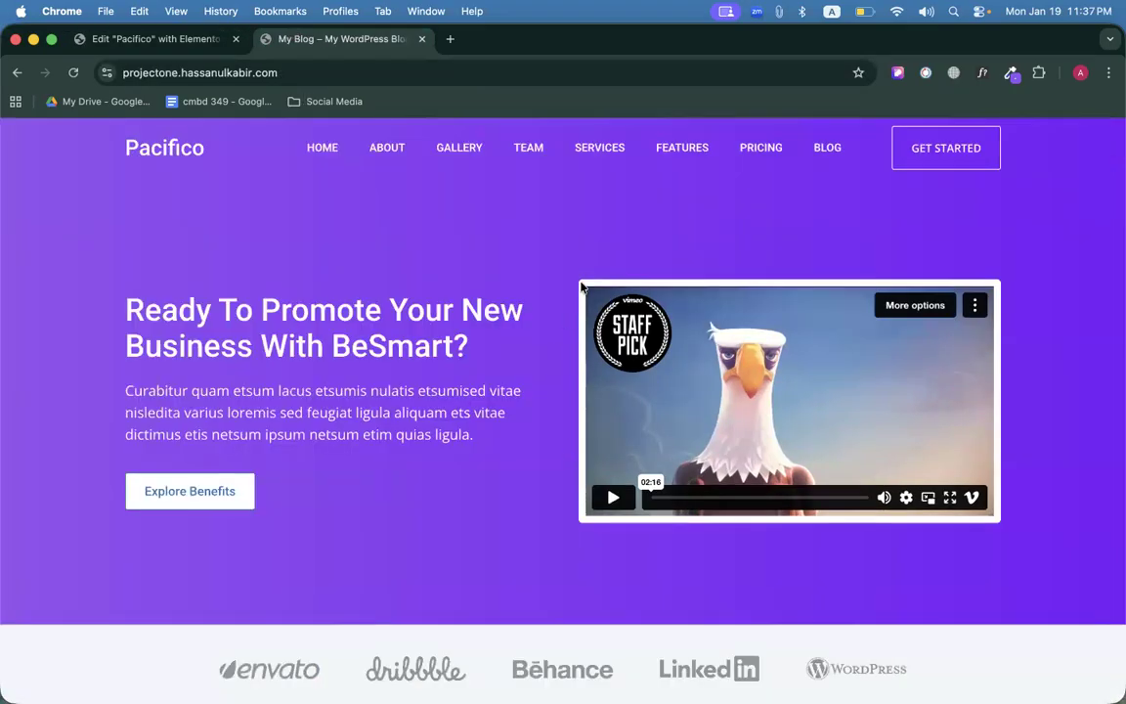
Give the video a Solid border type in its Advanced border settings.
{"action": "left_click", "coordinate": [203, 41]}
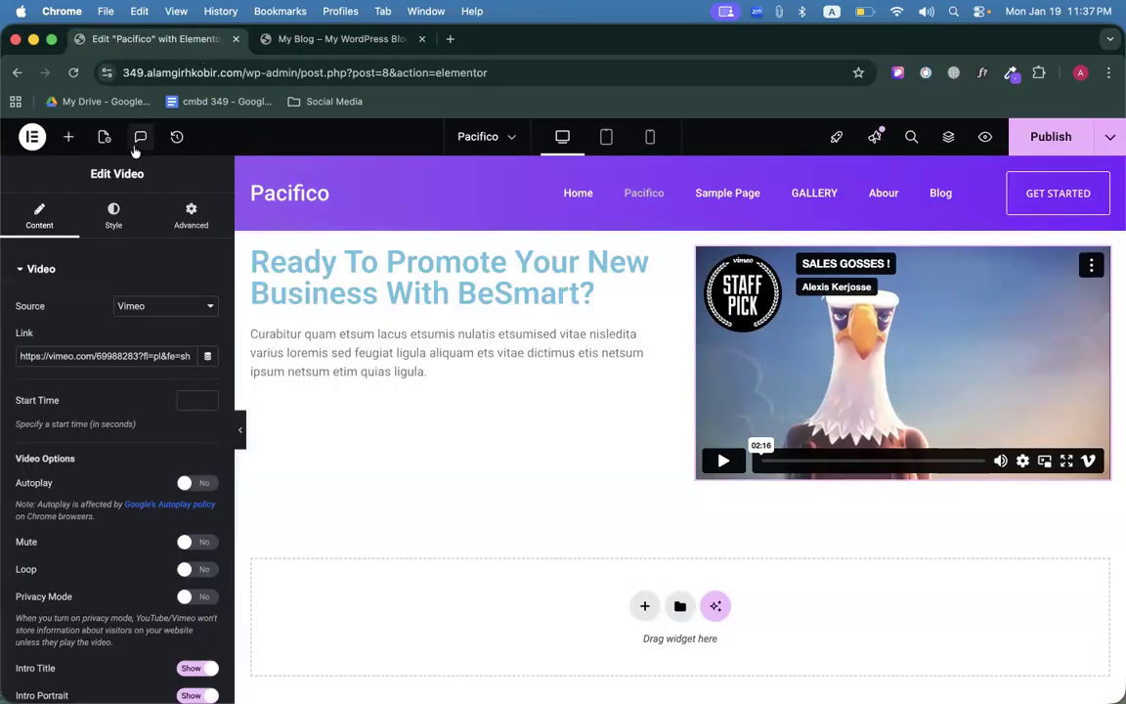
{"action": "left_click", "coordinate": [113, 215]}
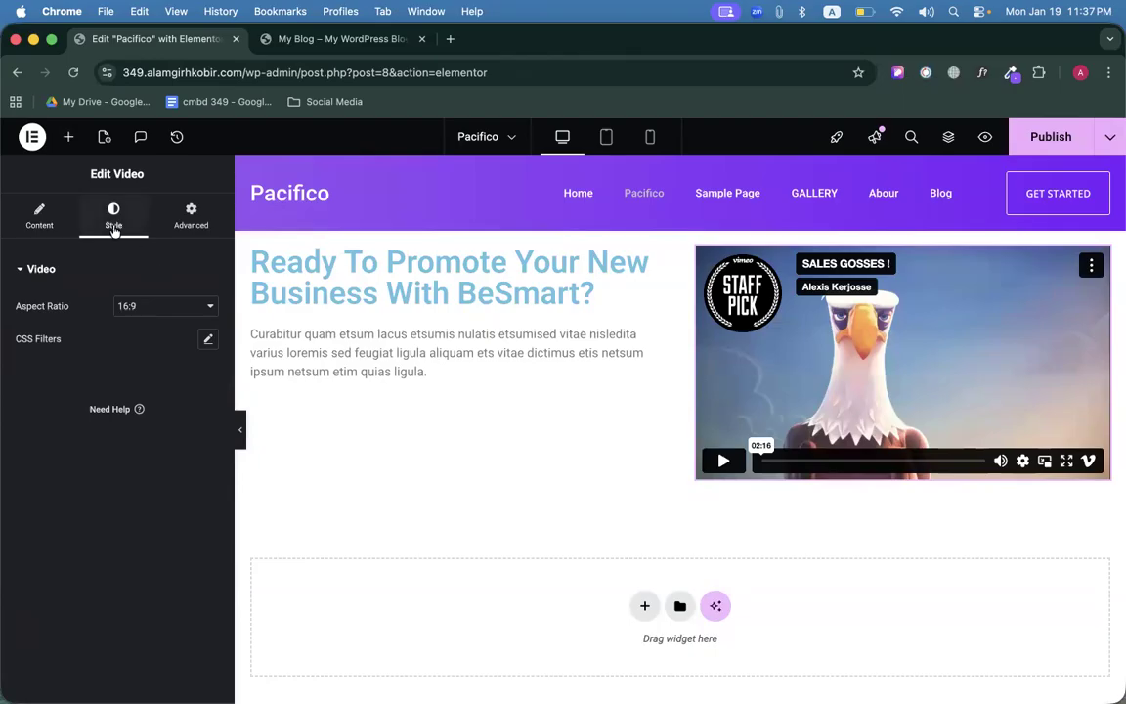
{"action": "left_click", "coordinate": [192, 220]}
{"action": "scroll", "coordinate": [88, 509], "scroll_direction": "down", "scroll_amount": 10}
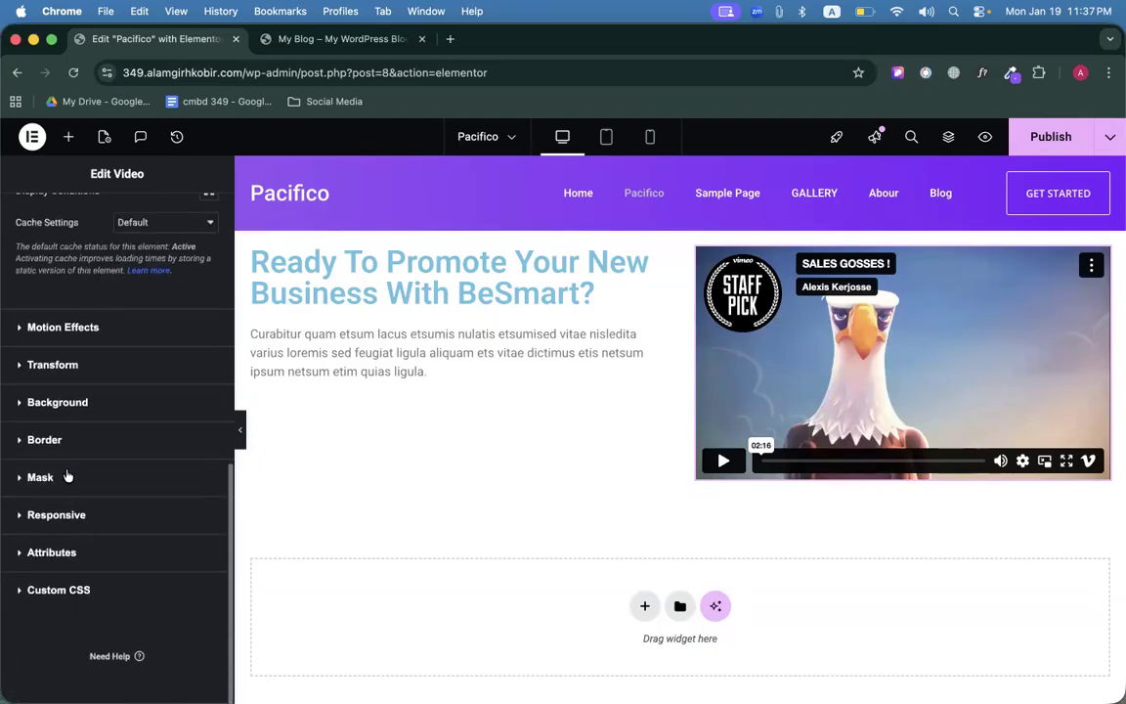
{"action": "left_click", "coordinate": [44, 439]}
{"action": "left_click", "coordinate": [160, 488]}
{"action": "left_click", "coordinate": [156, 506]}
{"action": "left_click", "coordinate": [157, 489]}
{"action": "left_click", "coordinate": [156, 508]}
Set the video's border width to 10 on all sides.
{"action": "left_click", "coordinate": [52, 541]}
{"action": "type", "text": "1"}
{"action": "key", "text": "BackSpace"}
{"action": "type", "text": "6"}
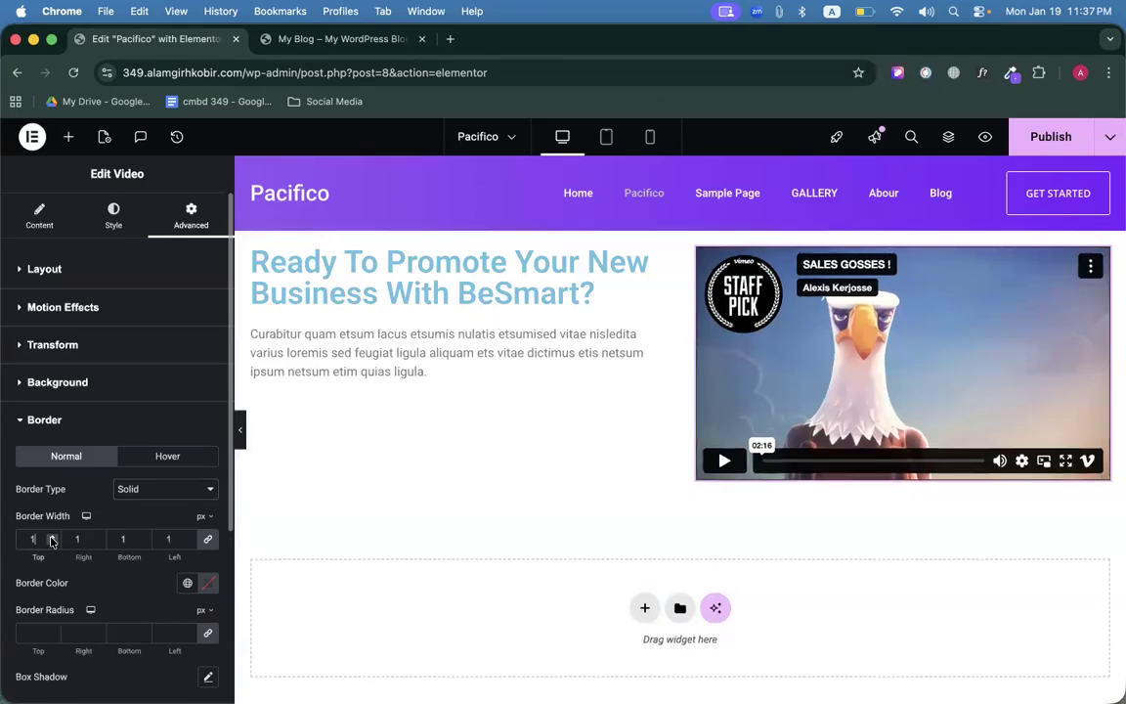
{"action": "key", "text": "BackSpace"}
{"action": "type", "text": "9"}
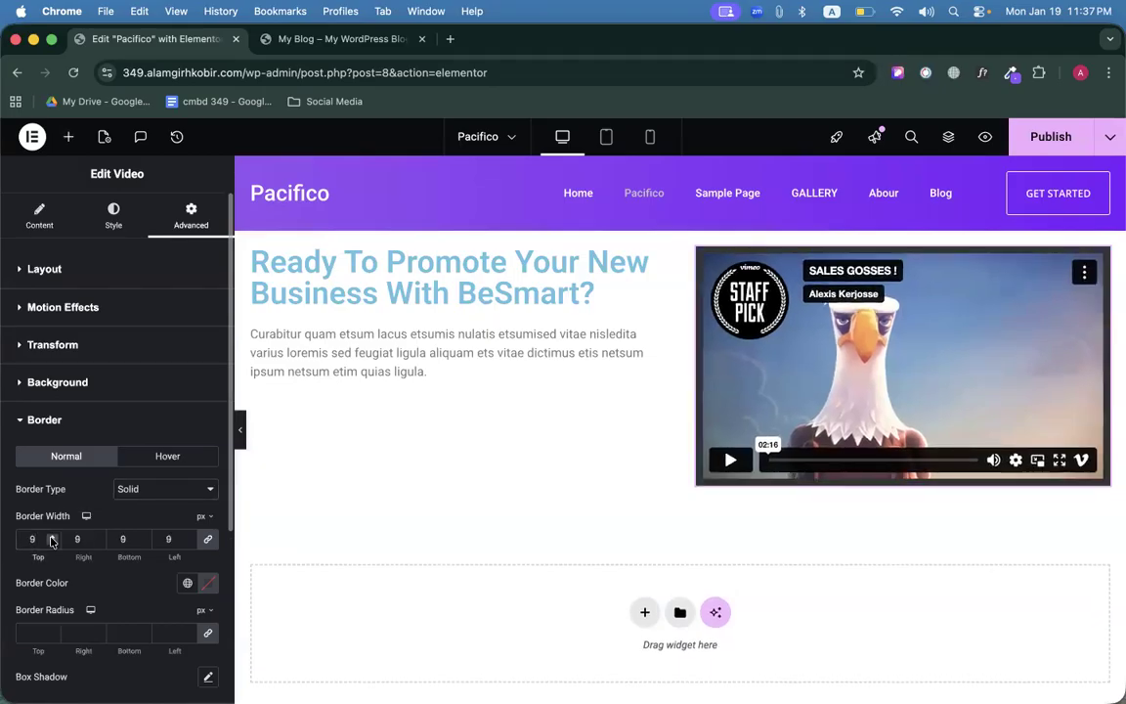
{"action": "left_click", "coordinate": [52, 539]}
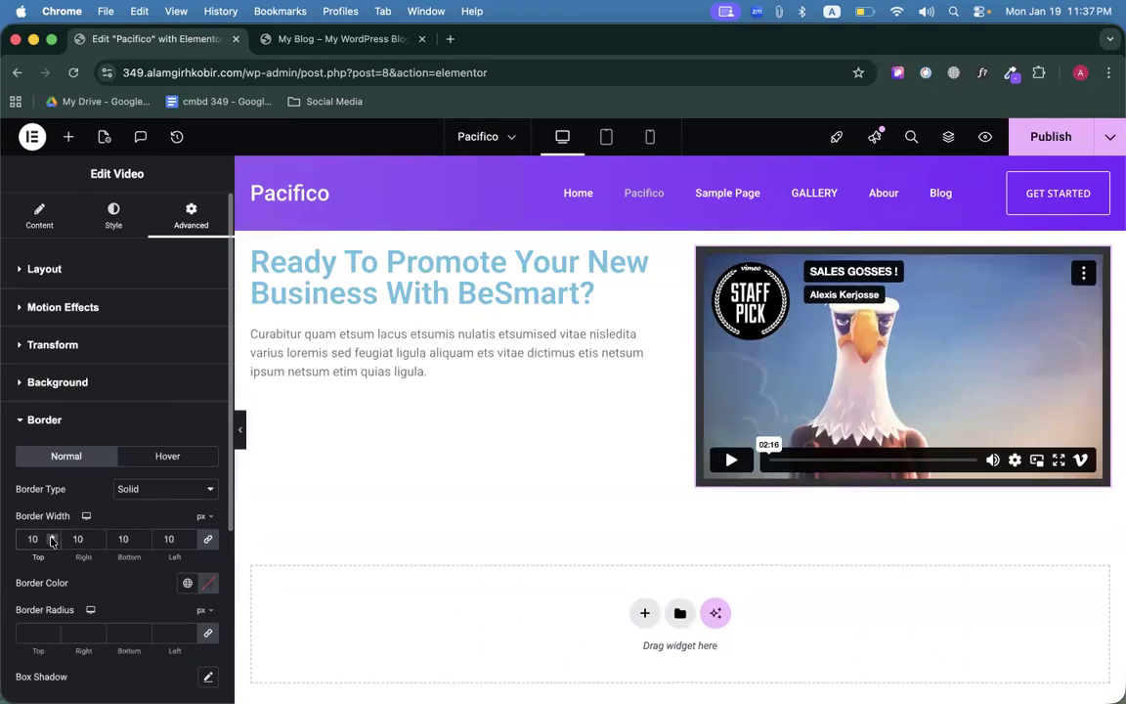
{"action": "scroll", "coordinate": [93, 515], "scroll_direction": "down", "scroll_amount": 3}
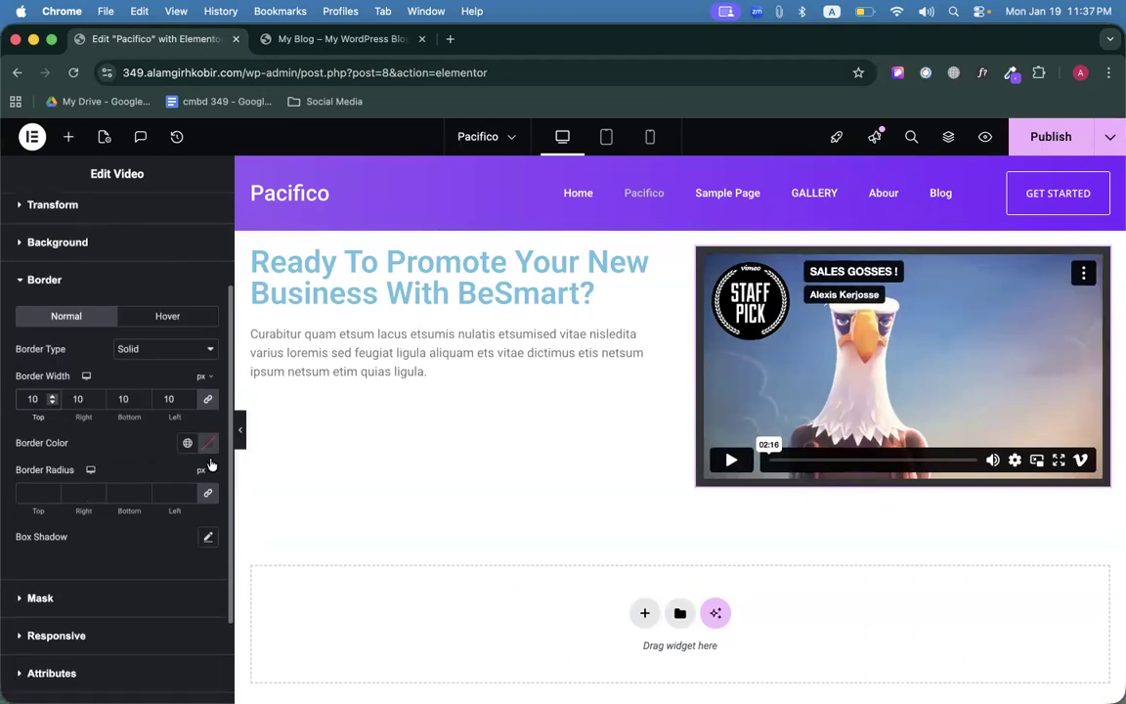
Make the border colour white (#FFFFFF) and compare the frame with the live site.
{"action": "left_click", "coordinate": [207, 442]}
{"action": "left_click_drag", "start_coordinate": [163, 528], "coordinate": [113, 499]}
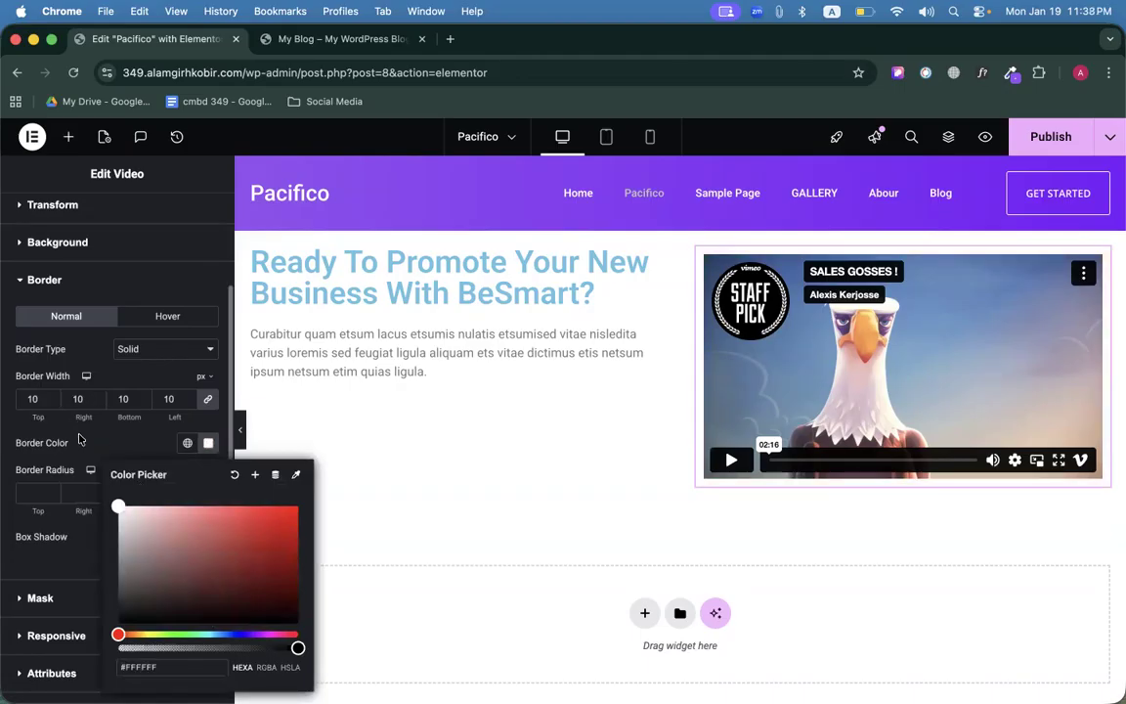
{"action": "left_click", "coordinate": [93, 441]}
{"action": "scroll", "coordinate": [109, 443], "scroll_direction": "down", "scroll_amount": 2}
{"action": "scroll", "coordinate": [107, 435], "scroll_direction": "up", "scroll_amount": 3}
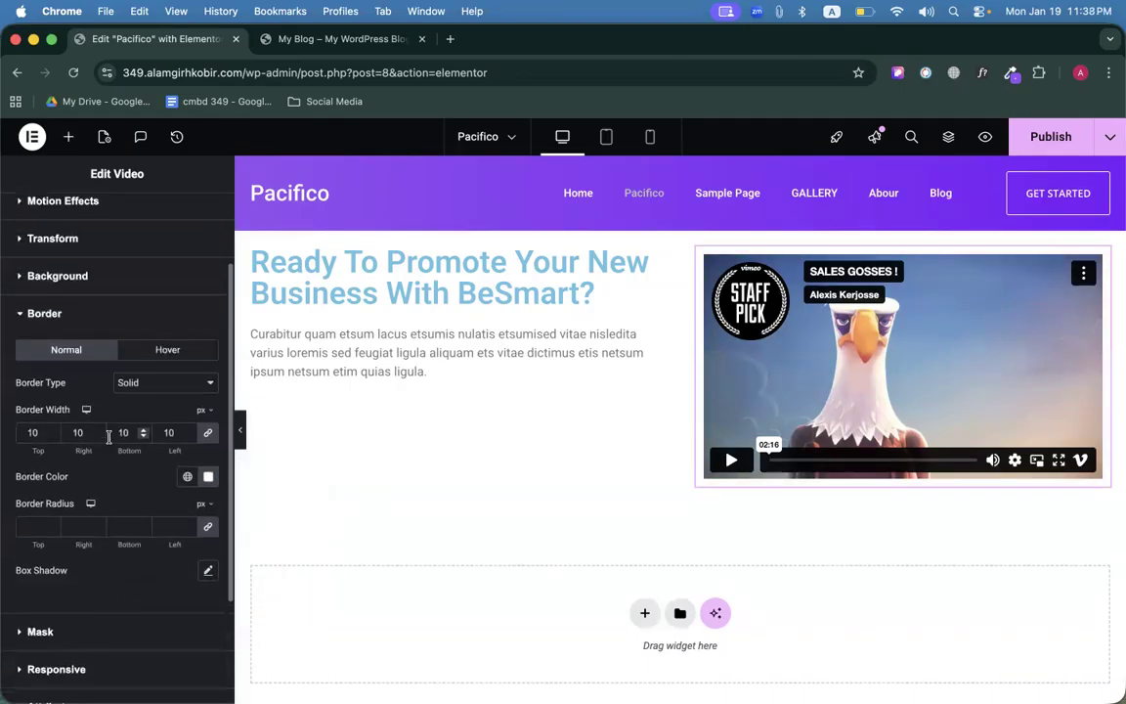
{"action": "left_click", "coordinate": [246, 45]}
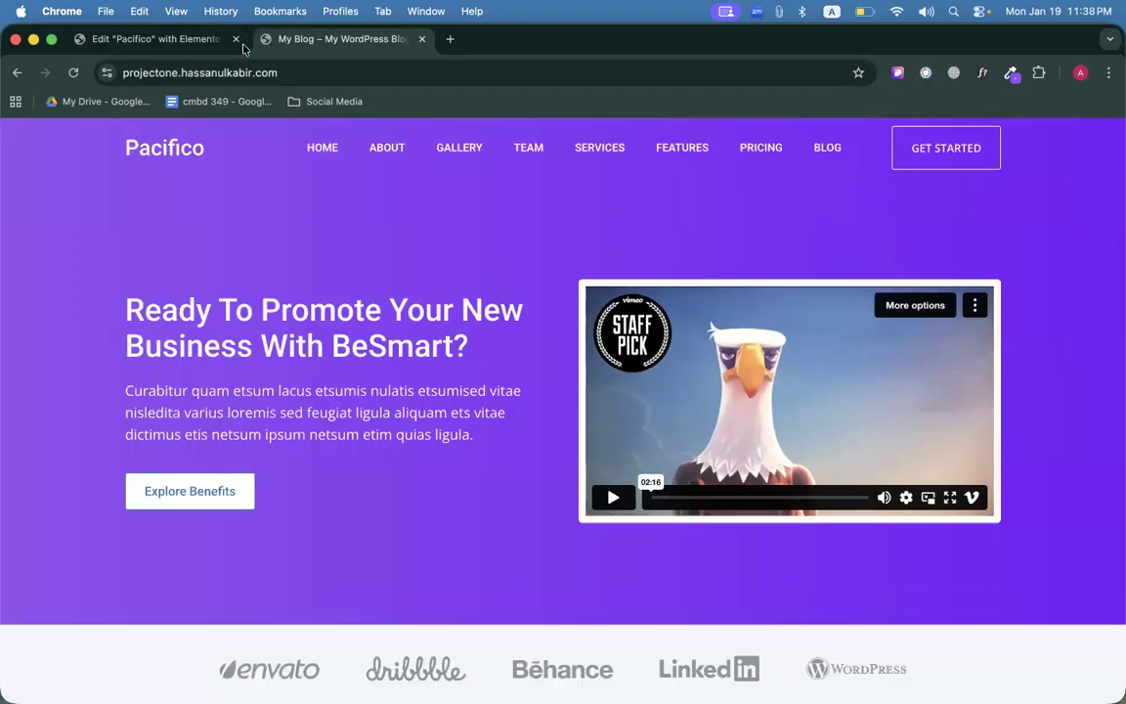
{"action": "left_click", "coordinate": [191, 45]}
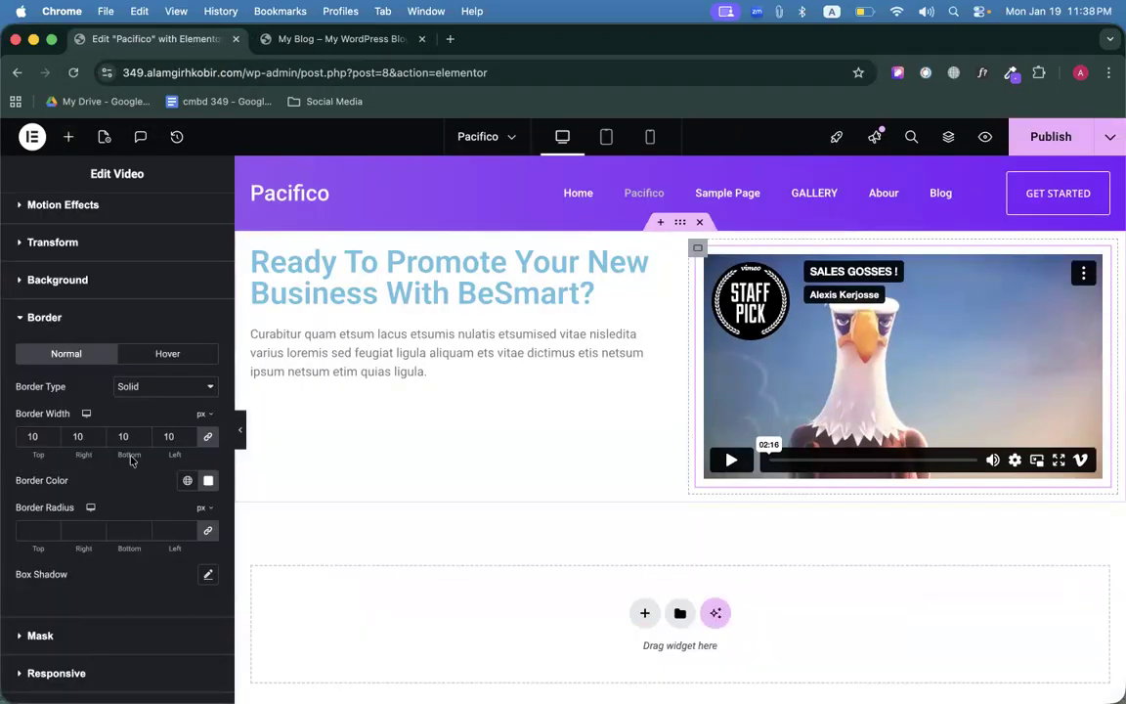
Add a faint box shadow at 0.1 opacity to the video and update the page.
{"action": "left_click", "coordinate": [207, 574]}
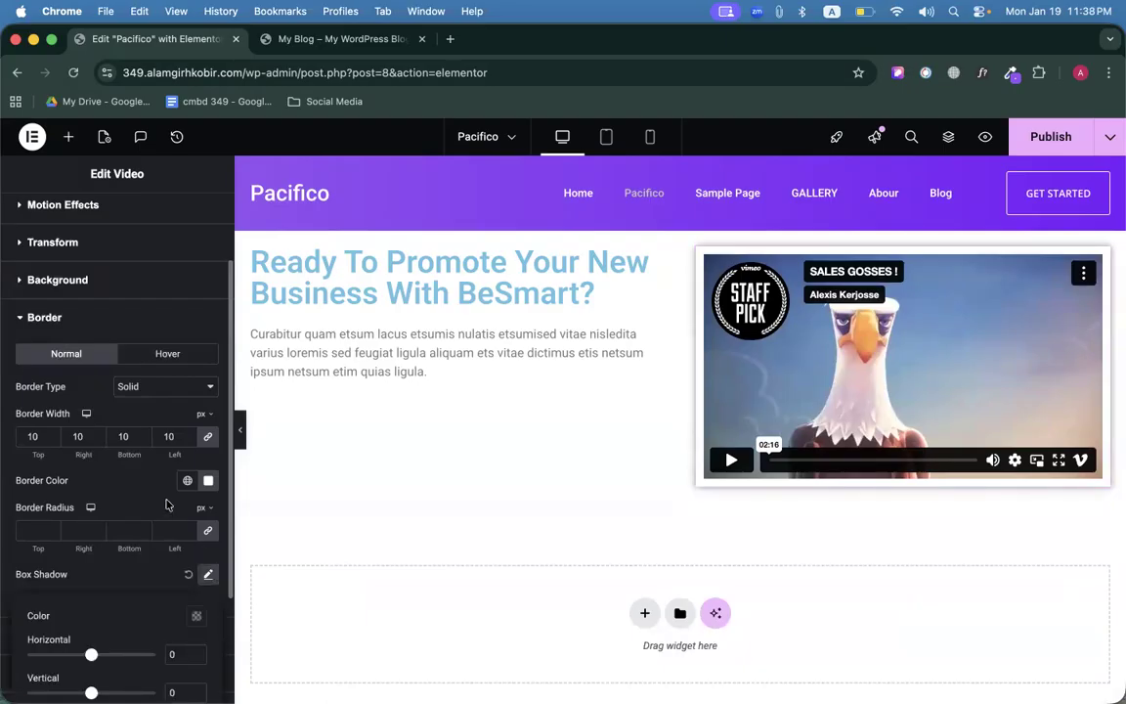
{"action": "scroll", "coordinate": [127, 503], "scroll_direction": "down", "scroll_amount": 5}
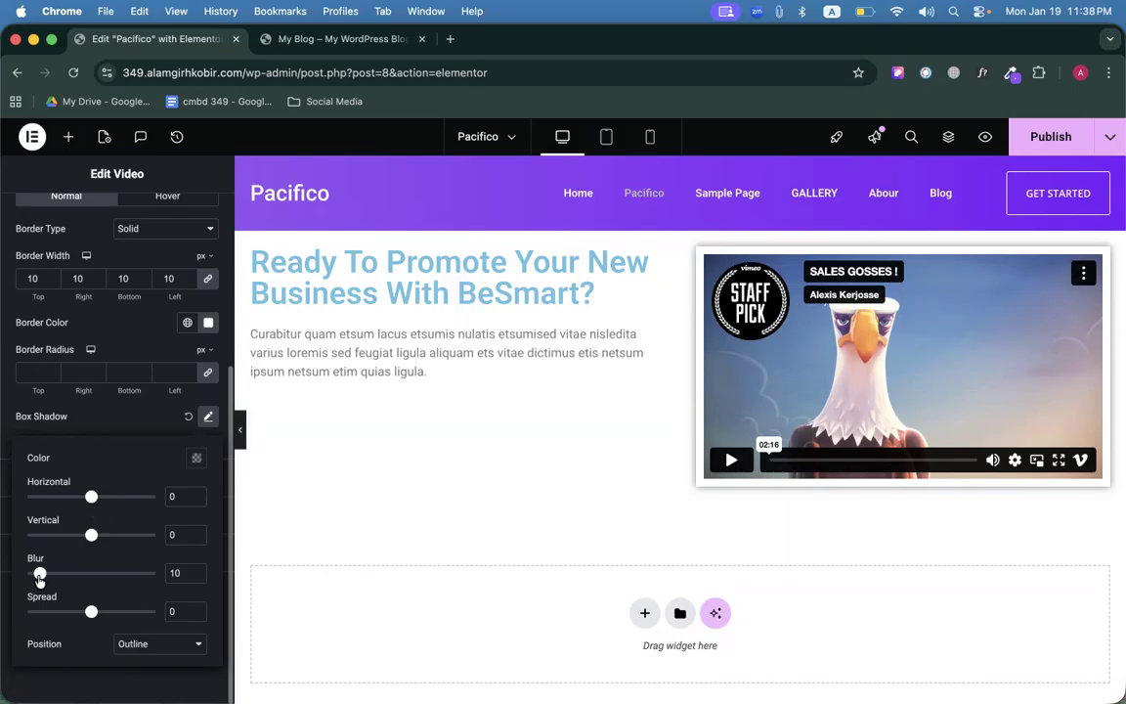
{"action": "left_click", "coordinate": [197, 458]}
{"action": "left_click_drag", "start_coordinate": [195, 399], "coordinate": [122, 397]}
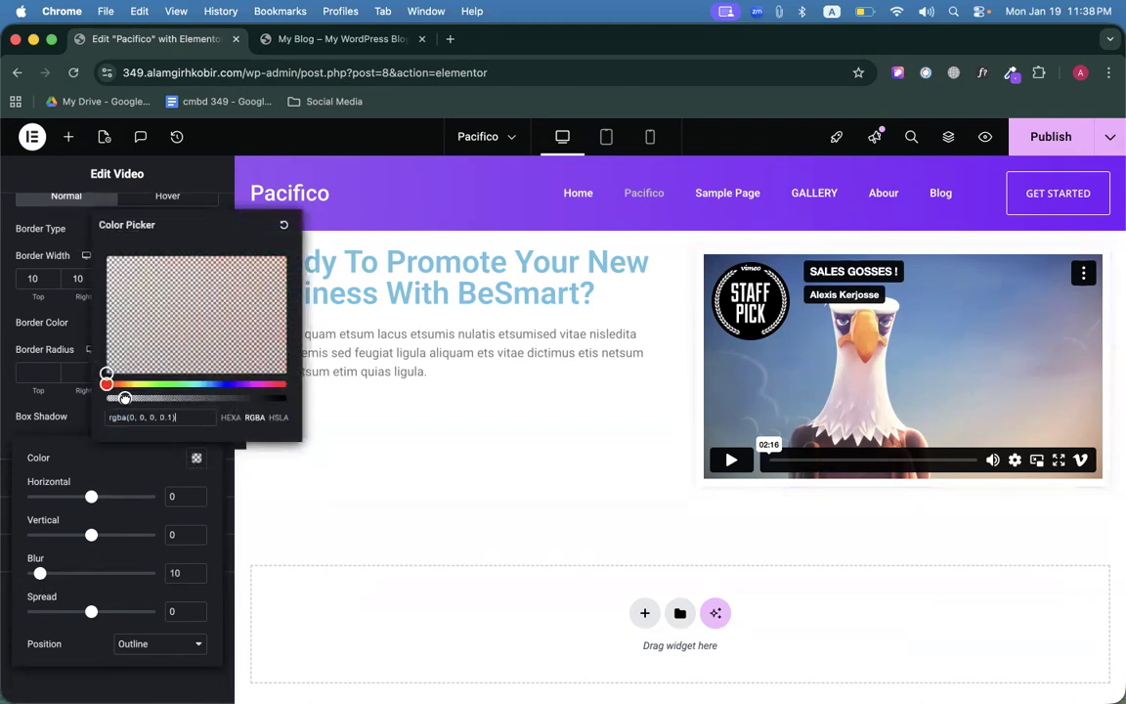
{"action": "left_click", "coordinate": [144, 467]}
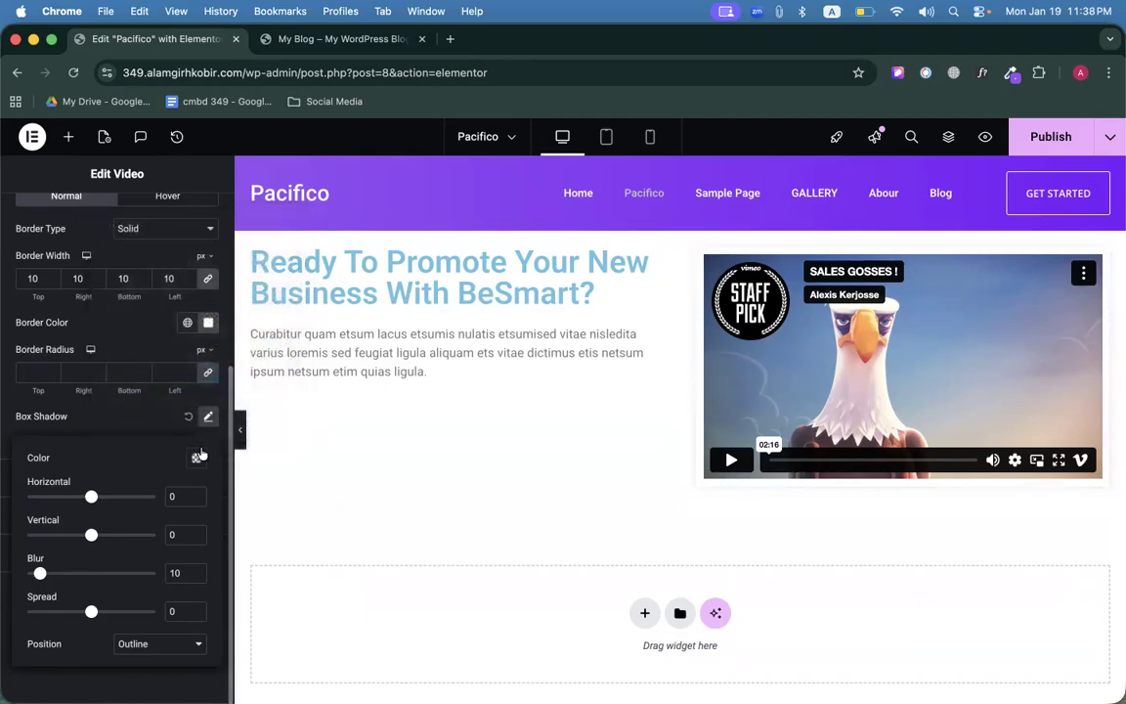
{"action": "left_click", "coordinate": [207, 418]}
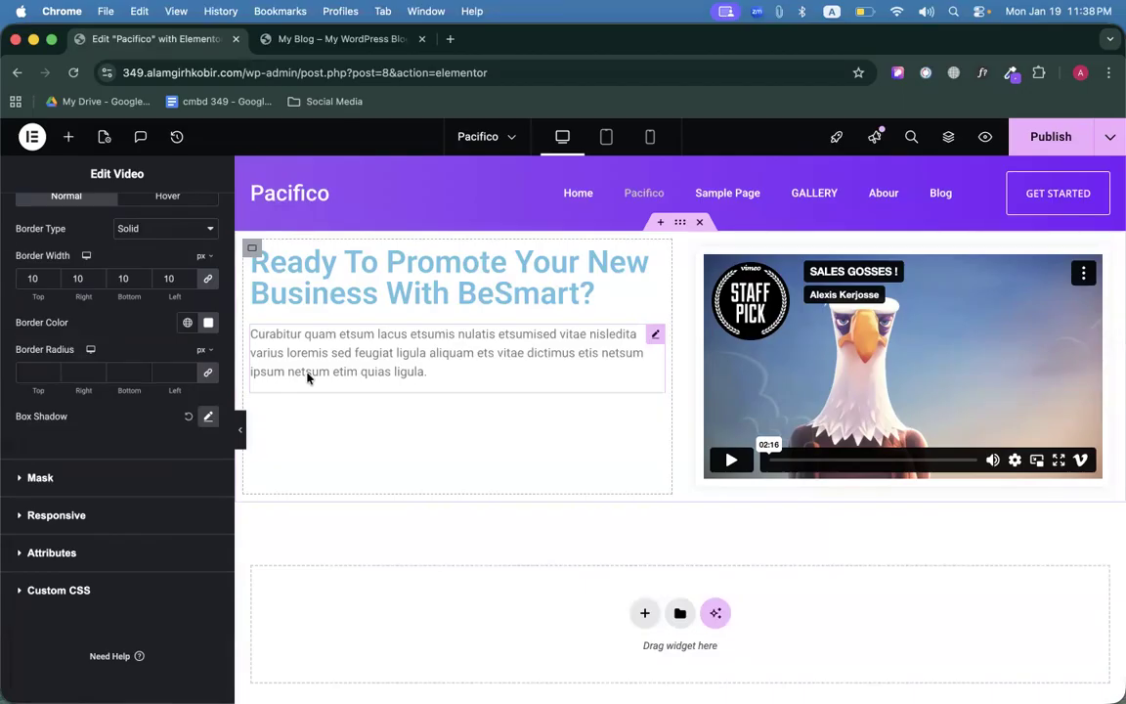
{"action": "scroll", "coordinate": [93, 380], "scroll_direction": "up", "scroll_amount": 5}
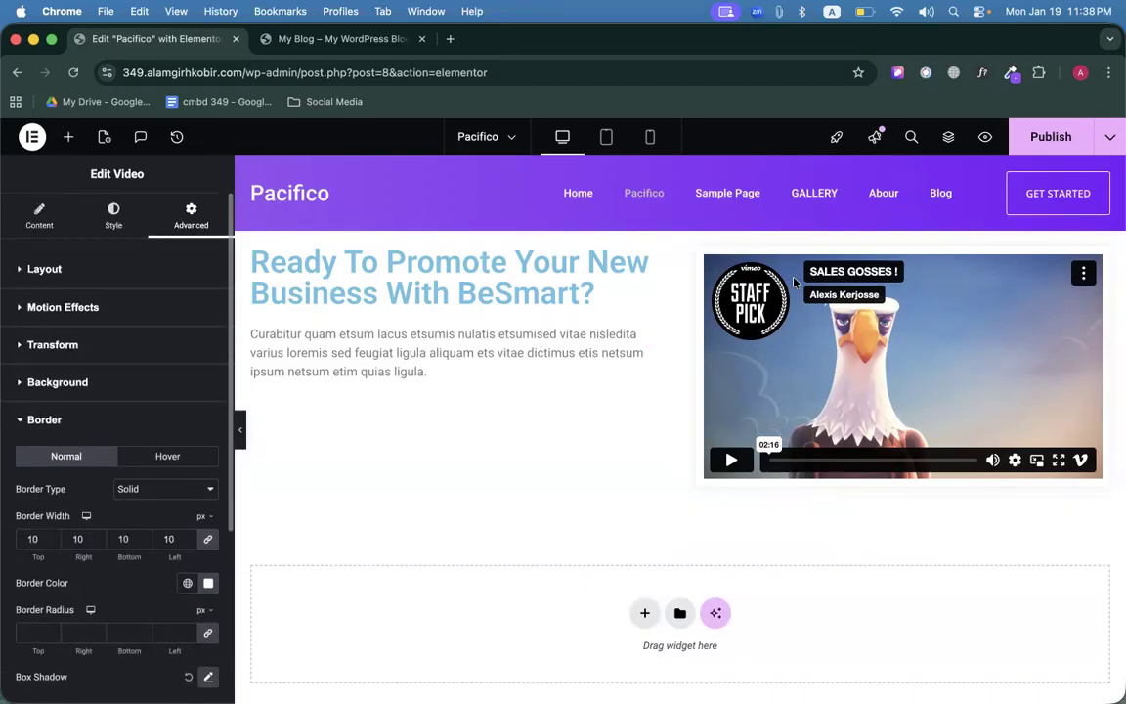
{"action": "left_click", "coordinate": [1054, 139]}
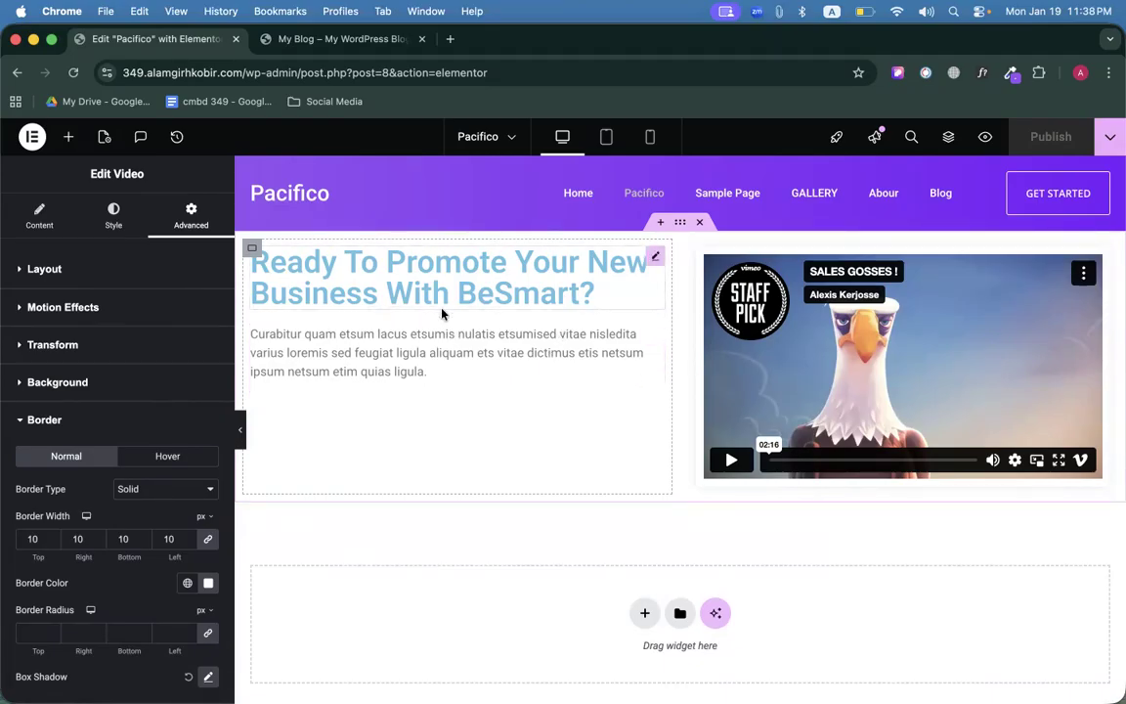
Switch the hero background to a gradient with the sampled left purple #934FF1 as the first colour.
{"action": "left_click", "coordinate": [342, 39]}
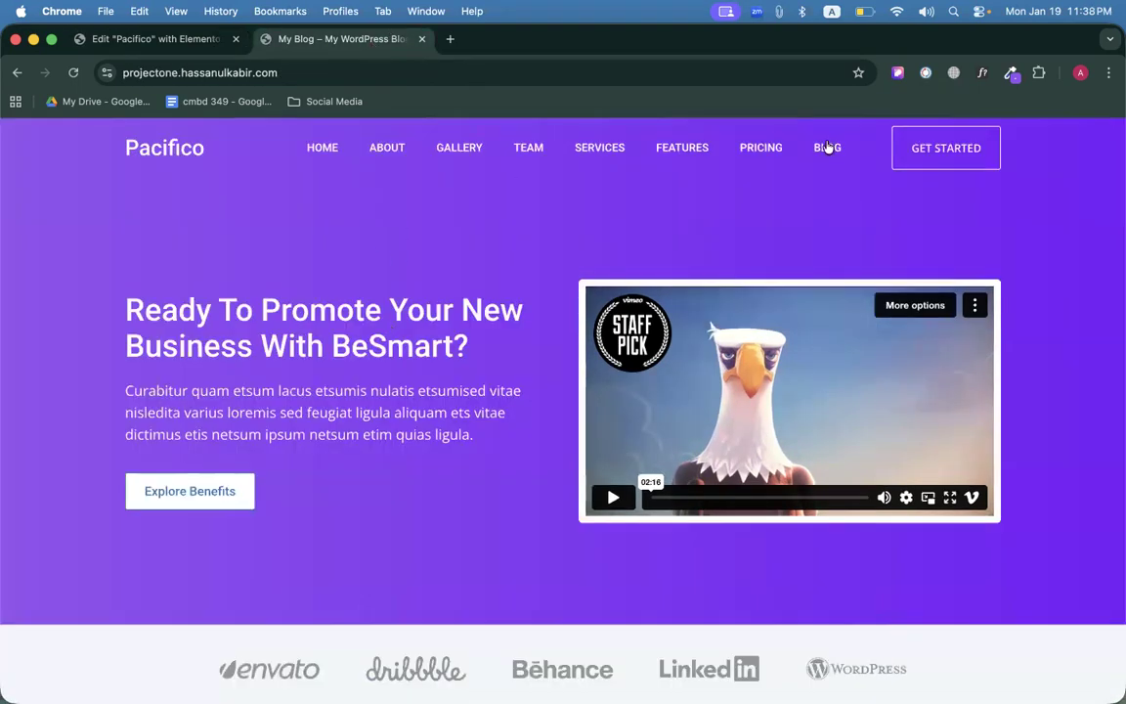
{"action": "left_click", "coordinate": [1010, 74]}
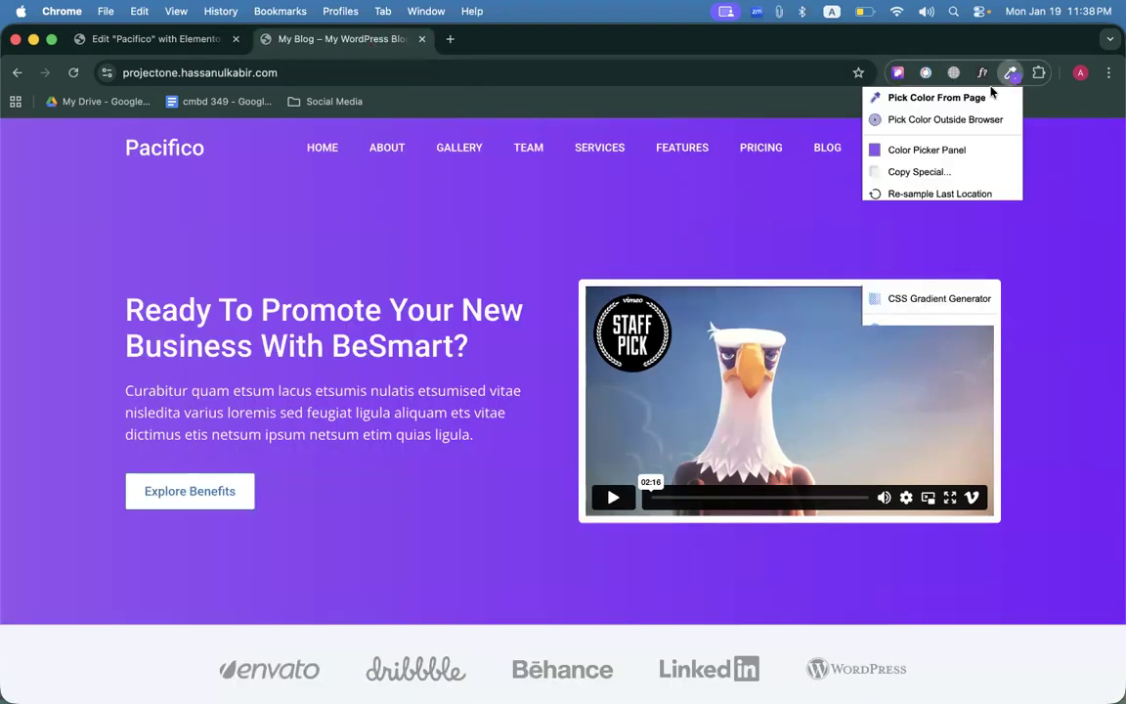
{"action": "left_click", "coordinate": [921, 105]}
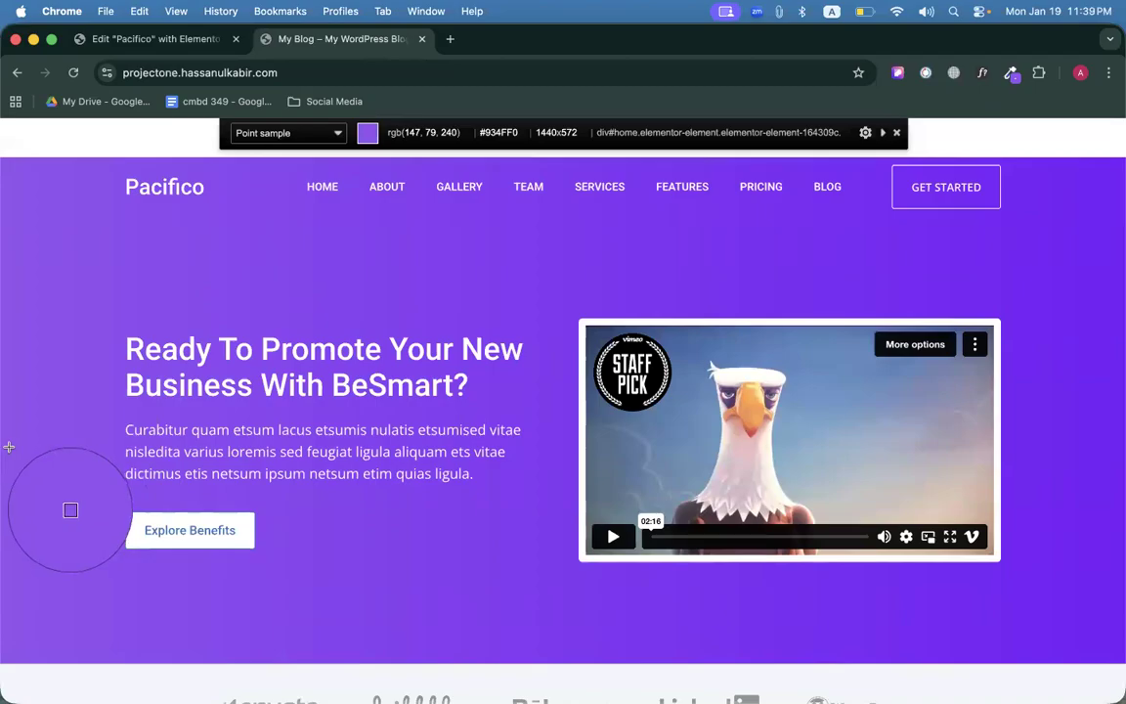
{"action": "left_click", "coordinate": [9, 447]}
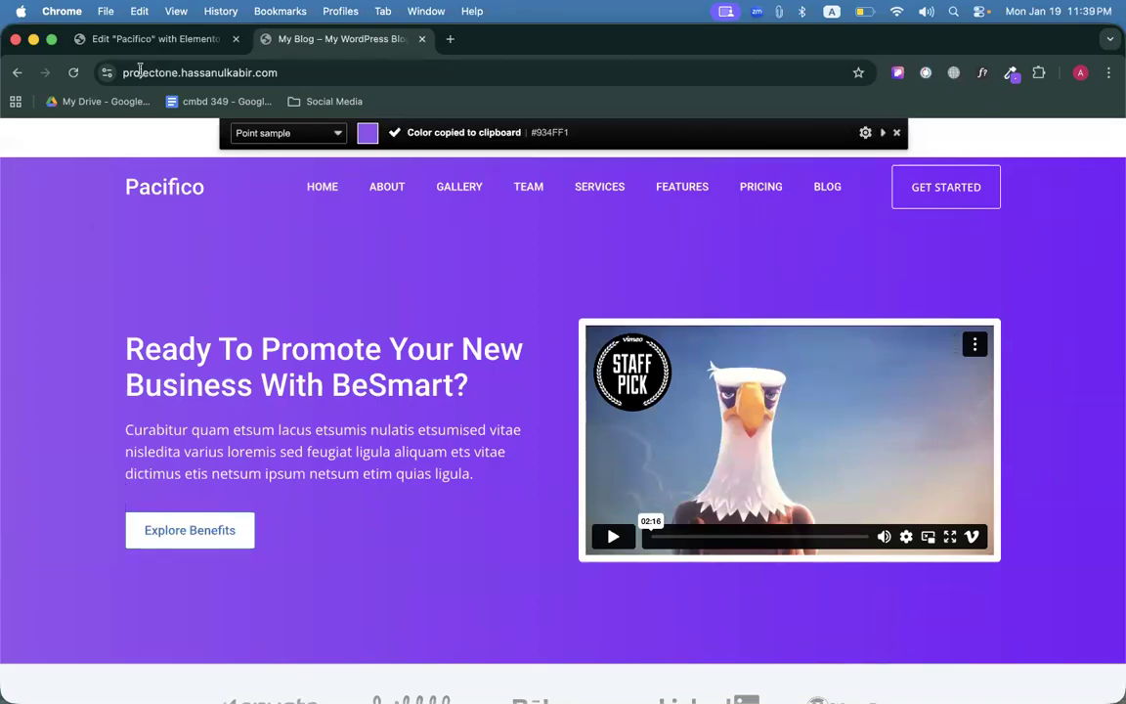
{"action": "left_click", "coordinate": [125, 44]}
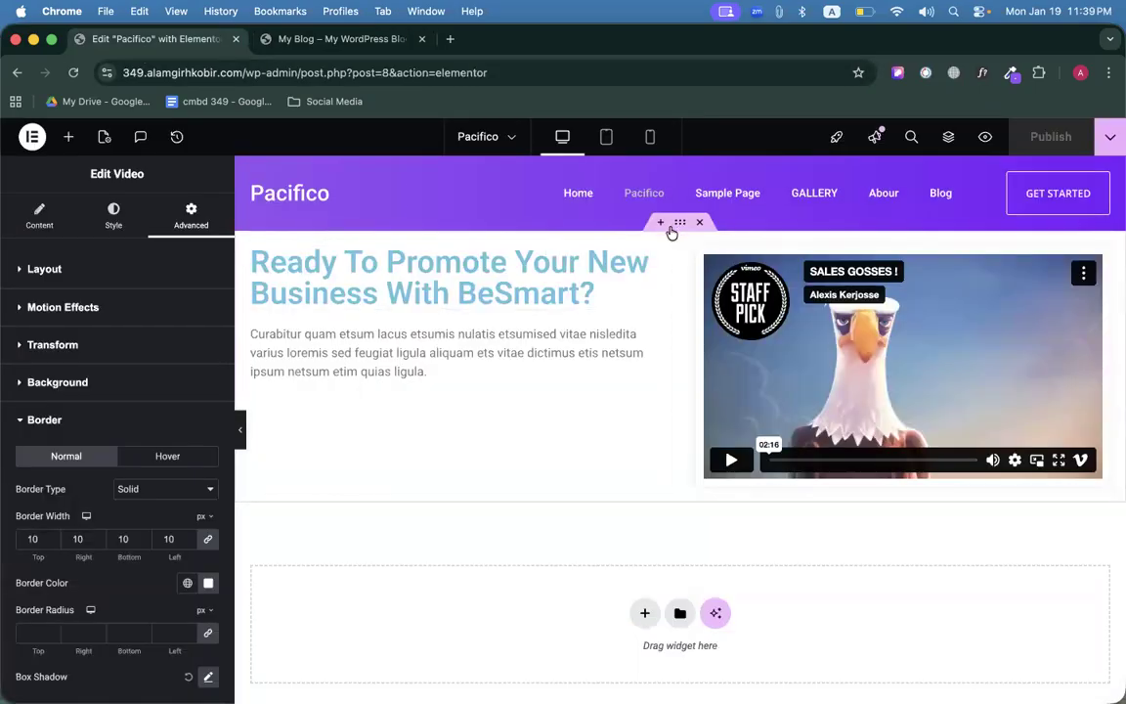
{"action": "left_click", "coordinate": [679, 223]}
{"action": "left_click", "coordinate": [112, 209]}
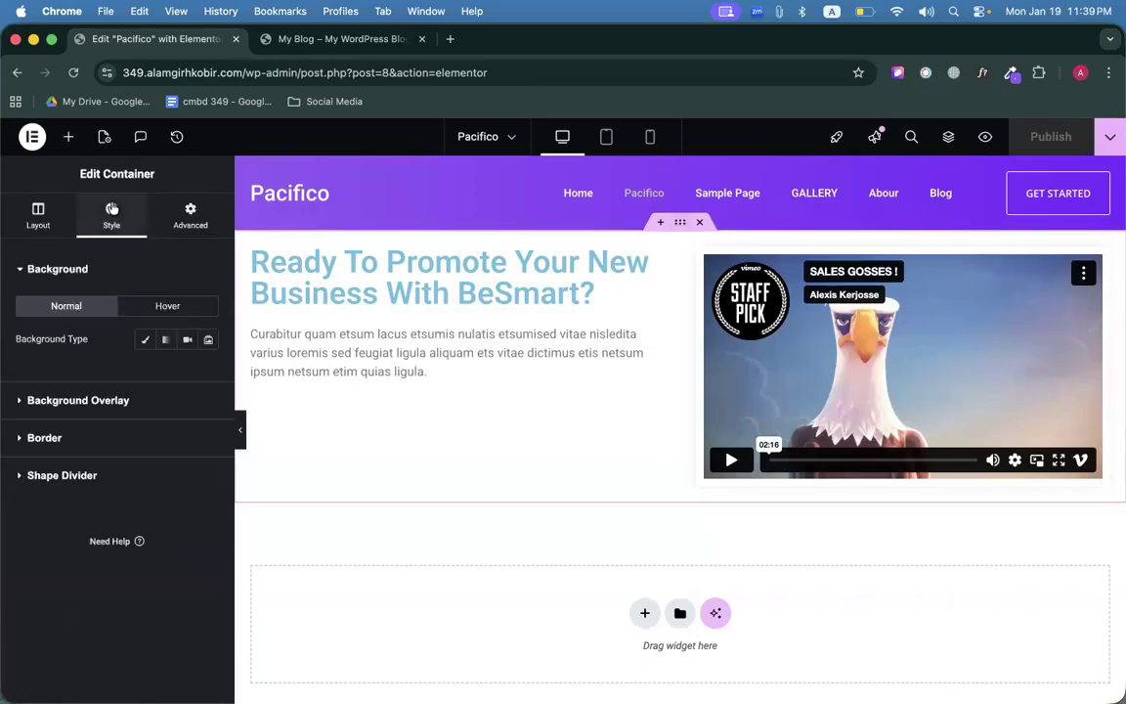
{"action": "left_click", "coordinate": [166, 341]}
{"action": "left_click", "coordinate": [206, 451]}
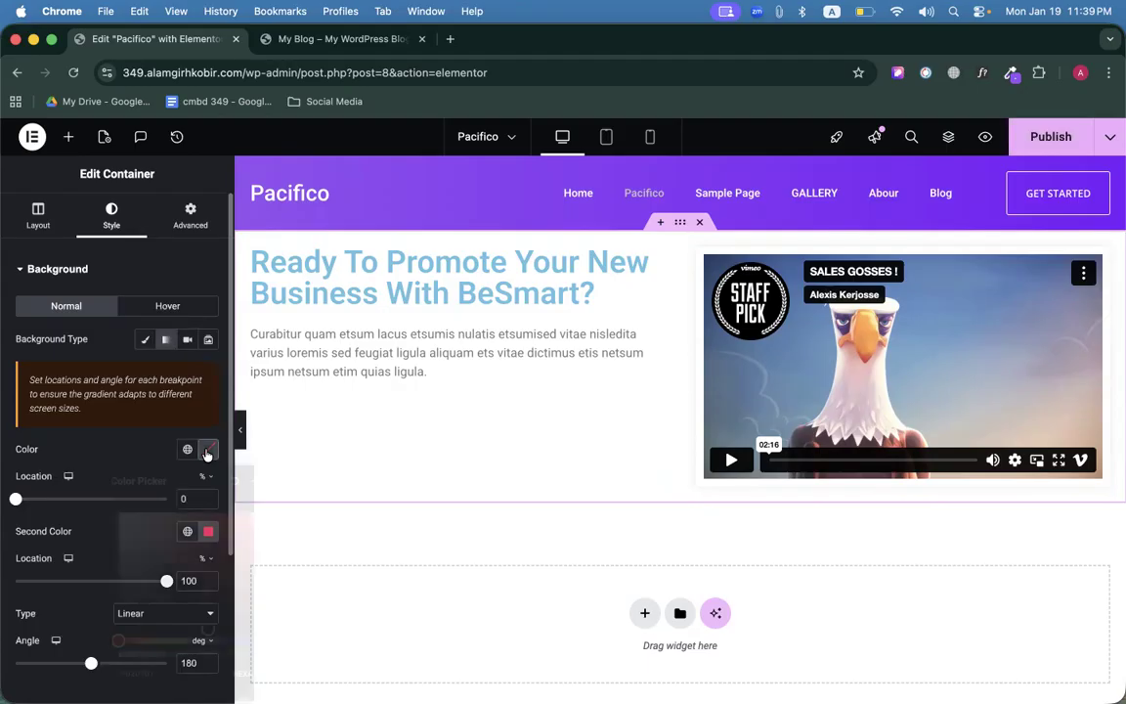
{"action": "key", "text": "super+v"}
{"action": "left_click", "coordinate": [131, 448]}
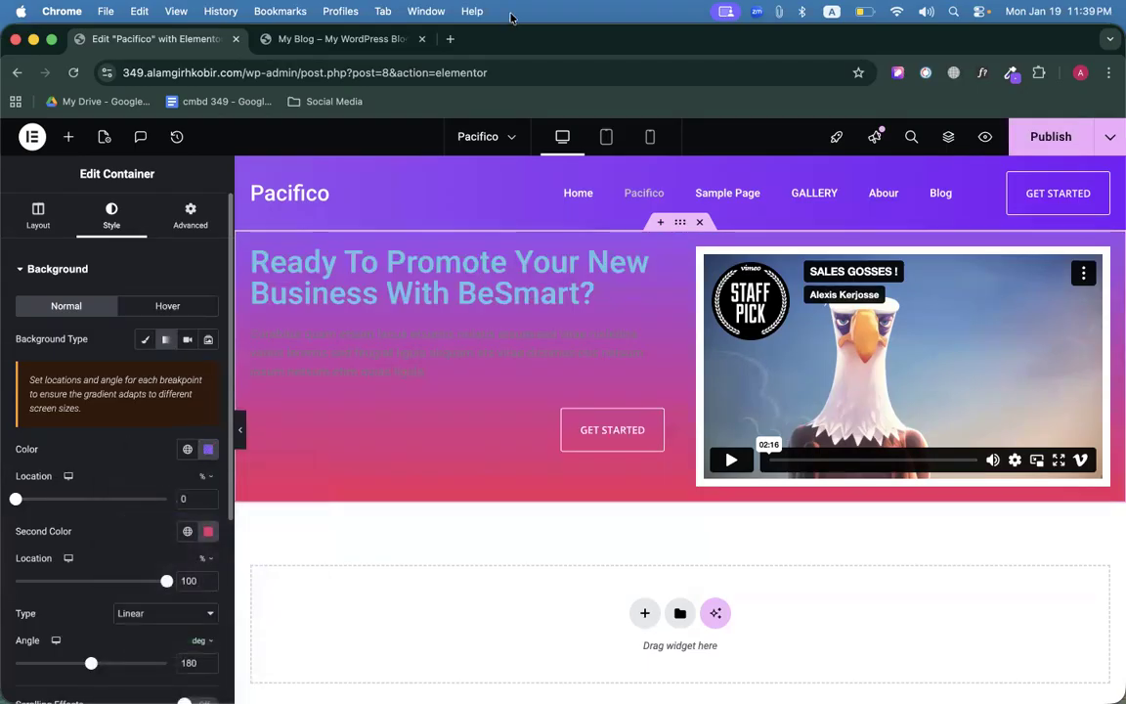
Replace the gradient's pink second colour with the sampled right purple #771AFA.
{"action": "left_click", "coordinate": [380, 45]}
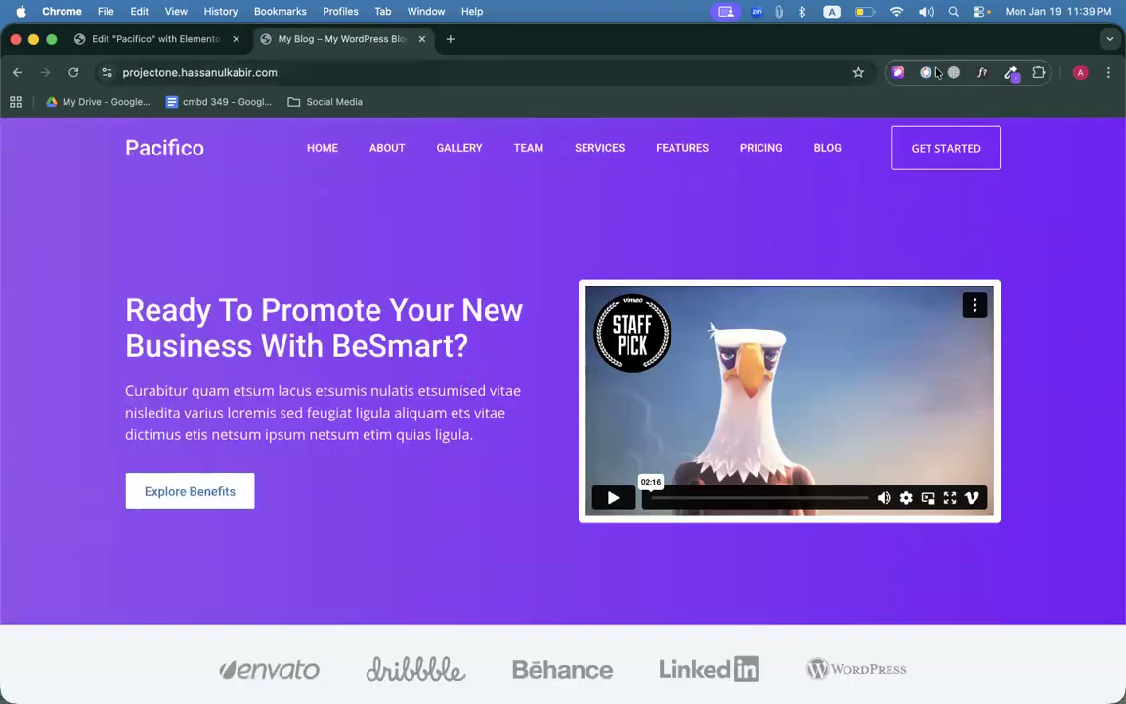
{"action": "left_click", "coordinate": [1010, 72]}
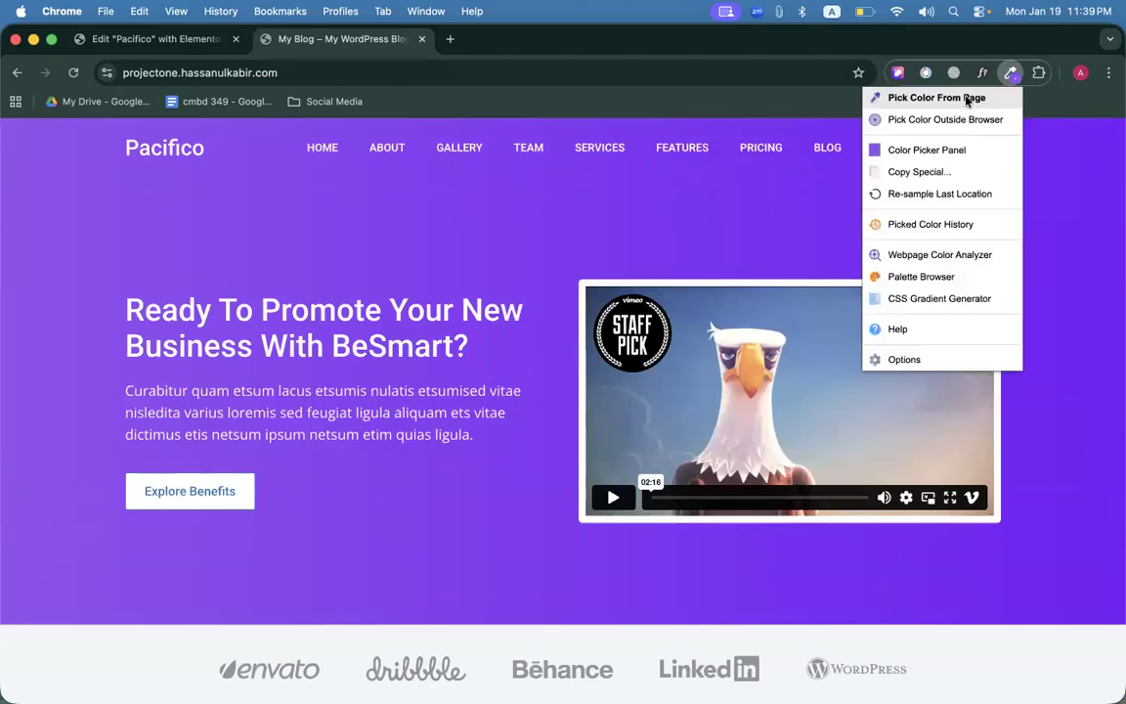
{"action": "left_click", "coordinate": [937, 98]}
{"action": "left_click", "coordinate": [1036, 468]}
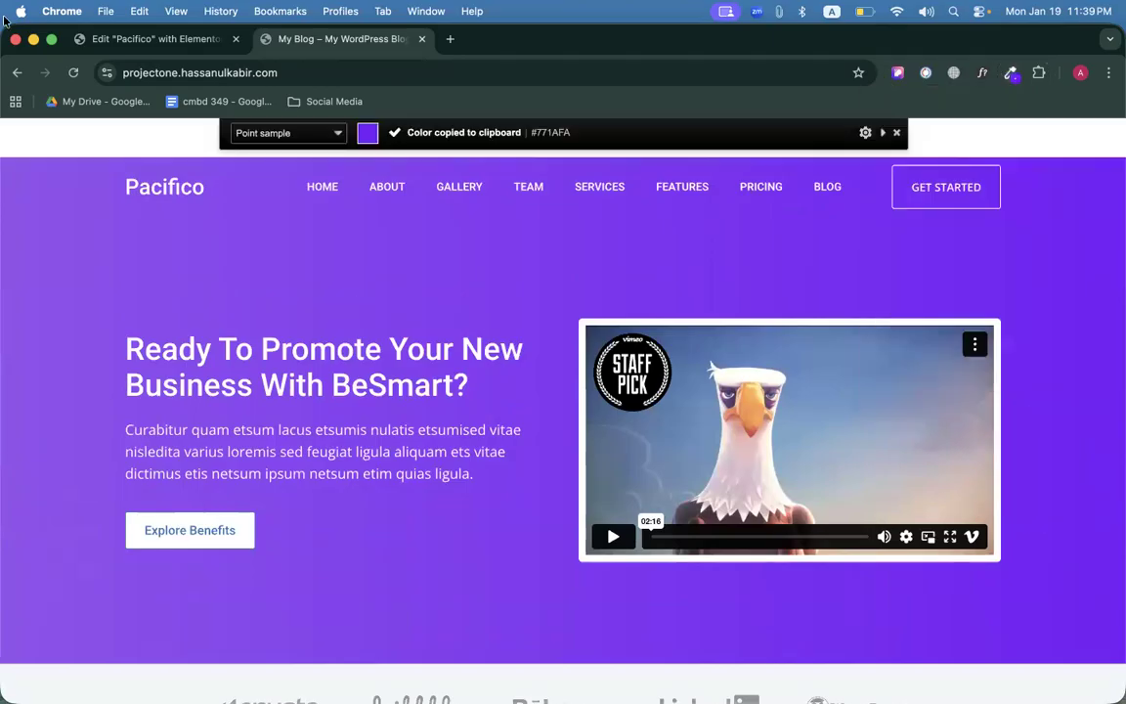
{"action": "left_click", "coordinate": [93, 40]}
{"action": "left_click", "coordinate": [208, 532]}
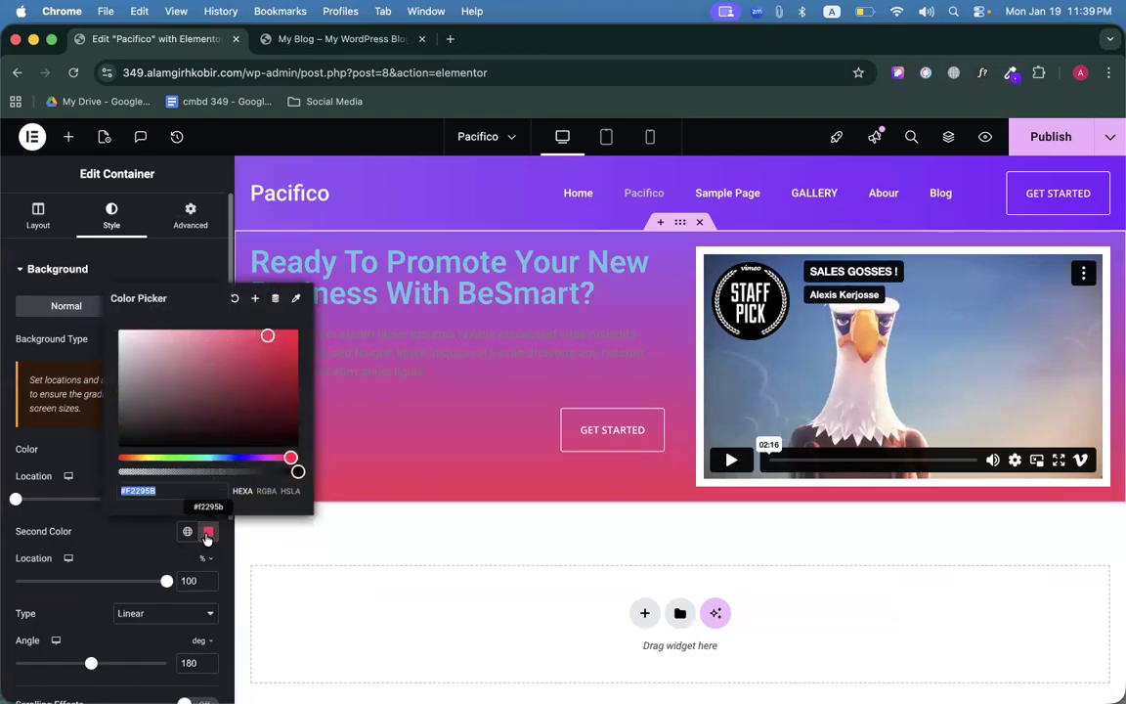
{"action": "key", "text": "super+v"}
{"action": "left_click", "coordinate": [83, 431]}
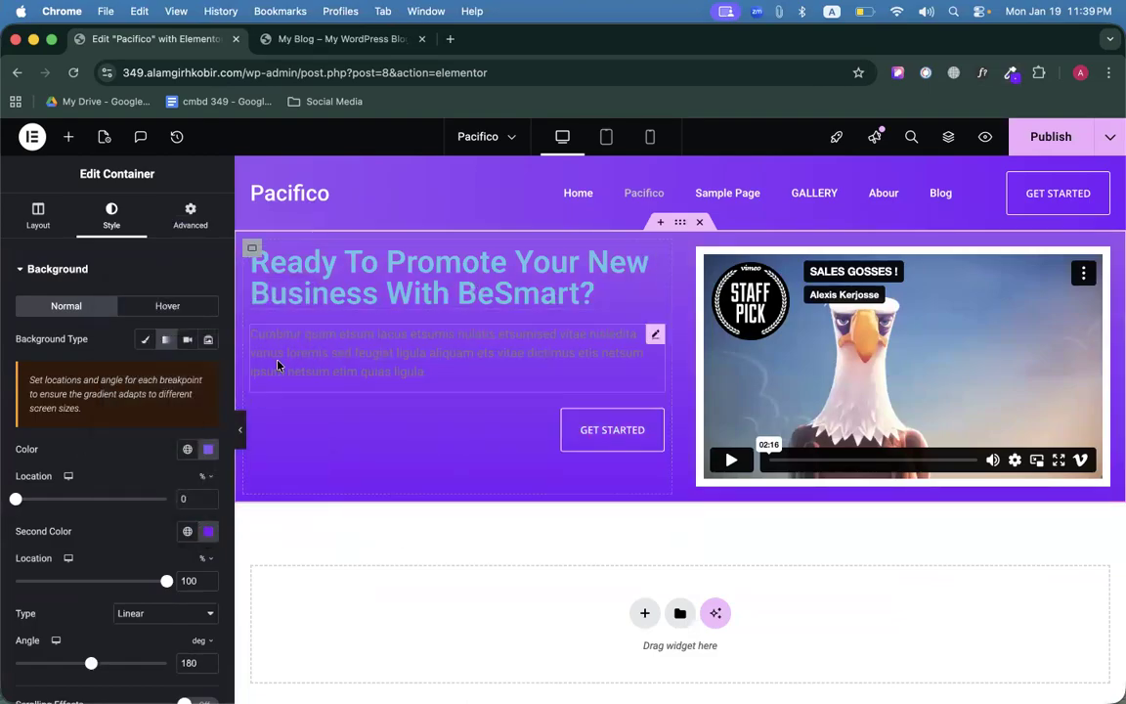
Set the gradient angle to 90 degrees and preview the hero at full width.
{"action": "left_click", "coordinate": [240, 434]}
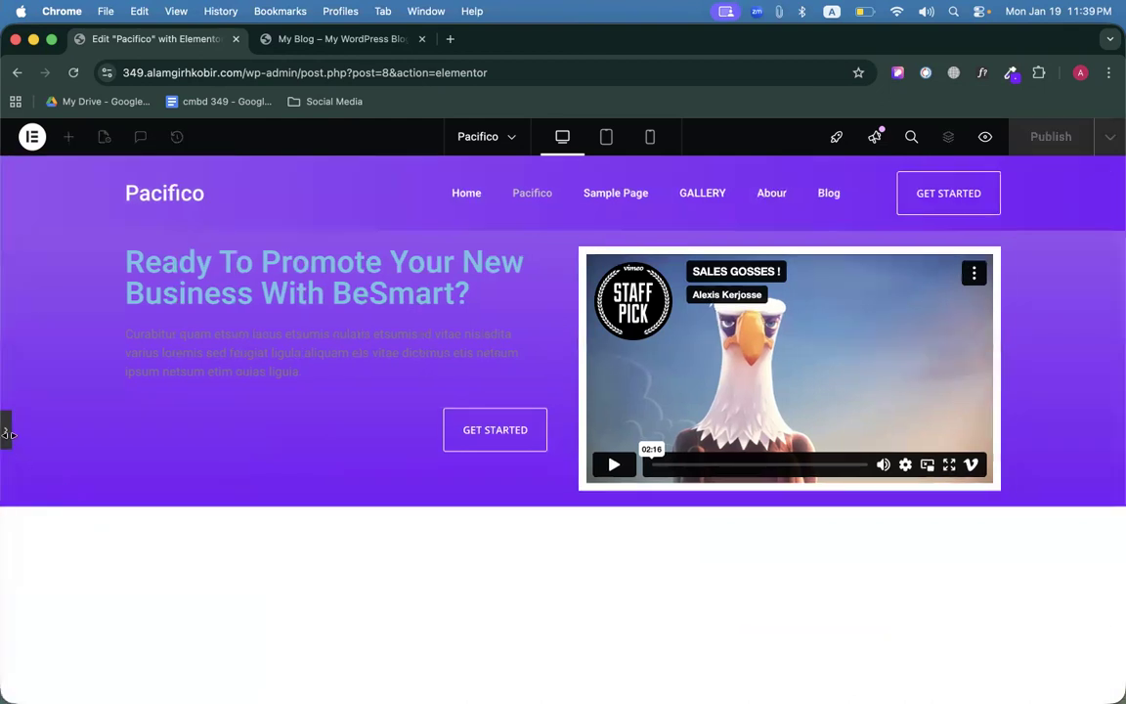
{"action": "left_click", "coordinate": [7, 433]}
{"action": "scroll", "coordinate": [81, 584], "scroll_direction": "down", "scroll_amount": 3}
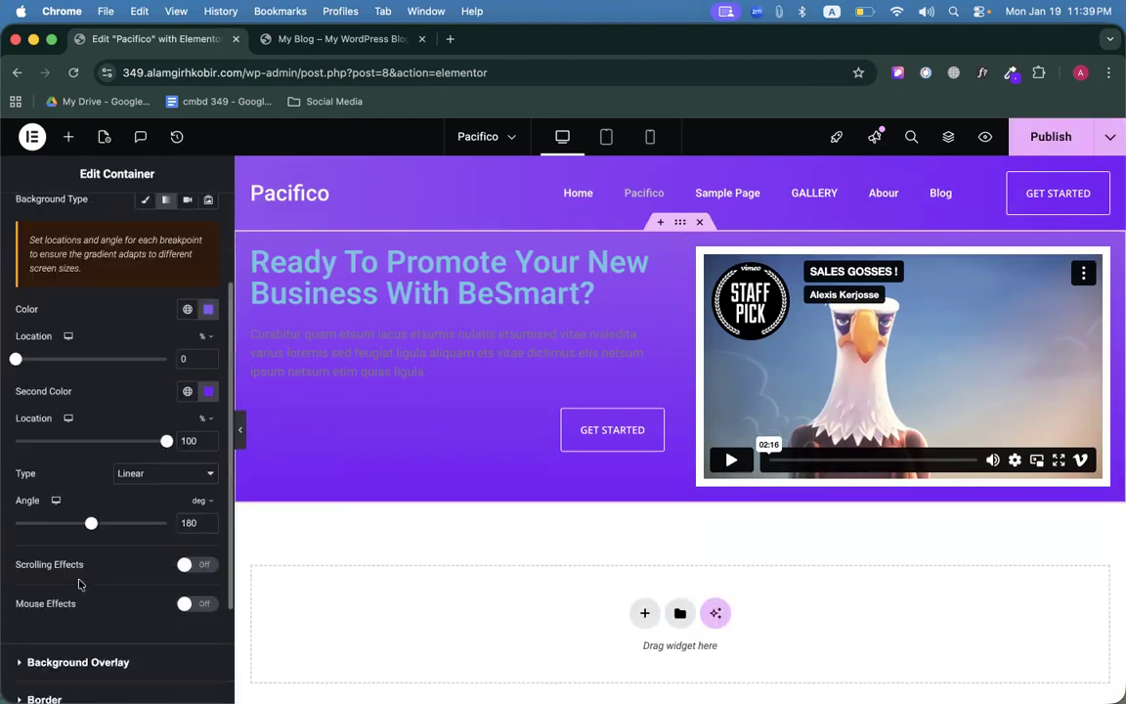
{"action": "left_click_drag", "start_coordinate": [90, 533], "coordinate": [52, 527]}
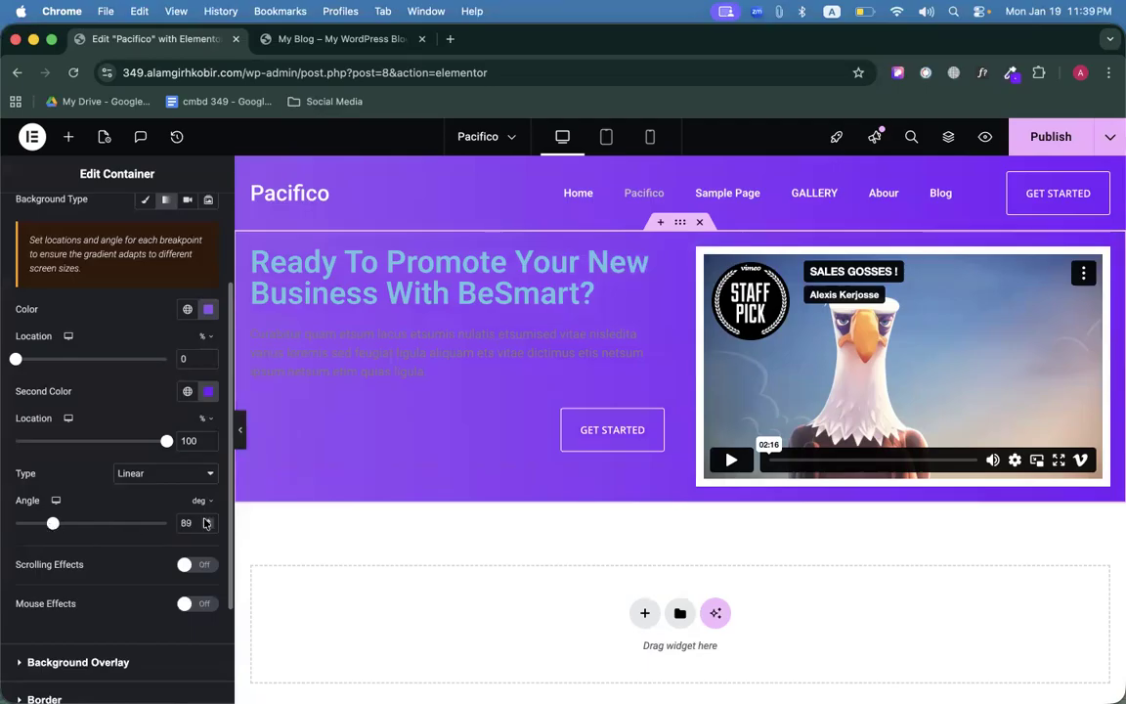
{"action": "left_click", "coordinate": [239, 430]}
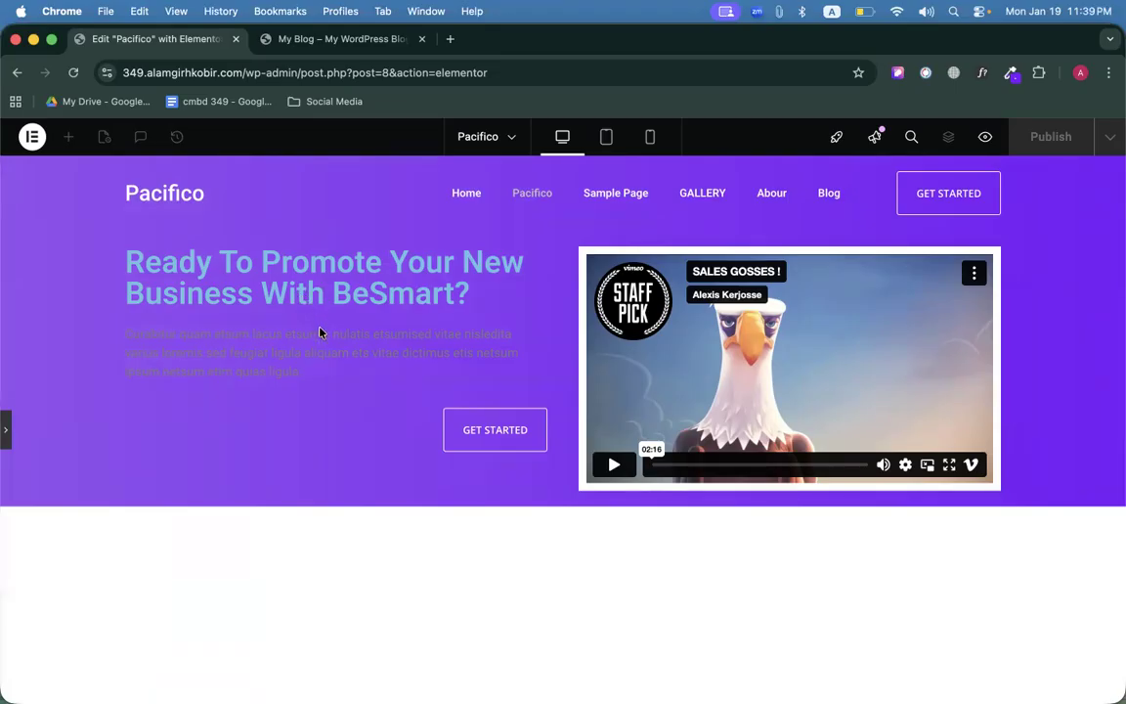
{"action": "left_click", "coordinate": [6, 429]}
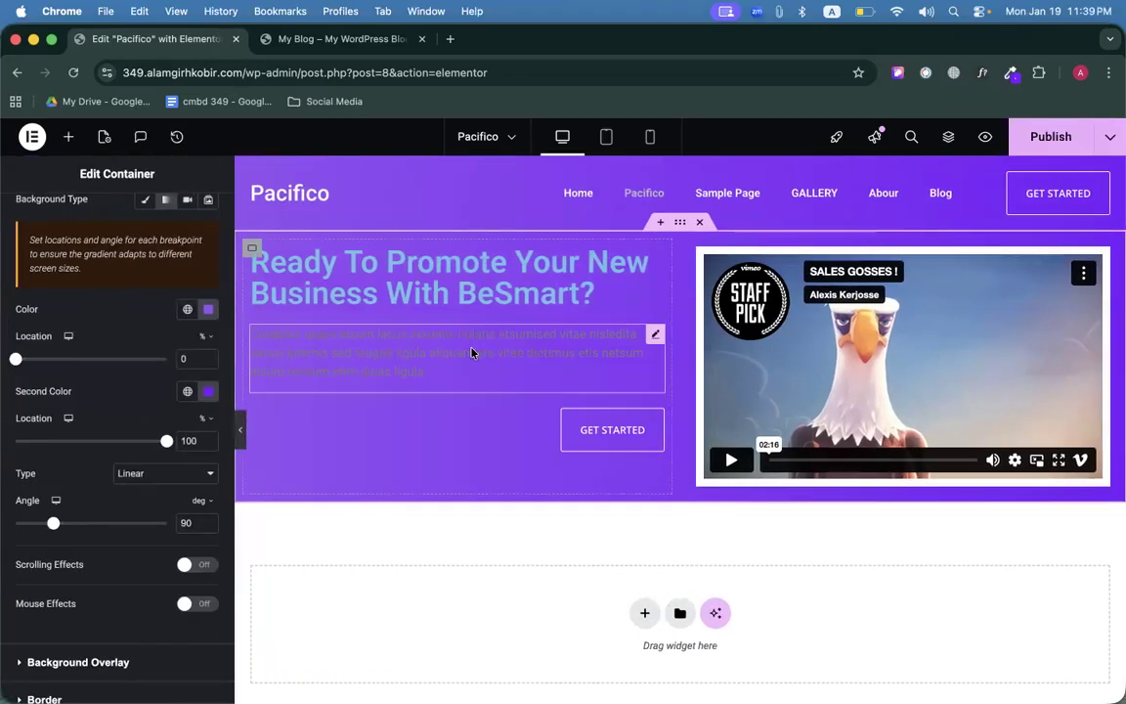
{"action": "left_click", "coordinate": [447, 431]}
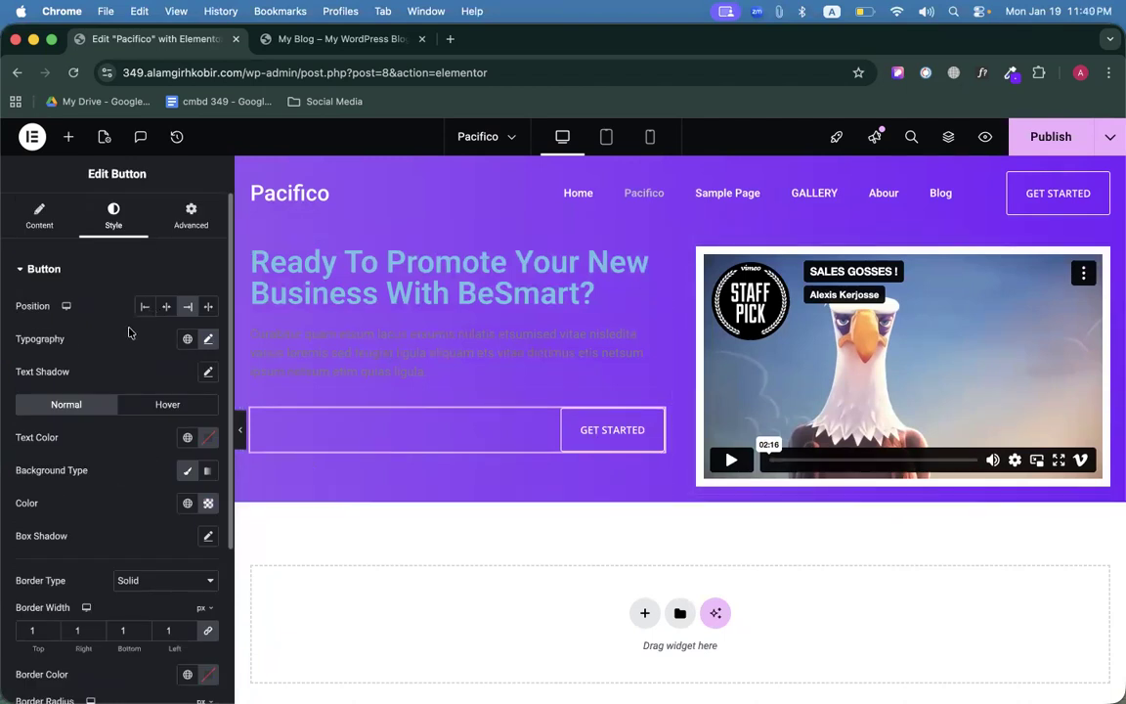
Align the Get Started button left and identify the reference heading's font with WhatFont.
{"action": "left_click", "coordinate": [145, 306]}
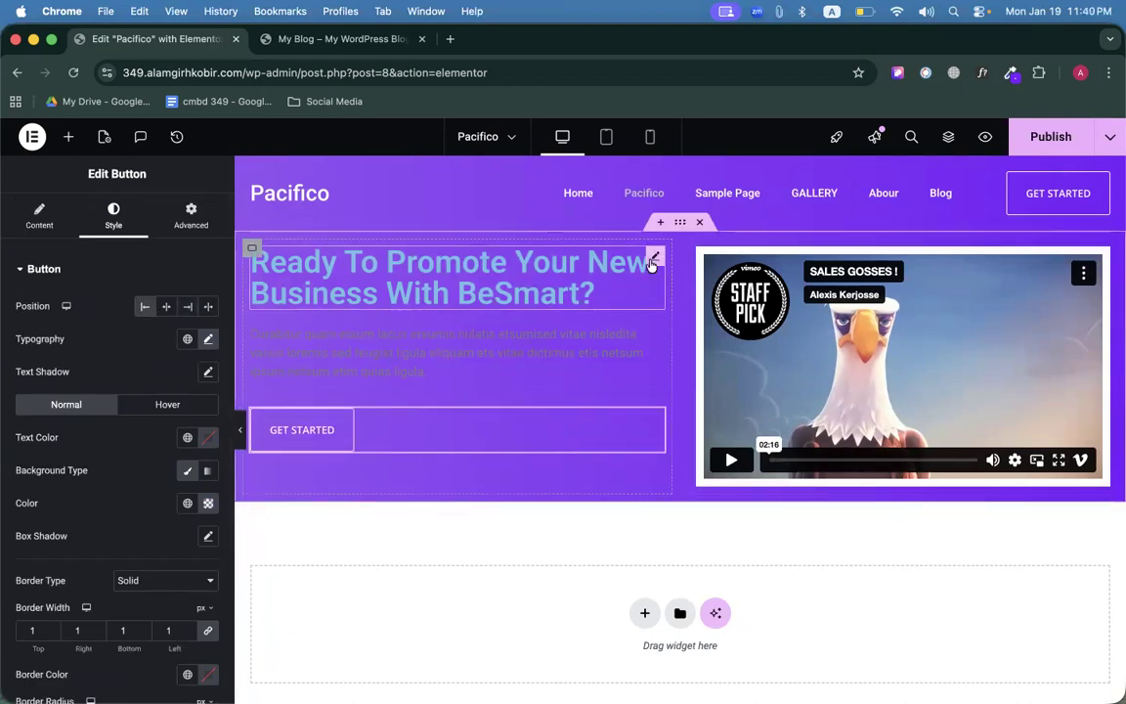
{"action": "left_click", "coordinate": [494, 288]}
{"action": "left_click", "coordinate": [291, 44]}
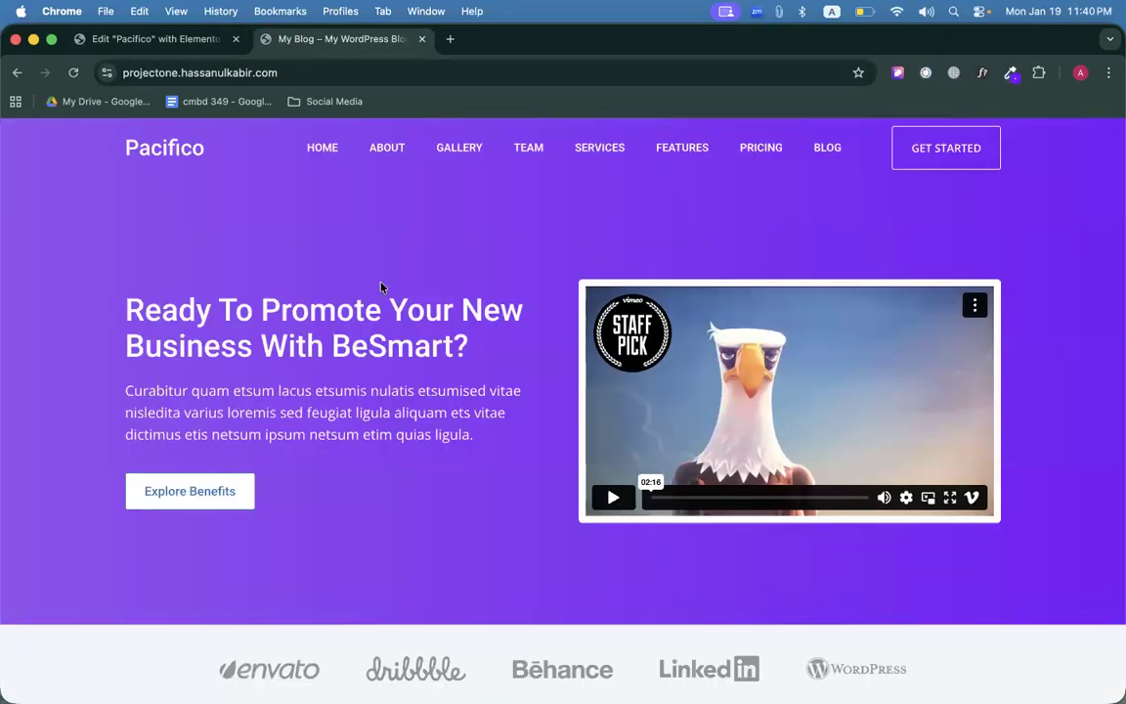
{"action": "left_click", "coordinate": [982, 73]}
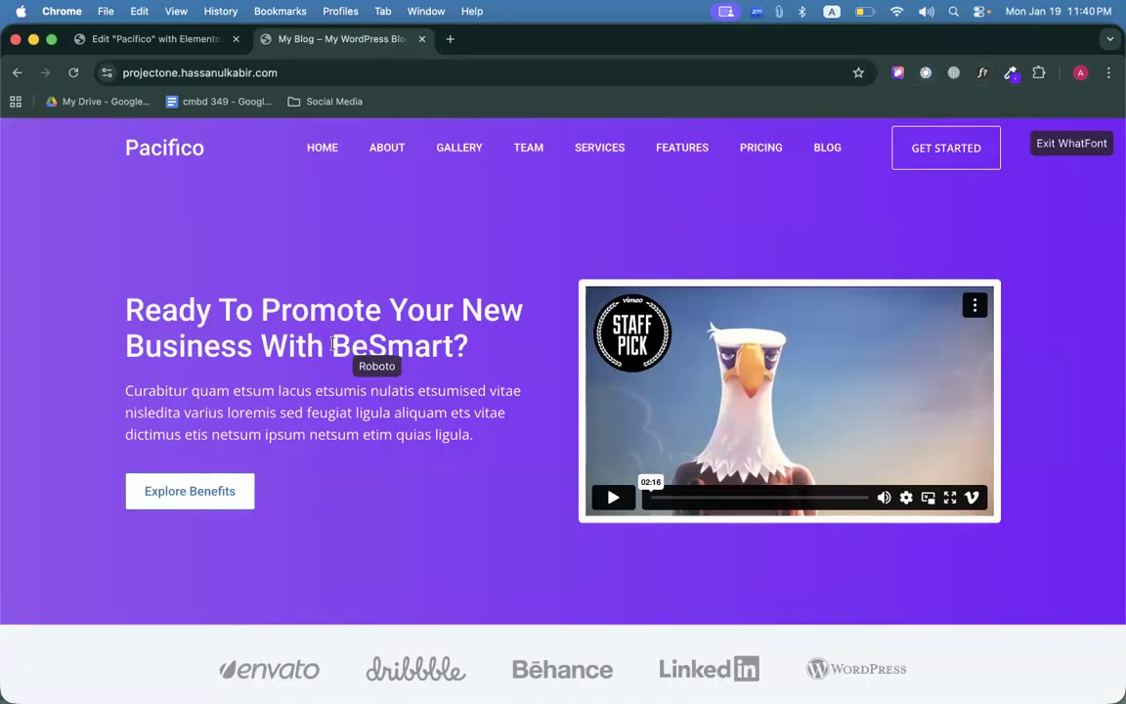
{"action": "left_click", "coordinate": [338, 344]}
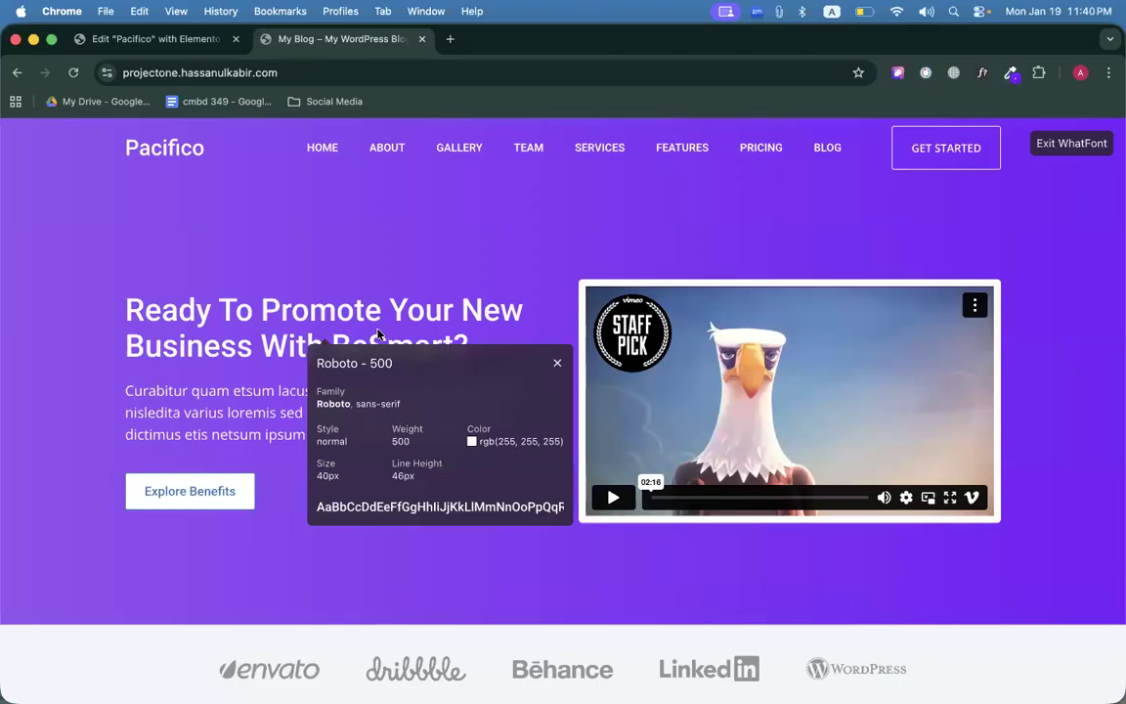
{"action": "left_click", "coordinate": [179, 43]}
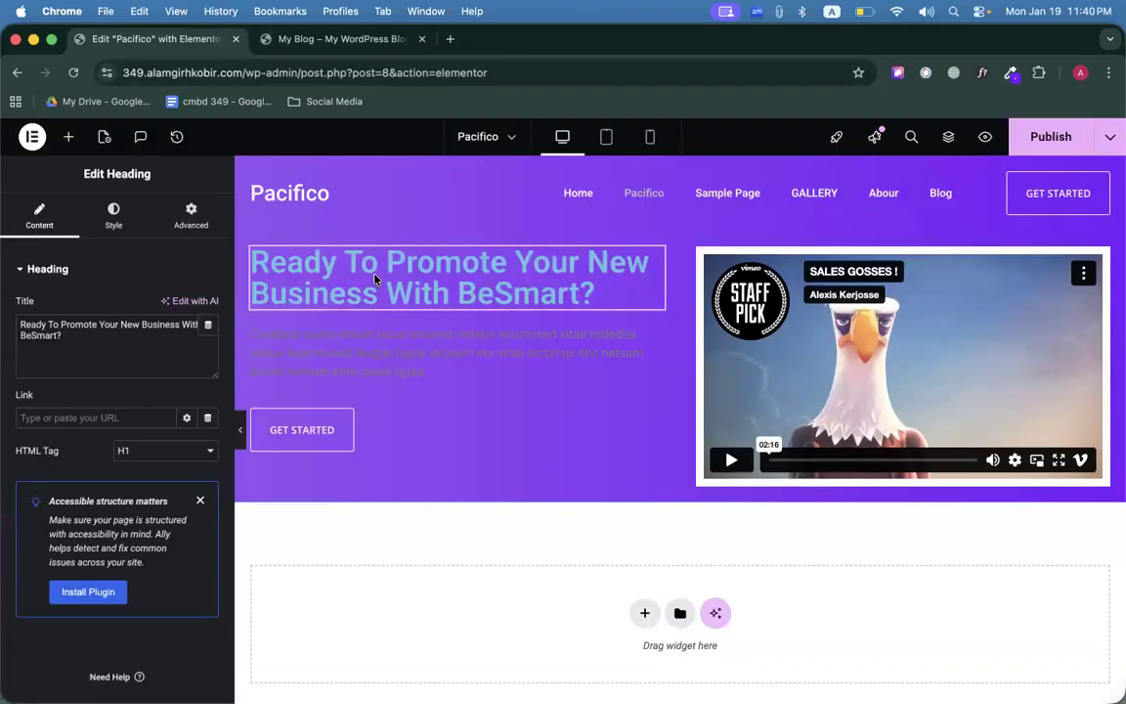
Give the hero heading 40px size, 46px line height and weight 500 (Medium).
{"action": "left_click", "coordinate": [112, 217]}
{"action": "left_click", "coordinate": [208, 352]}
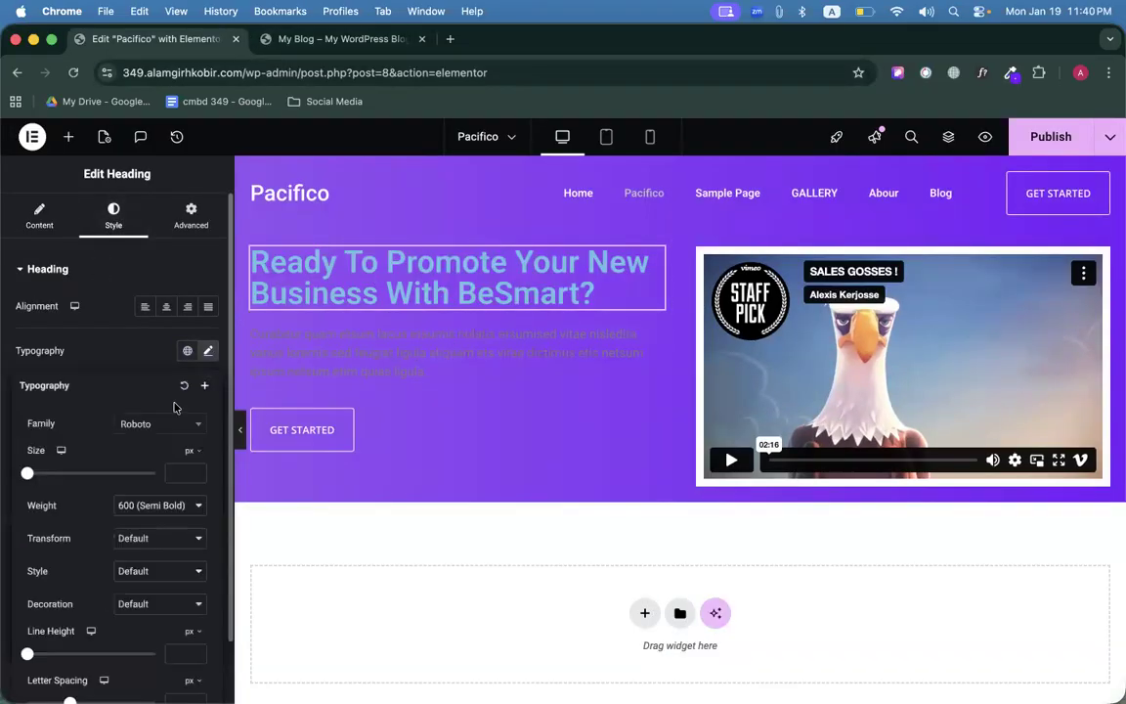
{"action": "left_click", "coordinate": [183, 474]}
{"action": "type", "text": "40"}
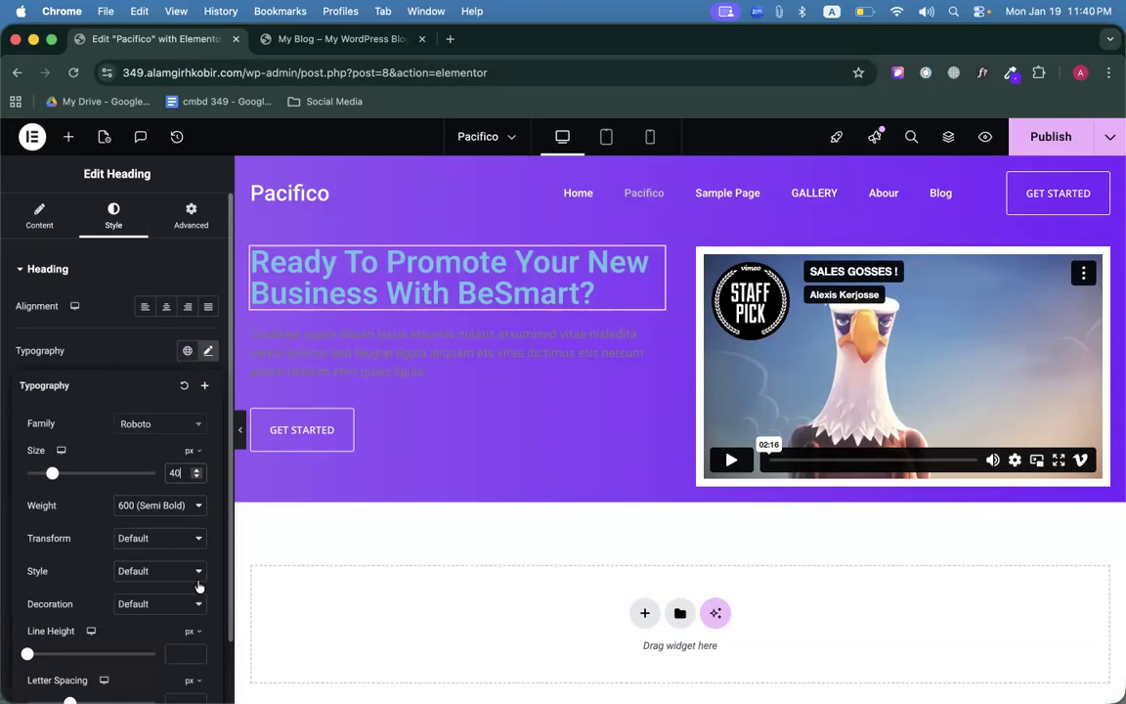
{"action": "left_click", "coordinate": [177, 652]}
{"action": "type", "text": "46"}
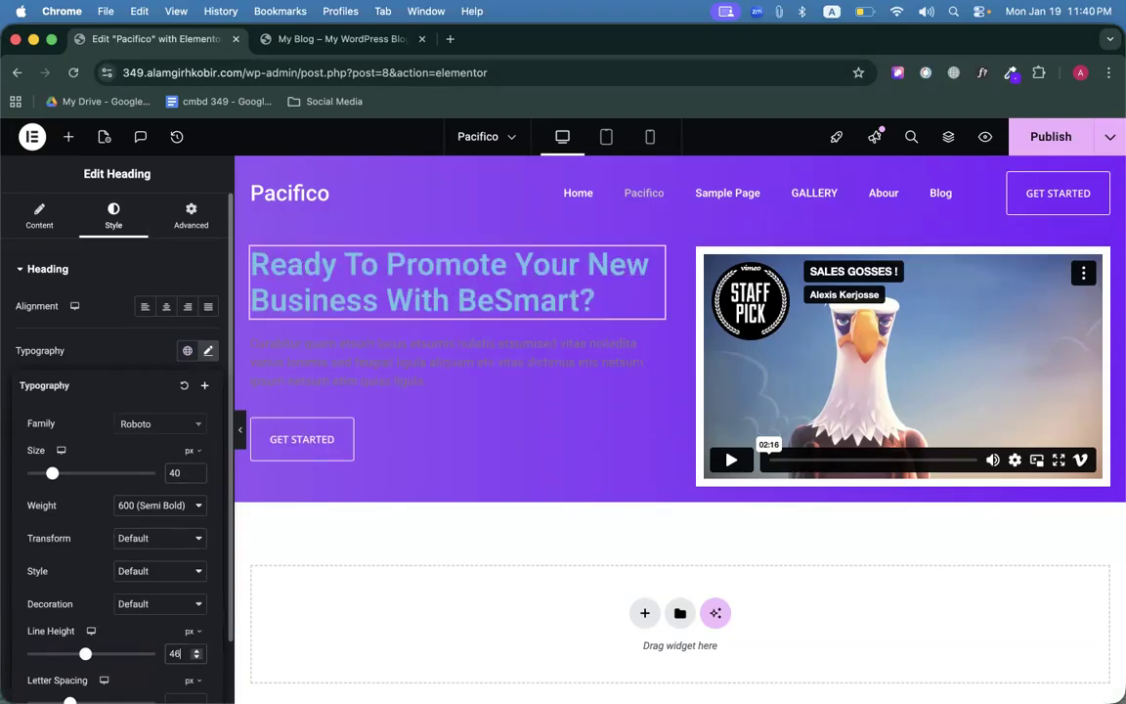
{"action": "left_click", "coordinate": [156, 506]}
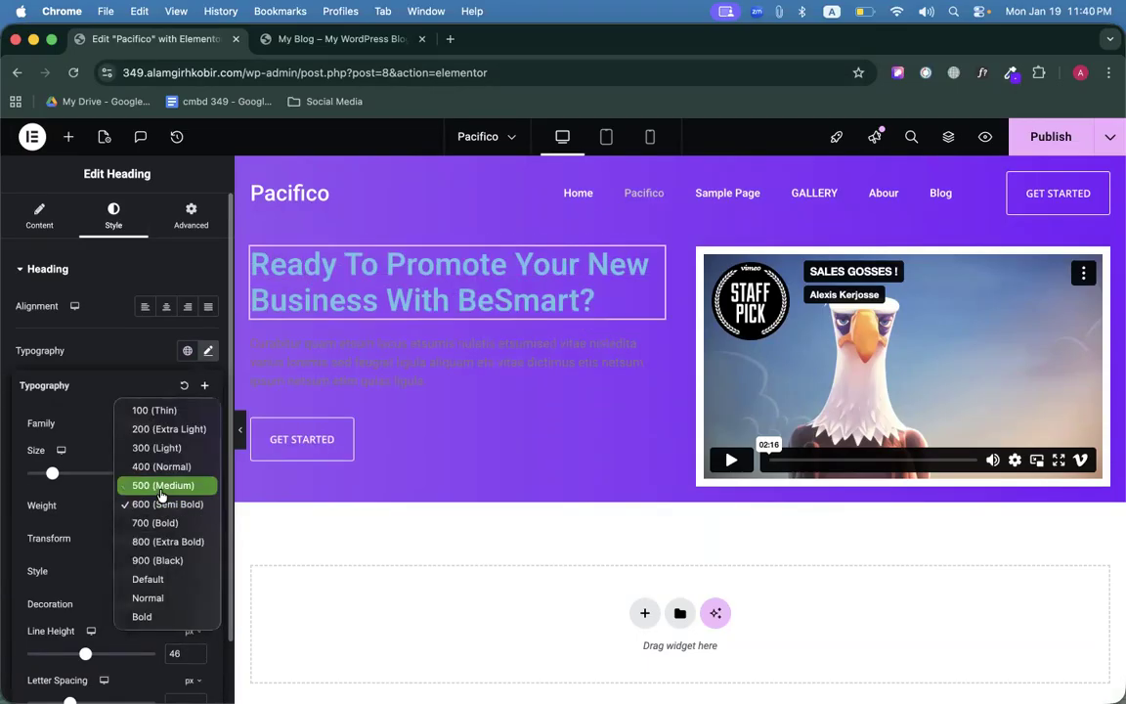
{"action": "left_click", "coordinate": [162, 486]}
{"action": "left_click", "coordinate": [208, 350]}
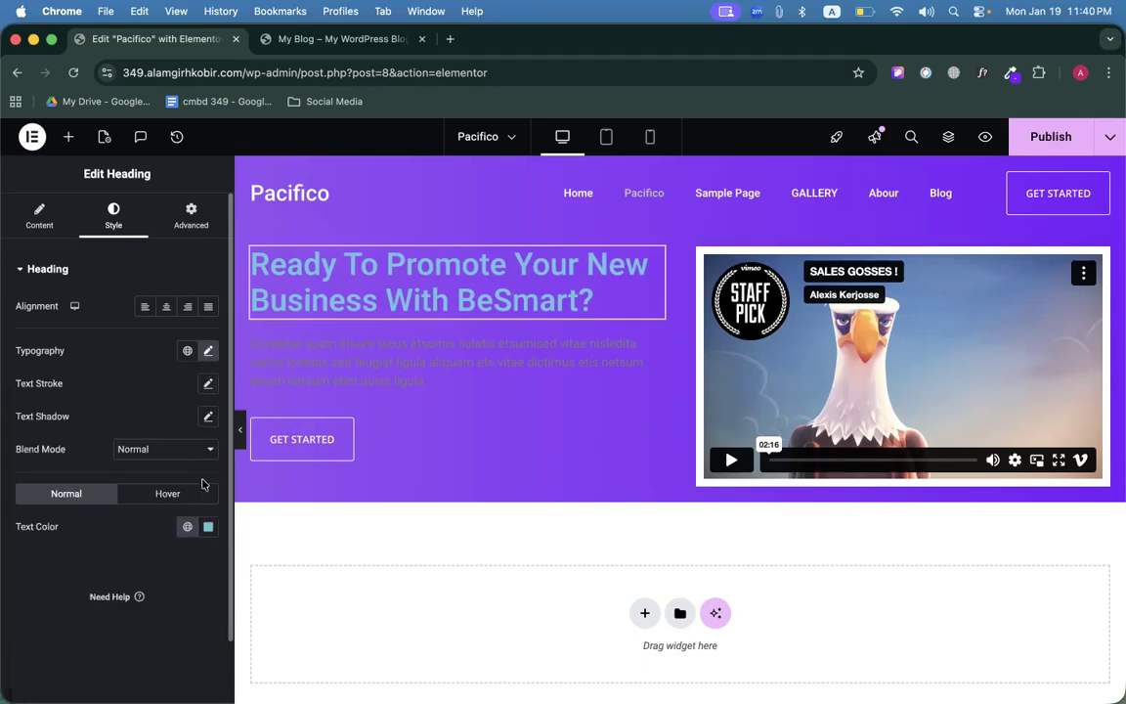
{"action": "left_click", "coordinate": [208, 528]}
Make the hero heading white and check the reference paragraph's font.
{"action": "left_click", "coordinate": [115, 323]}
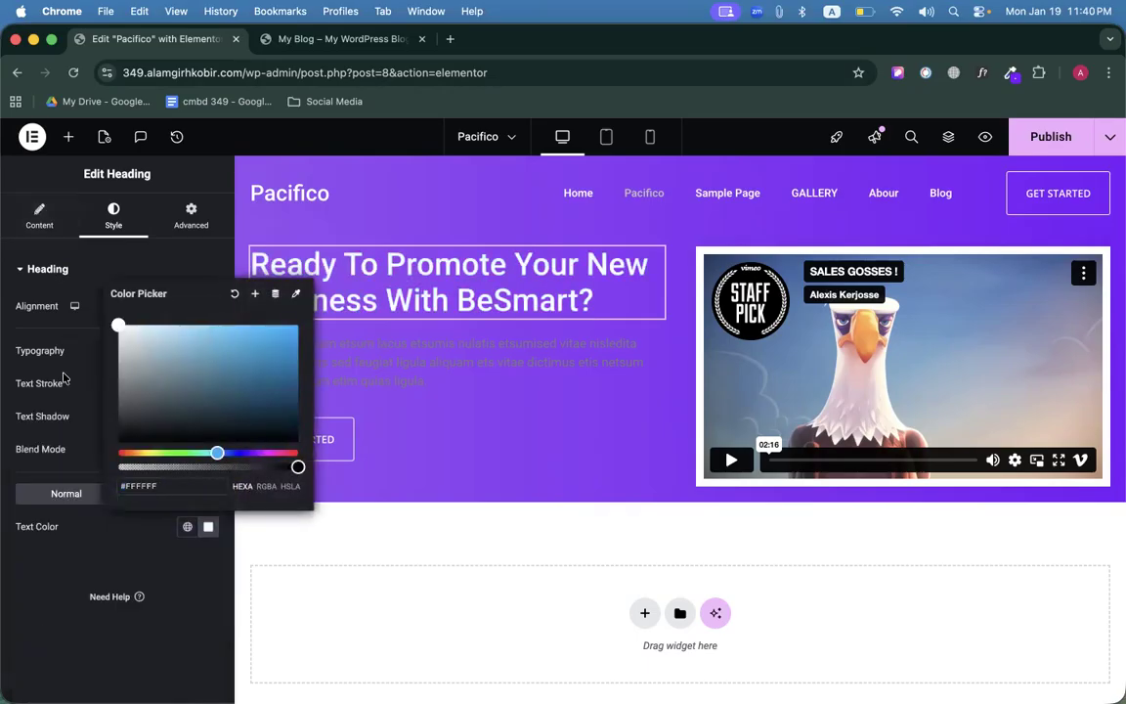
{"action": "left_click", "coordinate": [411, 310]}
{"action": "left_click", "coordinate": [372, 374]}
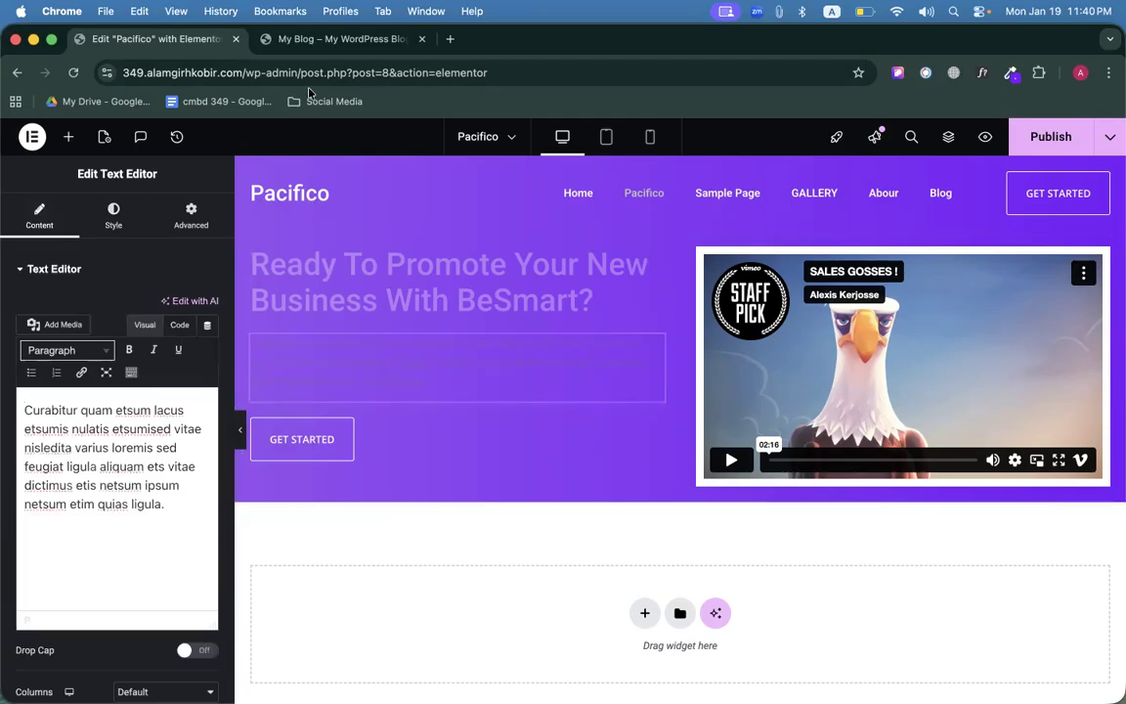
{"action": "left_click", "coordinate": [306, 47]}
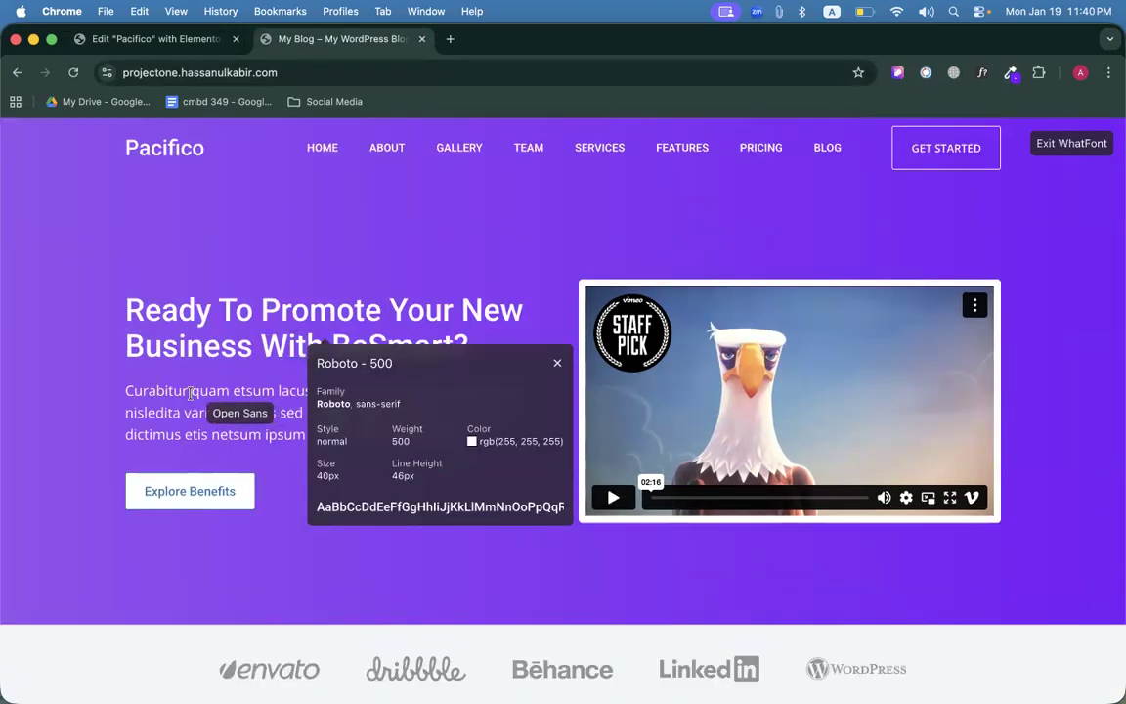
{"action": "left_click", "coordinate": [557, 363]}
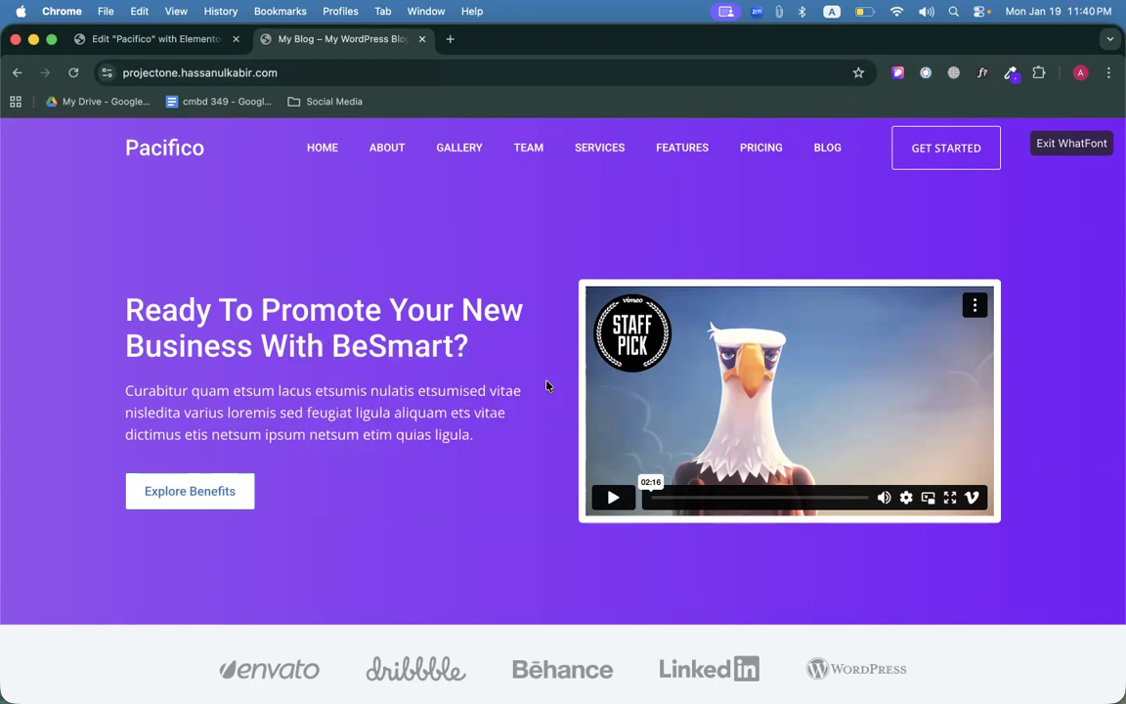
{"action": "left_click", "coordinate": [437, 420]}
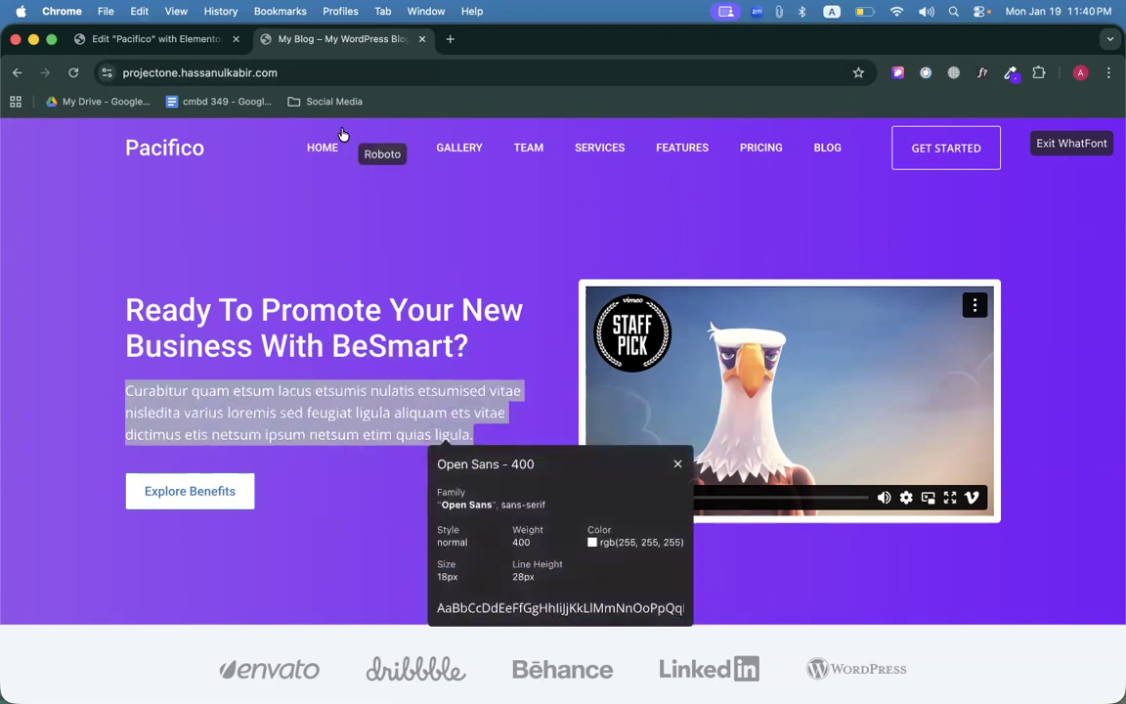
{"action": "left_click", "coordinate": [164, 41]}
Replace the hero paragraph's text with the pasted Latin paragraph.
{"action": "left_click", "coordinate": [132, 443]}
{"action": "key", "text": "super+a"}
{"action": "type", "text": "z"}
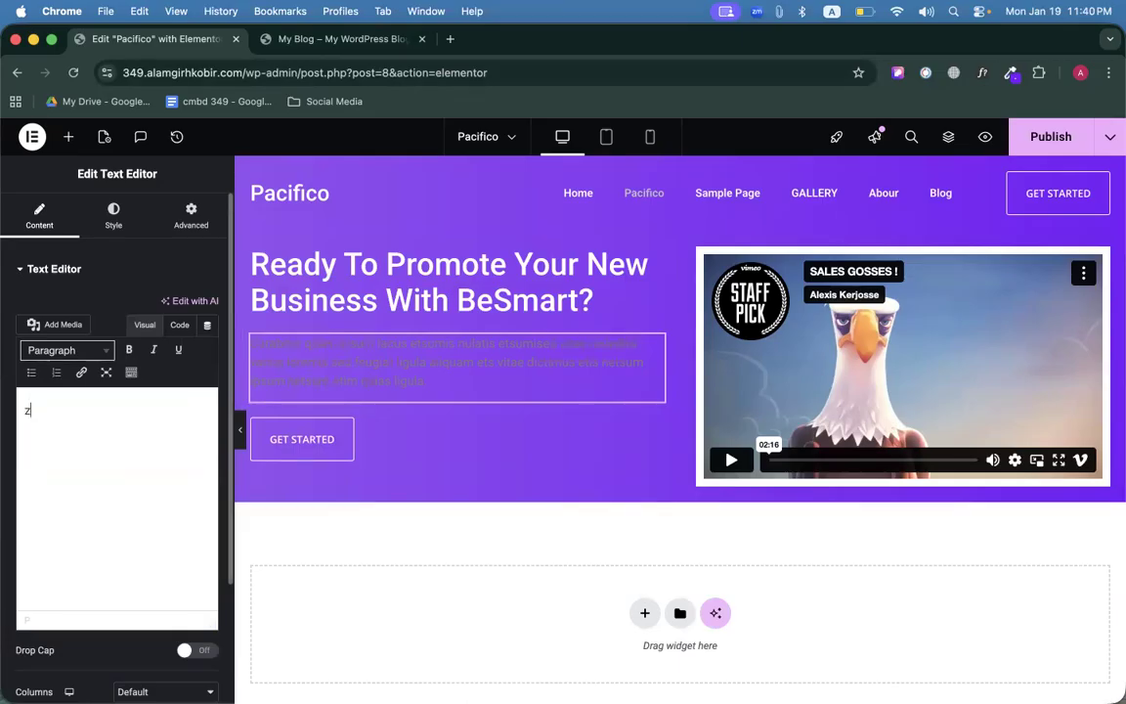
{"action": "key", "text": "BackSpace"}
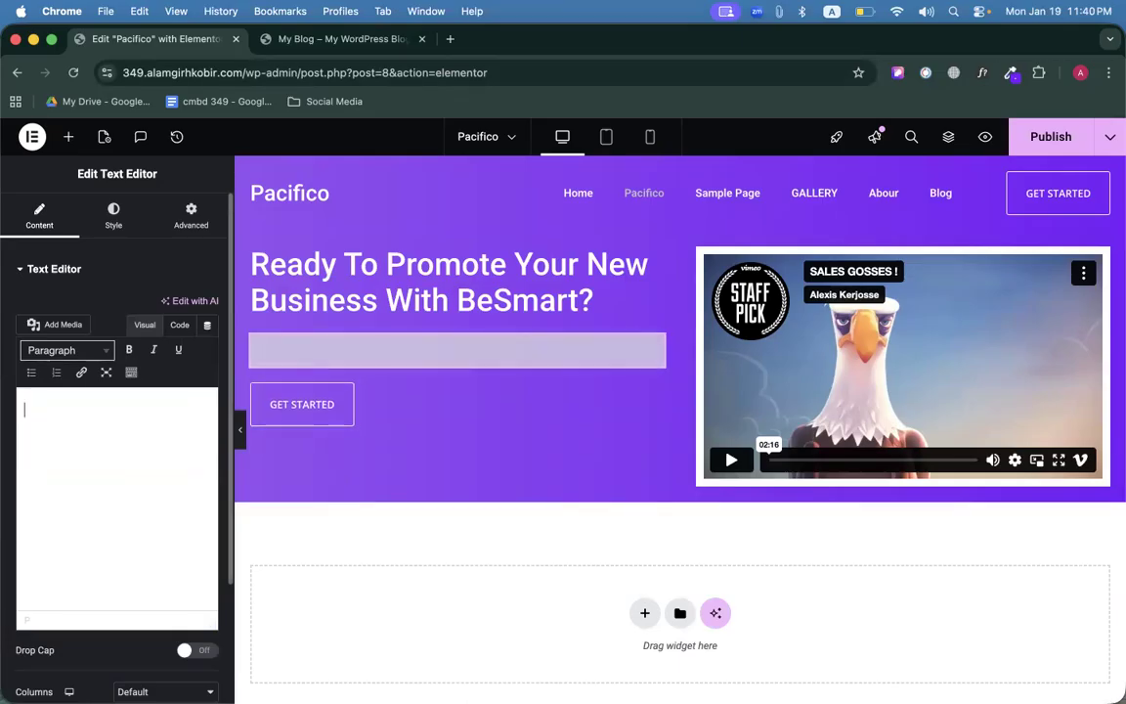
{"action": "type", "text": "Curabitur quam etsum lacus etsumis nulatis etsumised vitae nisledita varius loremis sed feugiat ligula aliquam ets vitae dictimus etis netsum ipsum netsum etim quias ligula."}
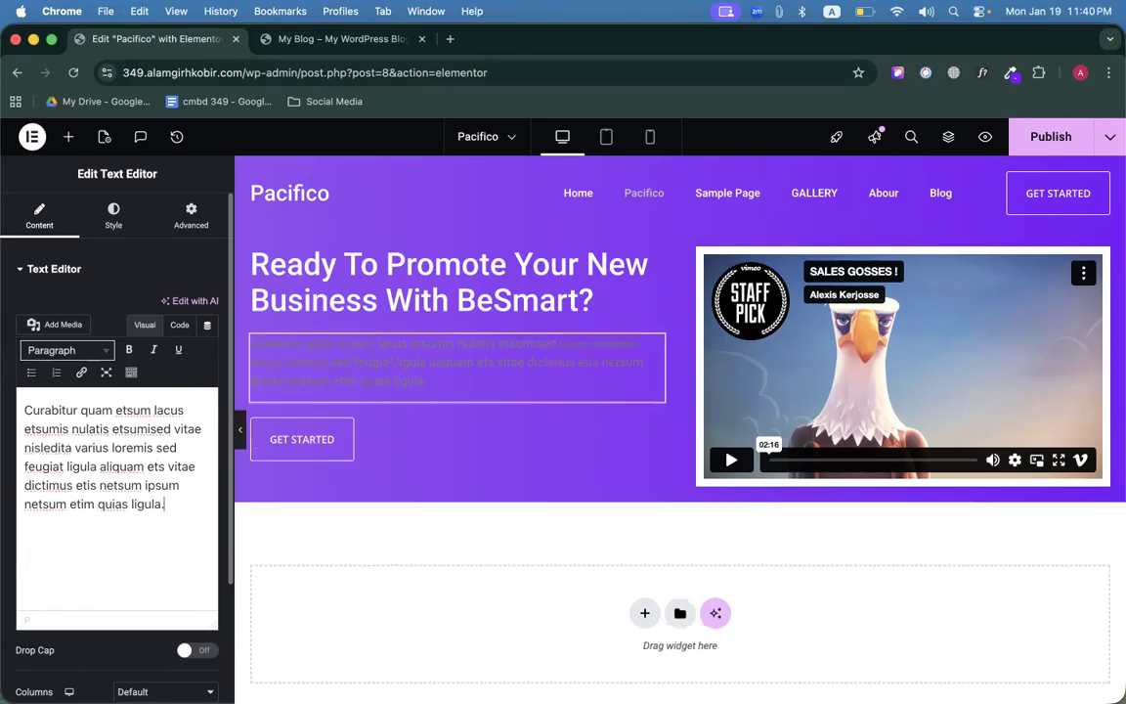
Set the hero paragraph's text colour to white (#FFFFFF).
{"action": "left_click", "coordinate": [113, 215]}
{"action": "left_click", "coordinate": [209, 516]}
{"action": "left_click_drag", "start_coordinate": [168, 385], "coordinate": [66, 182]}
{"action": "left_click", "coordinate": [63, 182]}
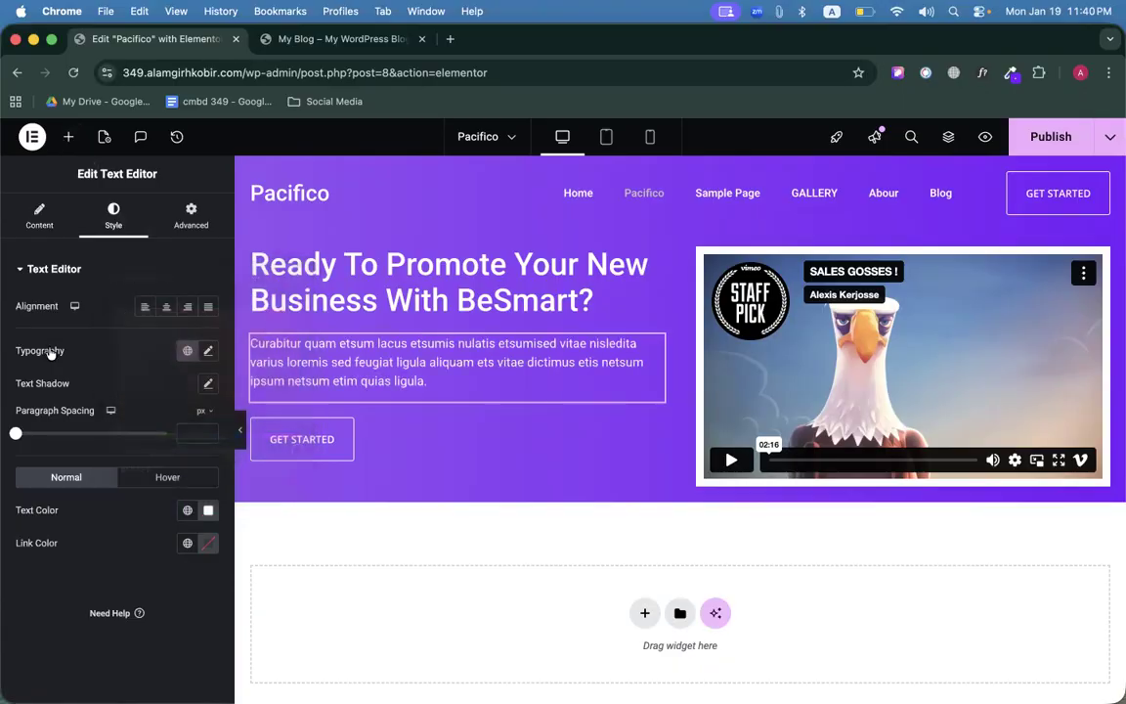
{"action": "left_click", "coordinate": [332, 39]}
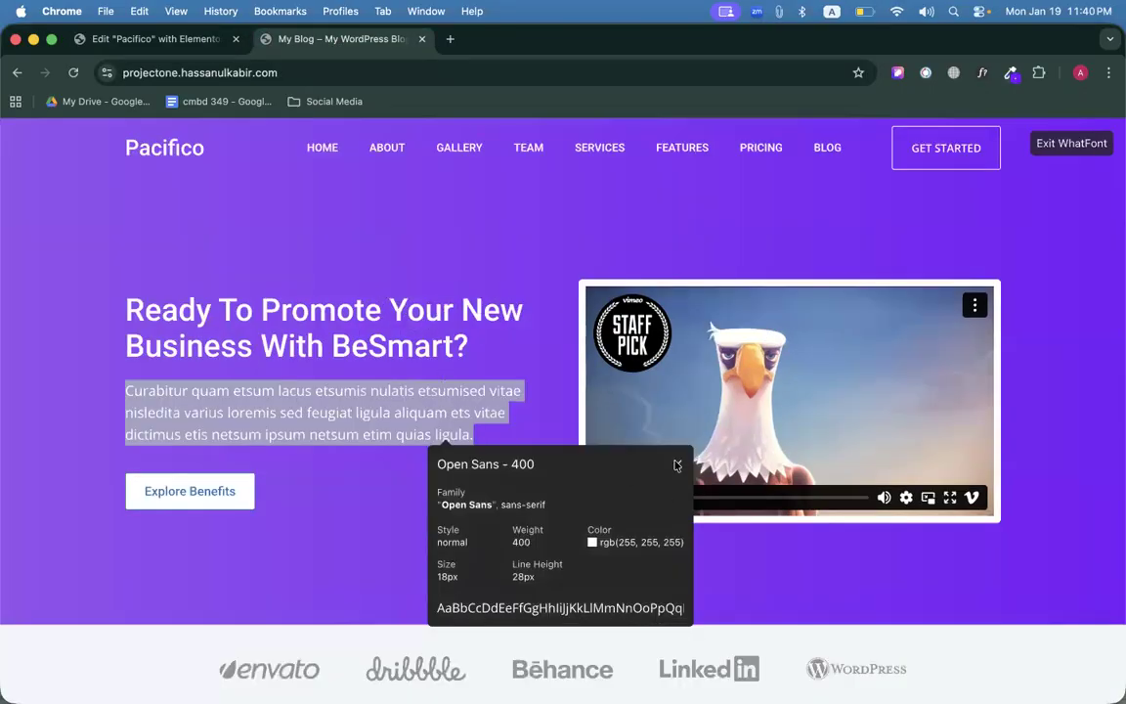
{"action": "left_click", "coordinate": [1076, 146]}
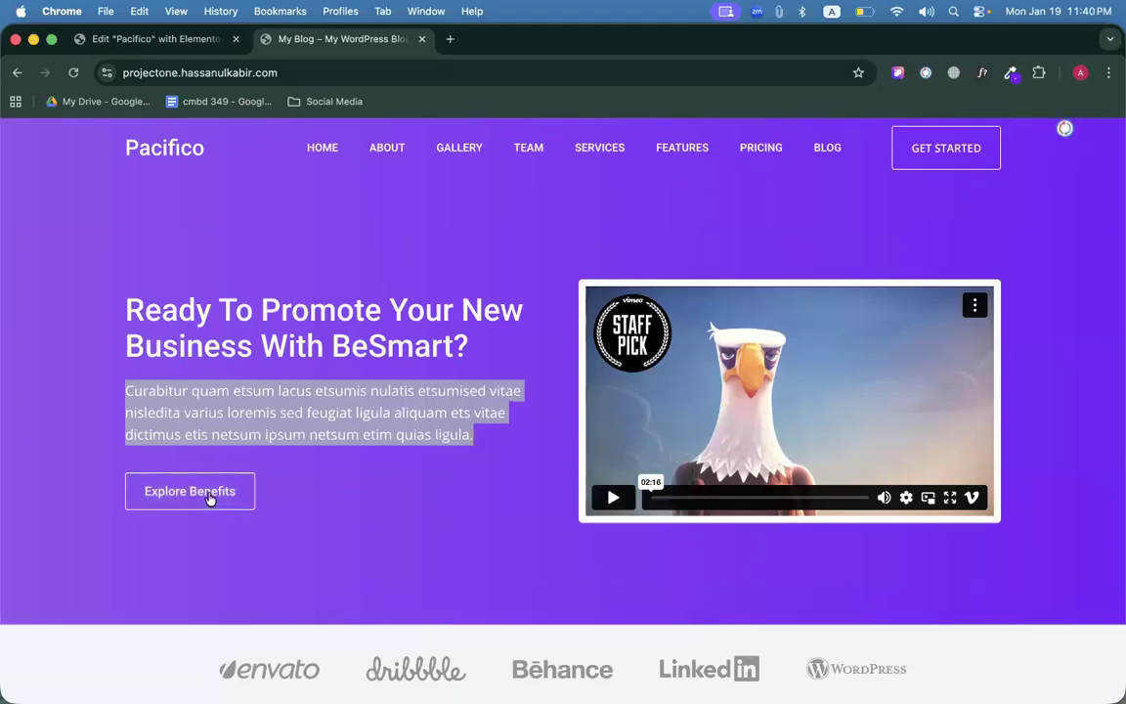
{"action": "left_click", "coordinate": [181, 31]}
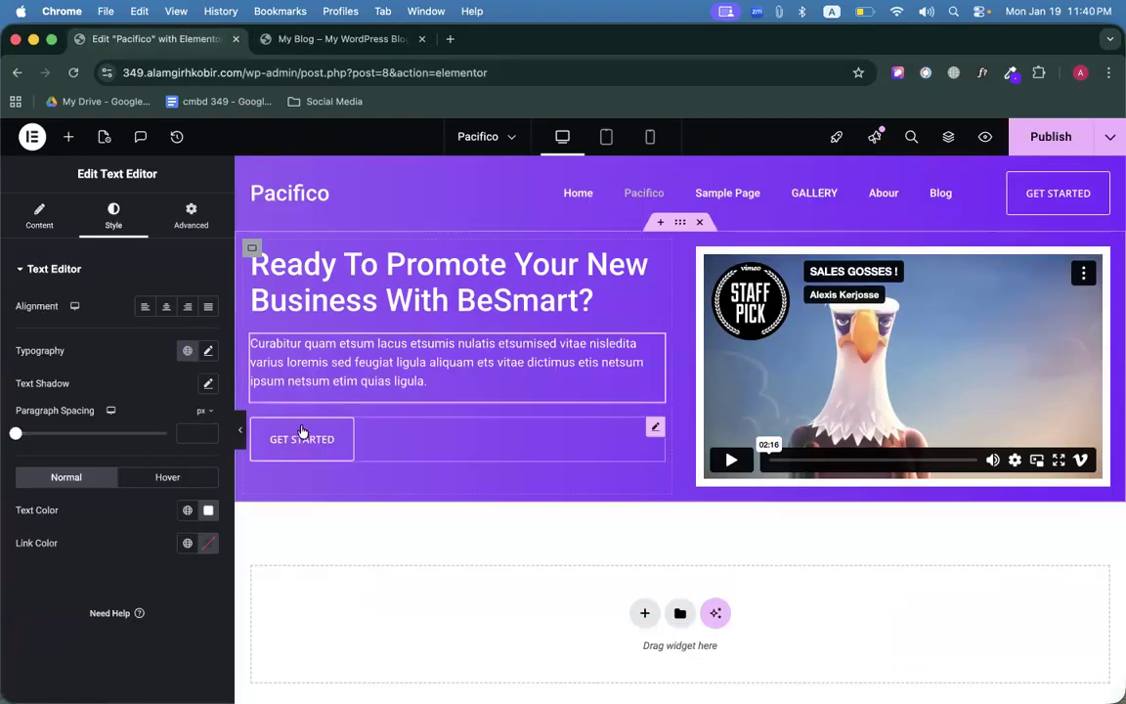
Copy the Explore Benefits text from the reference site.
{"action": "left_click", "coordinate": [315, 41]}
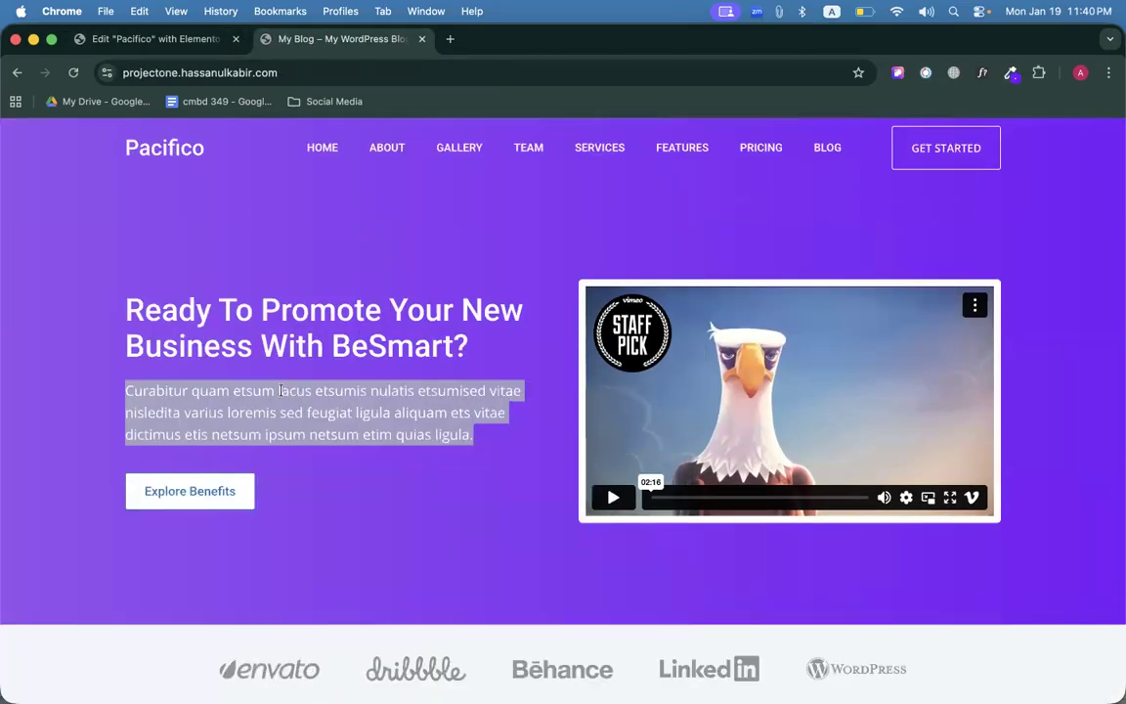
{"action": "right_click", "coordinate": [202, 491]}
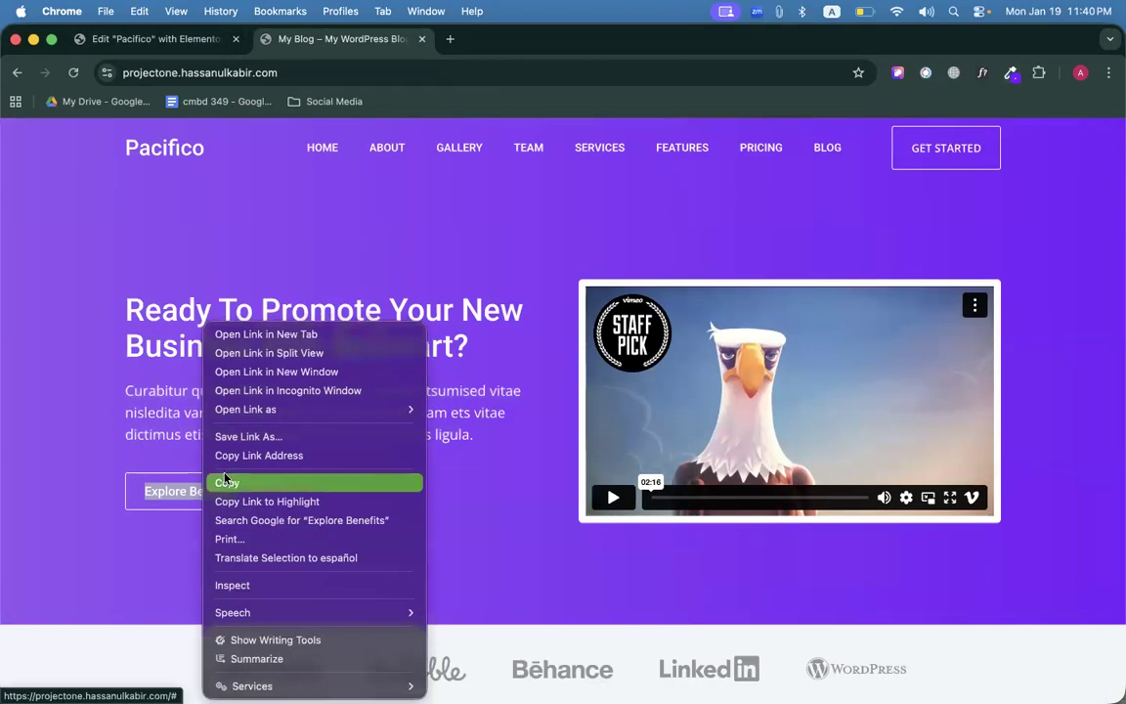
{"action": "left_click", "coordinate": [226, 482]}
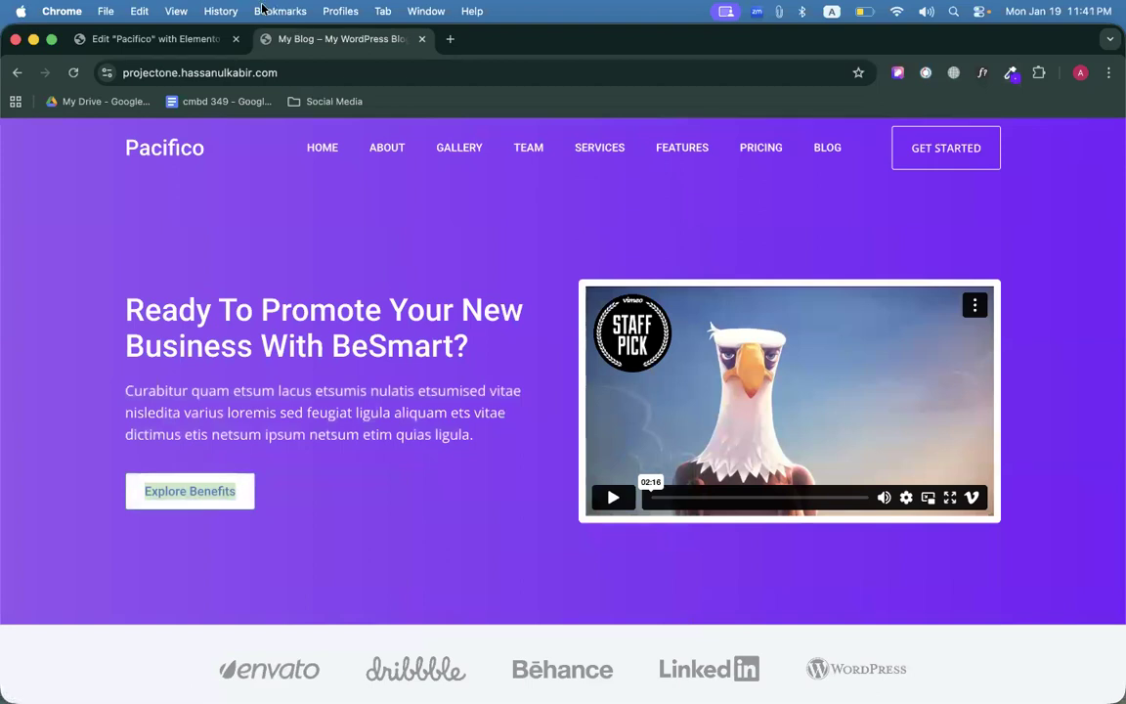
{"action": "left_click", "coordinate": [195, 39]}
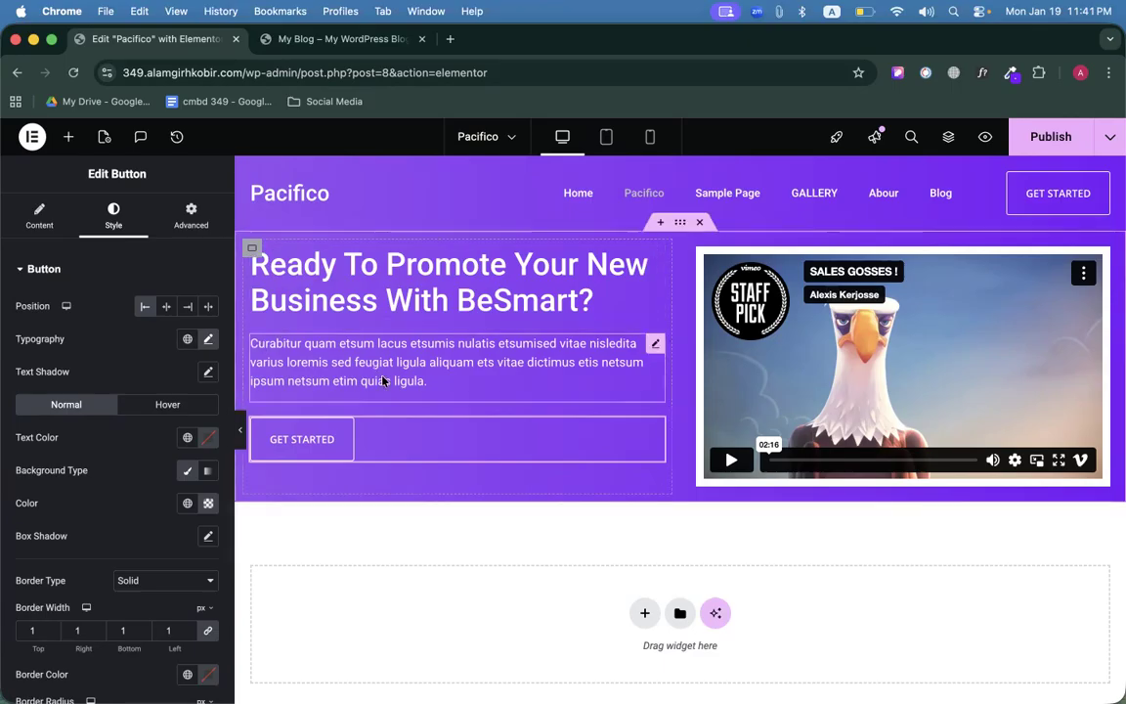
Compare with the reference button, then bring up the GET STARTED button's hover styling.
{"action": "scroll", "coordinate": [465, 495], "scroll_direction": "down", "scroll_amount": 1}
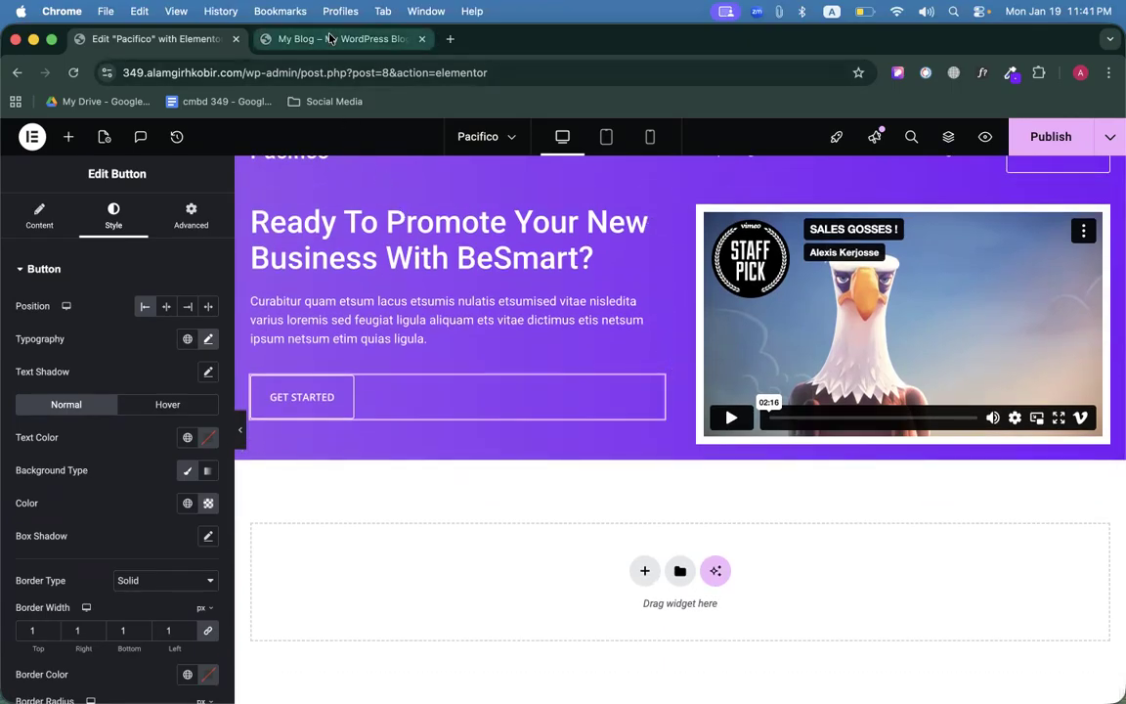
{"action": "left_click", "coordinate": [343, 39]}
{"action": "left_click", "coordinate": [154, 39]}
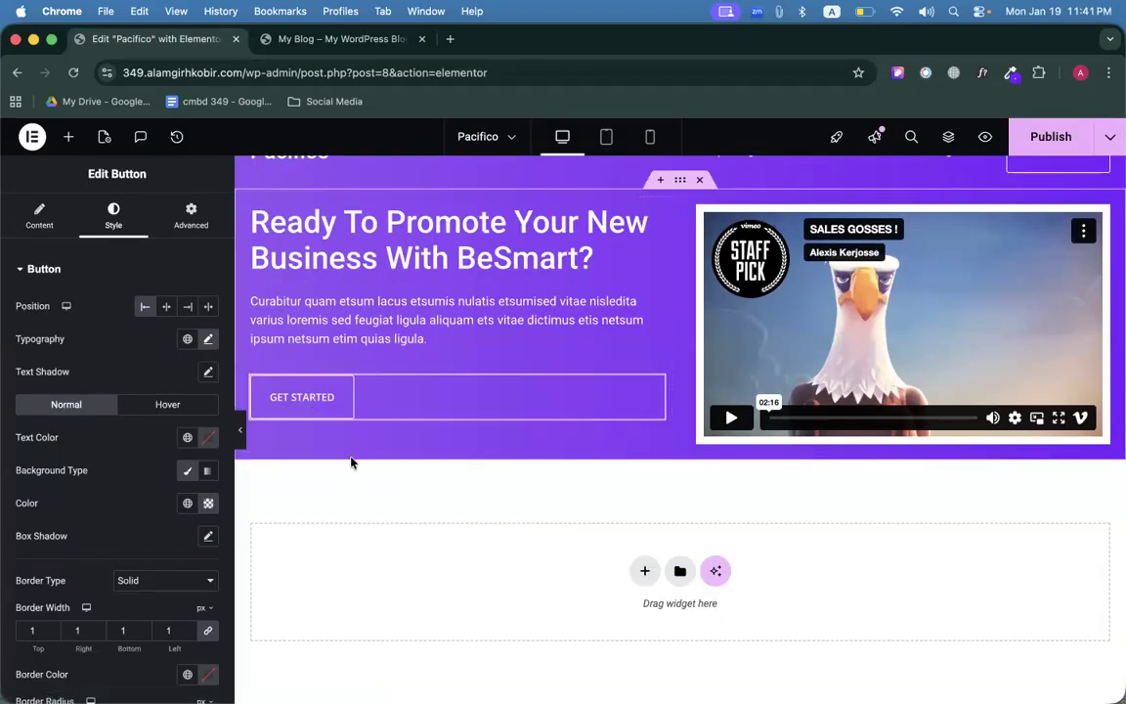
{"action": "left_click", "coordinate": [340, 41]}
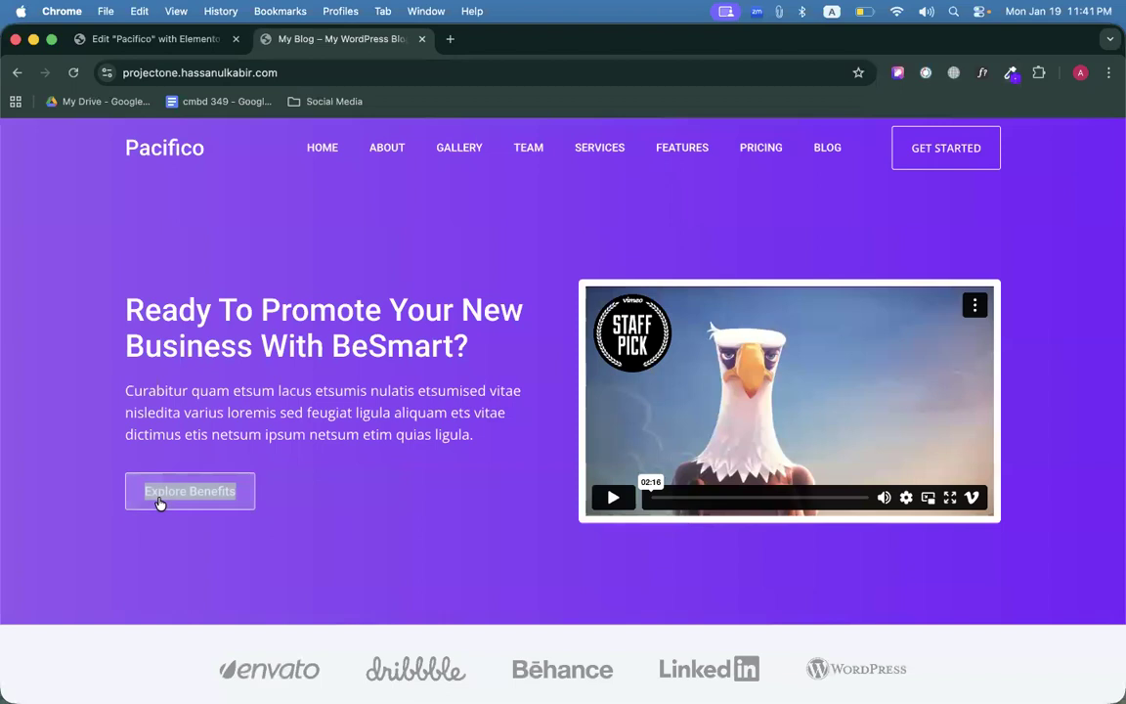
{"action": "left_click", "coordinate": [181, 39]}
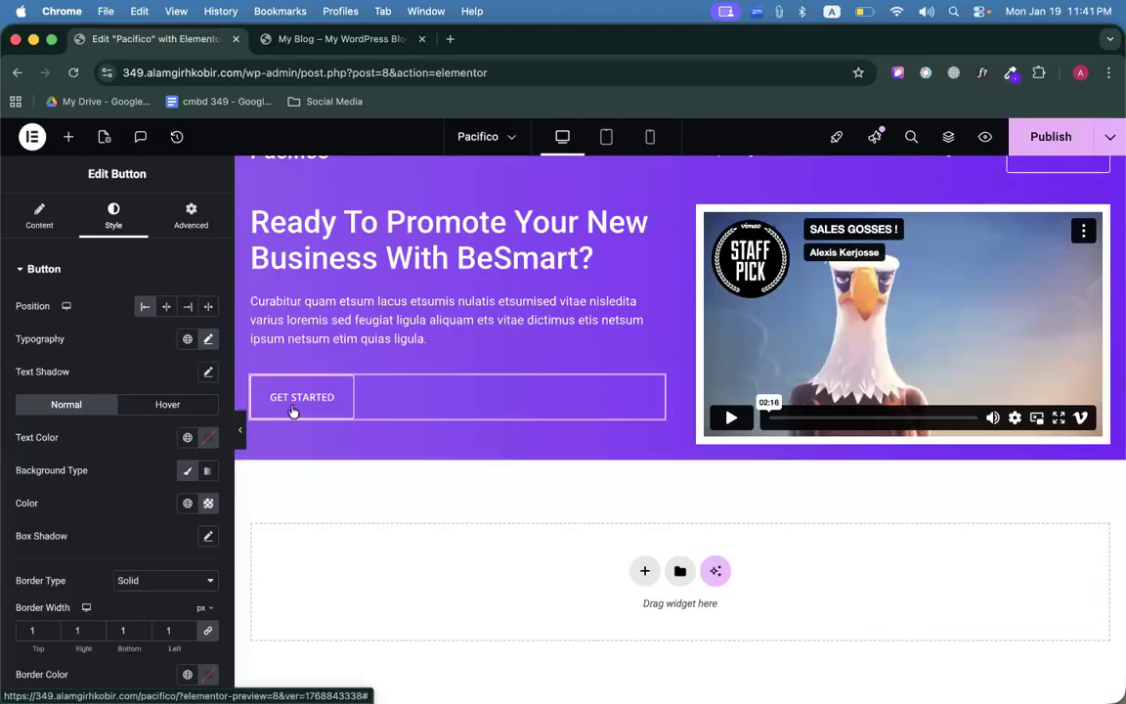
{"action": "left_click", "coordinate": [167, 403]}
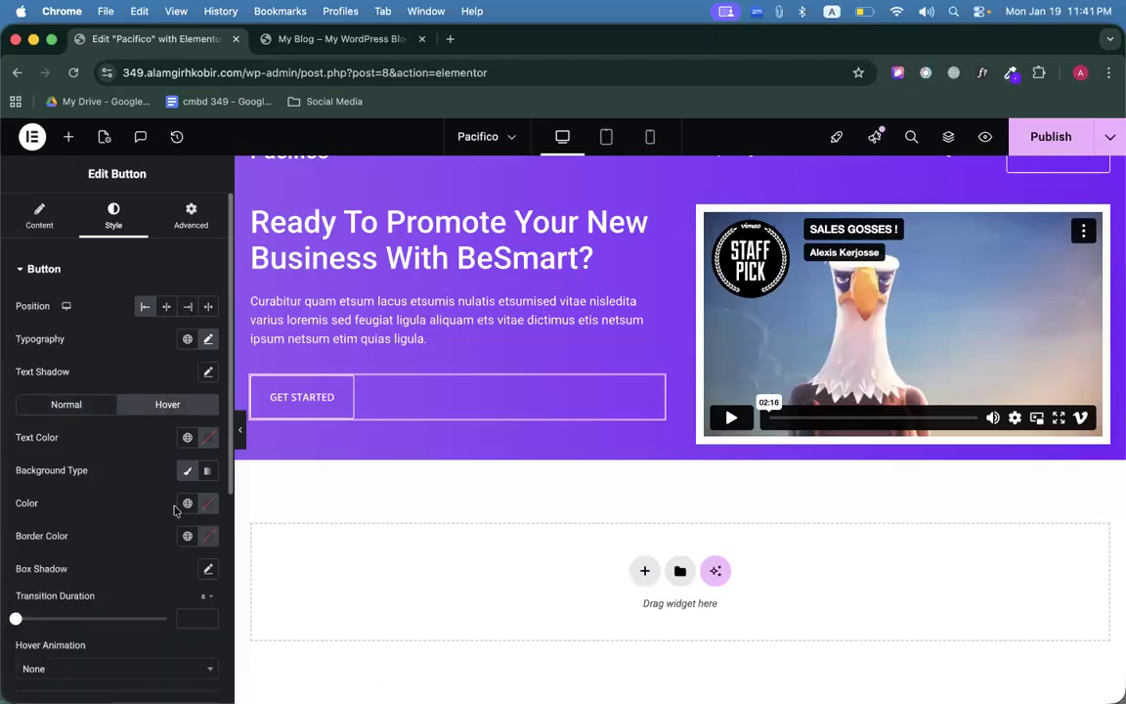
Set the button's hover background to white and hover text to the sampled hero purple.
{"action": "scroll", "coordinate": [161, 528], "scroll_direction": "down", "scroll_amount": 2}
{"action": "left_click", "coordinate": [207, 413]}
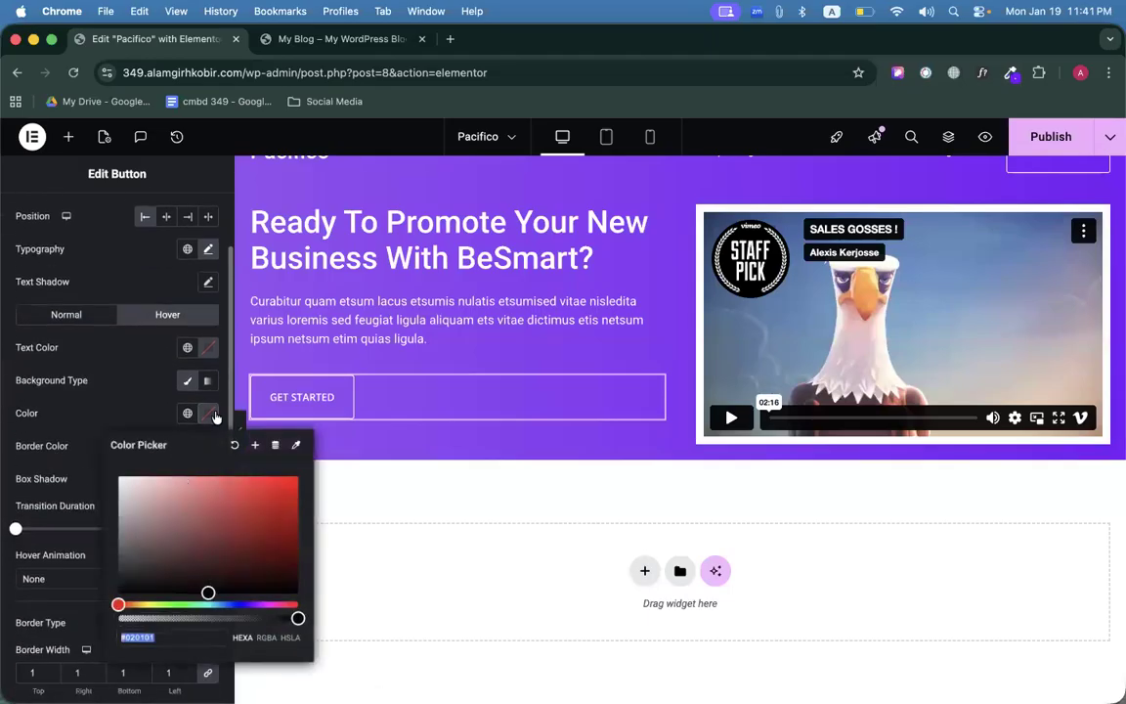
{"action": "left_click", "coordinate": [39, 354]}
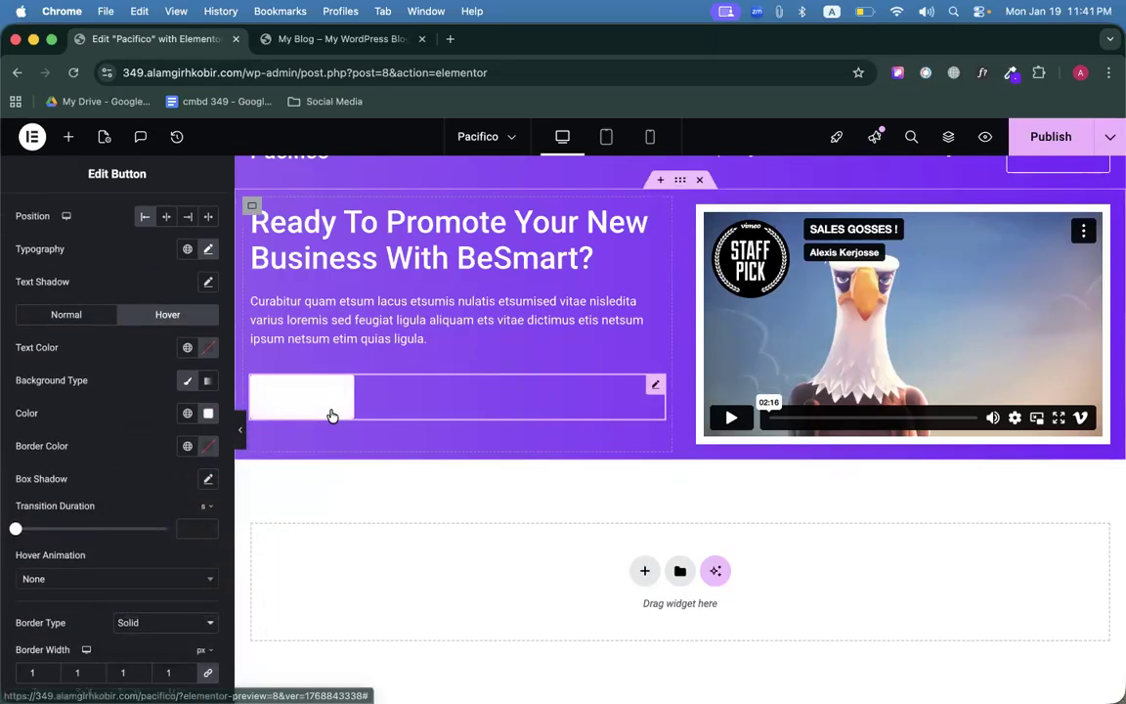
{"action": "left_click", "coordinate": [207, 347]}
{"action": "left_click", "coordinate": [289, 378]}
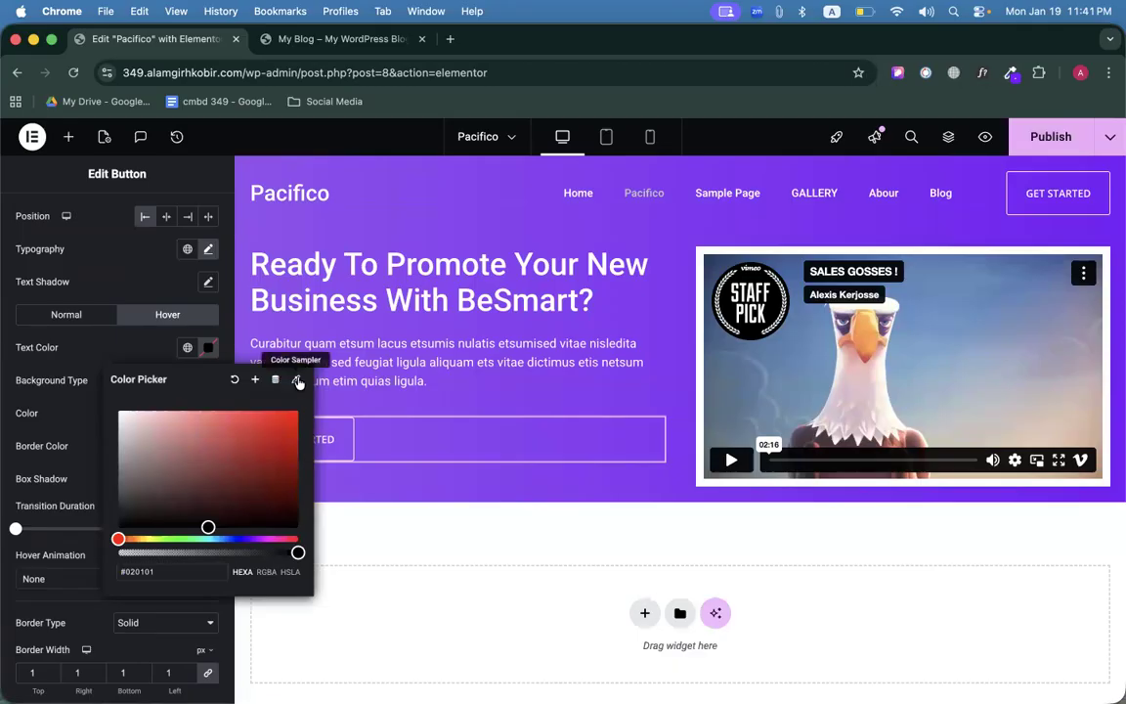
{"action": "left_click", "coordinate": [298, 381]}
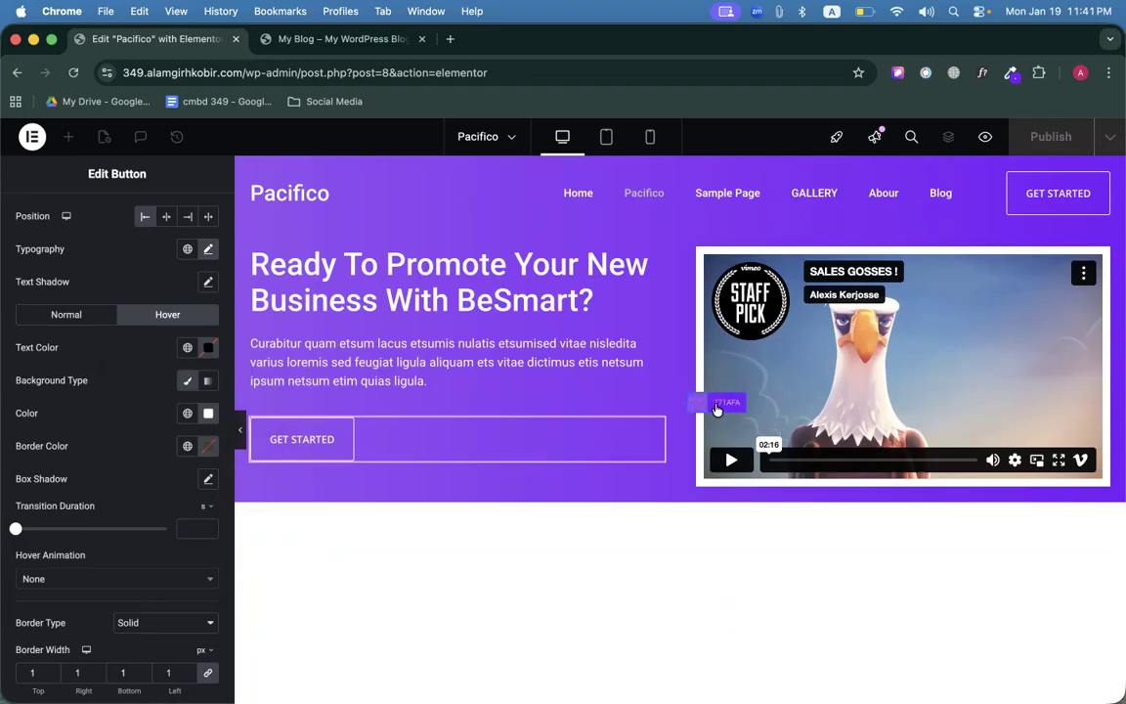
{"action": "left_click", "coordinate": [680, 405]}
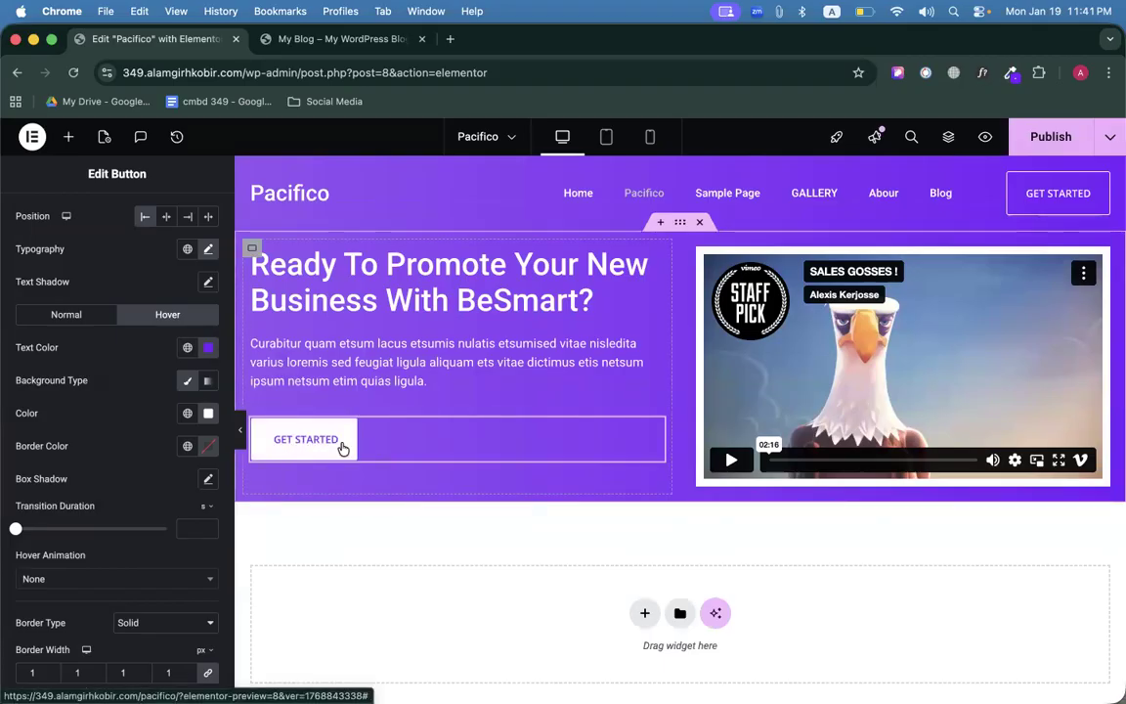
Publish the page changes and review the reference site.
{"action": "left_click", "coordinate": [1053, 138]}
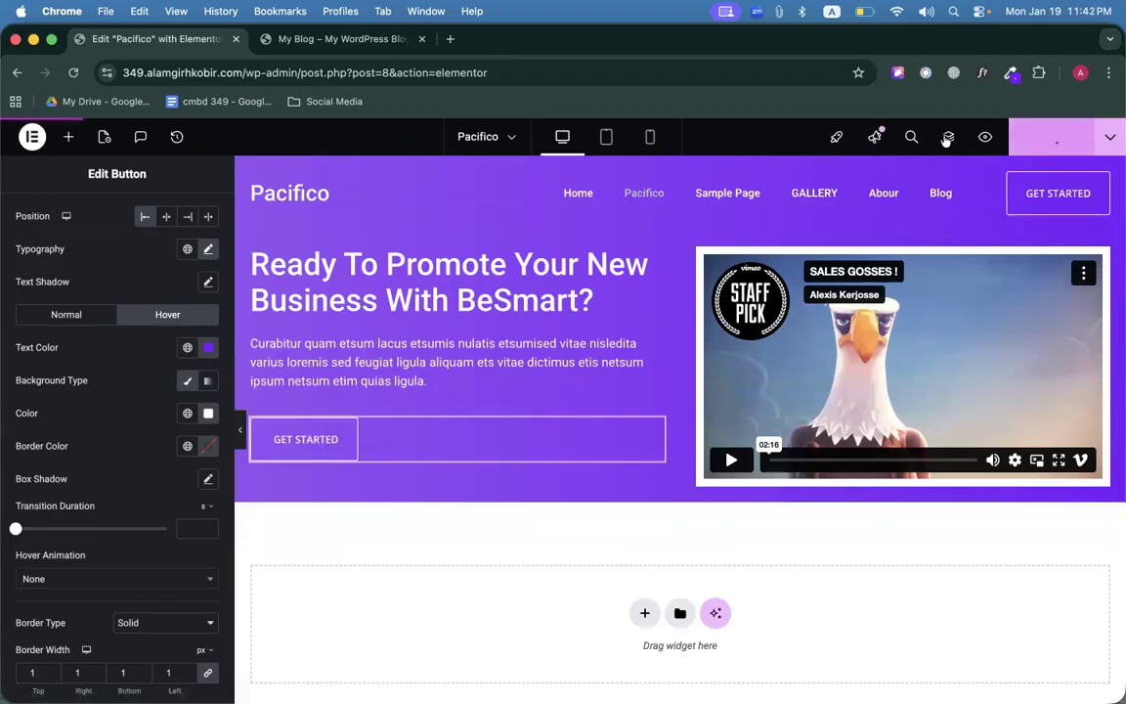
{"action": "left_click", "coordinate": [371, 40]}
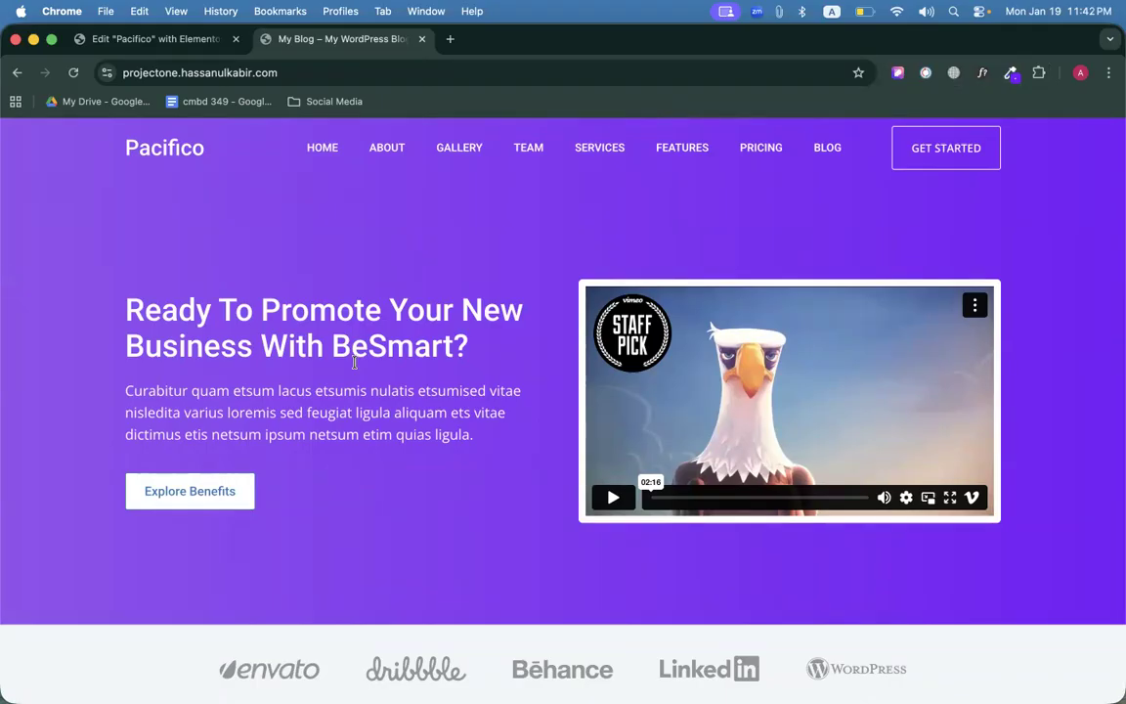
{"action": "scroll", "coordinate": [400, 381], "scroll_direction": "down", "scroll_amount": 3}
{"action": "scroll", "coordinate": [448, 395], "scroll_direction": "up", "scroll_amount": 3}
Zero the hero container's padding and margin, try a 100 px top margin, then revert it to 0.
{"action": "left_click", "coordinate": [163, 41]}
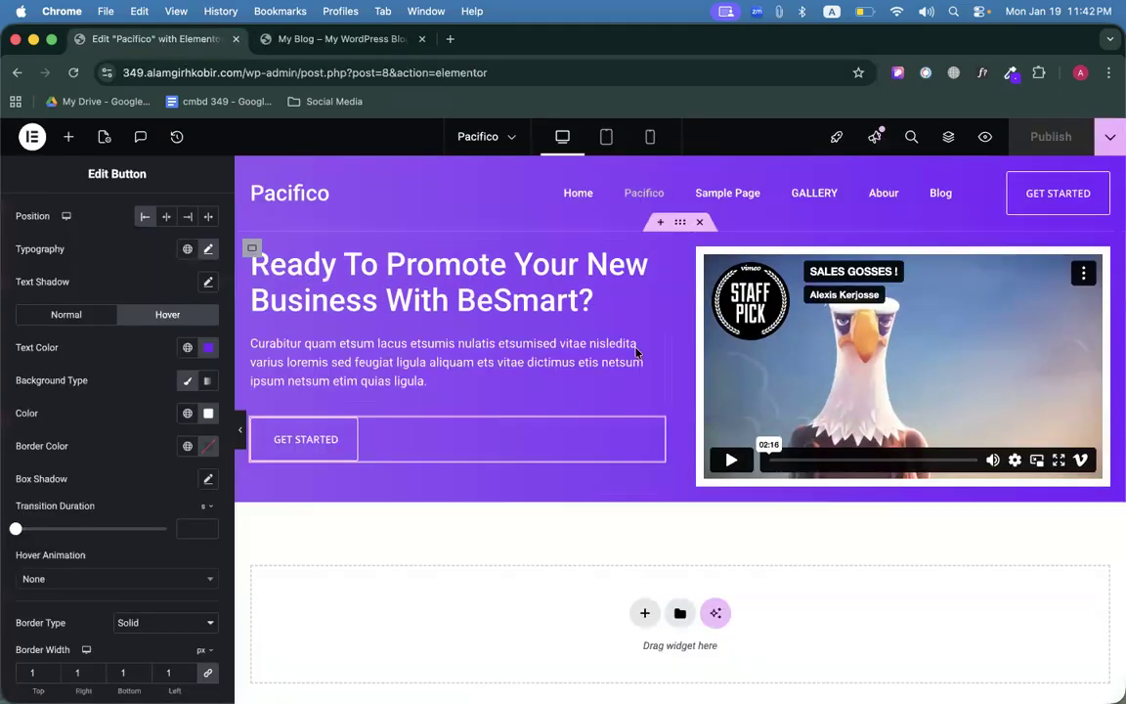
{"action": "left_click", "coordinate": [684, 225]}
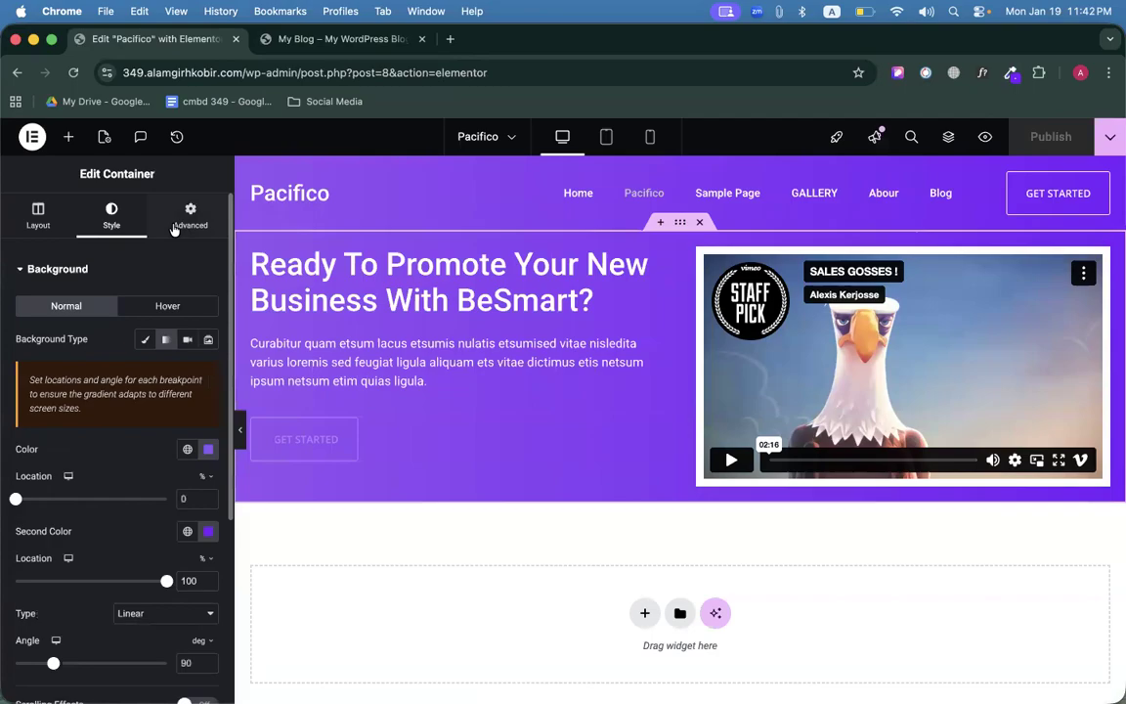
{"action": "left_click", "coordinate": [190, 213]}
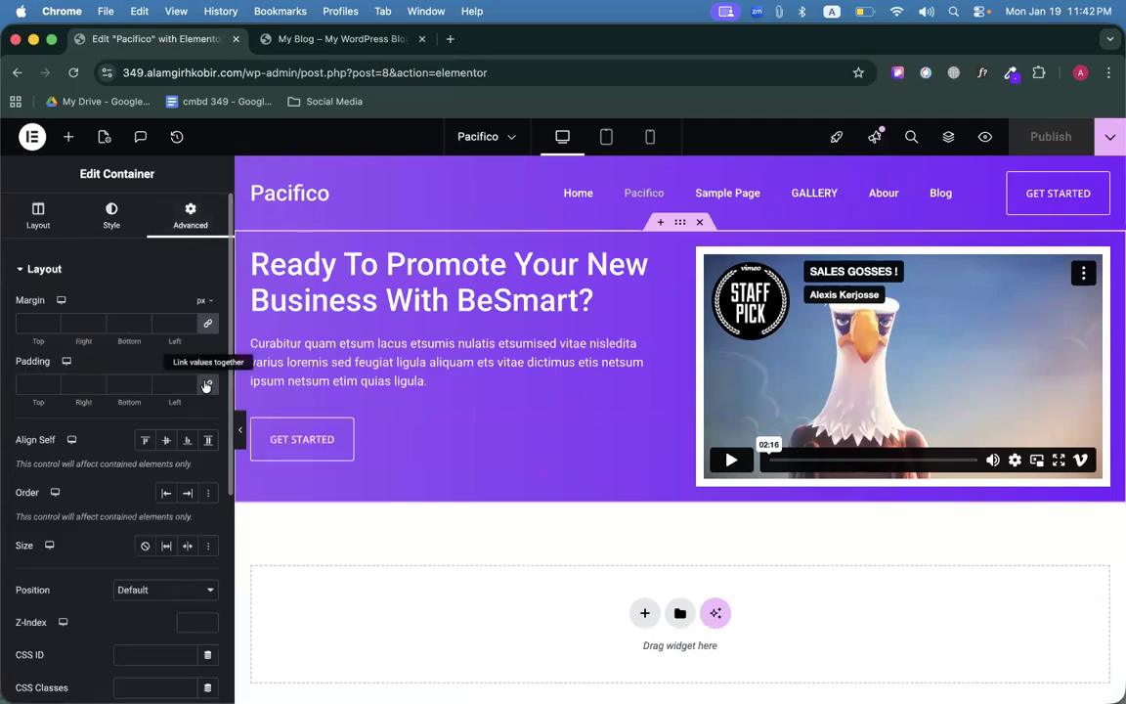
{"action": "left_click", "coordinate": [208, 383]}
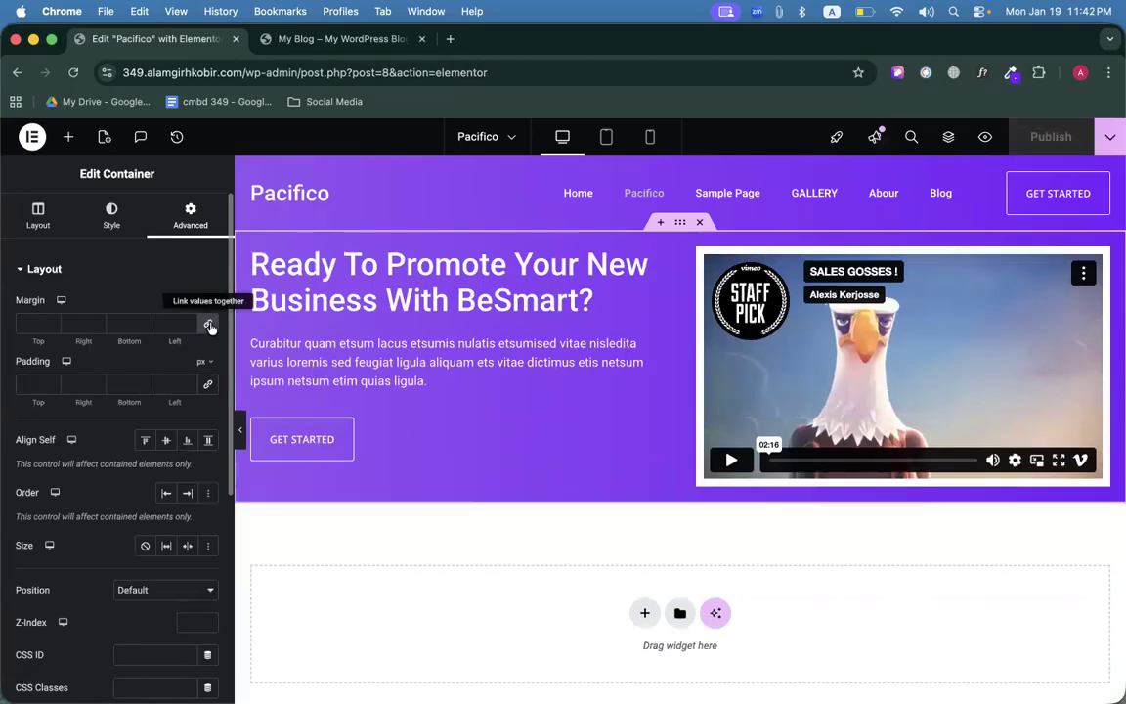
{"action": "left_click", "coordinate": [207, 323]}
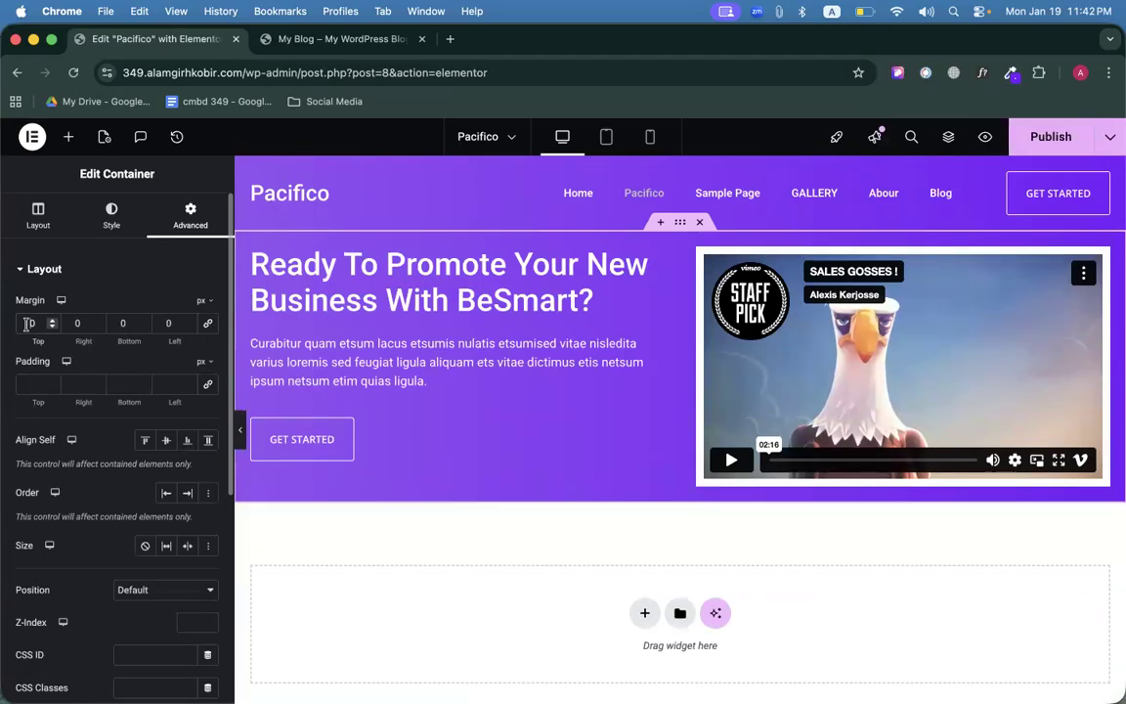
{"action": "double_click", "coordinate": [33, 322]}
{"action": "type", "text": "100"}
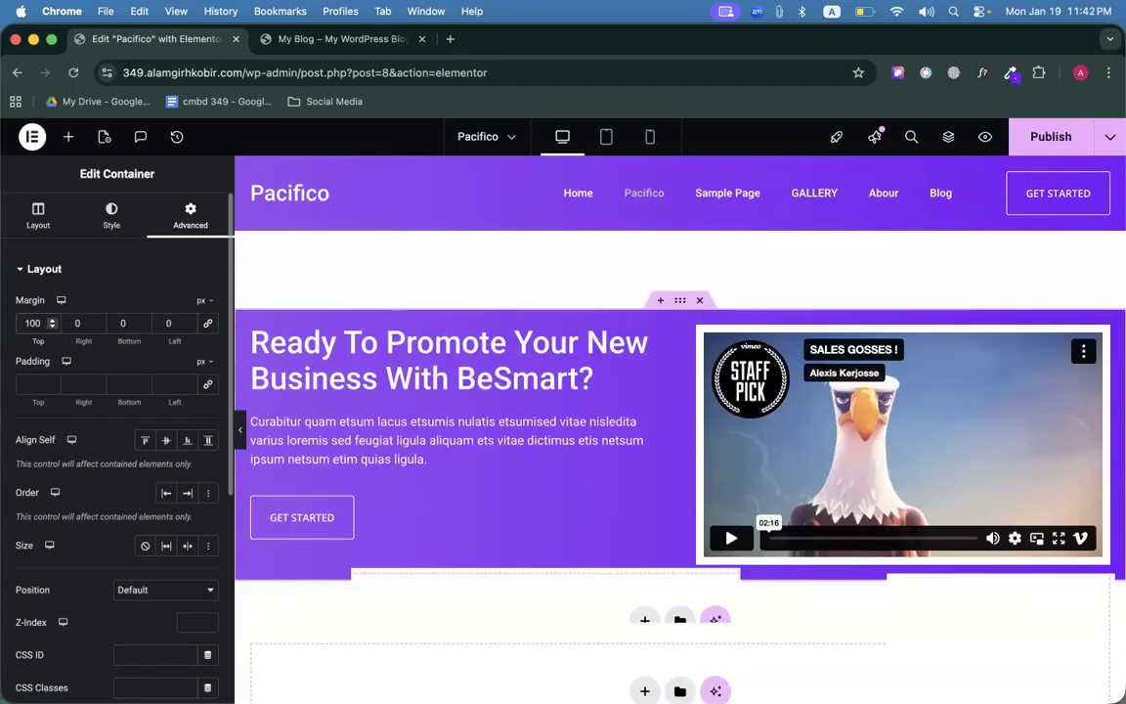
{"action": "key", "text": "BackSpace"}
{"action": "key", "text": "BackSpace"}
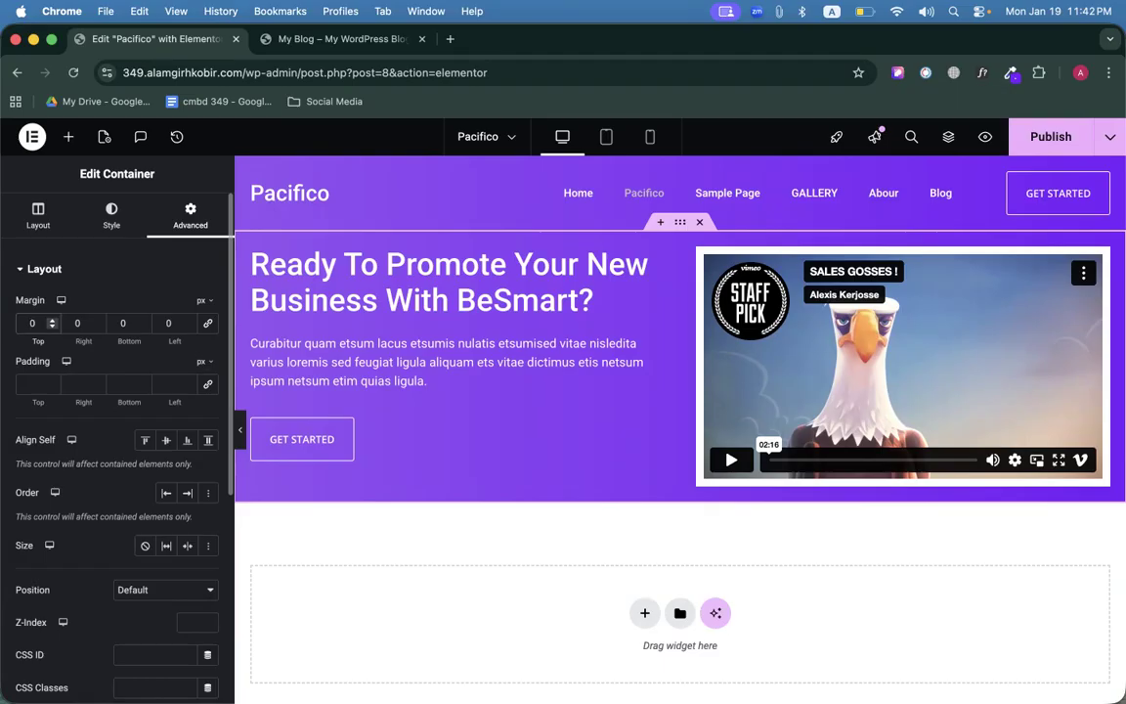
{"action": "left_click", "coordinate": [39, 217]}
Raise the hero container's minimum height to 650 px.
{"action": "scroll", "coordinate": [88, 489], "scroll_direction": "down", "scroll_amount": 1}
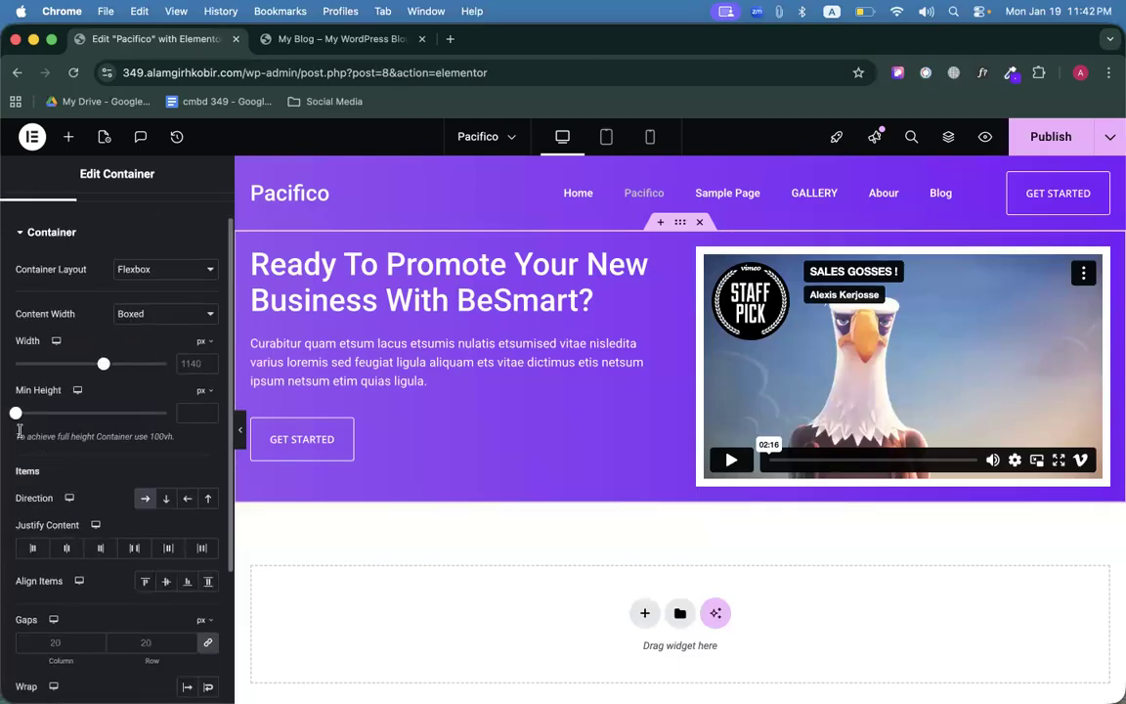
{"action": "left_click_drag", "start_coordinate": [47, 415], "coordinate": [84, 414]}
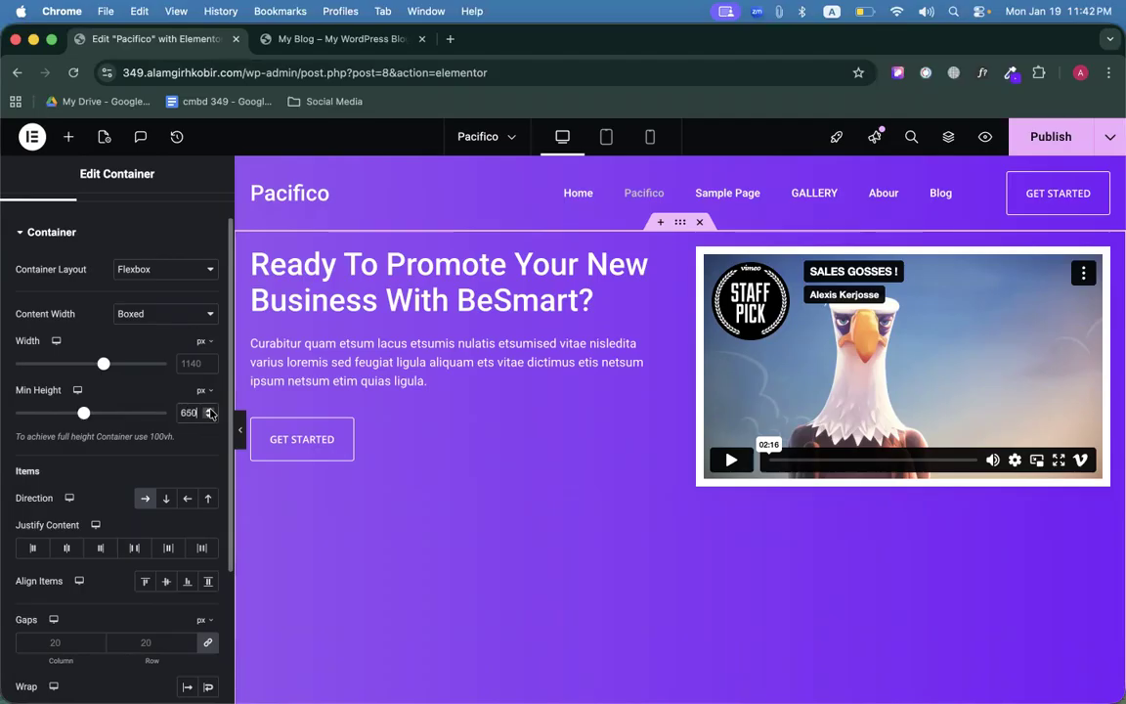
{"action": "scroll", "coordinate": [563, 320], "scroll_direction": "down", "scroll_amount": 2}
{"action": "scroll", "coordinate": [561, 320], "scroll_direction": "up", "scroll_amount": 2}
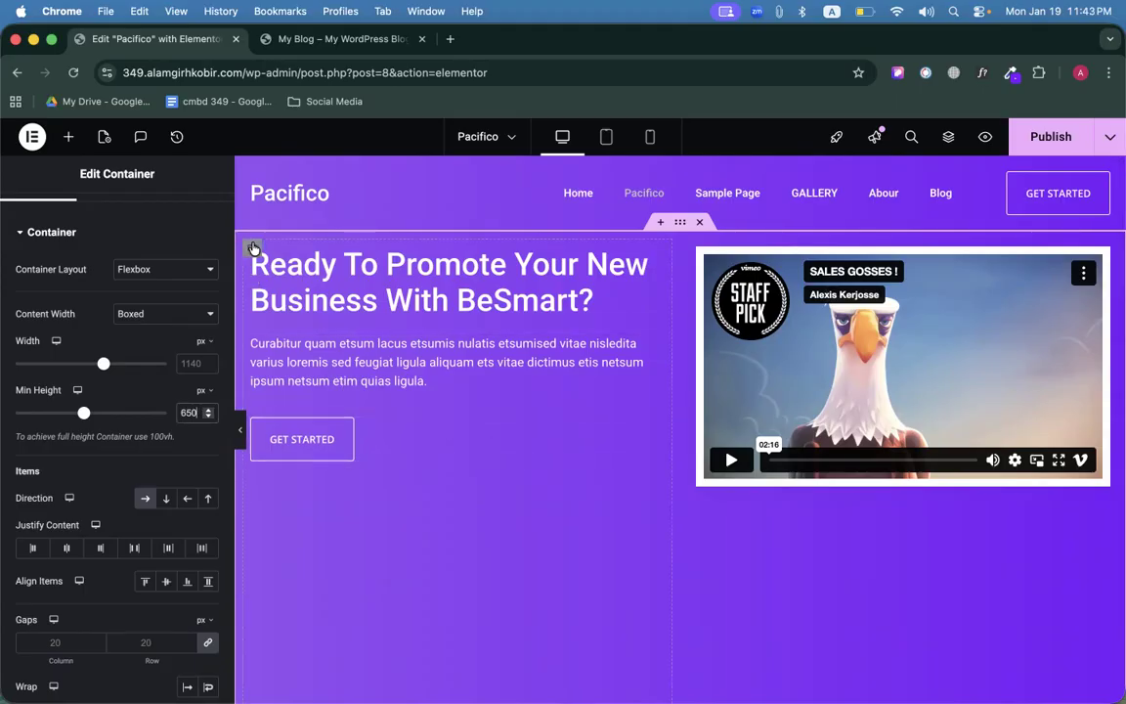
{"action": "scroll", "coordinate": [570, 402], "scroll_direction": "down", "scroll_amount": 5}
{"action": "scroll", "coordinate": [570, 403], "scroll_direction": "up", "scroll_amount": 5}
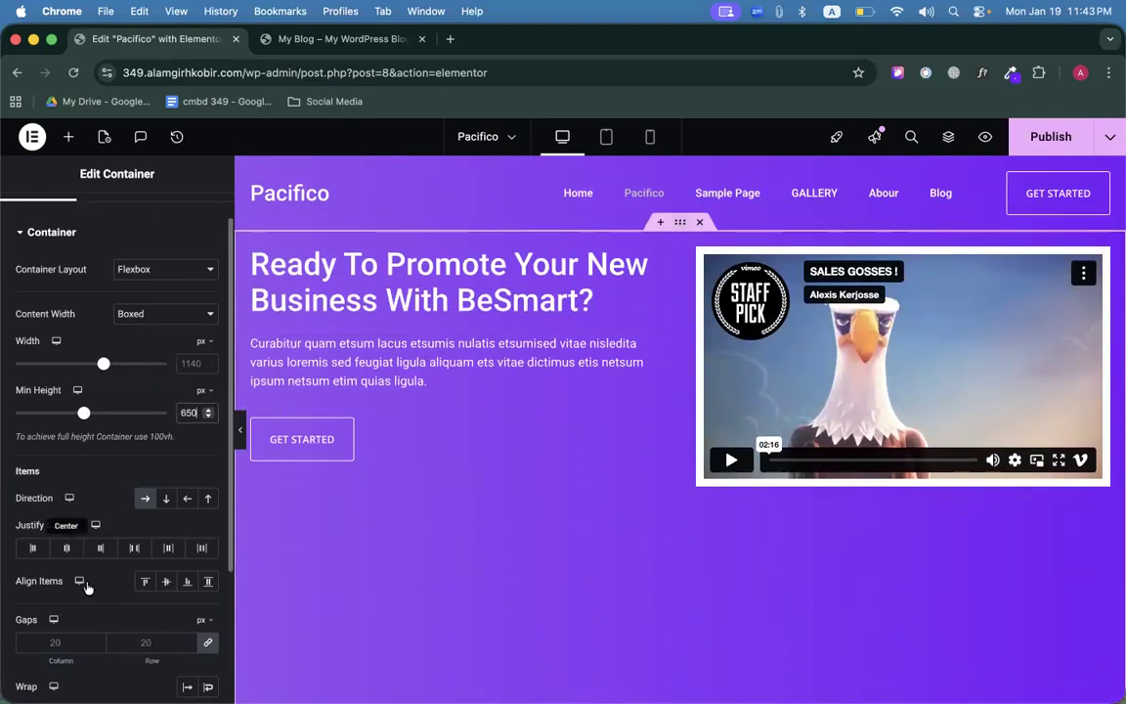
Vertically centre the hero text and video, then publish the page.
{"action": "left_click", "coordinate": [167, 580]}
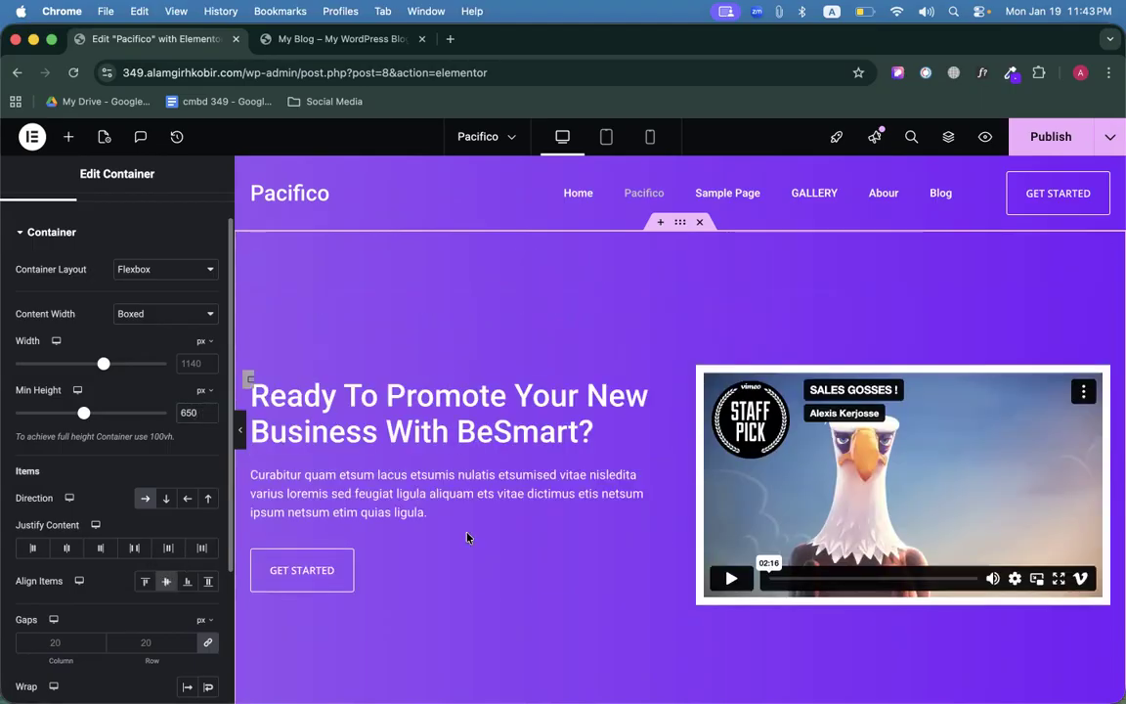
{"action": "scroll", "coordinate": [529, 490], "scroll_direction": "down", "scroll_amount": 4}
{"action": "scroll", "coordinate": [530, 490], "scroll_direction": "up", "scroll_amount": 4}
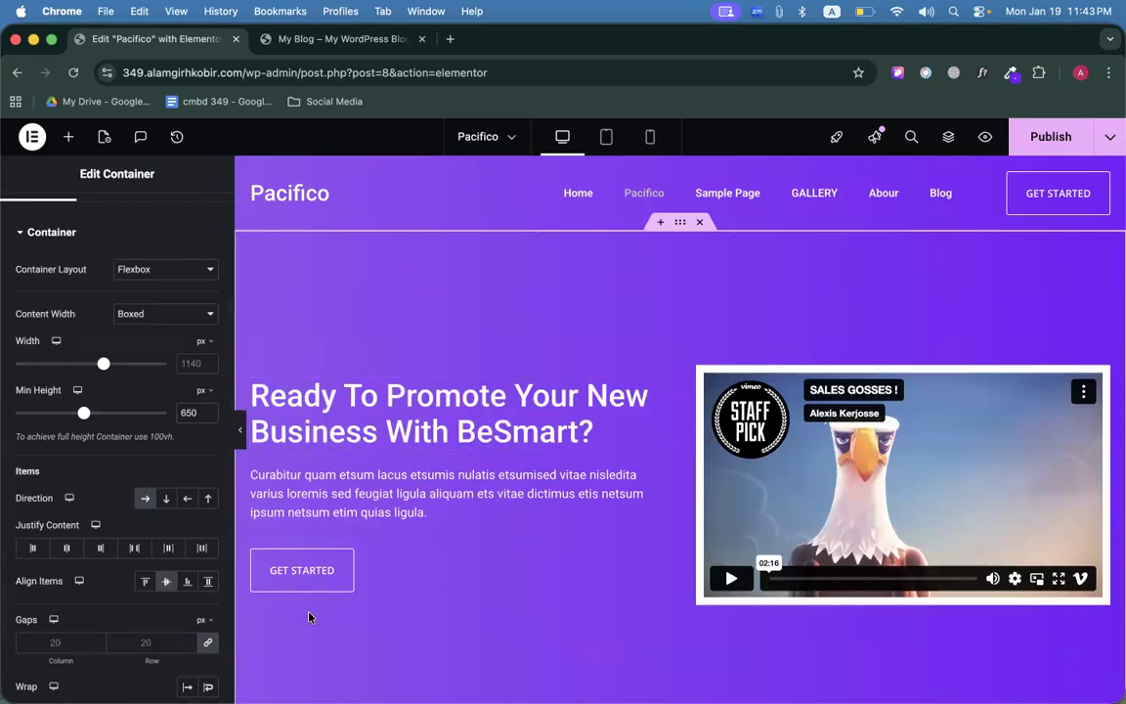
{"action": "scroll", "coordinate": [457, 418], "scroll_direction": "down", "scroll_amount": 1}
{"action": "scroll", "coordinate": [457, 418], "scroll_direction": "down", "scroll_amount": 5}
{"action": "scroll", "coordinate": [458, 415], "scroll_direction": "up", "scroll_amount": 6}
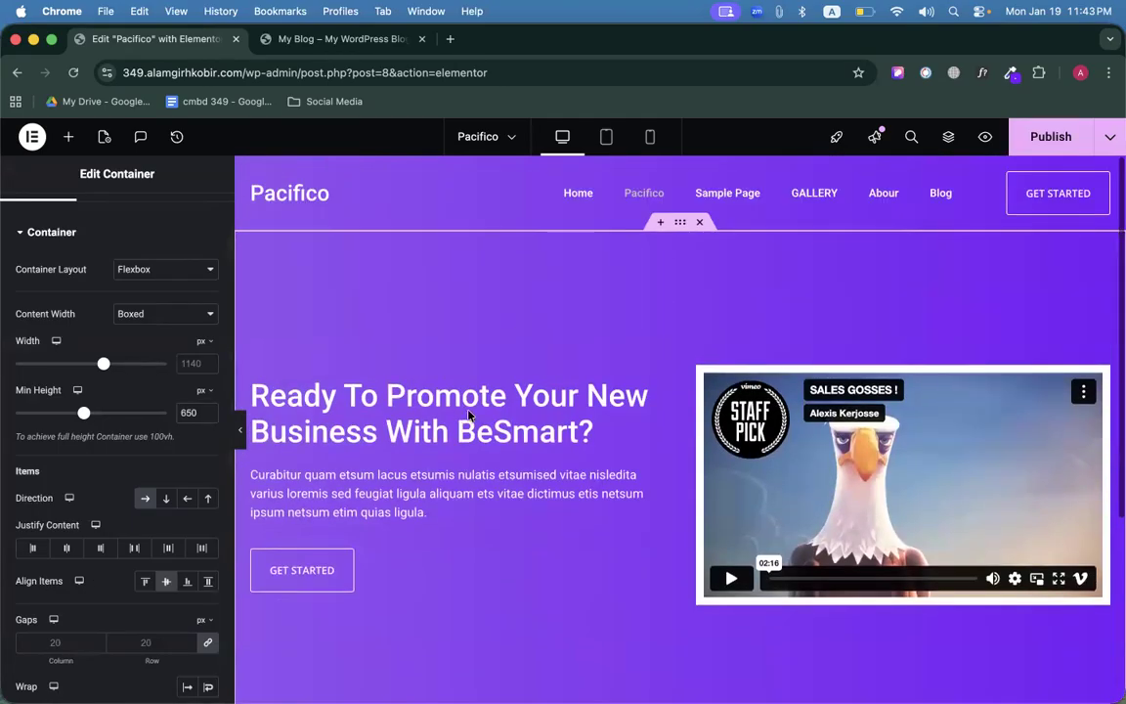
{"action": "left_click", "coordinate": [1054, 136]}
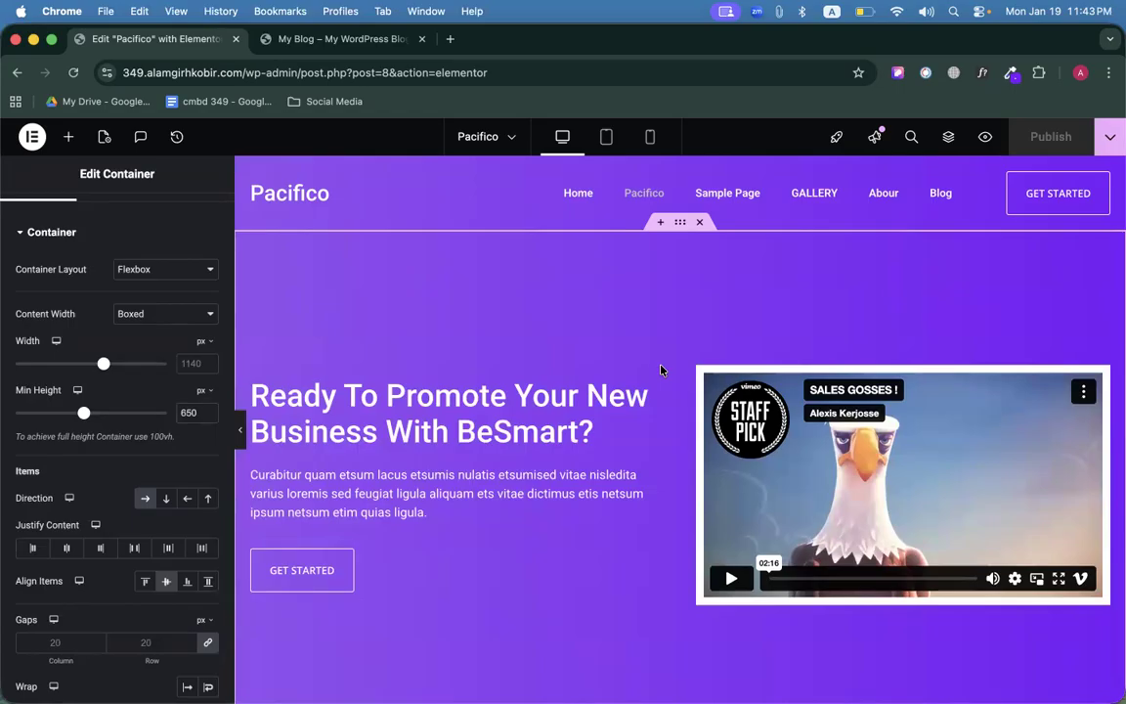
{"action": "scroll", "coordinate": [660, 369], "scroll_direction": "down", "scroll_amount": 10}
Check the live site, then add a flexbox container with a chosen structure below the hero.
{"action": "left_click", "coordinate": [367, 39]}
{"action": "scroll", "coordinate": [410, 196], "scroll_direction": "down", "scroll_amount": 5}
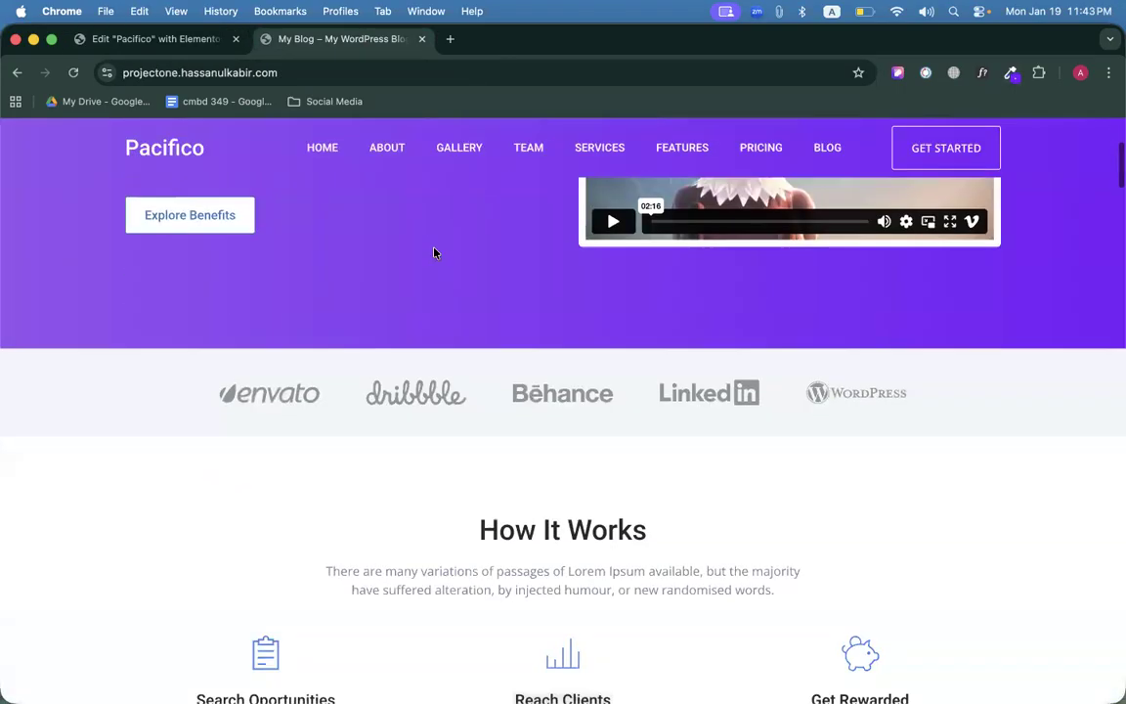
{"action": "key", "text": "ctrl+shift+Tab"}
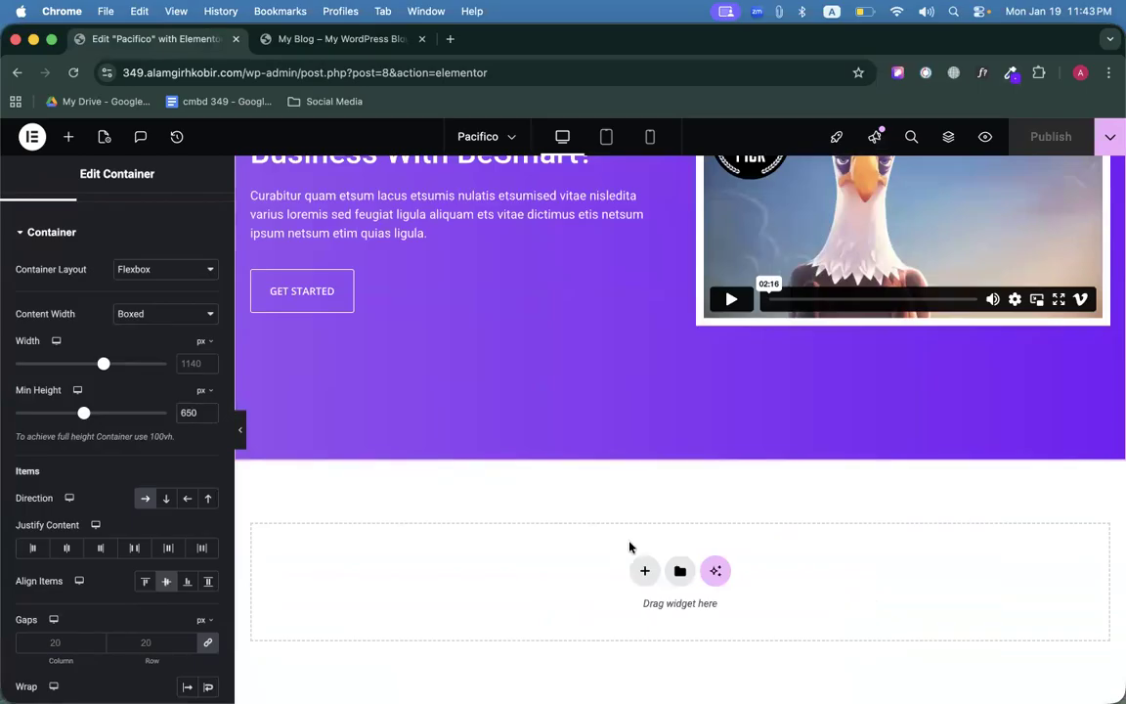
{"action": "left_click", "coordinate": [644, 571]}
{"action": "scroll", "coordinate": [630, 488], "scroll_direction": "down", "scroll_amount": 2}
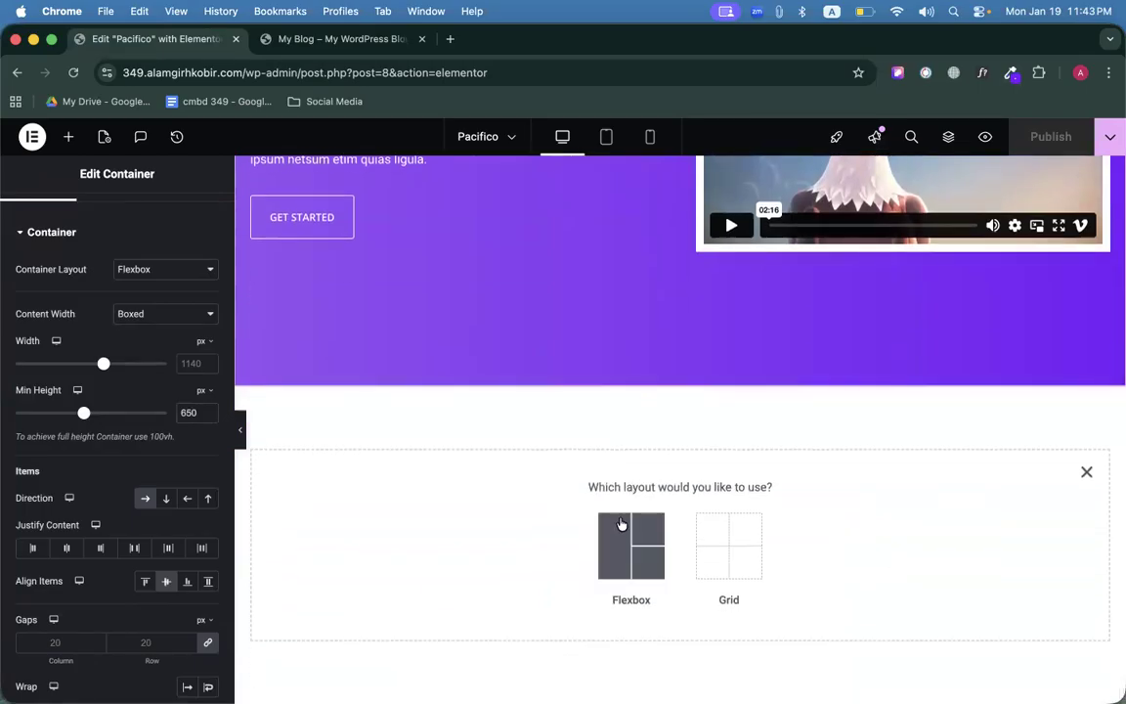
{"action": "left_click", "coordinate": [621, 524]}
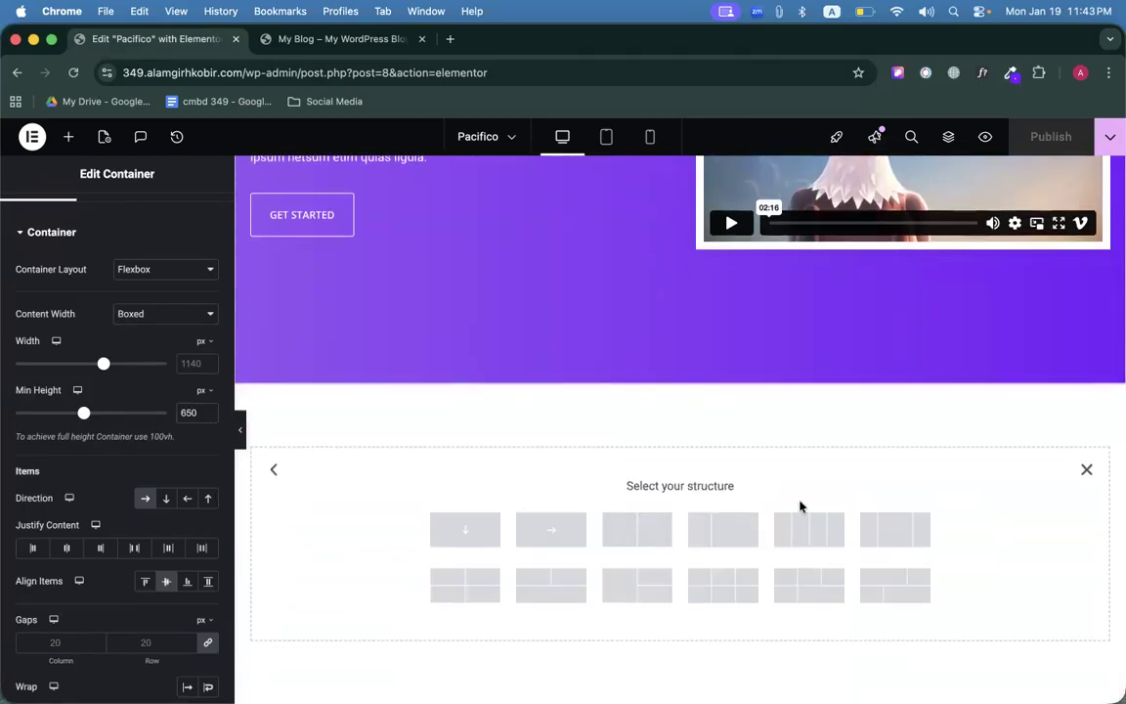
{"action": "left_click", "coordinate": [337, 38]}
{"action": "left_click", "coordinate": [181, 38]}
{"action": "left_click", "coordinate": [523, 535]}
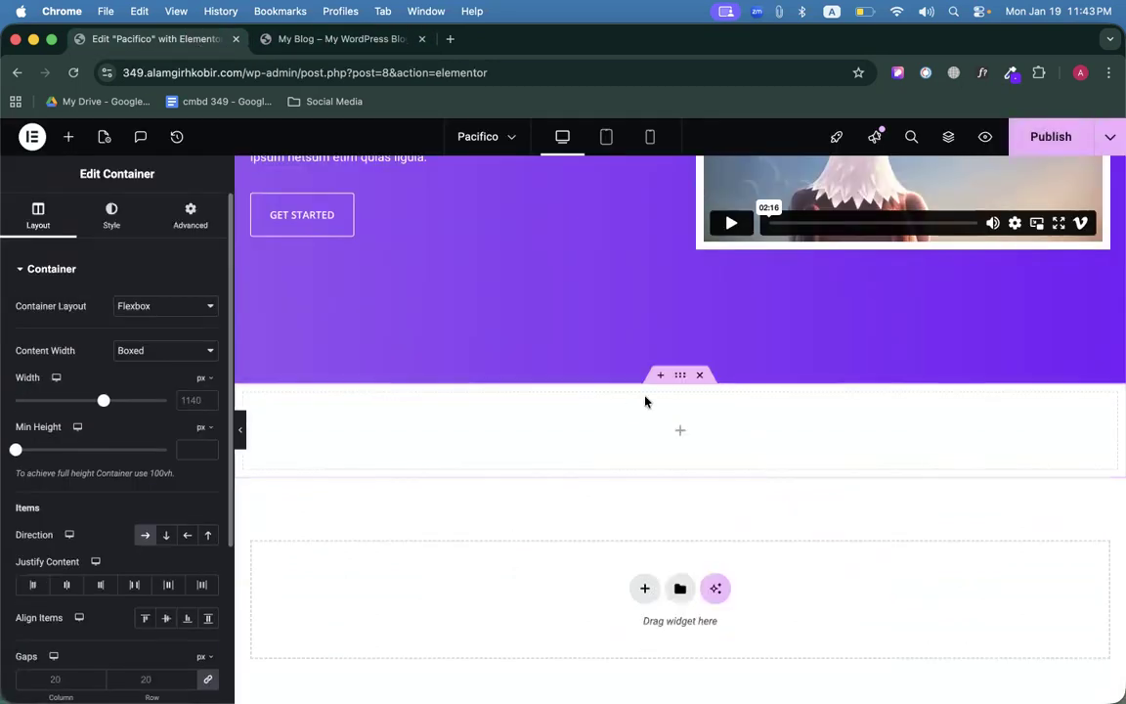
Remove the nested container and add a single-row flexbox container below the hero.
{"action": "left_click", "coordinate": [679, 430]}
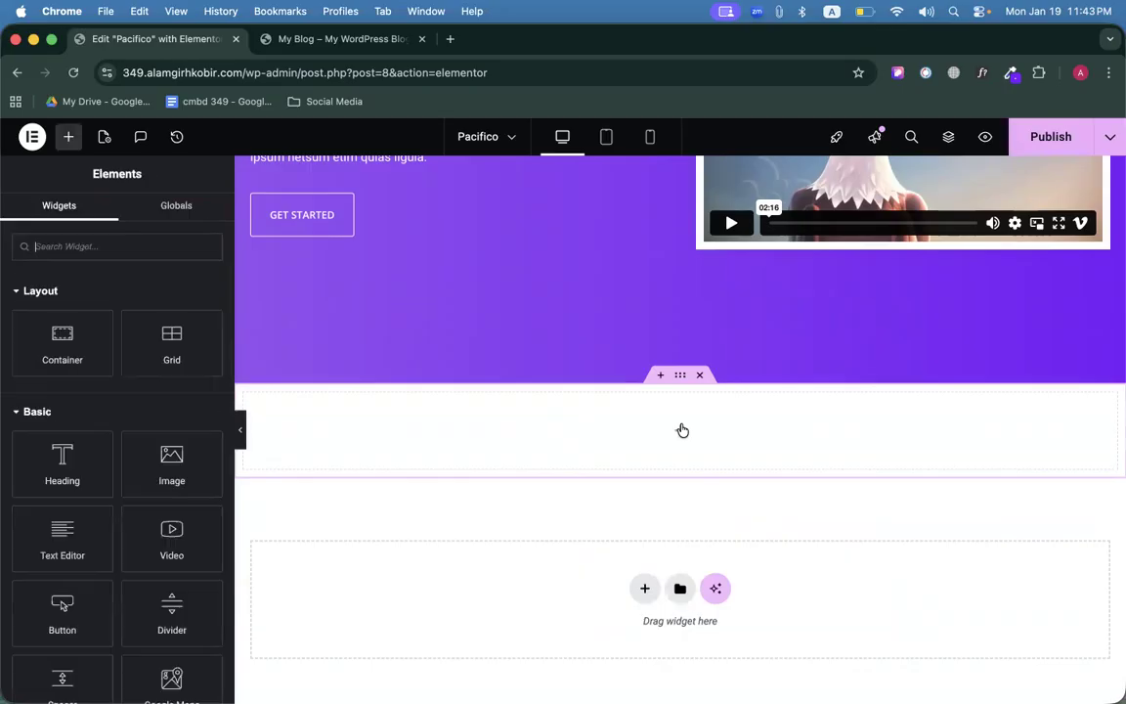
{"action": "left_click_drag", "start_coordinate": [63, 337], "coordinate": [613, 418]}
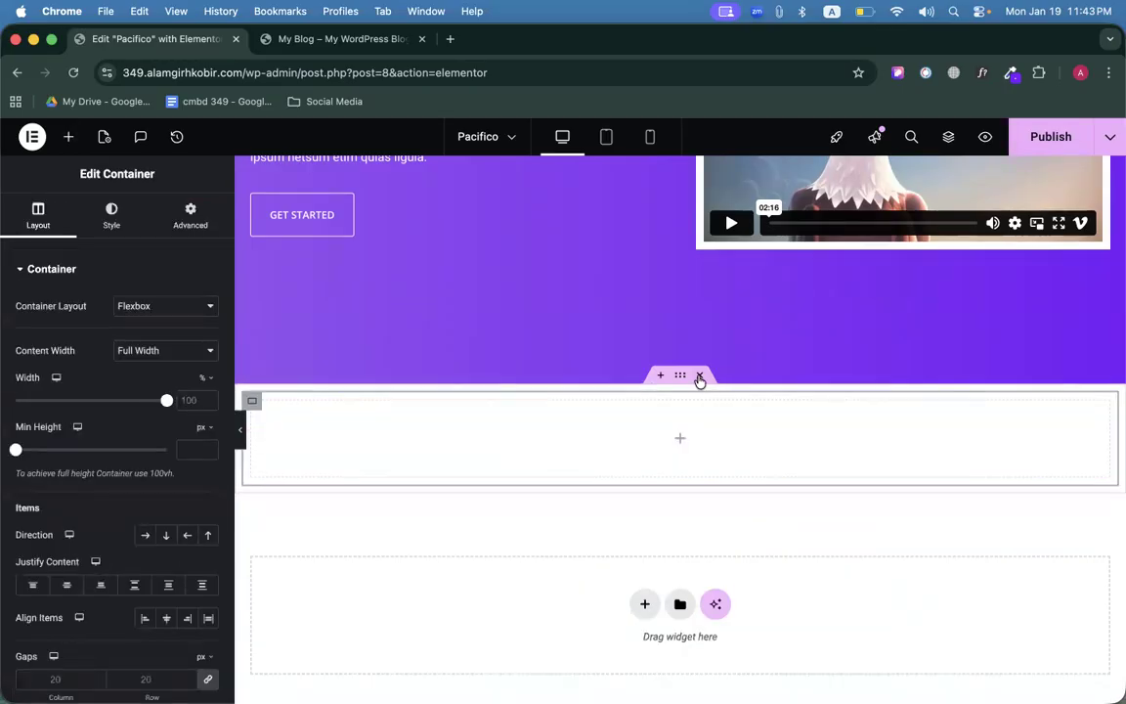
{"action": "left_click", "coordinate": [700, 377]}
{"action": "left_click", "coordinate": [646, 568]}
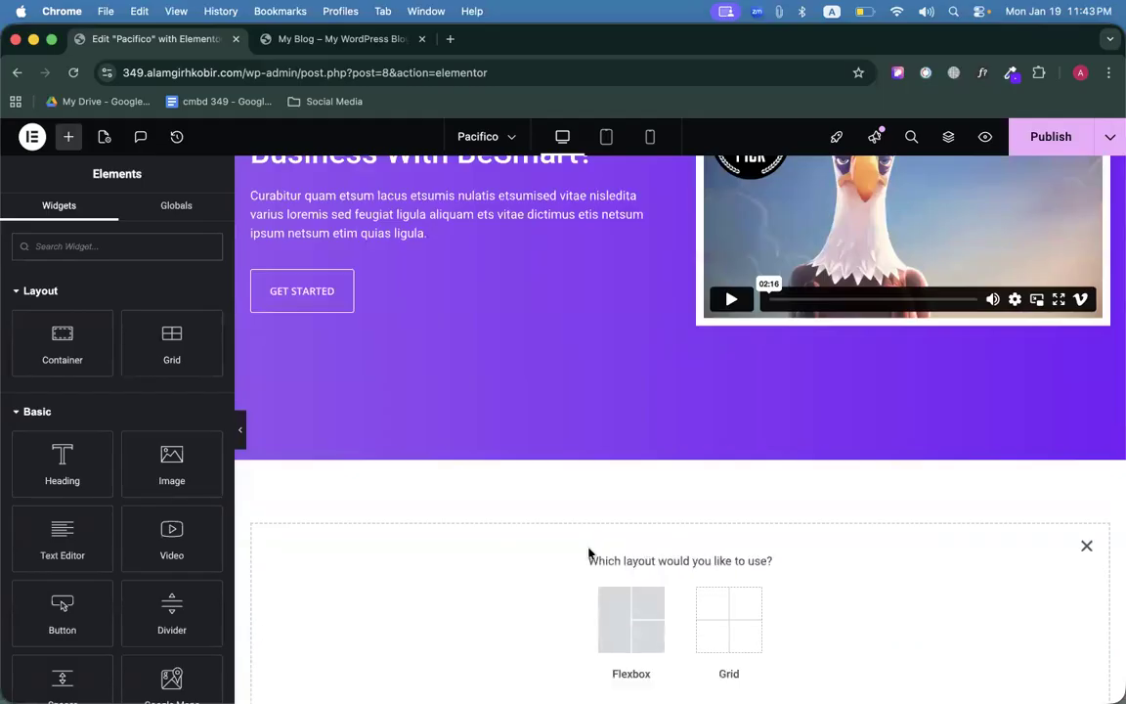
{"action": "left_click", "coordinate": [653, 643]}
{"action": "scroll", "coordinate": [594, 505], "scroll_direction": "down", "scroll_amount": 2}
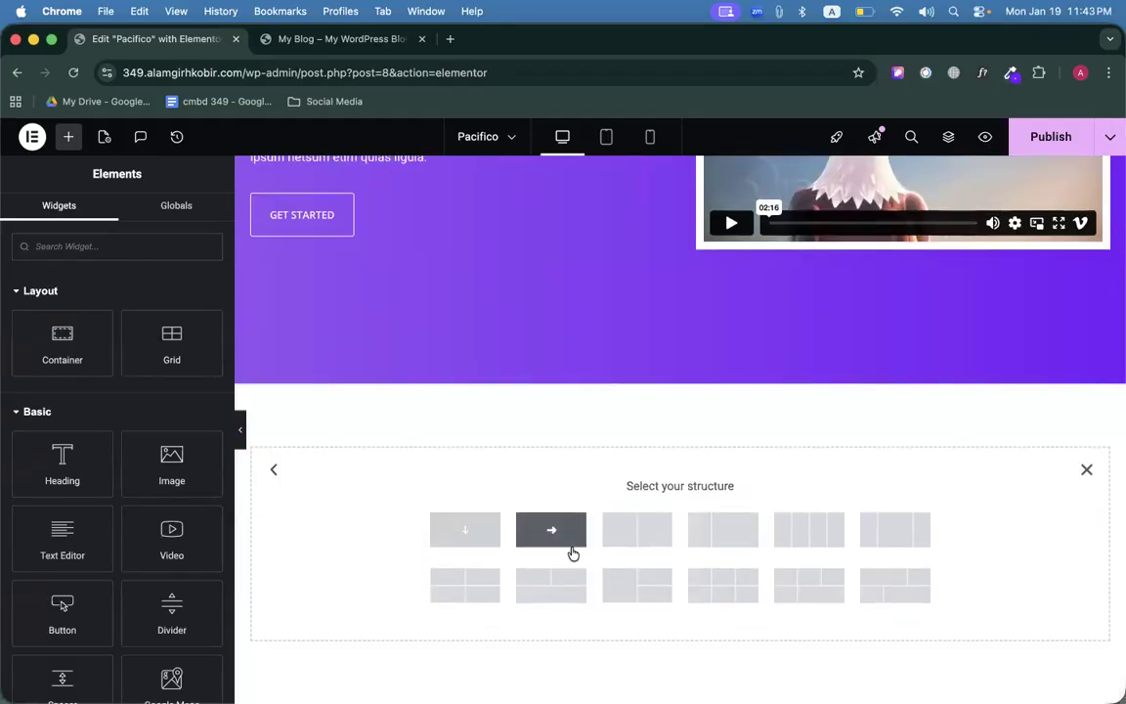
{"action": "left_click", "coordinate": [572, 540]}
Drop a Grid widget into the new container and study the live site's logo strip.
{"action": "left_click", "coordinate": [676, 431]}
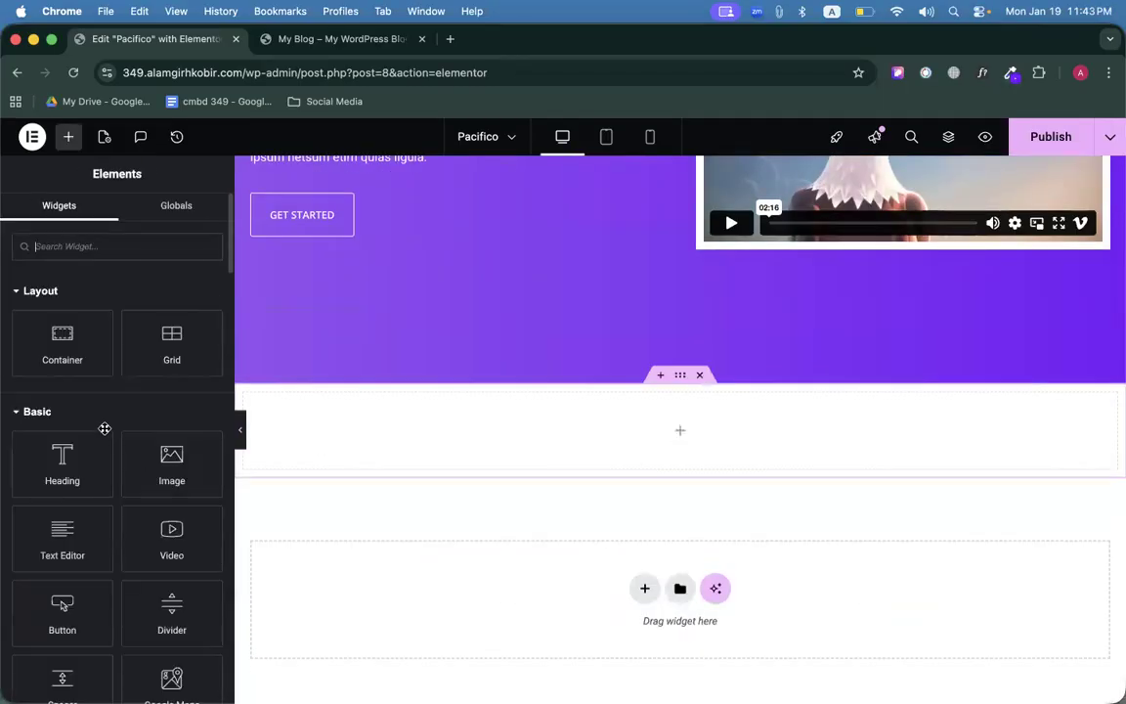
{"action": "left_click_drag", "start_coordinate": [168, 332], "coordinate": [555, 431]}
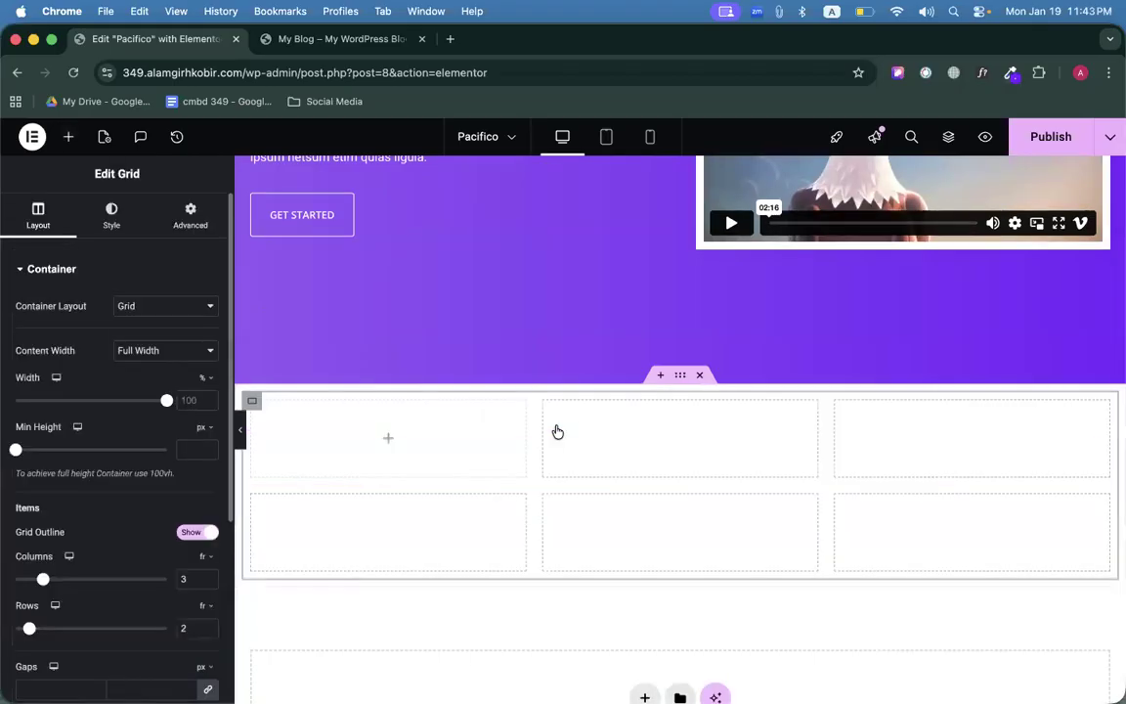
{"action": "scroll", "coordinate": [99, 500], "scroll_direction": "down", "scroll_amount": 5}
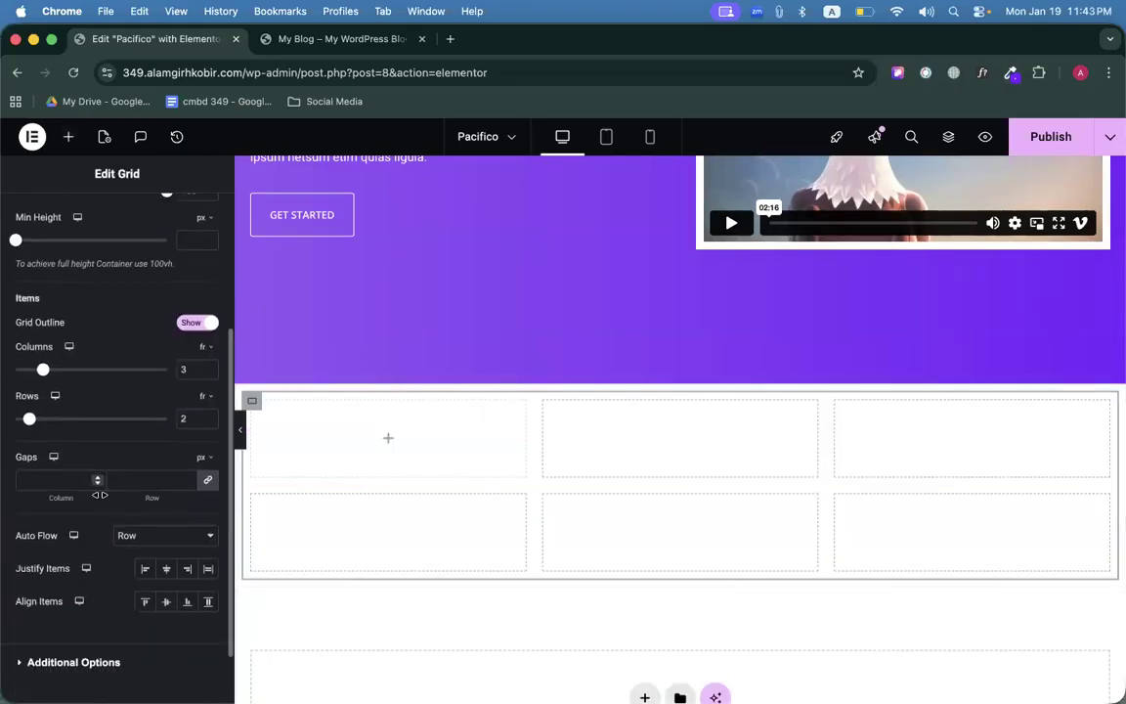
{"action": "left_click", "coordinate": [347, 39]}
{"action": "left_click_drag", "start_coordinate": [202, 335], "coordinate": [448, 326]}
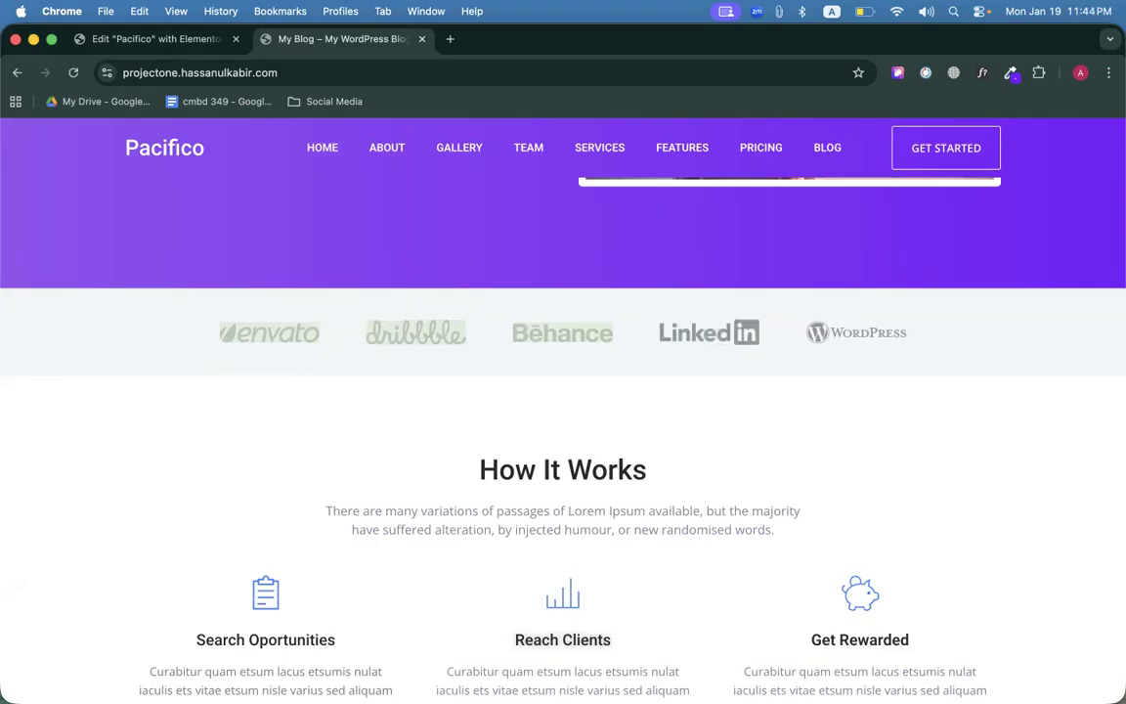
{"action": "left_click", "coordinate": [406, 462]}
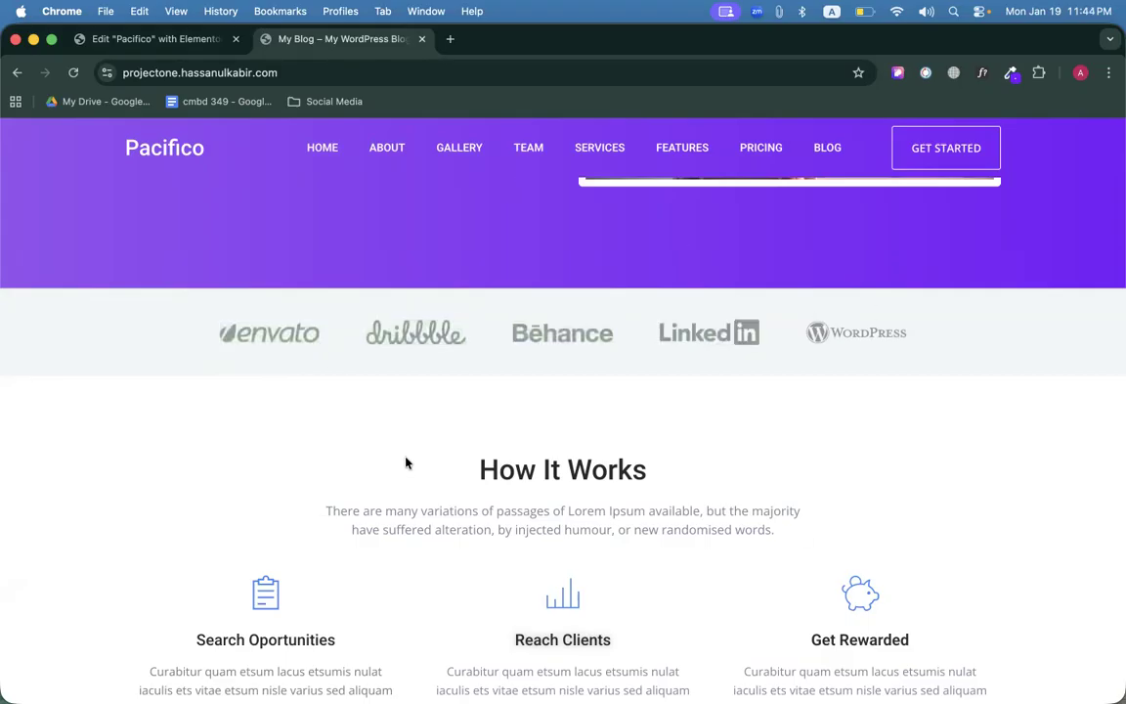
{"action": "left_click", "coordinate": [184, 49]}
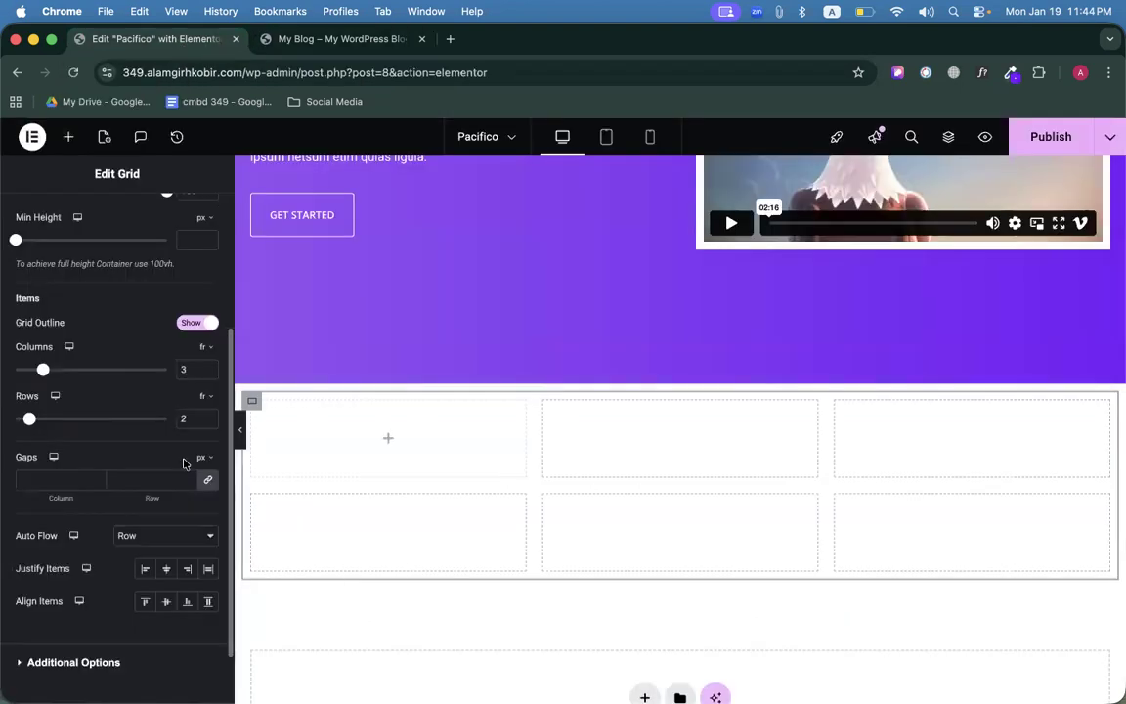
{"action": "scroll", "coordinate": [164, 414], "scroll_direction": "down", "scroll_amount": 2}
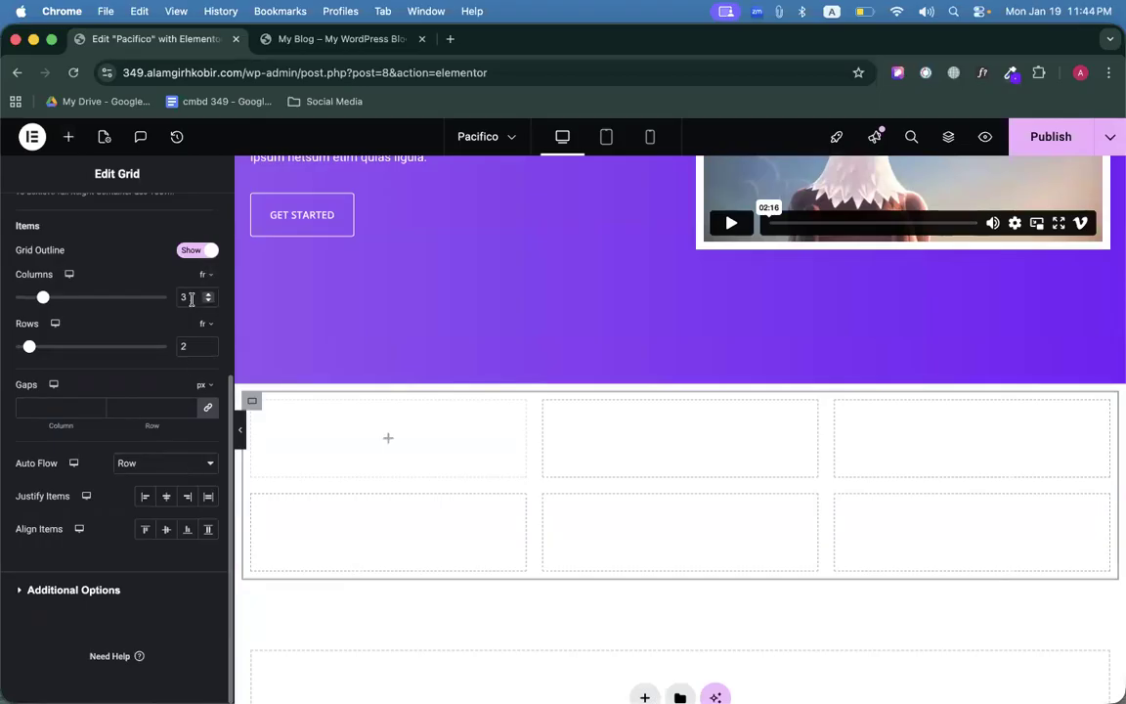
Set the grid to 1 row and 5 columns and place an Image widget in the first cell.
{"action": "left_click", "coordinate": [210, 351]}
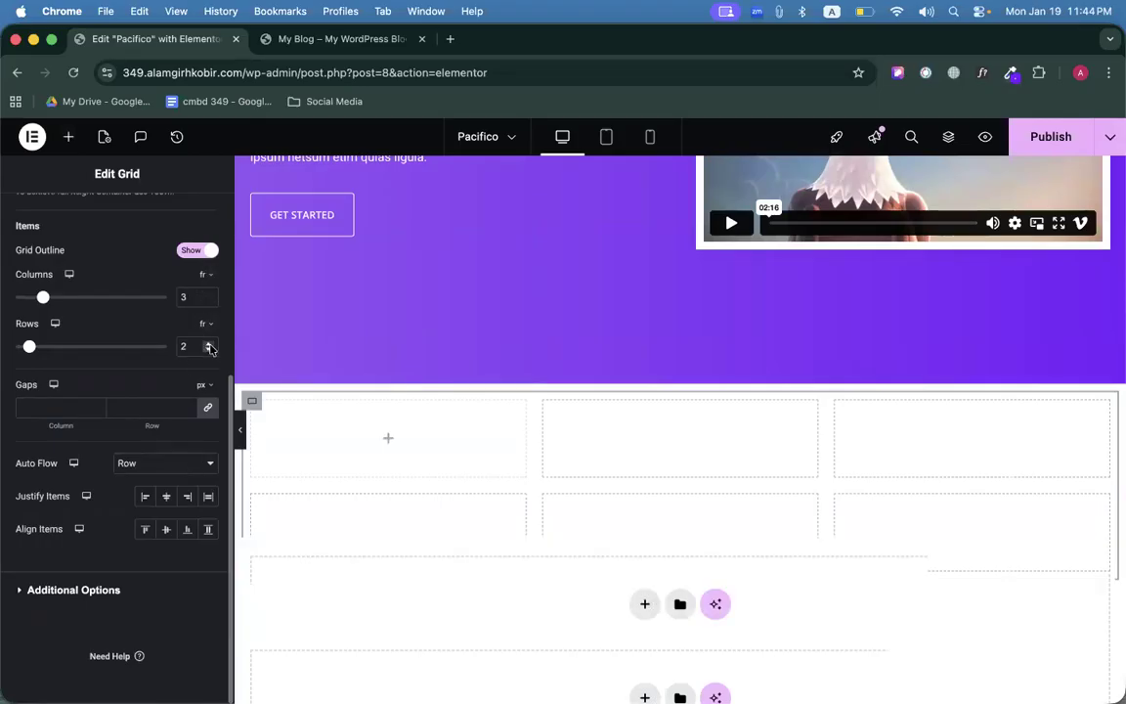
{"action": "left_click", "coordinate": [209, 295]}
{"action": "left_click", "coordinate": [209, 295]}
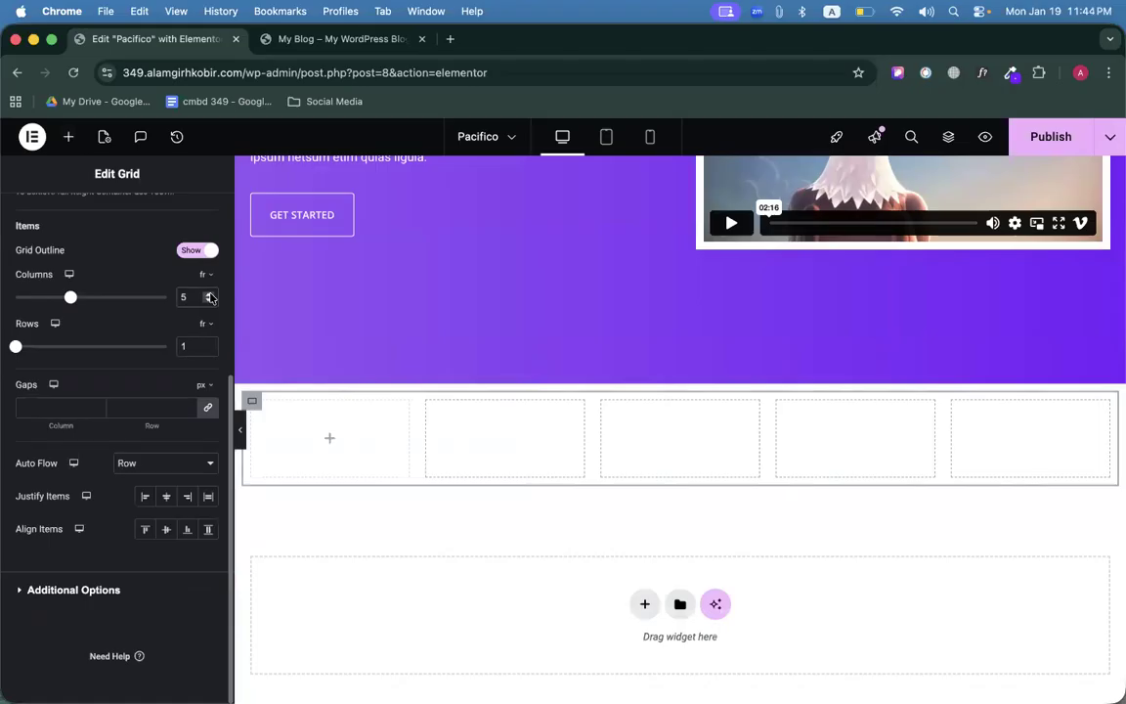
{"action": "left_click", "coordinate": [327, 441]}
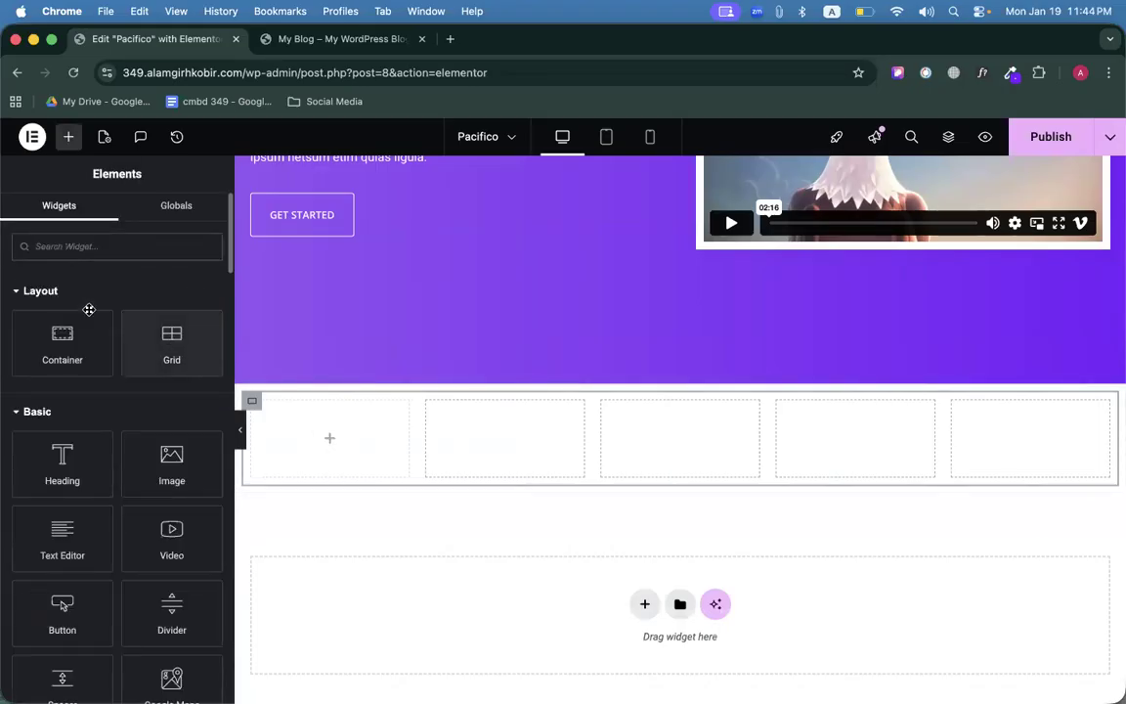
{"action": "left_click_drag", "start_coordinate": [171, 459], "coordinate": [391, 451]}
{"action": "left_click", "coordinate": [127, 371]}
Save the envato logo image from the live Pacifico site to Downloads.
{"action": "left_click", "coordinate": [369, 38]}
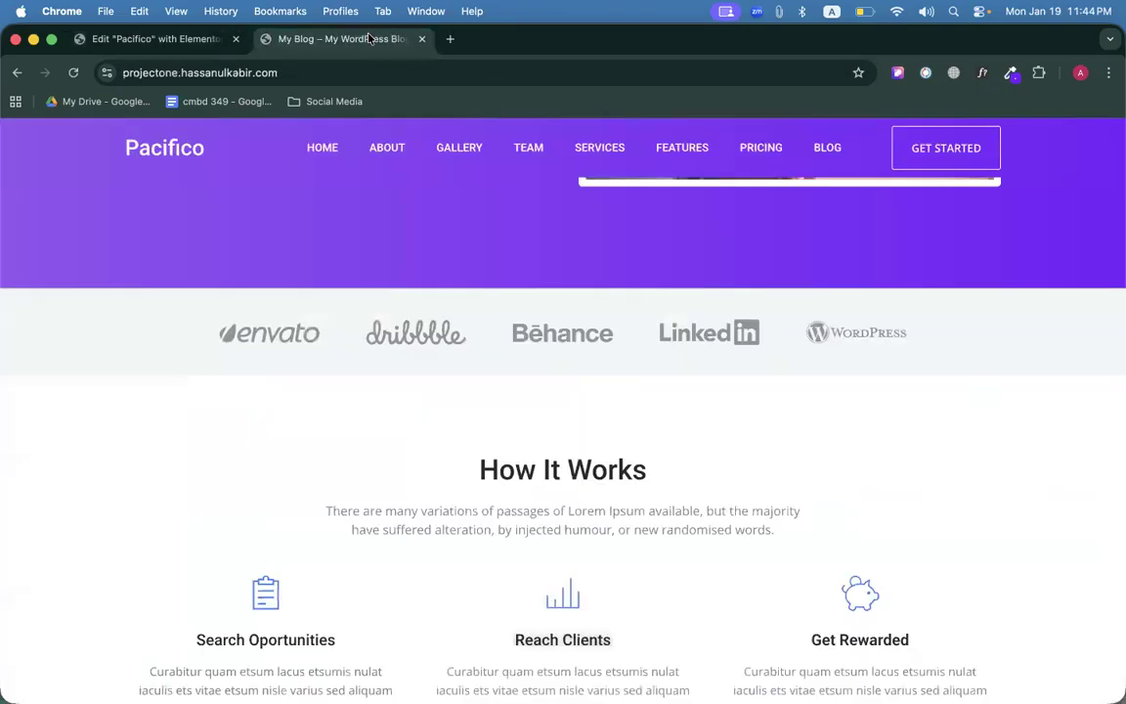
{"action": "right_click", "coordinate": [232, 319]}
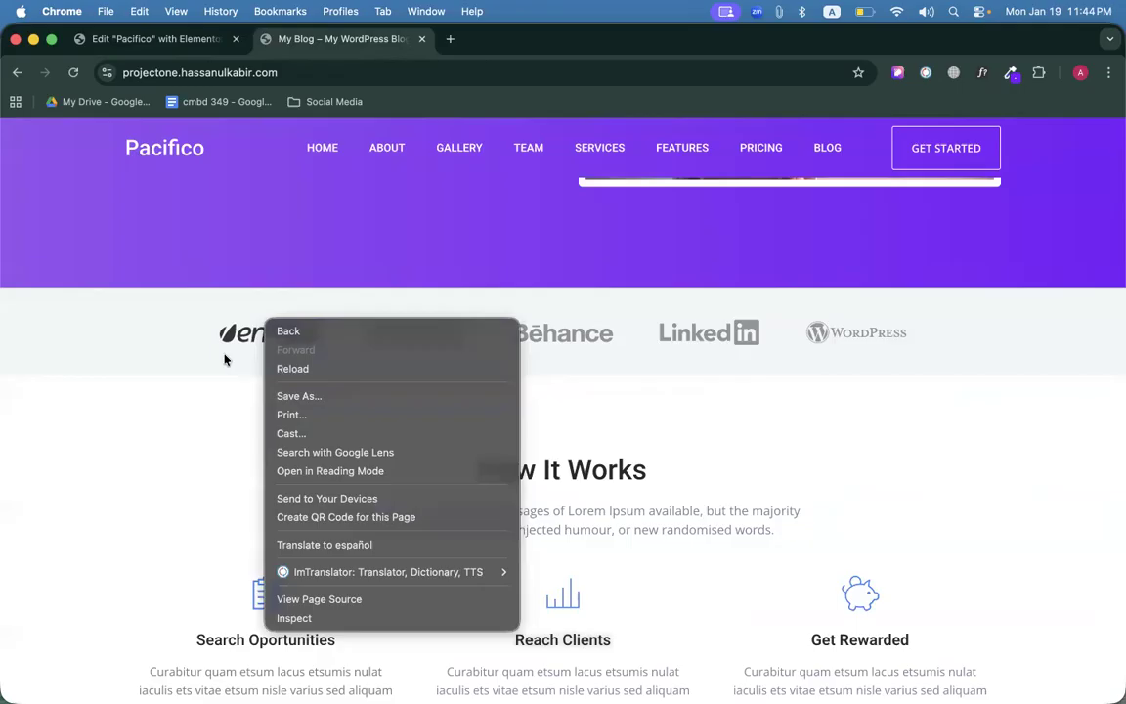
{"action": "left_click", "coordinate": [221, 356]}
{"action": "right_click", "coordinate": [252, 331]}
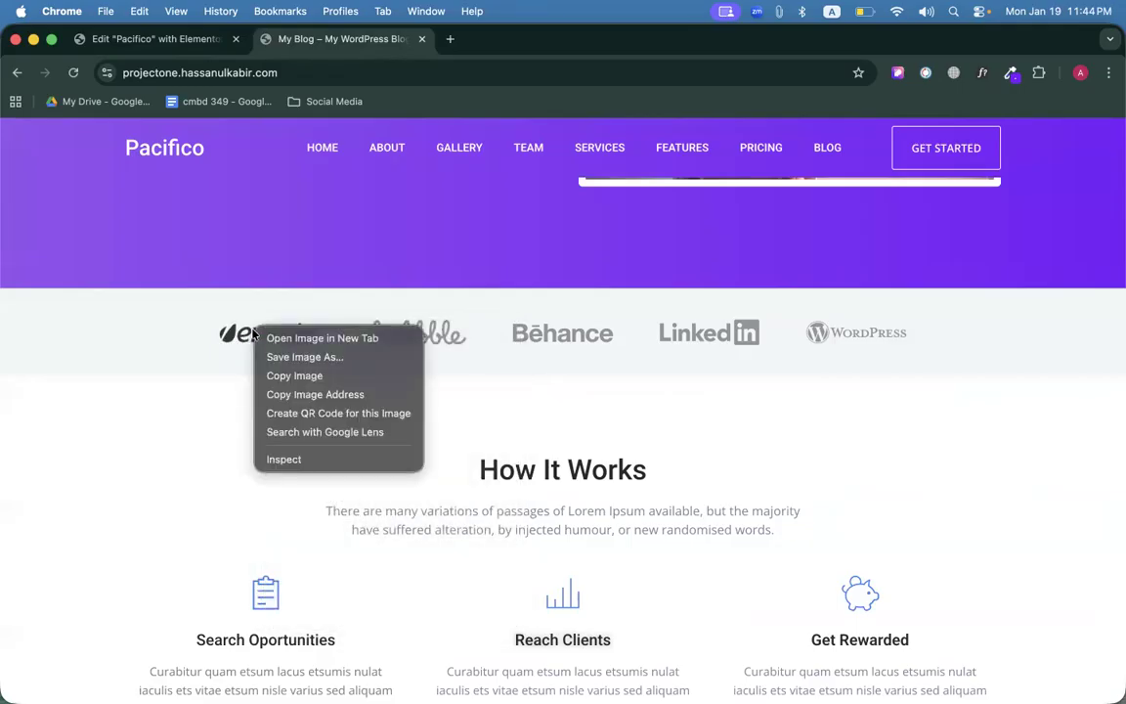
{"action": "left_click", "coordinate": [285, 356]}
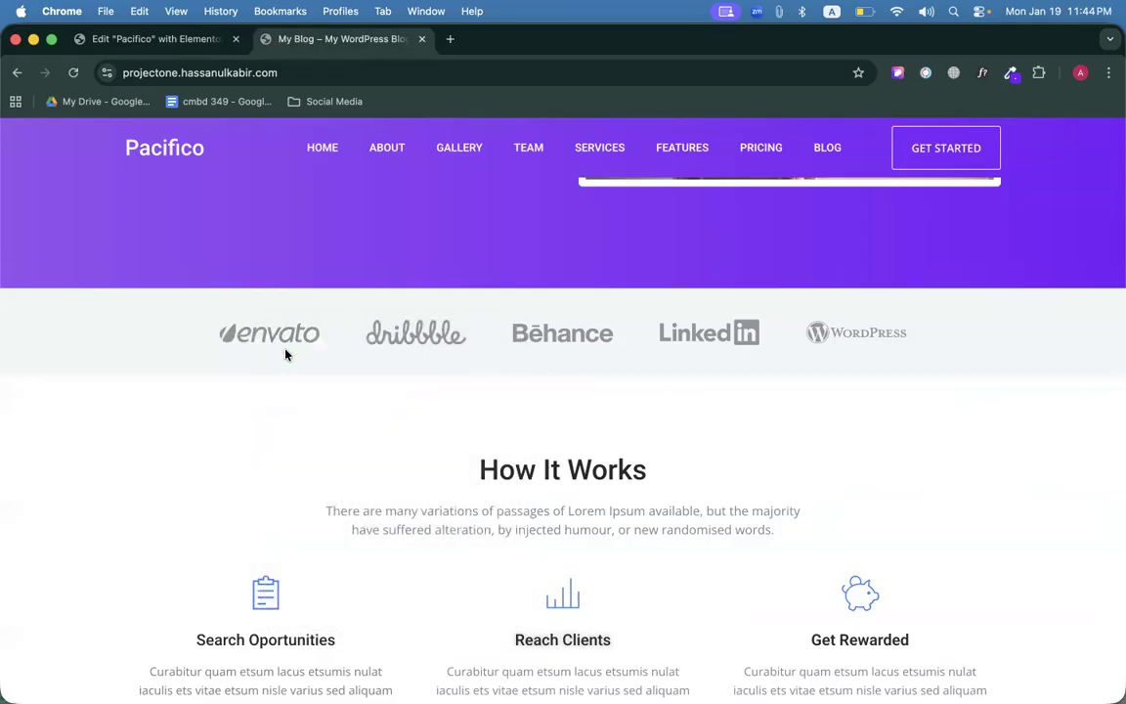
{"action": "key", "text": "Return"}
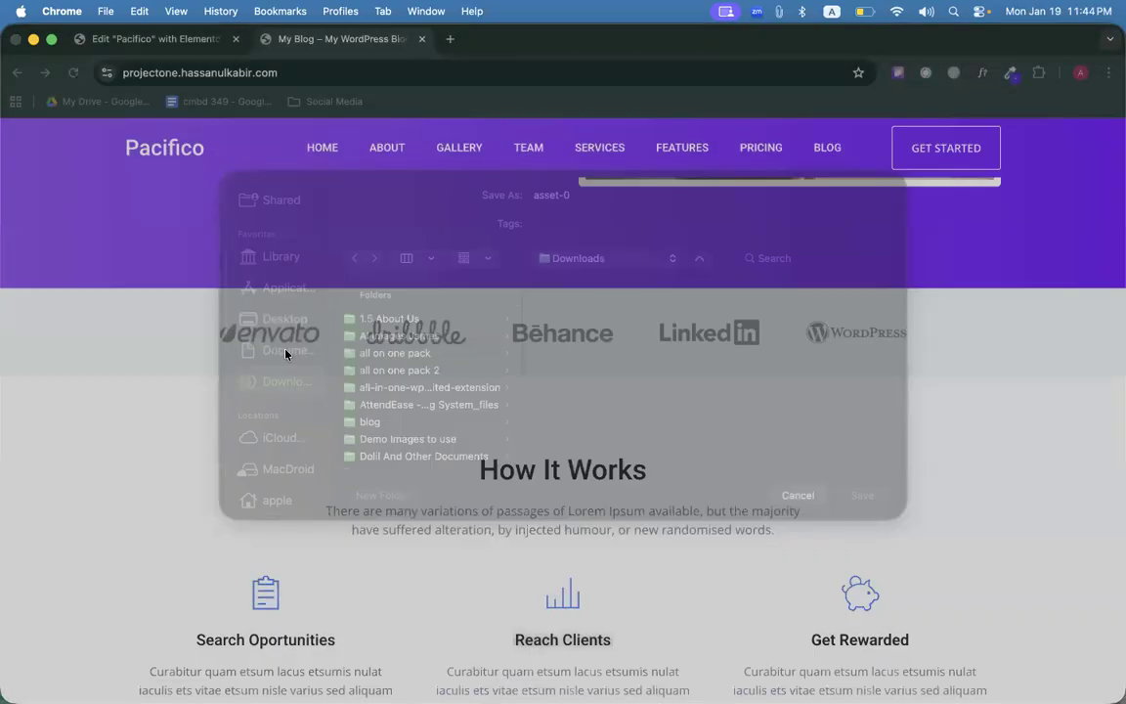
{"action": "left_click", "coordinate": [149, 37]}
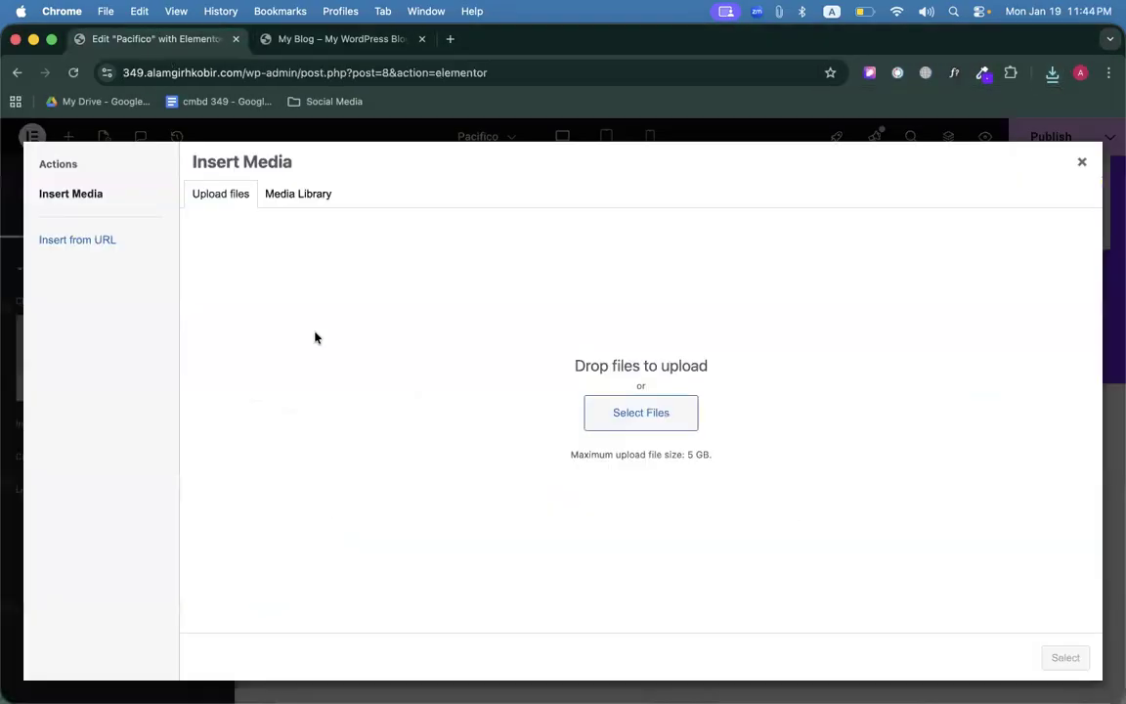
Upload asset-0.webp from recent downloads to Insert Media and select it for the first grid image.
{"action": "left_click", "coordinate": [1052, 72]}
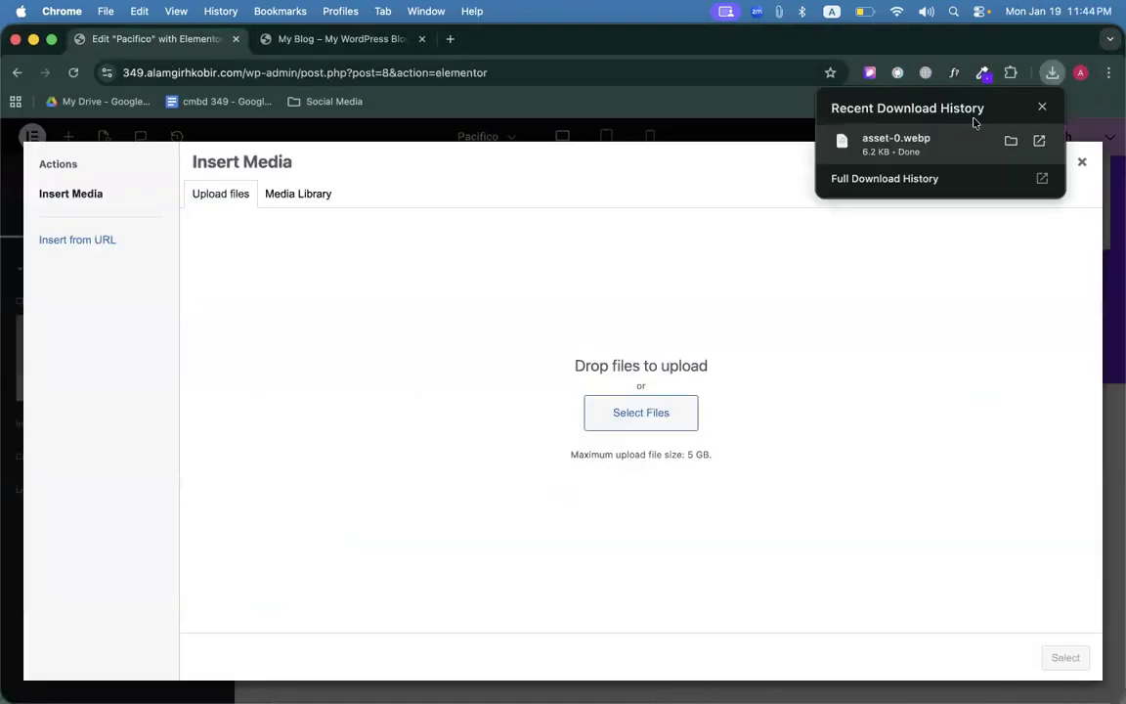
{"action": "left_click_drag", "start_coordinate": [944, 142], "coordinate": [625, 334]}
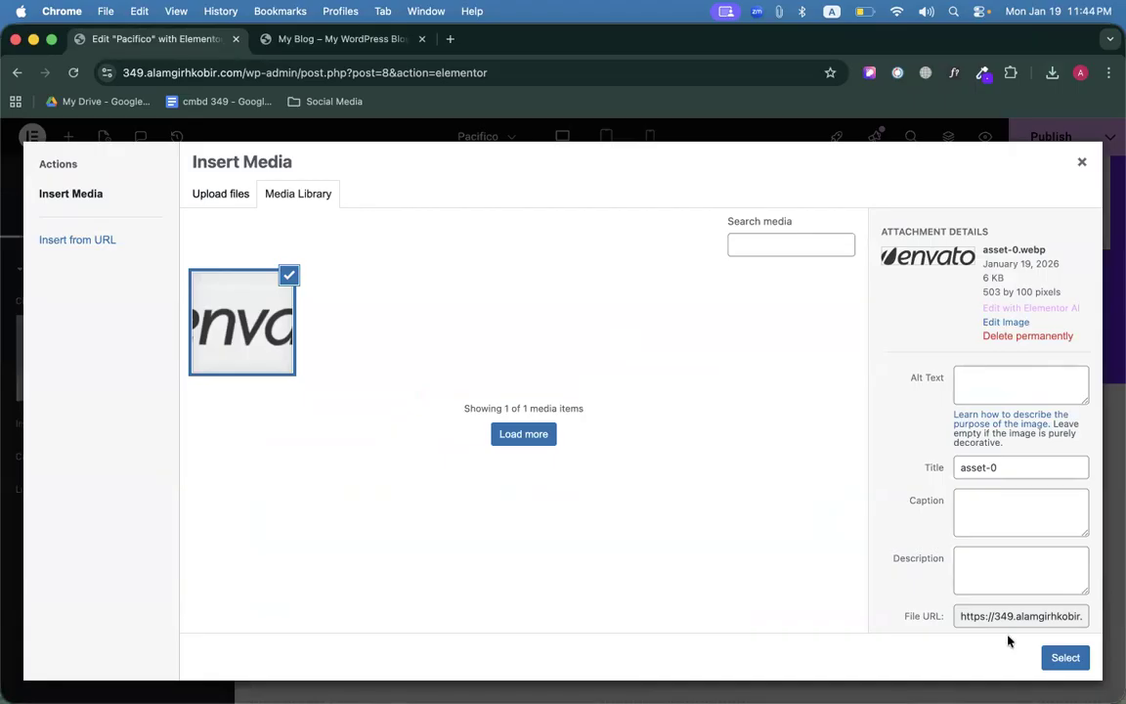
{"action": "left_click", "coordinate": [1045, 656]}
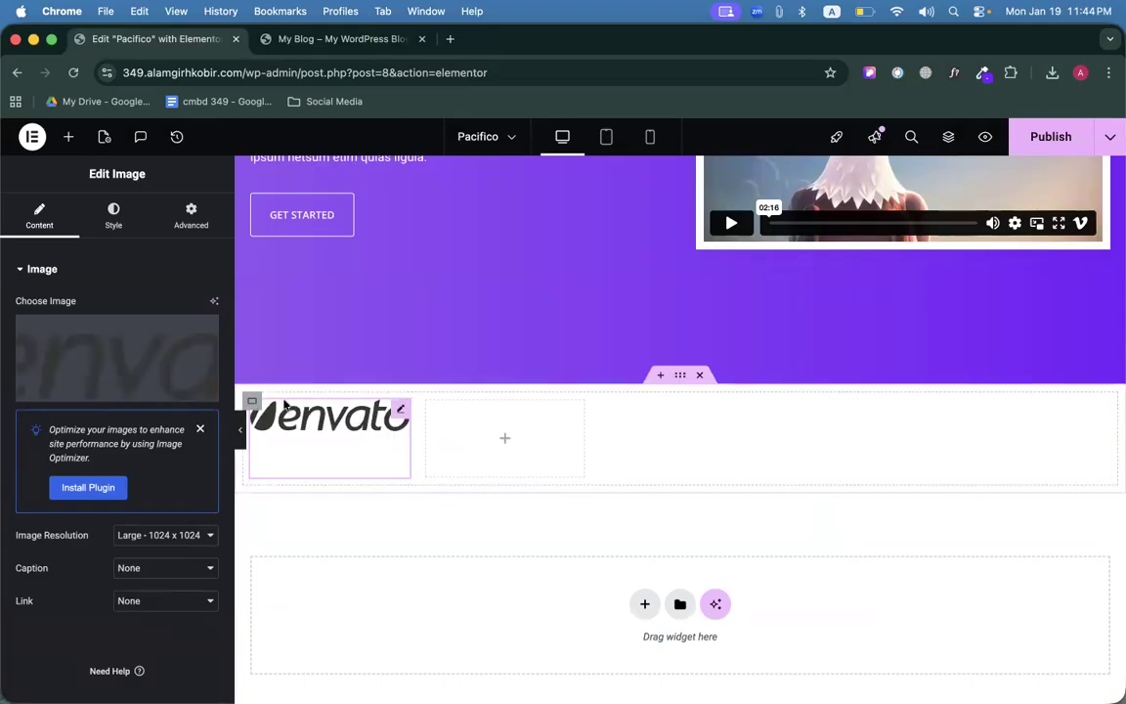
Vertically centre the logo grid's items and copy the envato image widget.
{"action": "left_click", "coordinate": [253, 404]}
{"action": "scroll", "coordinate": [55, 492], "scroll_direction": "down", "scroll_amount": 5}
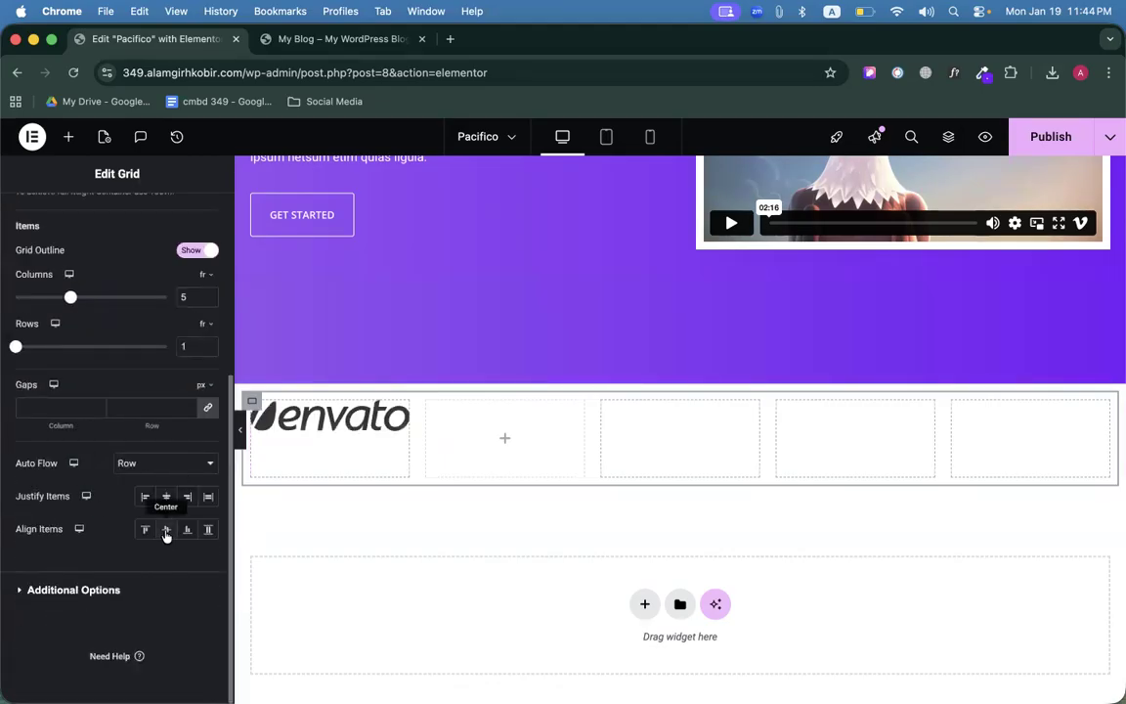
{"action": "left_click", "coordinate": [165, 533]}
{"action": "right_click", "coordinate": [396, 445]}
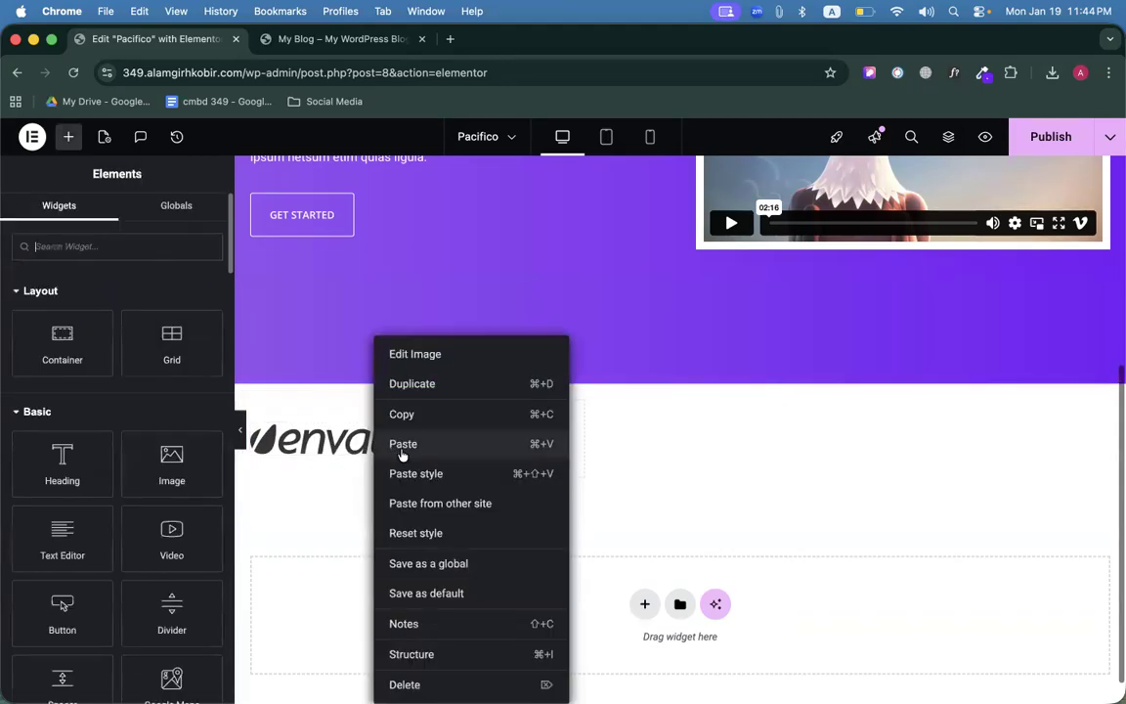
{"action": "left_click", "coordinate": [396, 415]}
Give the envato logo 0.8 opacity normally and opacity 1 on hover.
{"action": "left_click", "coordinate": [365, 40]}
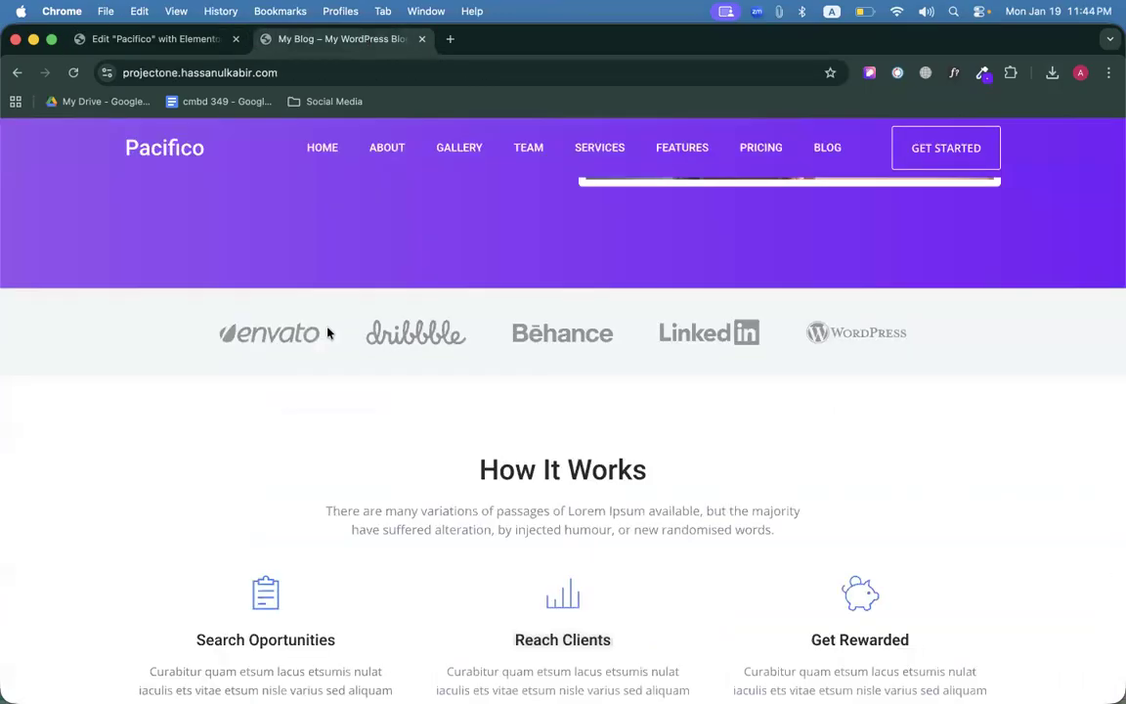
{"action": "left_click", "coordinate": [170, 38]}
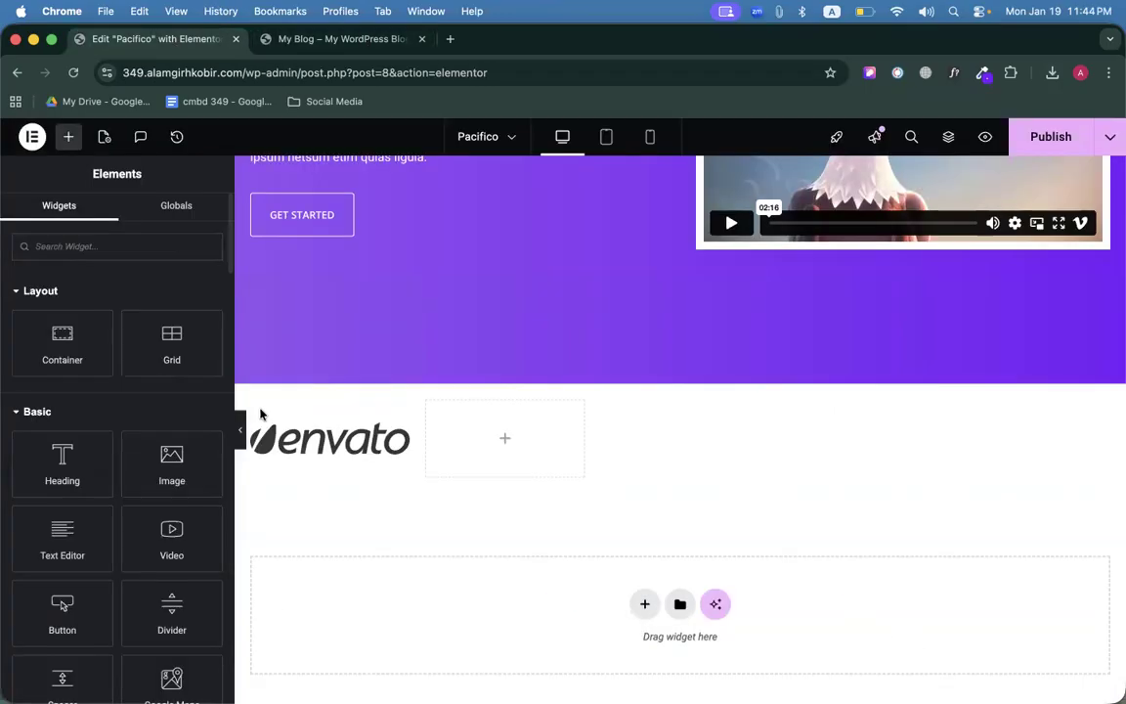
{"action": "left_click", "coordinate": [394, 431]}
{"action": "left_click", "coordinate": [111, 217]}
{"action": "scroll", "coordinate": [112, 366], "scroll_direction": "down", "scroll_amount": 3}
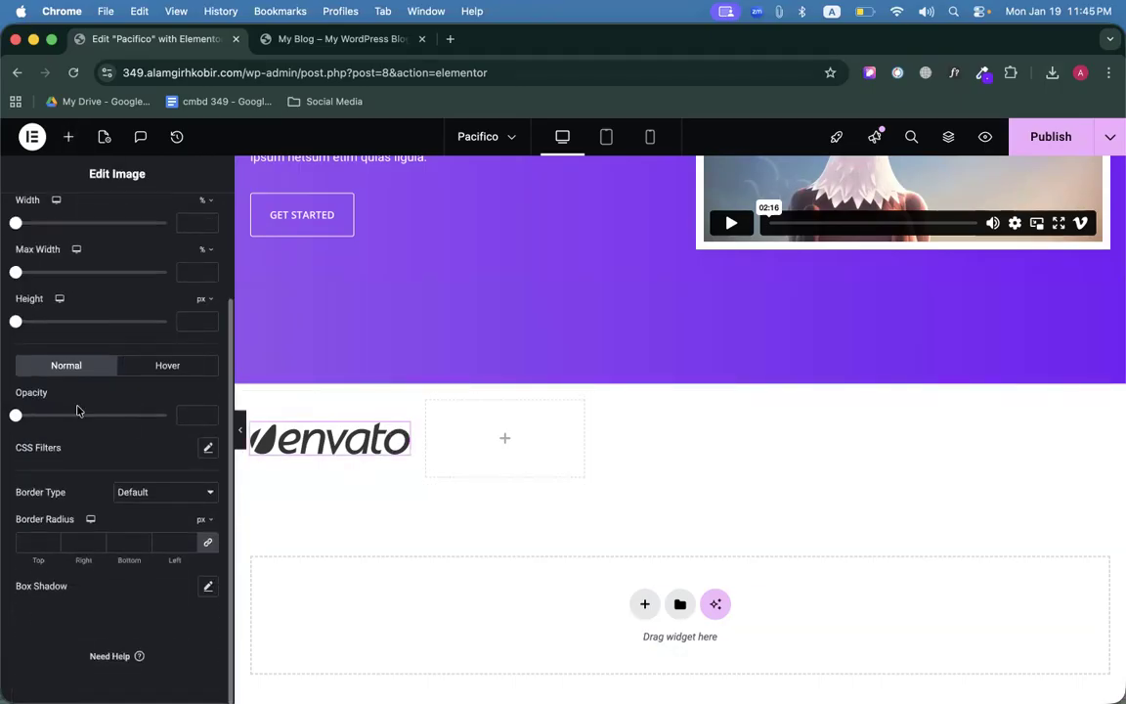
{"action": "left_click_drag", "start_coordinate": [29, 419], "coordinate": [132, 418]}
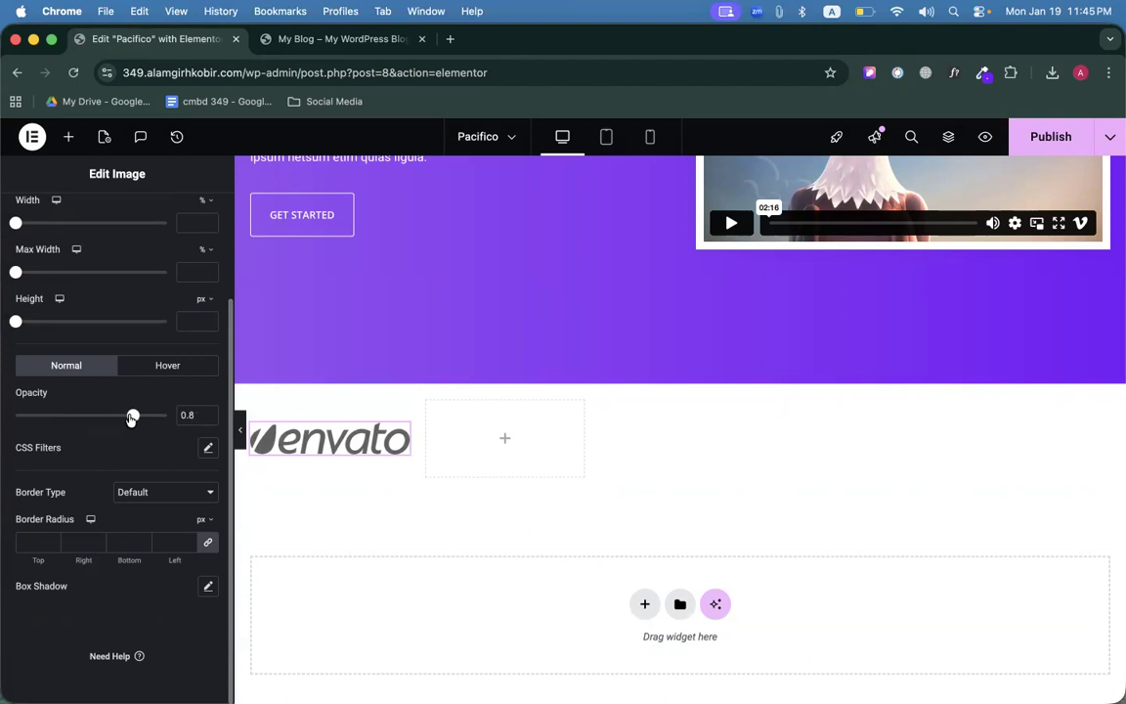
{"action": "left_click", "coordinate": [152, 366]}
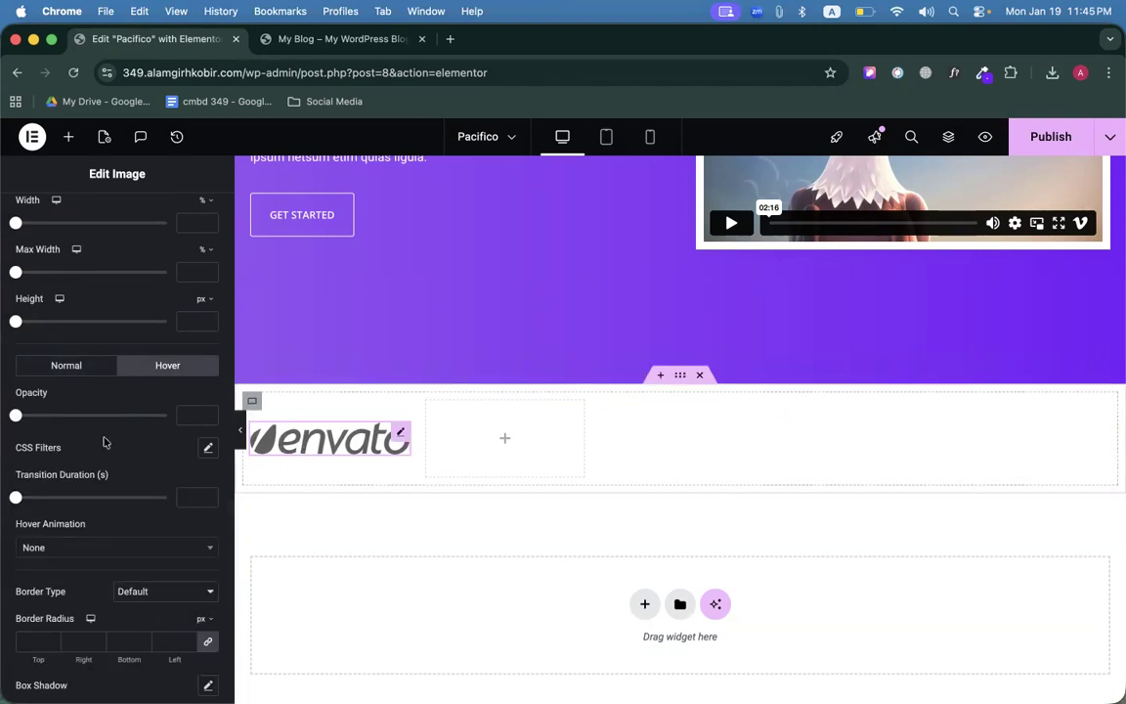
{"action": "left_click_drag", "start_coordinate": [15, 416], "coordinate": [213, 411]}
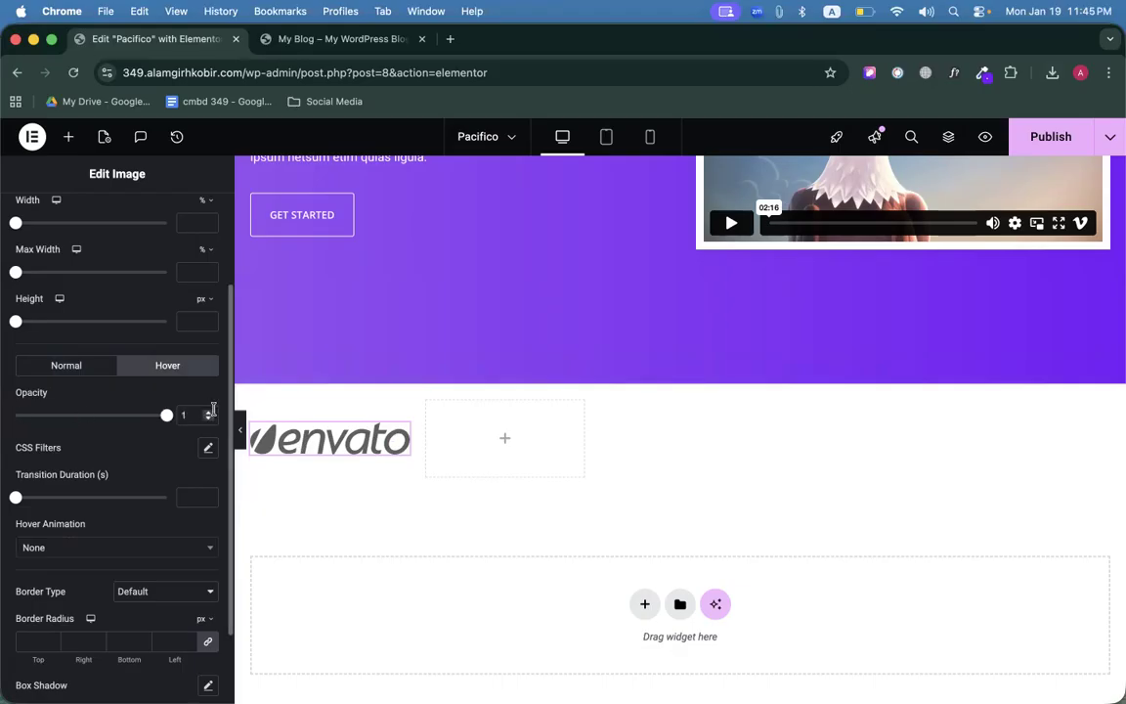
Copy the styled envato logo and paste a second copy into the grid.
{"action": "right_click", "coordinate": [347, 440]}
{"action": "left_click", "coordinate": [377, 415]}
{"action": "right_click", "coordinate": [479, 456]}
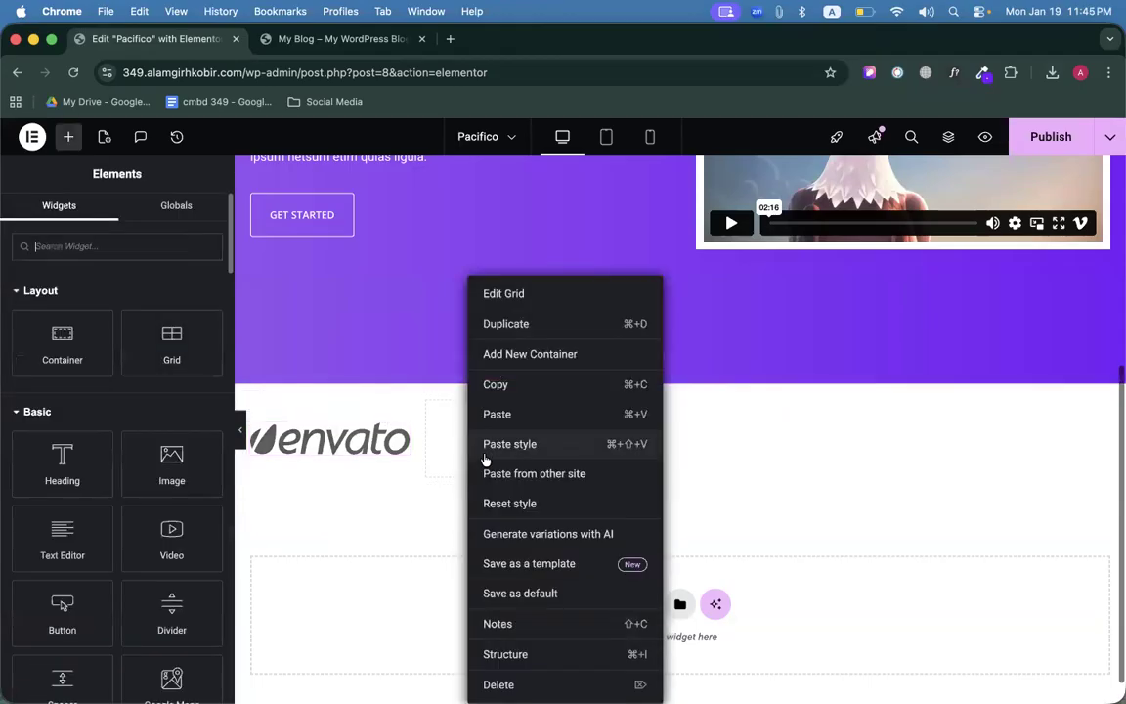
{"action": "left_click", "coordinate": [497, 414]}
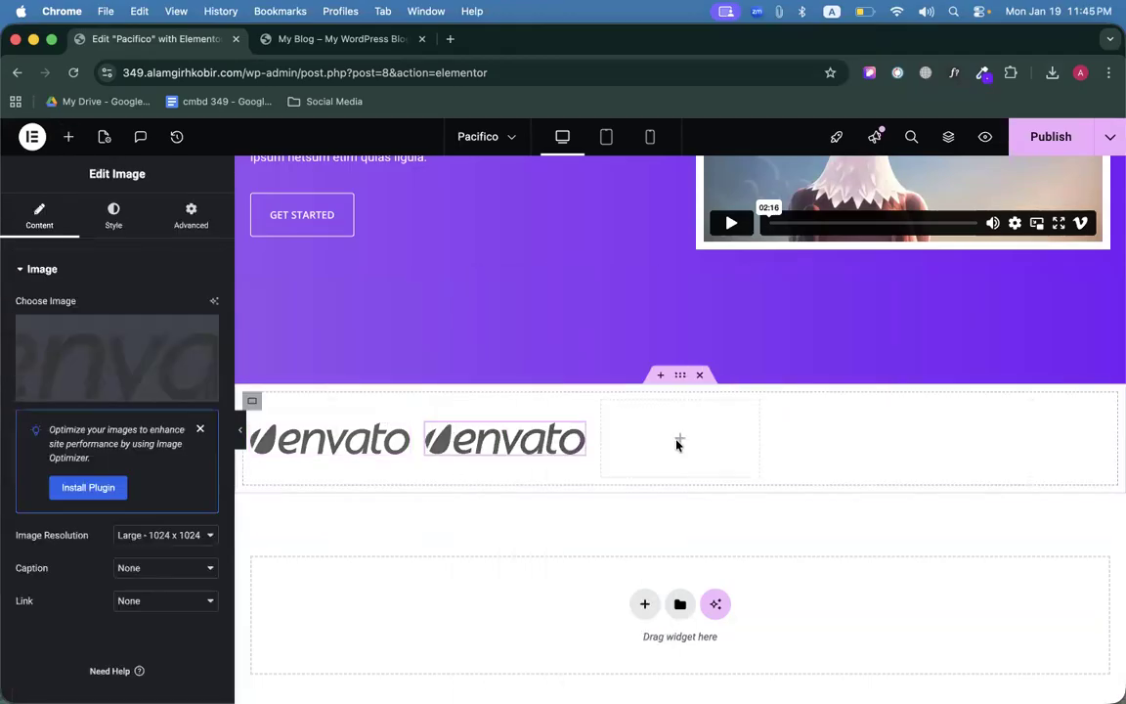
{"action": "right_click", "coordinate": [677, 442]}
{"action": "left_click", "coordinate": [686, 445]}
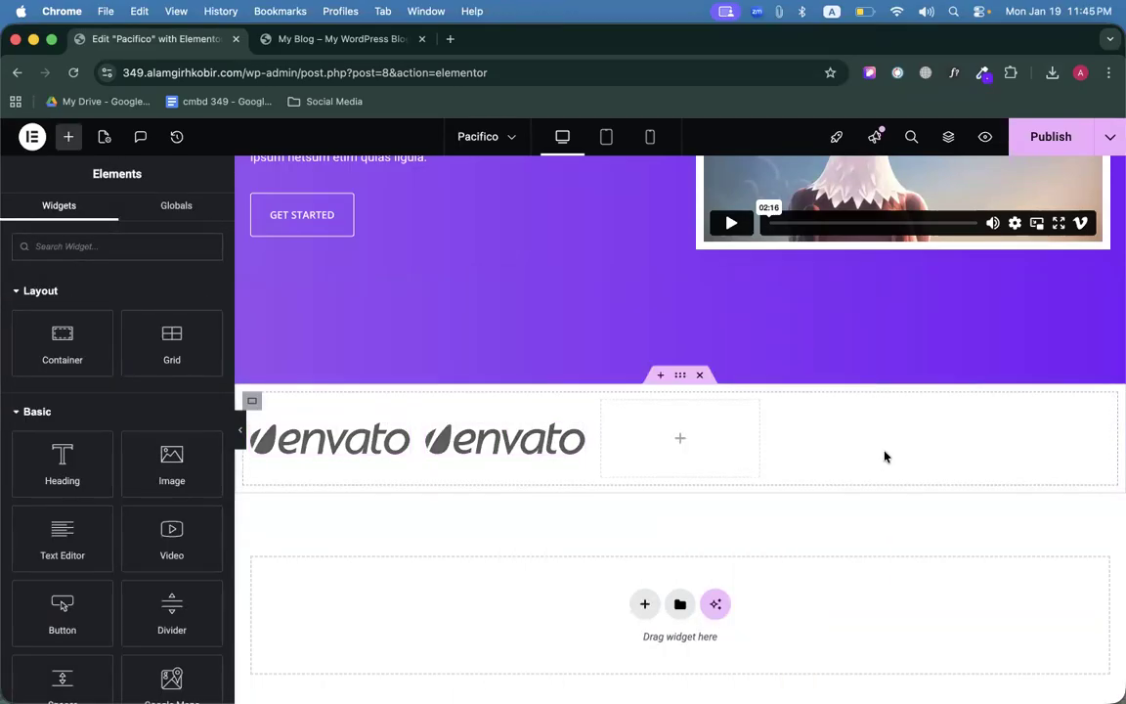
{"action": "right_click", "coordinate": [885, 455]}
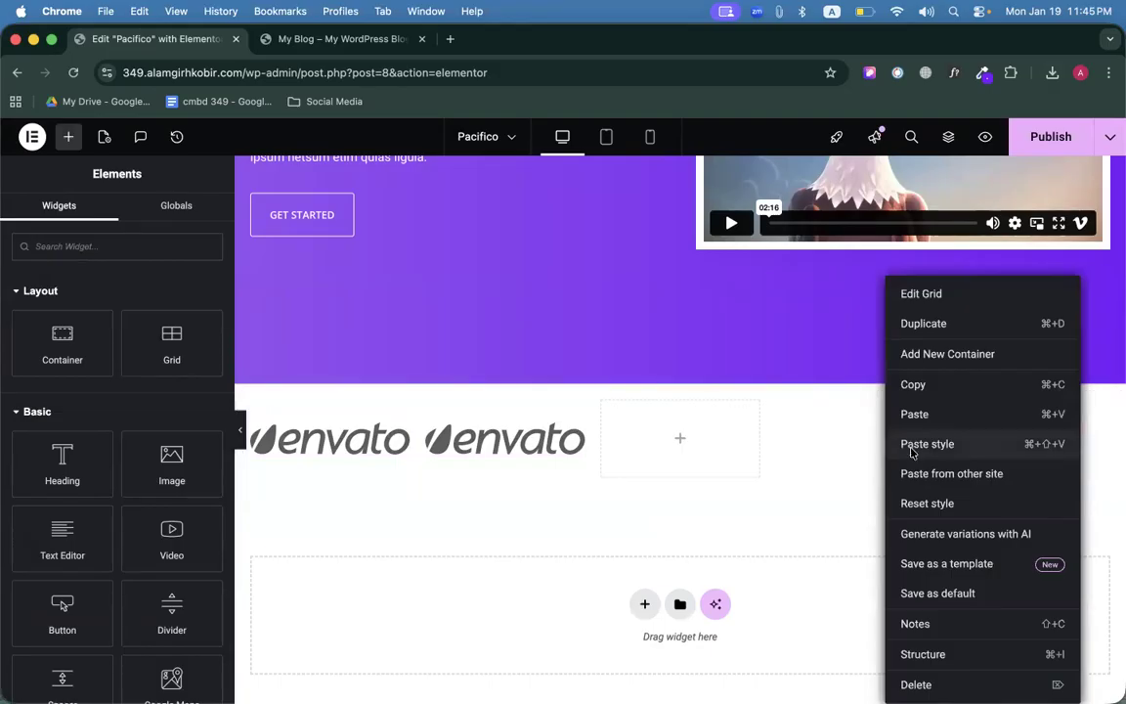
{"action": "left_click", "coordinate": [911, 445]}
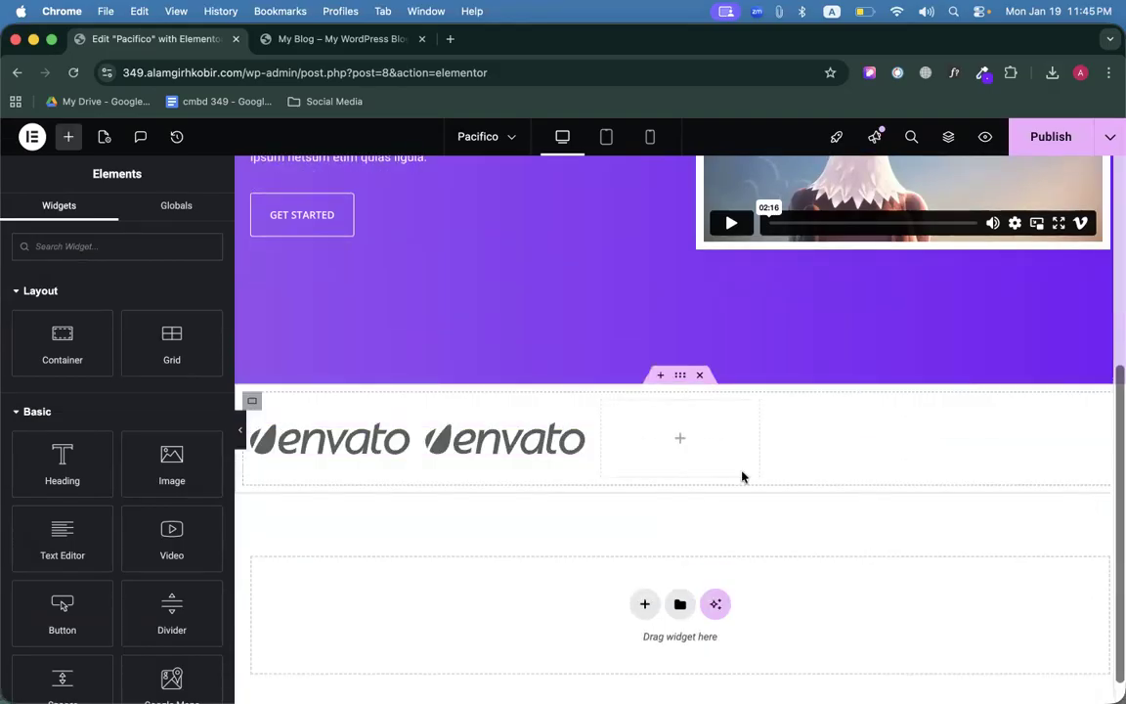
{"action": "right_click", "coordinate": [572, 448]}
{"action": "left_click", "coordinate": [601, 416]}
{"action": "right_click", "coordinate": [674, 443]}
{"action": "left_click", "coordinate": [681, 445]}
Paste the third, fourth and fifth envato logos into the remaining grid cells.
{"action": "right_click", "coordinate": [575, 430]}
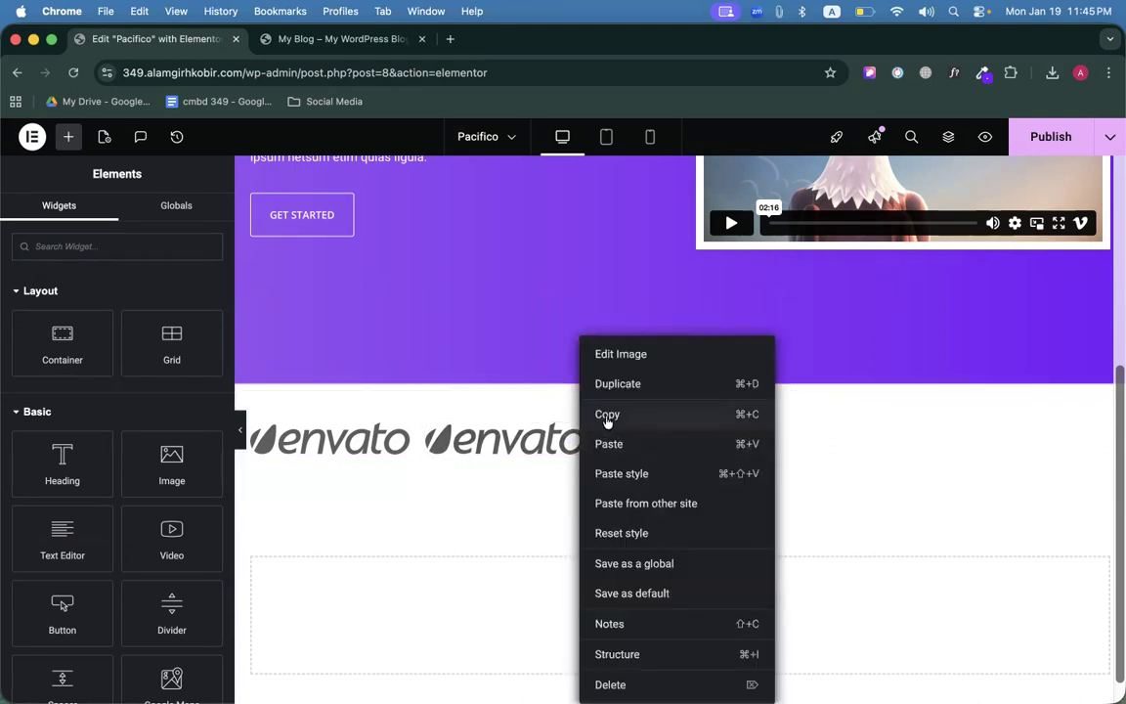
{"action": "left_click", "coordinate": [608, 347]}
{"action": "right_click", "coordinate": [650, 454]}
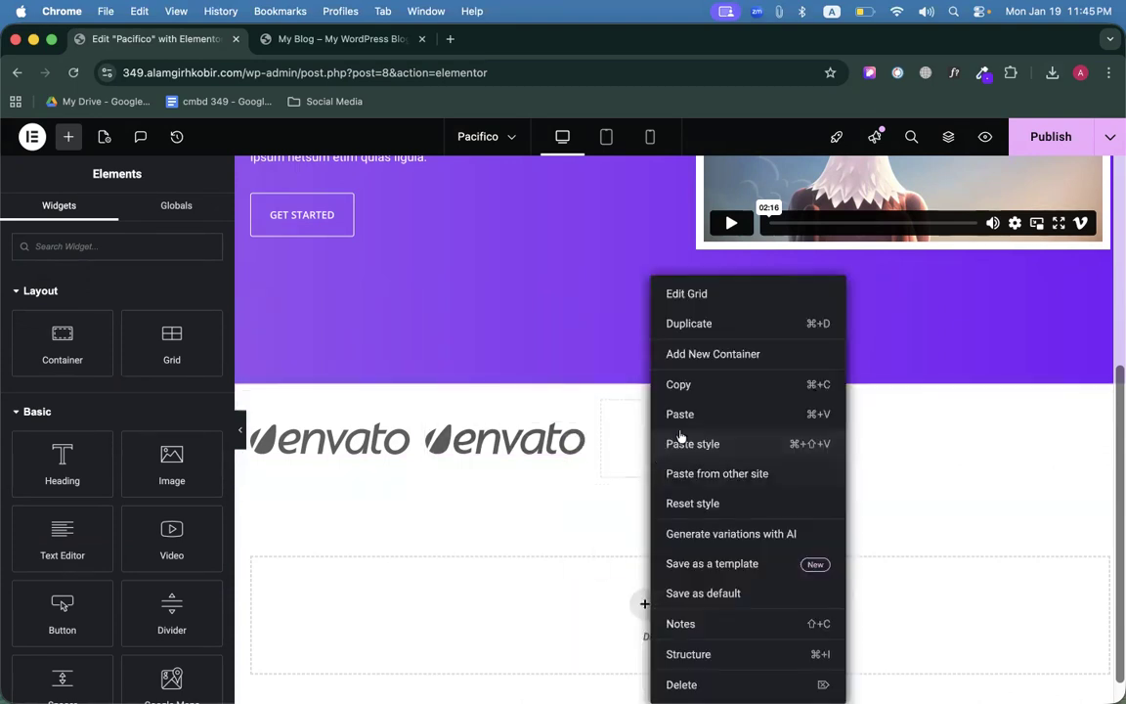
{"action": "left_click", "coordinate": [681, 415]}
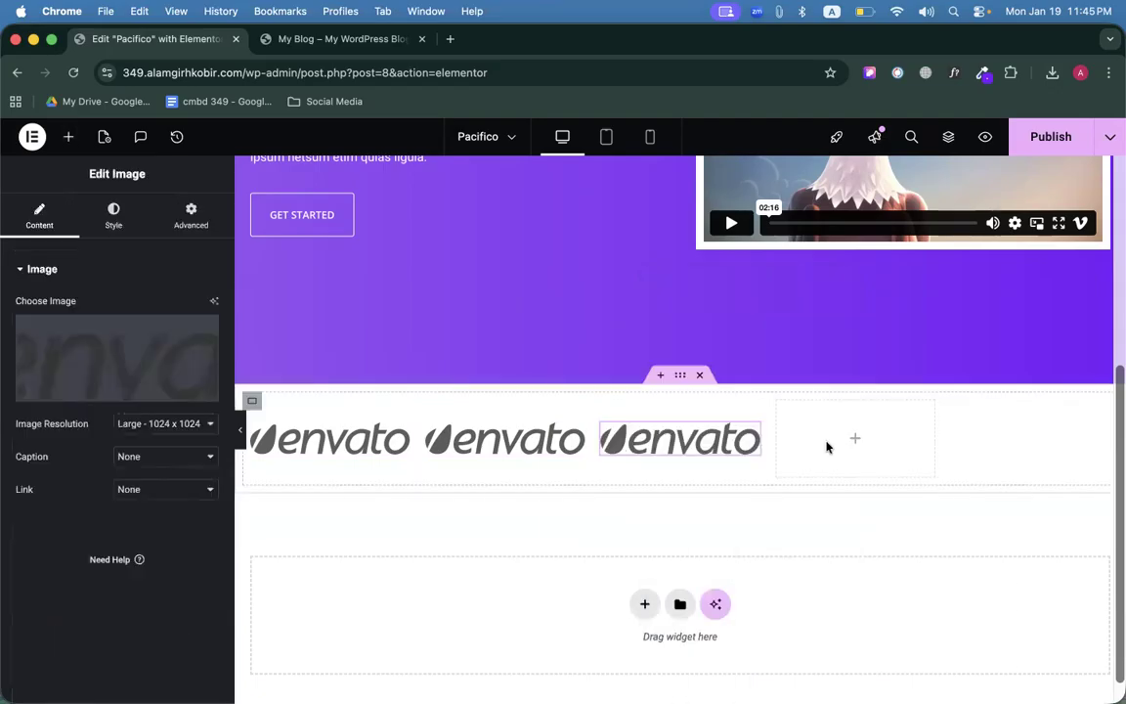
{"action": "right_click", "coordinate": [827, 447]}
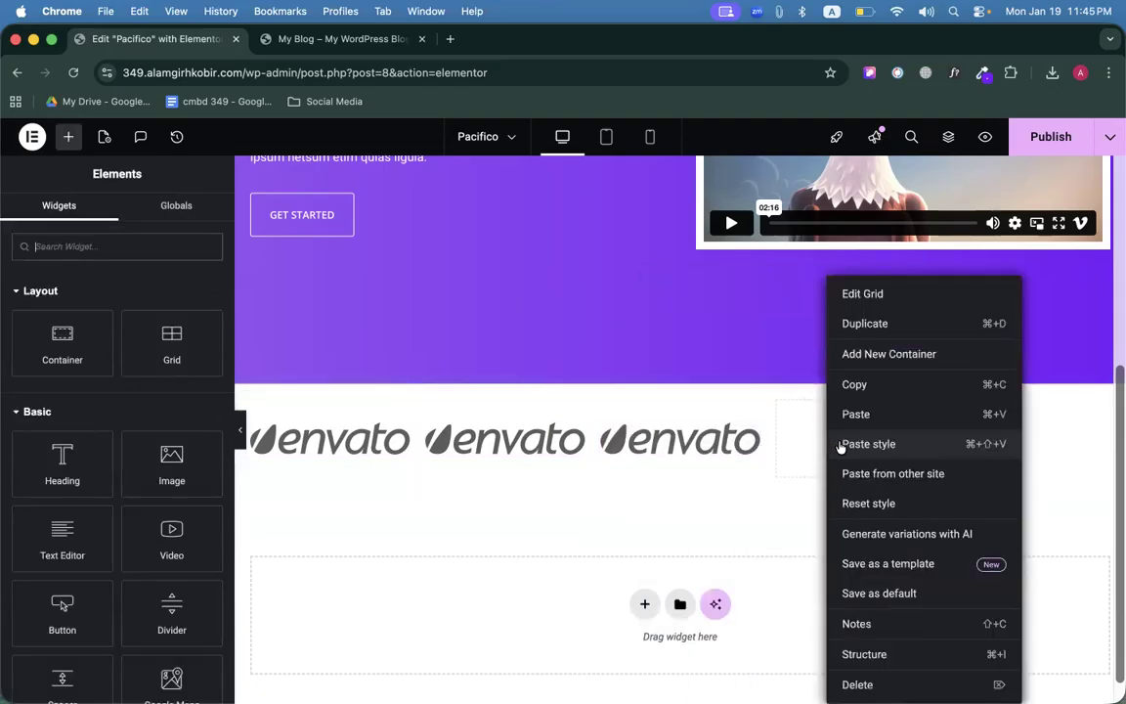
{"action": "left_click", "coordinate": [817, 433]}
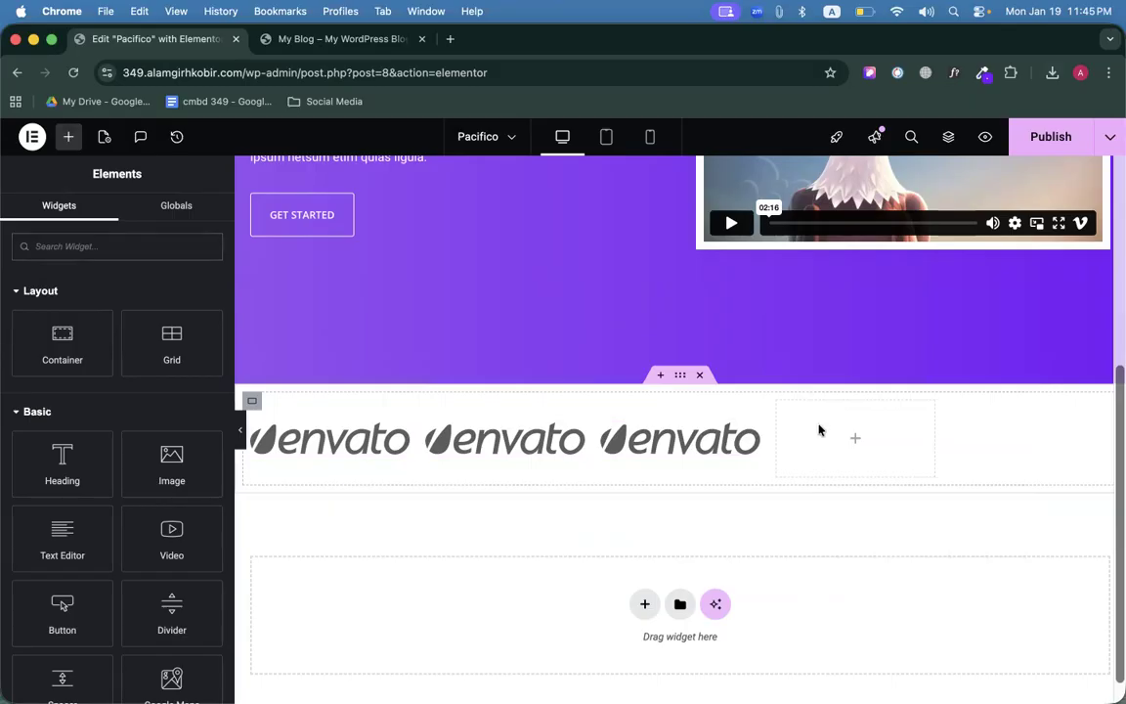
{"action": "right_click", "coordinate": [835, 428]}
{"action": "left_click", "coordinate": [850, 421]}
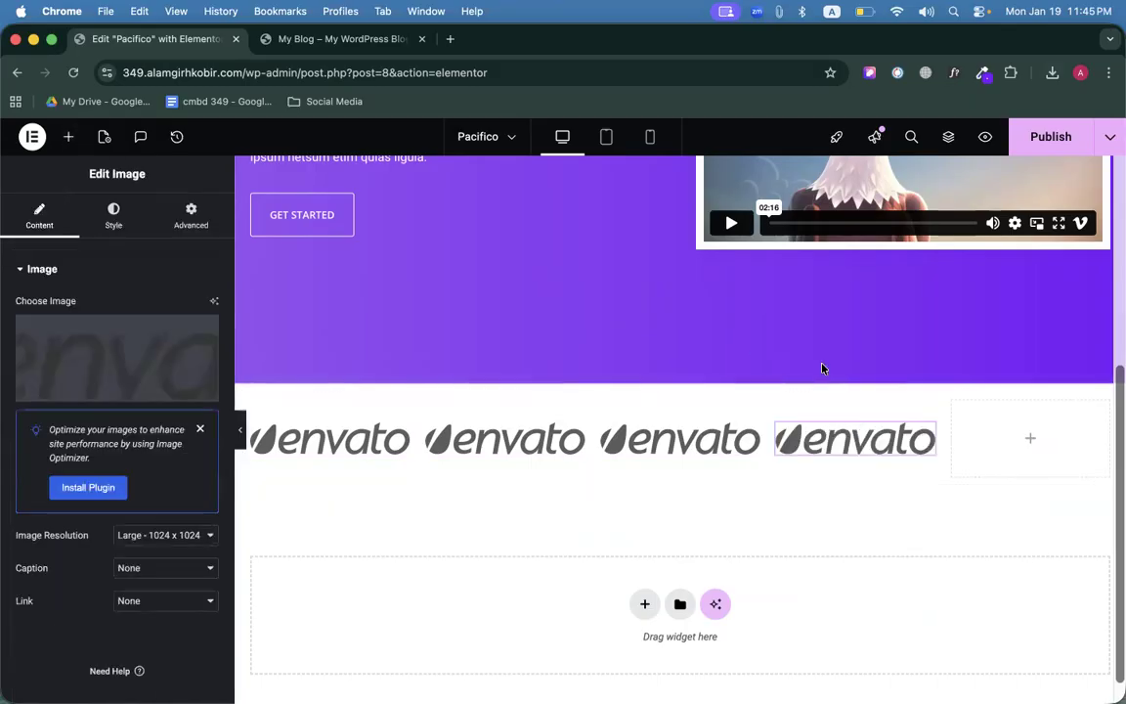
{"action": "right_click", "coordinate": [1032, 437]}
{"action": "left_click", "coordinate": [904, 419]}
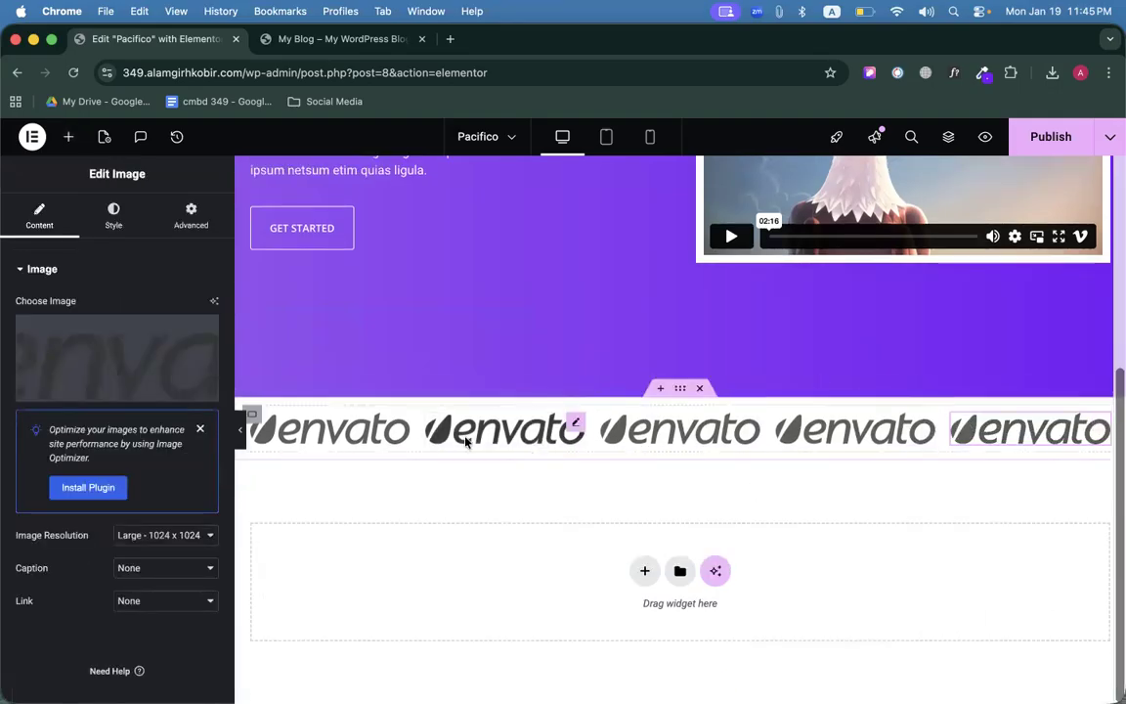
Check the first logo's styling and collapse the editor panel to preview the strip.
{"action": "left_click", "coordinate": [367, 437]}
{"action": "scroll", "coordinate": [116, 464], "scroll_direction": "down", "scroll_amount": 5}
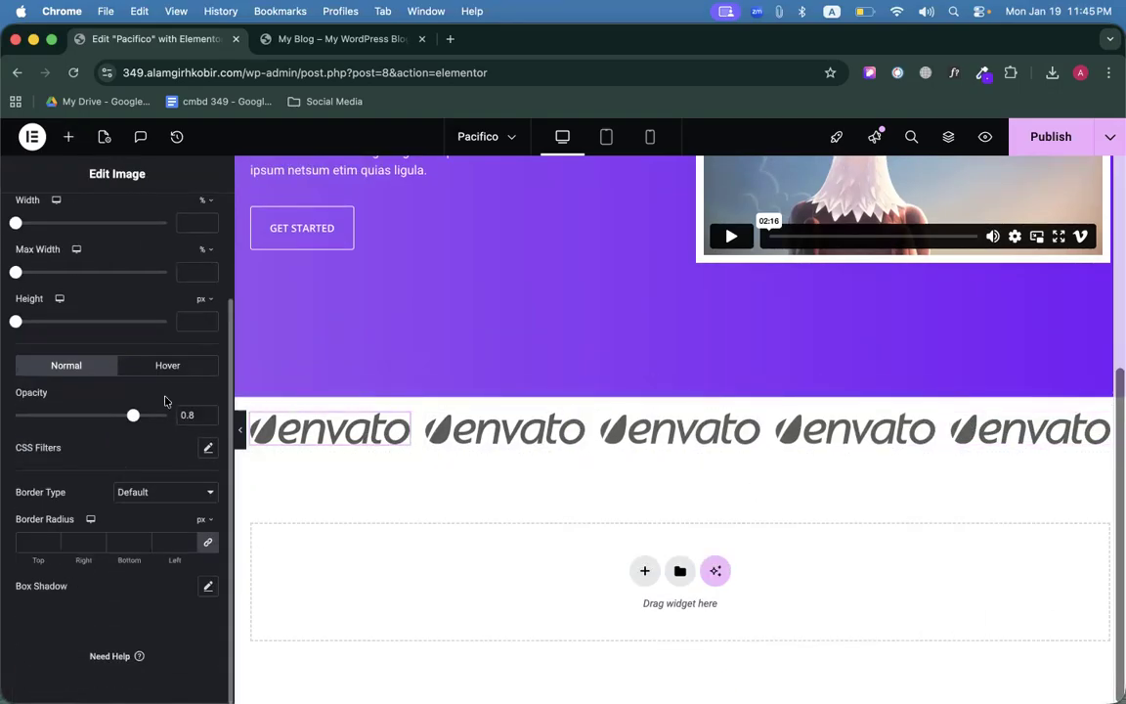
{"action": "scroll", "coordinate": [239, 430], "scroll_direction": "up", "scroll_amount": 3}
{"action": "left_click", "coordinate": [238, 428]}
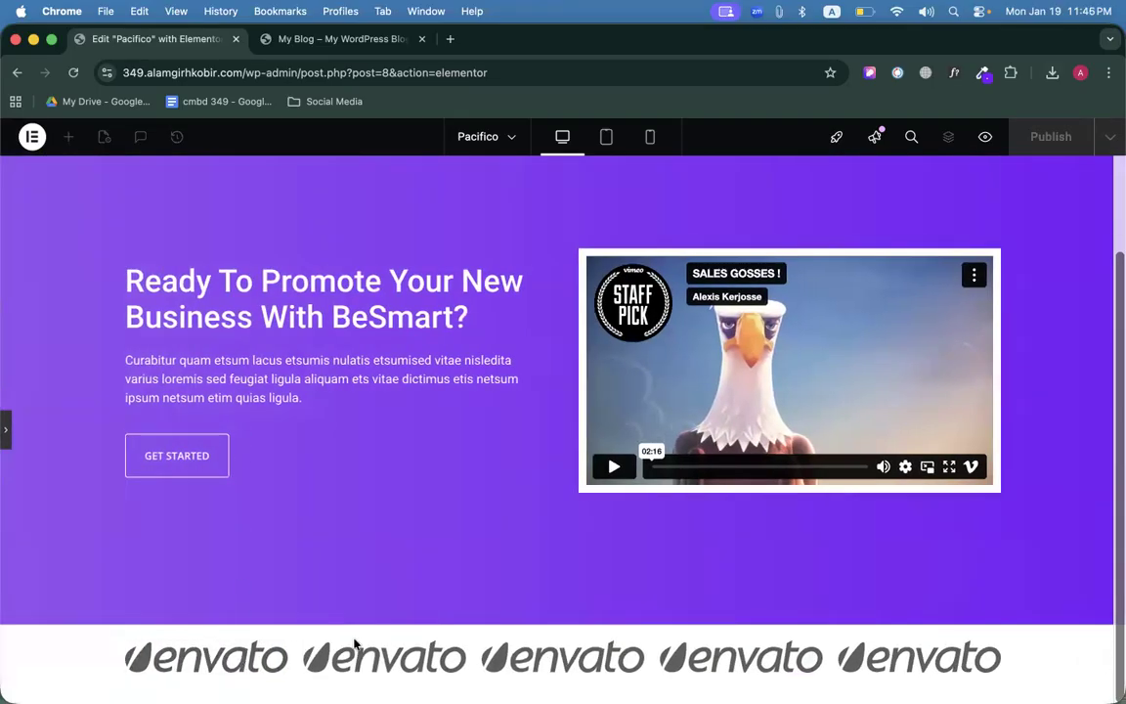
Restore the editor panel and compare the logo strip against the live Pacifico site.
{"action": "left_click", "coordinate": [9, 441]}
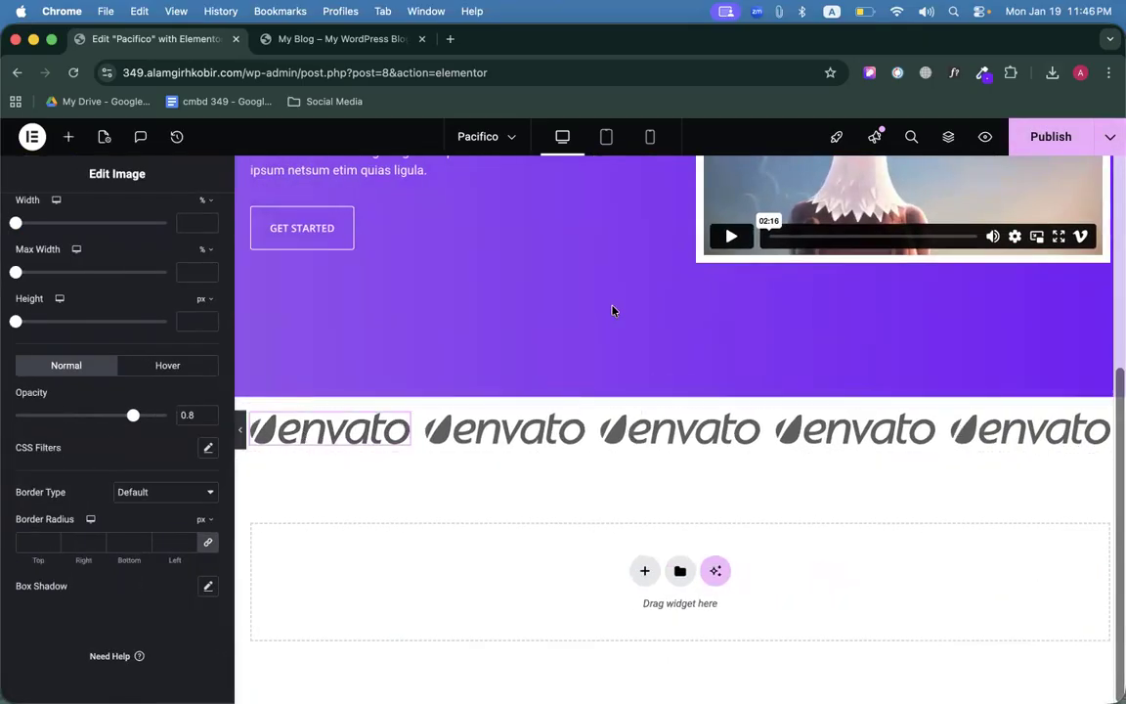
{"action": "left_click", "coordinate": [337, 39]}
{"action": "scroll", "coordinate": [460, 514], "scroll_direction": "down", "scroll_amount": 3}
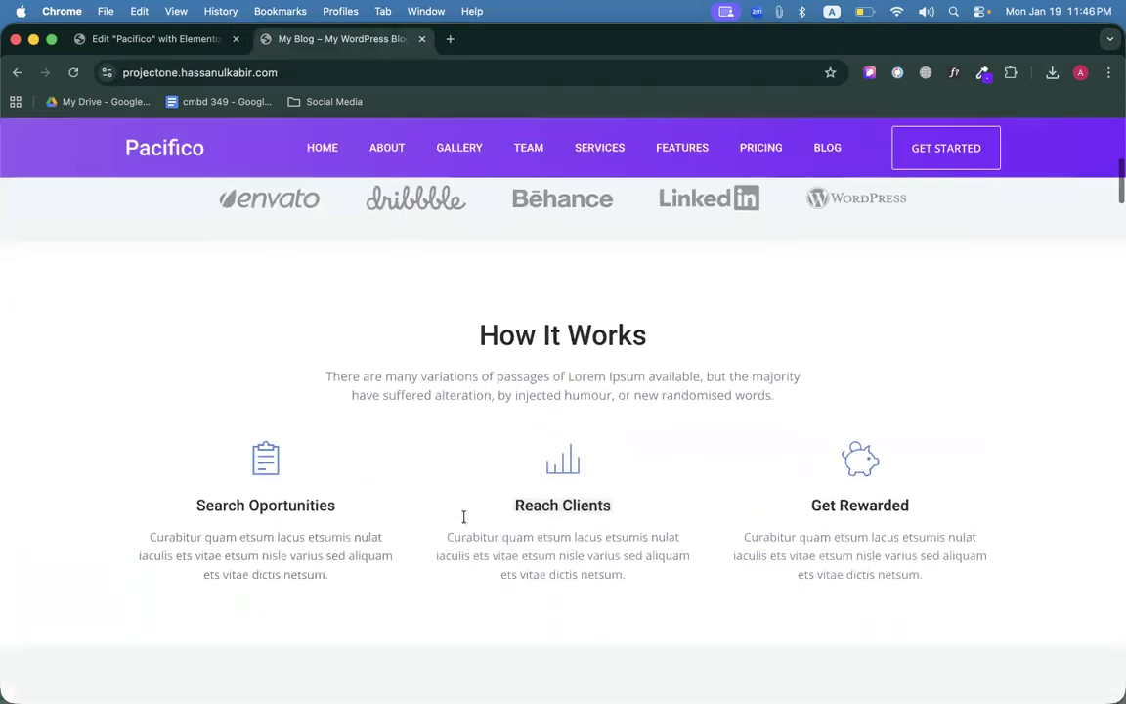
{"action": "scroll", "coordinate": [455, 418], "scroll_direction": "up", "scroll_amount": 1}
{"action": "left_click_drag", "start_coordinate": [454, 414], "coordinate": [674, 449]}
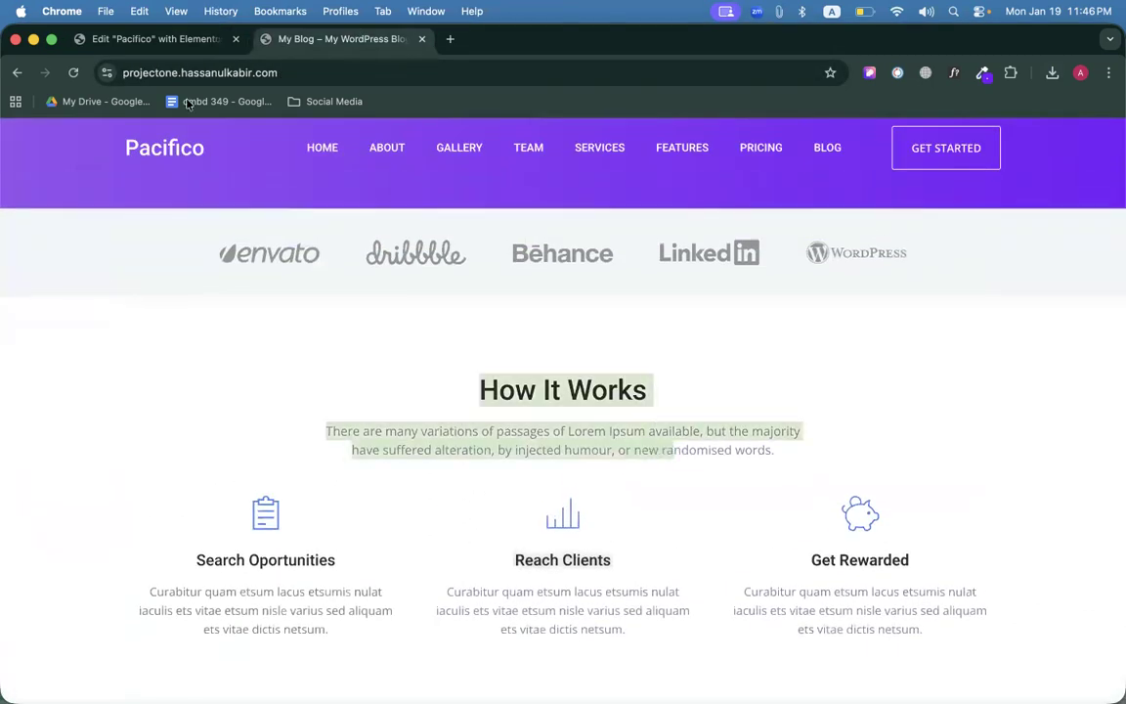
{"action": "left_click", "coordinate": [148, 39]}
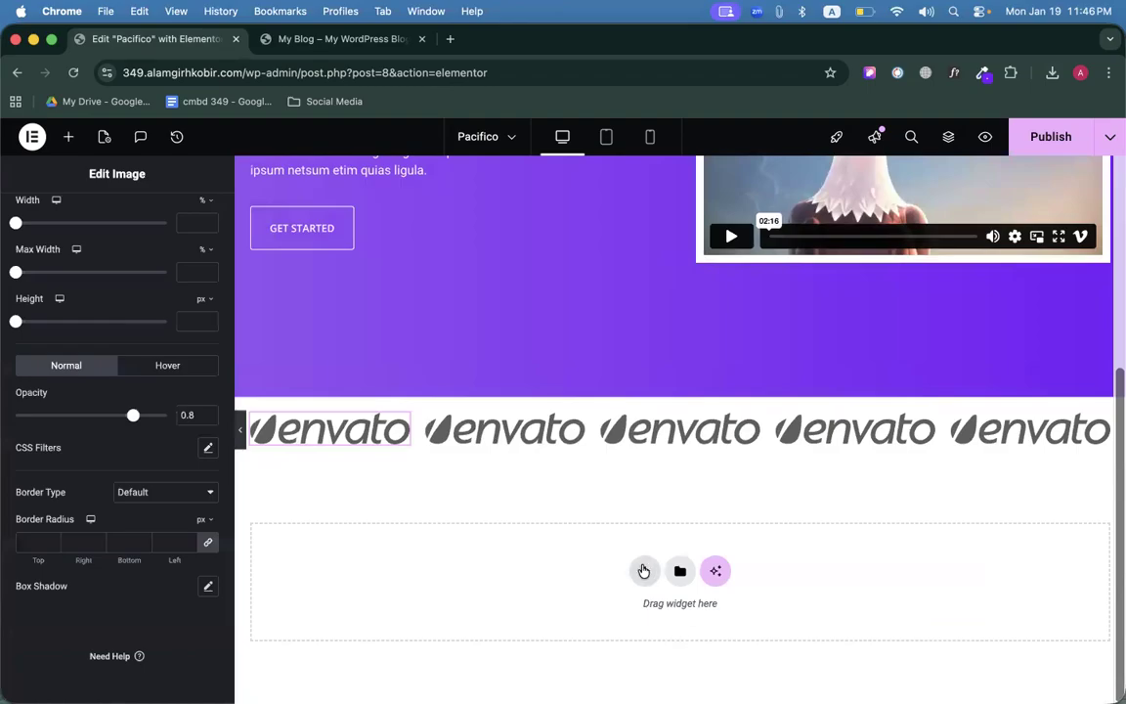
Add a single-container flexbox section below the logo strip, referencing the live How It Works heading.
{"action": "left_click", "coordinate": [643, 571]}
{"action": "left_click", "coordinate": [609, 583]}
{"action": "left_click", "coordinate": [463, 606]}
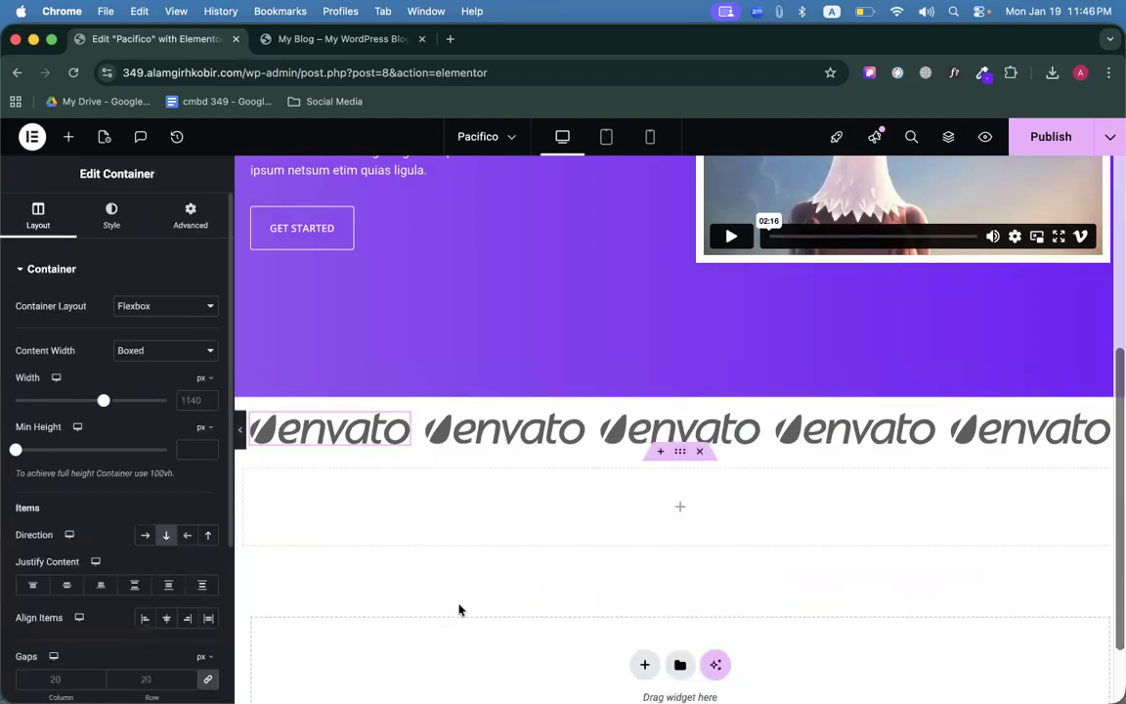
{"action": "left_click", "coordinate": [347, 45]}
{"action": "left_click", "coordinate": [473, 374]}
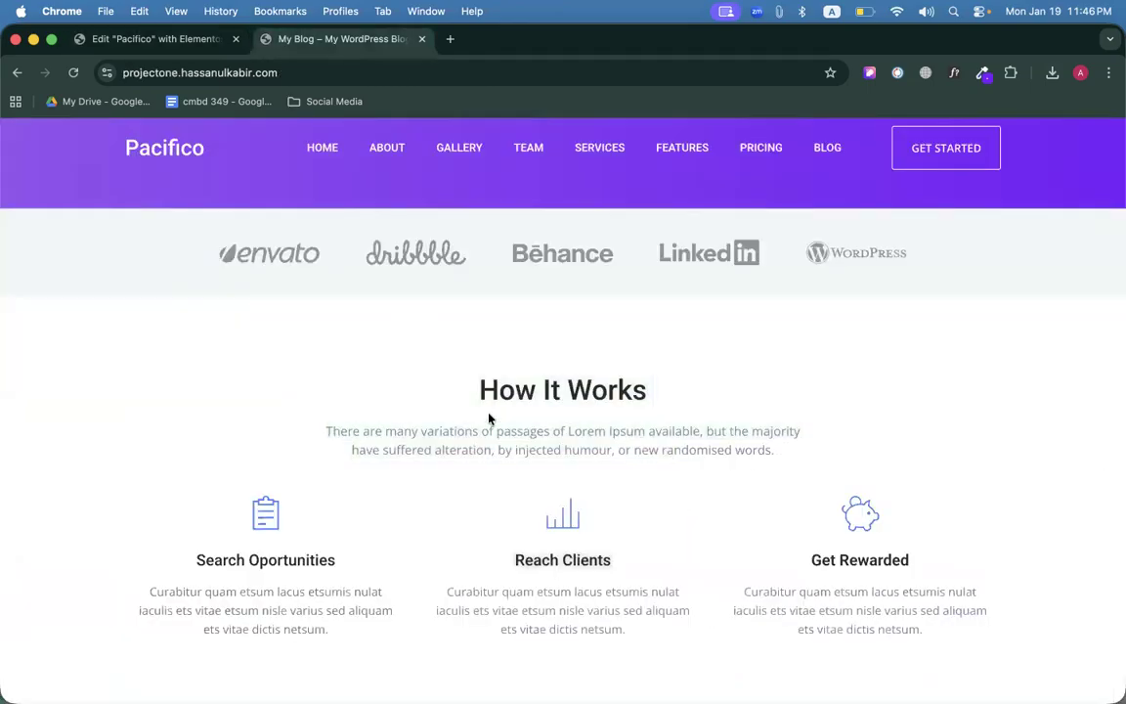
{"action": "triple_click", "coordinate": [690, 406]}
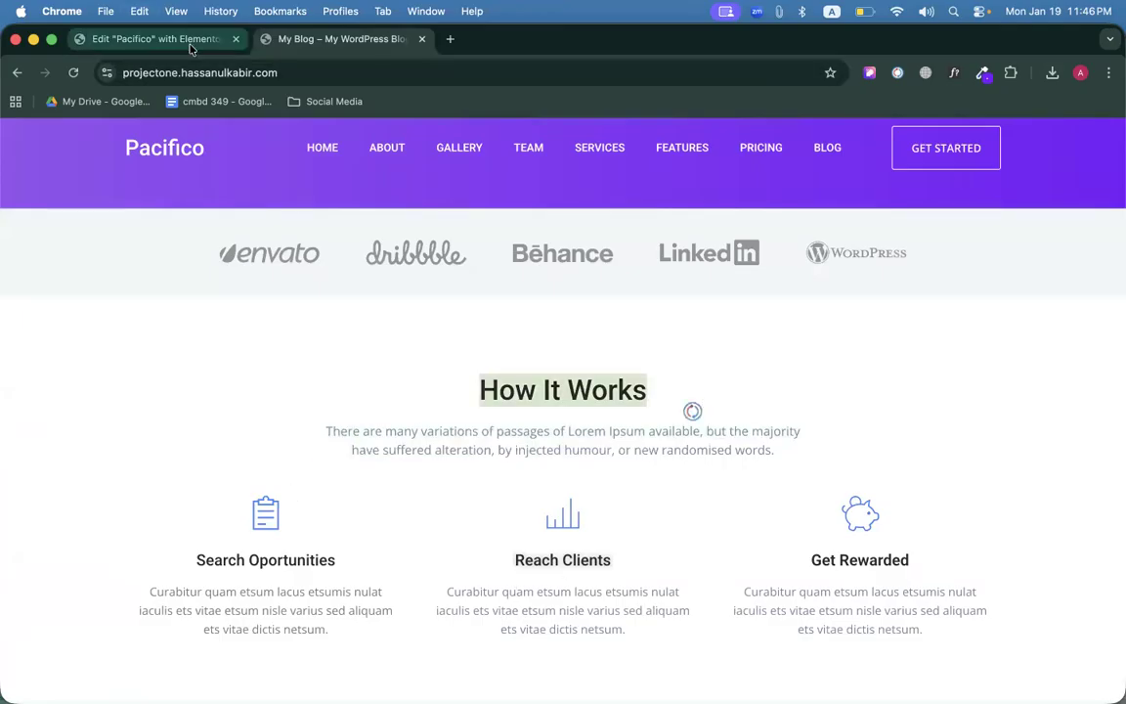
{"action": "left_click", "coordinate": [189, 40]}
Place a Heading widget reading 'How It Works' in the container and centre-align it.
{"action": "left_click", "coordinate": [675, 510]}
{"action": "left_click_drag", "start_coordinate": [61, 459], "coordinate": [764, 486]}
{"action": "triple_click", "coordinate": [102, 344]}
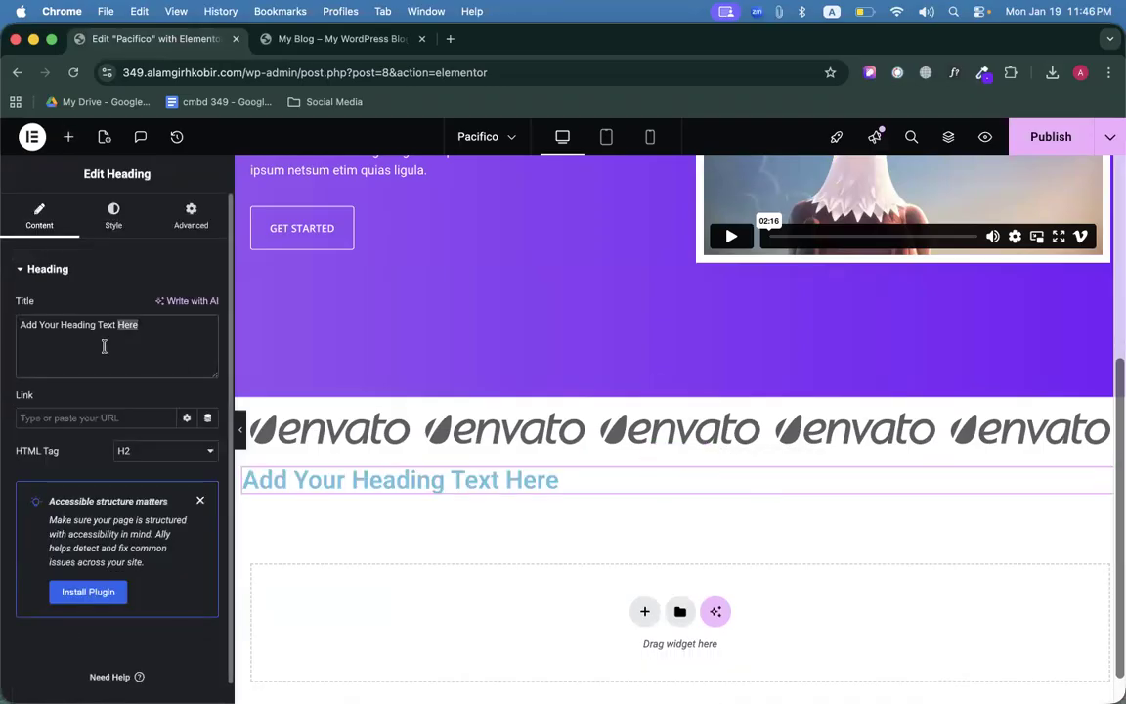
{"action": "type", "text": "How It Works"}
{"action": "scroll", "coordinate": [409, 520], "scroll_direction": "down", "scroll_amount": 1}
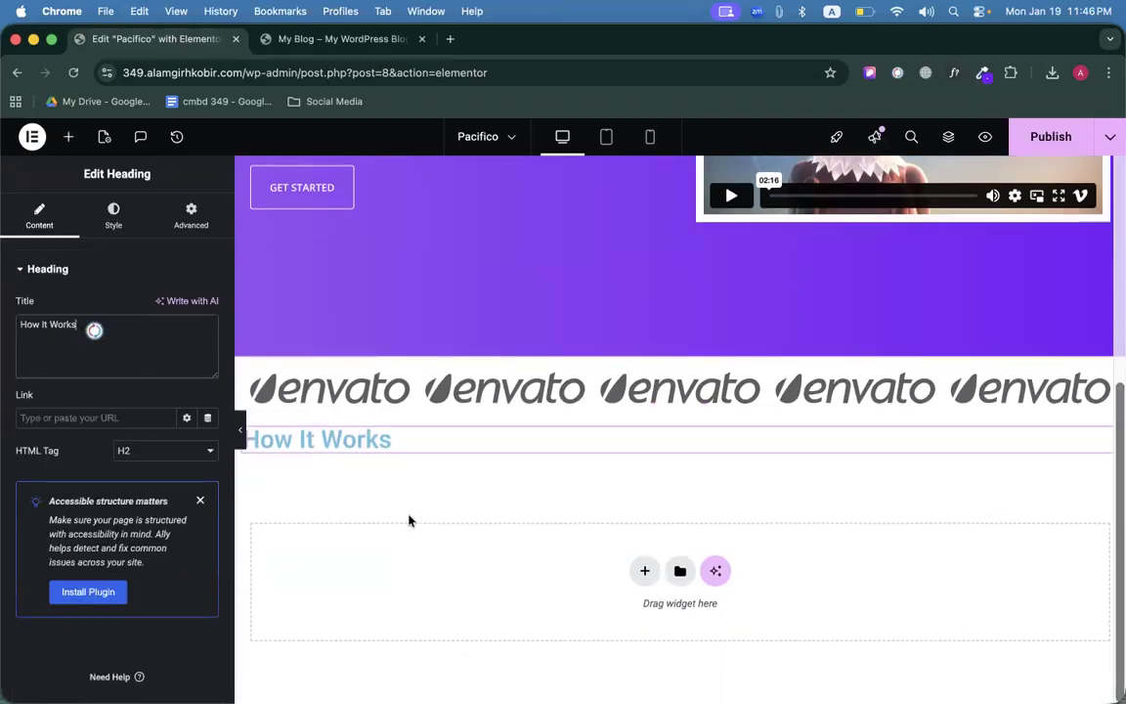
{"action": "left_click", "coordinate": [113, 217]}
{"action": "left_click", "coordinate": [167, 306]}
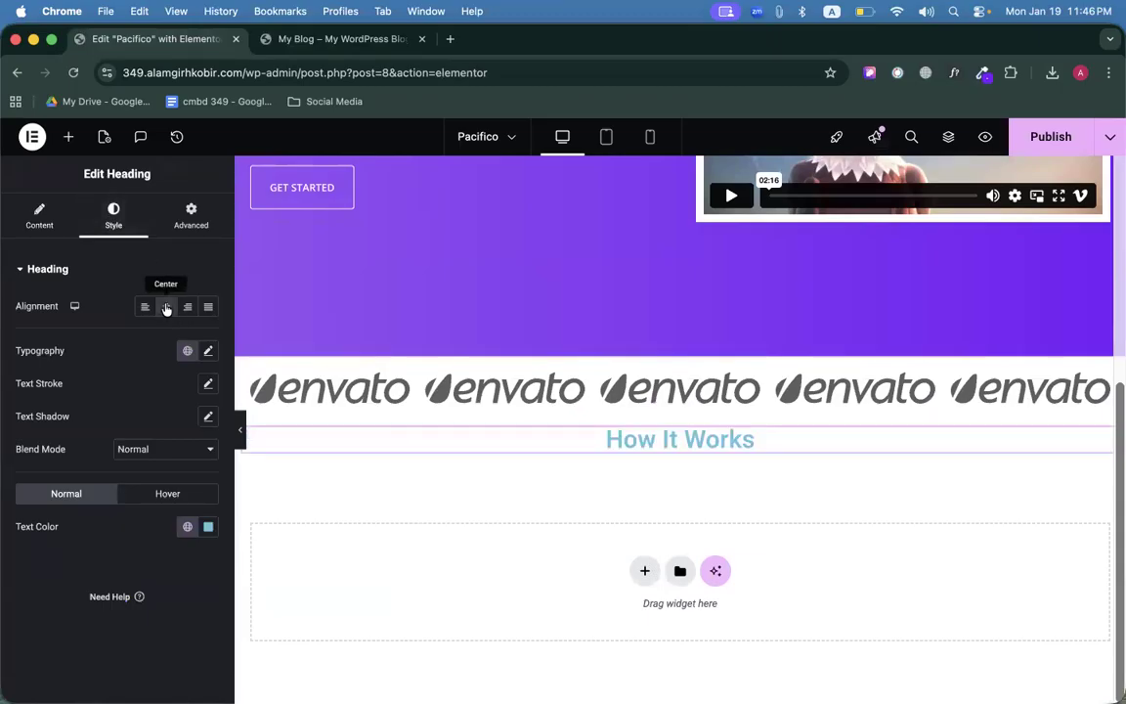
{"action": "scroll", "coordinate": [611, 467], "scroll_direction": "up", "scroll_amount": 1}
Select the intro paragraph on the live reference page to reuse it.
{"action": "left_click", "coordinate": [327, 39]}
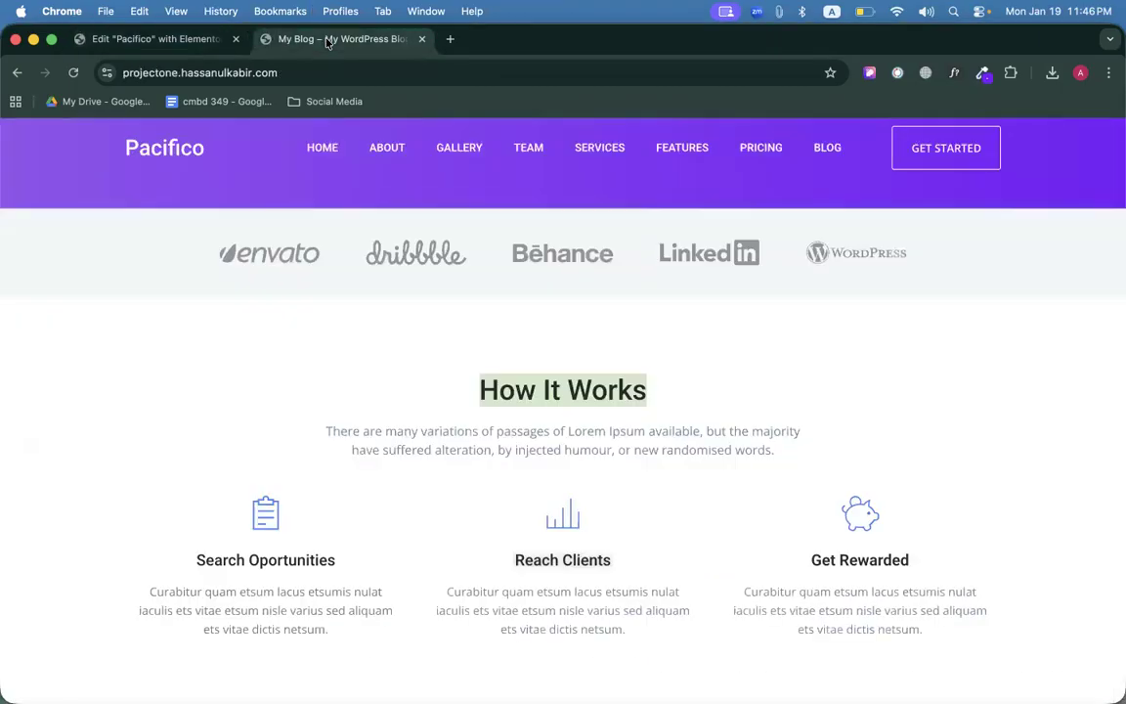
{"action": "triple_click", "coordinate": [389, 437]}
{"action": "key", "text": "cmd+c"}
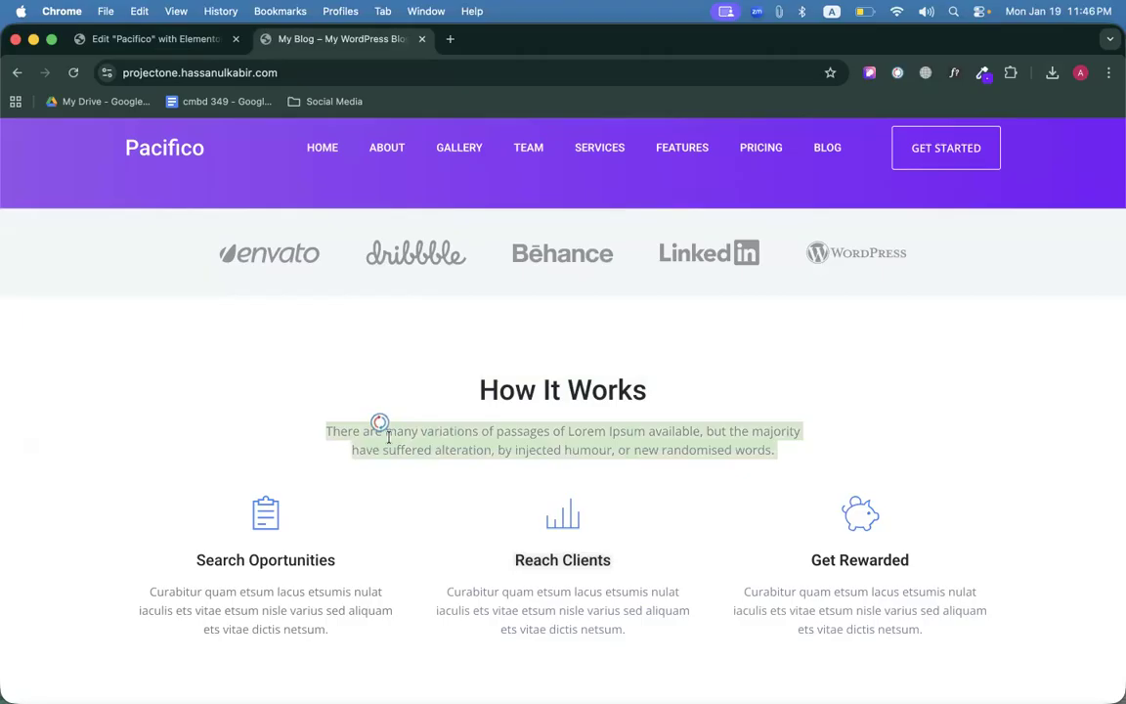
{"action": "left_click", "coordinate": [169, 39]}
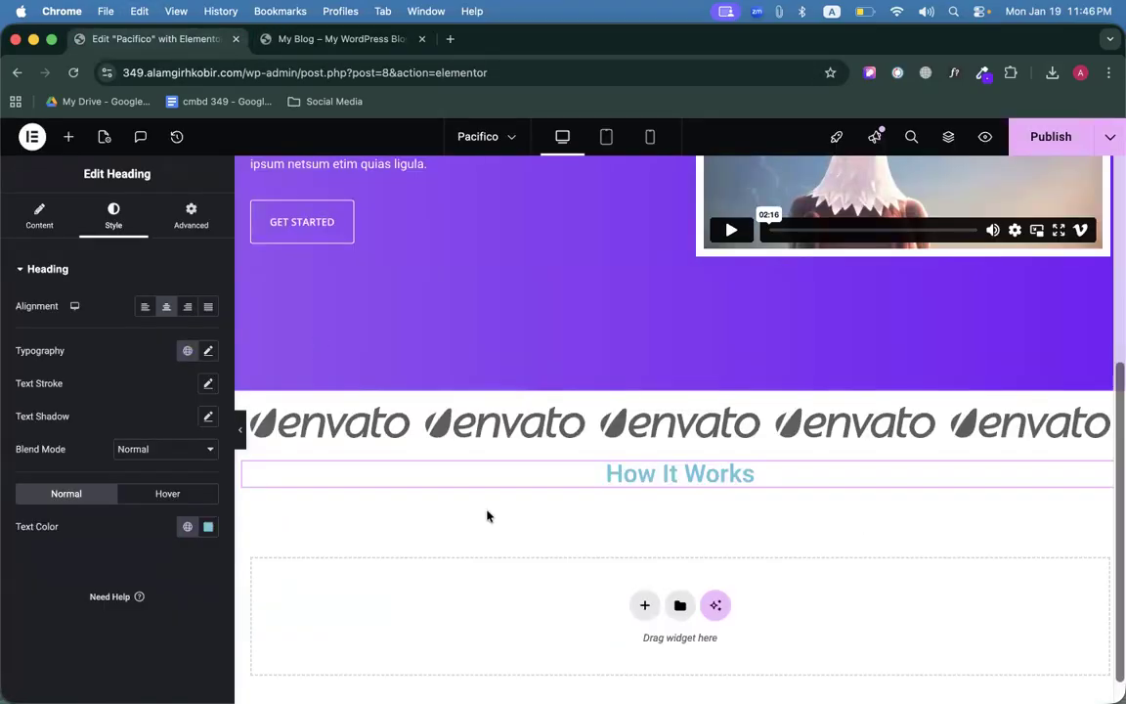
Drop a Text Editor widget into the container, move the heading above it, keep it centred.
{"action": "left_click", "coordinate": [67, 135]}
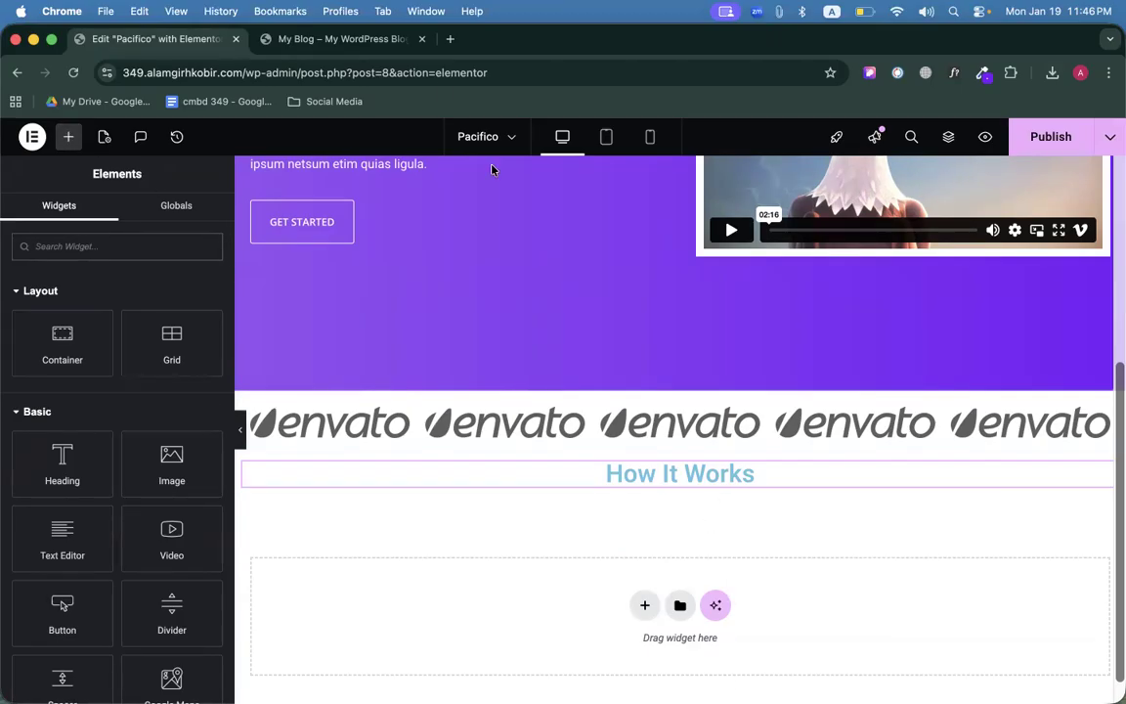
{"action": "left_click", "coordinate": [338, 39]}
{"action": "scroll", "coordinate": [444, 454], "scroll_direction": "down", "scroll_amount": 3}
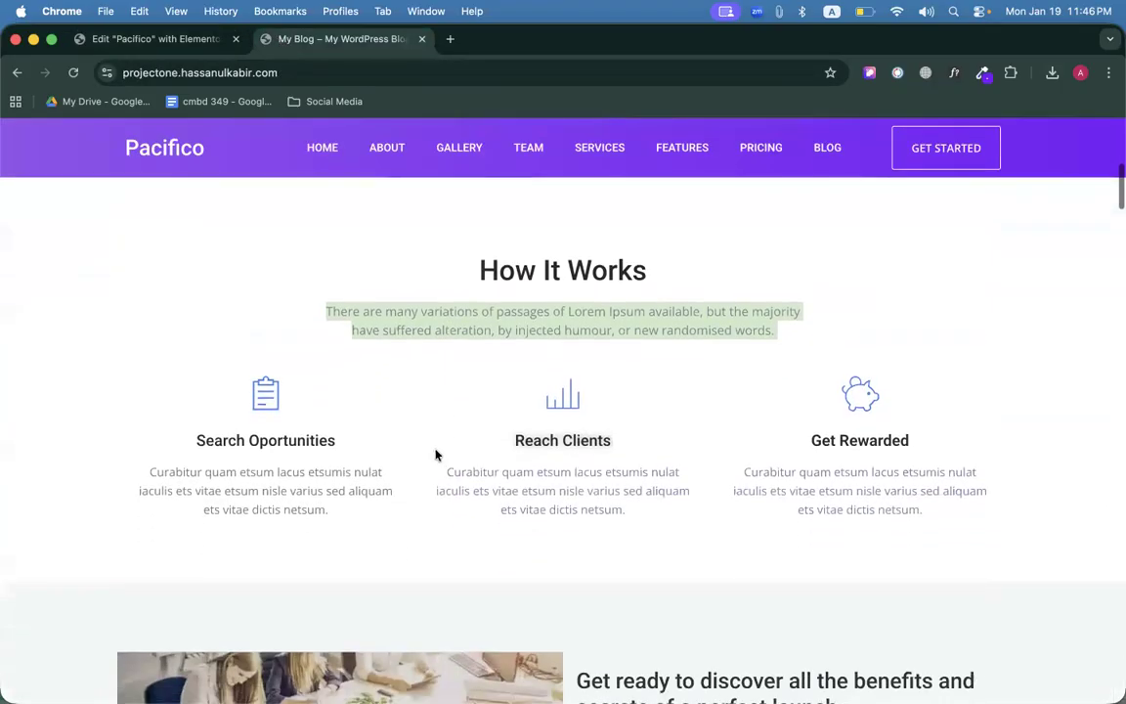
{"action": "left_click", "coordinate": [157, 39]}
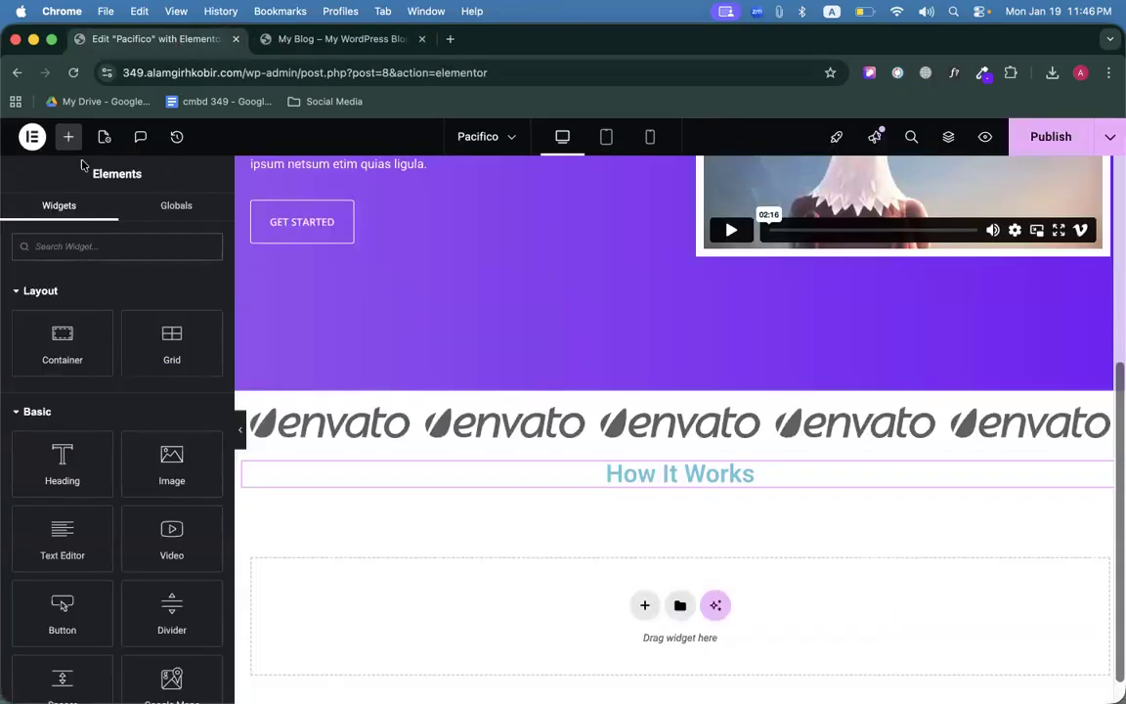
{"action": "left_click_drag", "start_coordinate": [62, 538], "coordinate": [707, 472]}
{"action": "left_click_drag", "start_coordinate": [680, 519], "coordinate": [670, 471]}
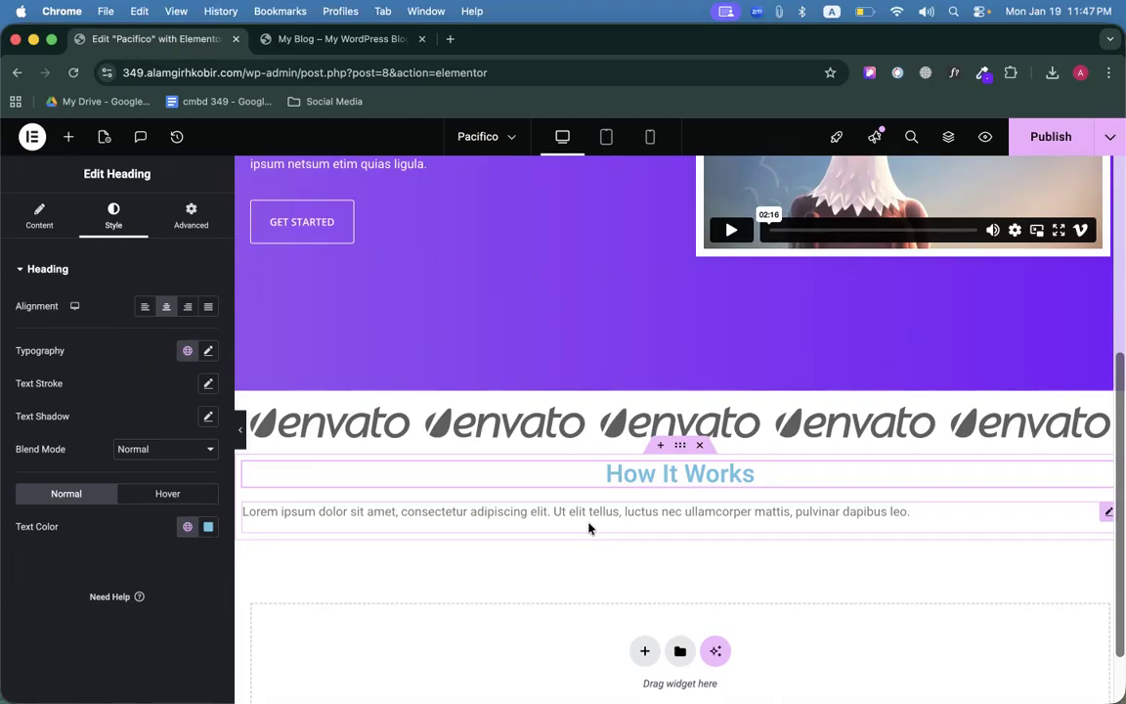
{"action": "scroll", "coordinate": [584, 536], "scroll_direction": "down", "scroll_amount": 1}
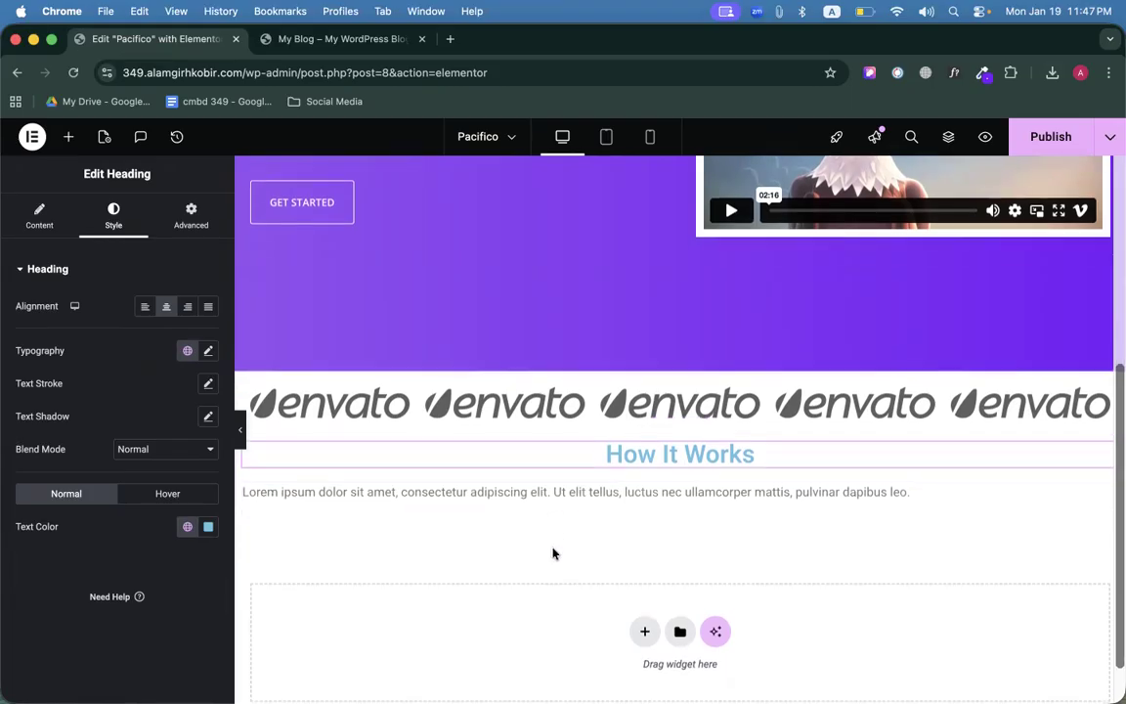
{"action": "left_click", "coordinate": [167, 310]}
{"action": "left_click", "coordinate": [167, 310]}
Centre the paragraph and paste the 'There are many variations of passages' text over the placeholder.
{"action": "left_click", "coordinate": [587, 491]}
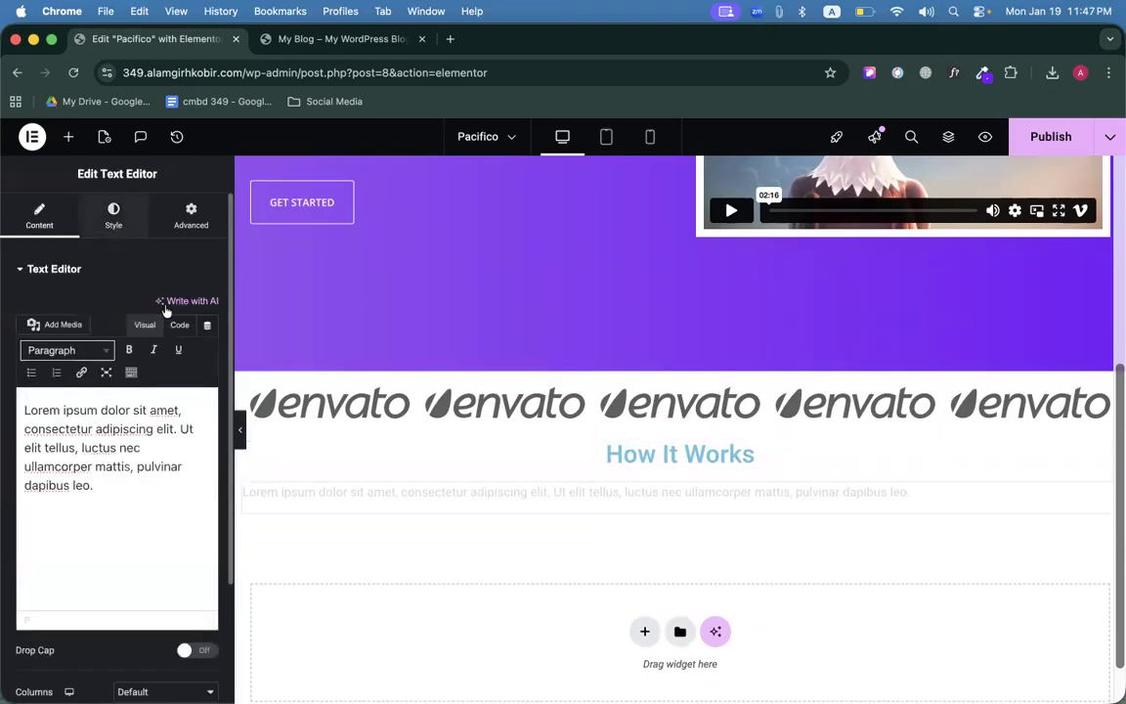
{"action": "left_click", "coordinate": [166, 306]}
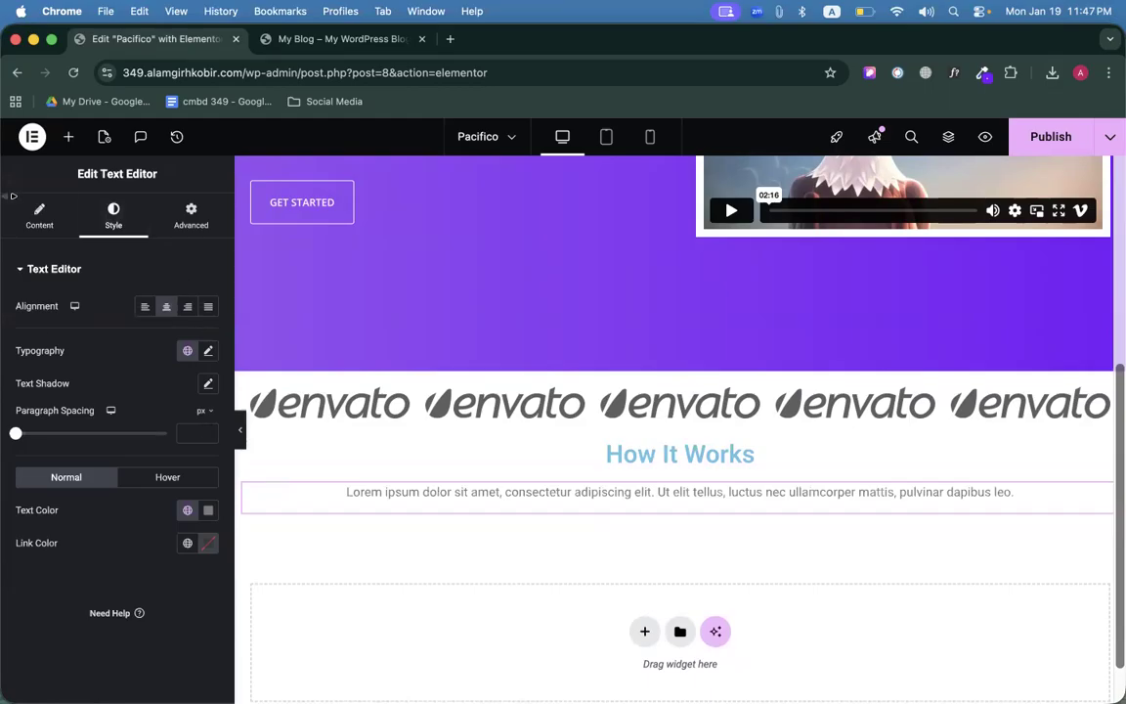
{"action": "left_click", "coordinate": [39, 215]}
{"action": "triple_click", "coordinate": [136, 478]}
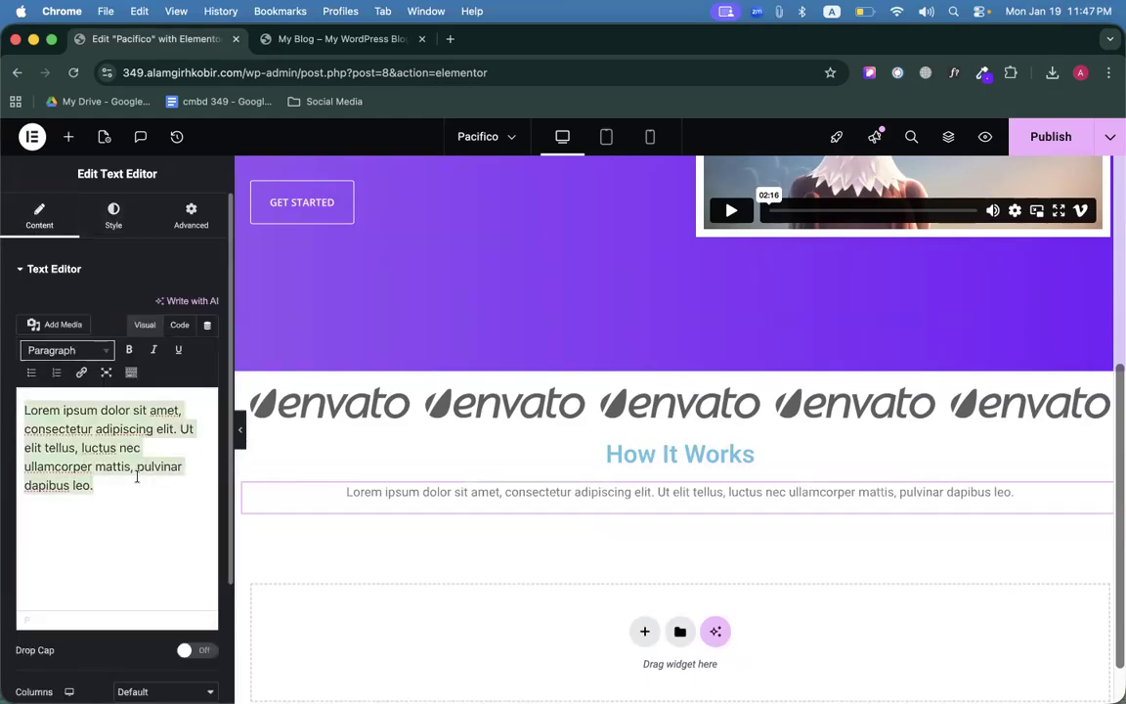
{"action": "key", "text": "cmd+v"}
{"action": "scroll", "coordinate": [513, 462], "scroll_direction": "down", "scroll_amount": 2}
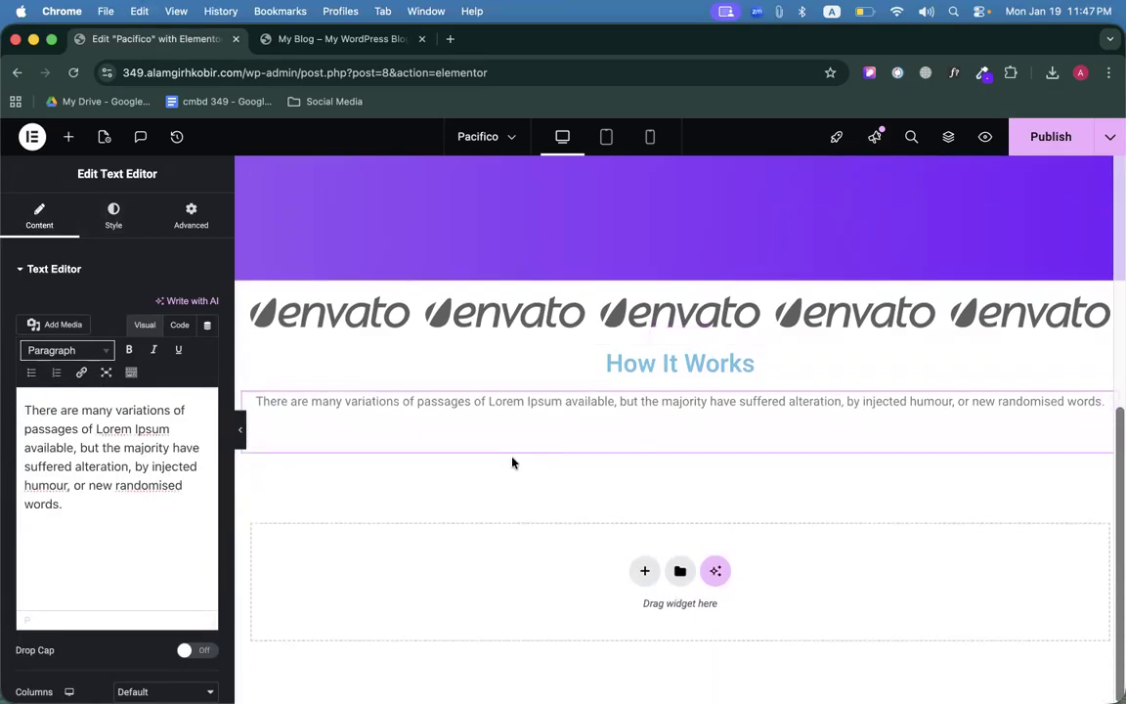
{"action": "key", "text": "BackSpace"}
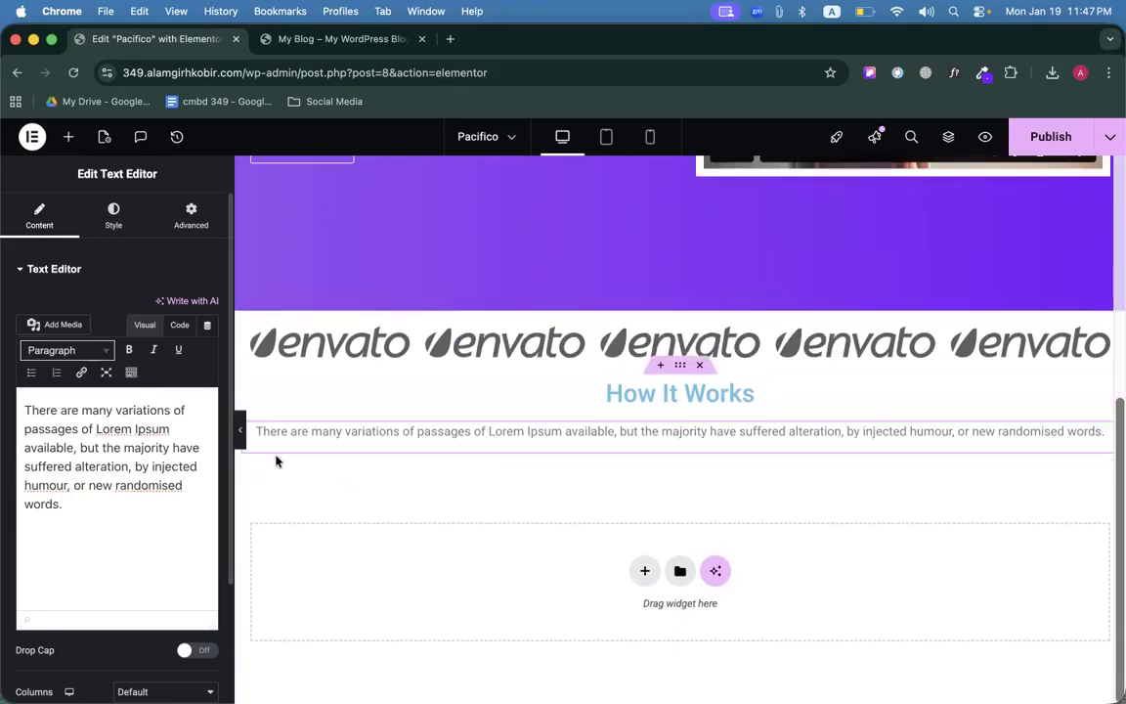
{"action": "left_click", "coordinate": [276, 51]}
{"action": "left_click", "coordinate": [398, 370]}
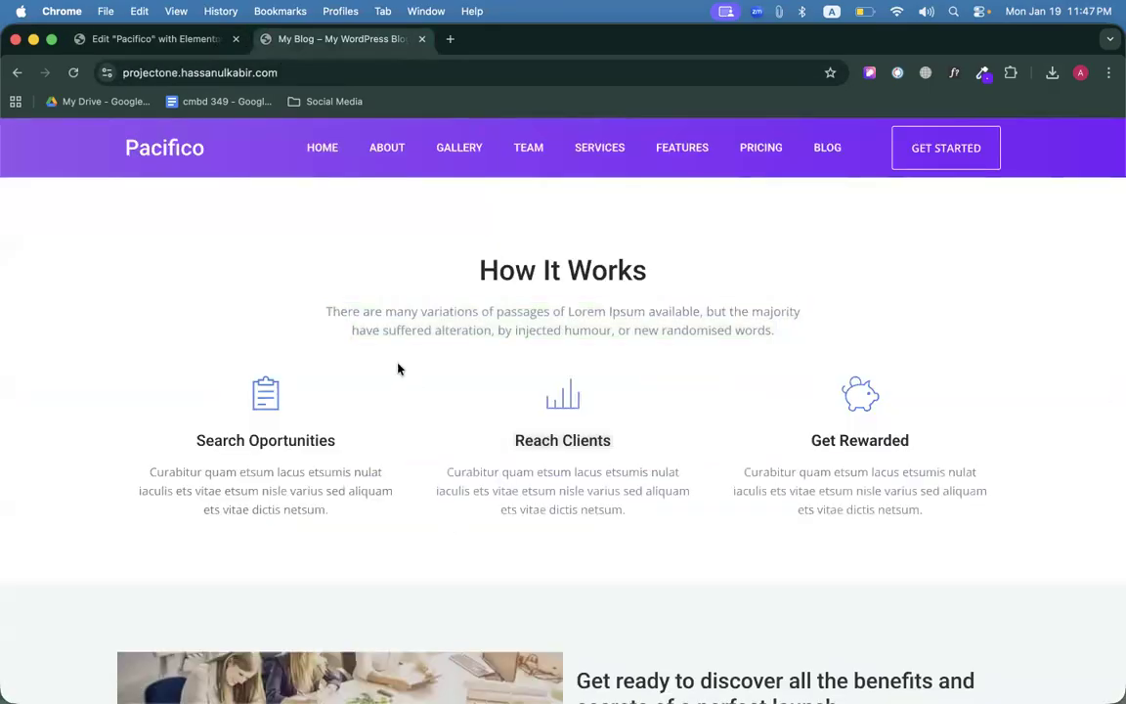
{"action": "left_click", "coordinate": [185, 39]}
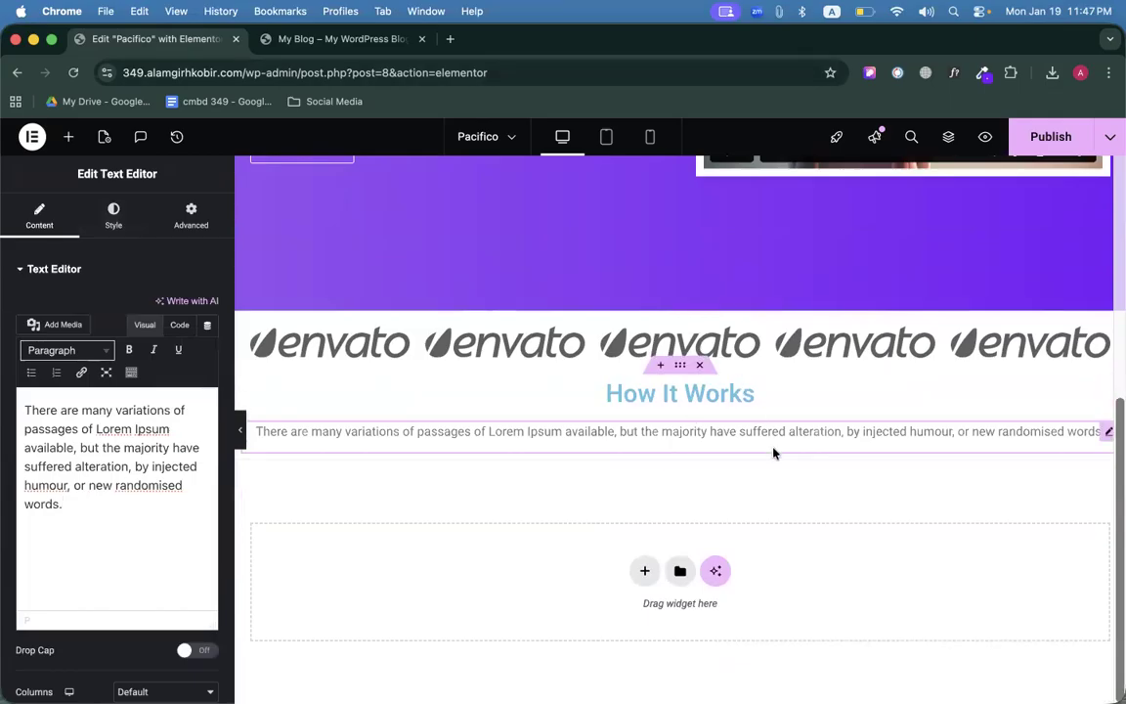
Unlink the paragraph's padding and set left and right padding to 250 px.
{"action": "left_click", "coordinate": [191, 215]}
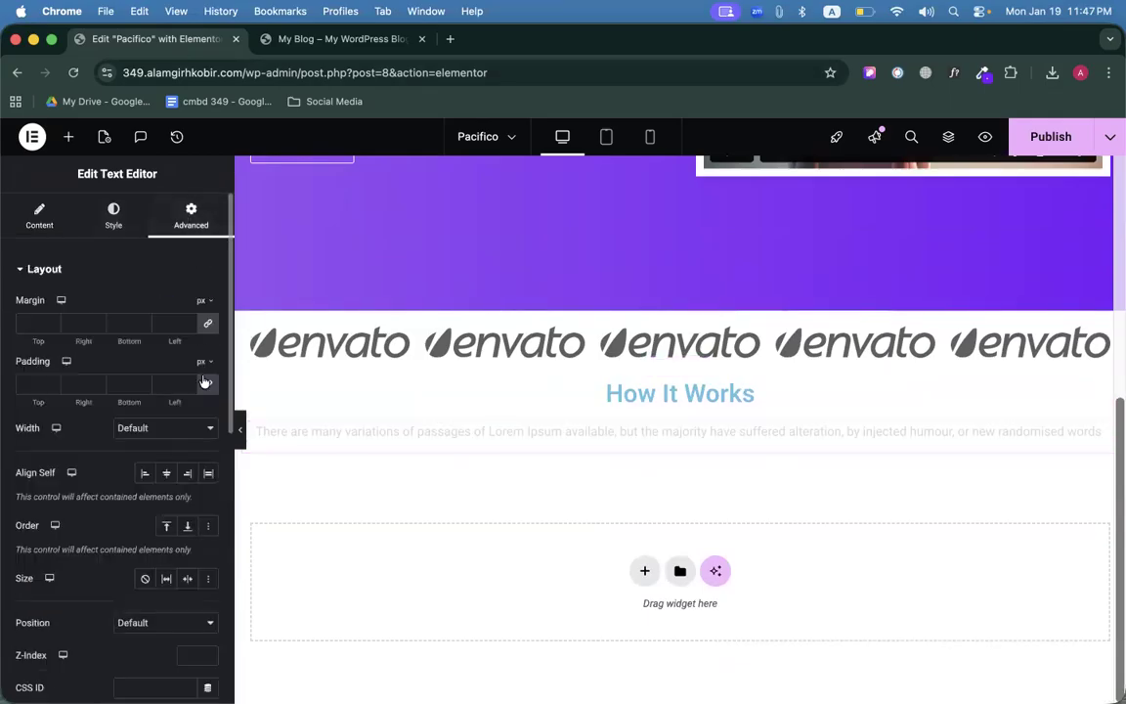
{"action": "left_click", "coordinate": [203, 391]}
{"action": "left_click", "coordinate": [163, 381]}
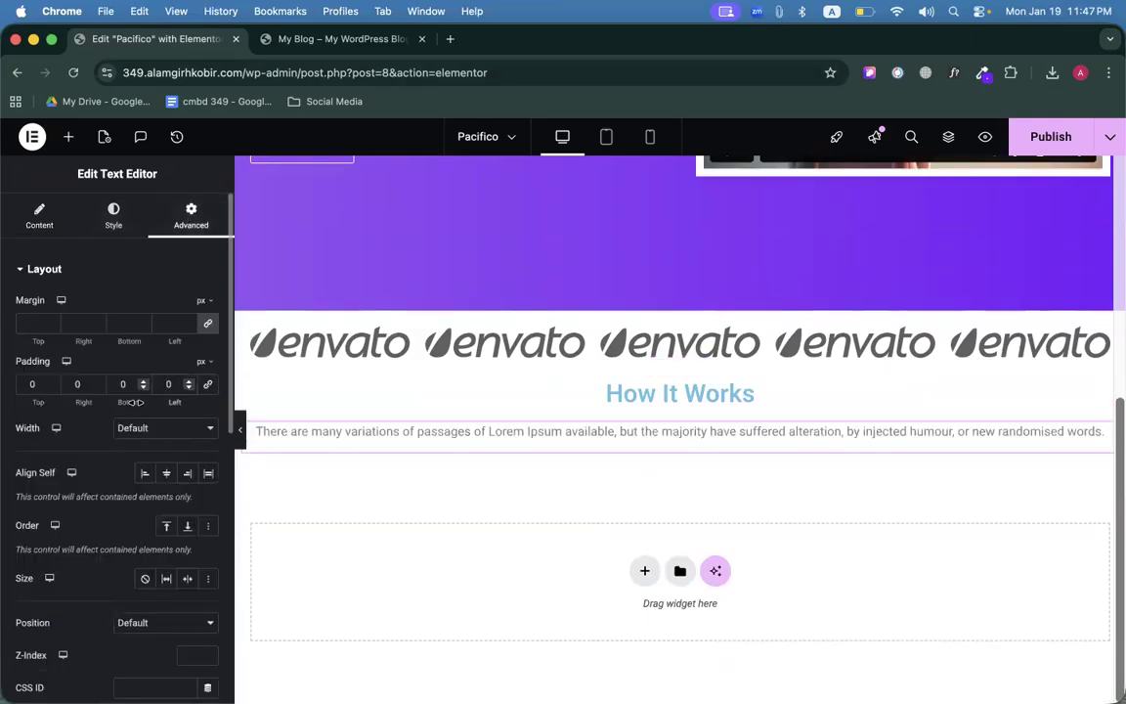
{"action": "type", "text": "200"}
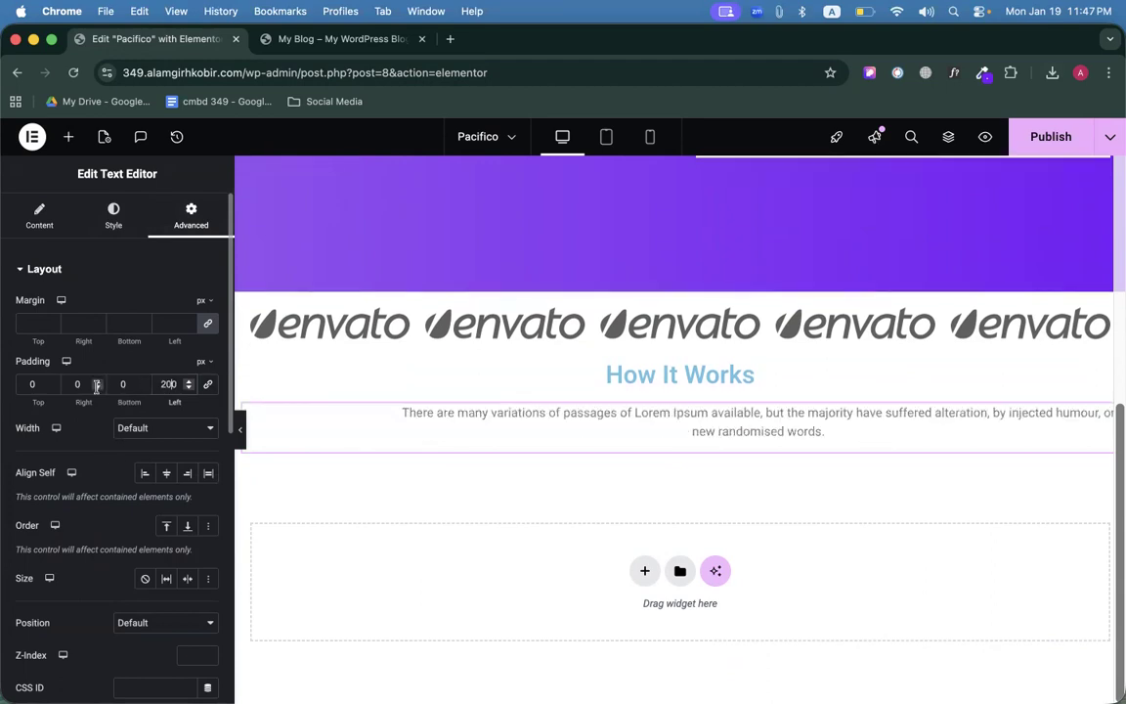
{"action": "left_click", "coordinate": [77, 384]}
{"action": "type", "text": "200"}
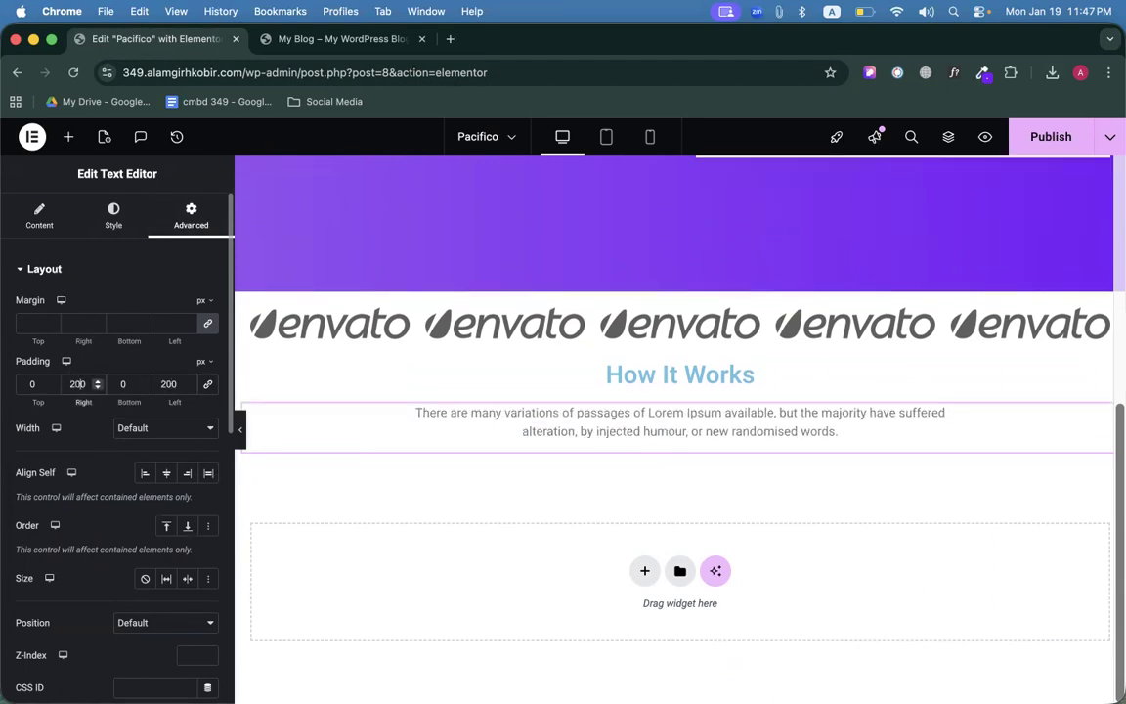
{"action": "double_click", "coordinate": [77, 383]}
{"action": "type", "text": "250"}
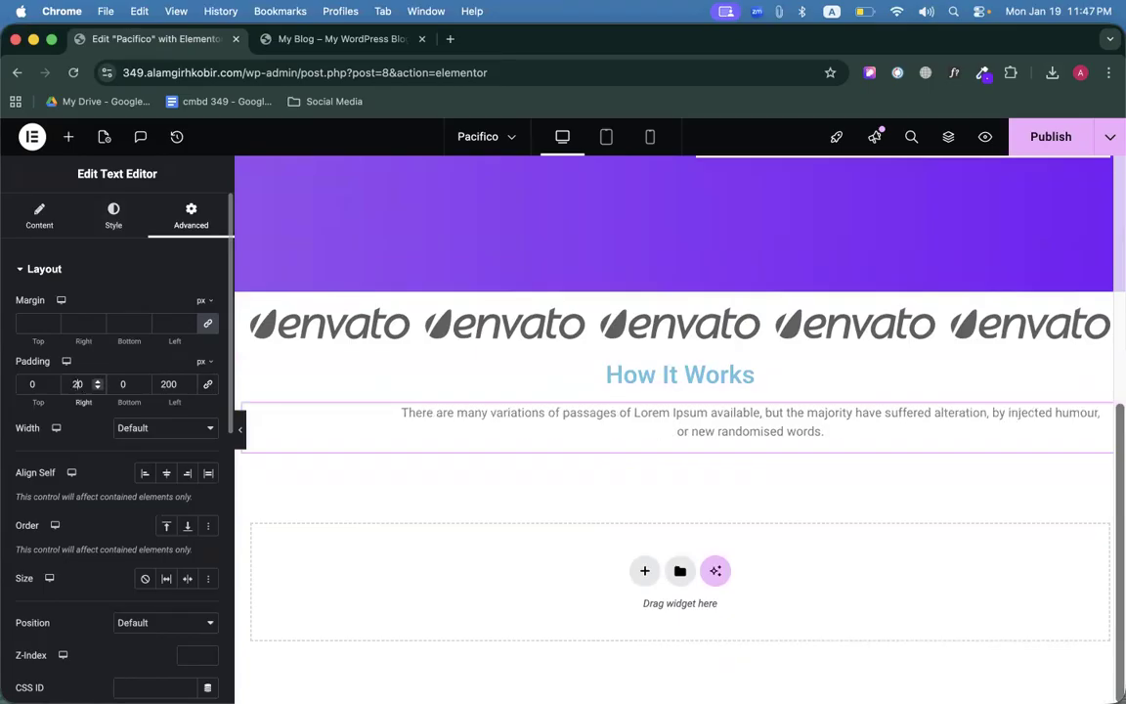
{"action": "left_click", "coordinate": [174, 383]}
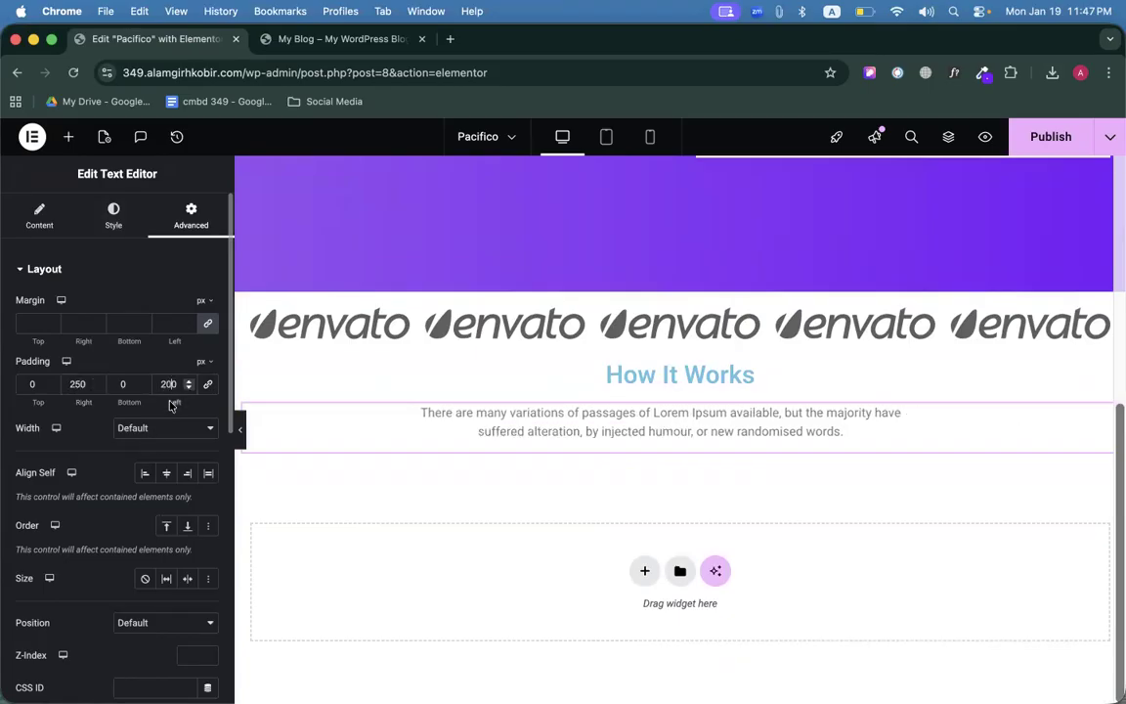
{"action": "key", "text": "BackSpace"}
{"action": "key", "text": "BackSpace"}
{"action": "type", "text": "50"}
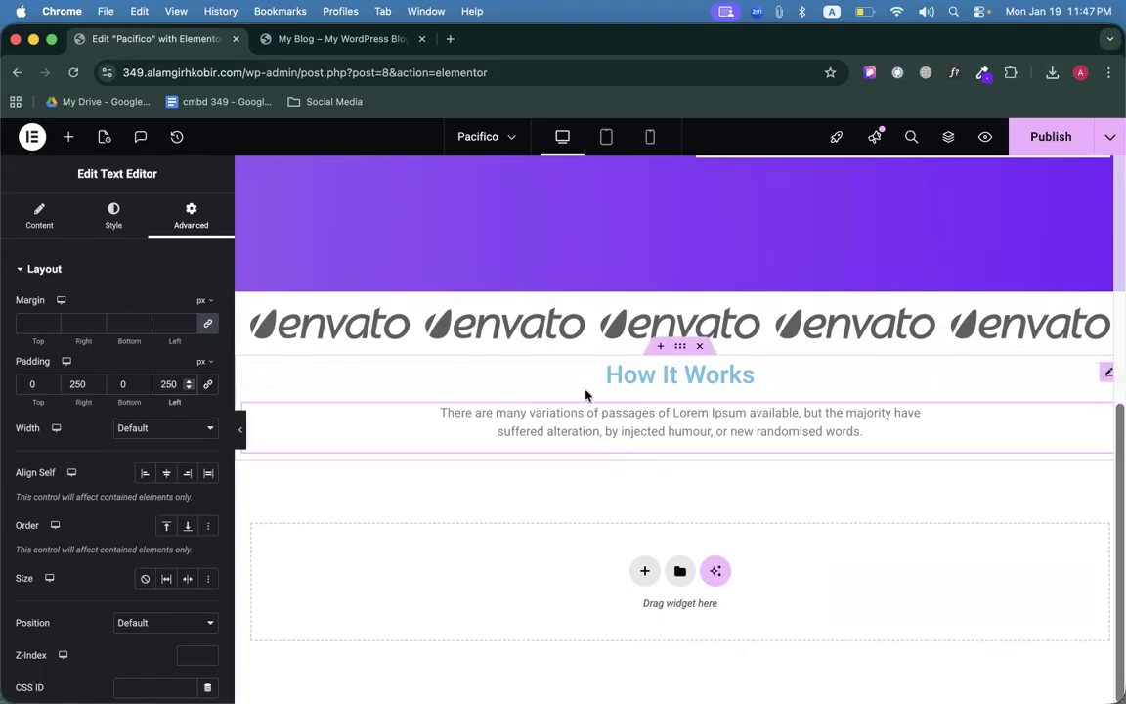
{"action": "left_click", "coordinate": [275, 44]}
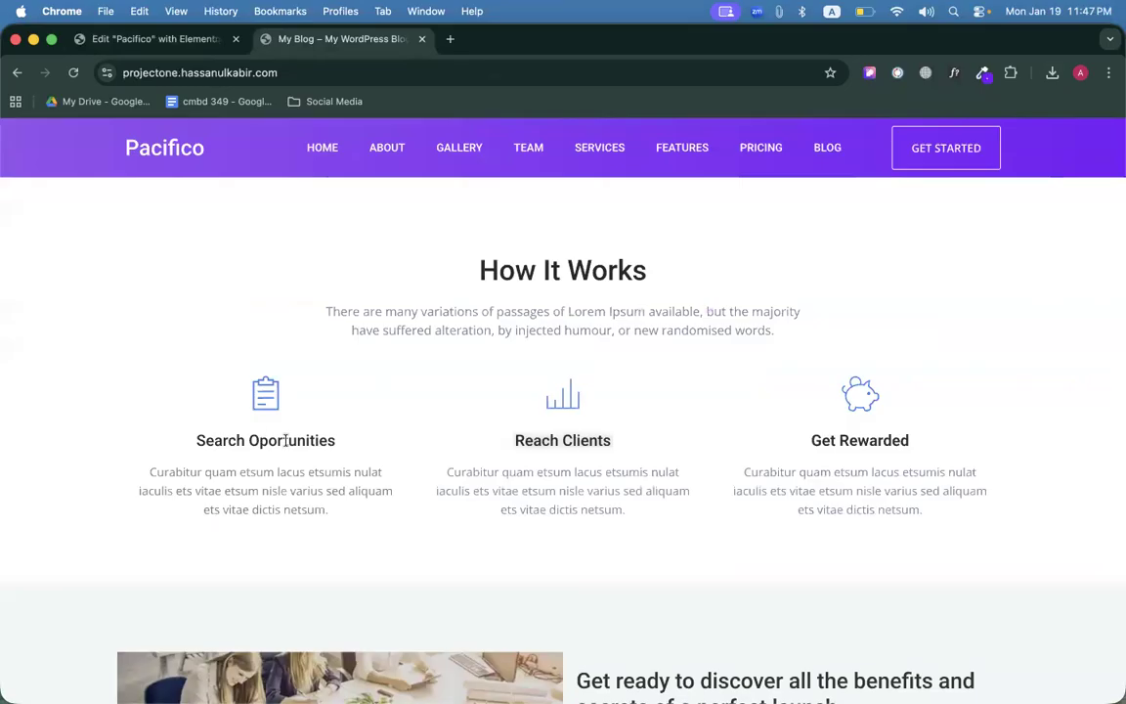
{"action": "left_click", "coordinate": [160, 41]}
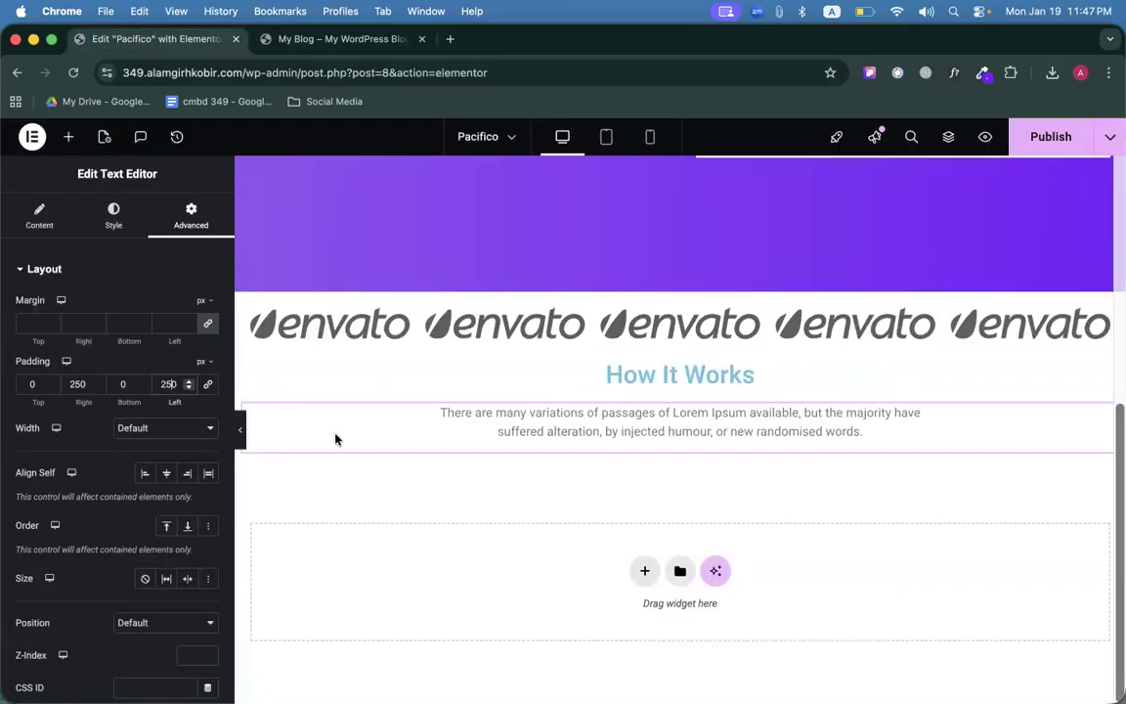
Add a container below the paragraph with nested inner containers for the three steps.
{"action": "left_click", "coordinate": [68, 137]}
{"action": "left_click_drag", "start_coordinate": [86, 358], "coordinate": [652, 438]}
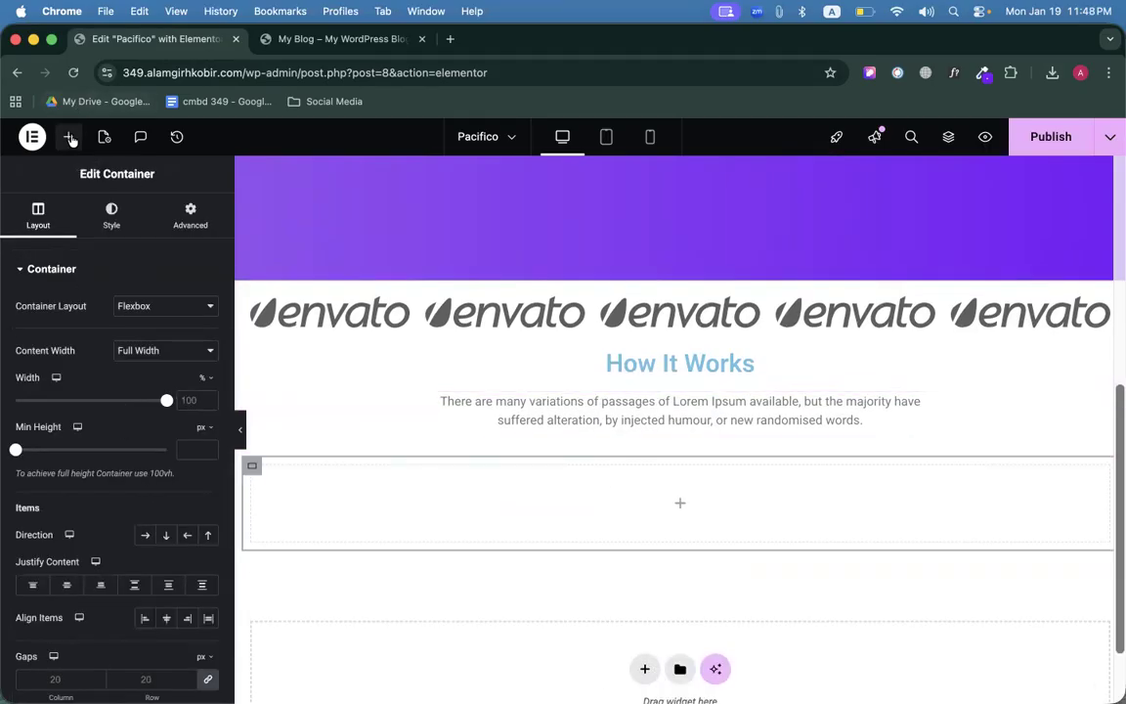
{"action": "left_click", "coordinate": [69, 137]}
{"action": "left_click_drag", "start_coordinate": [62, 342], "coordinate": [671, 504]}
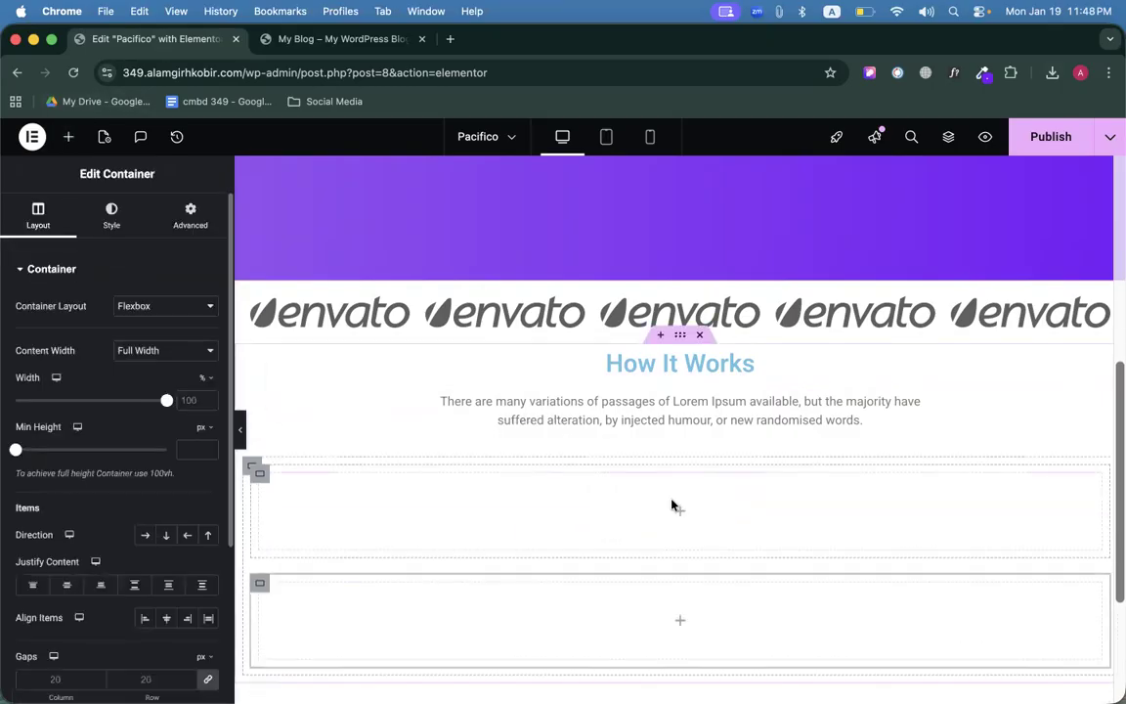
{"action": "scroll", "coordinate": [523, 509], "scroll_direction": "down", "scroll_amount": 3}
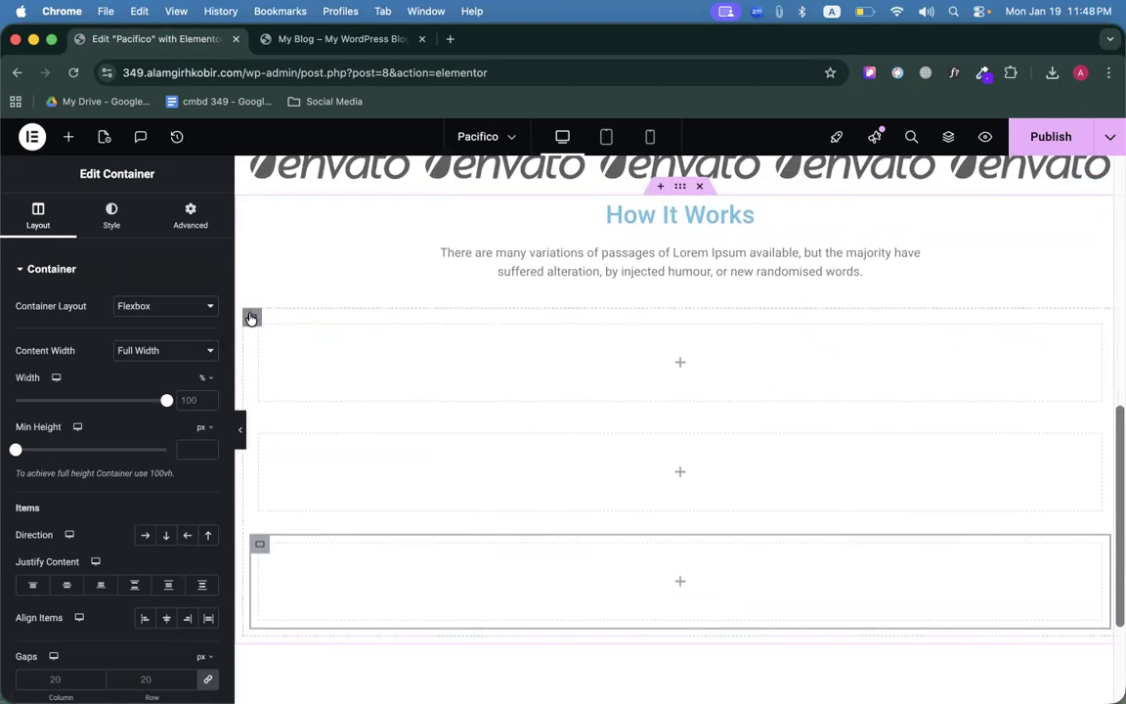
{"action": "left_click", "coordinate": [949, 137]}
{"action": "scroll", "coordinate": [1018, 405], "scroll_direction": "down", "scroll_amount": 6}
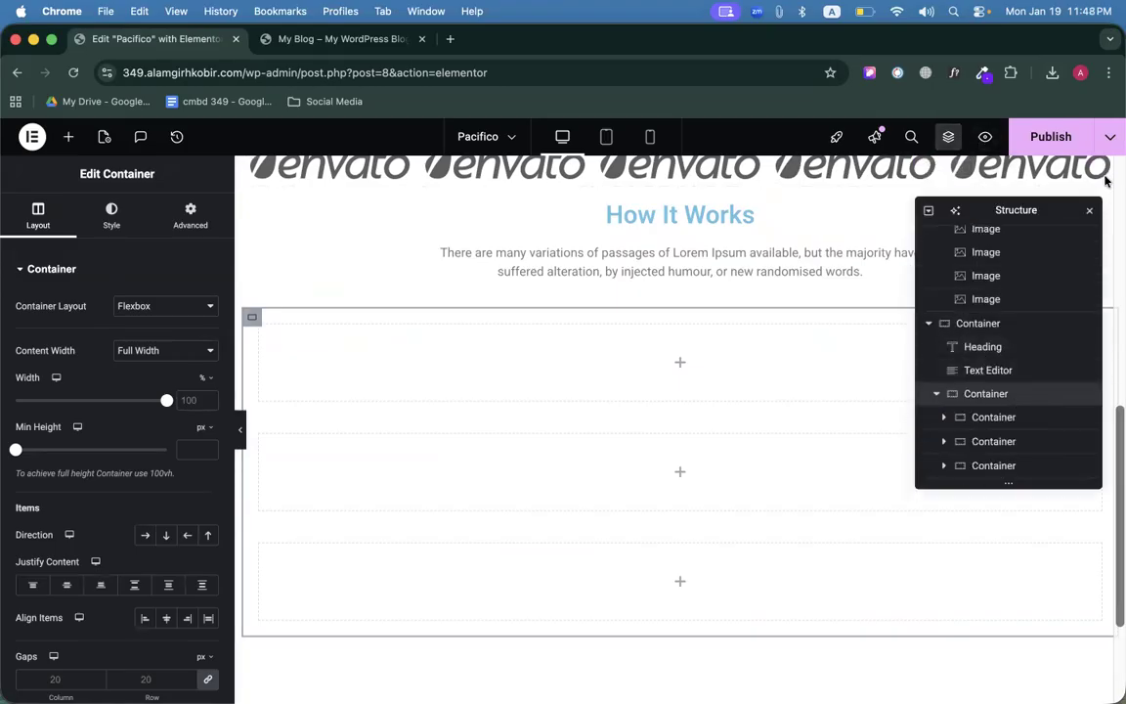
{"action": "left_click", "coordinate": [1092, 212]}
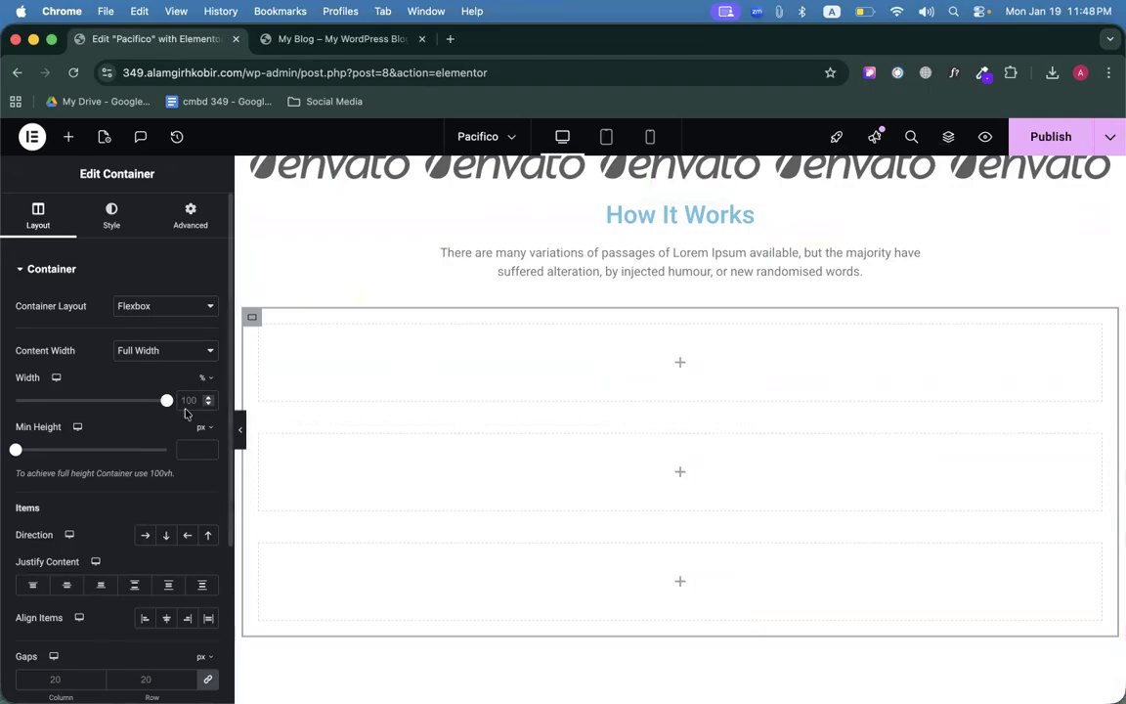
{"action": "scroll", "coordinate": [144, 470], "scroll_direction": "down", "scroll_amount": 3}
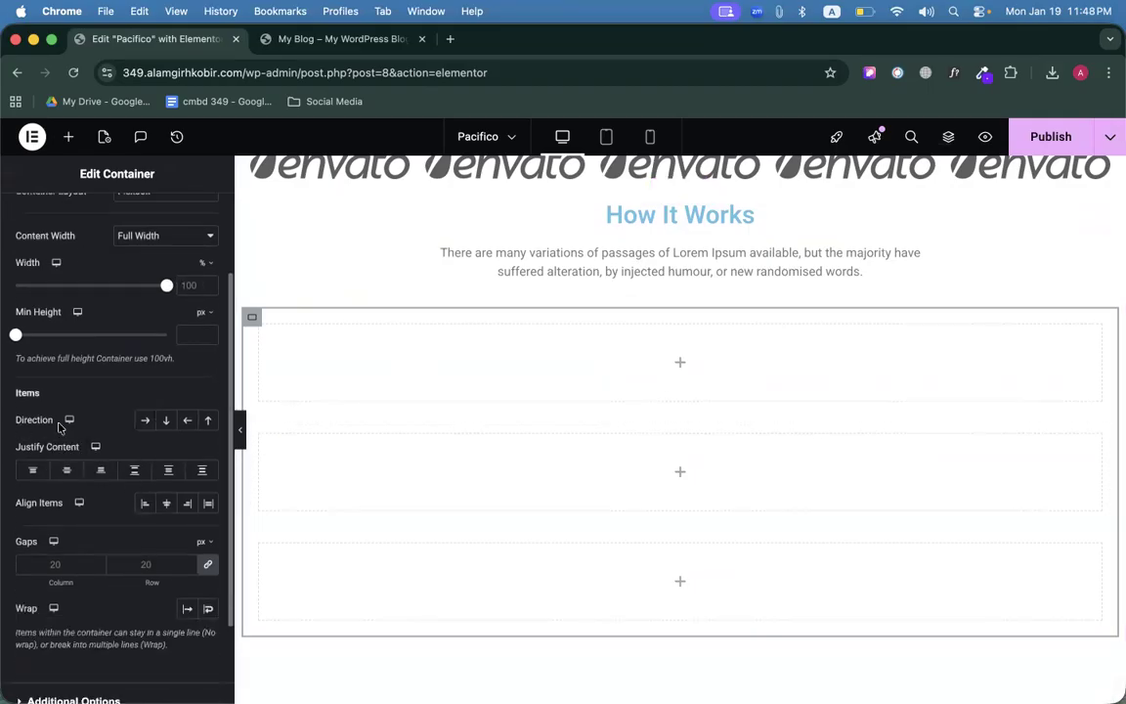
Set the three inner containers side by side in a row and check each column.
{"action": "left_click", "coordinate": [144, 420]}
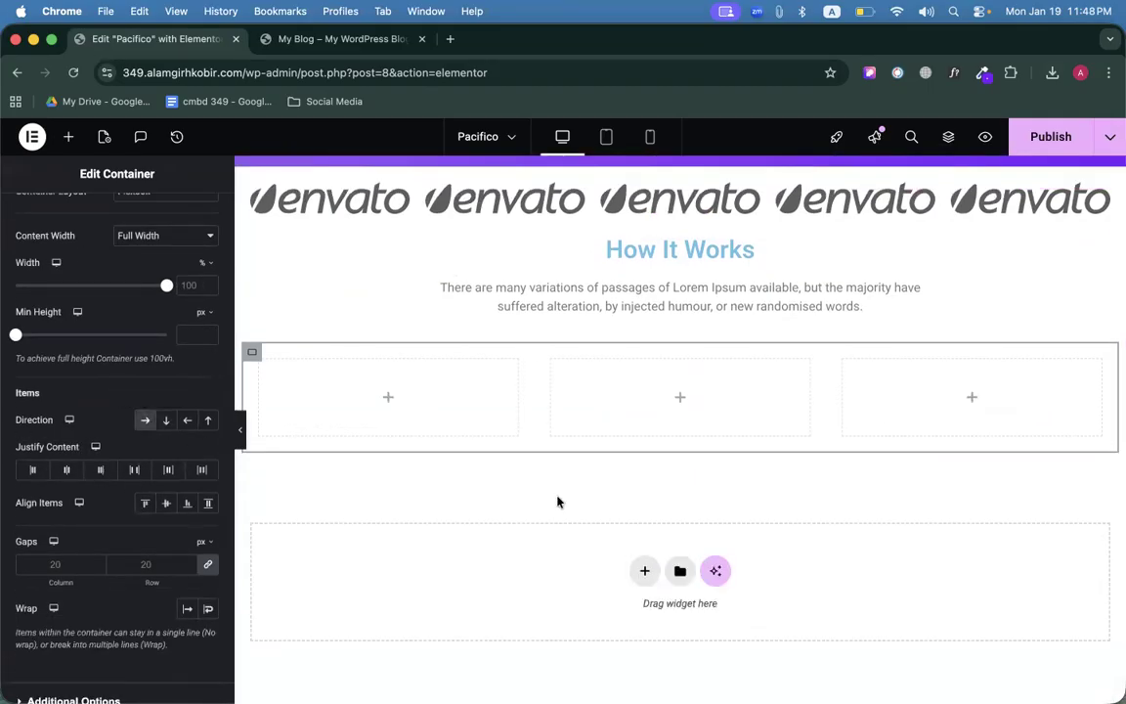
{"action": "scroll", "coordinate": [558, 501], "scroll_direction": "up", "scroll_amount": 2}
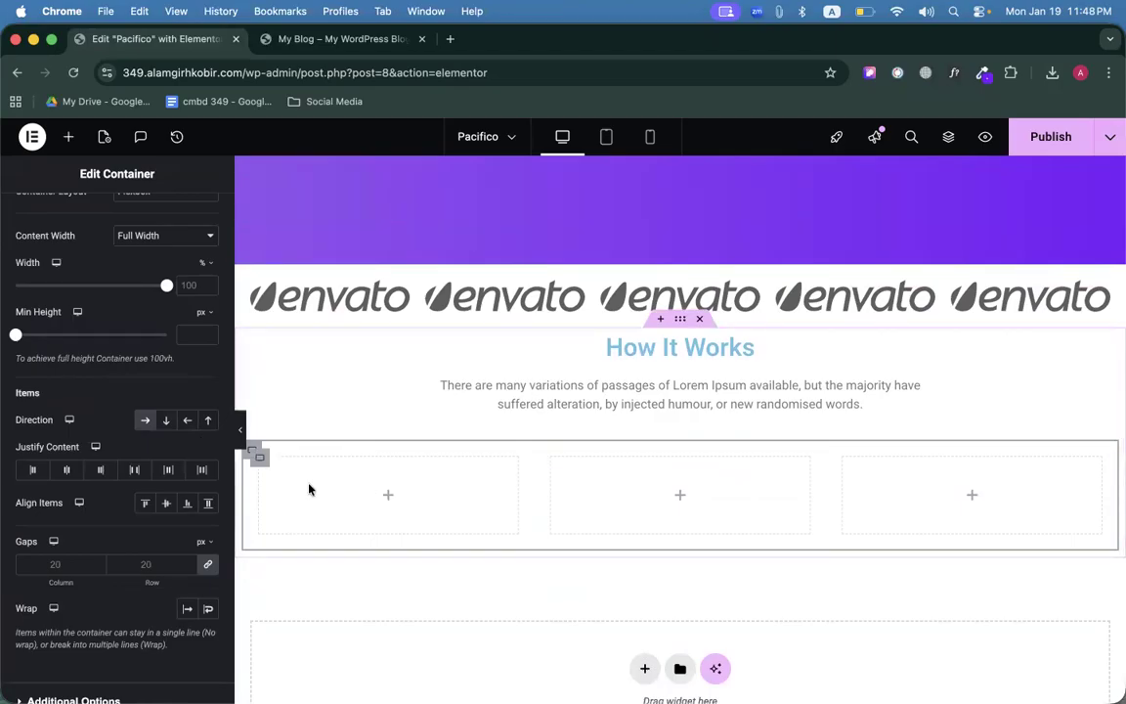
{"action": "scroll", "coordinate": [293, 479], "scroll_direction": "down", "scroll_amount": 2}
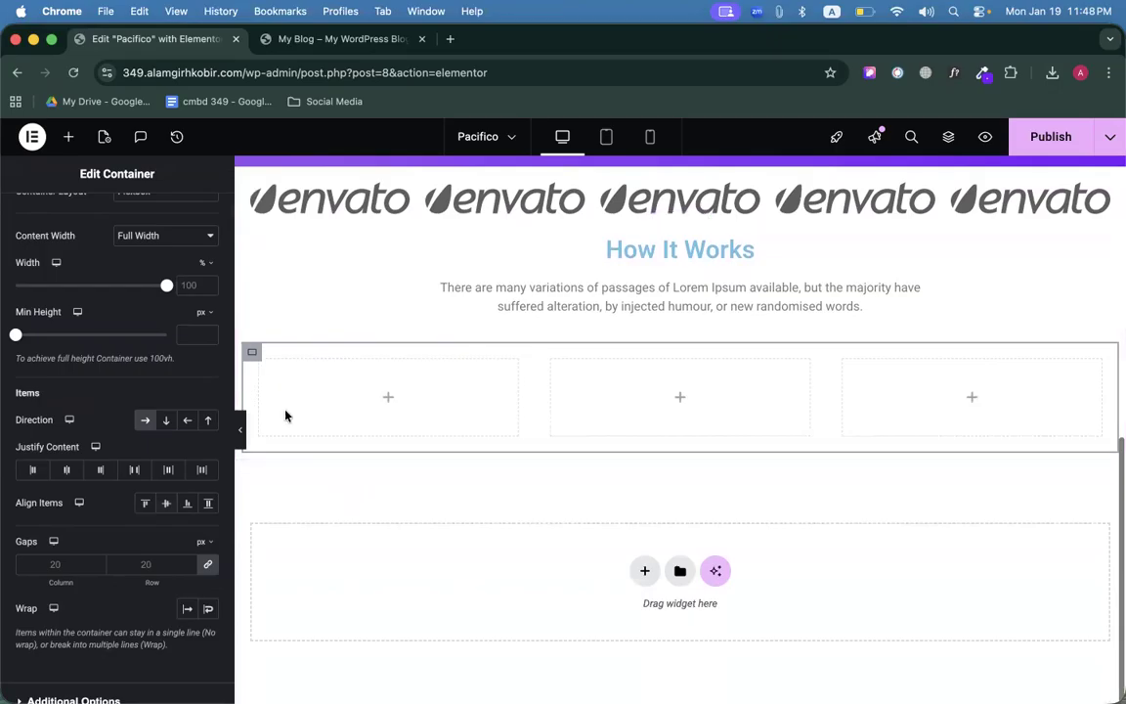
{"action": "left_click", "coordinate": [260, 363]}
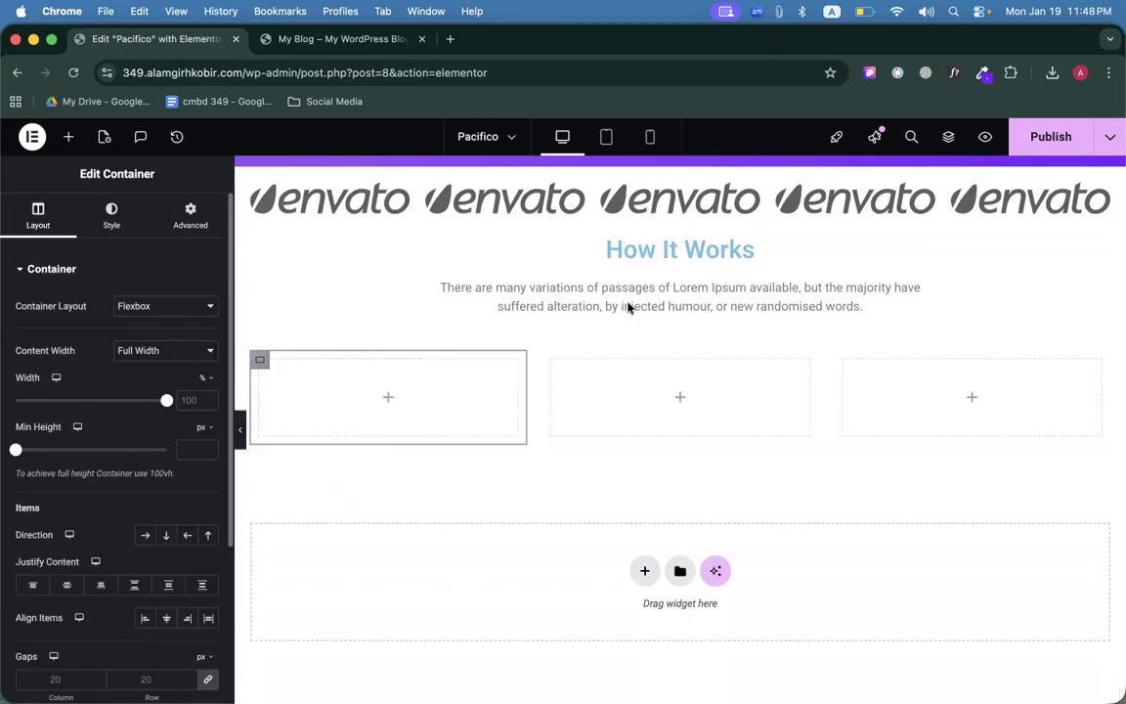
{"action": "left_click", "coordinate": [553, 363]}
{"action": "left_click", "coordinate": [845, 360]}
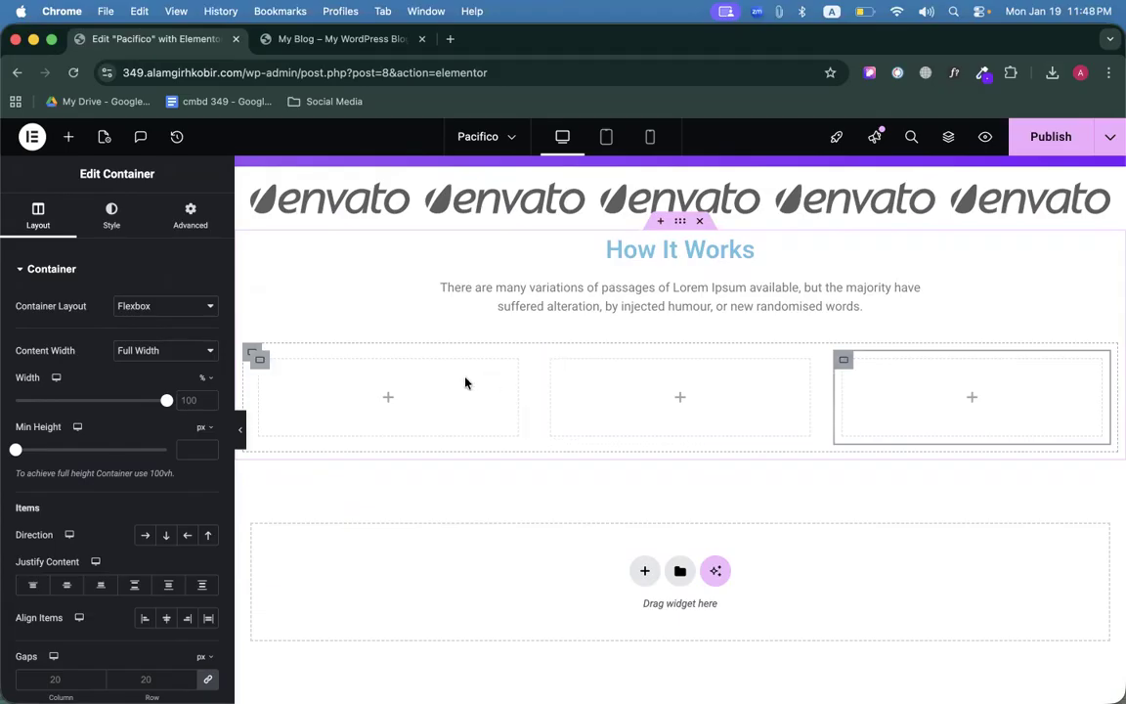
{"action": "key", "text": "ctrl+Tab"}
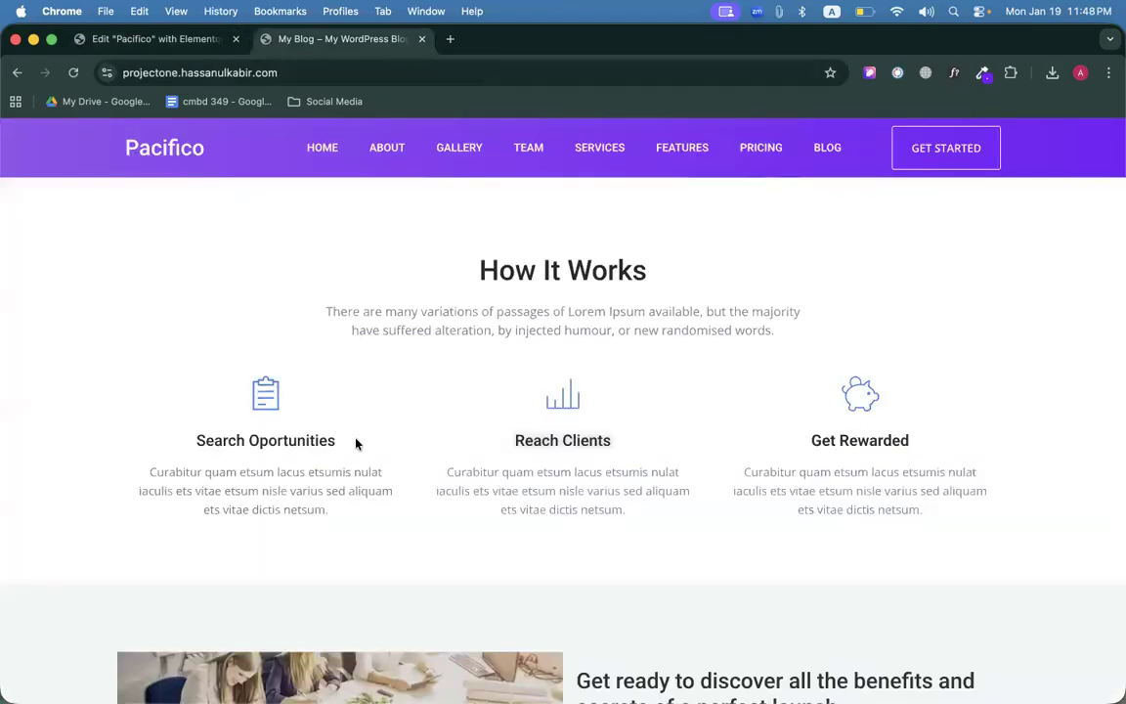
Look at the live Pacifico page again before returning to the editor.
{"action": "right_click", "coordinate": [275, 401]}
{"action": "key", "text": "Escape"}
{"action": "key", "text": "super+t"}
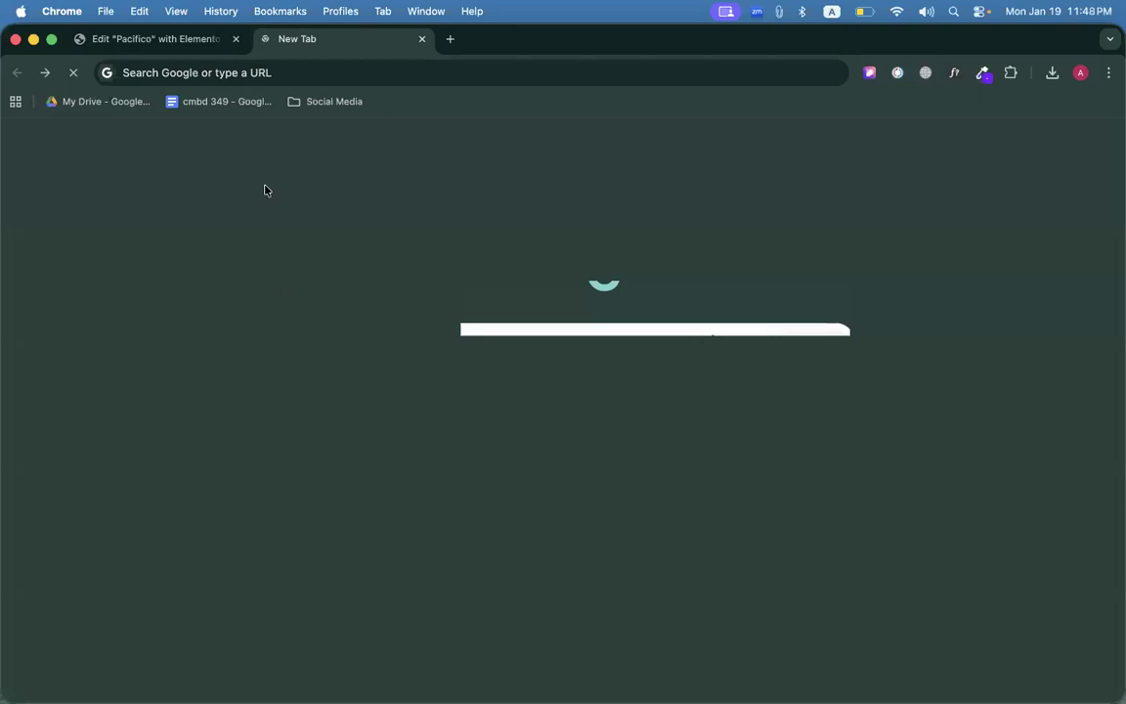
{"action": "left_click", "coordinate": [44, 72]}
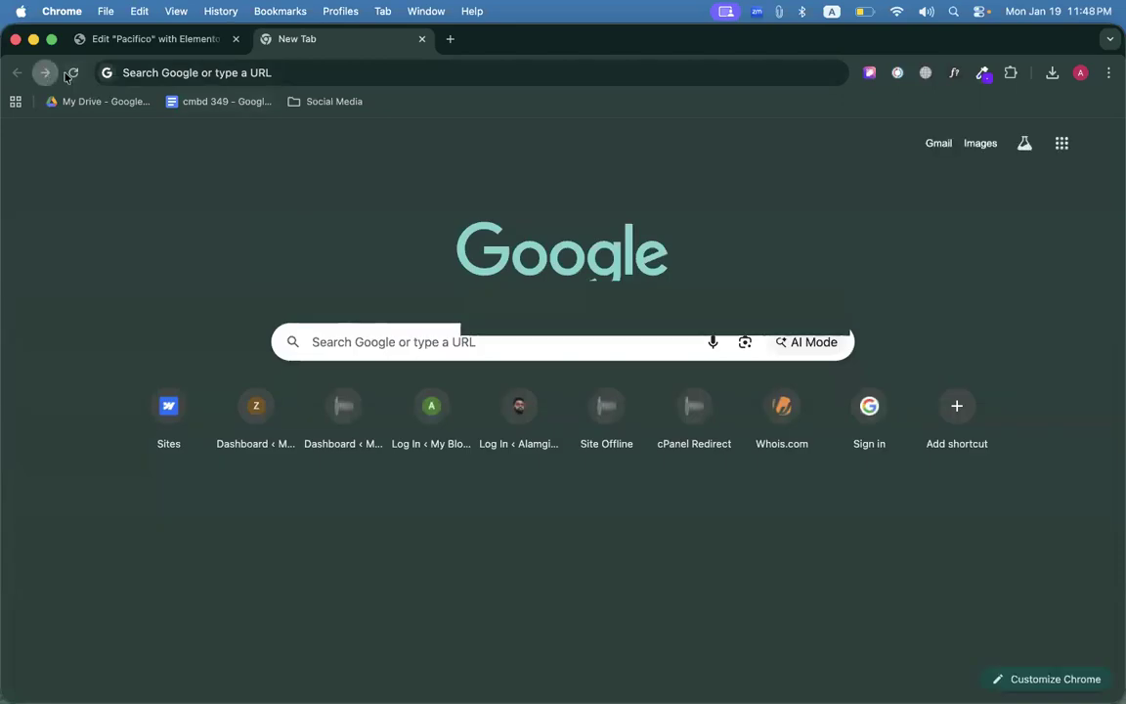
{"action": "left_click", "coordinate": [176, 44]}
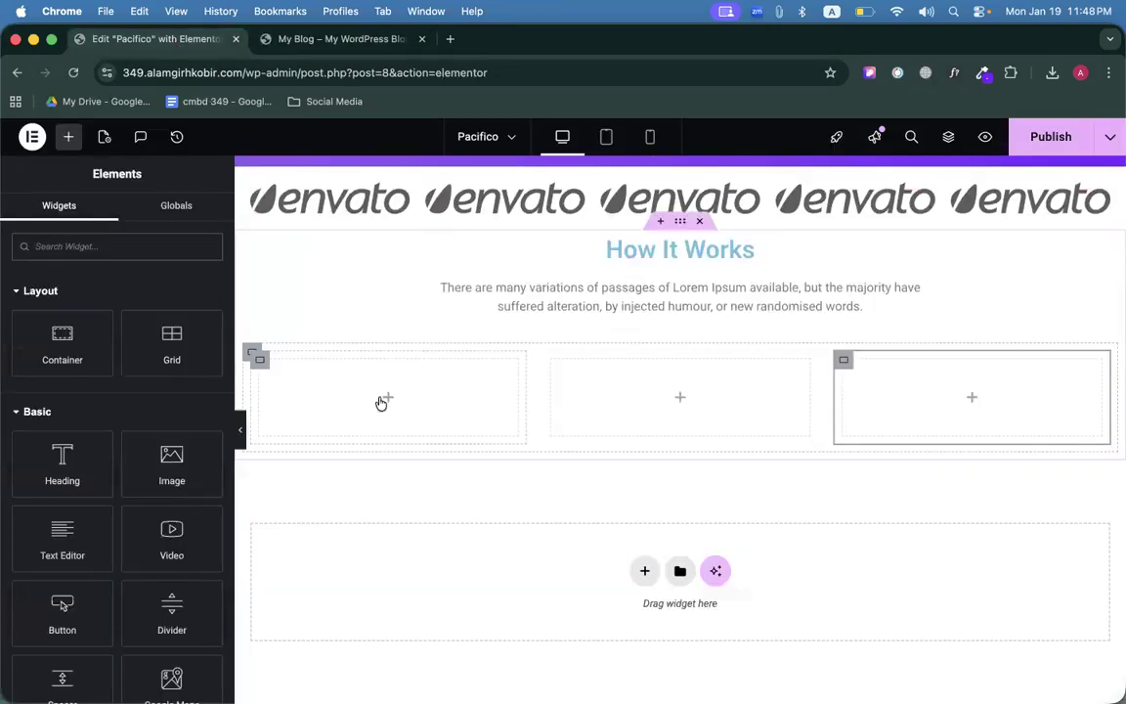
Add an Image Box to the first column, open its media library, and start searching 'svg rpo'.
{"action": "type", "text": "image"}
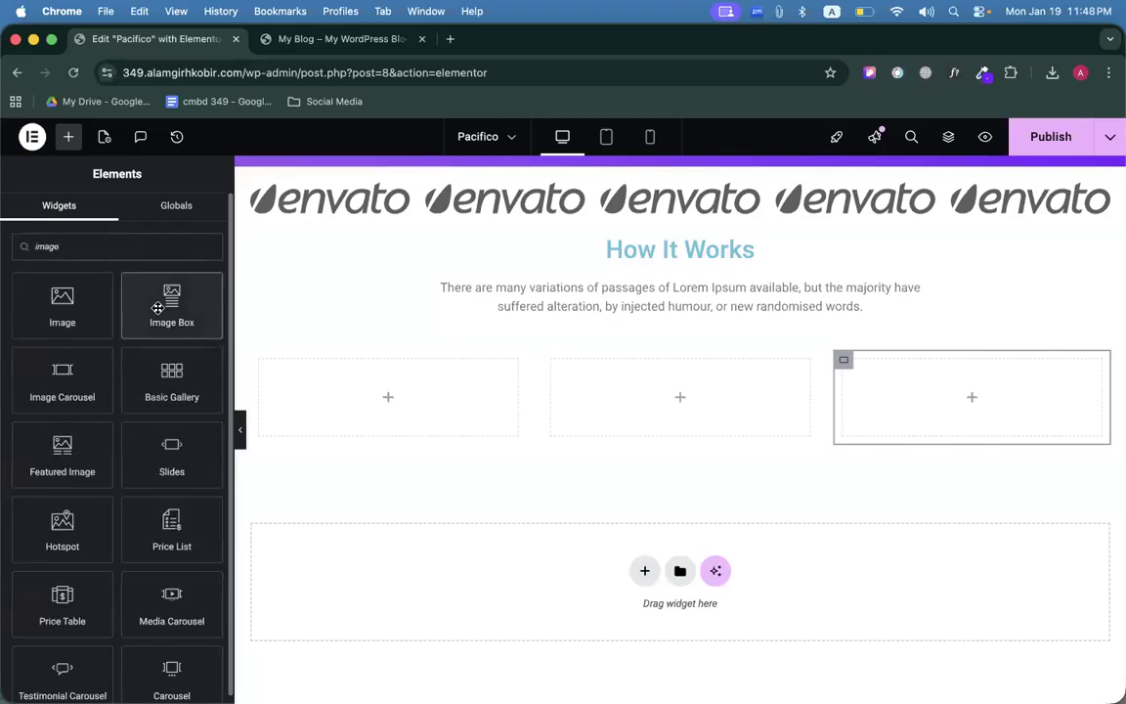
{"action": "left_click_drag", "start_coordinate": [157, 308], "coordinate": [369, 400]}
{"action": "left_click", "coordinate": [135, 376]}
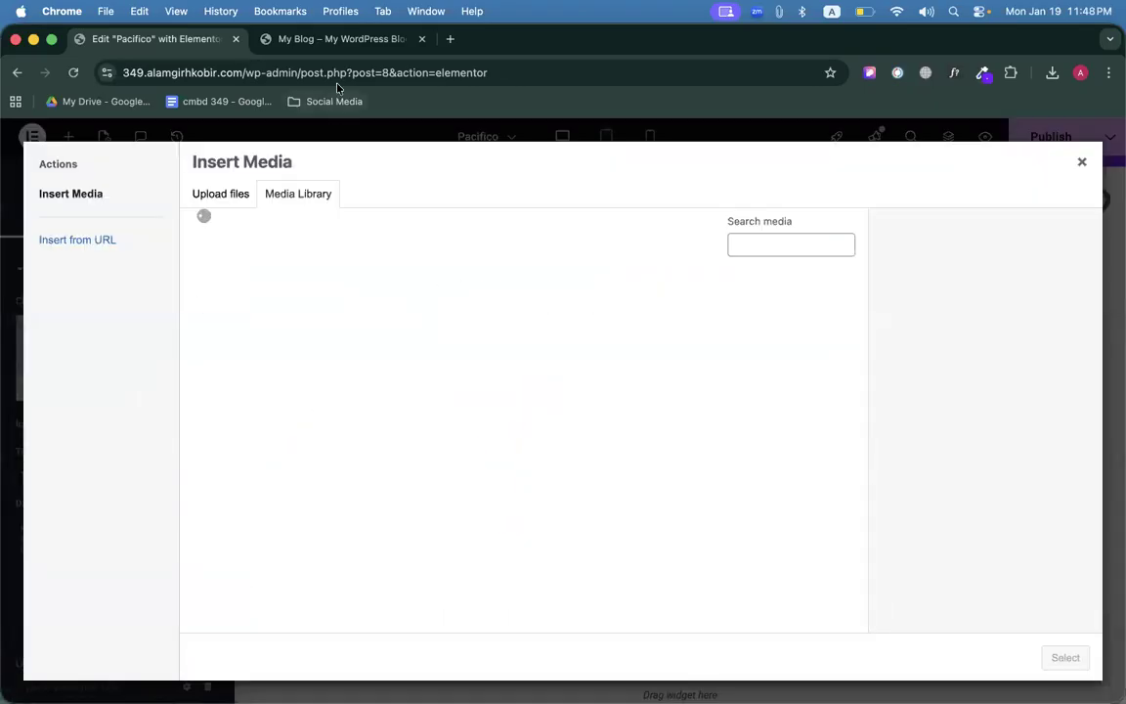
{"action": "left_click", "coordinate": [450, 38]}
{"action": "type", "text": "svg rpo"}
Search Google for SVG Repo, correcting the typos, and open the SVG Repo home page.
{"action": "key", "text": "BackSpace"}
{"action": "key", "text": "BackSpace"}
{"action": "key", "text": "BackSpace"}
{"action": "key", "text": "BackSpace"}
{"action": "type", "text": "sro"}
{"action": "key", "text": "Return"}
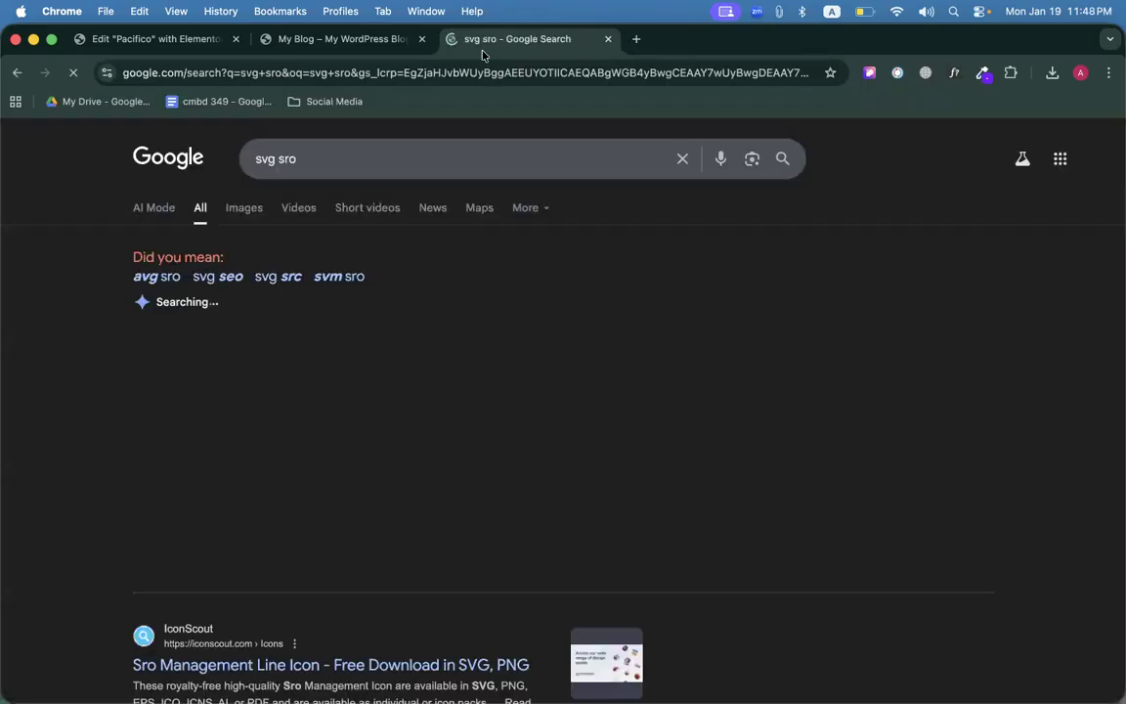
{"action": "scroll", "coordinate": [227, 521], "scroll_direction": "down", "scroll_amount": 3}
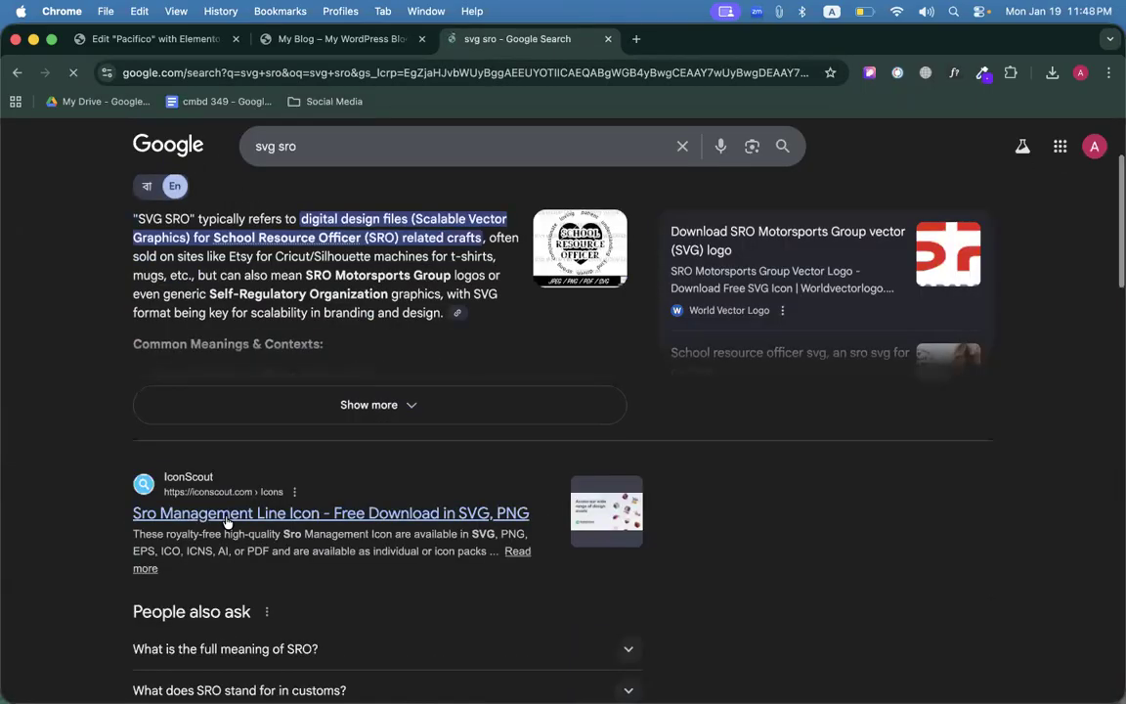
{"action": "scroll", "coordinate": [226, 515], "scroll_direction": "down", "scroll_amount": 10}
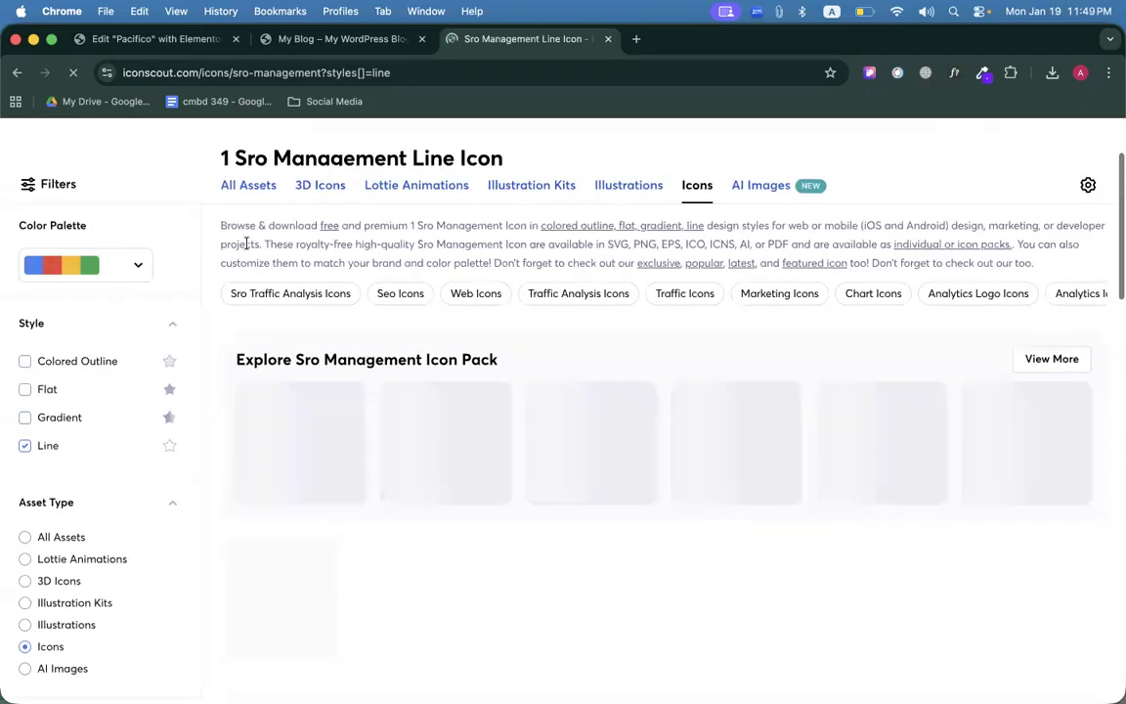
{"action": "left_click", "coordinate": [237, 73]}
{"action": "type", "text": "SVG pro"}
{"action": "key", "text": "BackSpace"}
{"action": "type", "text": "ro"}
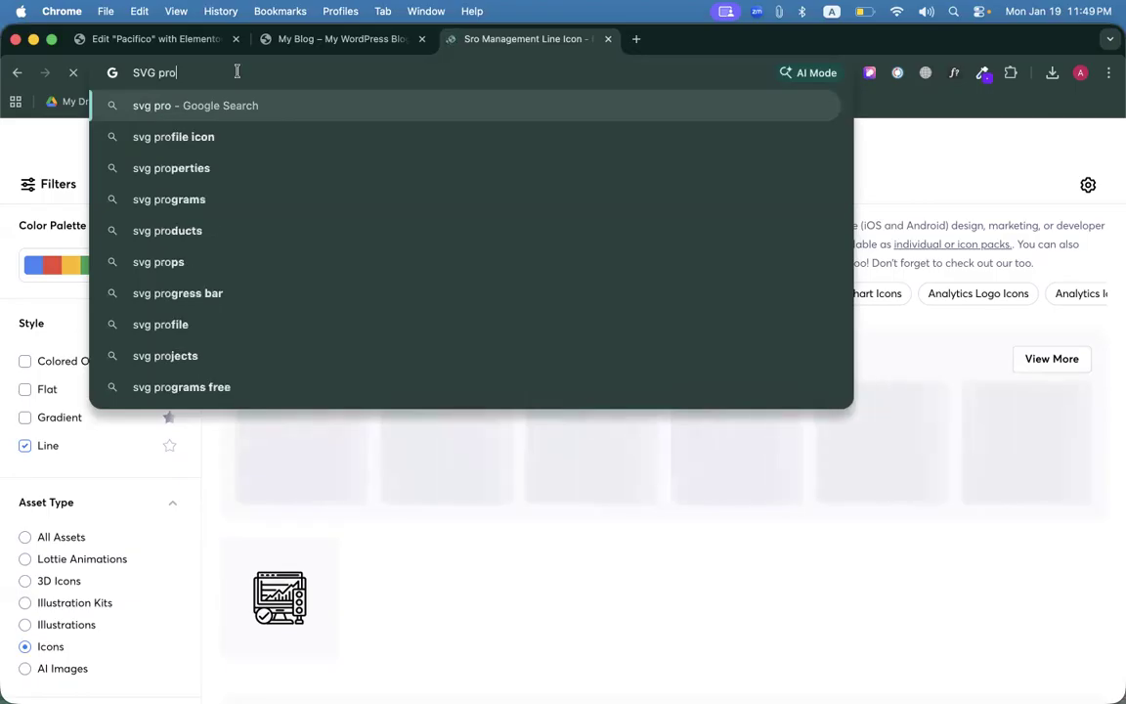
{"action": "key", "text": "Return"}
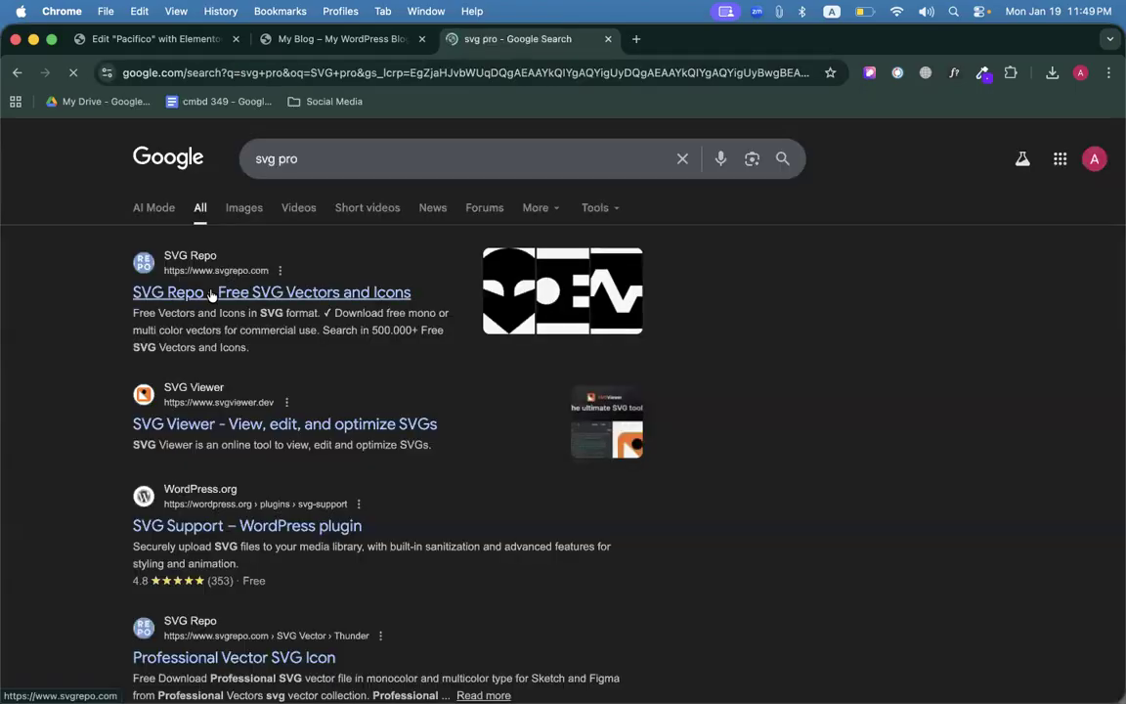
{"action": "left_click", "coordinate": [259, 293]}
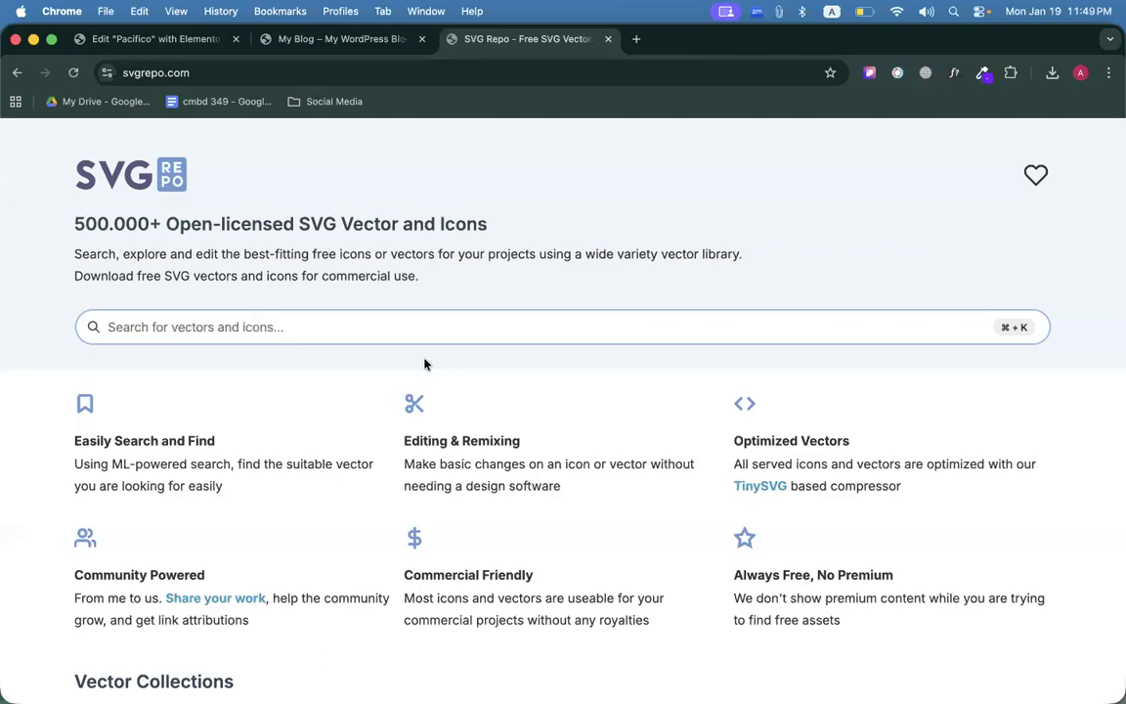
Search SVG Repo for 'Note' and open the Note 1 clipboard icon in the vector editor.
{"action": "left_click", "coordinate": [306, 335]}
{"action": "type", "text": "Note"}
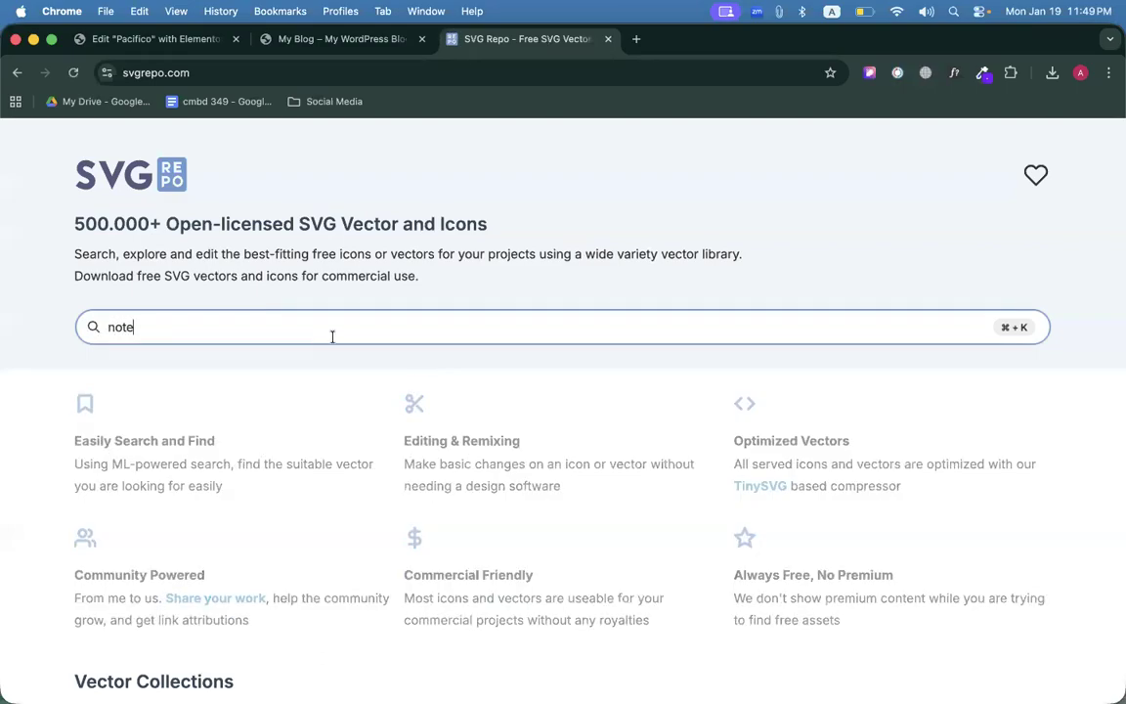
{"action": "key", "text": "Return"}
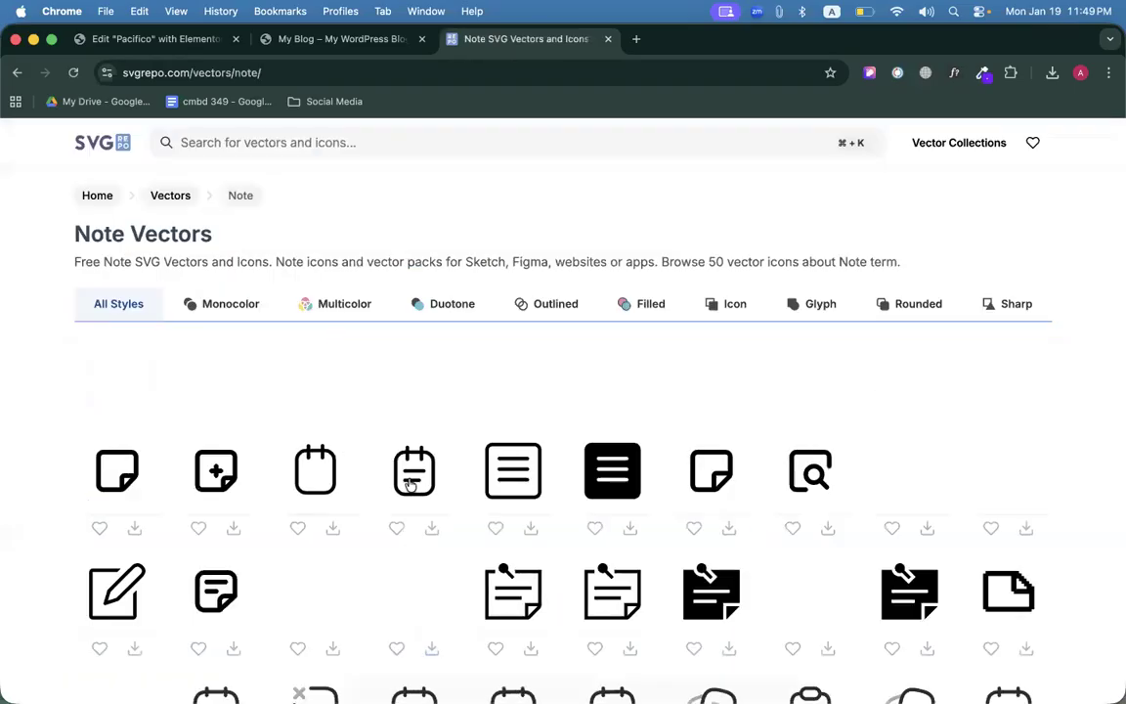
{"action": "scroll", "coordinate": [410, 484], "scroll_direction": "down", "scroll_amount": 3}
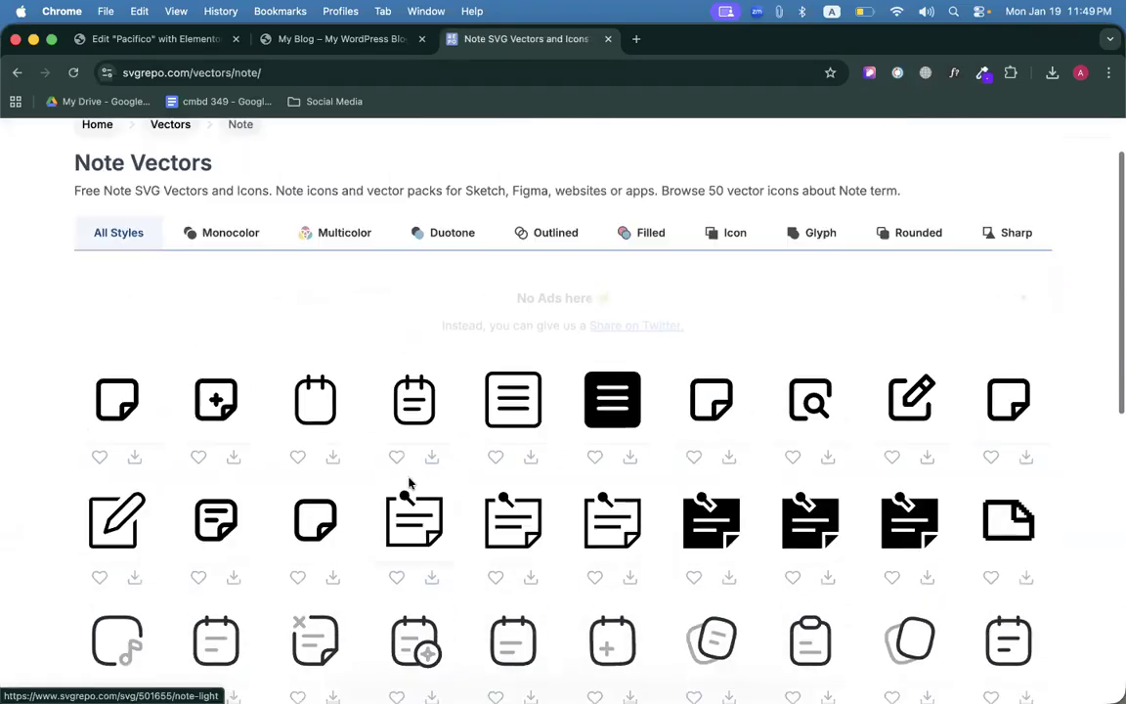
{"action": "scroll", "coordinate": [770, 578], "scroll_direction": "down", "scroll_amount": 2}
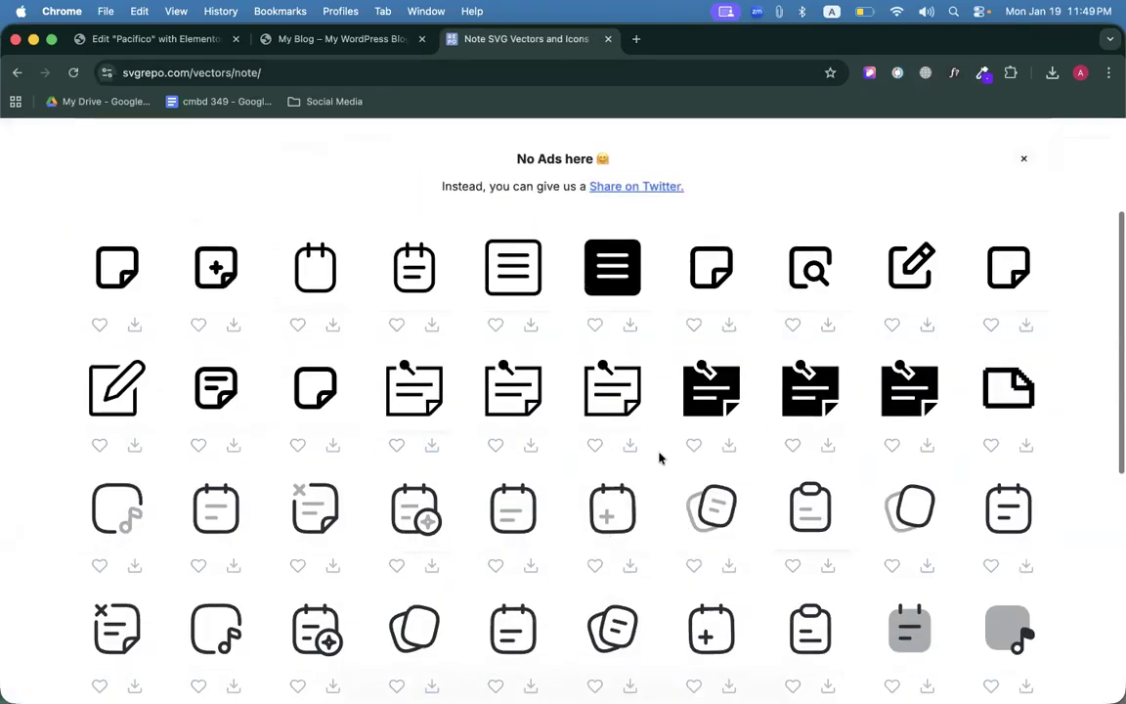
{"action": "scroll", "coordinate": [641, 437], "scroll_direction": "up", "scroll_amount": 5}
{"action": "left_click", "coordinate": [640, 437]}
{"action": "left_click", "coordinate": [540, 448]}
Sample the blue #4185F4 from the reference site's clipboard icon with ColorZilla.
{"action": "left_click", "coordinate": [376, 39]}
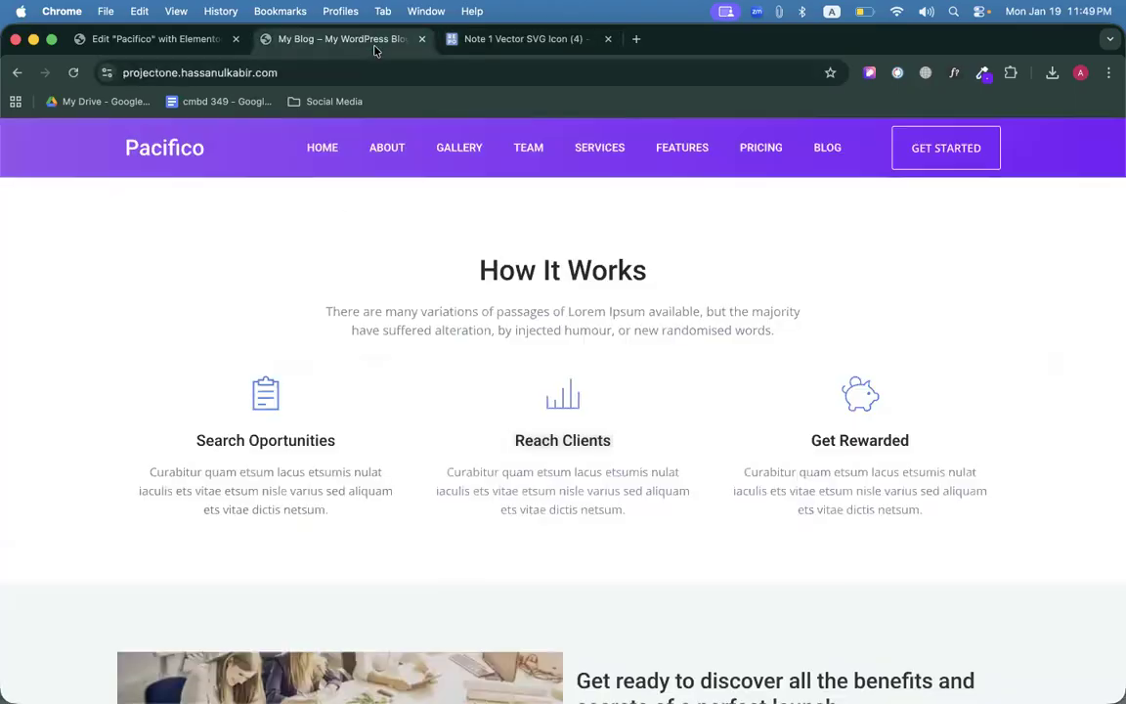
{"action": "left_click", "coordinate": [982, 73]}
{"action": "left_click", "coordinate": [963, 98]}
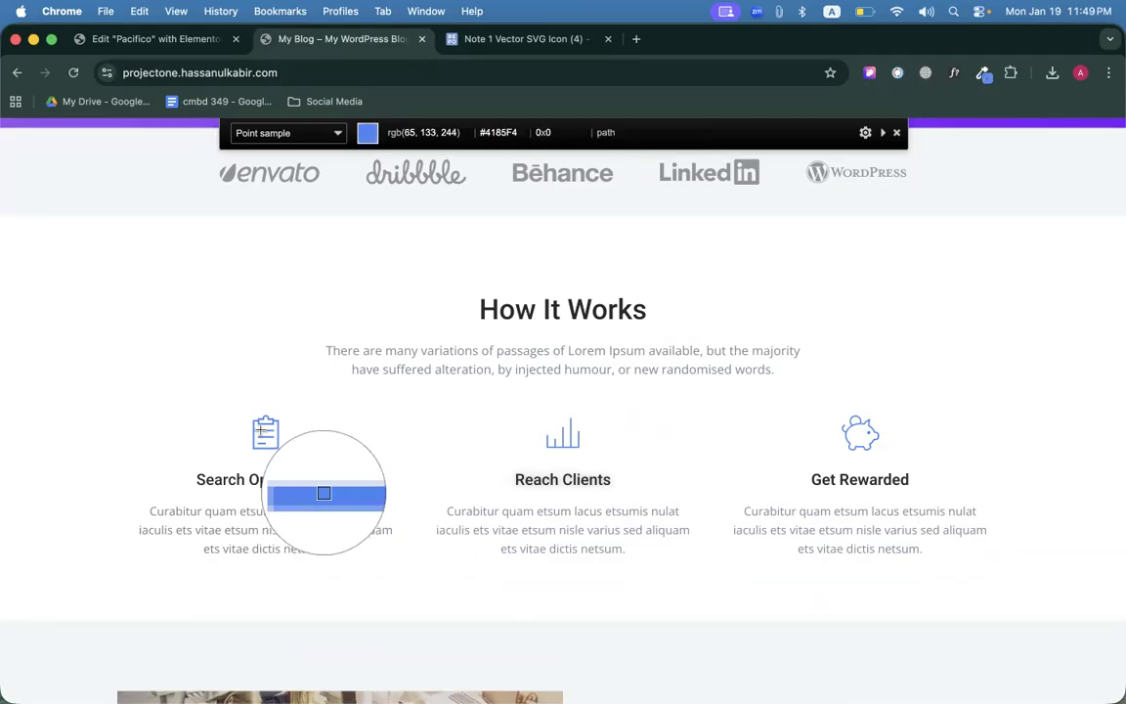
{"action": "left_click", "coordinate": [261, 430]}
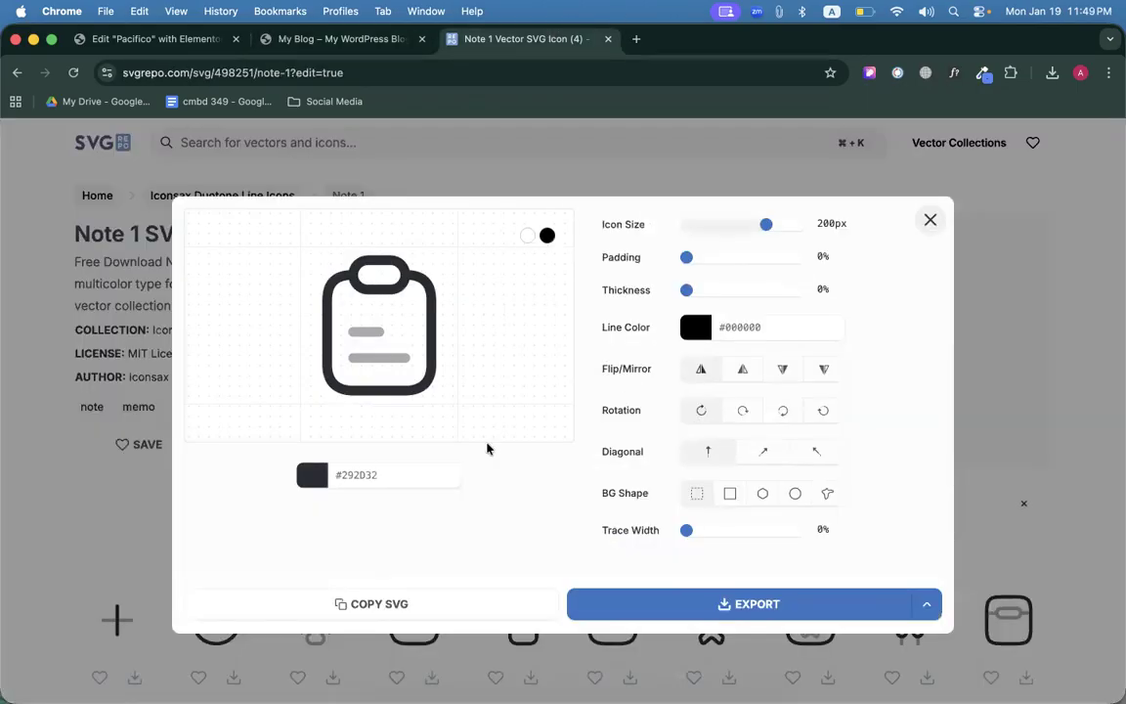
Set the icon's colour value to #4185F4 and export it as an SVG.
{"action": "left_click", "coordinate": [455, 474]}
{"action": "key", "text": "super+a"}
{"action": "key", "text": "super+v"}
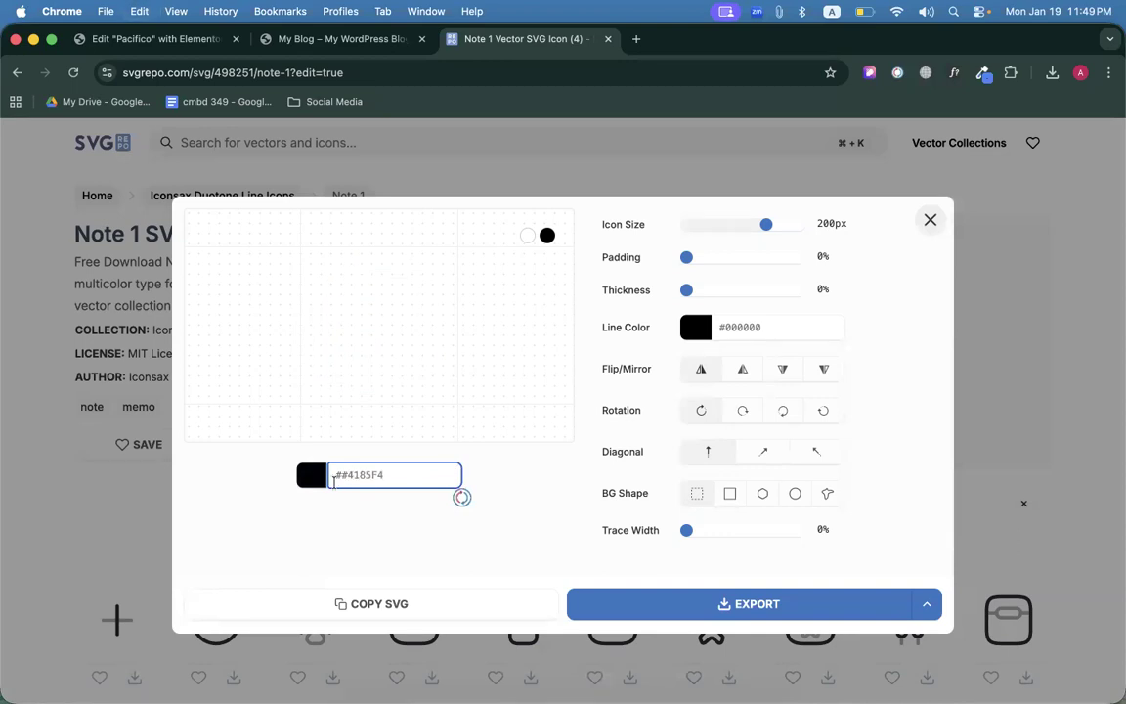
{"action": "left_click", "coordinate": [344, 477]}
{"action": "key", "text": "BackSpace"}
{"action": "left_click", "coordinate": [664, 603]}
{"action": "left_click", "coordinate": [186, 39]}
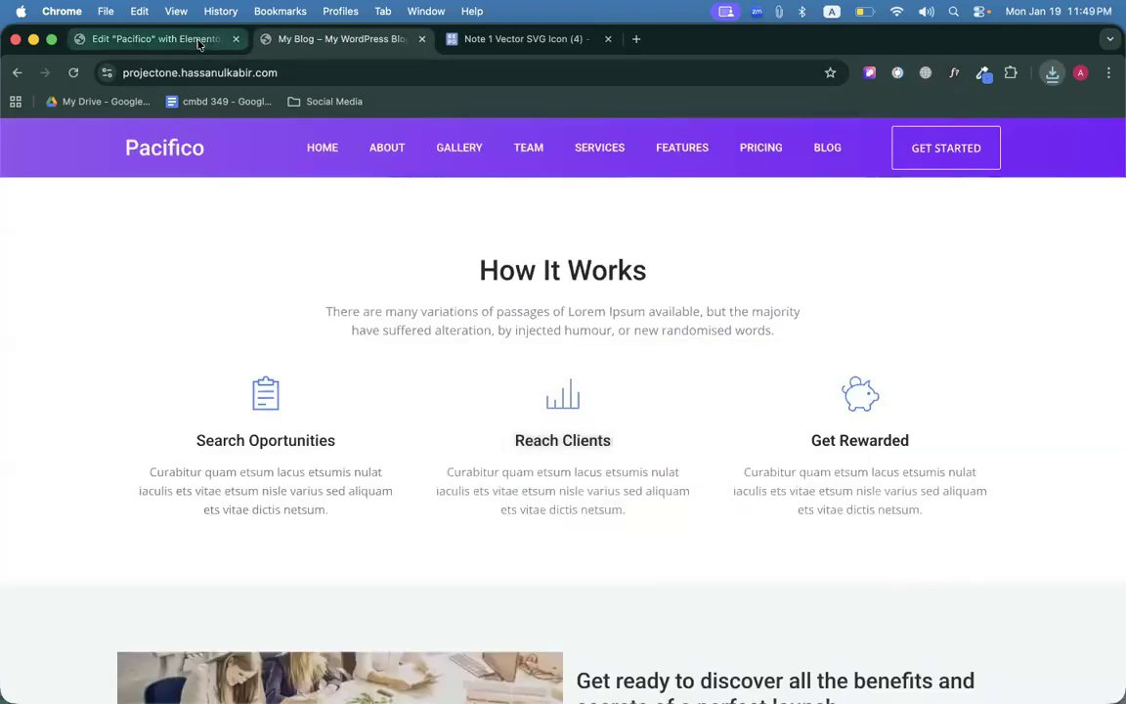
Try uploading the downloaded note SVG to the media library; the upload fails.
{"action": "left_click", "coordinate": [1052, 73]}
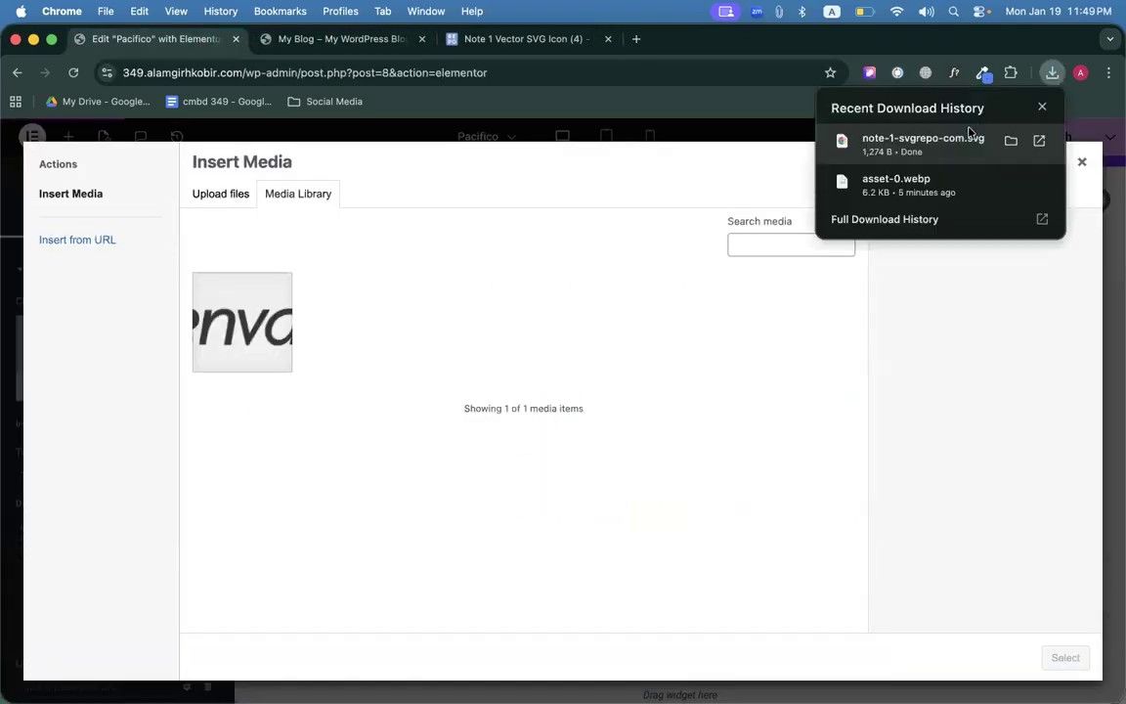
{"action": "left_click_drag", "start_coordinate": [841, 261], "coordinate": [966, 624]}
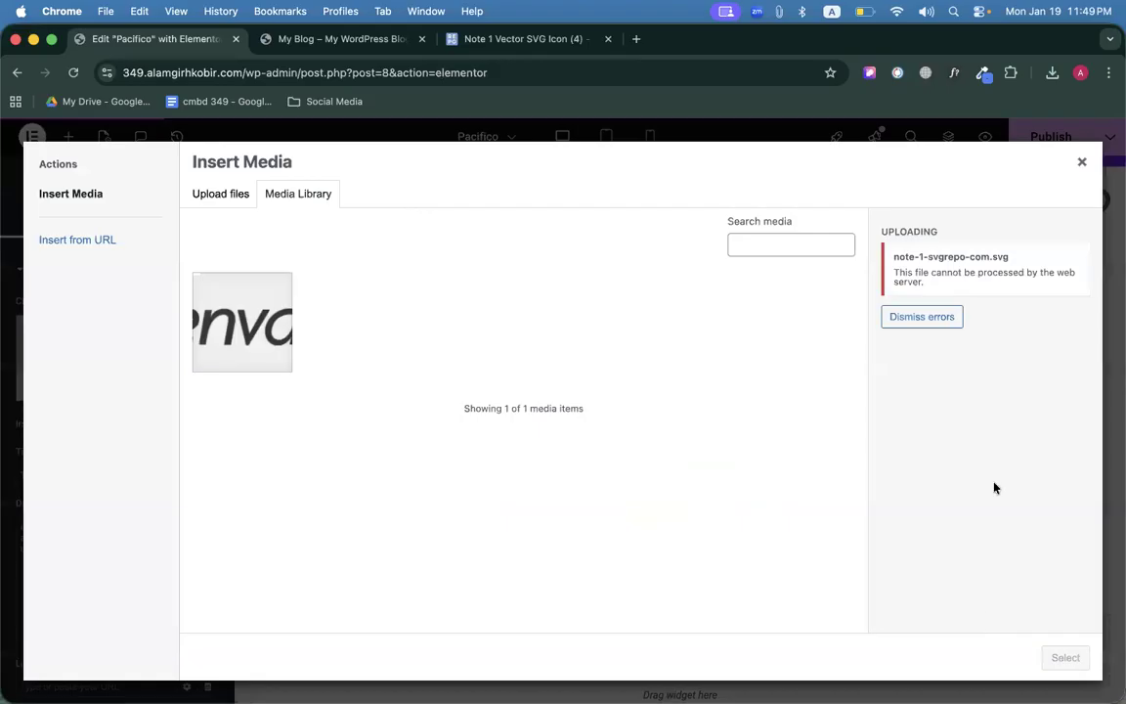
{"action": "left_click", "coordinate": [1081, 159]}
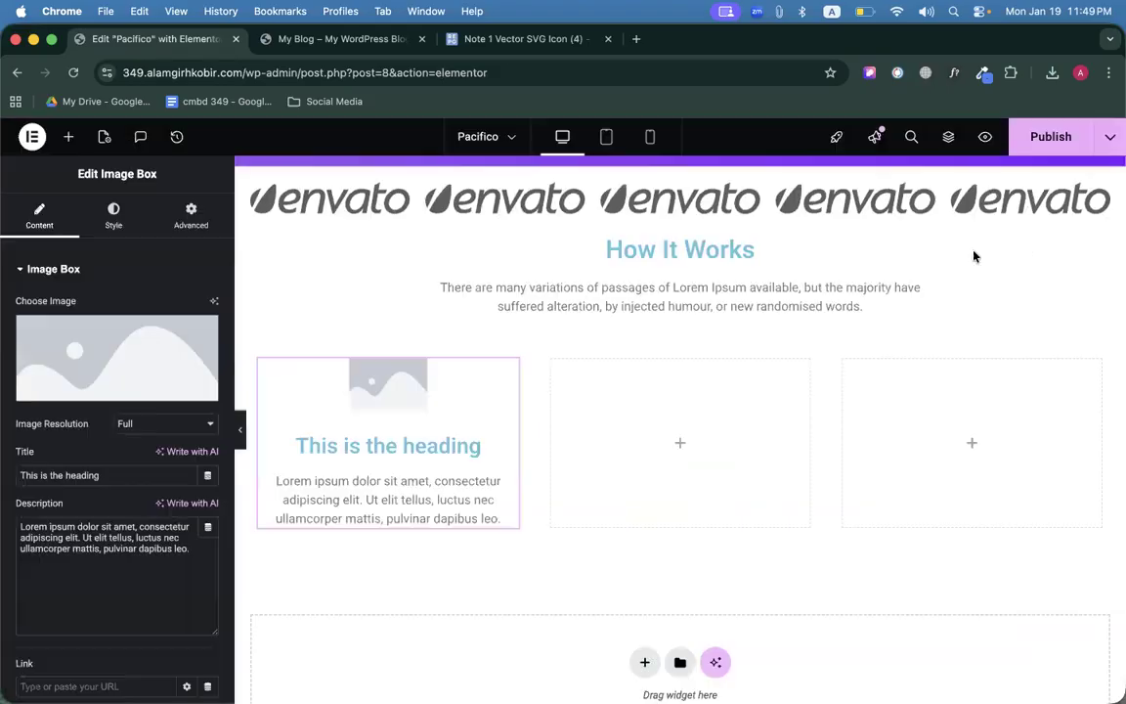
Enable unfiltered SVG uploads through a temporary Icon widget, then delete that star widget.
{"action": "left_click", "coordinate": [70, 138]}
{"action": "scroll", "coordinate": [105, 485], "scroll_direction": "down", "scroll_amount": 3}
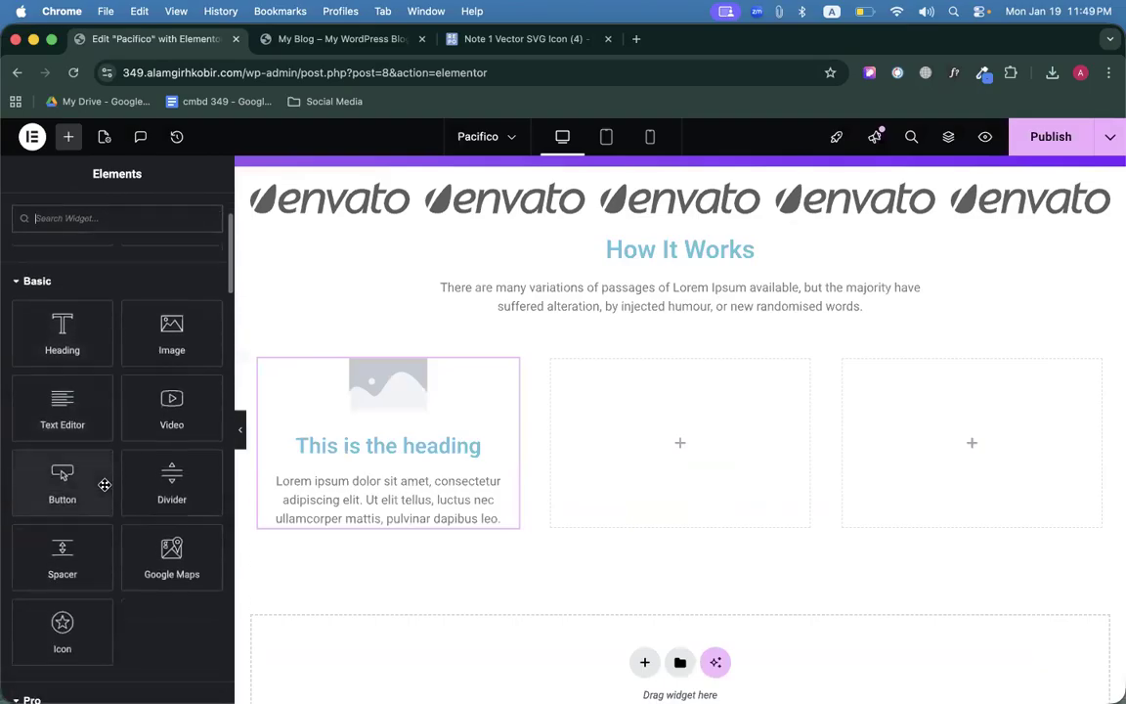
{"action": "scroll", "coordinate": [105, 485], "scroll_direction": "down", "scroll_amount": 2}
{"action": "left_click_drag", "start_coordinate": [61, 535], "coordinate": [721, 440]}
{"action": "mouse_move", "coordinate": [146, 370]}
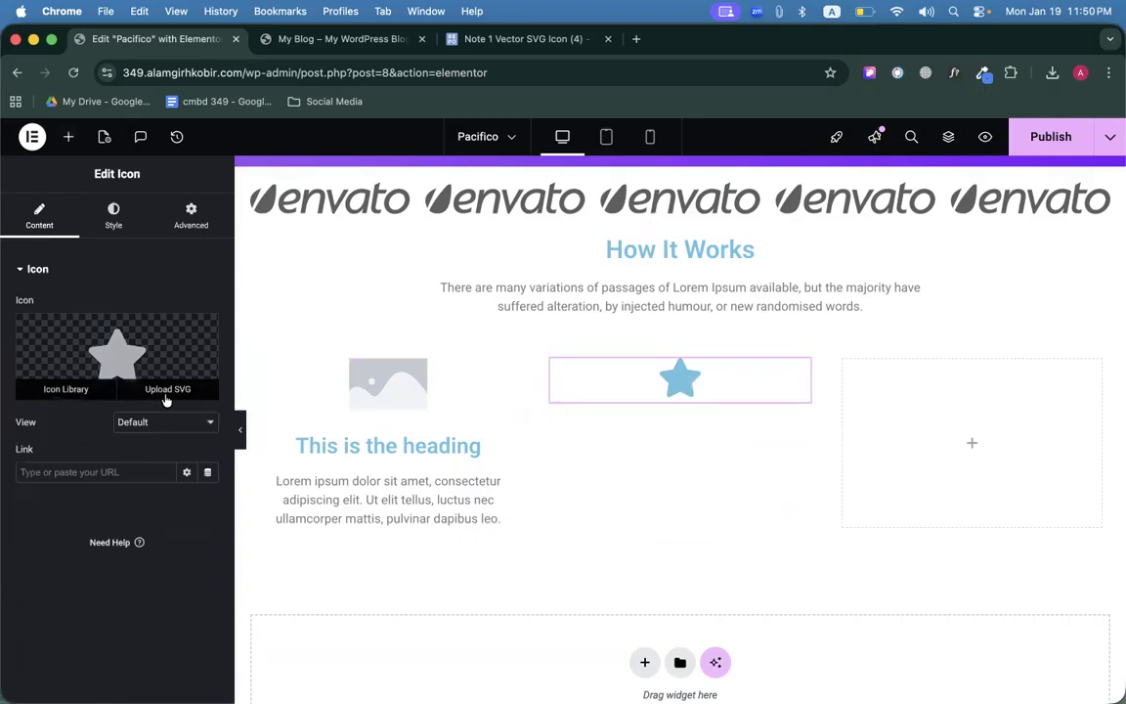
{"action": "left_click", "coordinate": [170, 388]}
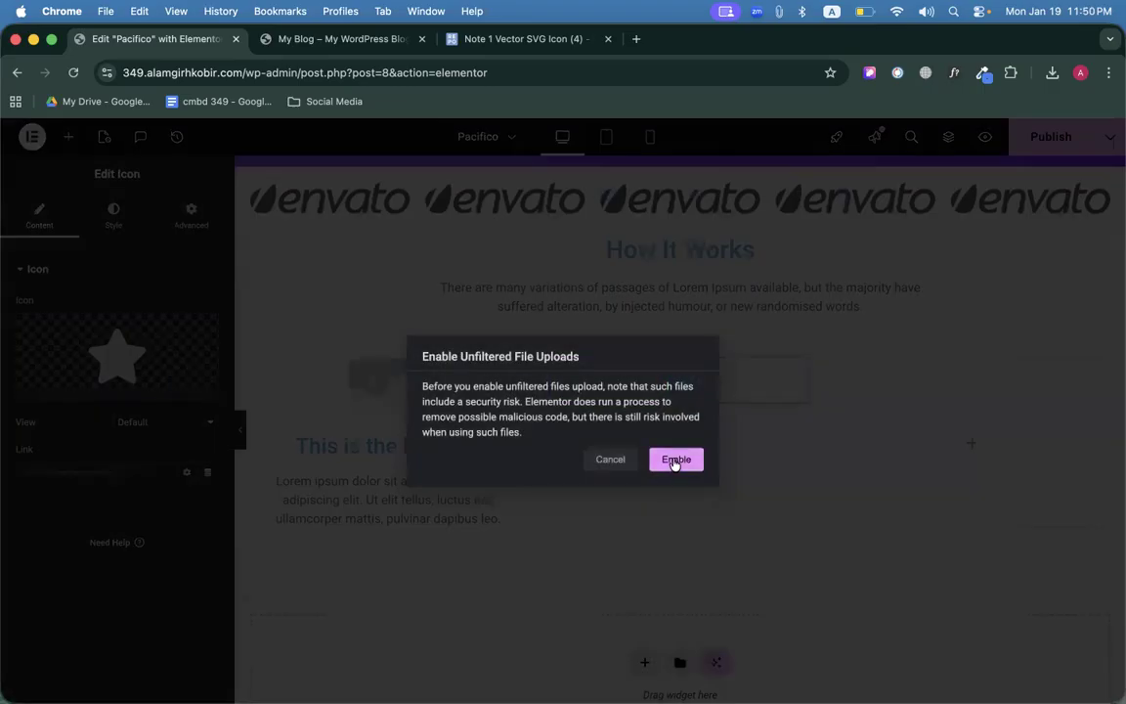
{"action": "left_click", "coordinate": [673, 461]}
{"action": "left_click", "coordinate": [1082, 161]}
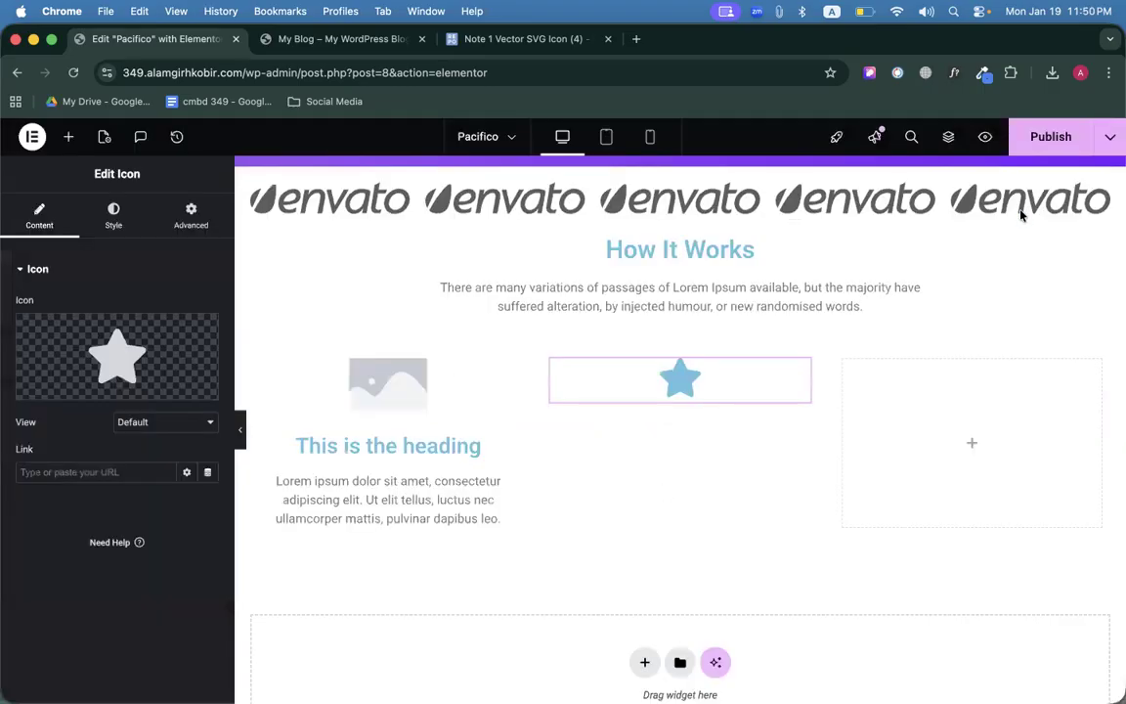
{"action": "right_click", "coordinate": [690, 384]}
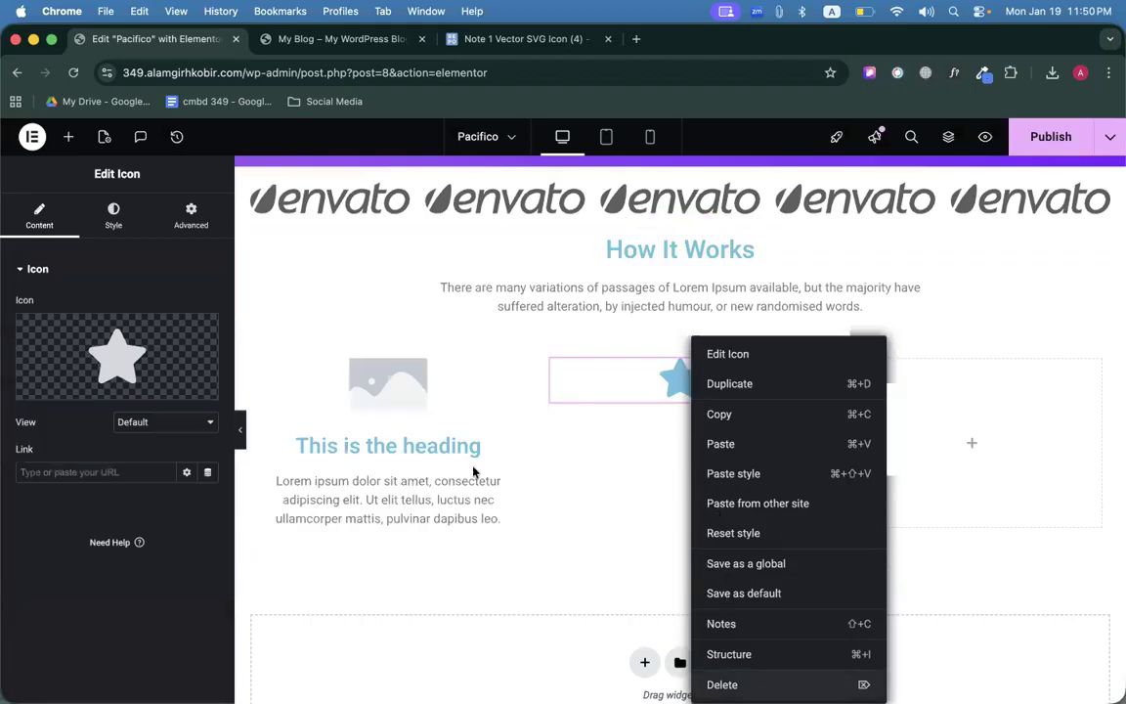
{"action": "key", "text": "Delete"}
Upload note-1-svgrepo-com.svg and set it as the first Image Box's image.
{"action": "left_click", "coordinate": [445, 449]}
{"action": "left_click", "coordinate": [94, 338]}
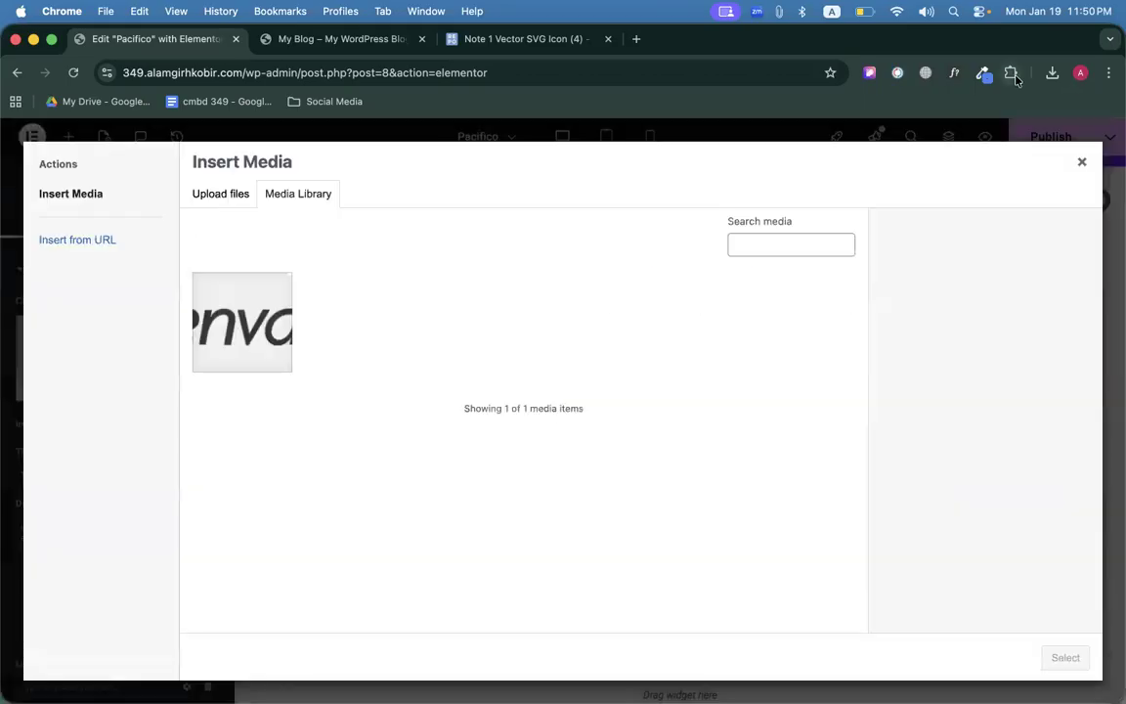
{"action": "left_click", "coordinate": [1048, 74]}
{"action": "left_click_drag", "start_coordinate": [938, 158], "coordinate": [860, 584]}
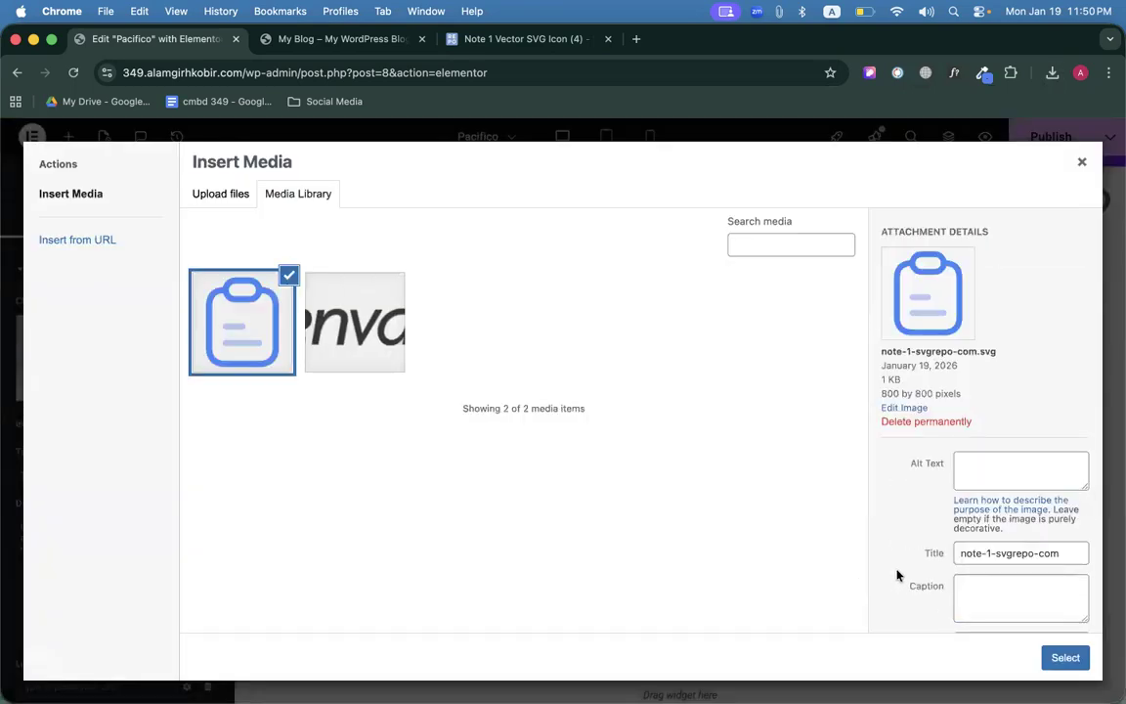
{"action": "left_click", "coordinate": [1065, 657]}
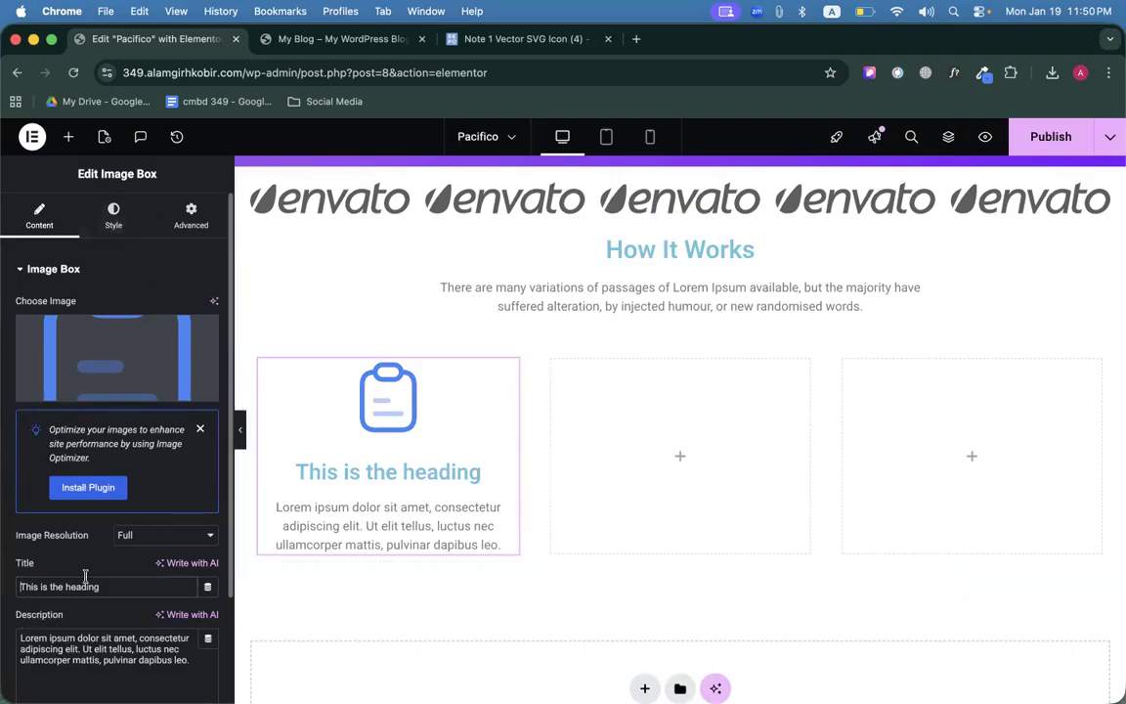
Copy the clipboard Image Box and paste it into the empty second and third columns.
{"action": "left_click", "coordinate": [114, 215]}
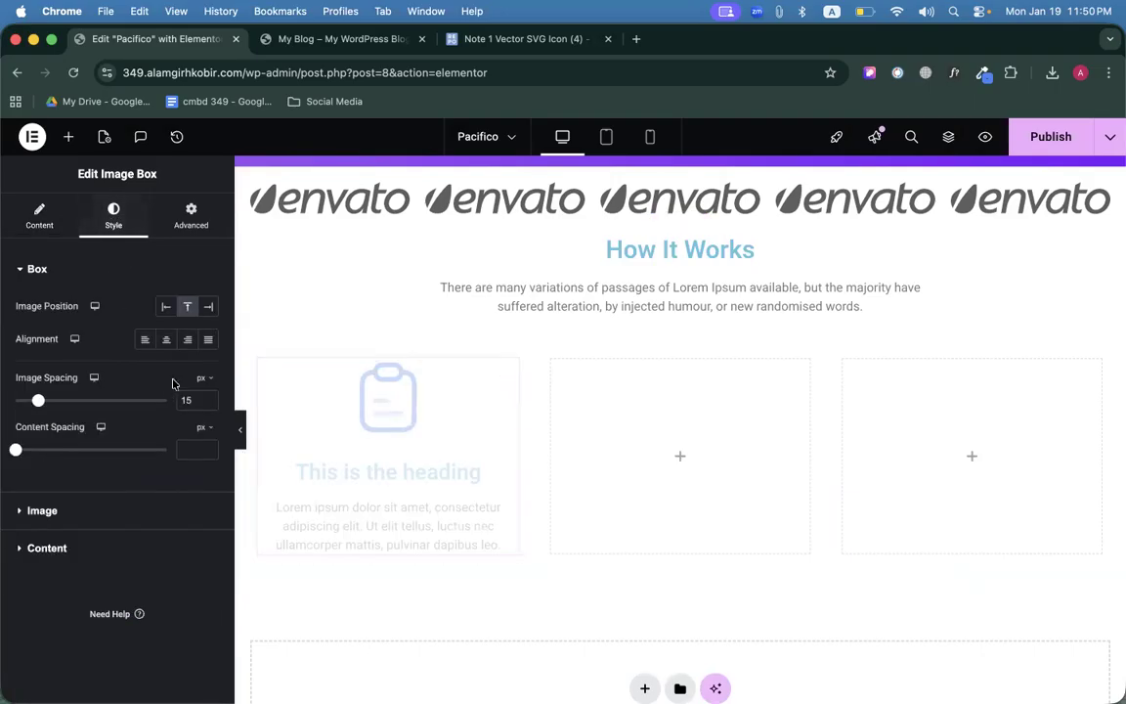
{"action": "left_click", "coordinate": [39, 215]}
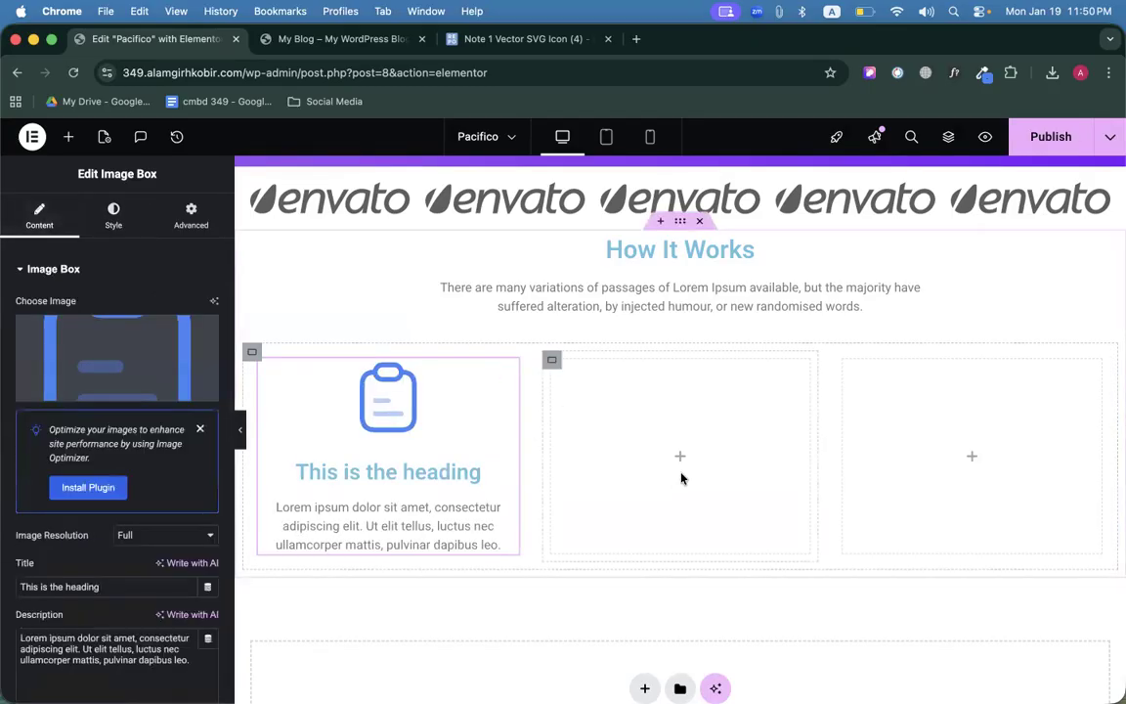
{"action": "right_click", "coordinate": [472, 440]}
{"action": "left_click", "coordinate": [528, 419]}
{"action": "right_click", "coordinate": [664, 440]}
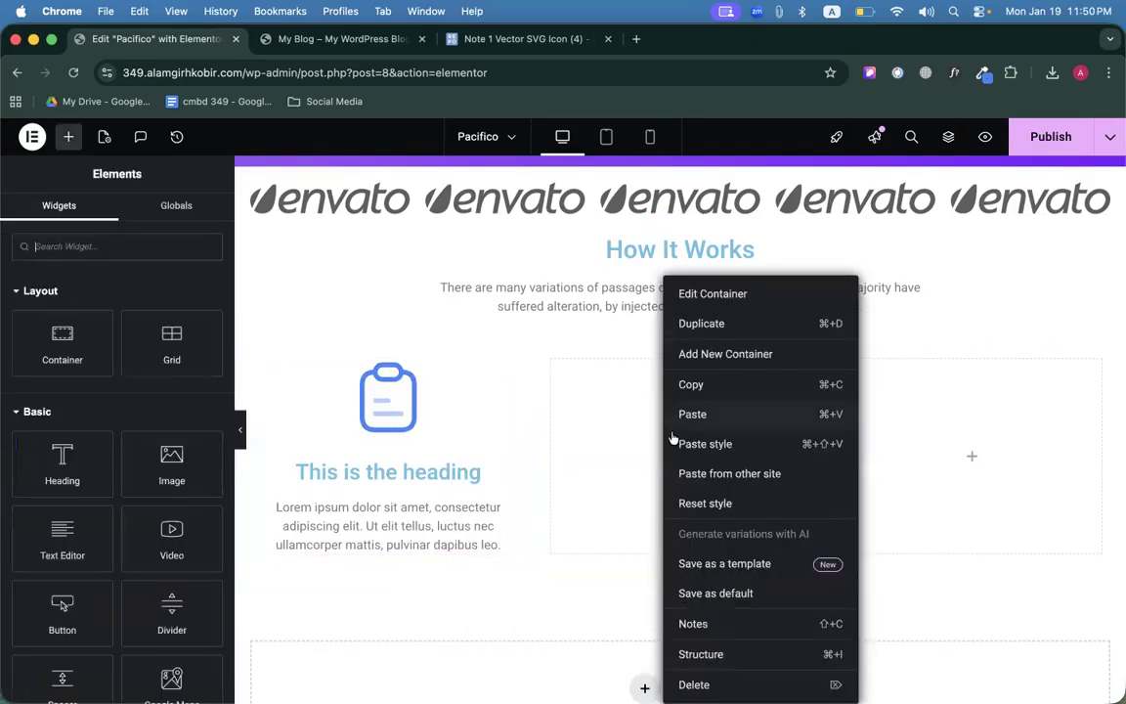
{"action": "left_click", "coordinate": [763, 414]}
{"action": "right_click", "coordinate": [903, 455]}
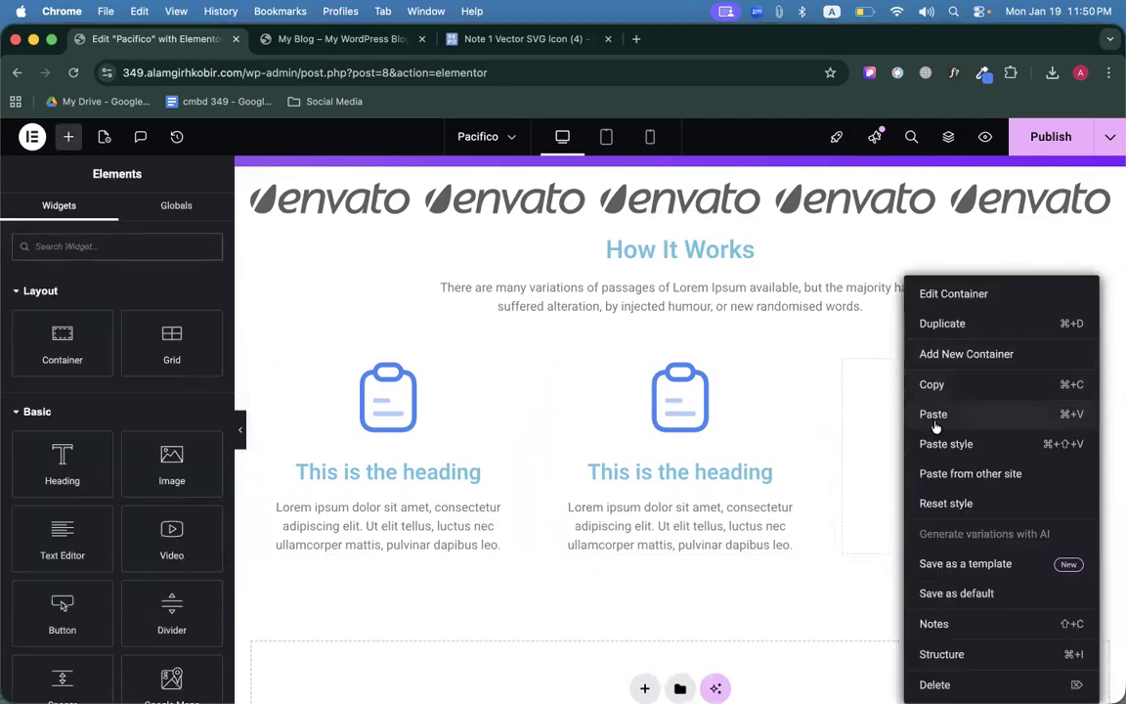
{"action": "left_click", "coordinate": [933, 415]}
{"action": "scroll", "coordinate": [762, 409], "scroll_direction": "up", "scroll_amount": 2}
{"action": "scroll", "coordinate": [719, 383], "scroll_direction": "up", "scroll_amount": 2}
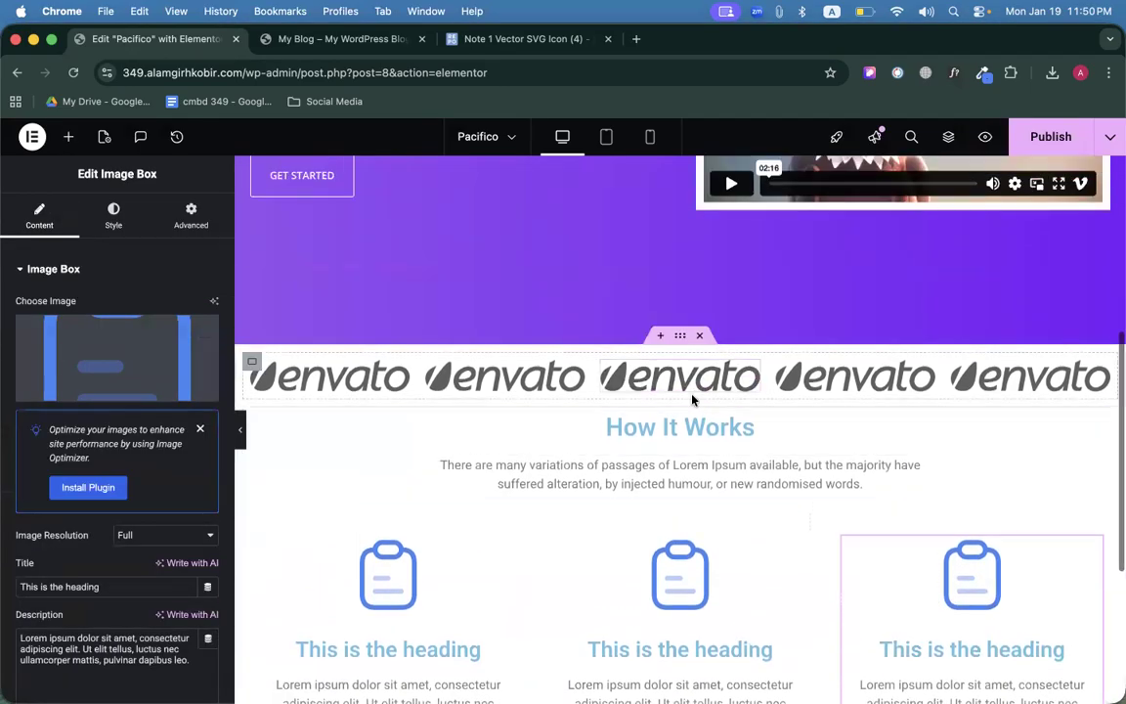
Unlink the How It Works container's padding and set Top and Bottom to 100 px.
{"action": "left_click", "coordinate": [681, 400]}
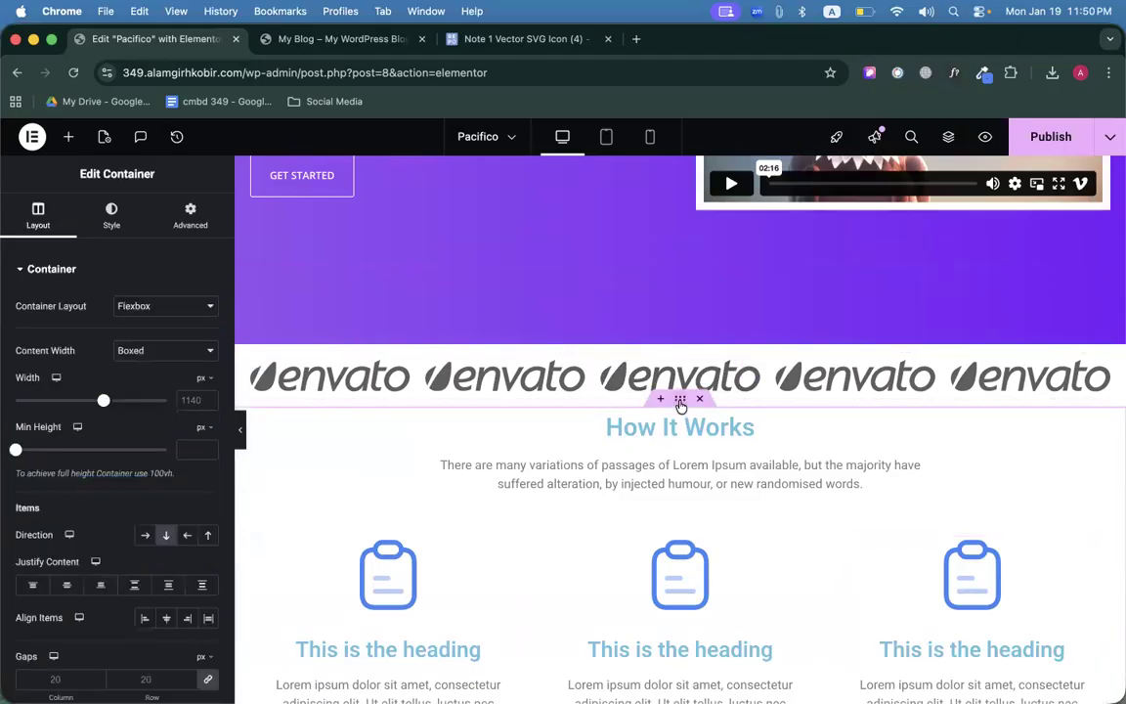
{"action": "left_click", "coordinate": [176, 217]}
{"action": "left_click", "coordinate": [208, 387]}
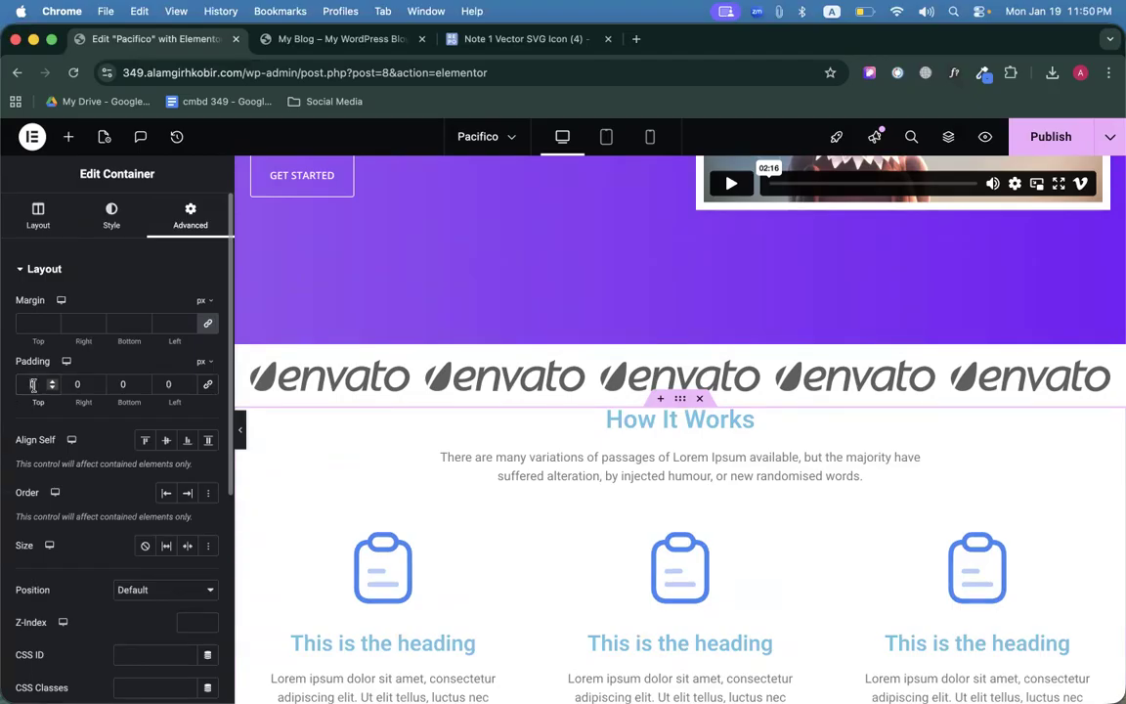
{"action": "type", "text": "15"}
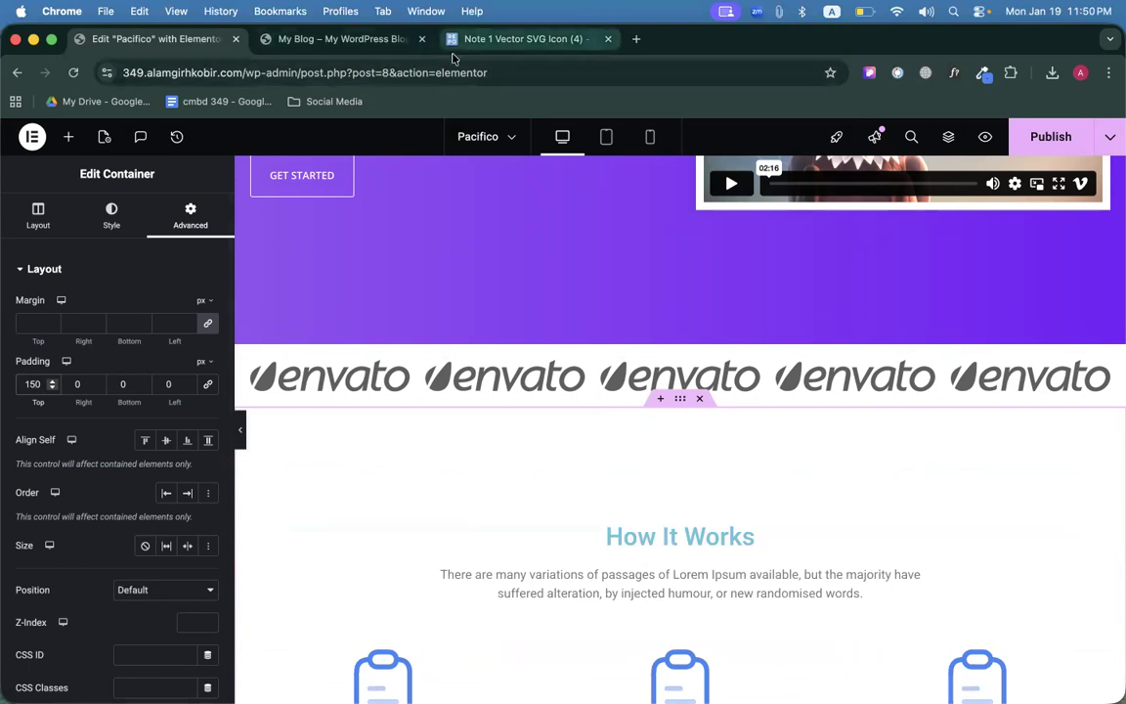
{"action": "left_click", "coordinate": [330, 44]}
{"action": "left_click", "coordinate": [192, 43]}
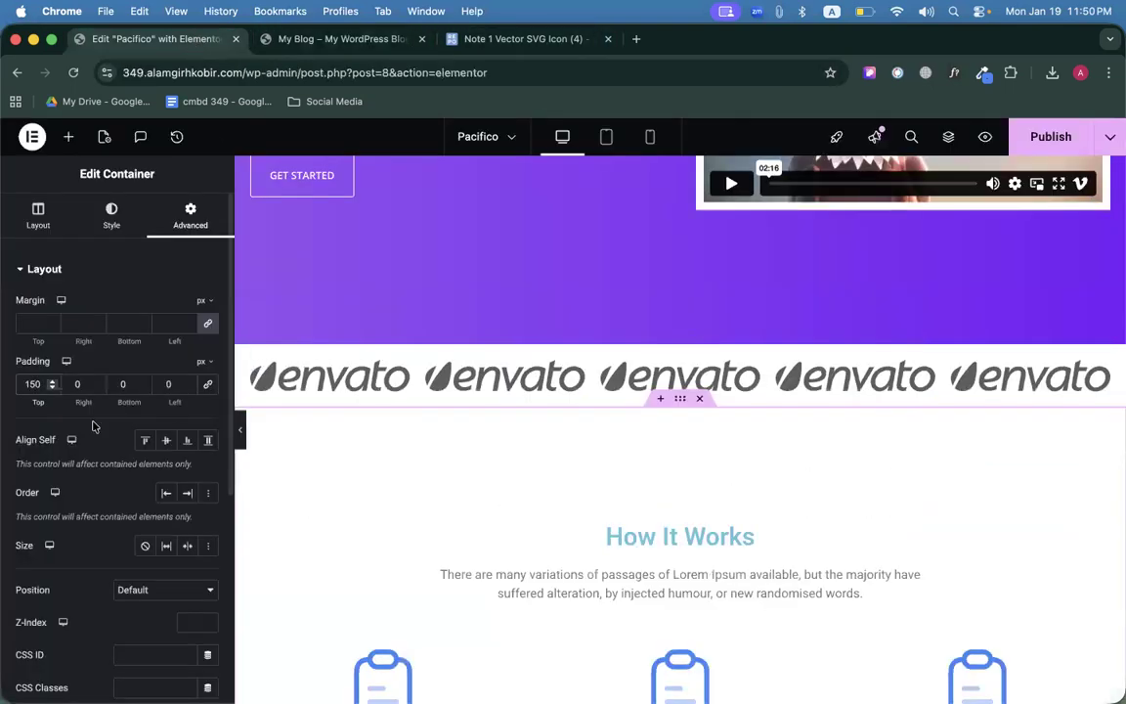
{"action": "key", "text": "BackSpace"}
{"action": "type", "text": "0"}
{"action": "left_click", "coordinate": [123, 384]}
{"action": "type", "text": "15"}
{"action": "scroll", "coordinate": [523, 548], "scroll_direction": "down", "scroll_amount": 5}
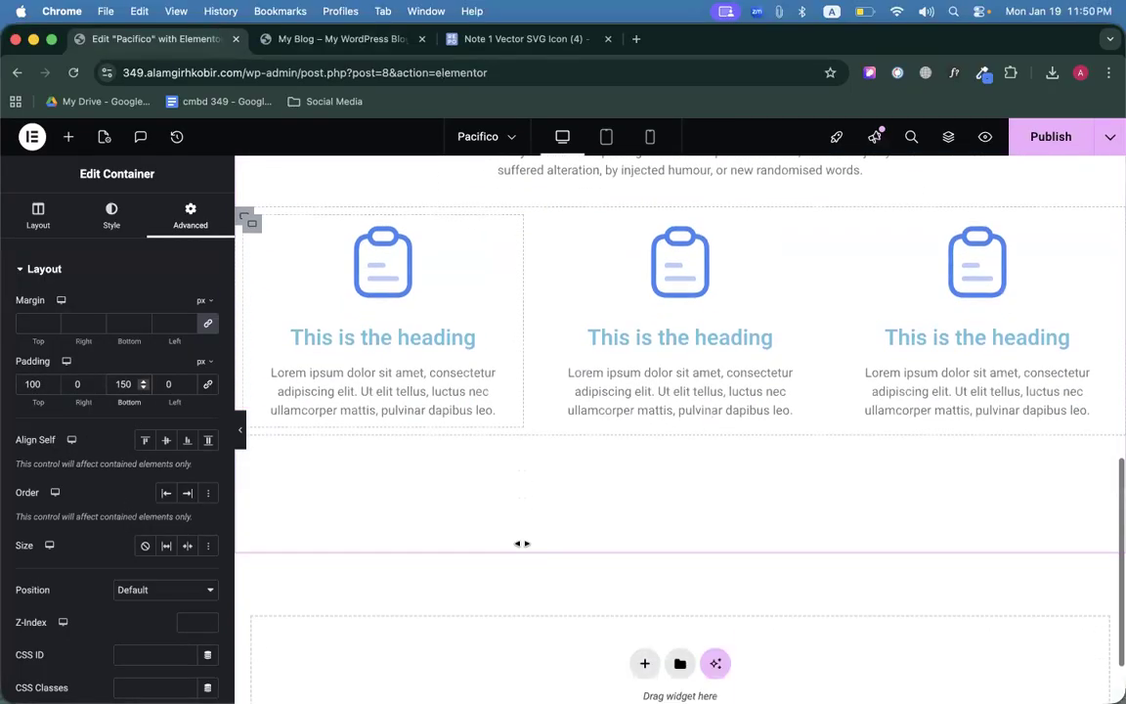
{"action": "scroll", "coordinate": [522, 544], "scroll_direction": "down", "scroll_amount": 2}
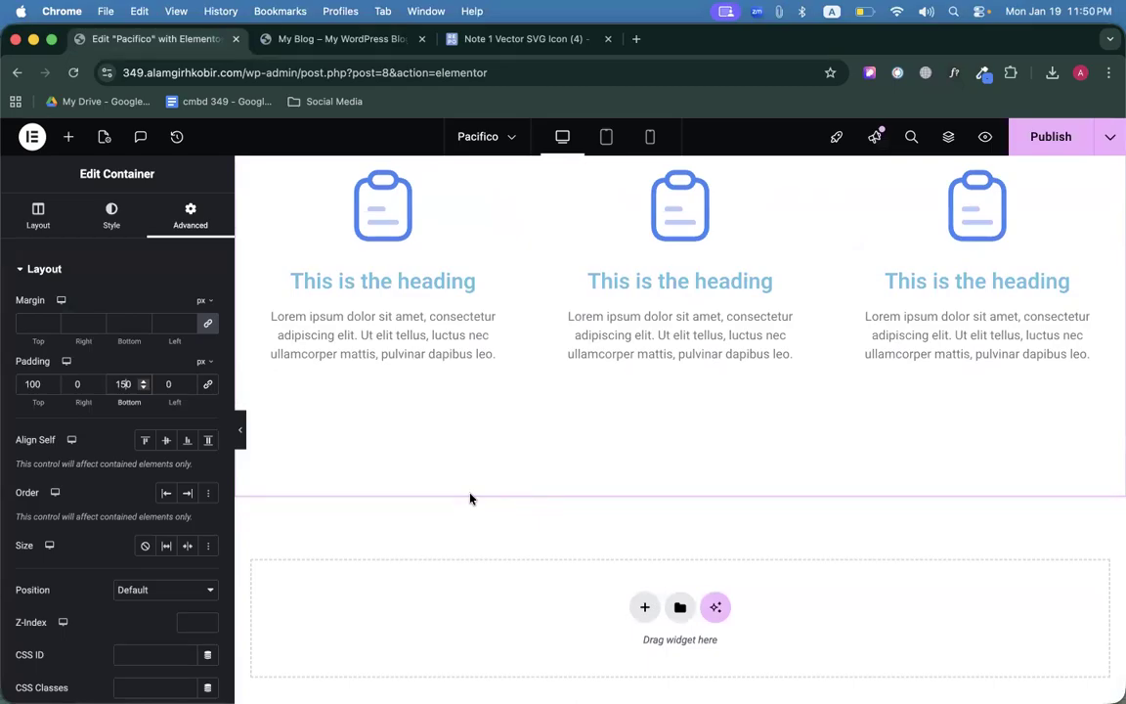
{"action": "key", "text": "BackSpace"}
{"action": "type", "text": "0"}
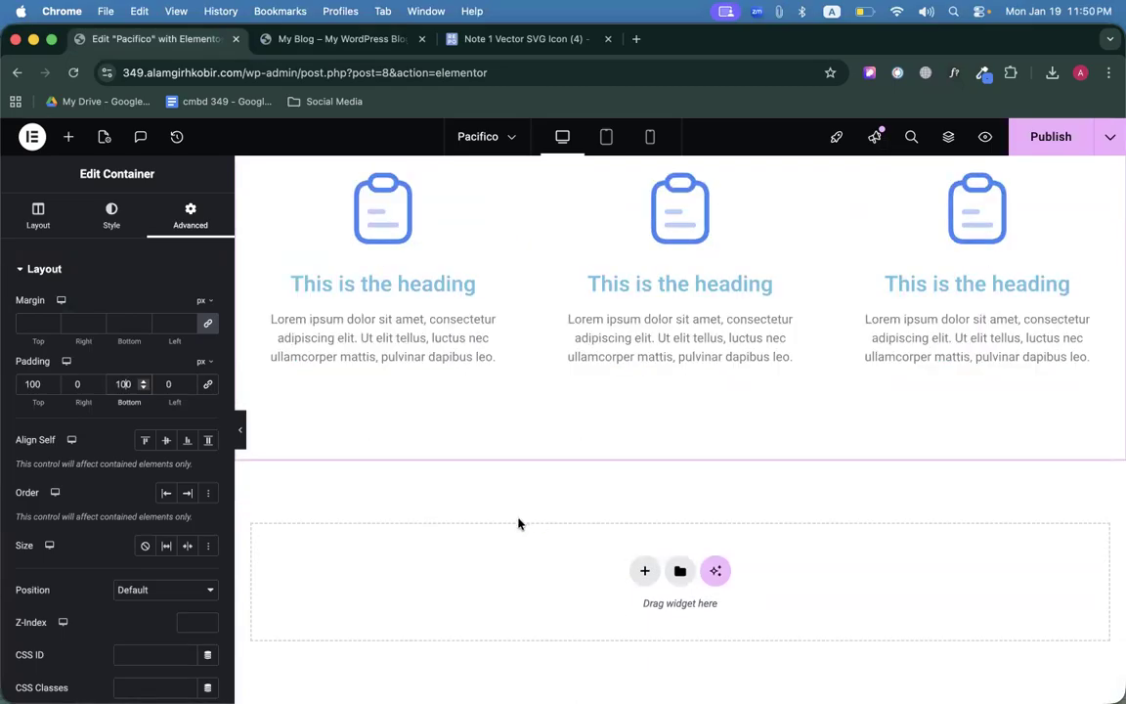
{"action": "scroll", "coordinate": [518, 523], "scroll_direction": "up", "scroll_amount": 3}
{"action": "scroll", "coordinate": [453, 195], "scroll_direction": "down", "scroll_amount": 1}
Scroll through the reference Pacifico site's sections and back up to its purple hero.
{"action": "left_click", "coordinate": [337, 39]}
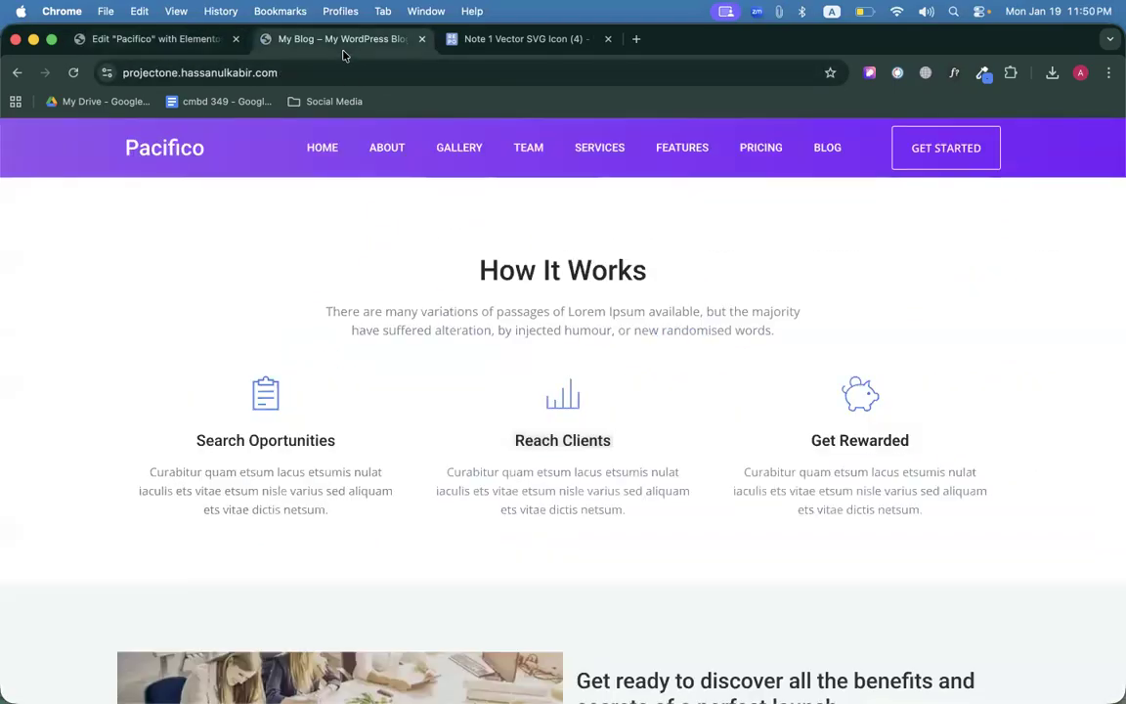
{"action": "scroll", "coordinate": [360, 325], "scroll_direction": "down", "scroll_amount": 5}
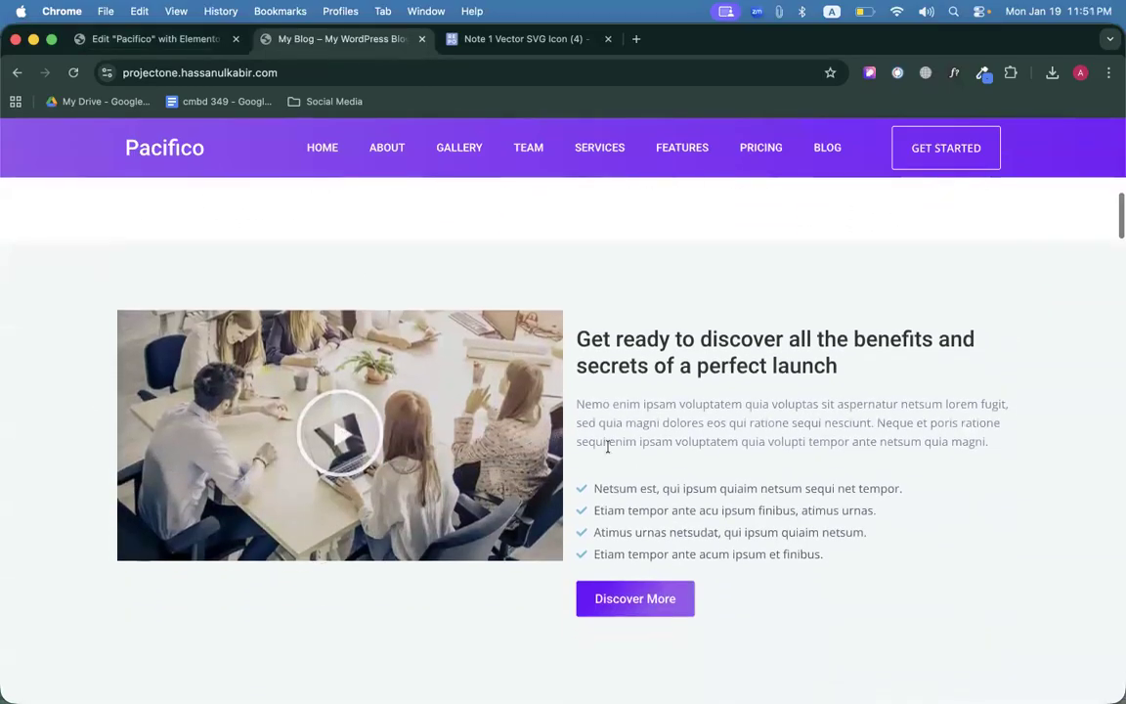
{"action": "scroll", "coordinate": [607, 449], "scroll_direction": "down", "scroll_amount": 15}
{"action": "scroll", "coordinate": [607, 450], "scroll_direction": "down", "scroll_amount": 20}
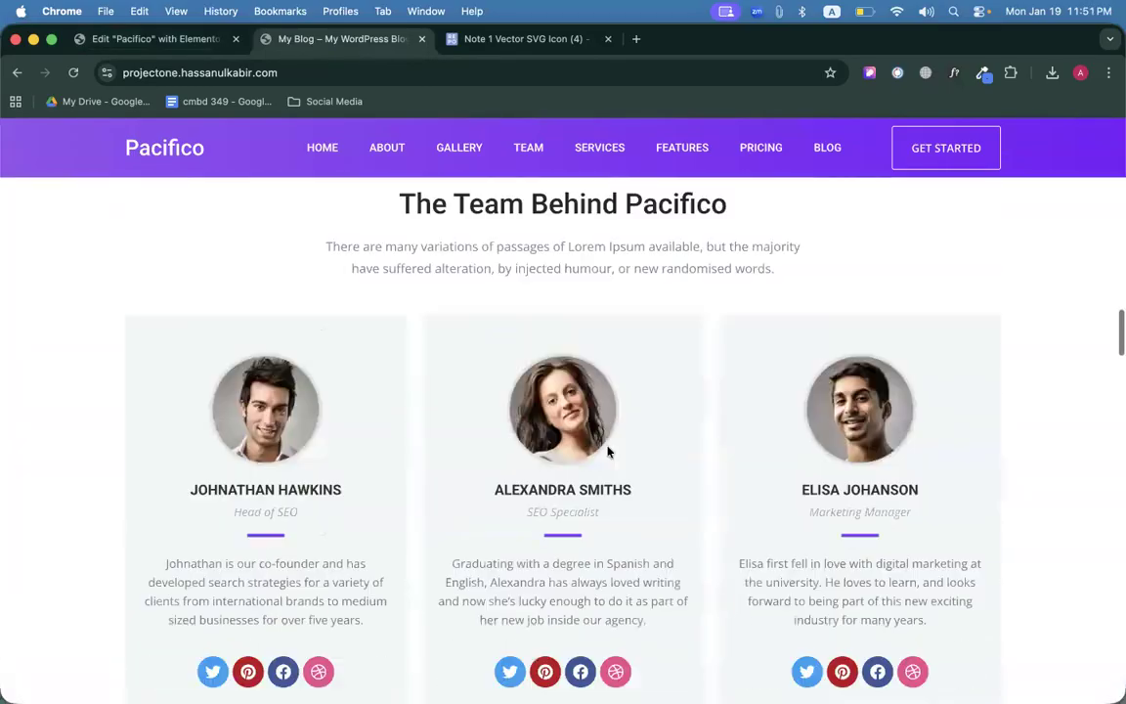
{"action": "scroll", "coordinate": [607, 450], "scroll_direction": "down", "scroll_amount": 20}
{"action": "scroll", "coordinate": [607, 450], "scroll_direction": "up", "scroll_amount": 20}
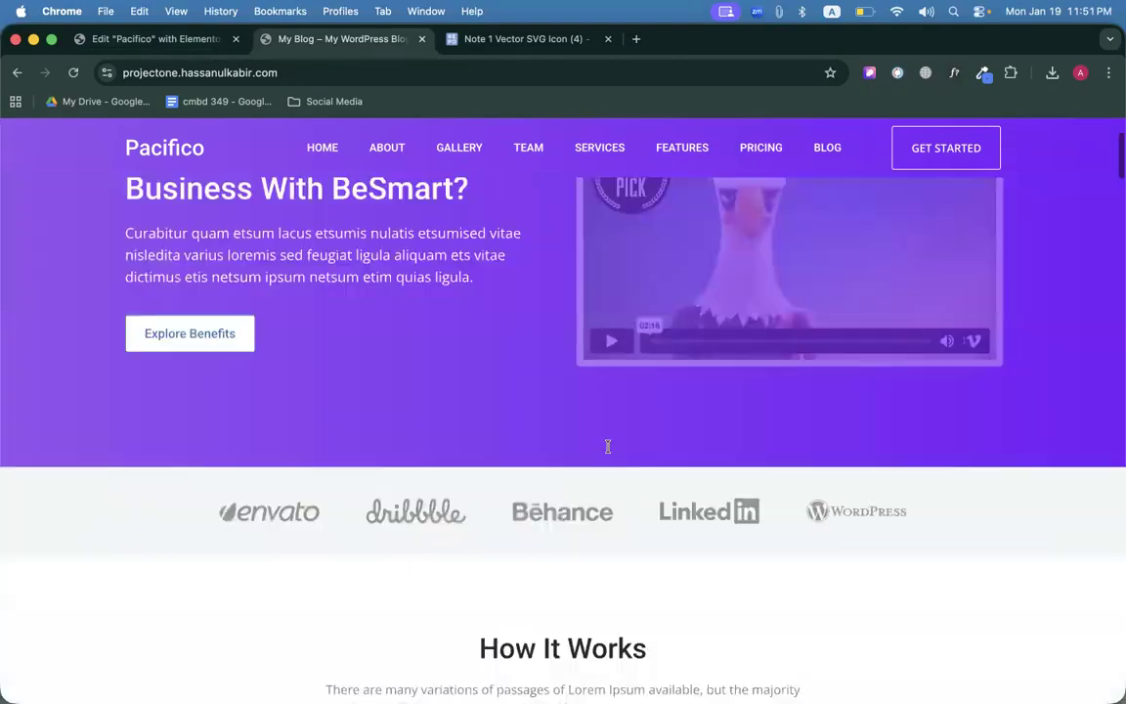
{"action": "scroll", "coordinate": [608, 445], "scroll_direction": "up", "scroll_amount": 2}
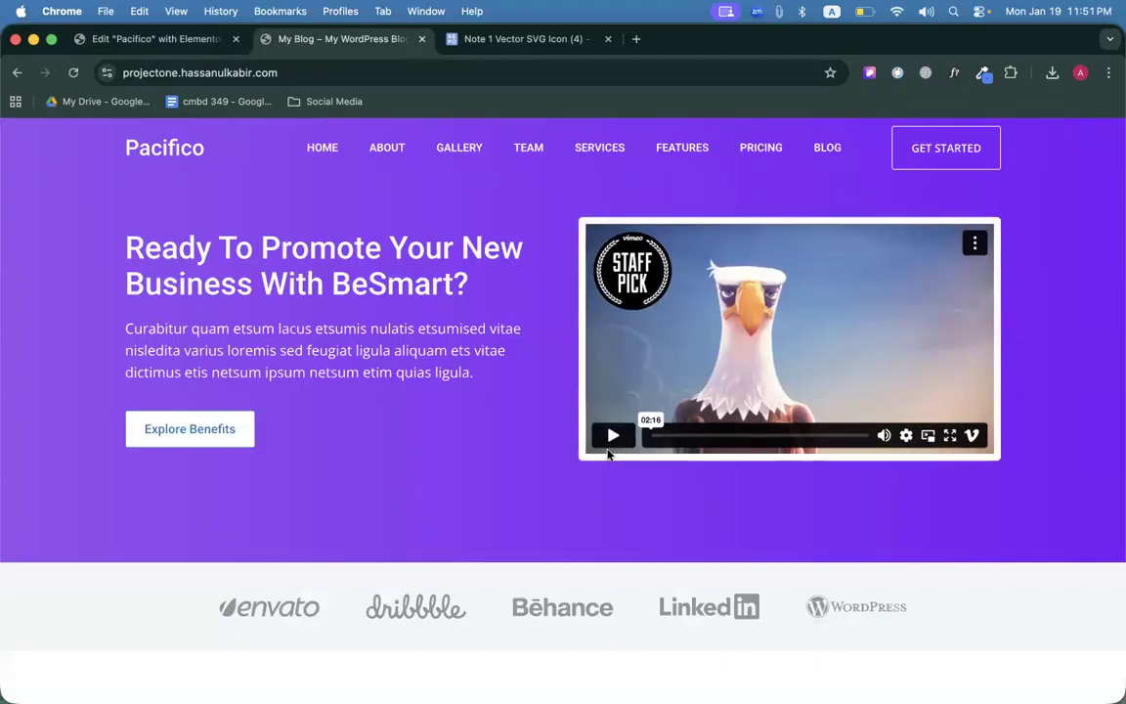
{"action": "scroll", "coordinate": [656, 465], "scroll_direction": "up", "scroll_amount": 1}
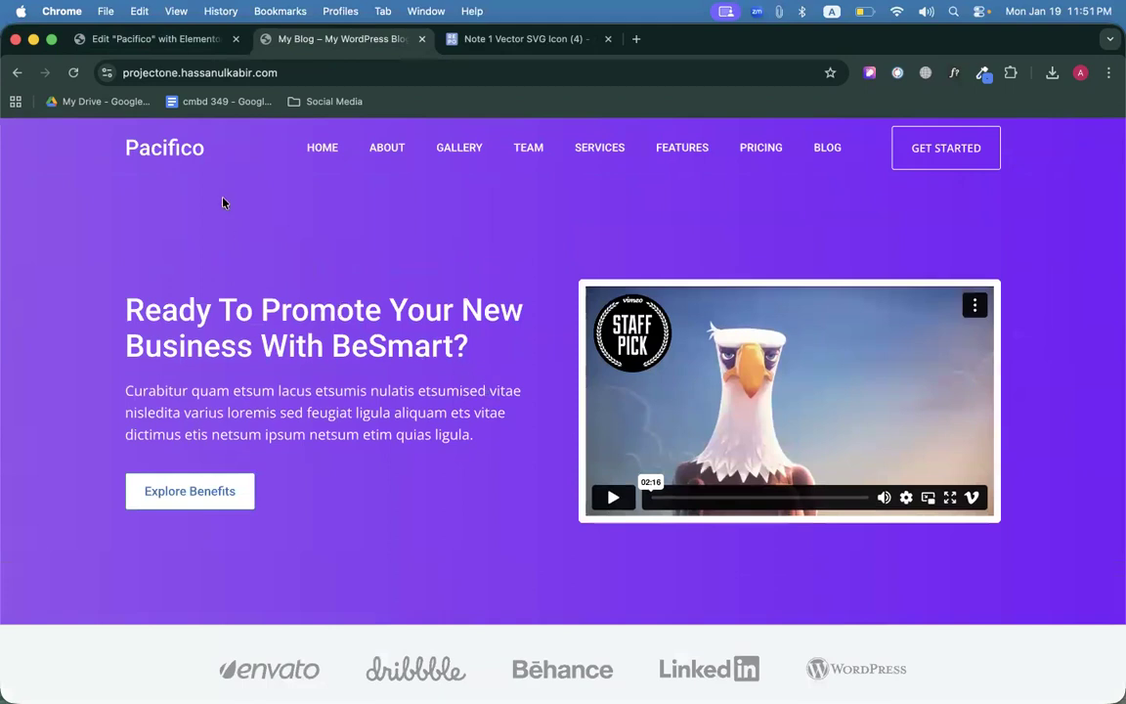
Return to the Elementor editor and publish the Pacifico page.
{"action": "left_click", "coordinate": [208, 44]}
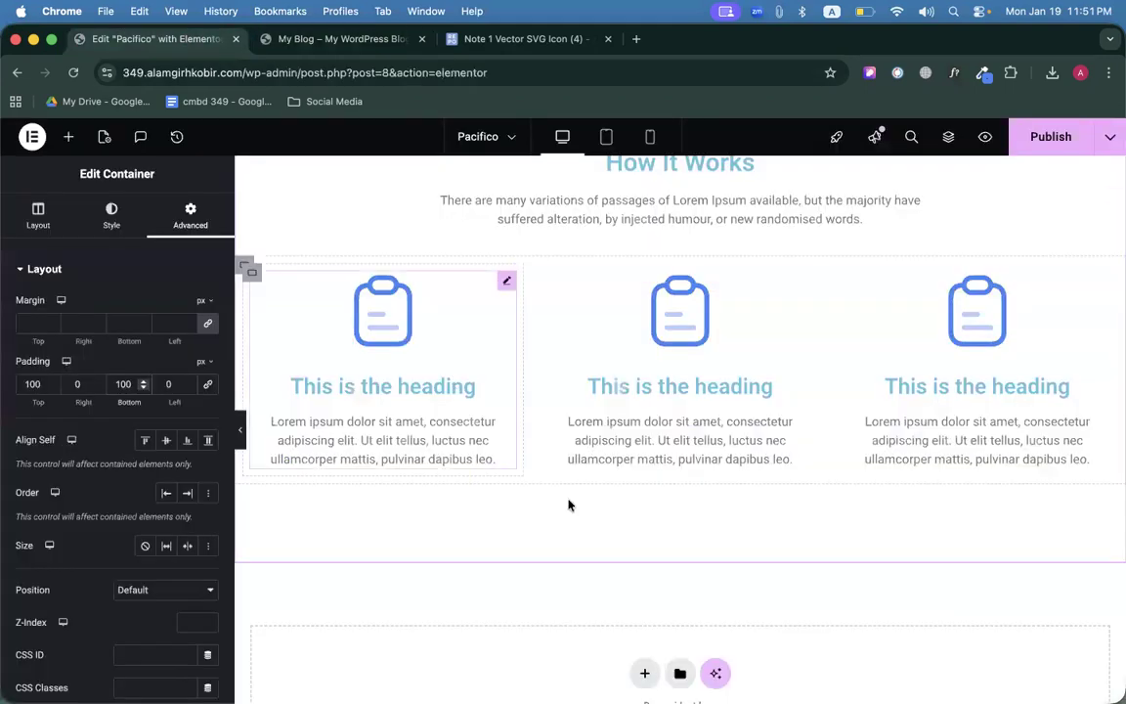
{"action": "scroll", "coordinate": [568, 504], "scroll_direction": "up", "scroll_amount": 10}
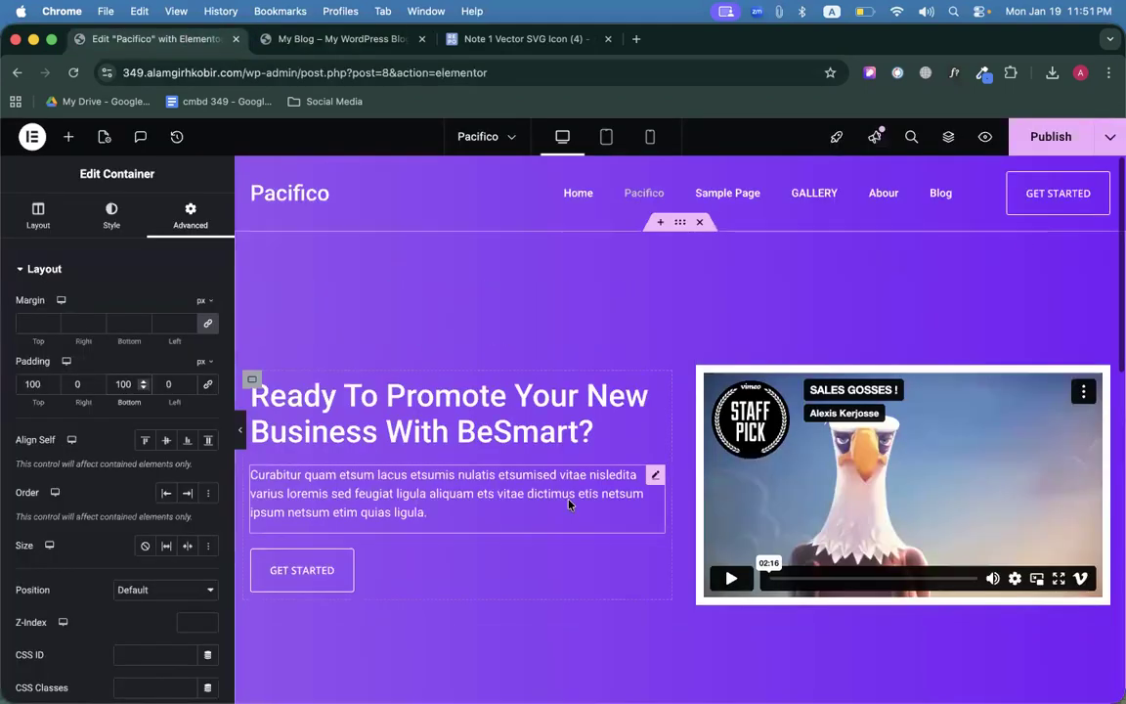
{"action": "left_click", "coordinate": [1048, 136]}
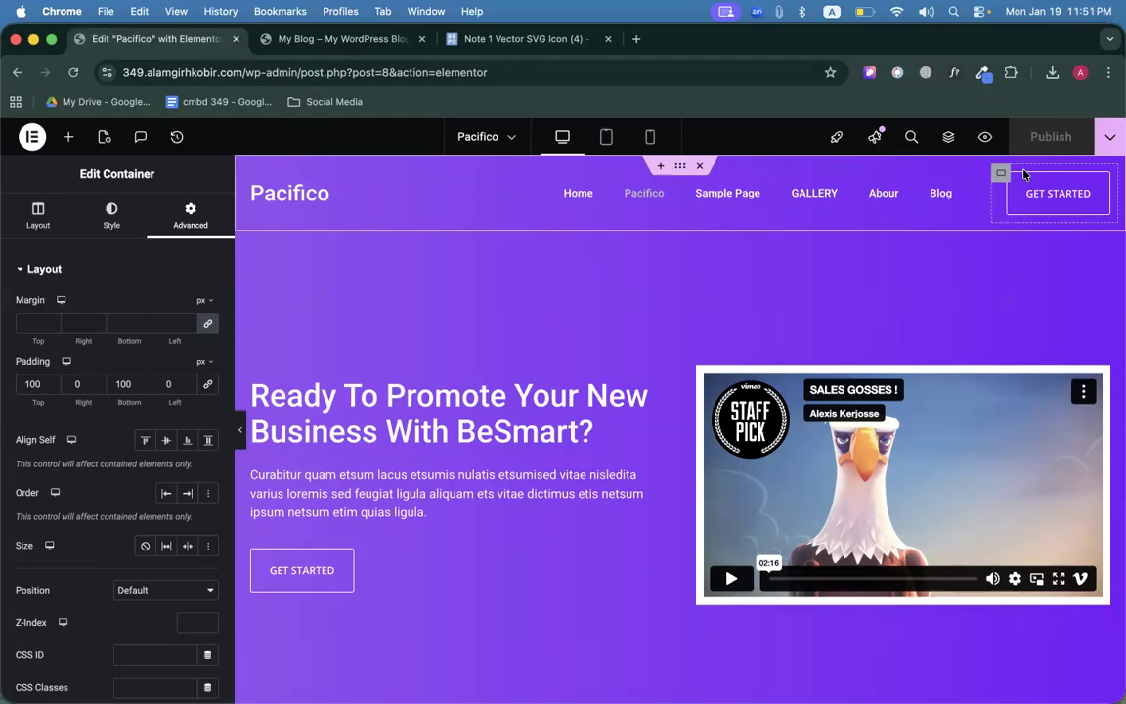
Open a new blank Chrome tab beside the Pacifico page editor.
{"action": "key", "text": "super+t"}
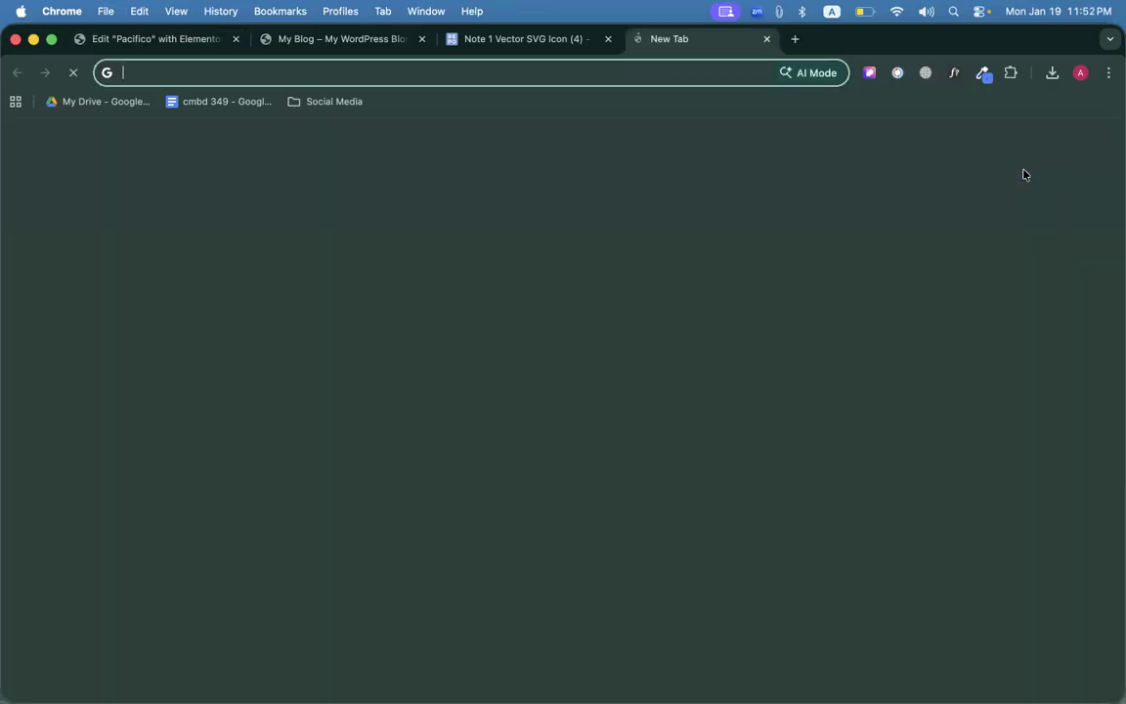
Search Google for 'client project design with elementor' plus the instructor's name, accepting the spelling correction.
{"action": "type", "text": "client project det"}
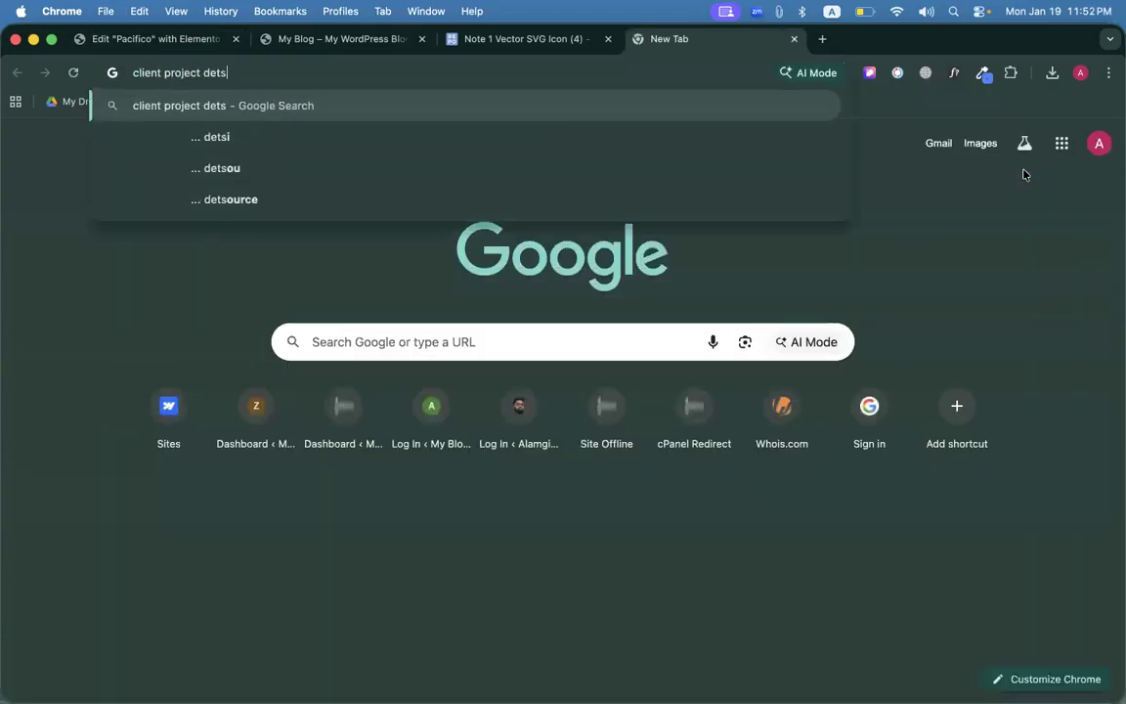
{"action": "key", "text": "BackSpace"}
{"action": "type", "text": "sign w"}
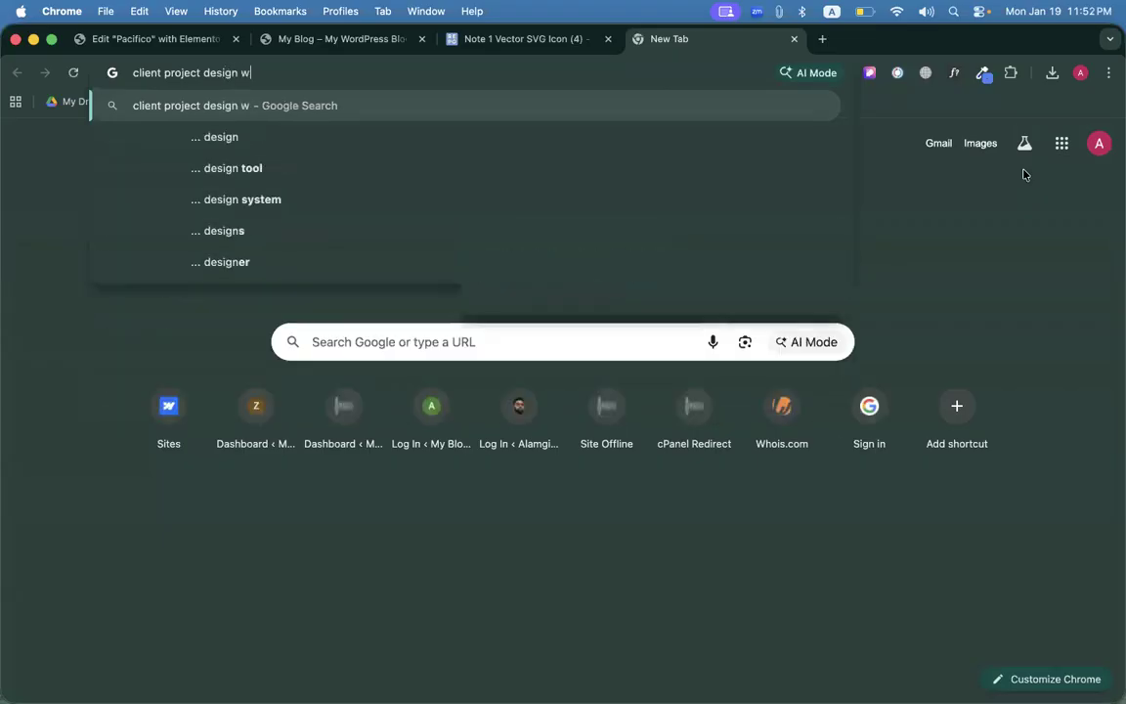
{"action": "type", "text": "ith elemenror "}
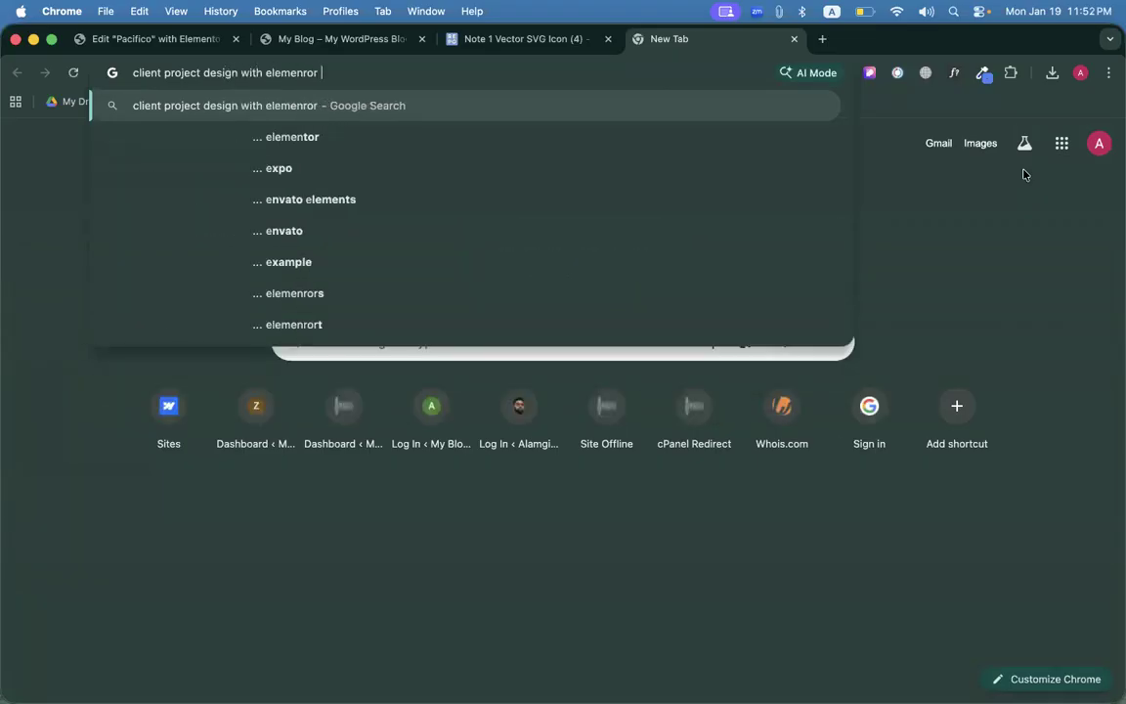
{"action": "type", "text": "Alamgir h kobir"}
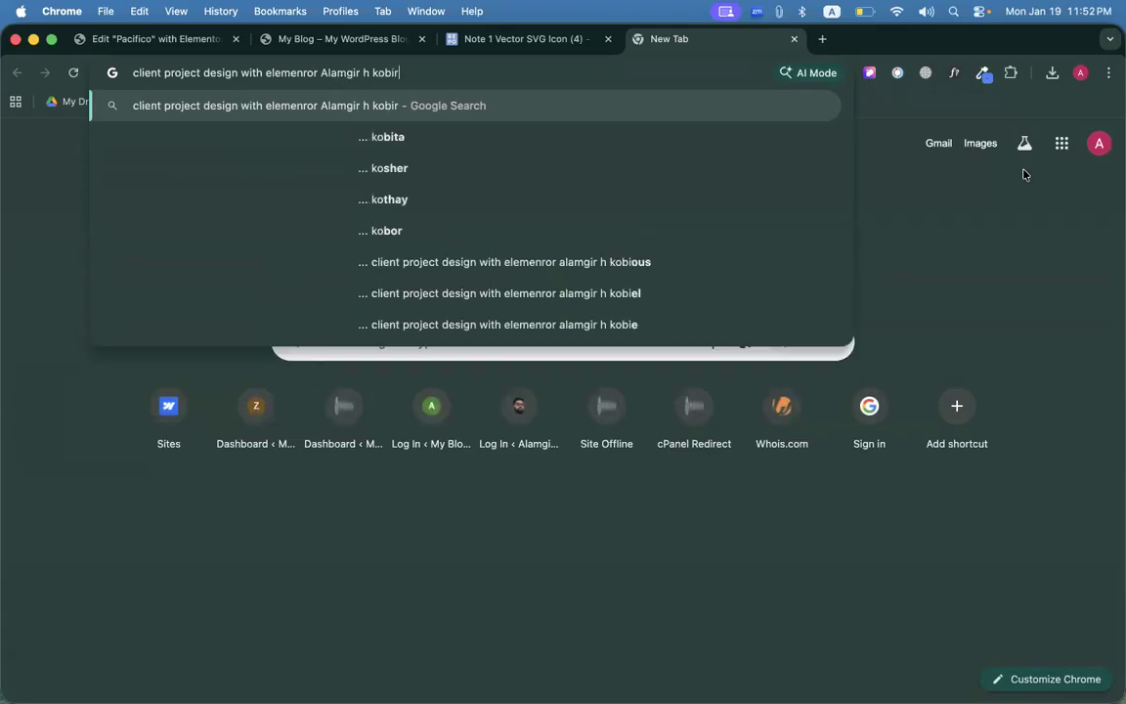
{"action": "key", "text": "Return"}
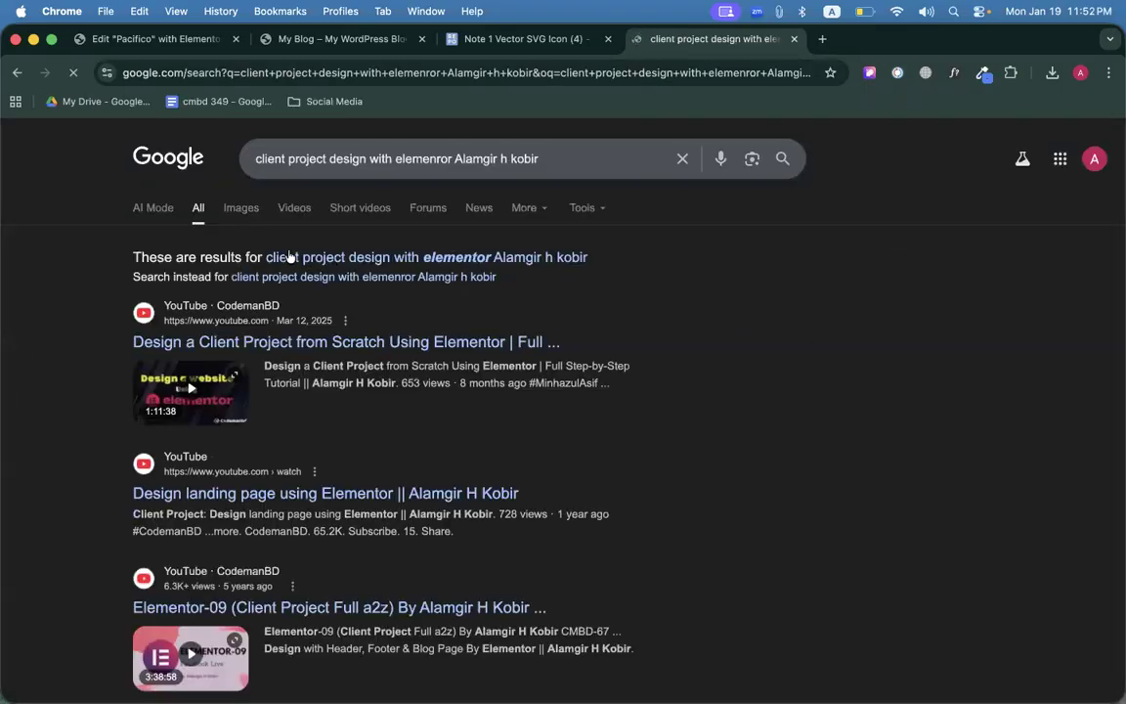
{"action": "left_click", "coordinate": [272, 258]}
Open two Elementor video results in new tabs, view one on YouTube, then close the extra tabs.
{"action": "left_click", "coordinate": [185, 345], "text": "super"}
{"action": "scroll", "coordinate": [201, 552], "scroll_direction": "down", "scroll_amount": 1}
{"action": "left_click", "coordinate": [198, 550], "text": "super"}
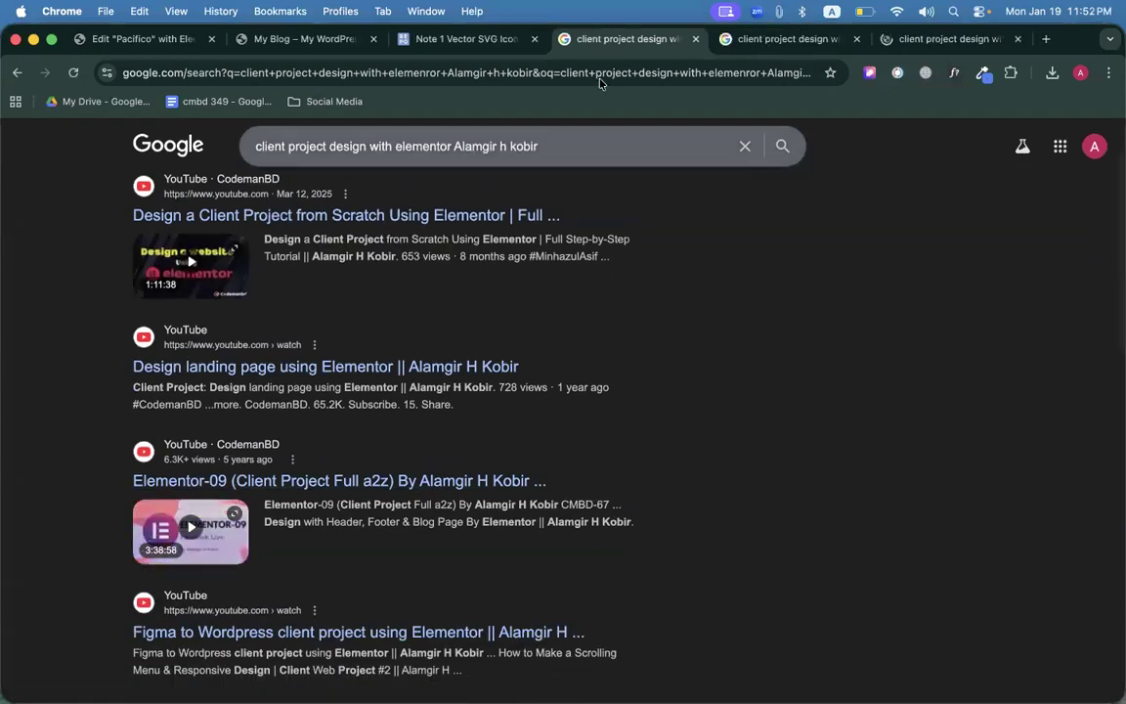
{"action": "left_click", "coordinate": [1017, 38]}
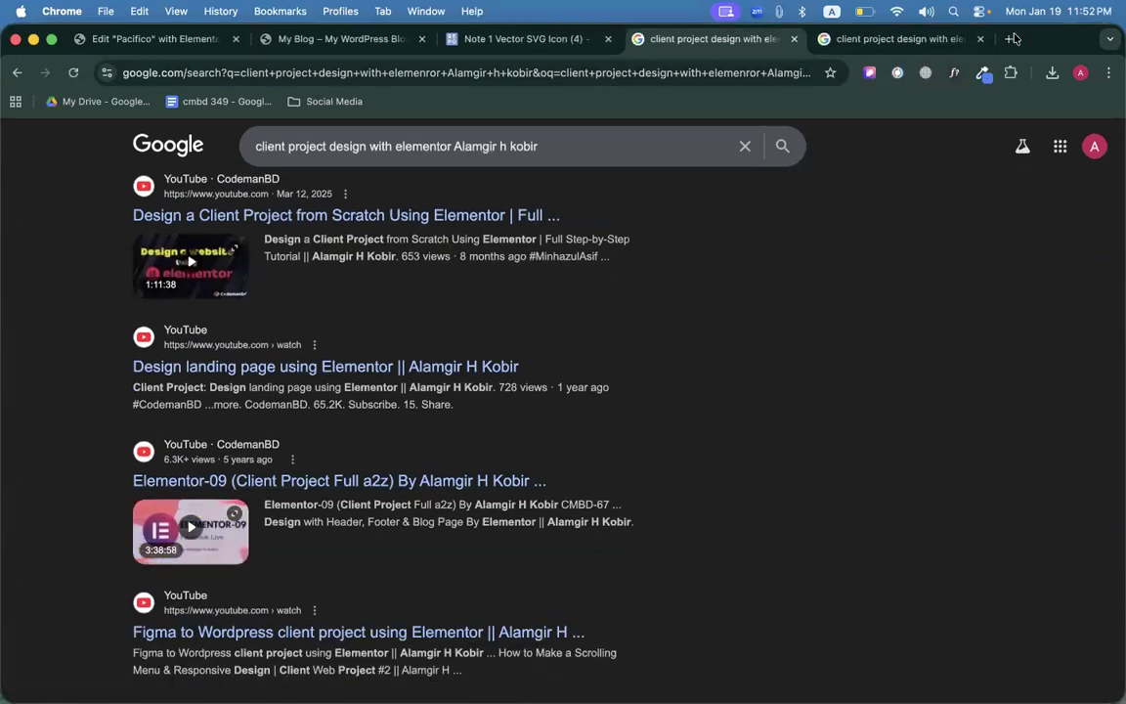
{"action": "left_click", "coordinate": [799, 38]}
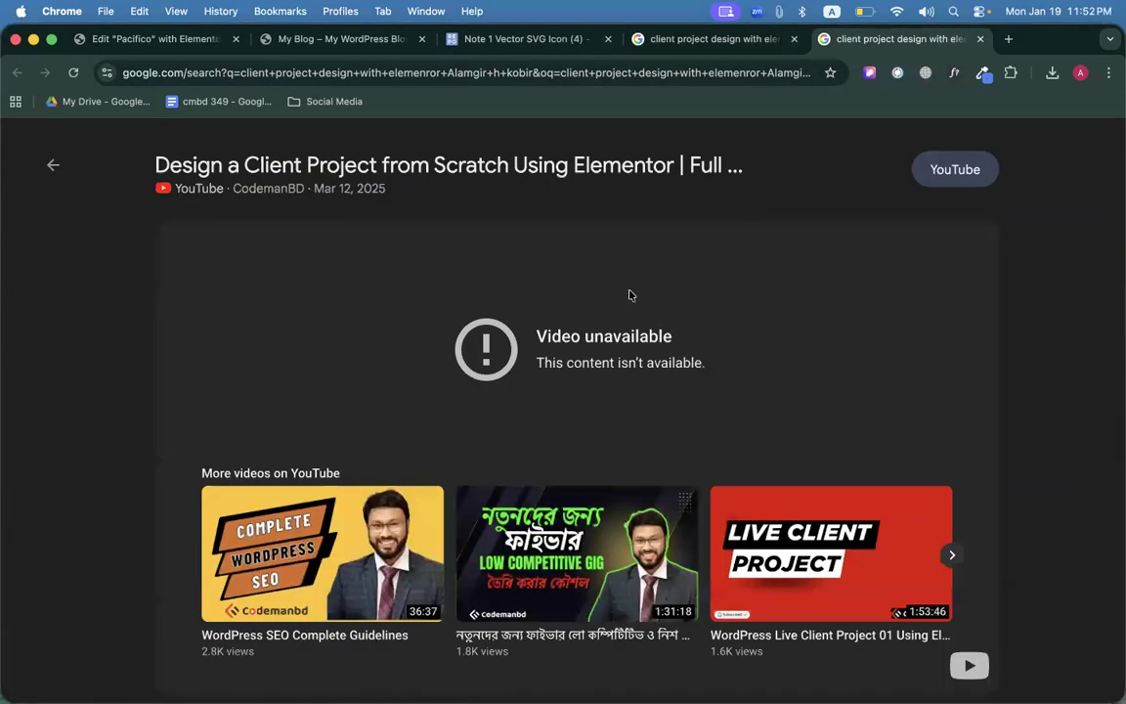
{"action": "left_click", "coordinate": [479, 164]}
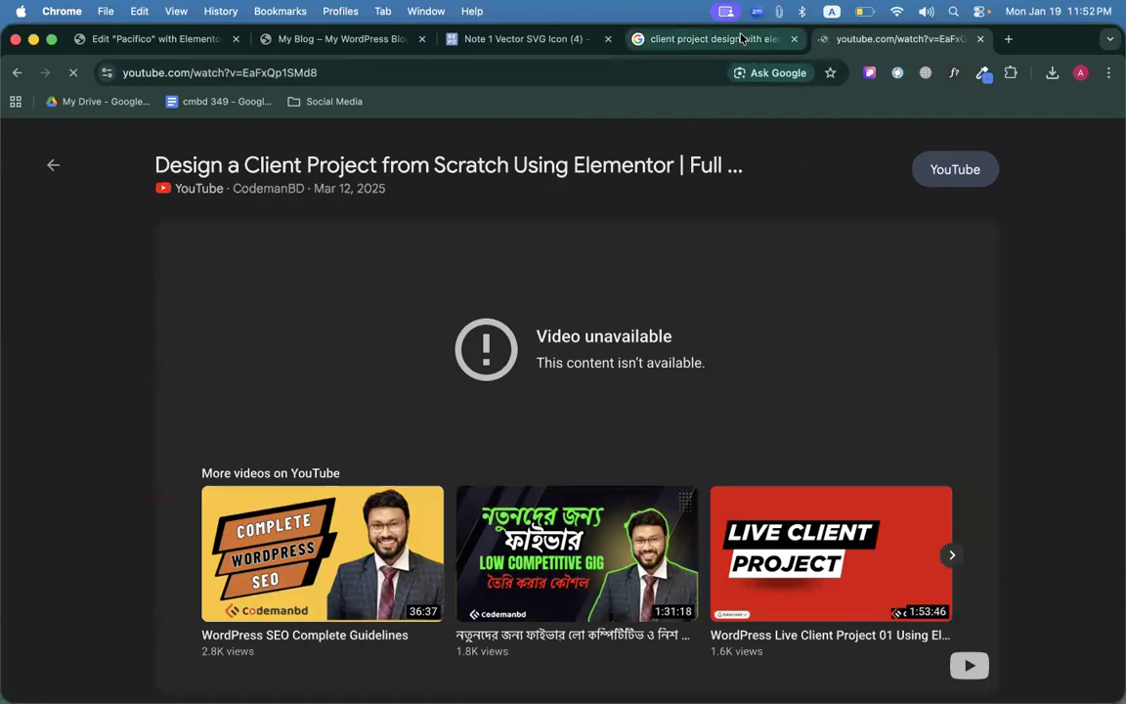
{"action": "key", "text": "super+w"}
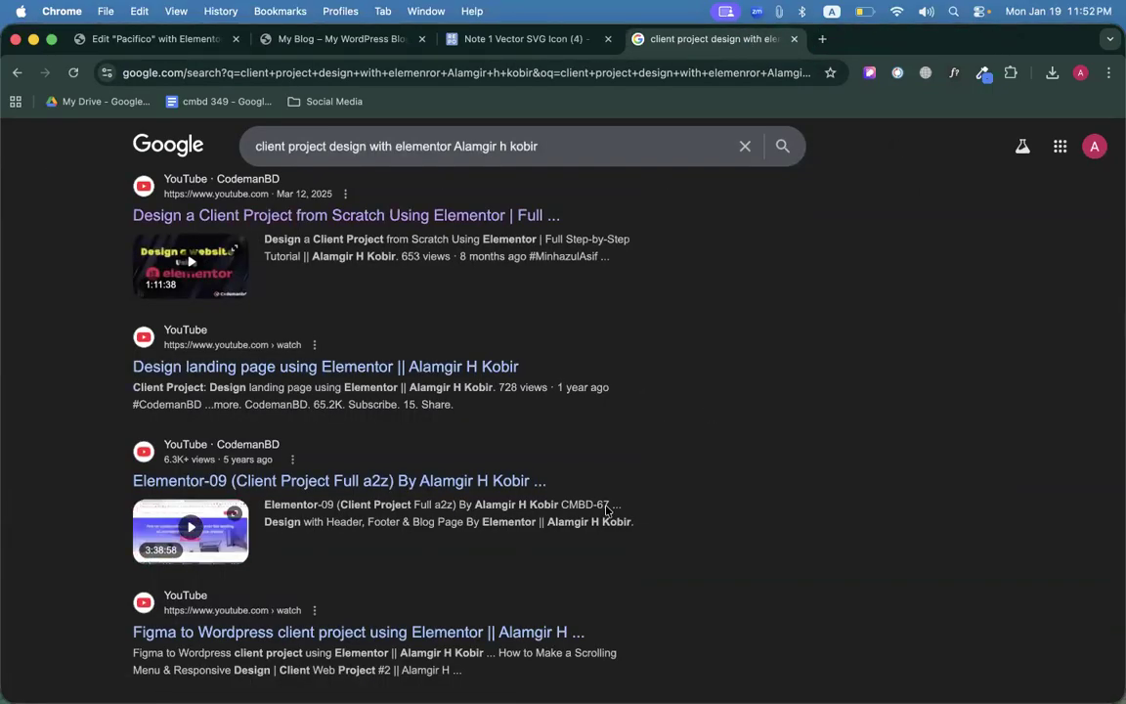
{"action": "scroll", "coordinate": [608, 513], "scroll_direction": "down", "scroll_amount": 1}
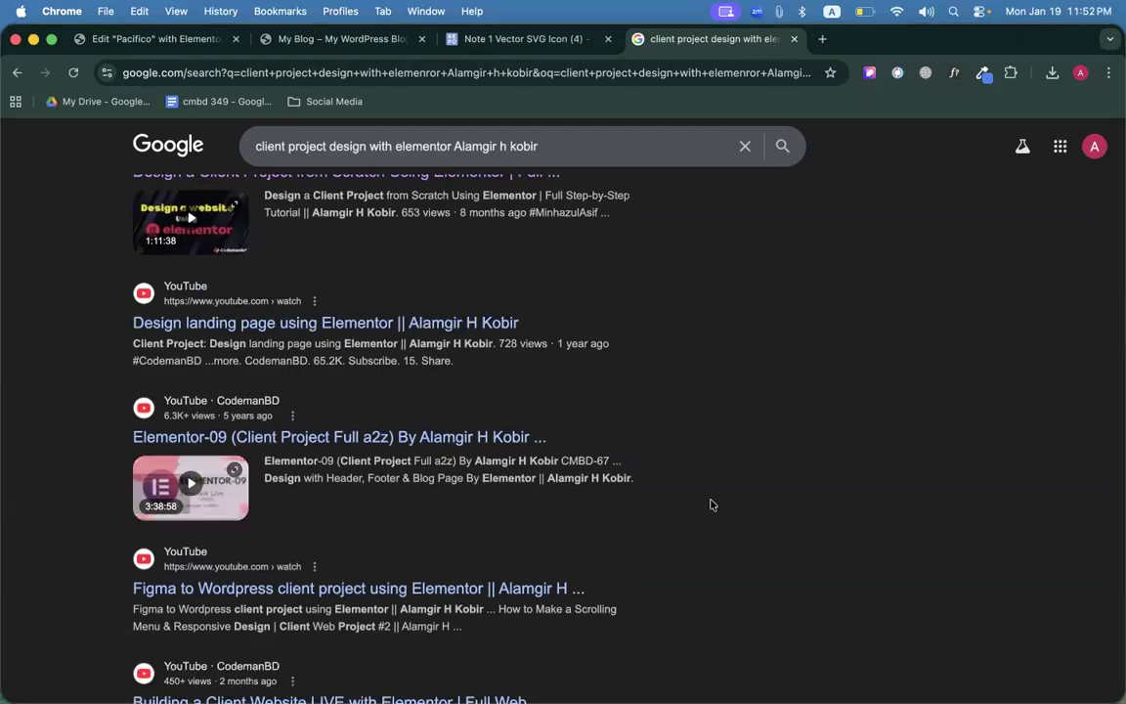